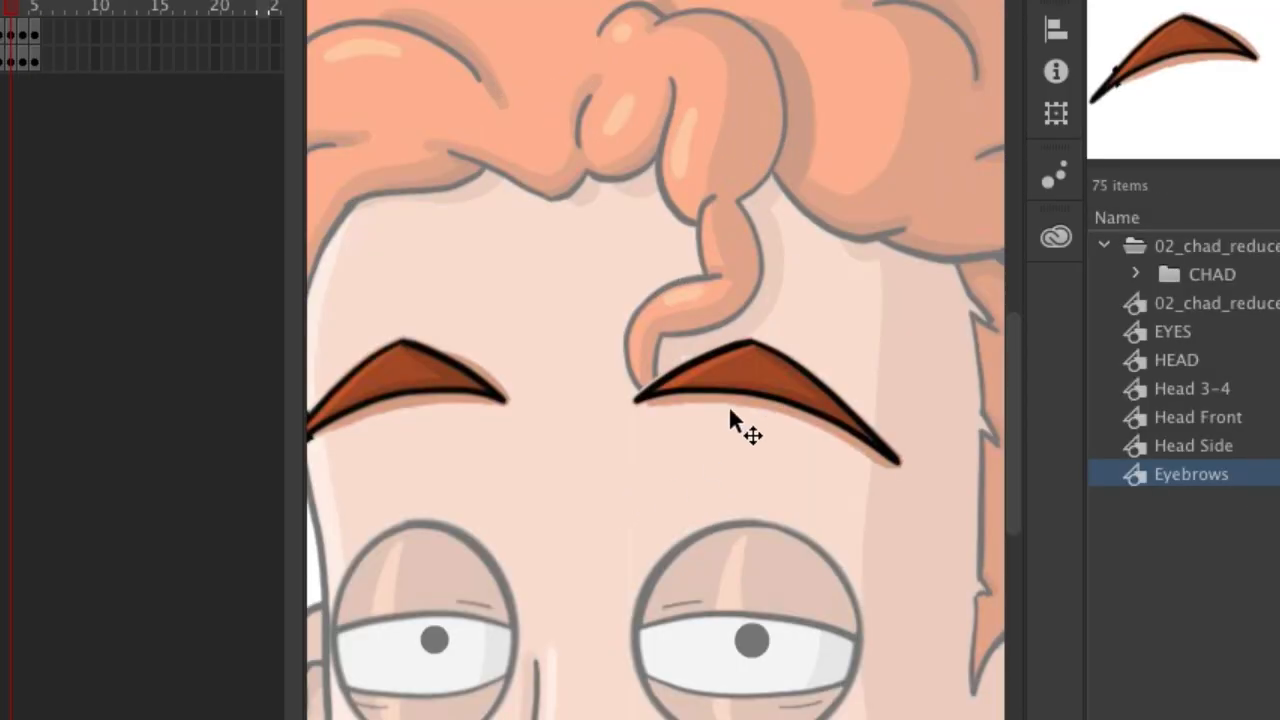
Rotate both eyebrows so their outer ends tilt downward, and switch the mouth symbol to another single frame
{"action": "left_click", "coordinate": [728, 415]}
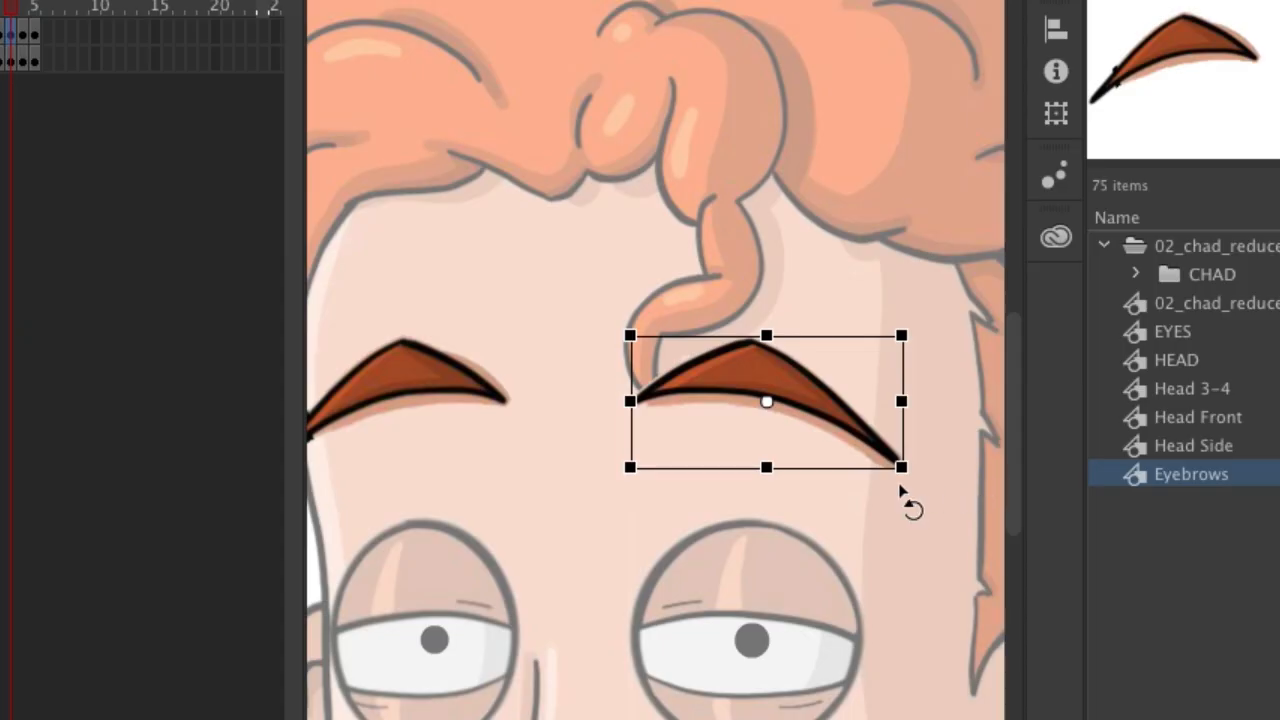
{"action": "left_click_drag", "start_coordinate": [903, 500], "coordinate": [903, 534]}
{"action": "left_click", "coordinate": [437, 400]}
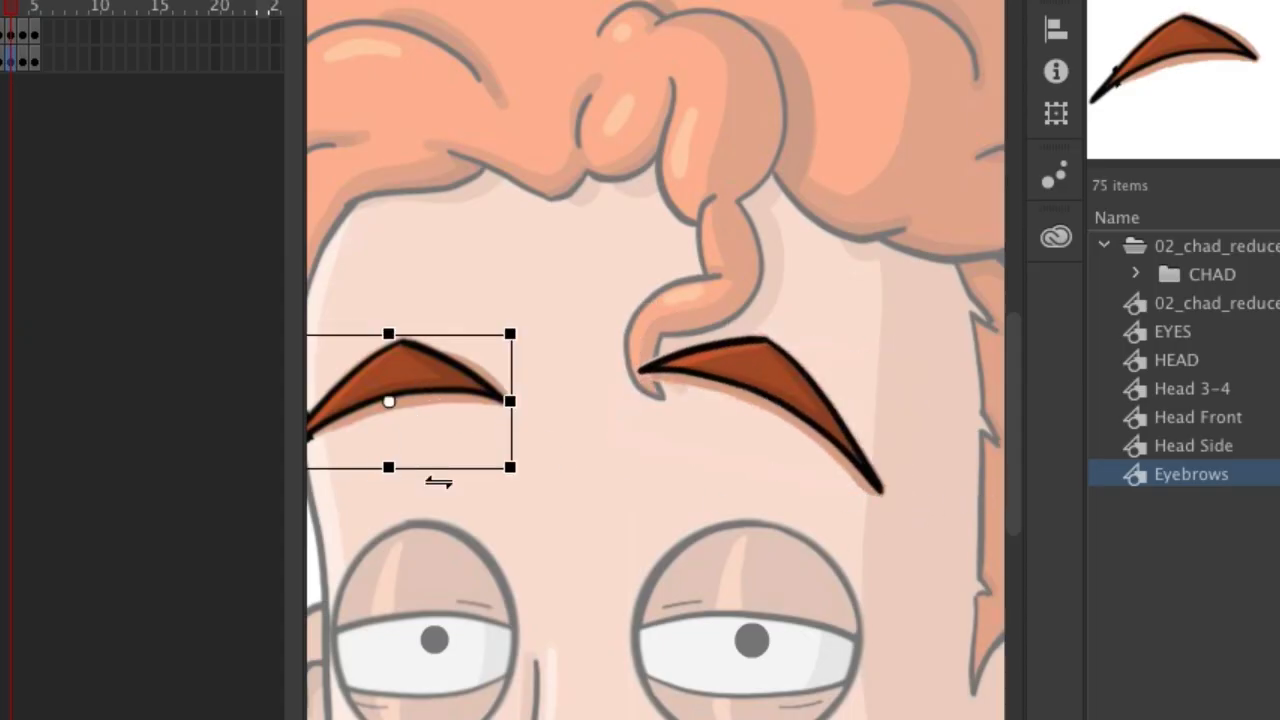
{"action": "left_click_drag", "start_coordinate": [533, 490], "coordinate": [551, 477]}
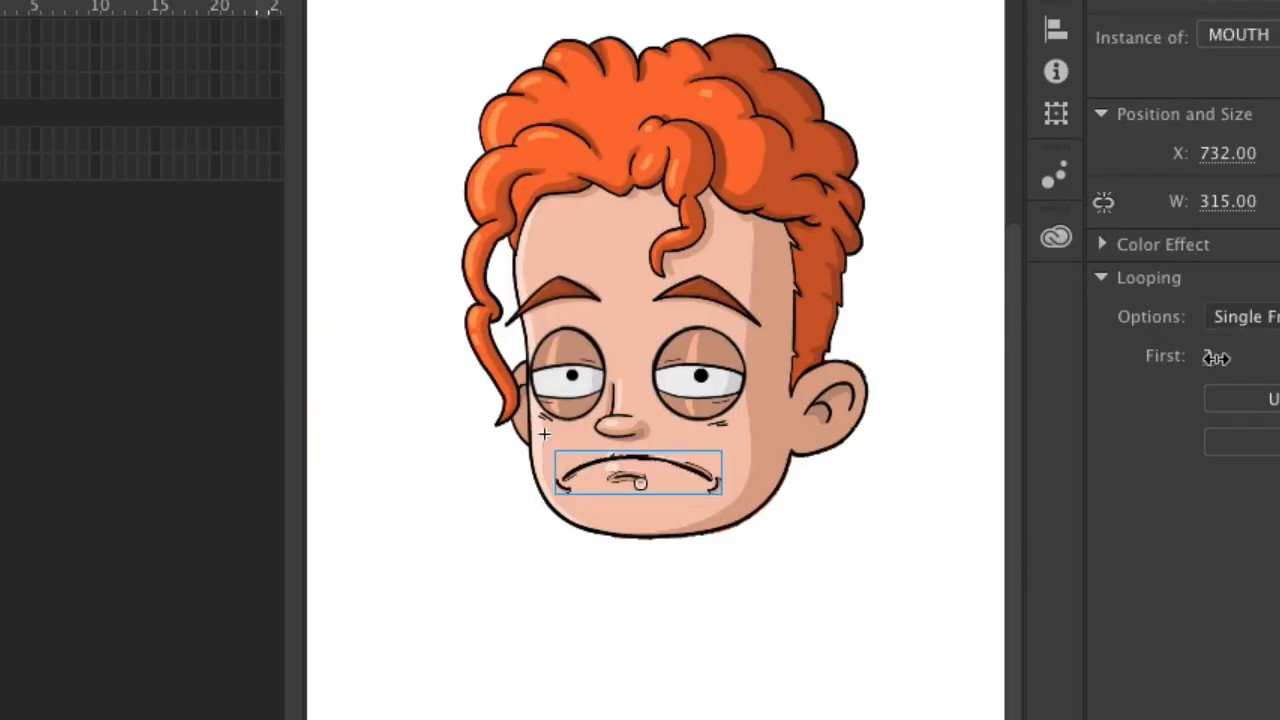
{"action": "left_click_drag", "start_coordinate": [1214, 356], "coordinate": [1216, 356]}
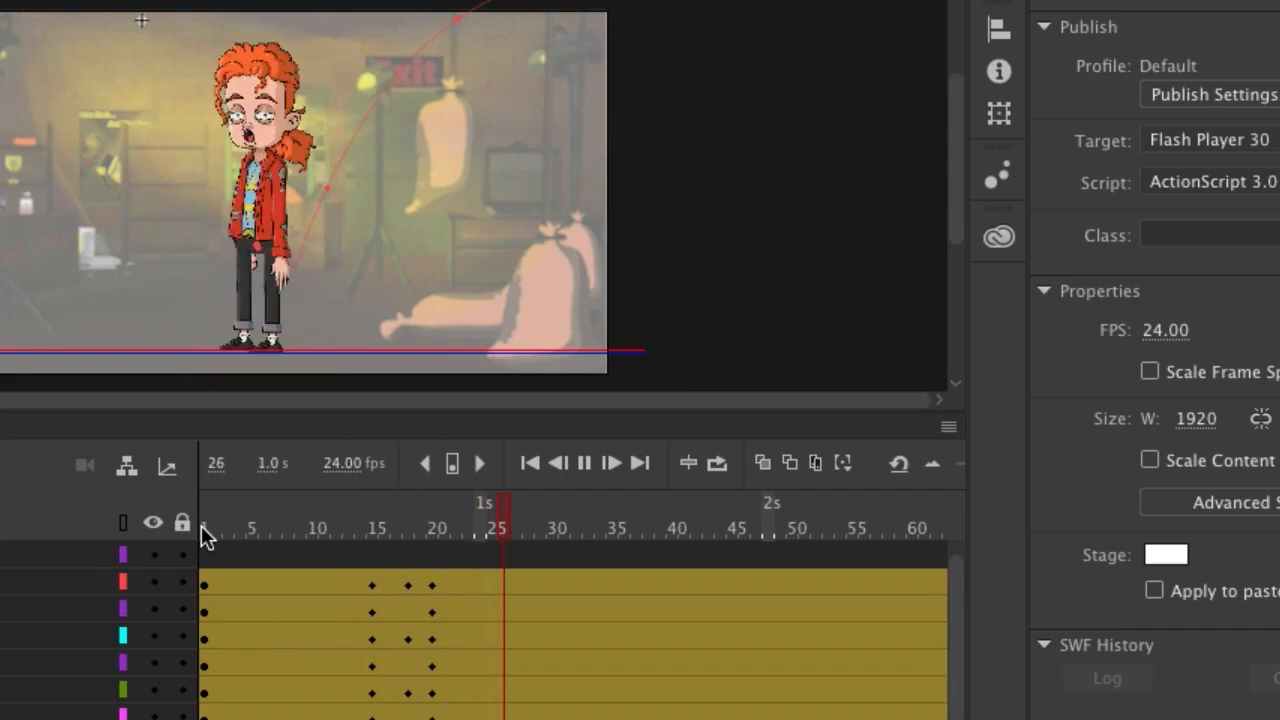
Play back the character's animation and scrub through its first frames
{"action": "key", "text": "Return"}
{"action": "left_click_drag", "start_coordinate": [320, 520], "coordinate": [408, 542]}
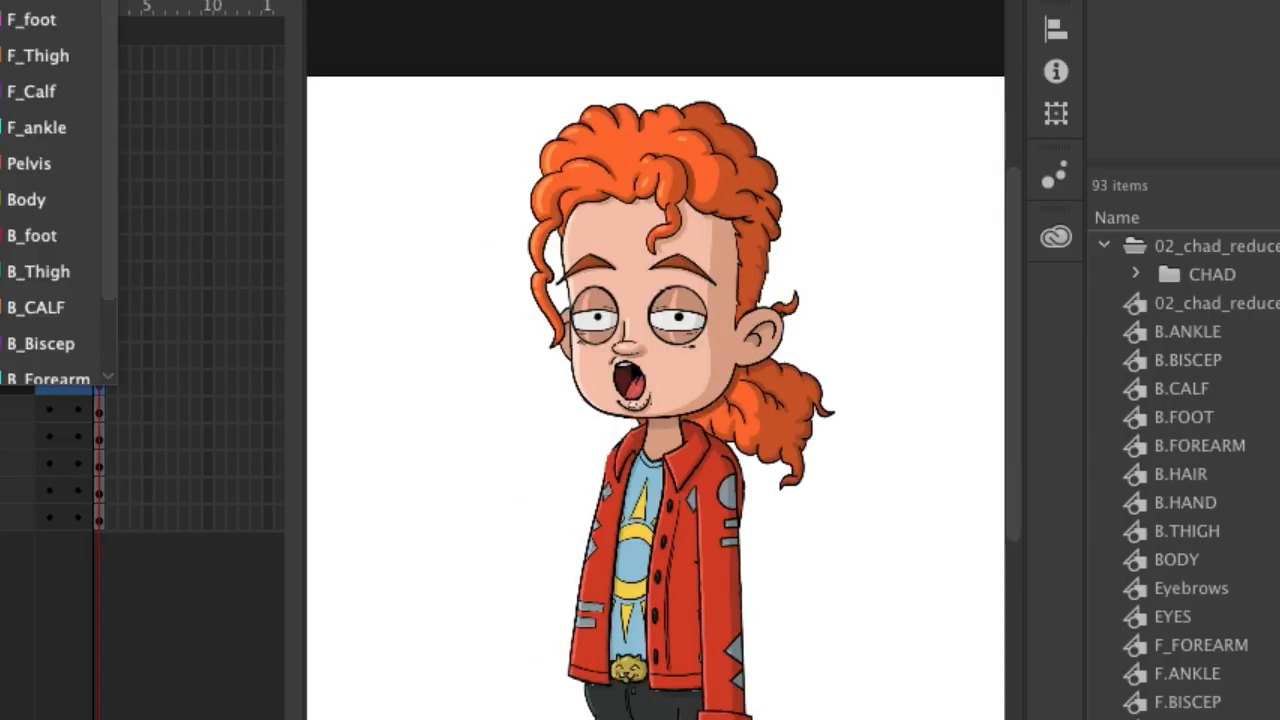
Set B_CALF as the parent of the selected body-part layer
{"action": "left_click", "coordinate": [50, 297]}
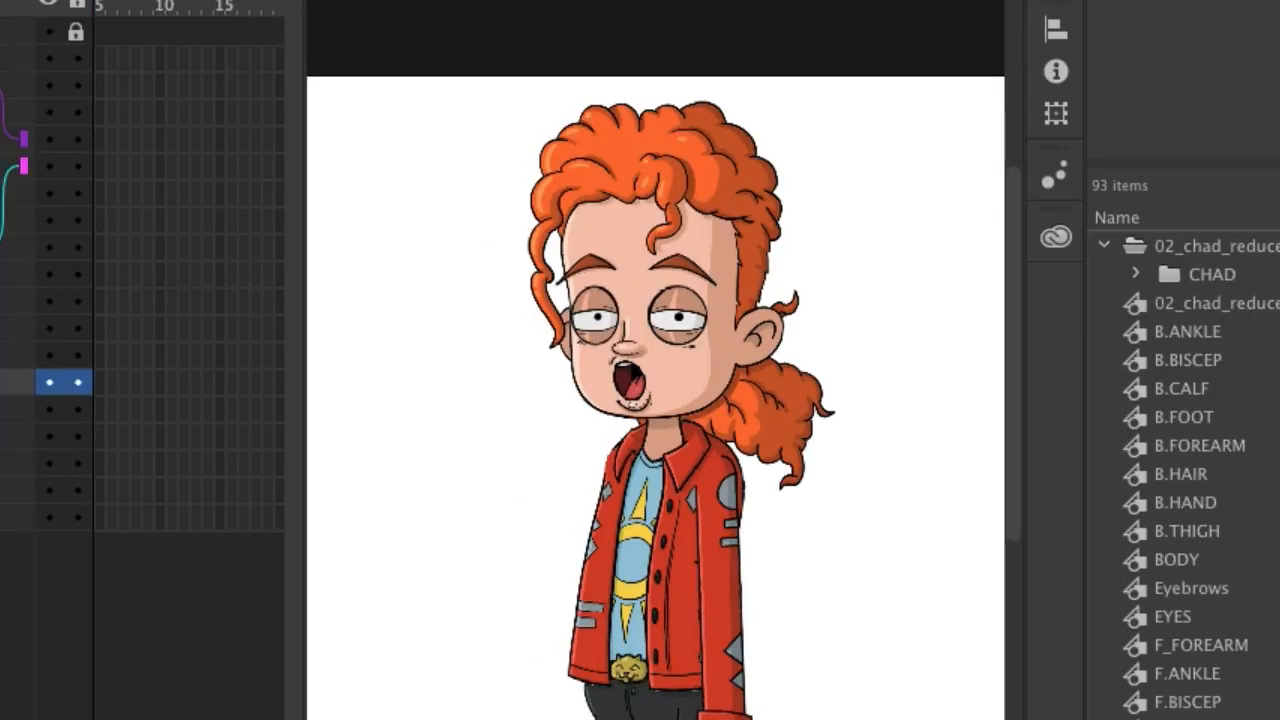
{"action": "left_click", "coordinate": [22, 409]}
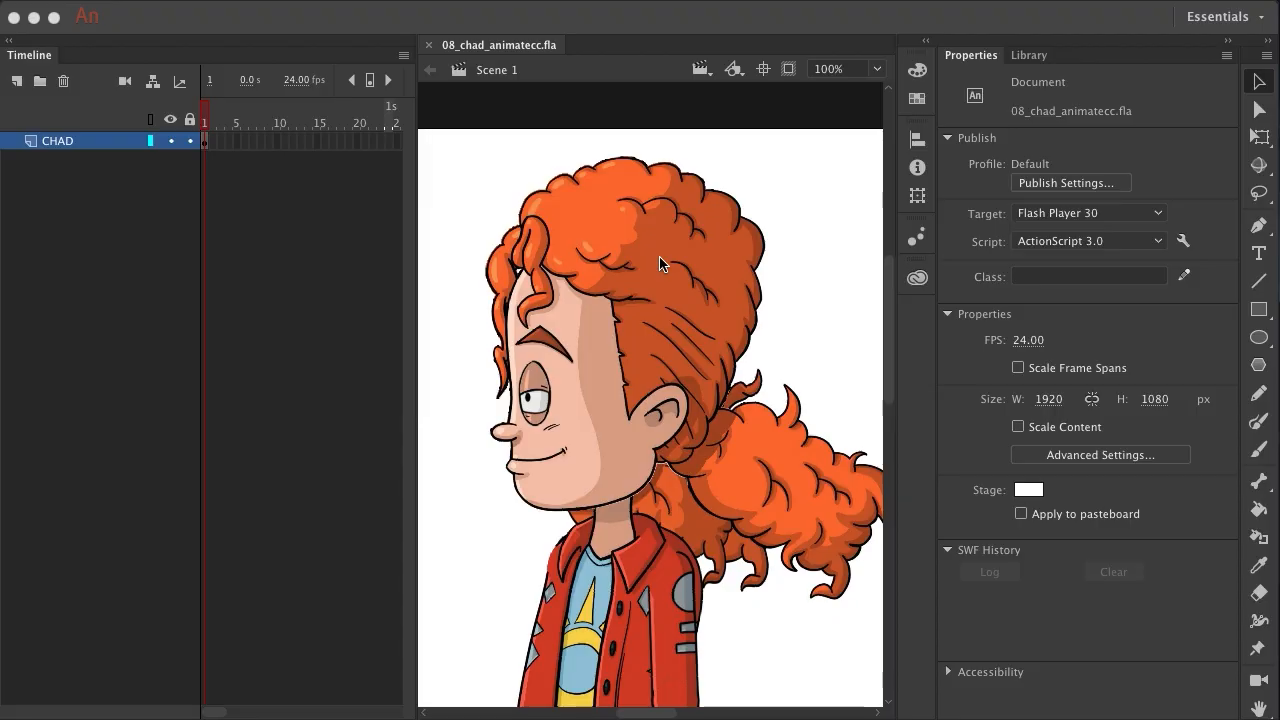
Open the character symbol 02_chad_reduced.psd for editing and expand the F_hands layer folder
{"action": "double_click", "coordinate": [610, 272]}
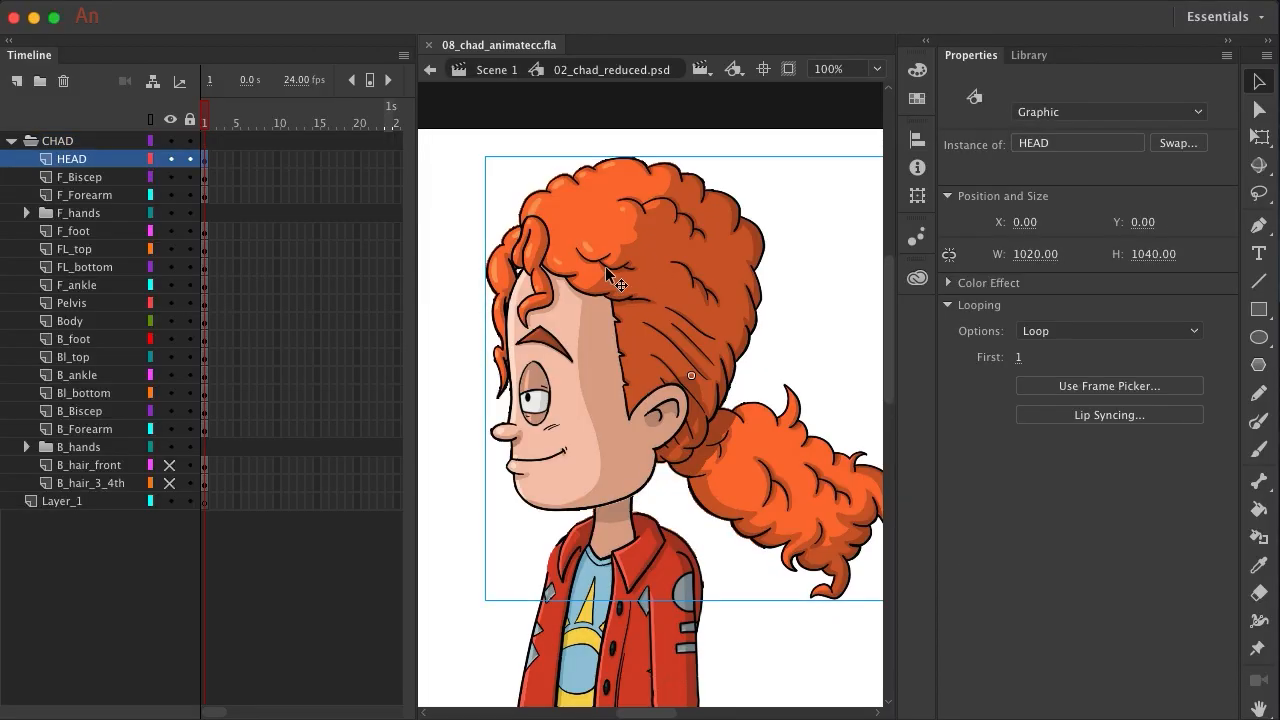
{"action": "scroll", "coordinate": [682, 322], "scroll_direction": "down", "scroll_amount": 10}
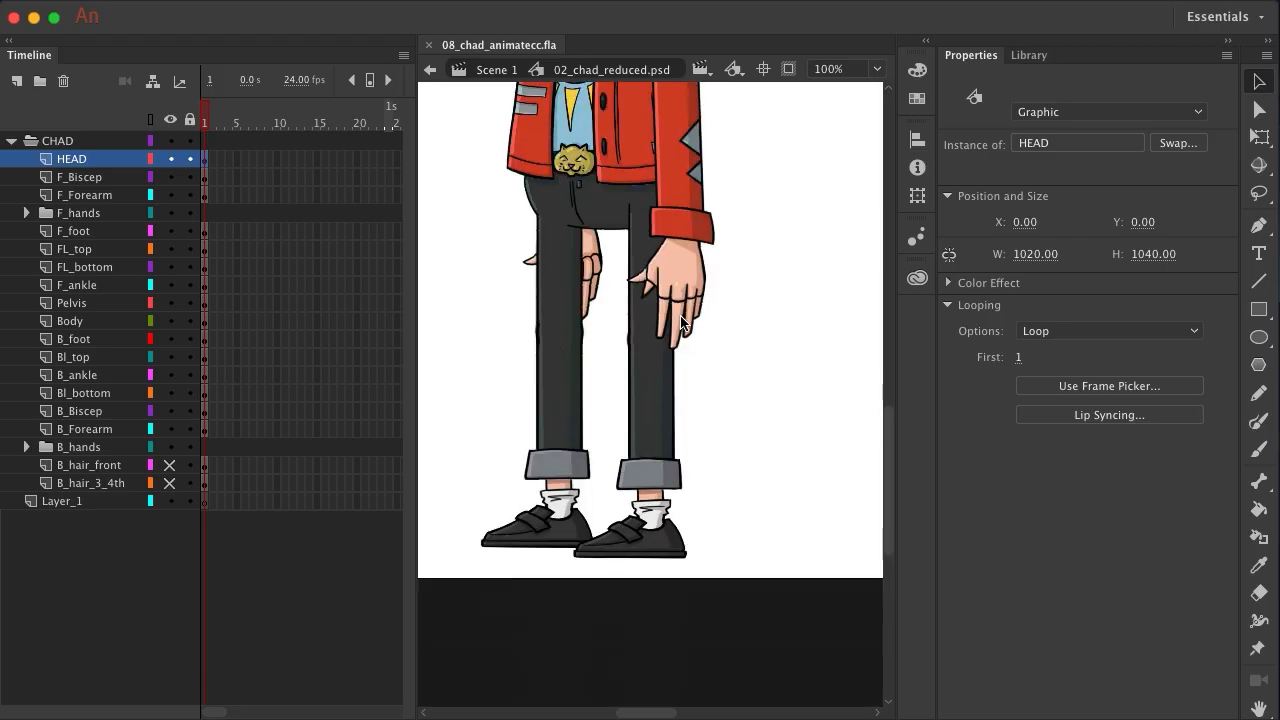
{"action": "left_click", "coordinate": [684, 318]}
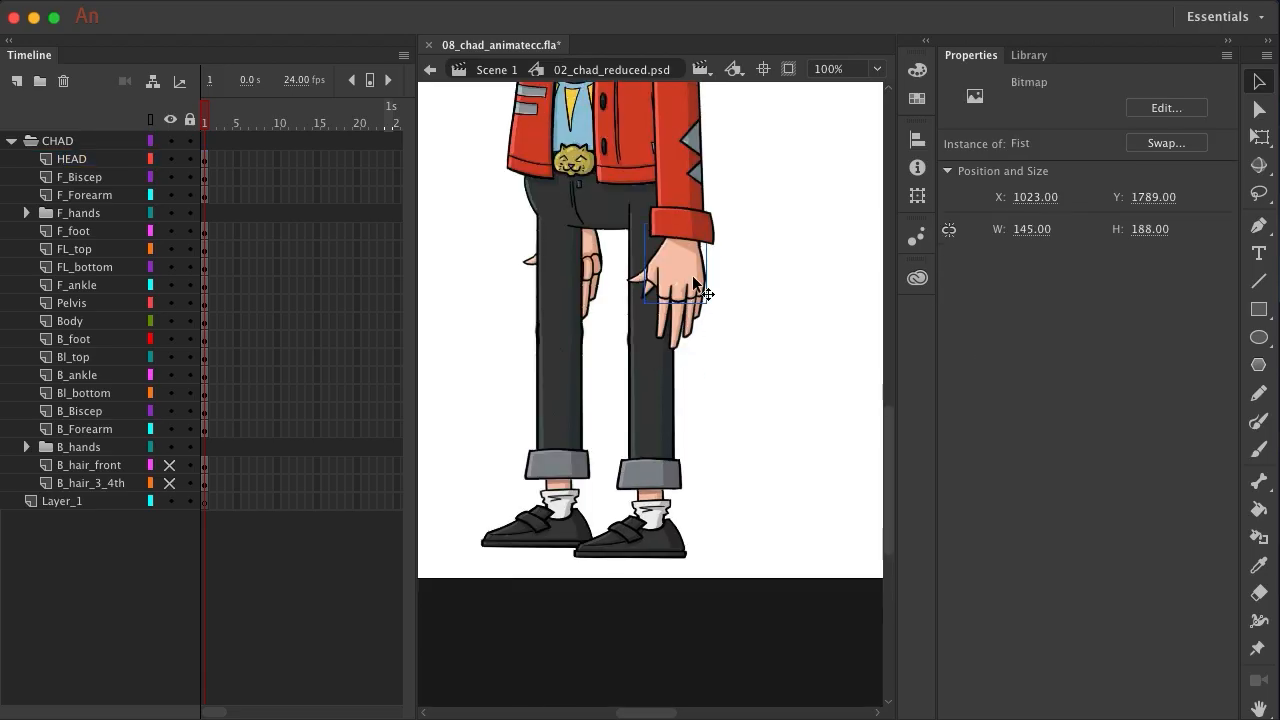
{"action": "left_click", "coordinate": [27, 213]}
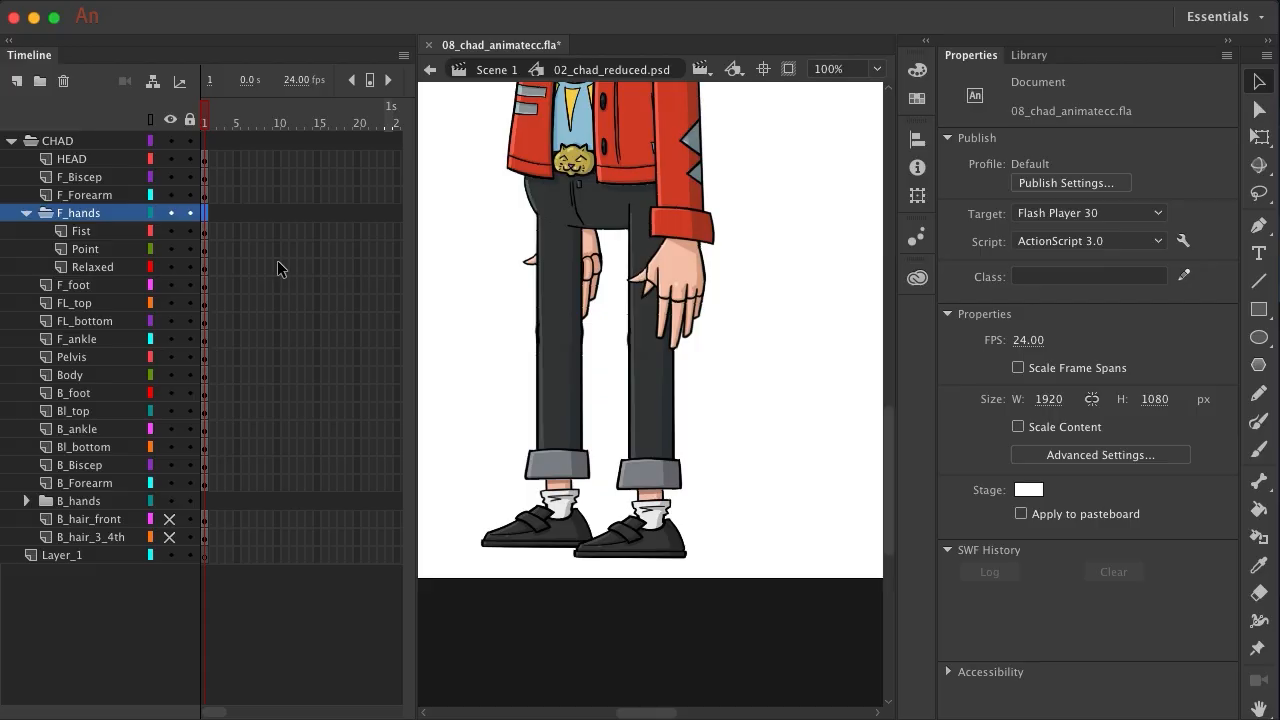
Copy the Fist, Point and Relaxed layers from the F_hands folder
{"action": "left_click", "coordinate": [104, 232]}
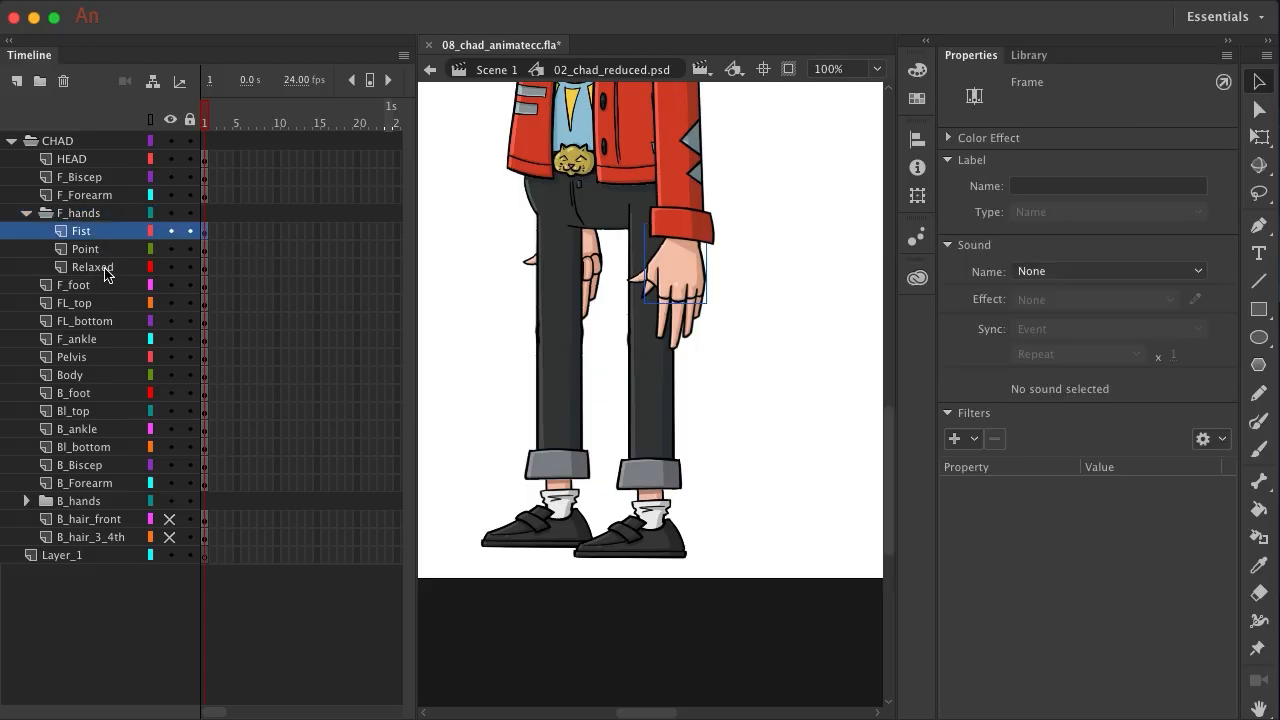
{"action": "left_click", "coordinate": [105, 267], "text": "shift"}
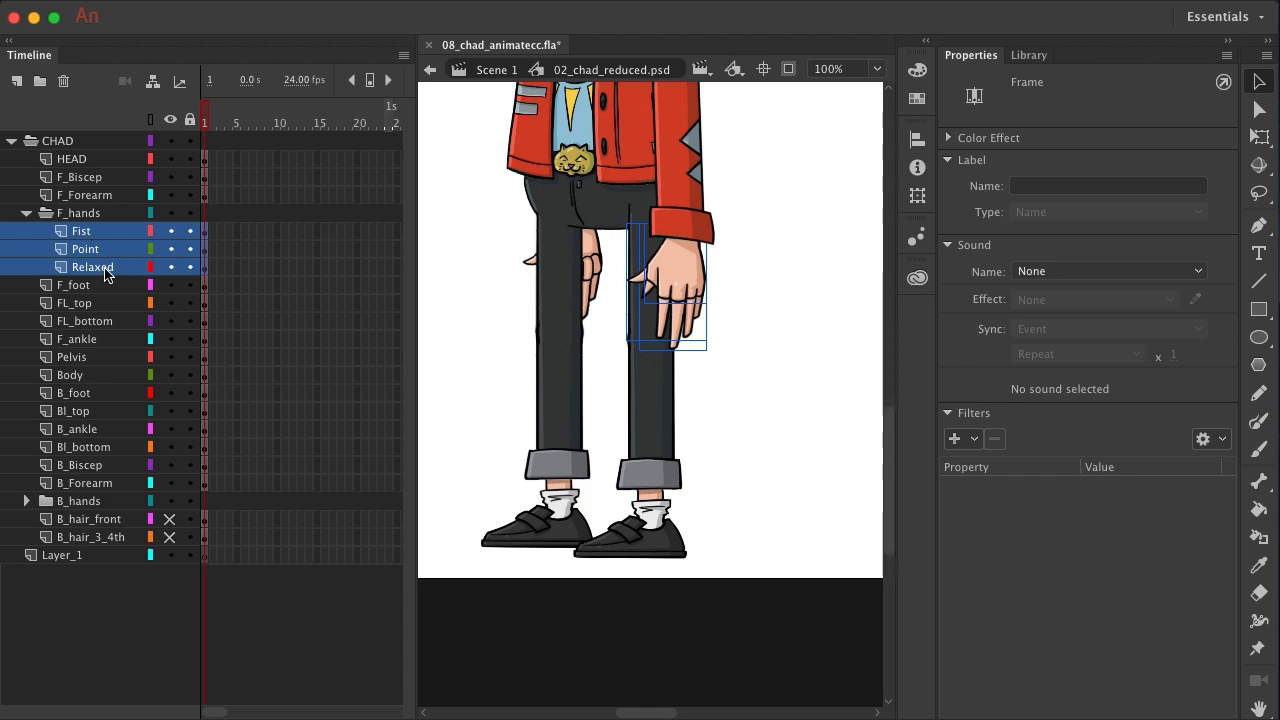
{"action": "right_click", "coordinate": [105, 271]}
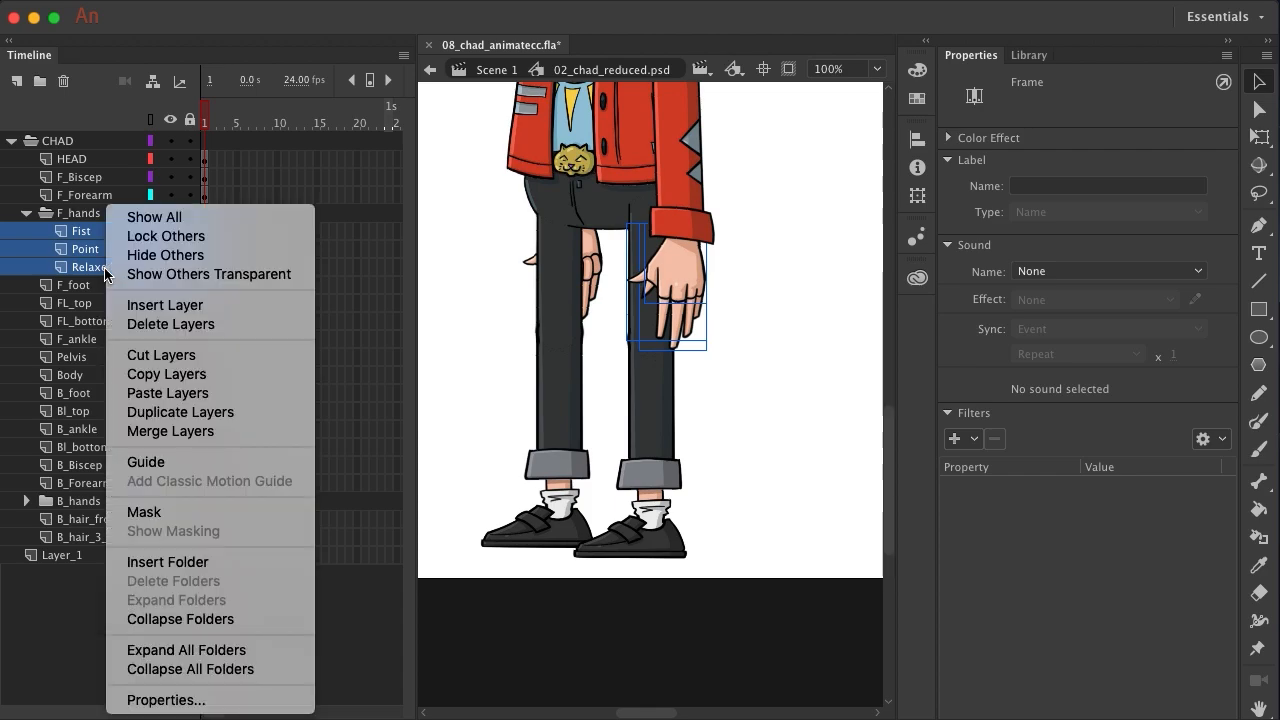
{"action": "left_click", "coordinate": [197, 374]}
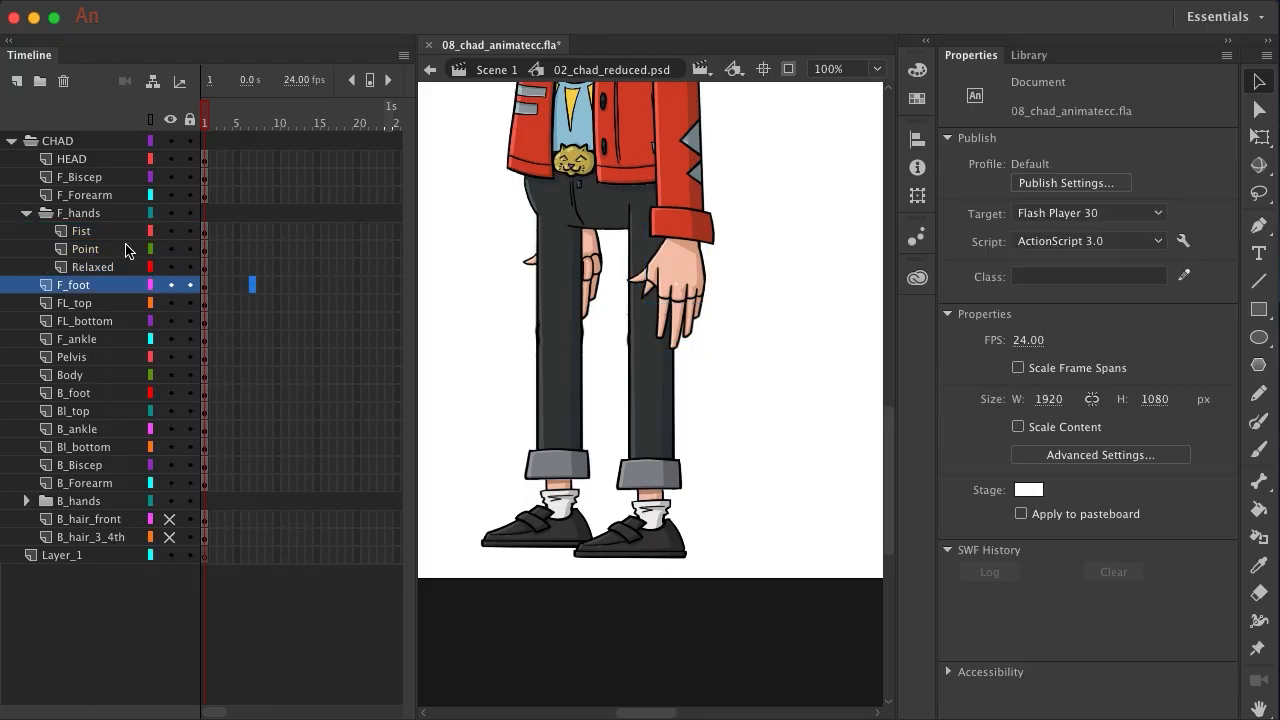
Add a new layer above Fist in the F_hands folder and name it F_HAND
{"action": "left_click", "coordinate": [86, 231]}
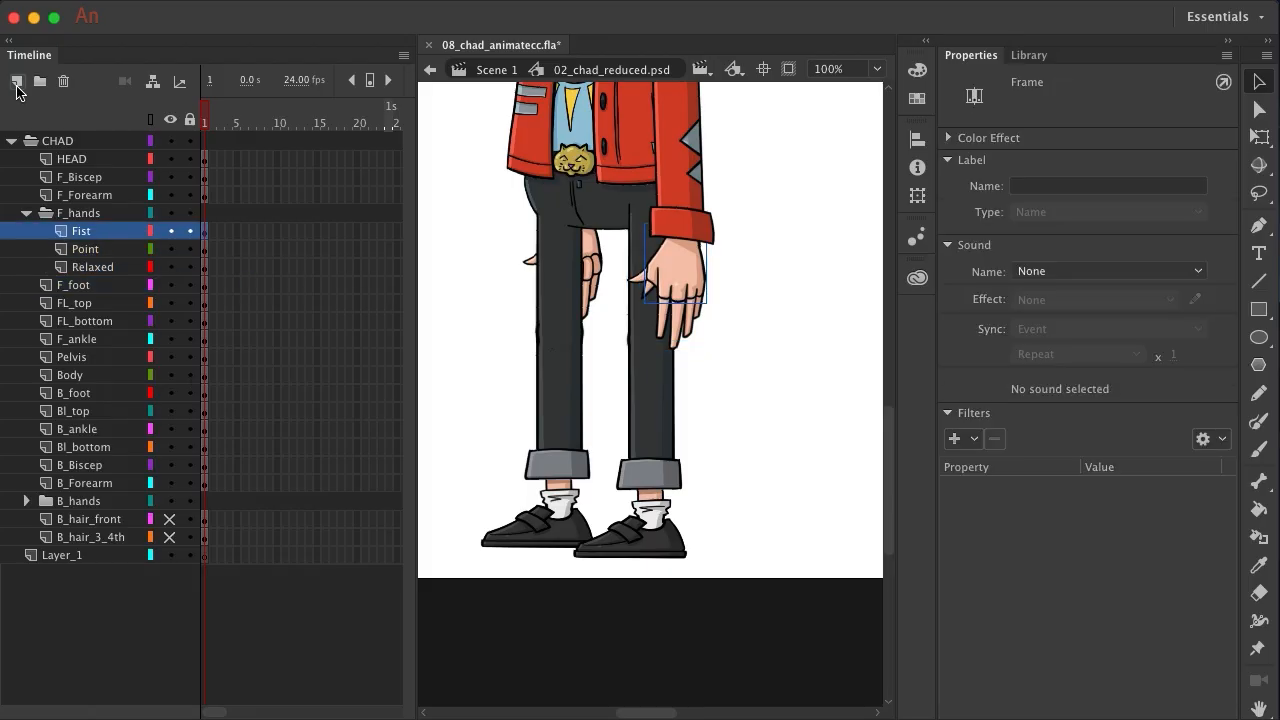
{"action": "left_click", "coordinate": [16, 88]}
{"action": "double_click", "coordinate": [97, 230]}
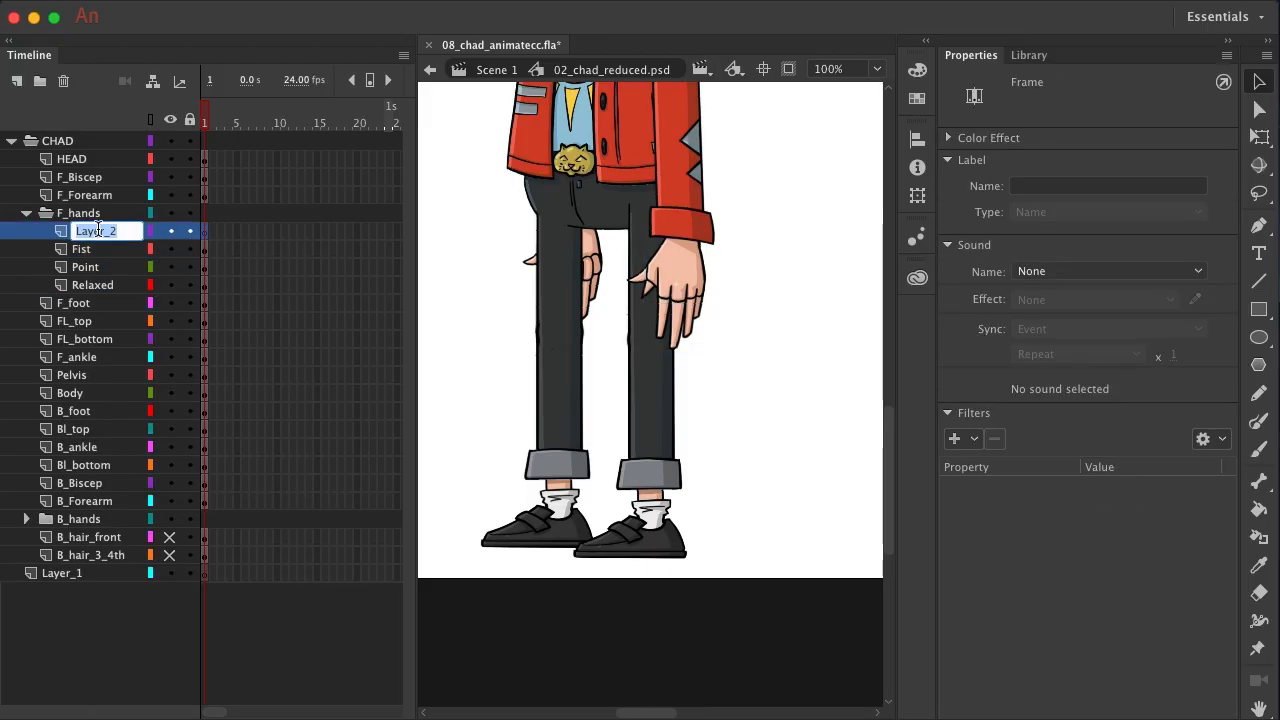
{"action": "type", "text": "f"}
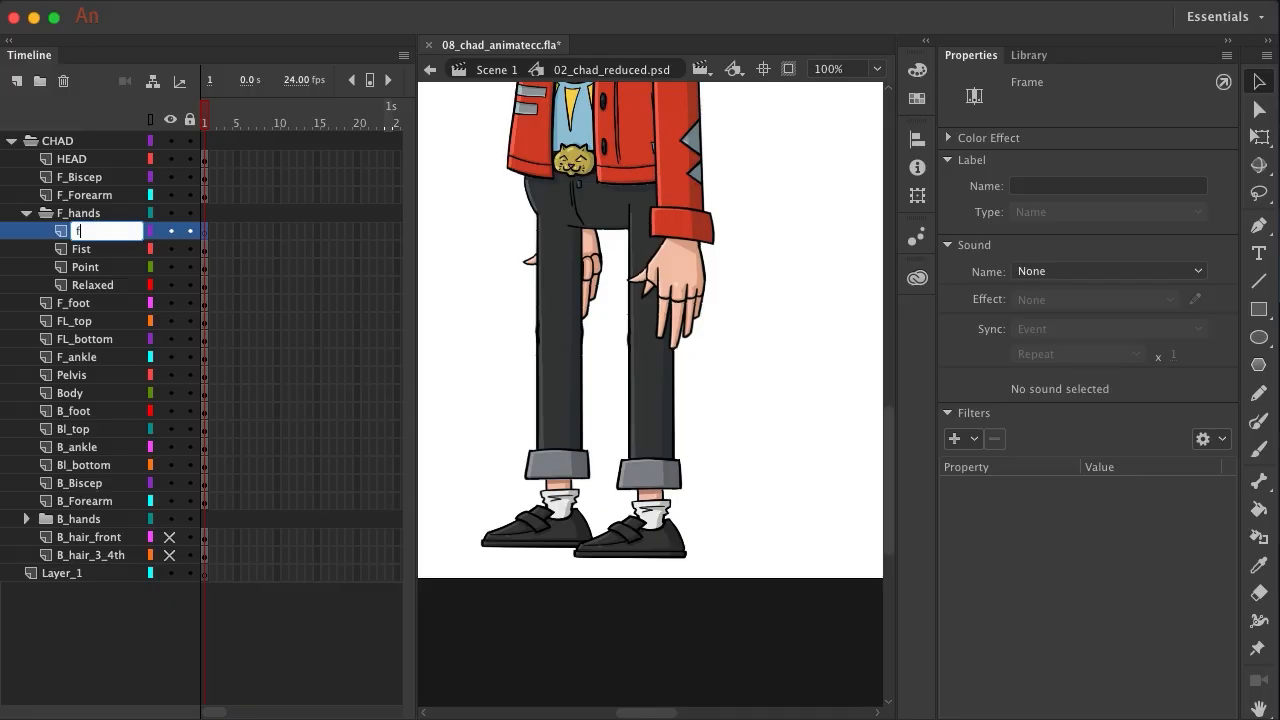
{"action": "type", "text": ".HAND"}
{"action": "key", "text": "BackSpace"}
{"action": "key", "text": "BackSpace"}
{"action": "key", "text": "BackSpace"}
{"action": "key", "text": "BackSpace"}
{"action": "key", "text": "BackSpace"}
{"action": "key", "text": "BackSpace"}
{"action": "type", "text": "F_HAND"}
{"action": "key", "text": "Return"}
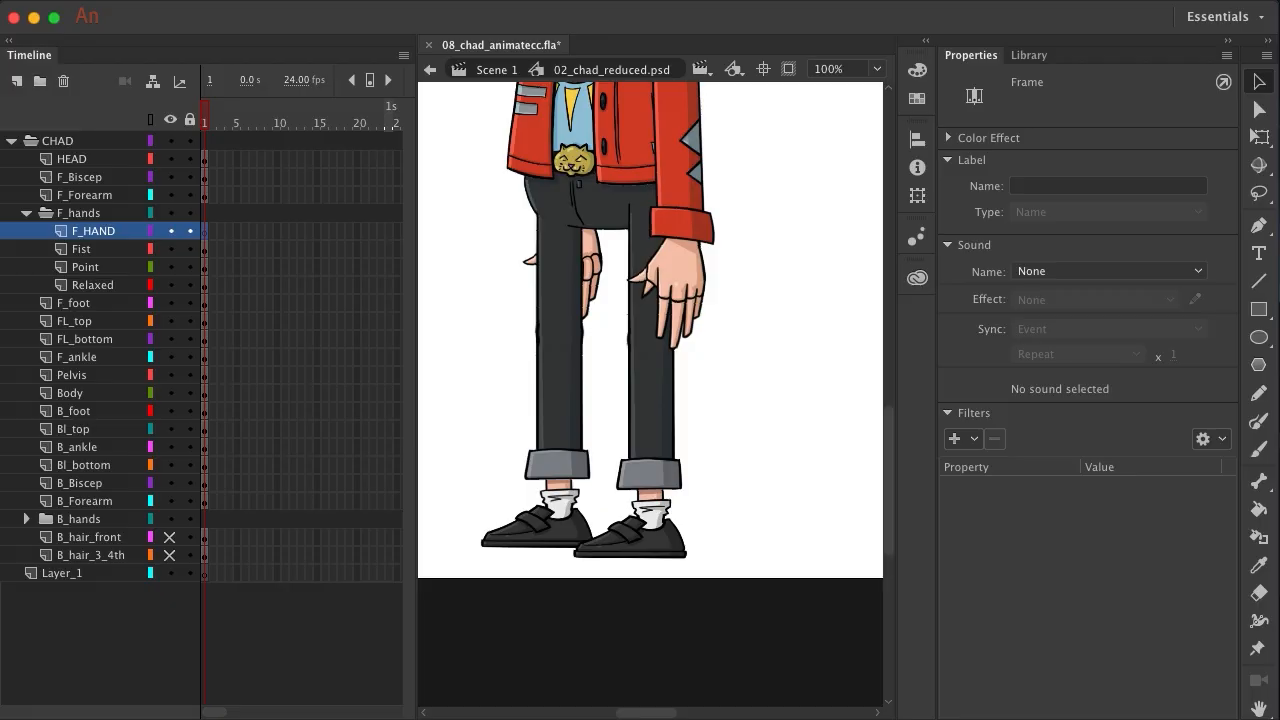
Create a new graphic symbol named F.HAND in the library root
{"action": "key", "text": "super+F8"}
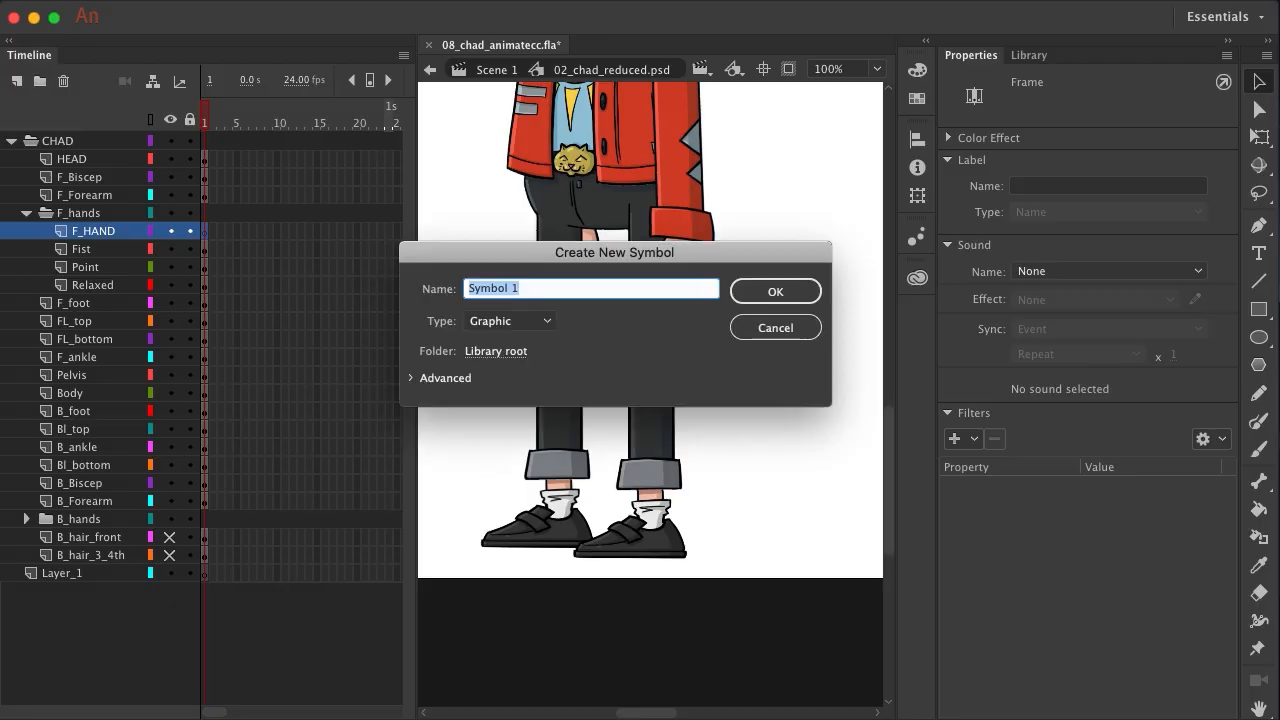
{"action": "type", "text": "F.HAND"}
{"action": "key", "text": "Return"}
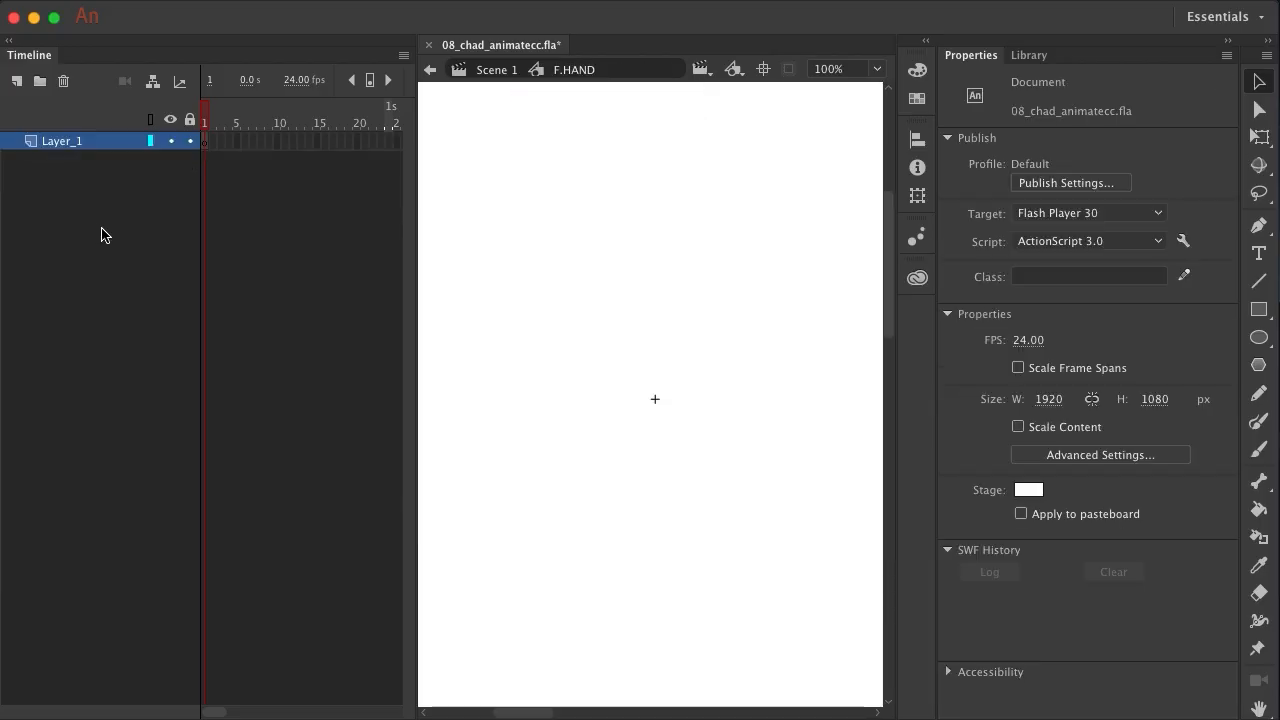
Paste the copied hand layers into the F.HAND symbol and delete its empty Layer_1
{"action": "right_click", "coordinate": [77, 146]}
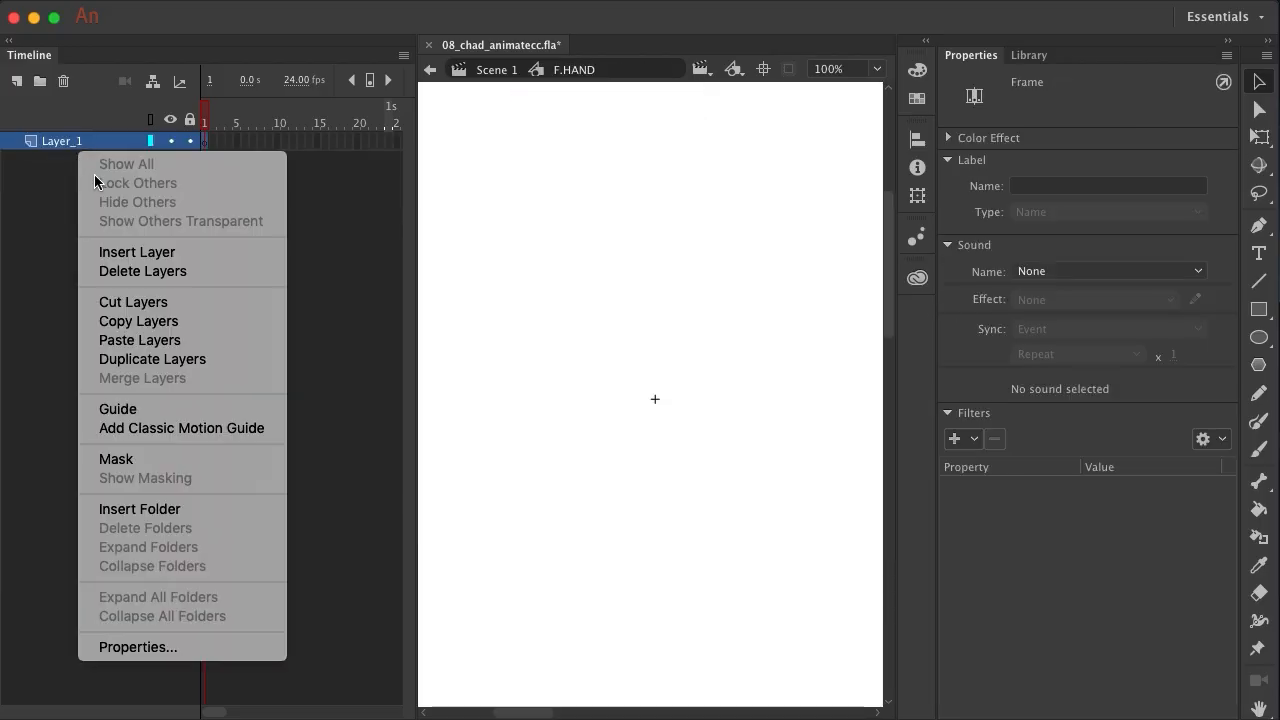
{"action": "left_click", "coordinate": [157, 340]}
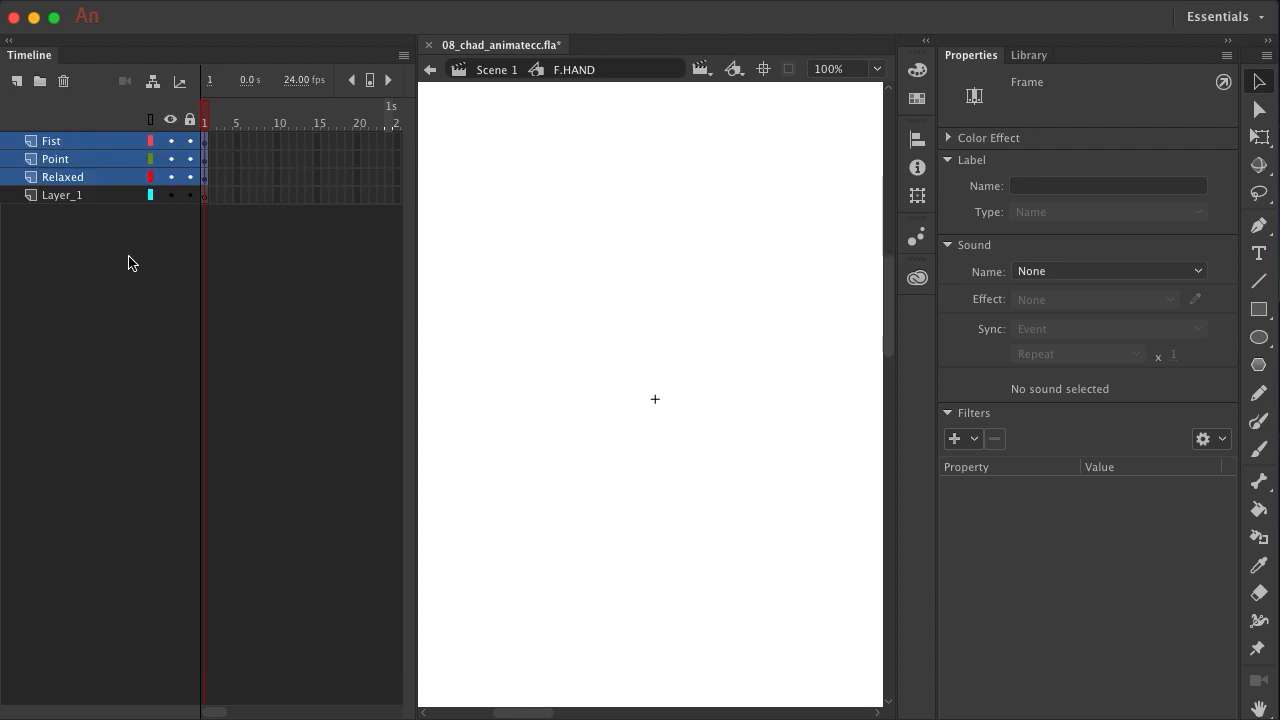
{"action": "left_click", "coordinate": [79, 200]}
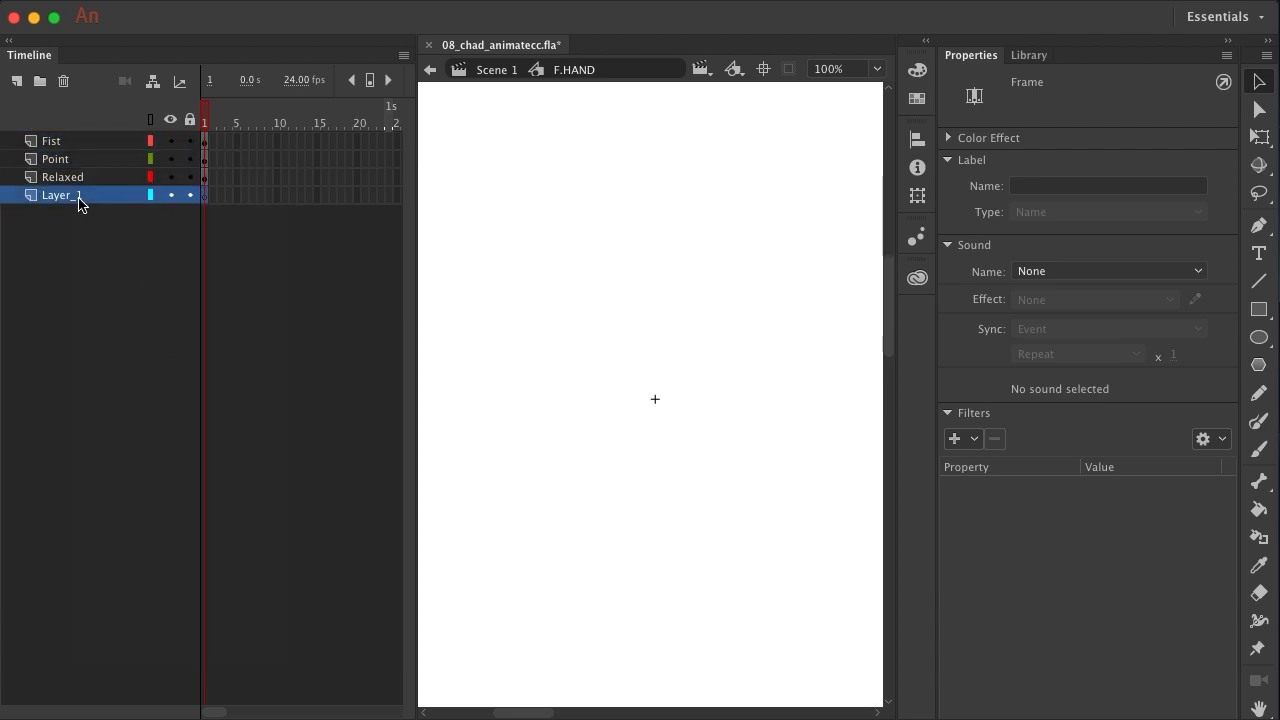
{"action": "left_click", "coordinate": [63, 81]}
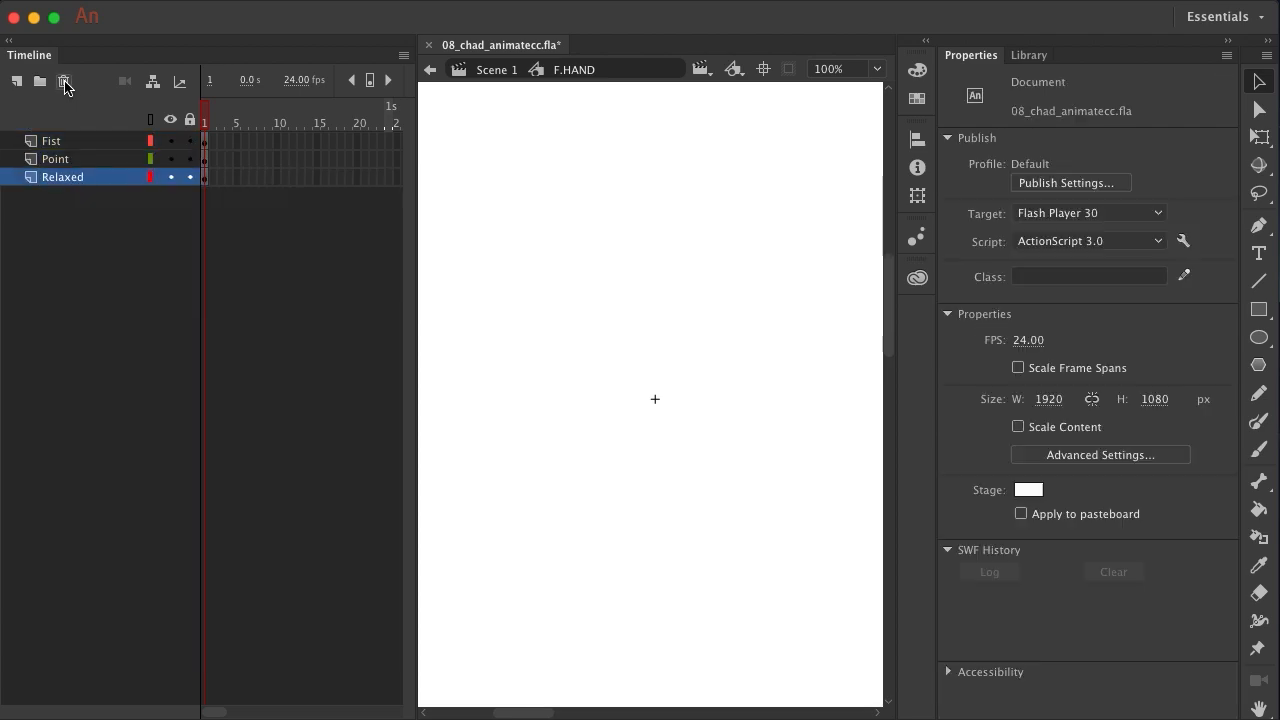
Move the Point keyframe to frame 2 and the Relaxed keyframe to frame 3 of the Fist layer
{"action": "left_click", "coordinate": [80, 162]}
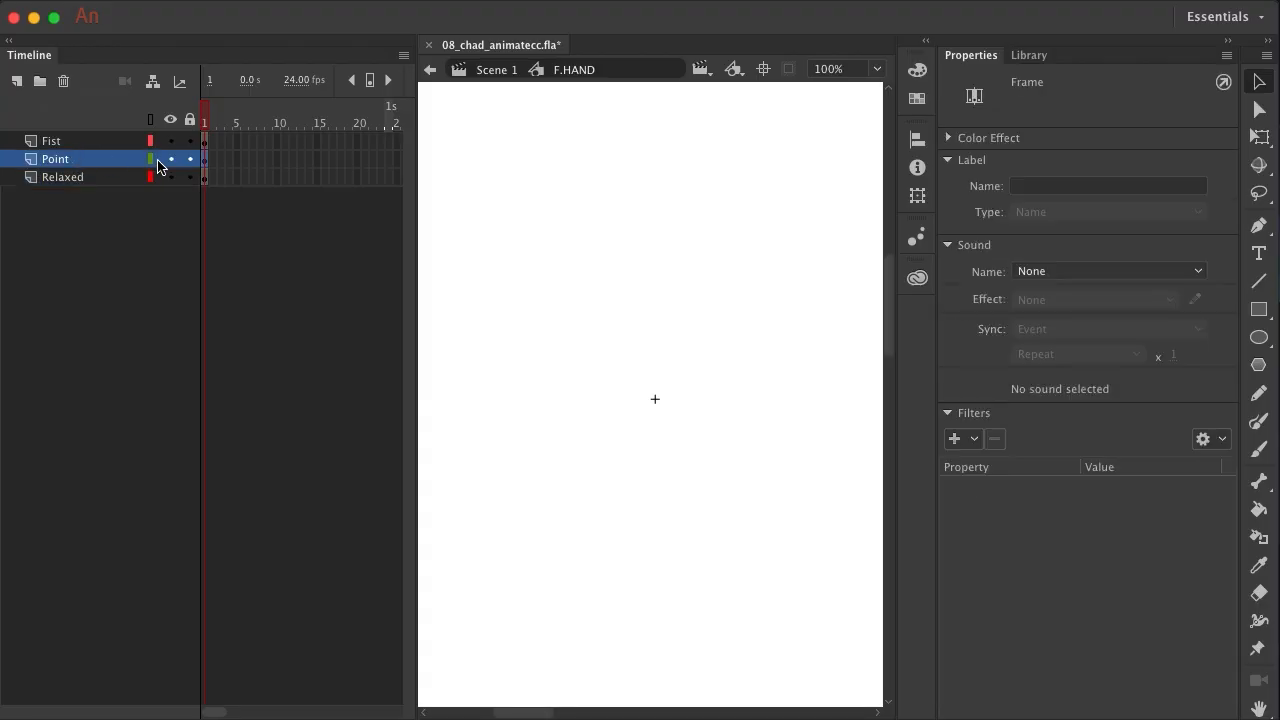
{"action": "left_click", "coordinate": [211, 140]}
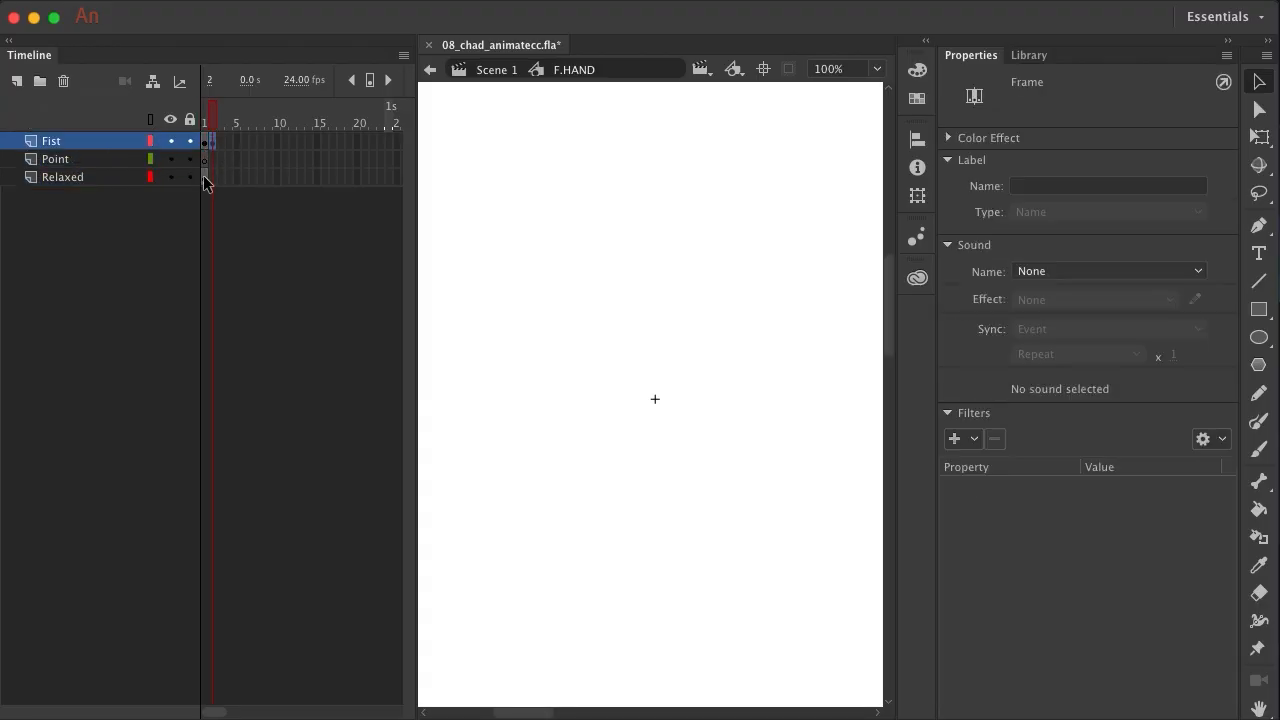
{"action": "left_click", "coordinate": [204, 178]}
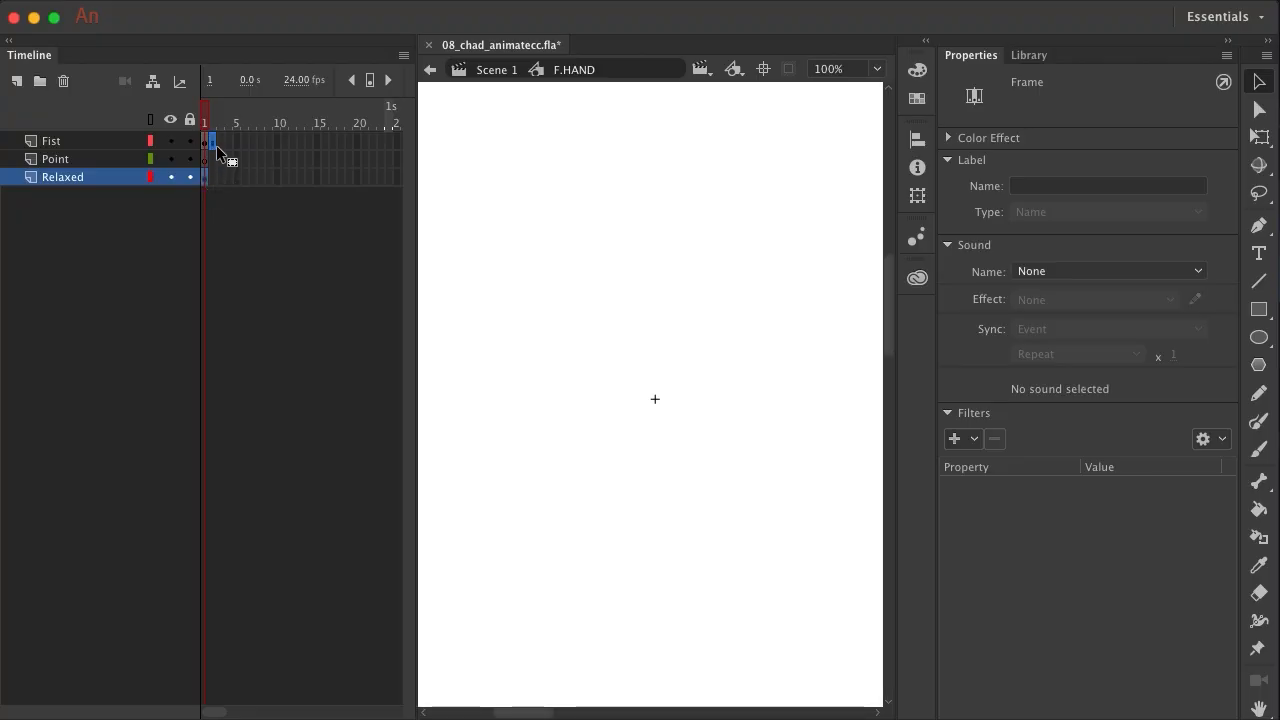
{"action": "left_click", "coordinate": [218, 143]}
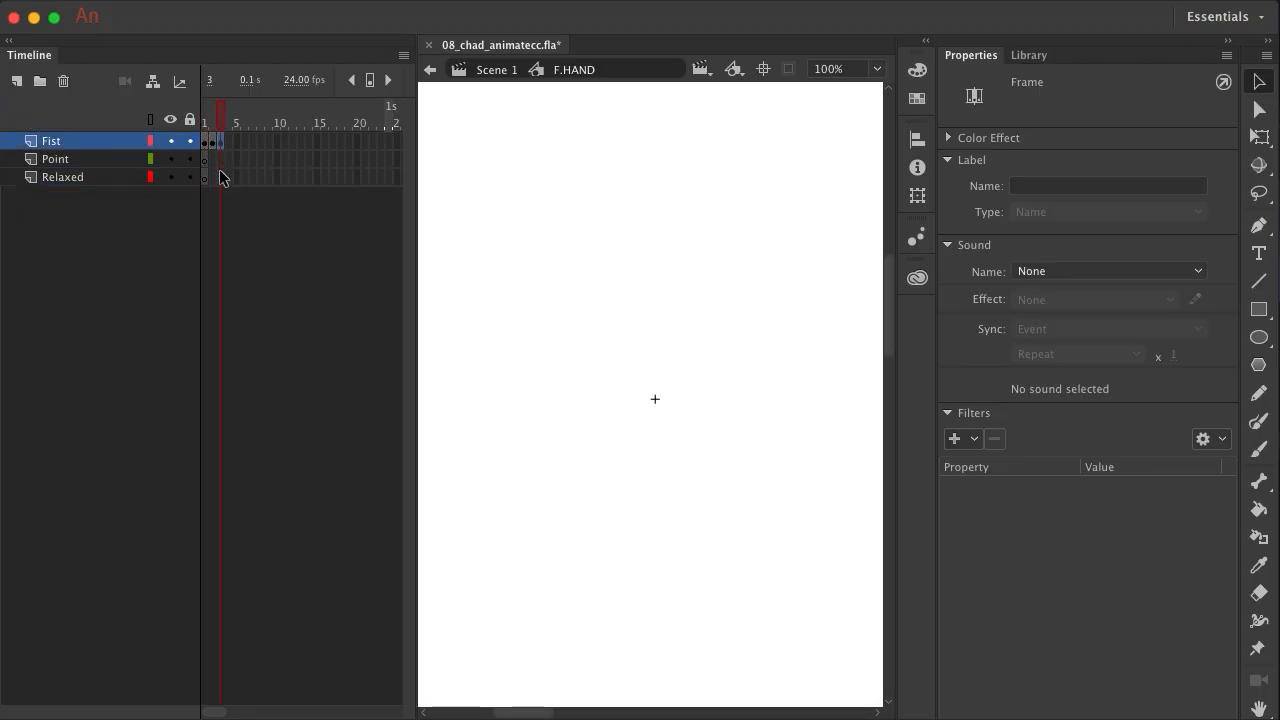
Delete the emptied Point and Relaxed layers from the F.HAND symbol
{"action": "left_click", "coordinate": [82, 163]}
{"action": "left_click", "coordinate": [85, 178], "text": "shift"}
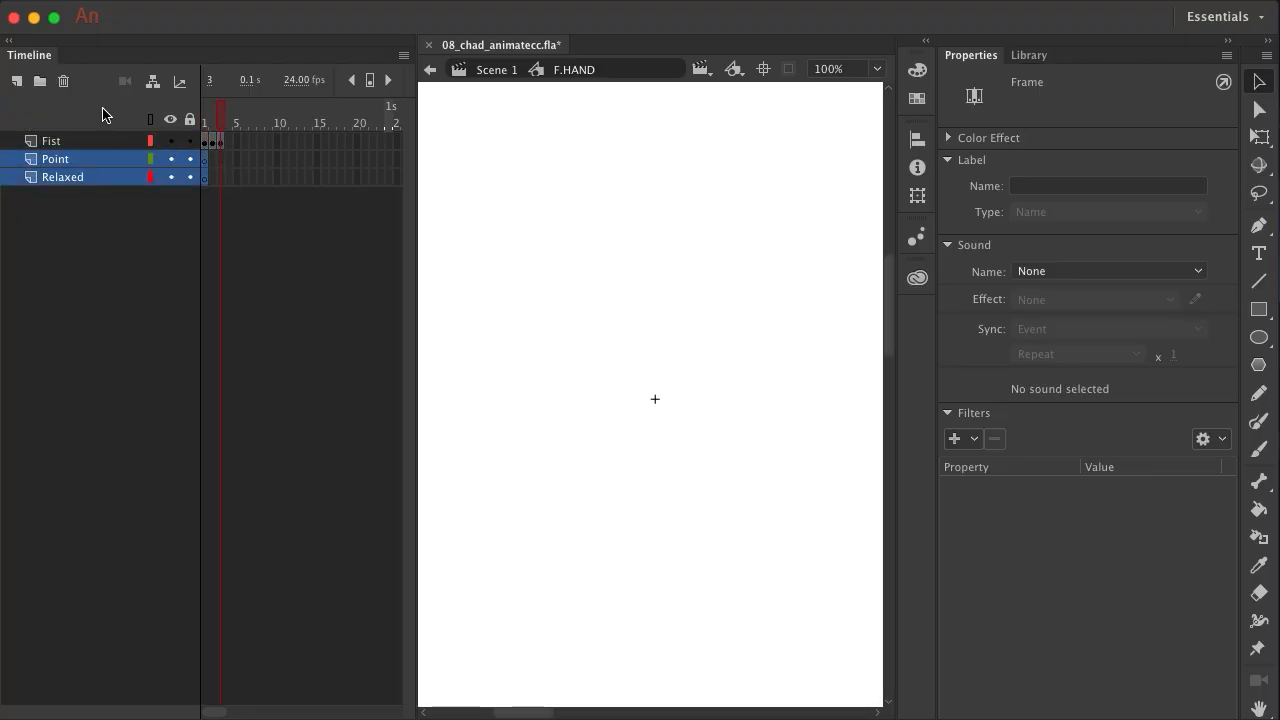
{"action": "left_click", "coordinate": [64, 83]}
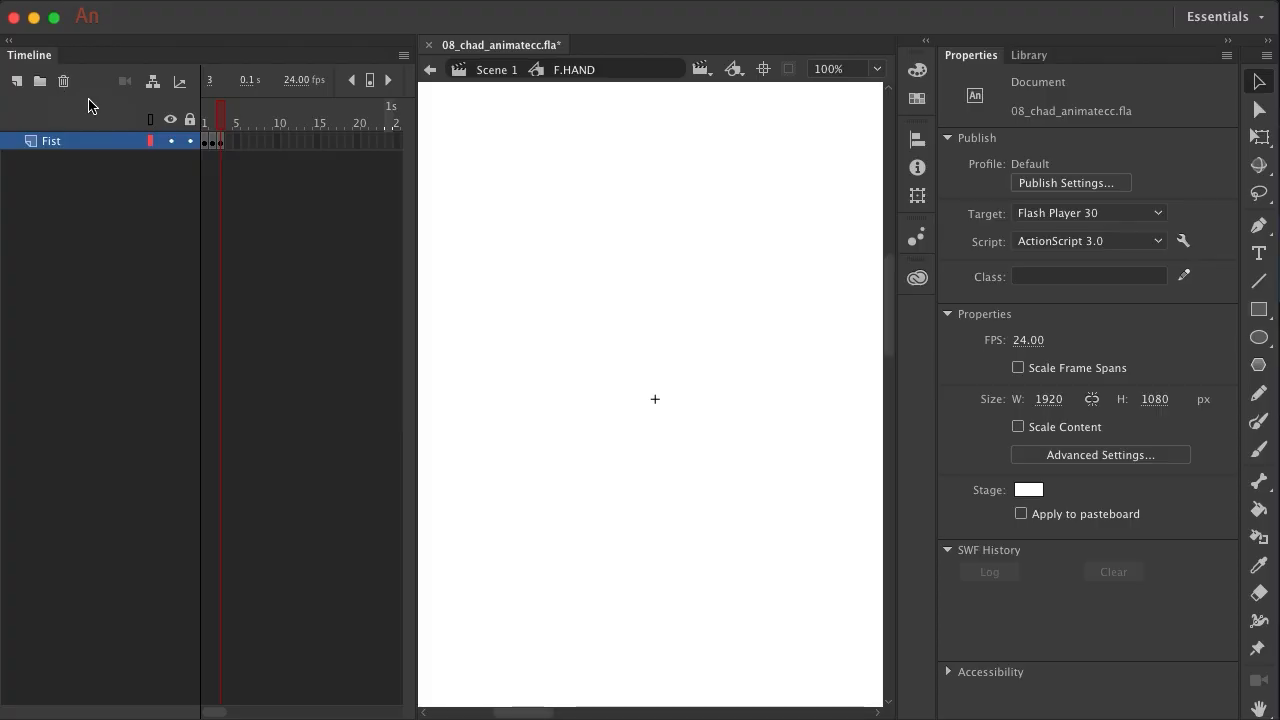
Return to Scene 1 and reopen the character symbol 02_chad_reduced.psd for editing
{"action": "left_click", "coordinate": [479, 74]}
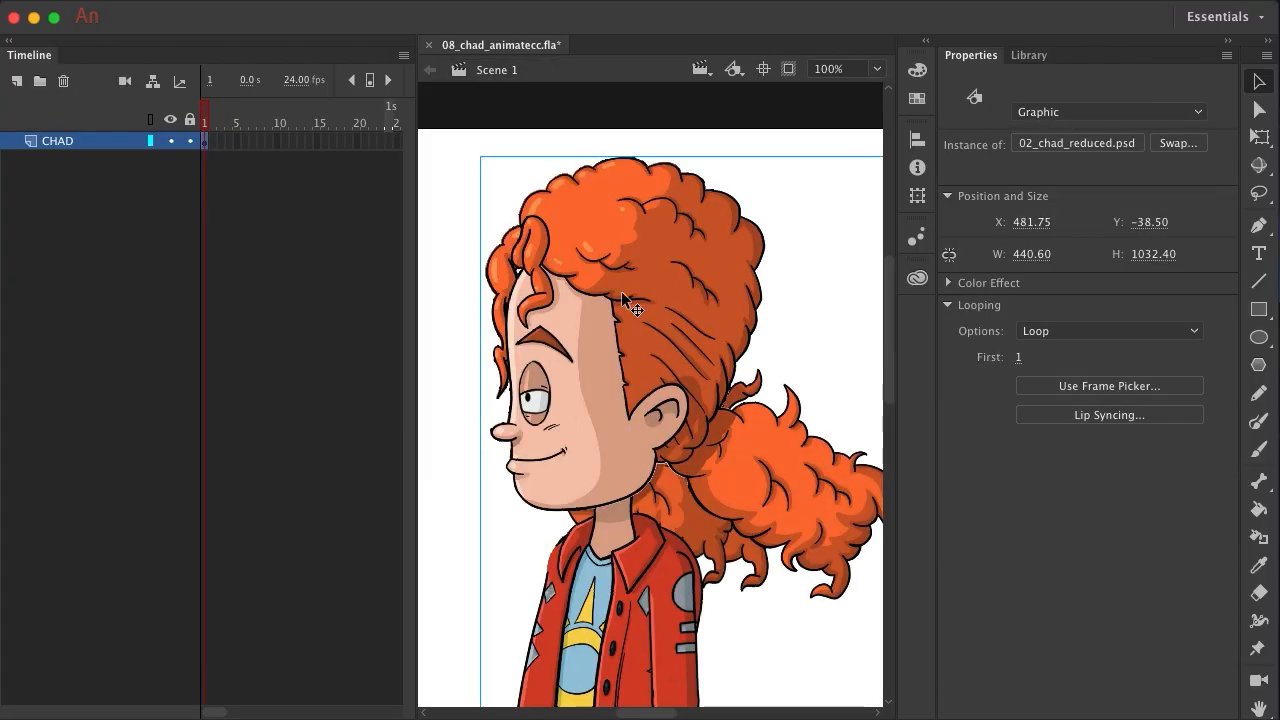
{"action": "scroll", "coordinate": [622, 297], "scroll_direction": "down", "scroll_amount": 5}
{"action": "double_click", "coordinate": [646, 356]}
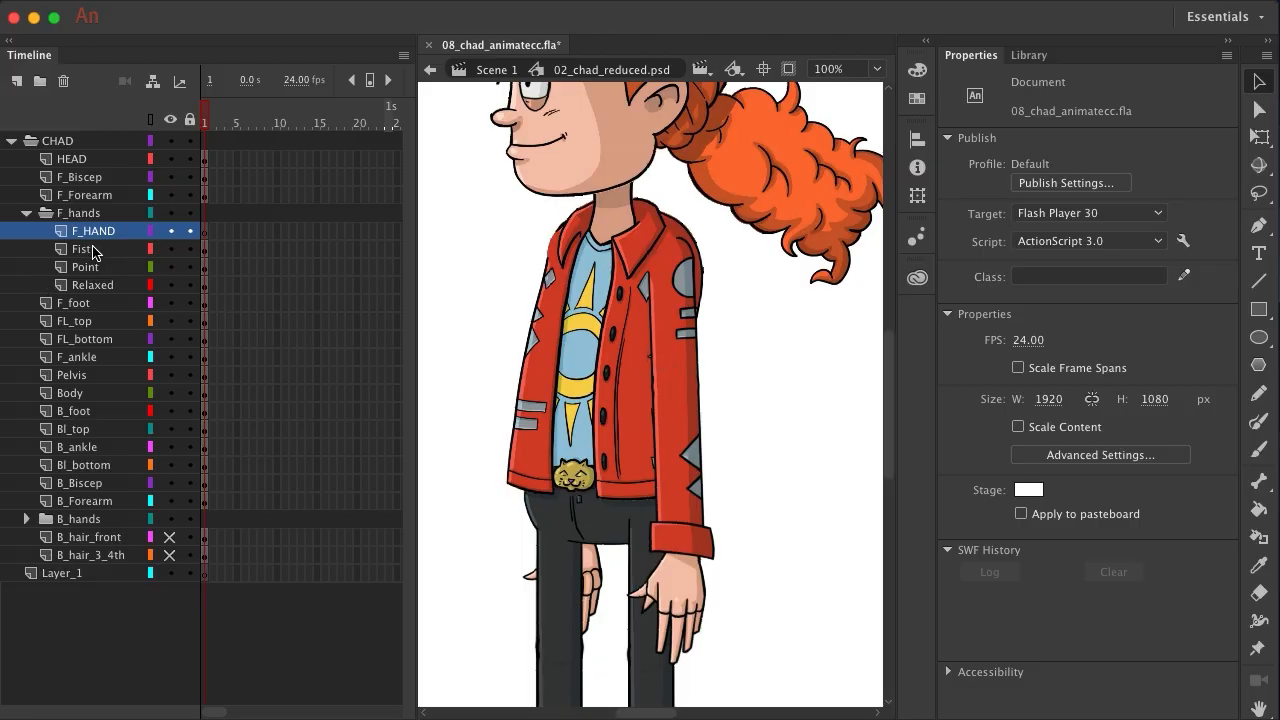
Place the F.HAND symbol on the F_HAND layer and nudge it into alignment over the existing front hand
{"action": "left_click", "coordinate": [62, 233]}
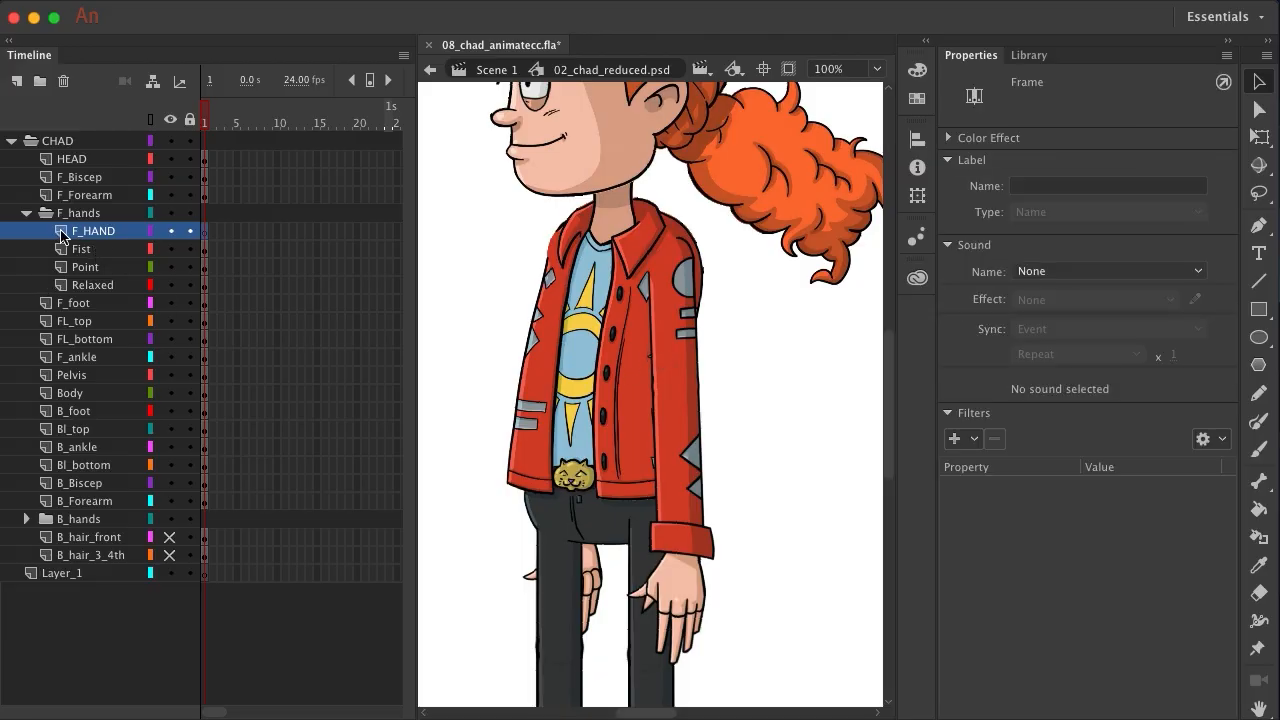
{"action": "left_click", "coordinate": [1045, 56]}
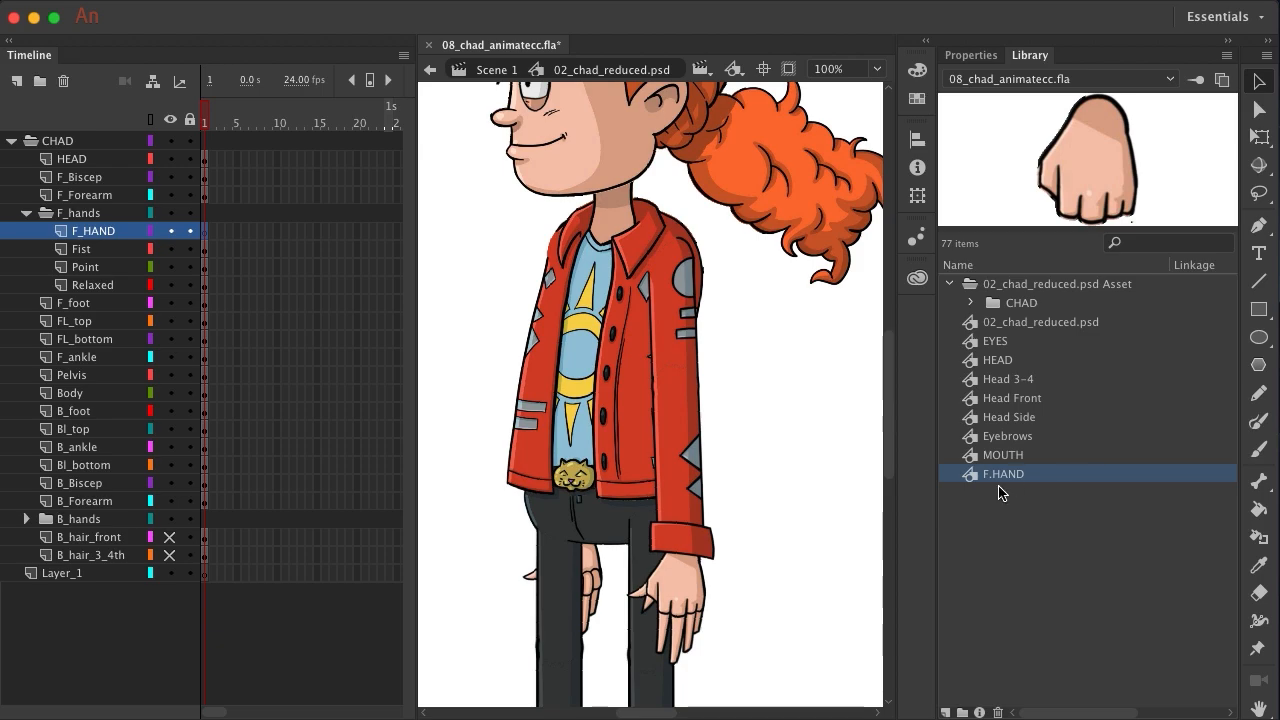
{"action": "left_click_drag", "start_coordinate": [1003, 478], "coordinate": [712, 570]}
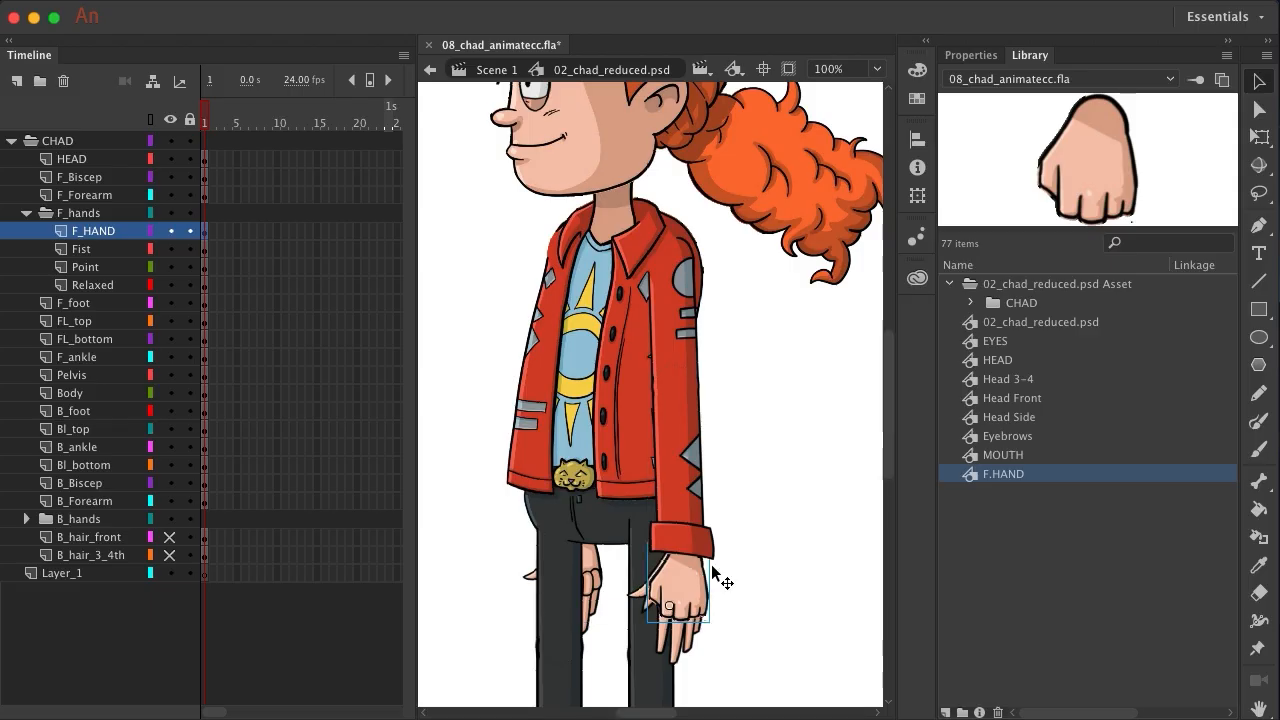
{"action": "key", "text": "Right"}
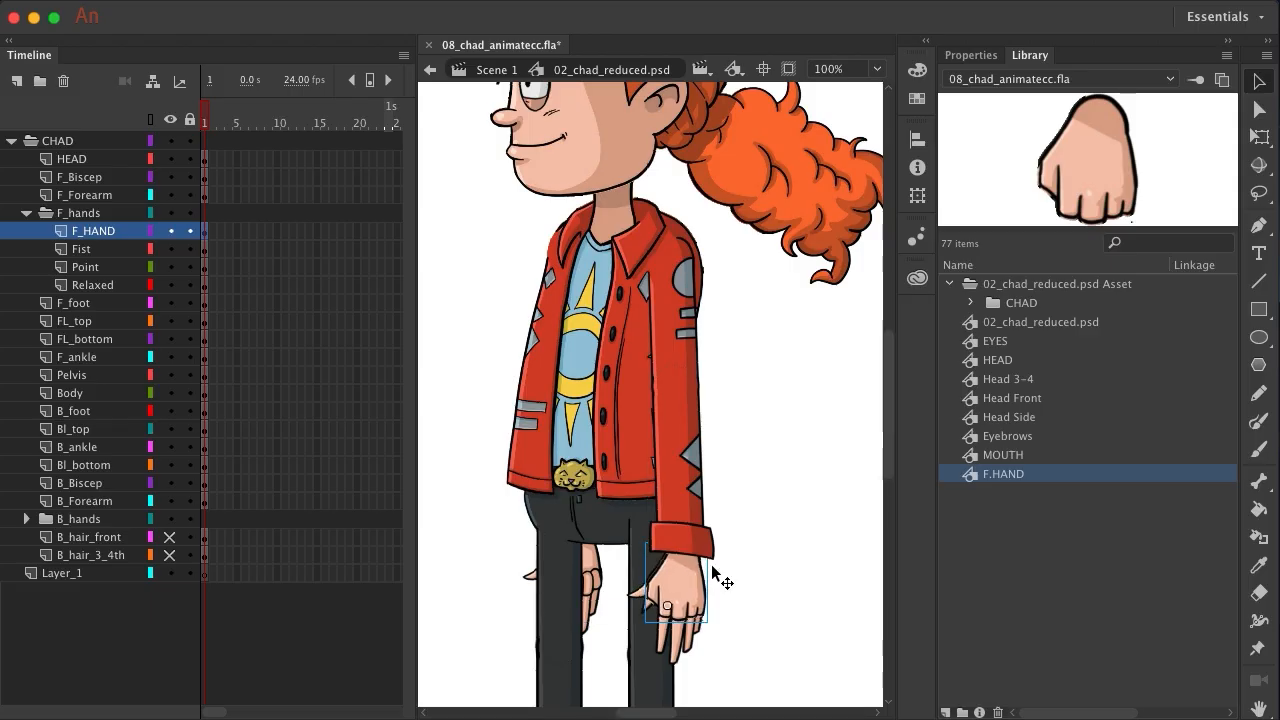
{"action": "key", "text": "Up"}
{"action": "key", "text": "Left"}
{"action": "key", "text": "Right"}
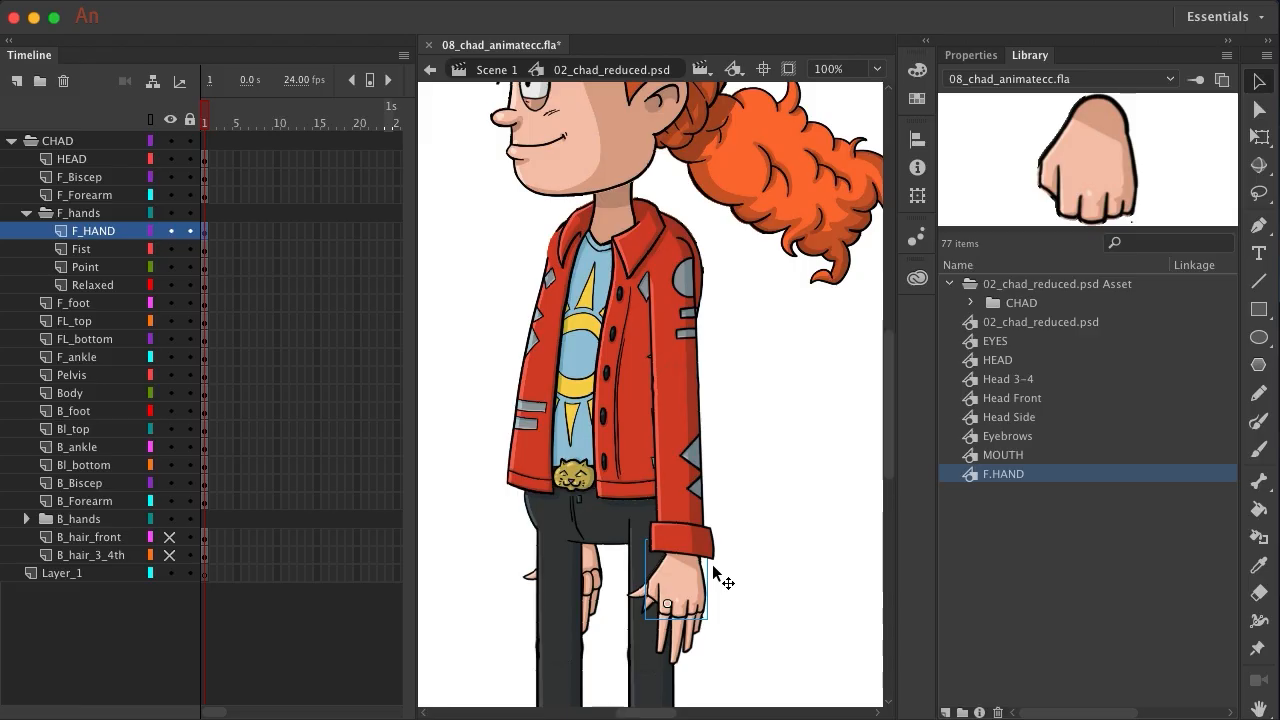
Delete the original Fist, Point and Relaxed layers from the F_hands folder, keeping the F_HAND layer
{"action": "left_click", "coordinate": [83, 250]}
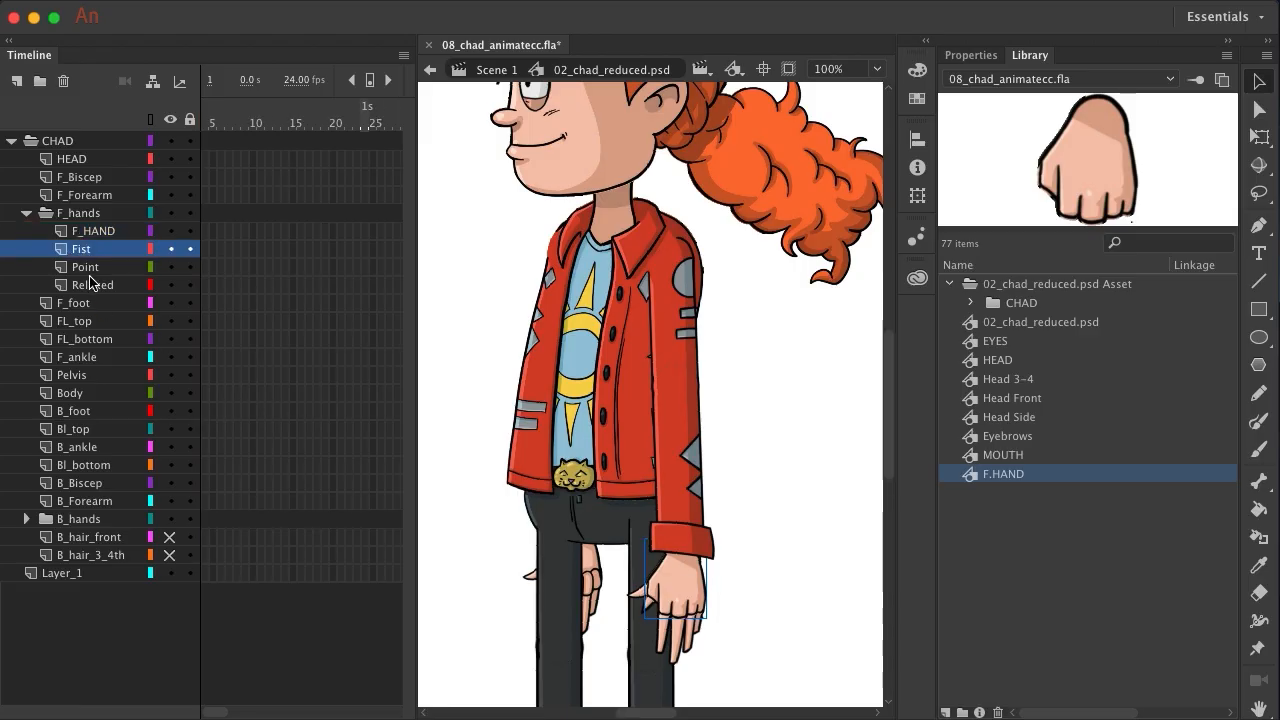
{"action": "left_click", "coordinate": [92, 288], "text": "shift"}
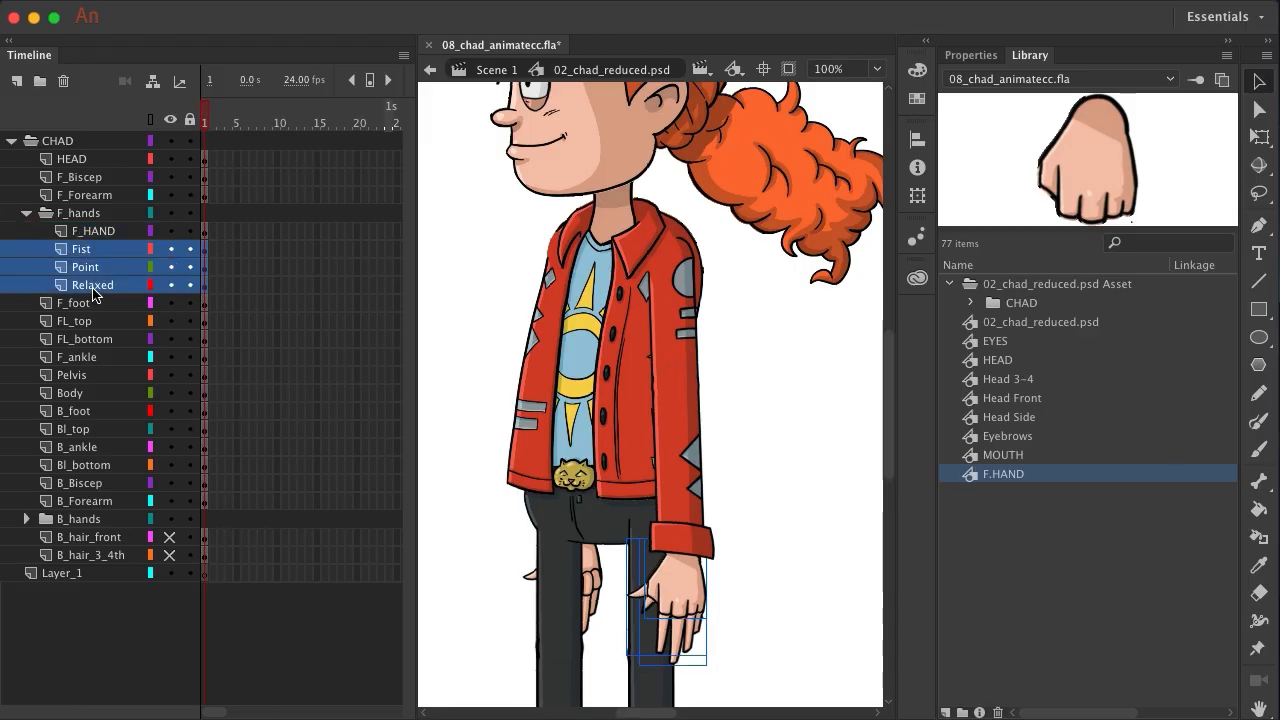
{"action": "left_click", "coordinate": [63, 84]}
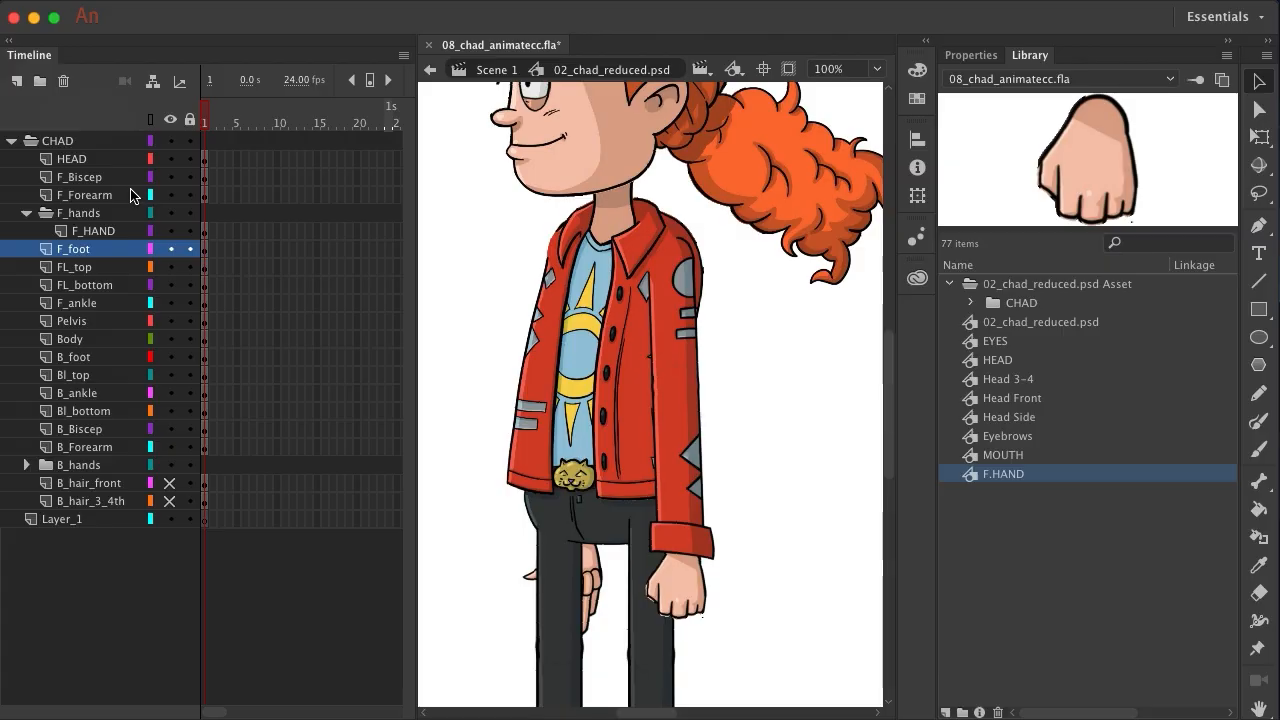
{"action": "left_click", "coordinate": [86, 232]}
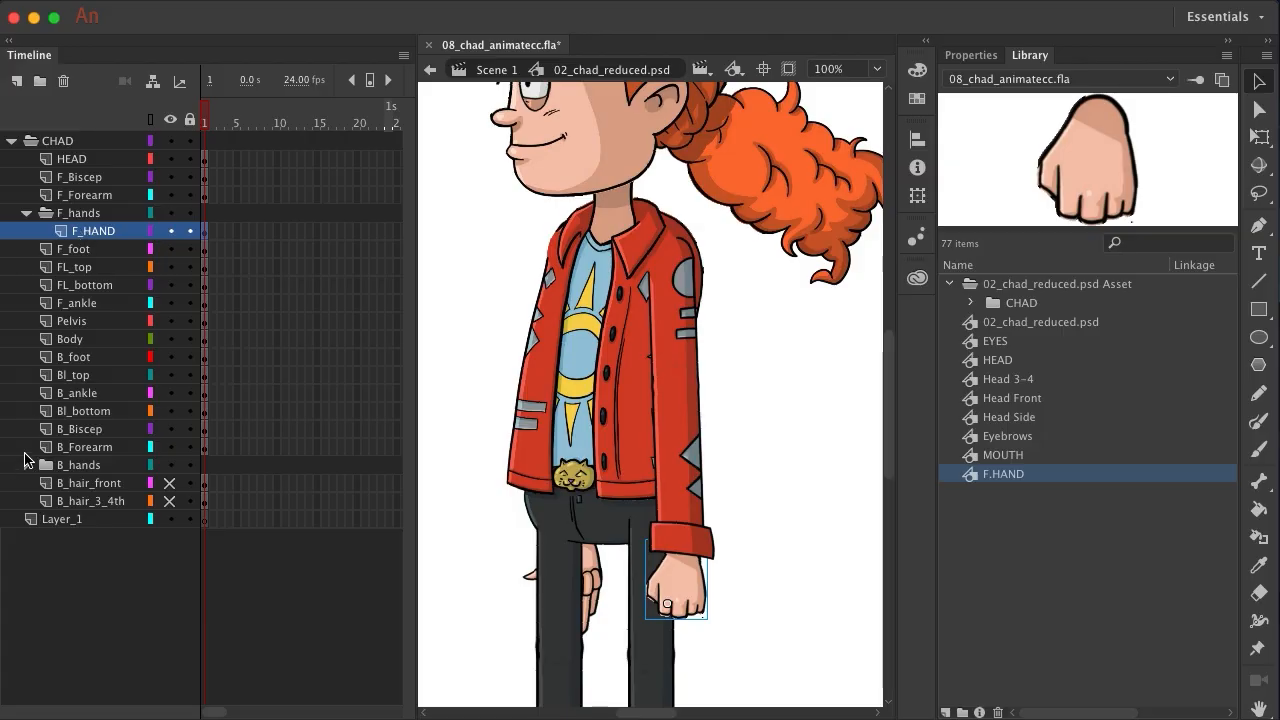
Hide the Bl_bottom, B_Biscep, B_Forearm, B_ankle, Bl_top, Pelvis, Body and B_foot layers to expose the back hand
{"action": "left_click", "coordinate": [169, 411]}
{"action": "left_click", "coordinate": [169, 429]}
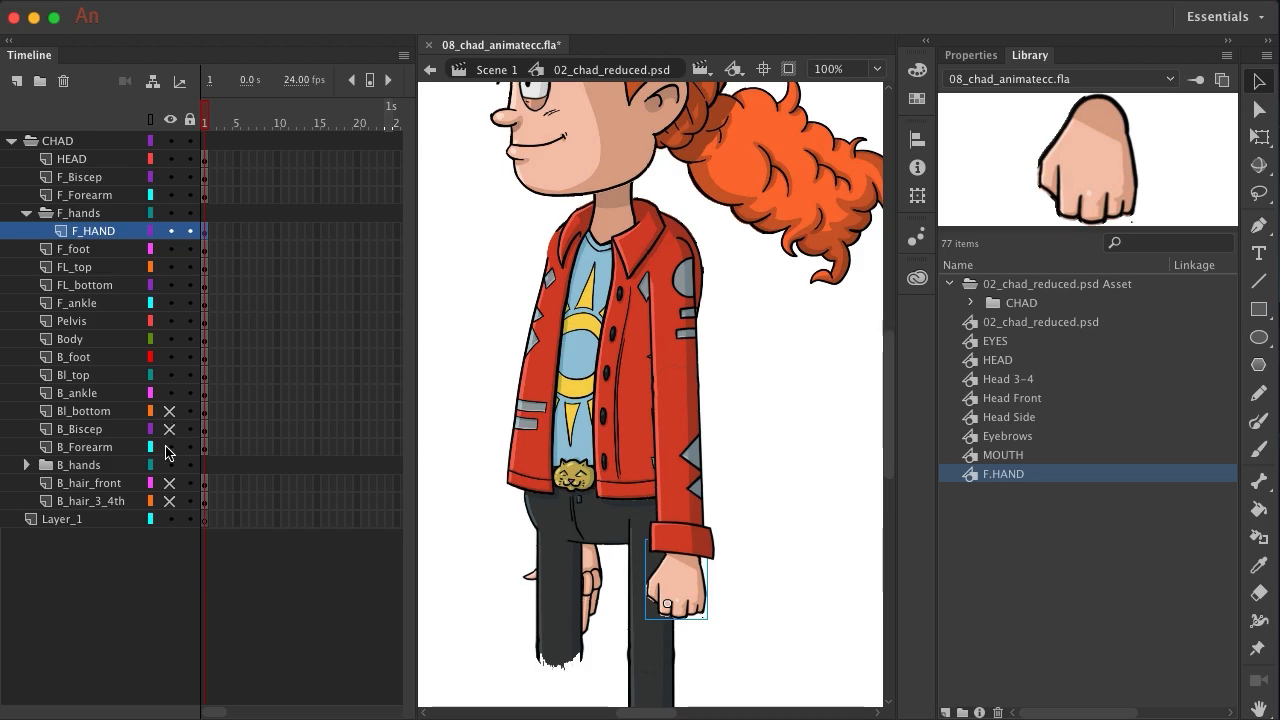
{"action": "left_click", "coordinate": [169, 465]}
{"action": "left_click", "coordinate": [169, 465]}
{"action": "left_click", "coordinate": [169, 393]}
{"action": "left_click", "coordinate": [169, 376]}
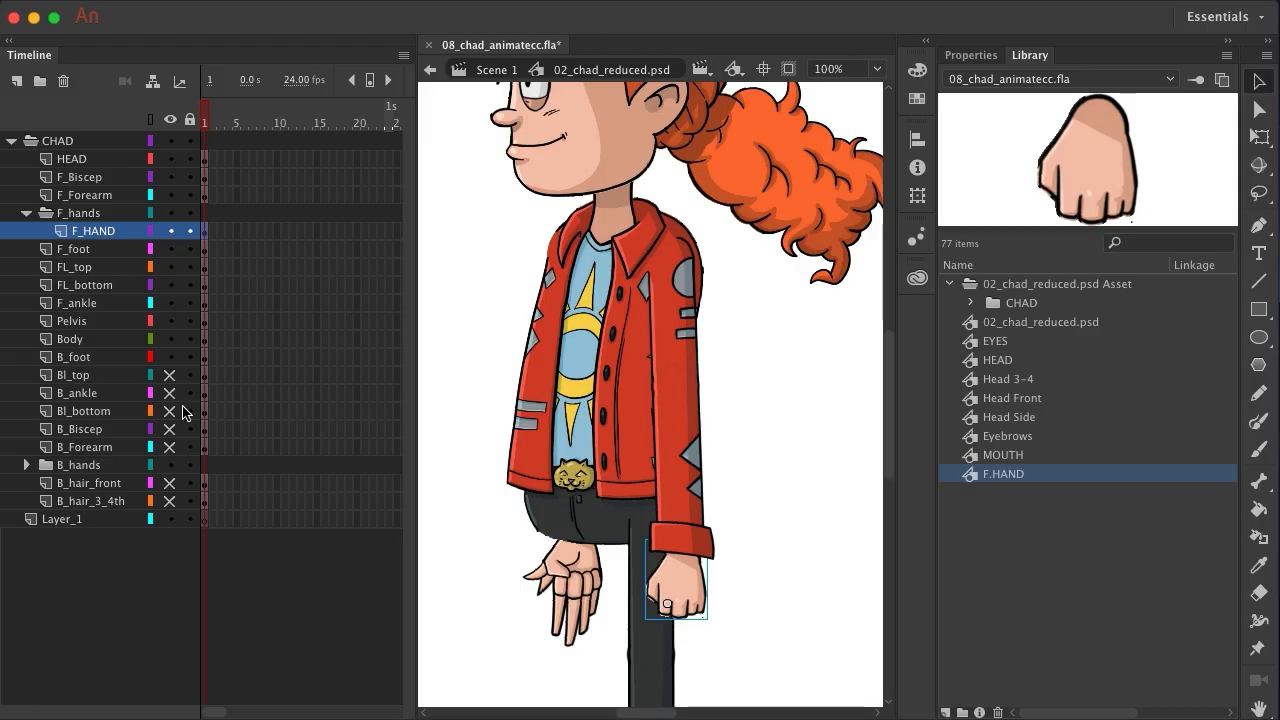
{"action": "left_click", "coordinate": [170, 321]}
{"action": "left_click", "coordinate": [170, 339]}
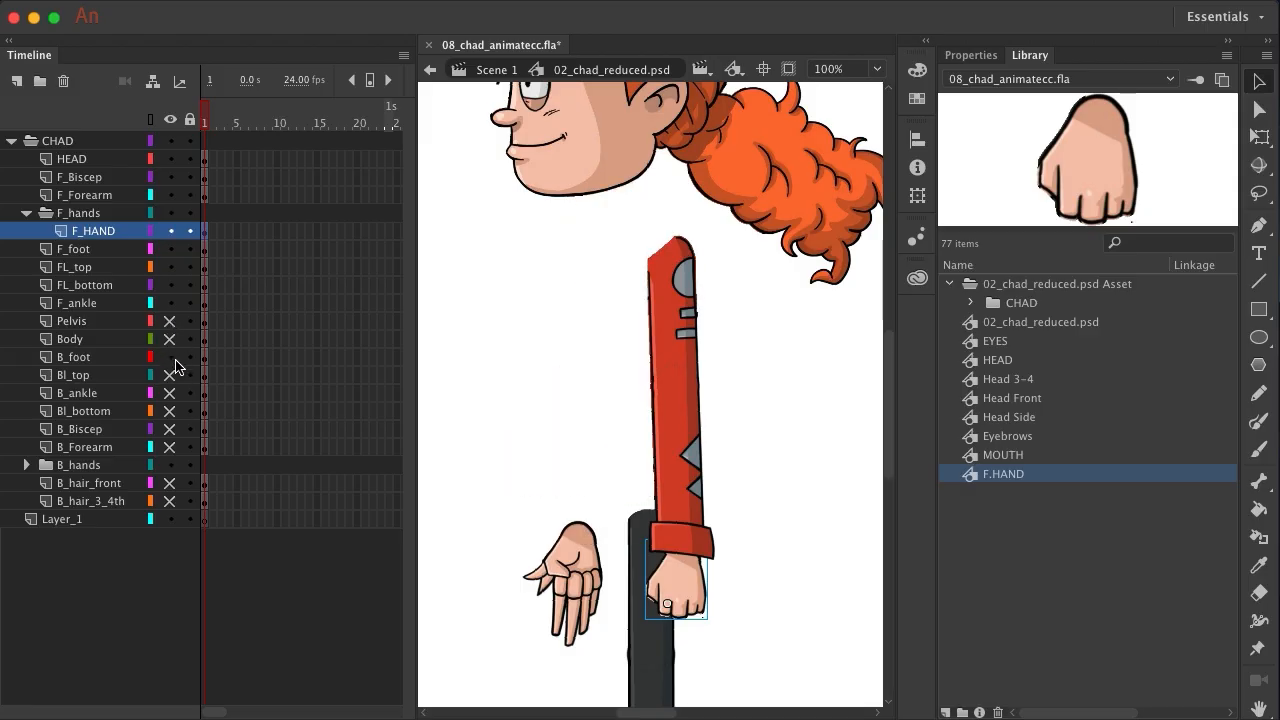
{"action": "left_click", "coordinate": [170, 357]}
{"action": "scroll", "coordinate": [517, 425], "scroll_direction": "down", "scroll_amount": 5}
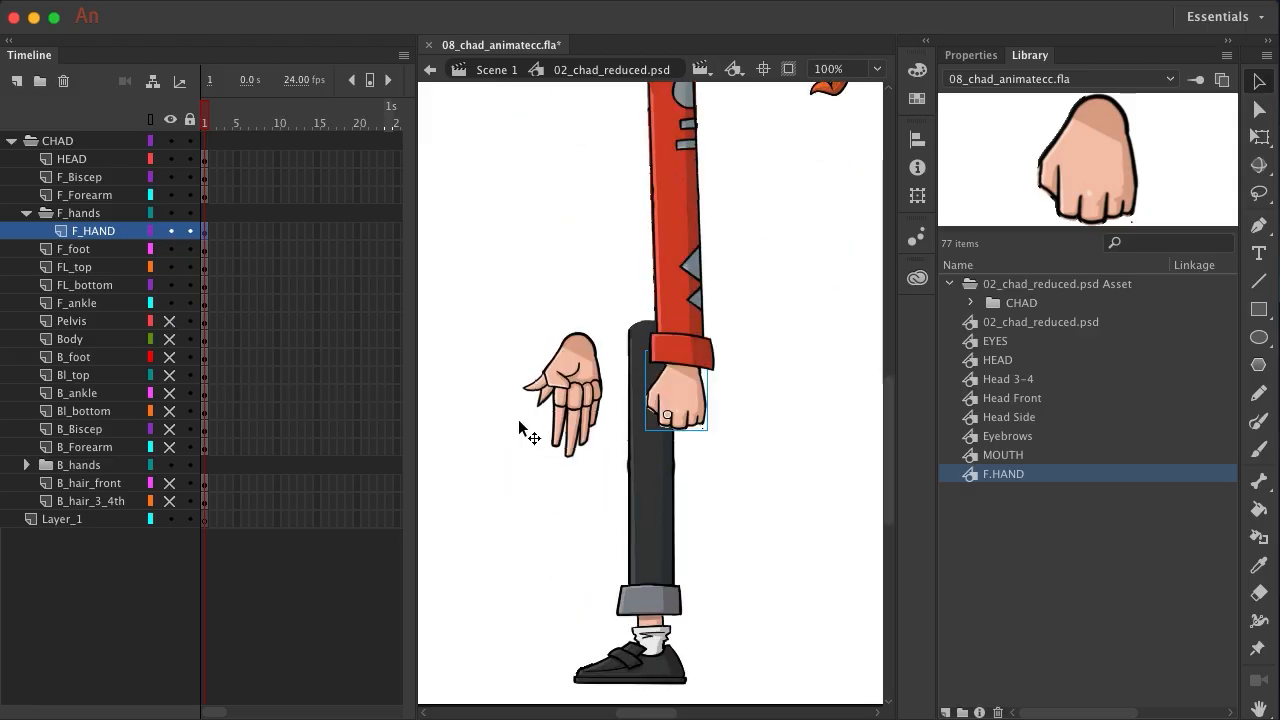
Expand the B_hands folder and copy its Fist, Point and Relaxed layers
{"action": "left_click", "coordinate": [27, 465]}
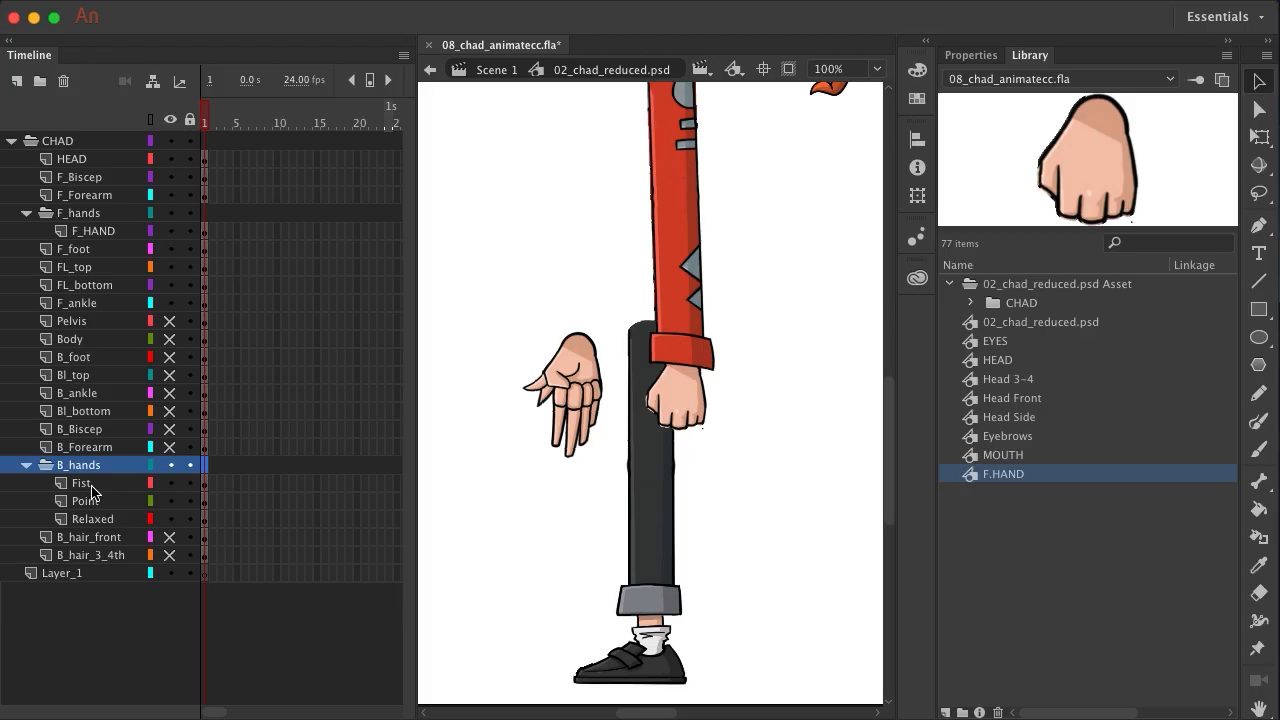
{"action": "left_click", "coordinate": [88, 485]}
{"action": "left_click", "coordinate": [97, 520], "text": "shift"}
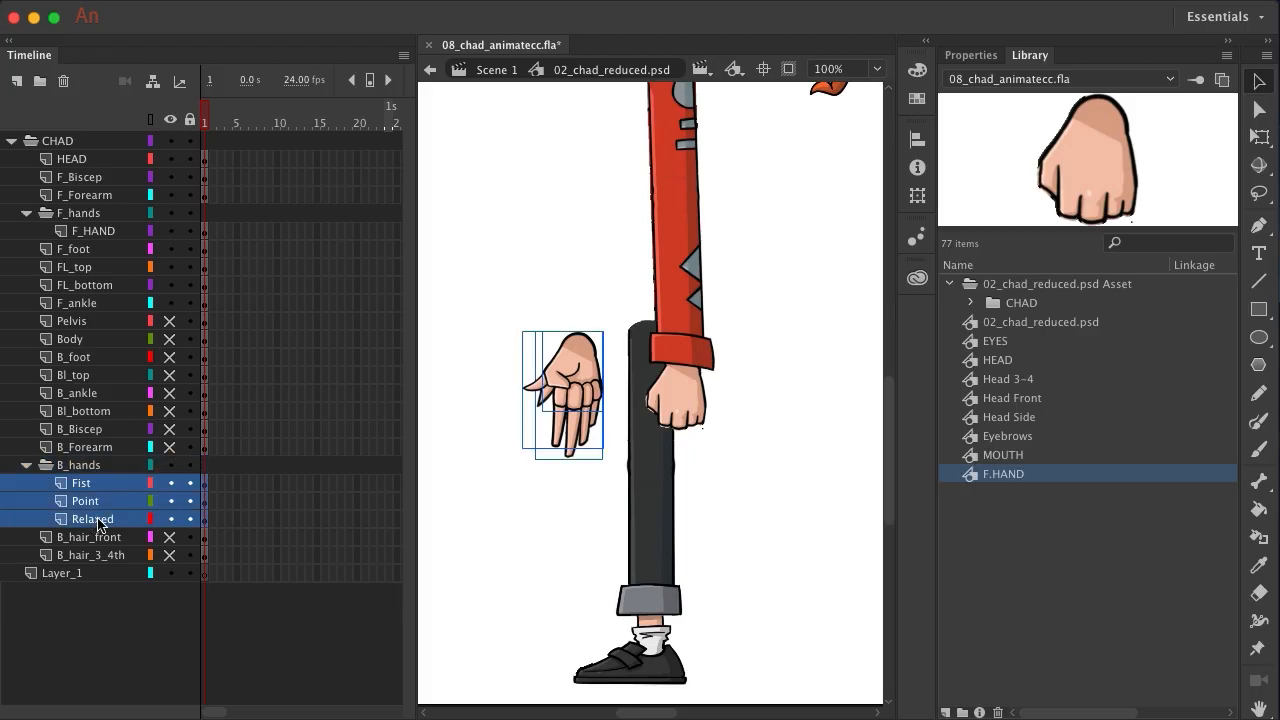
{"action": "right_click", "coordinate": [99, 524]}
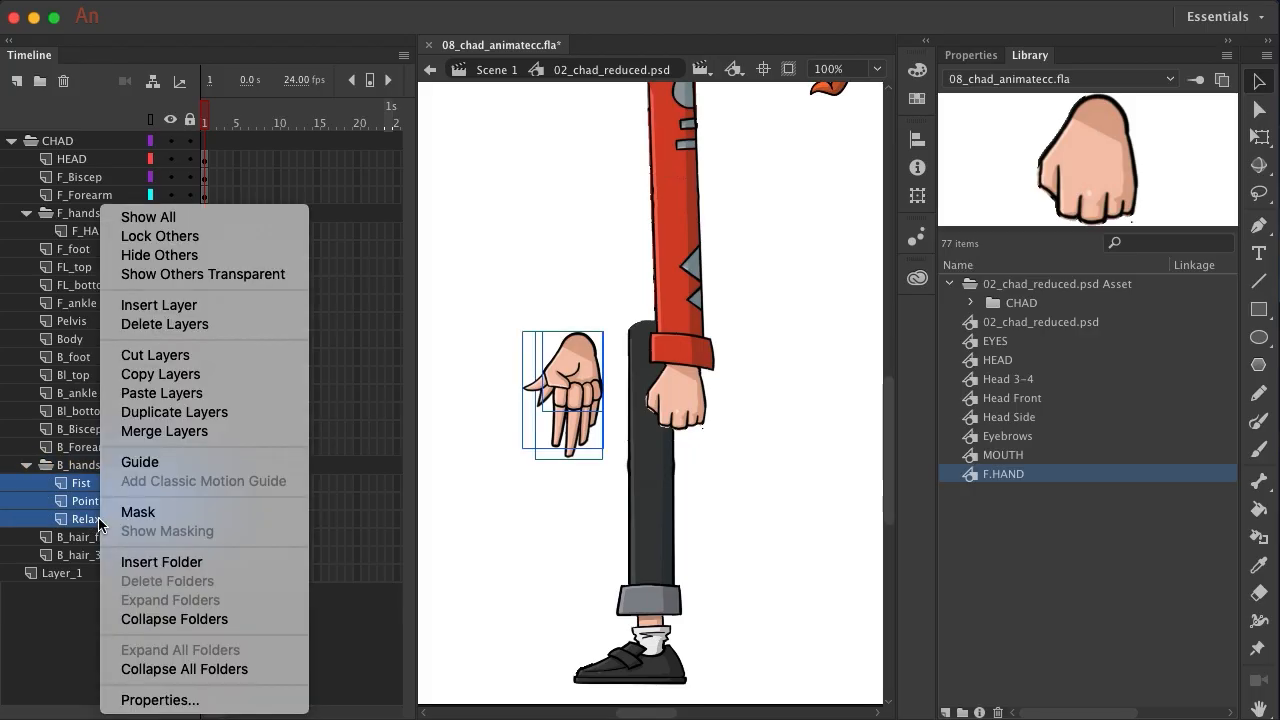
{"action": "left_click", "coordinate": [168, 378]}
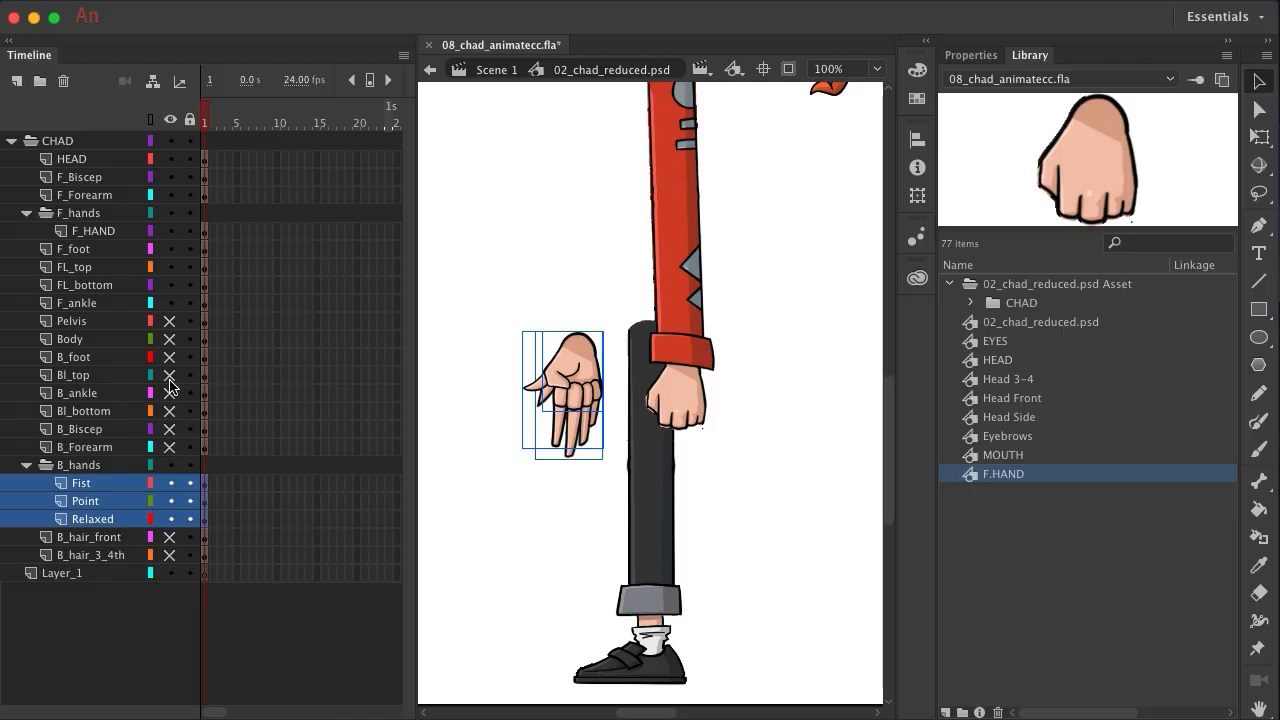
Add a new layer above Fist in the B_hands folder and name it B_HAND
{"action": "left_click", "coordinate": [77, 487]}
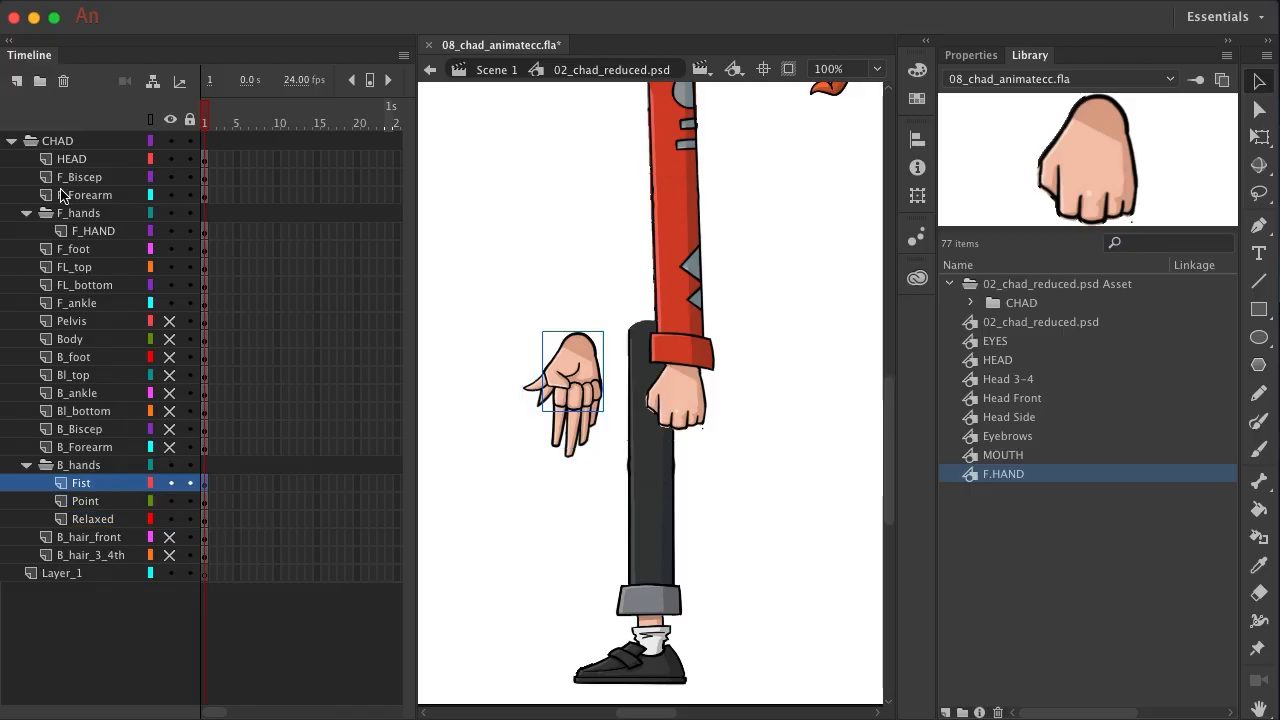
{"action": "left_click", "coordinate": [17, 81]}
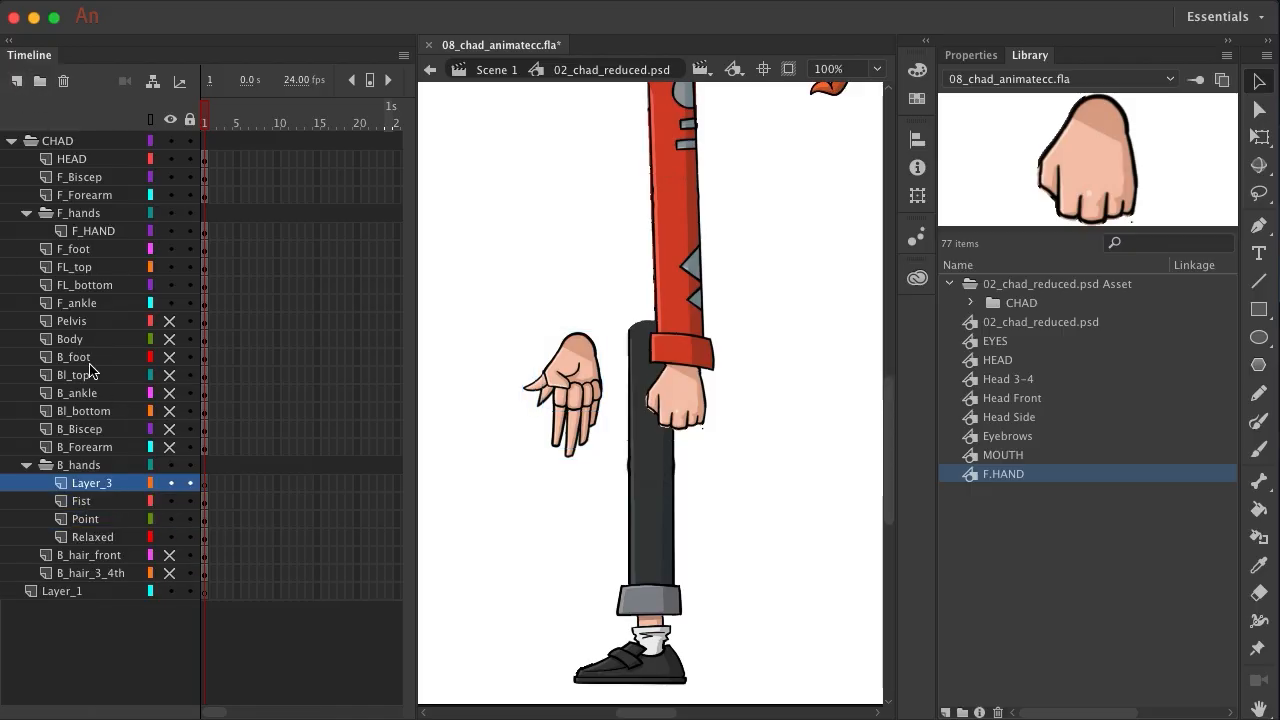
{"action": "double_click", "coordinate": [96, 483]}
{"action": "type", "text": "B_HAND"}
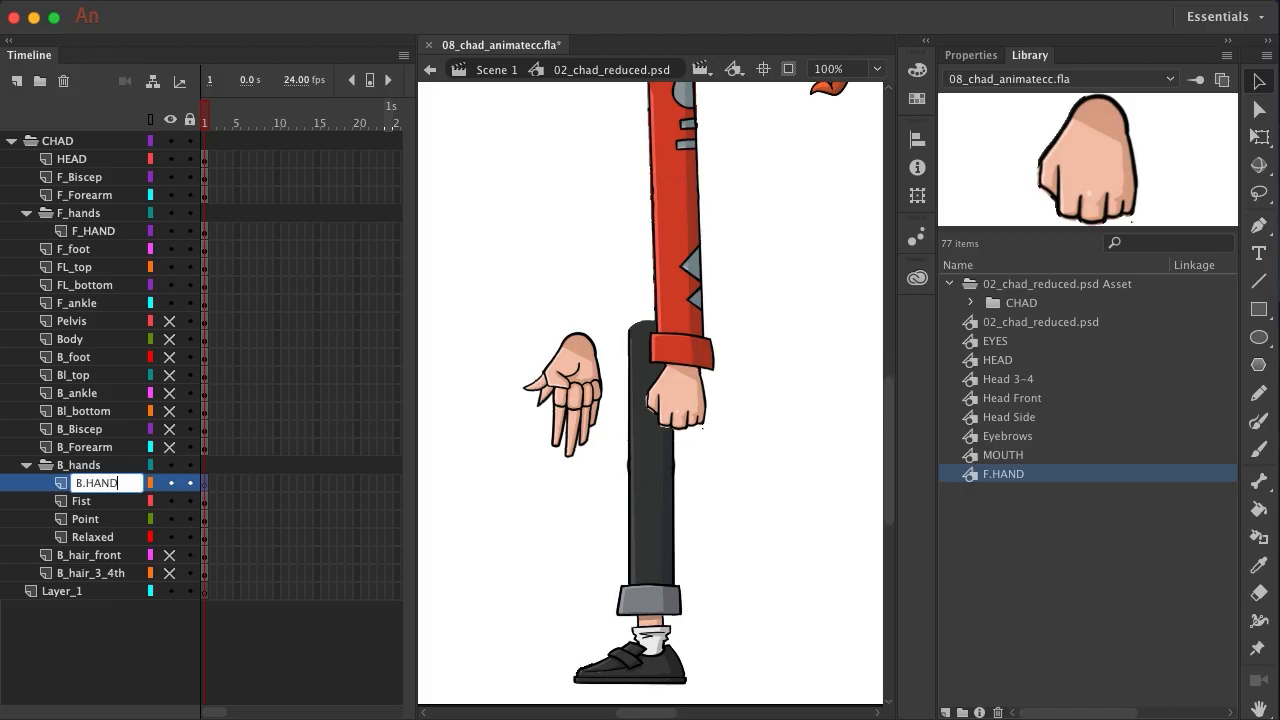
{"action": "key", "text": "Return"}
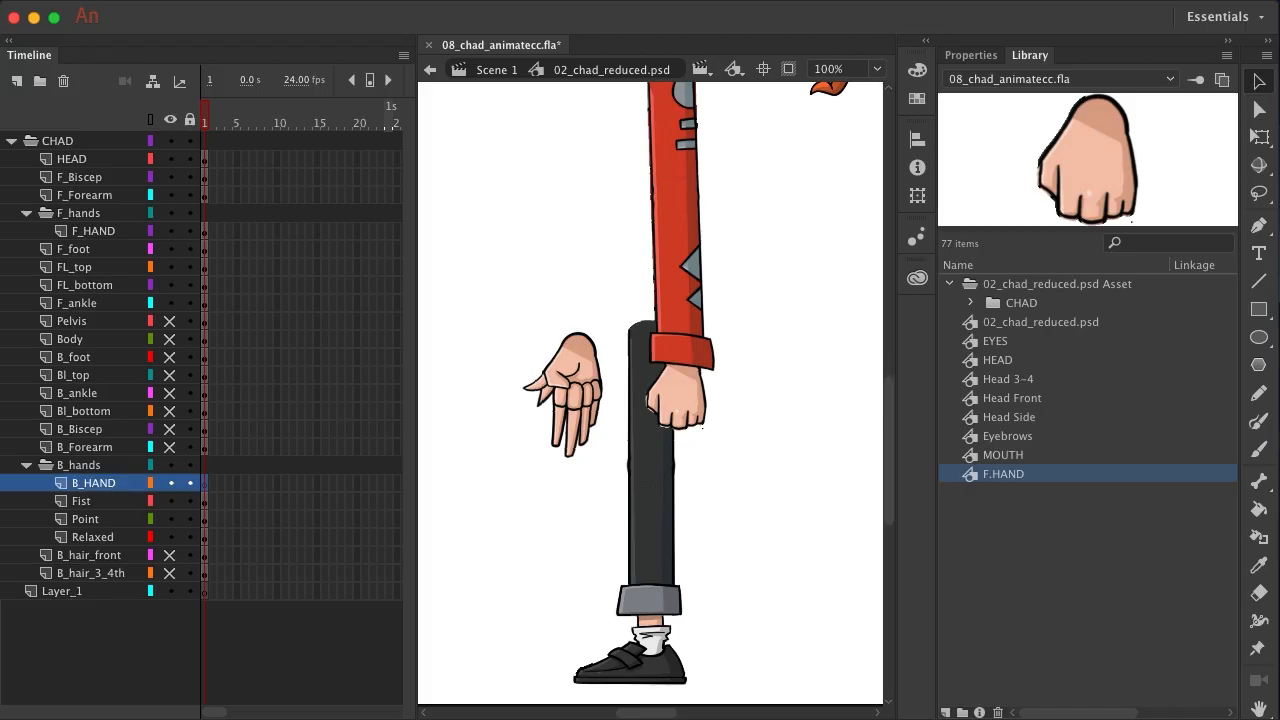
Create a new graphic symbol named B.HAND in the library root
{"action": "key", "text": "super+F8"}
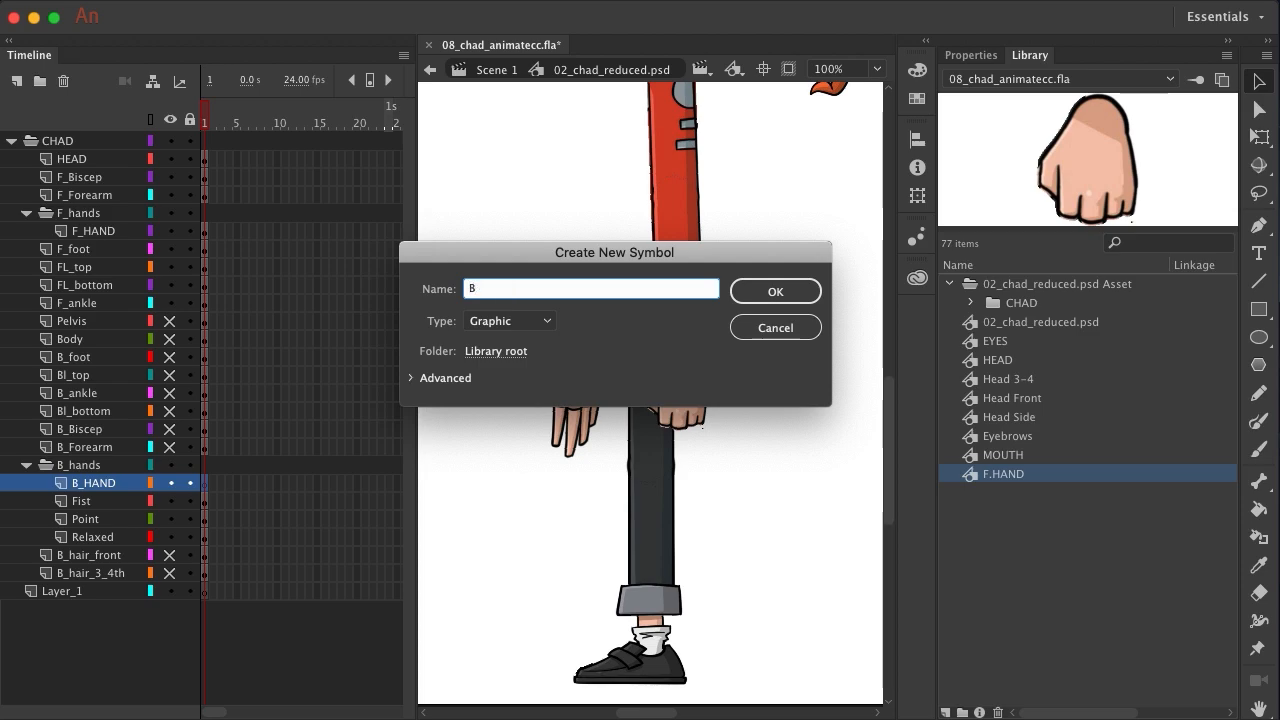
{"action": "type", "text": "HAND"}
{"action": "key", "text": "Return"}
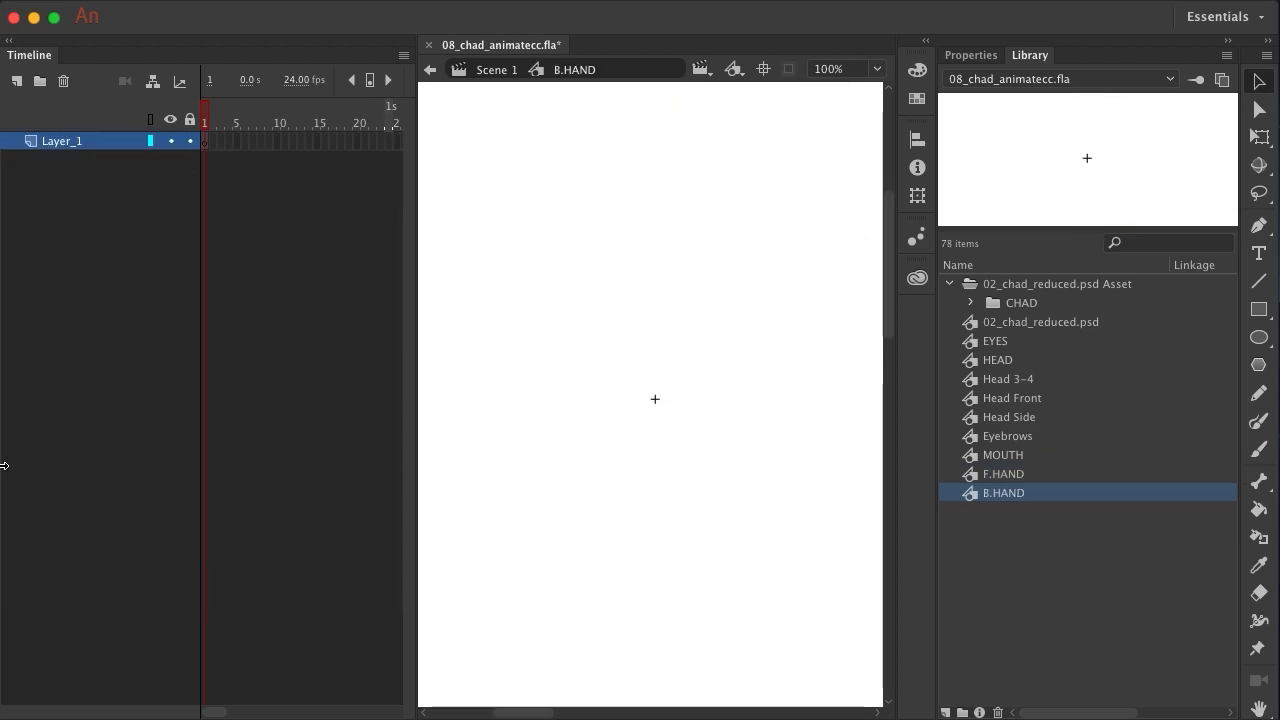
Paste the copied back hand layers into the B.HAND symbol and delete its empty Layer_1
{"action": "right_click", "coordinate": [71, 139]}
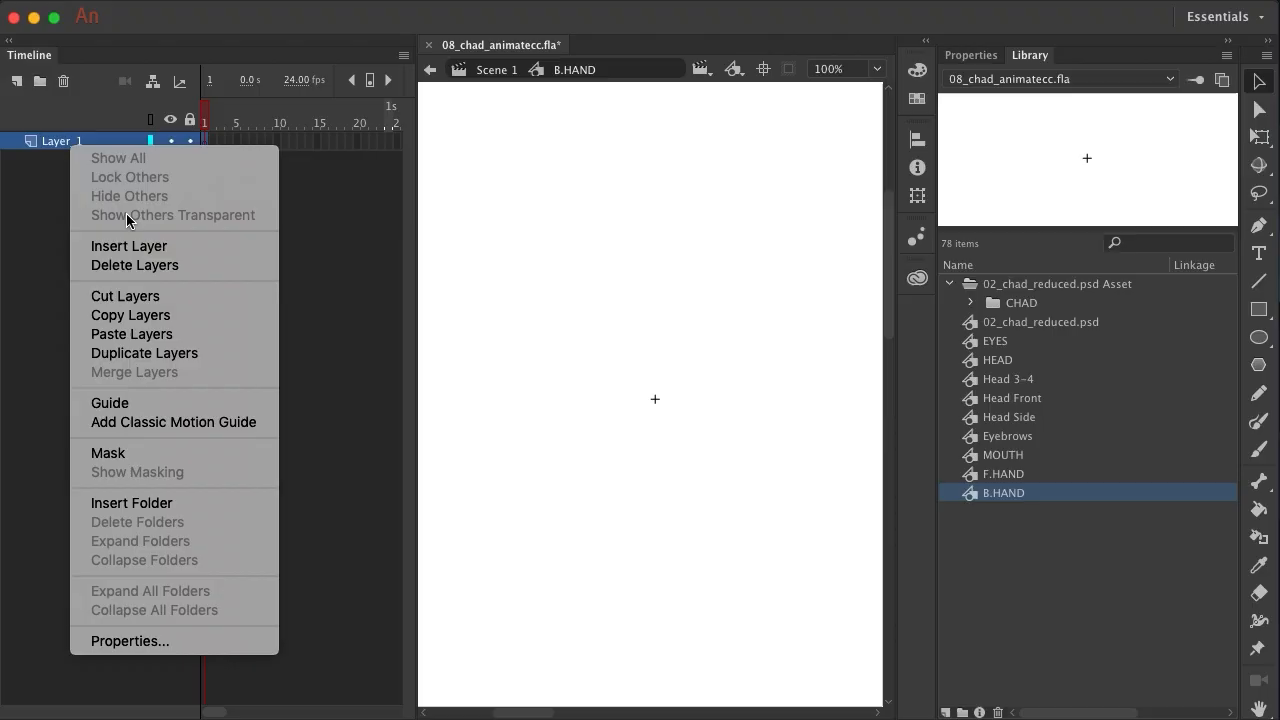
{"action": "left_click", "coordinate": [144, 339]}
{"action": "left_click", "coordinate": [77, 196]}
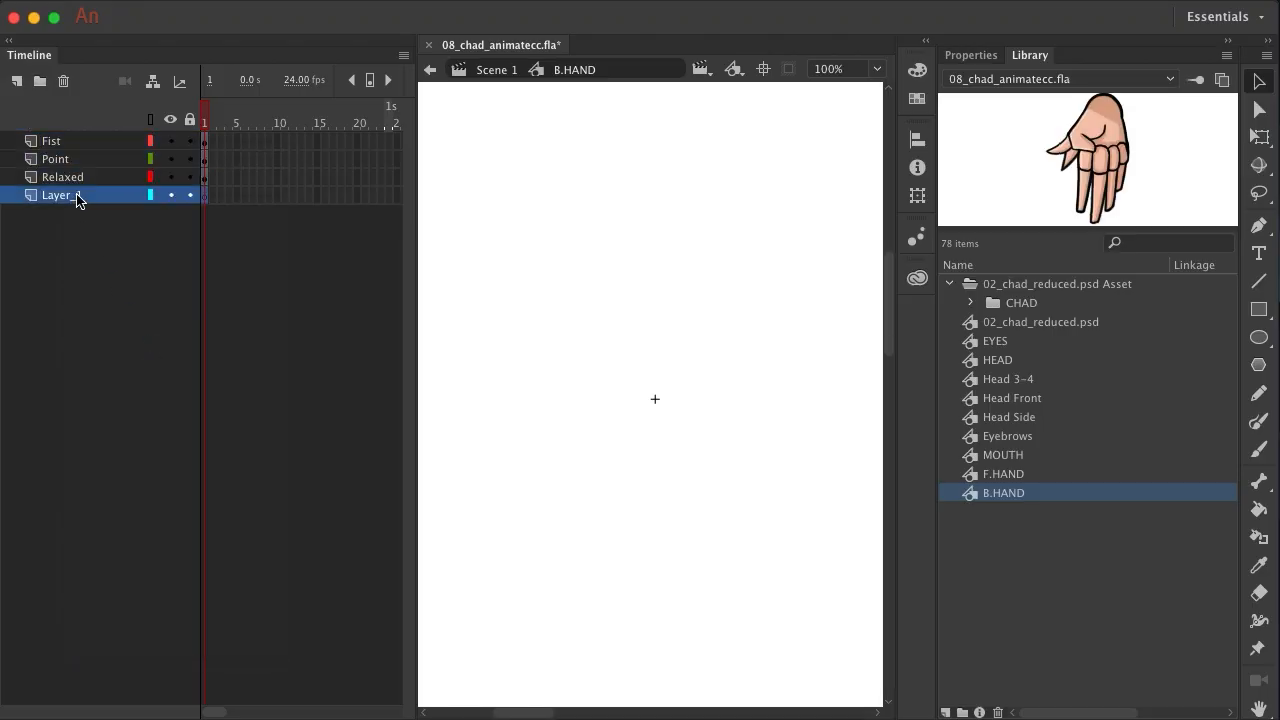
{"action": "left_click", "coordinate": [64, 82]}
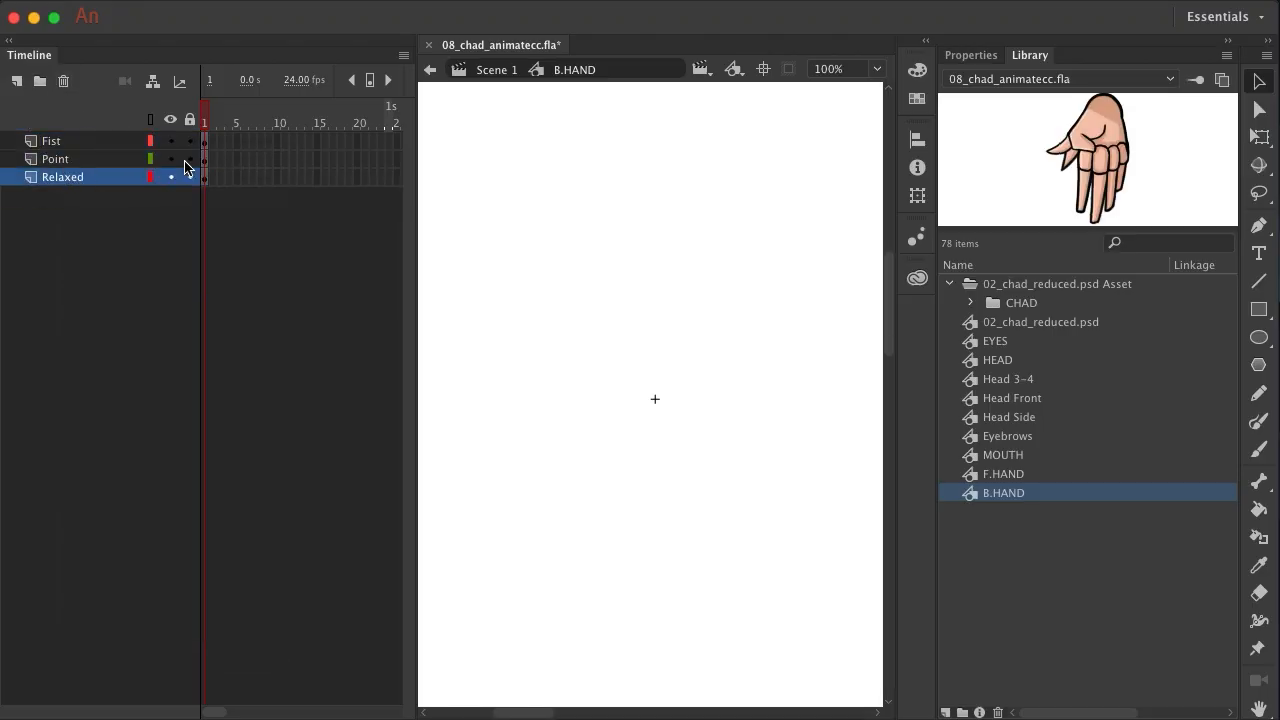
Move the Point and Relaxed keyframes to frames 2 and 3 of the Fist layer and delete the two emptied layers
{"action": "left_click", "coordinate": [205, 155]}
{"action": "mouse_move", "coordinate": [205, 154]}
{"action": "left_mouse_down"}
{"action": "mouse_move", "coordinate": [209, 139]}
{"action": "mouse_move", "coordinate": [202, 177]}
{"action": "mouse_move", "coordinate": [221, 138]}
{"action": "left_mouse_up"}
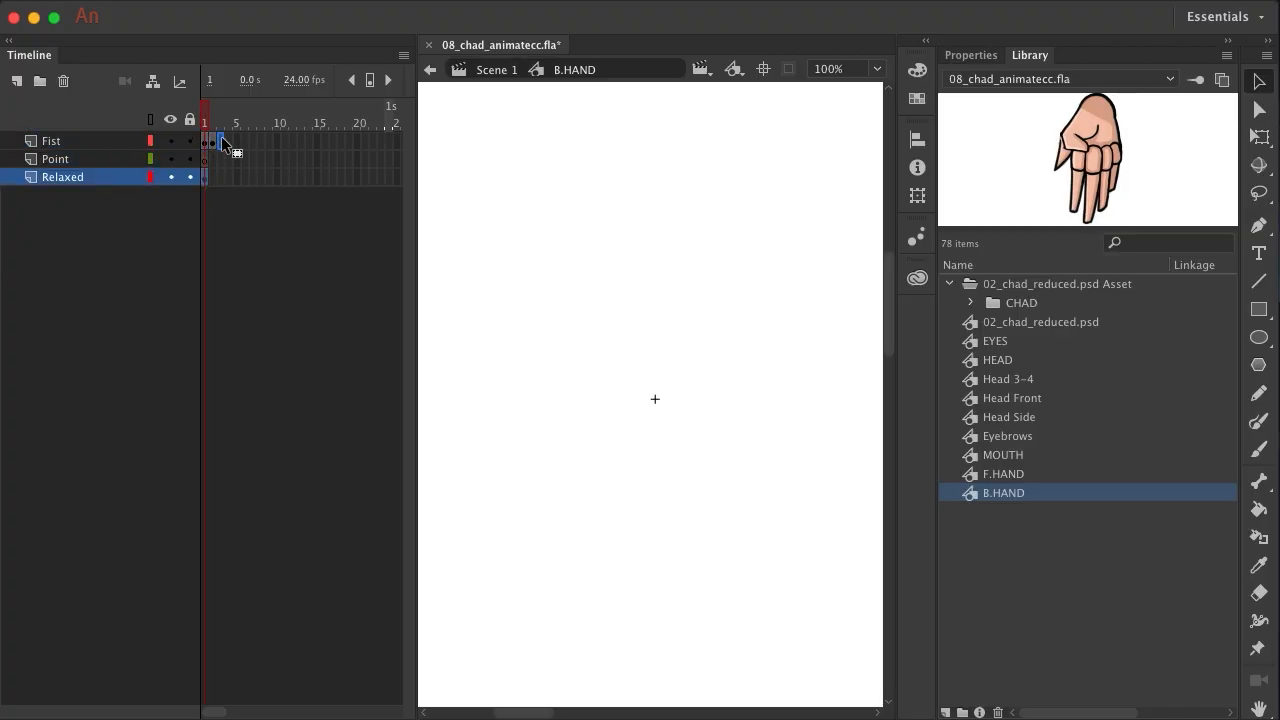
{"action": "left_click", "coordinate": [79, 160]}
{"action": "left_click", "coordinate": [77, 178], "text": "shift"}
{"action": "left_click", "coordinate": [63, 81]}
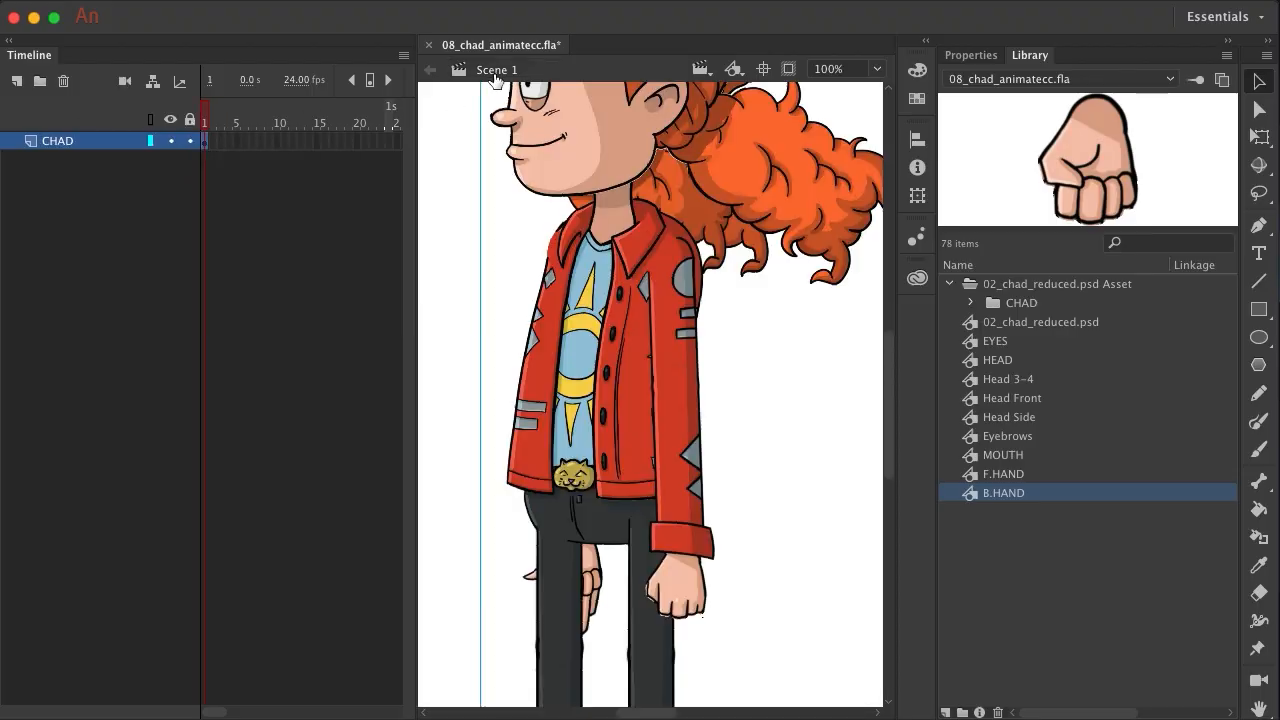
Reopen the character symbol from Scene 1 and place B.HAND on the B_HAND layer, aligned over the existing back hand
{"action": "left_click", "coordinate": [495, 70]}
{"action": "double_click", "coordinate": [613, 280]}
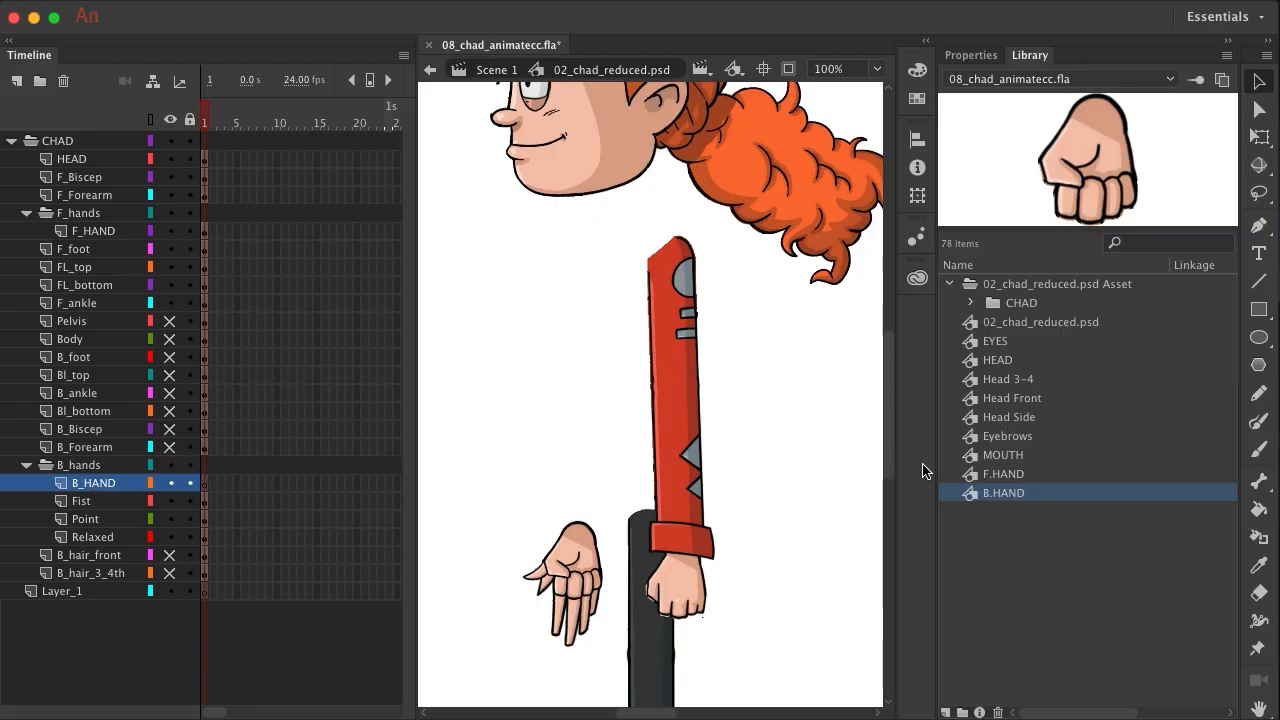
{"action": "left_click_drag", "start_coordinate": [999, 500], "coordinate": [584, 548]}
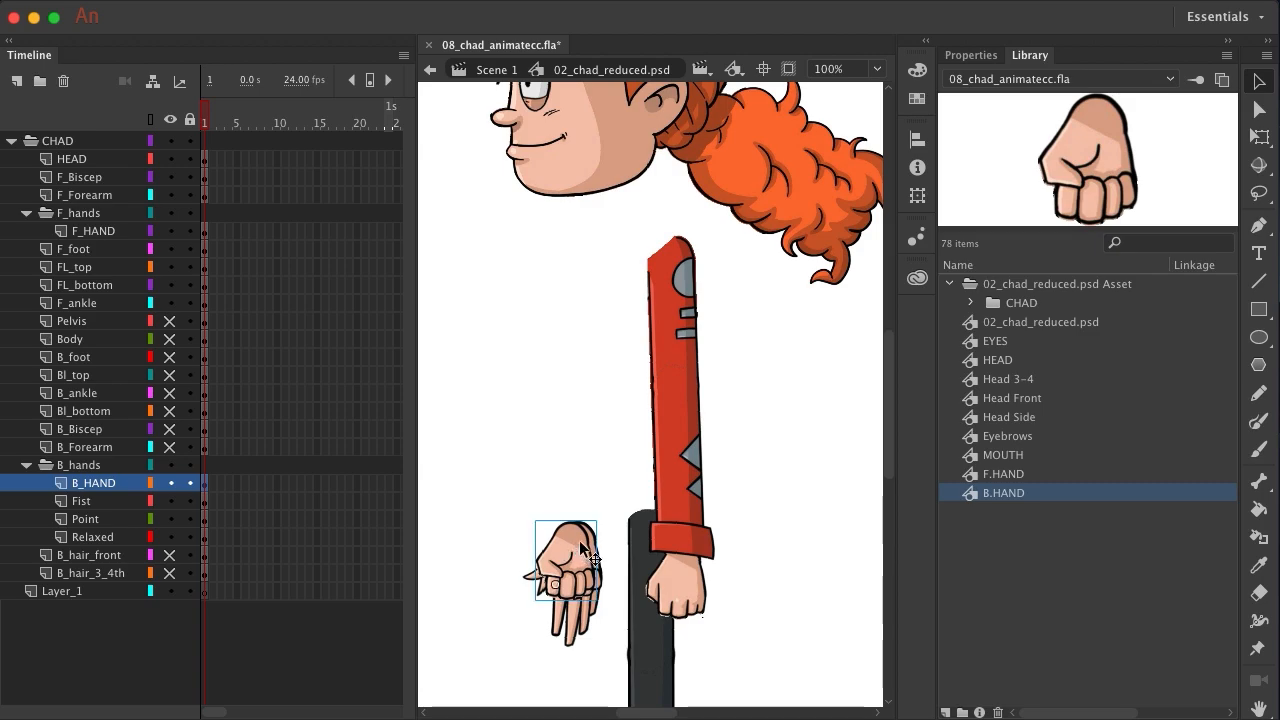
{"action": "key", "text": "Right"}
{"action": "key", "text": "Right"}
{"action": "key", "text": "Right"}
{"action": "key", "text": "Right"}
{"action": "key", "text": "Right"}
{"action": "key", "text": "Right"}
{"action": "key", "text": "Right"}
{"action": "key", "text": "Right"}
{"action": "key", "text": "Right"}
{"action": "key", "text": "Right"}
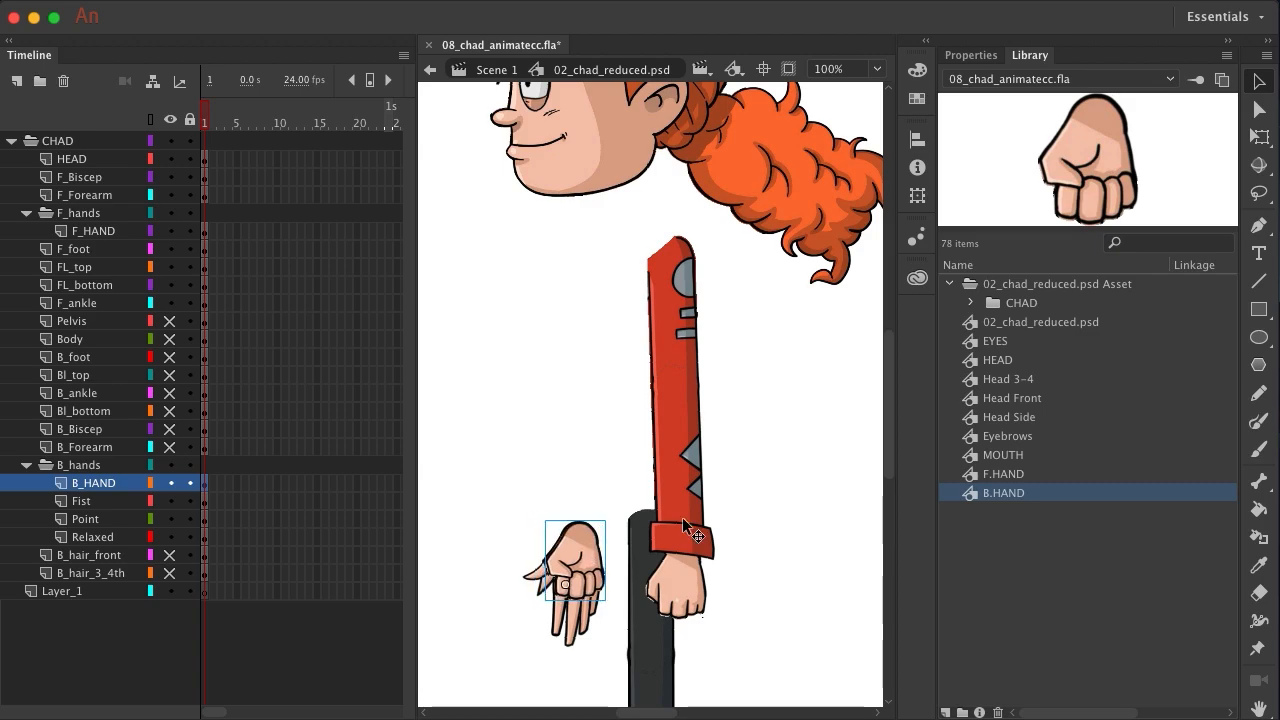
{"action": "key", "text": "Left"}
{"action": "key", "text": "Left"}
{"action": "key", "text": "Left"}
{"action": "key", "text": "Down"}
{"action": "key", "text": "Down"}
Delete the original Fist, Point and Relaxed layers from the B_hands folder
{"action": "left_click", "coordinate": [88, 503]}
{"action": "left_click", "coordinate": [90, 538], "text": "shift"}
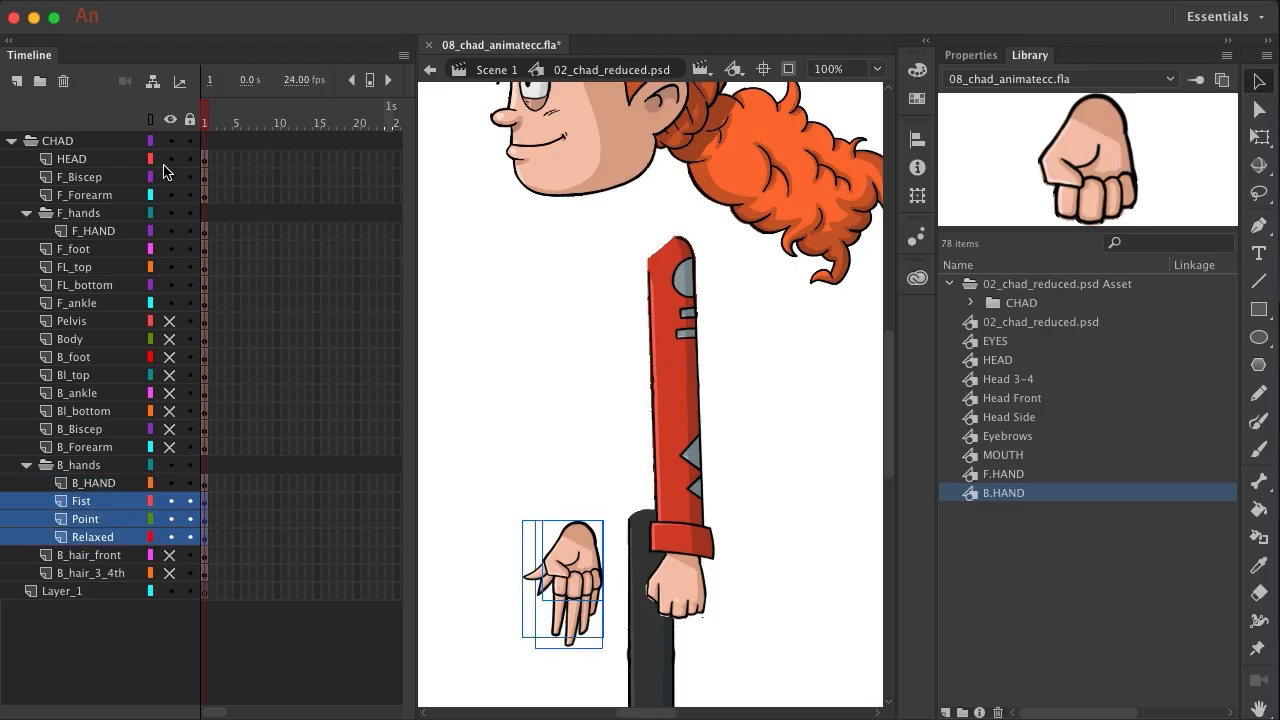
{"action": "left_click", "coordinate": [63, 81]}
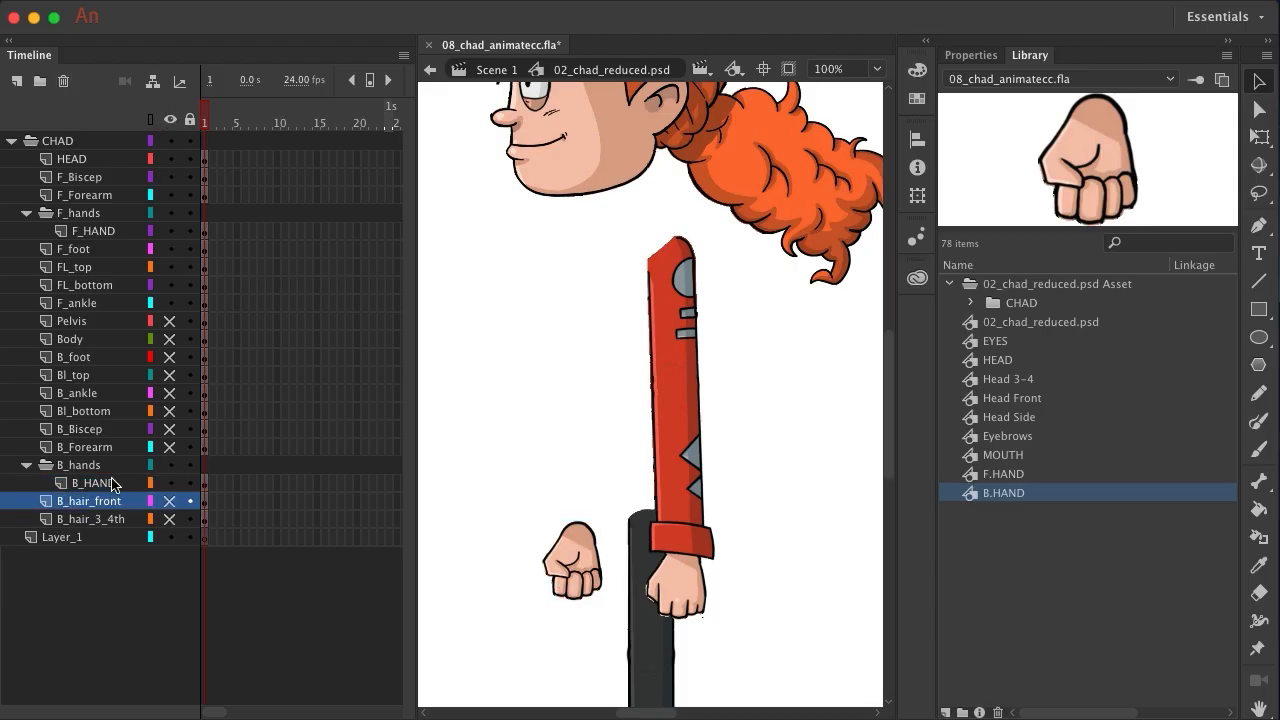
Move the F_HAND layer out of the F_hands folder, placing it directly below F_Forearm
{"action": "left_click", "coordinate": [100, 231]}
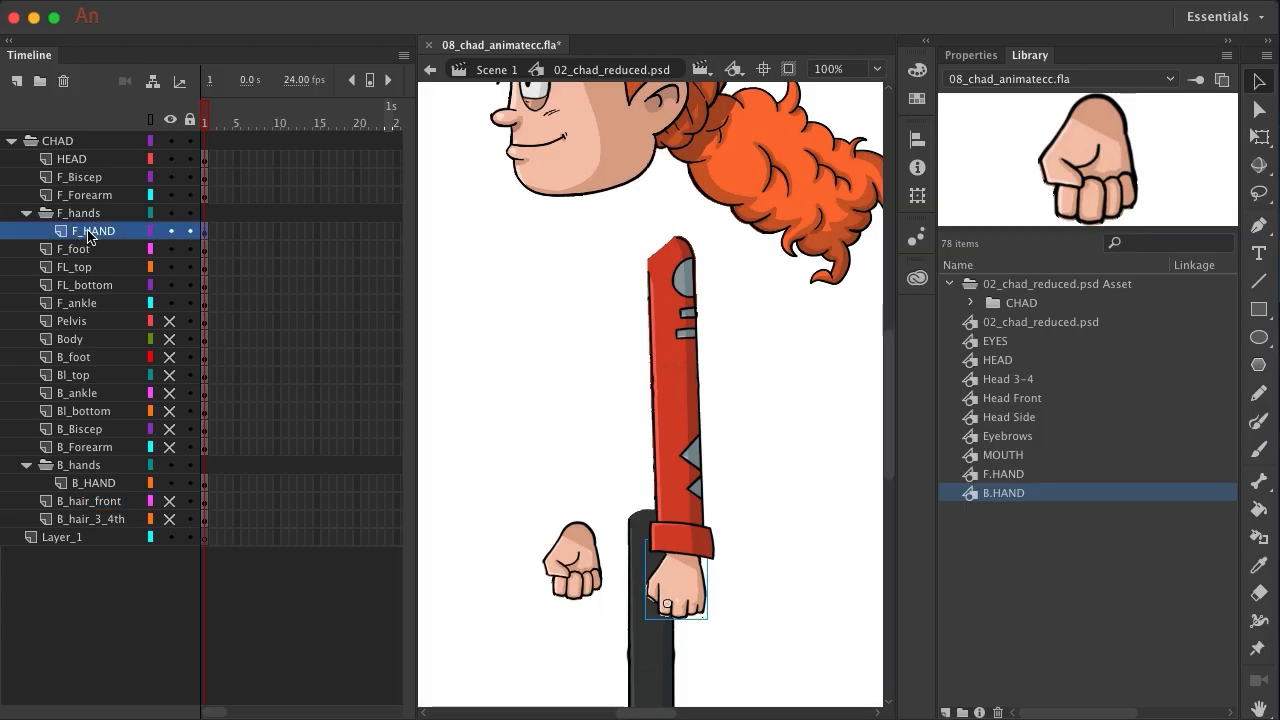
{"action": "left_click_drag", "start_coordinate": [84, 234], "coordinate": [86, 212]}
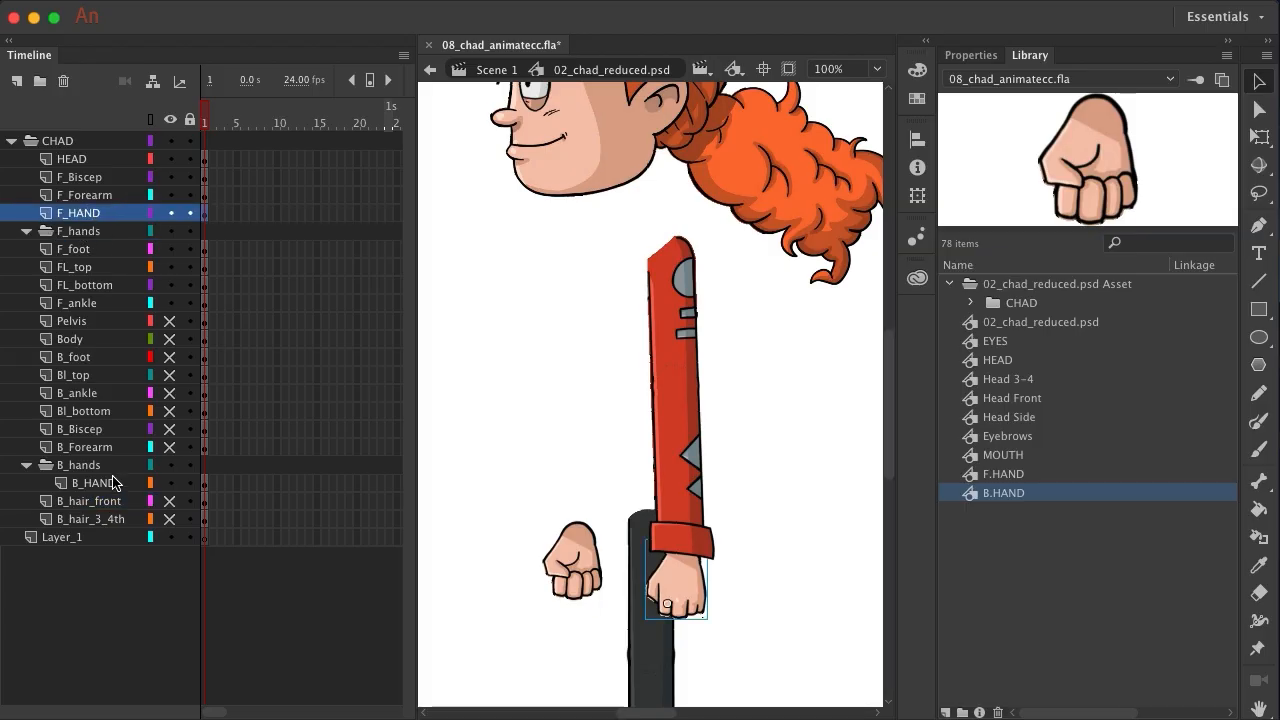
Move the B_HAND layer out of its folder to directly below B_Forearm, and delete the empty F_hands and B_hands folders
{"action": "left_click_drag", "start_coordinate": [92, 487], "coordinate": [124, 466]}
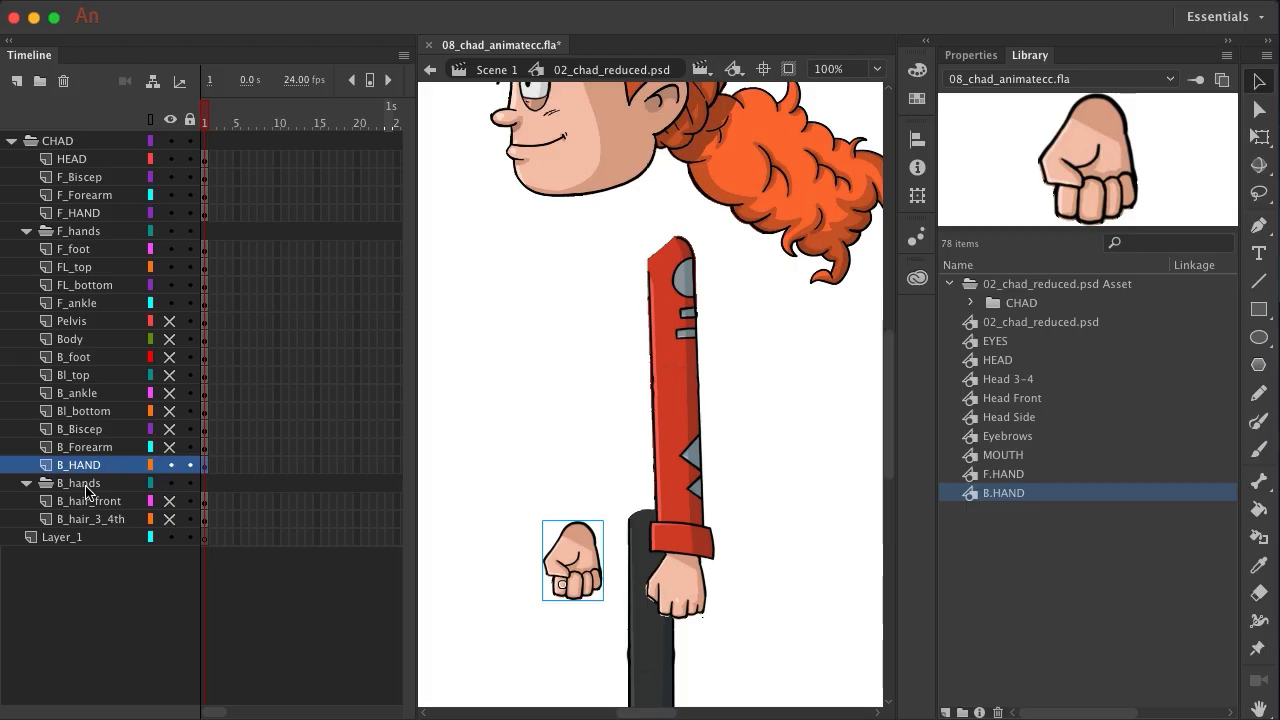
{"action": "left_click", "coordinate": [86, 487]}
{"action": "left_click", "coordinate": [75, 233], "text": "super"}
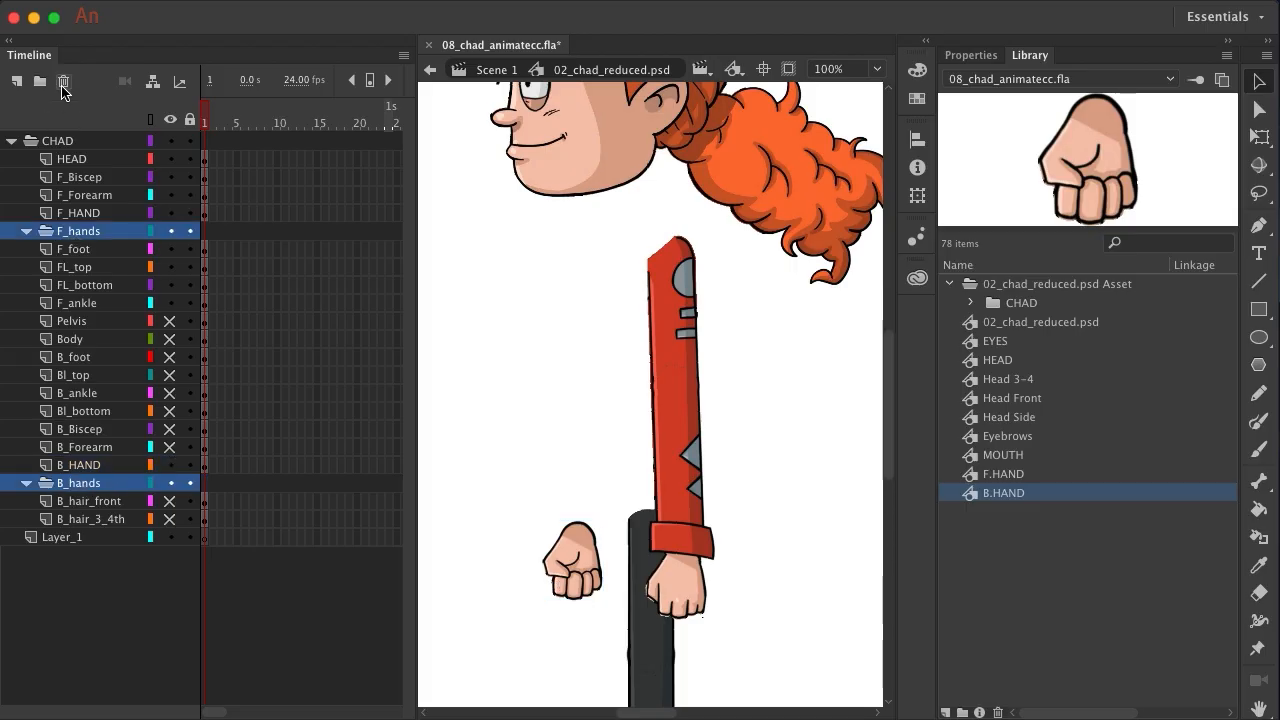
{"action": "left_click", "coordinate": [63, 81]}
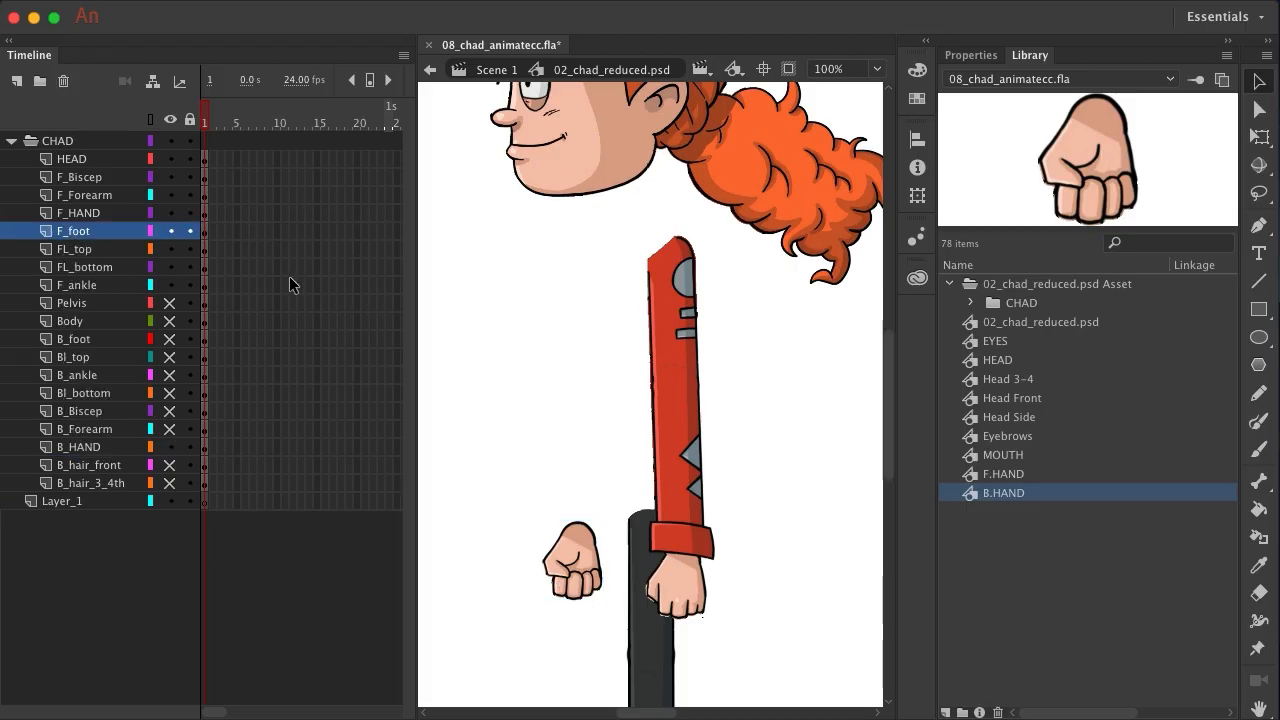
Make all of the character's hidden layers visible again
{"action": "left_click", "coordinate": [168, 119]}
{"action": "left_click", "coordinate": [168, 119]}
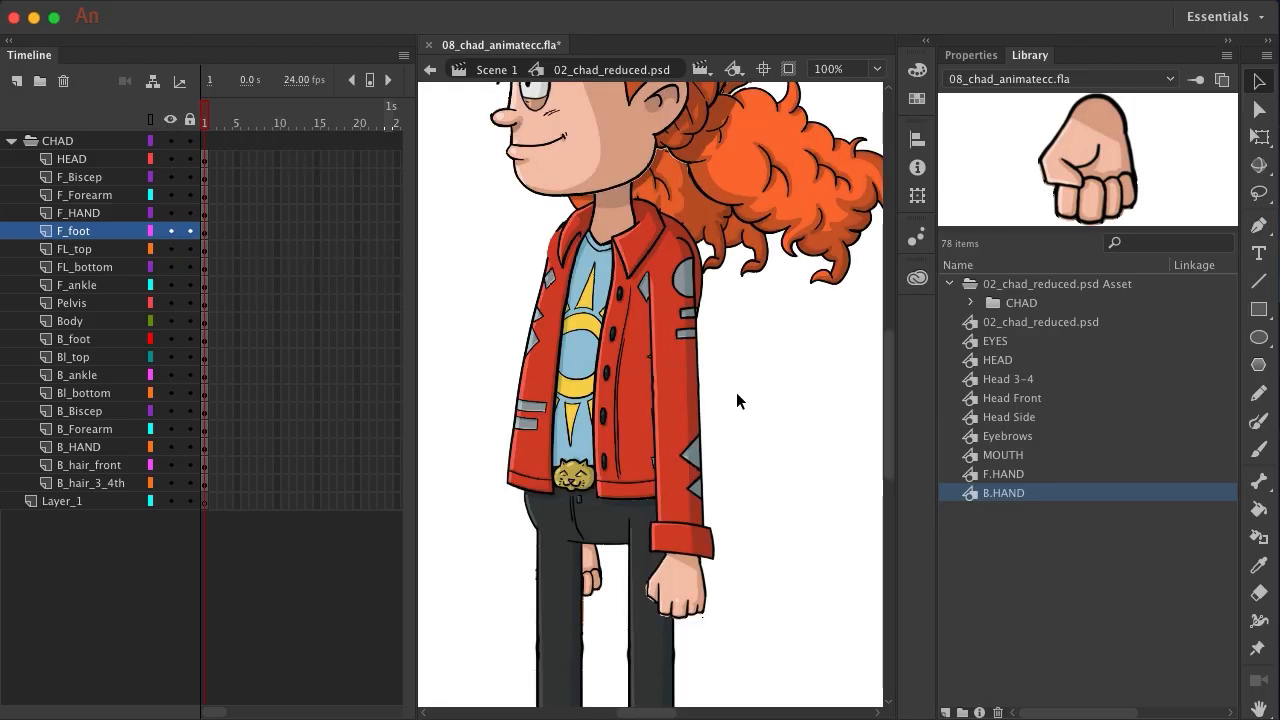
{"action": "scroll", "coordinate": [737, 392], "scroll_direction": "down", "scroll_amount": 1}
{"action": "scroll", "coordinate": [737, 392], "scroll_direction": "down", "scroll_amount": 2}
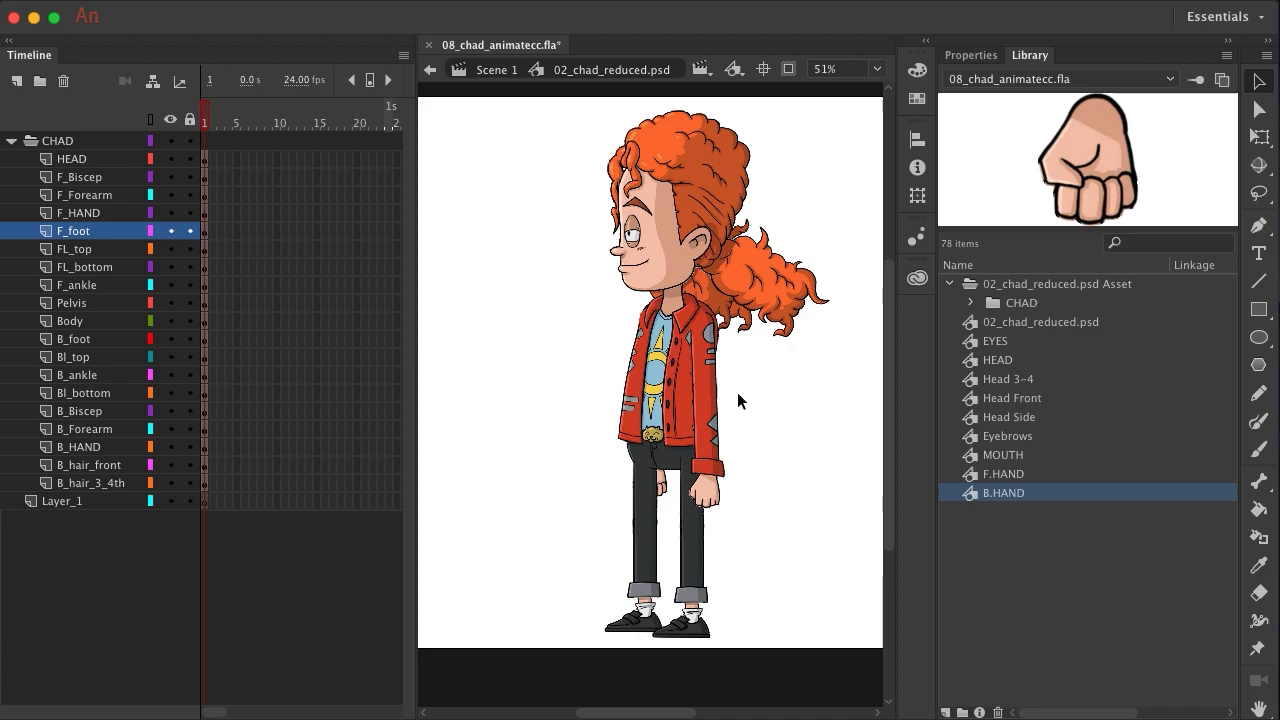
Set the F.HAND instance's looping to Single Frame with 3 as the first frame
{"action": "left_click", "coordinate": [715, 490]}
{"action": "left_click", "coordinate": [972, 55]}
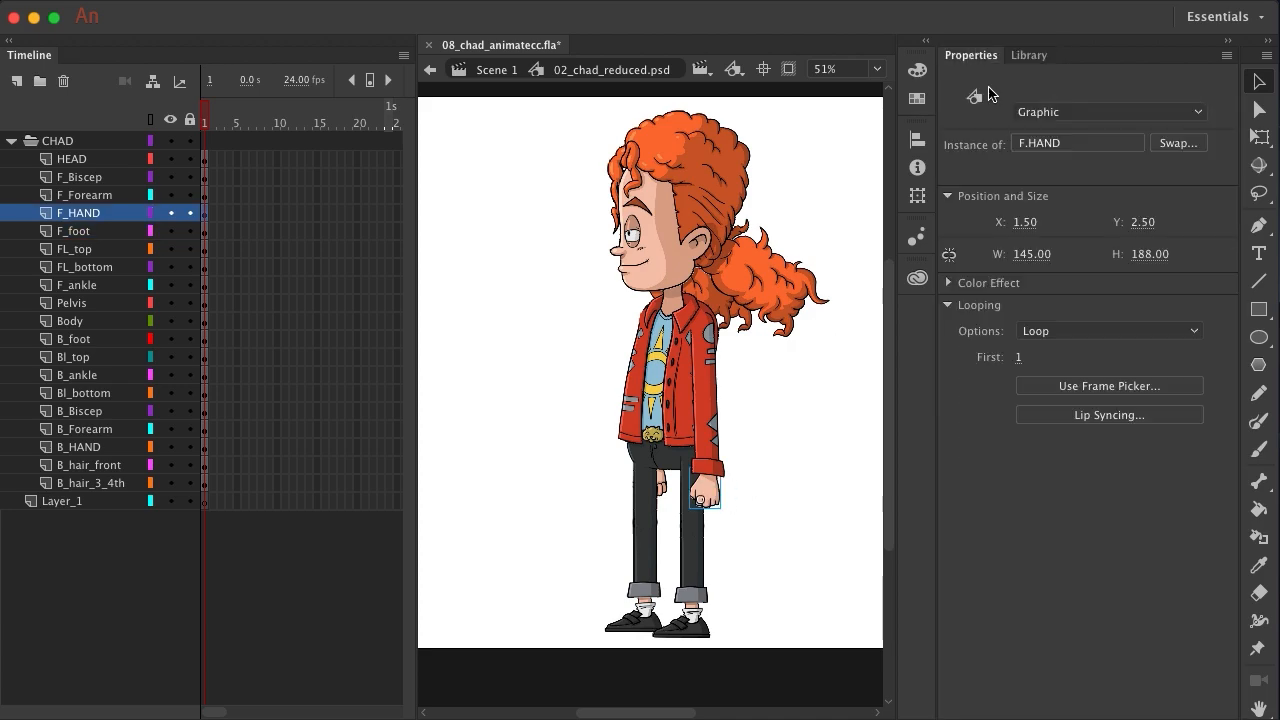
{"action": "left_click", "coordinate": [1072, 331]}
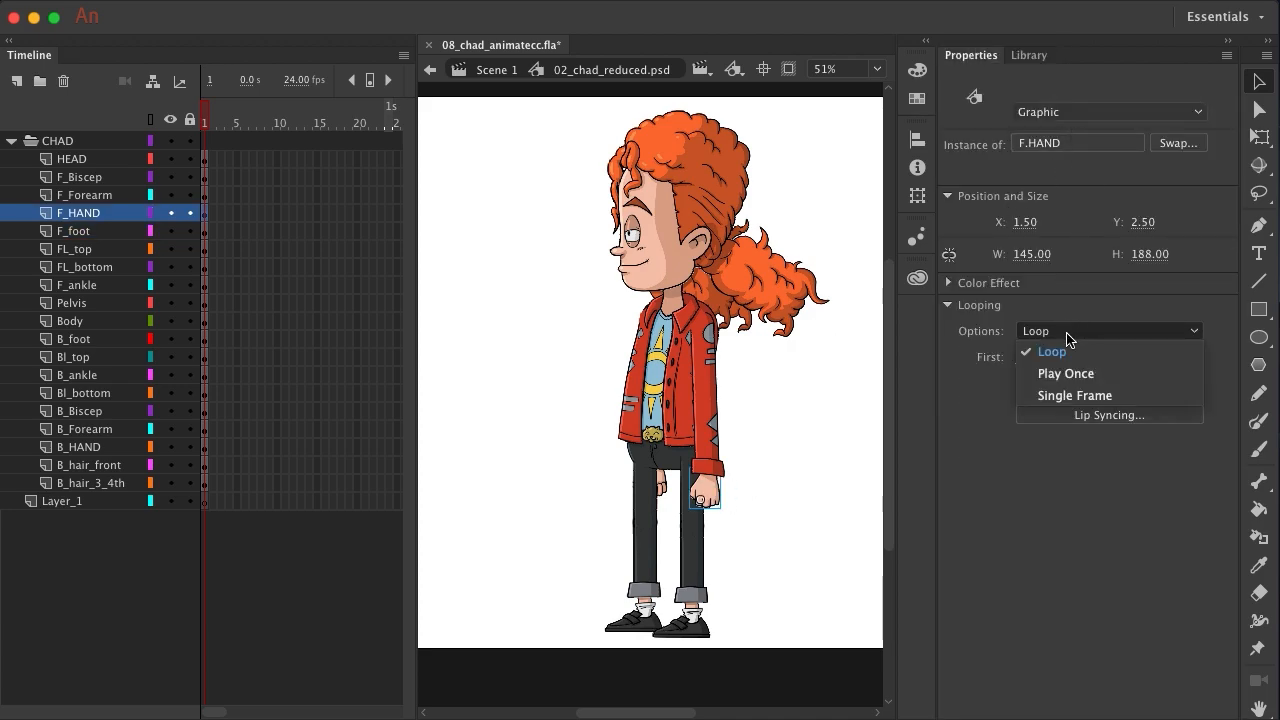
{"action": "left_click", "coordinate": [1076, 394]}
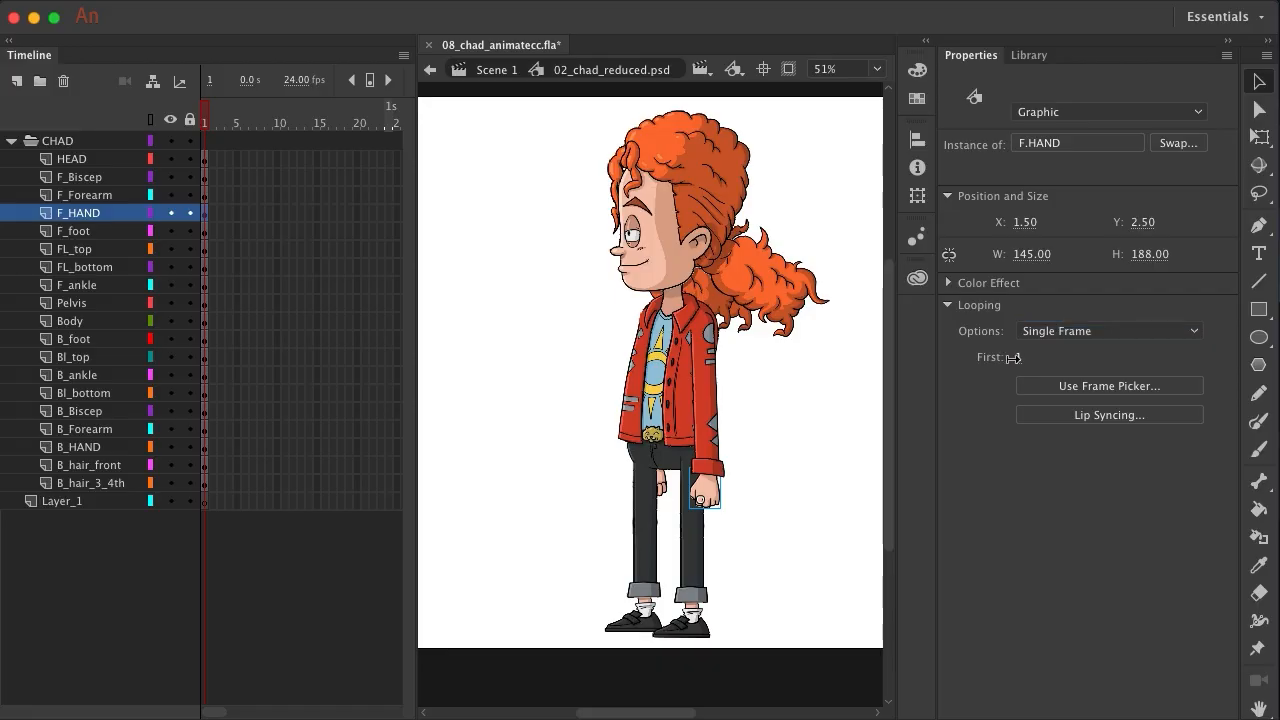
{"action": "left_click_drag", "start_coordinate": [1016, 358], "coordinate": [1028, 363]}
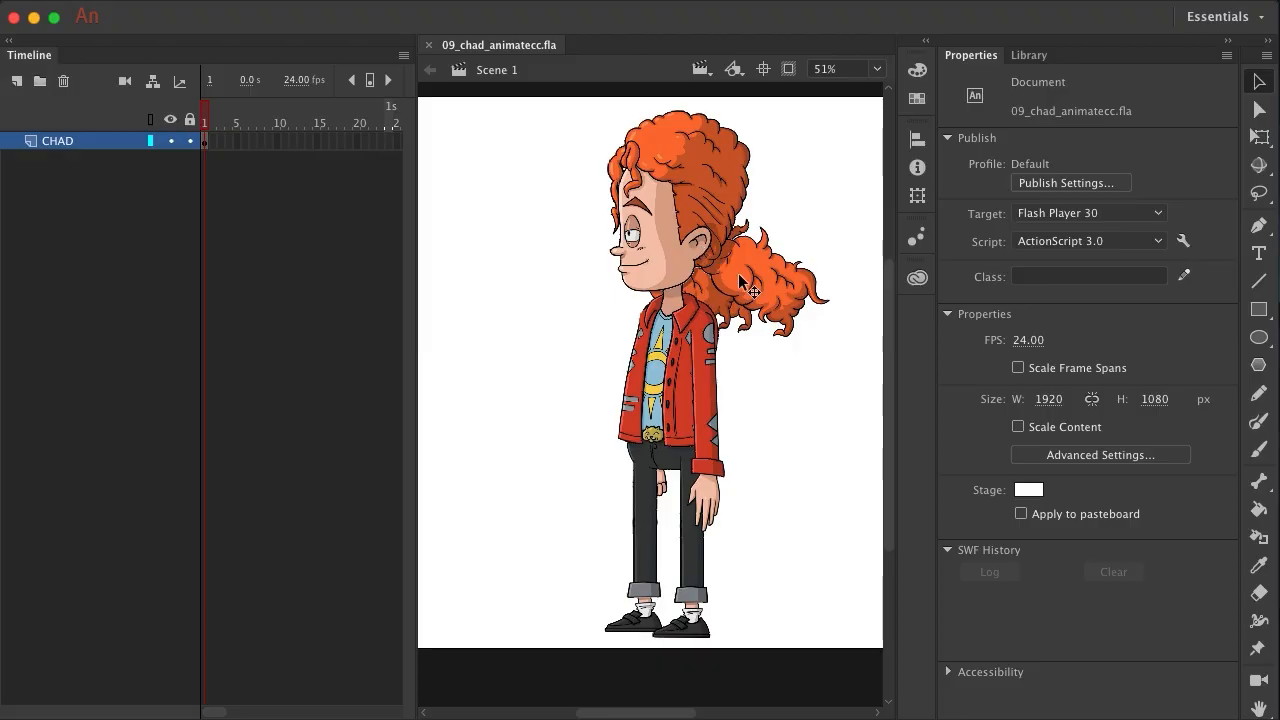
Open the character symbol from Scene 1 and copy the B_hair_front and B_hair_3_4th layers
{"action": "double_click", "coordinate": [681, 190]}
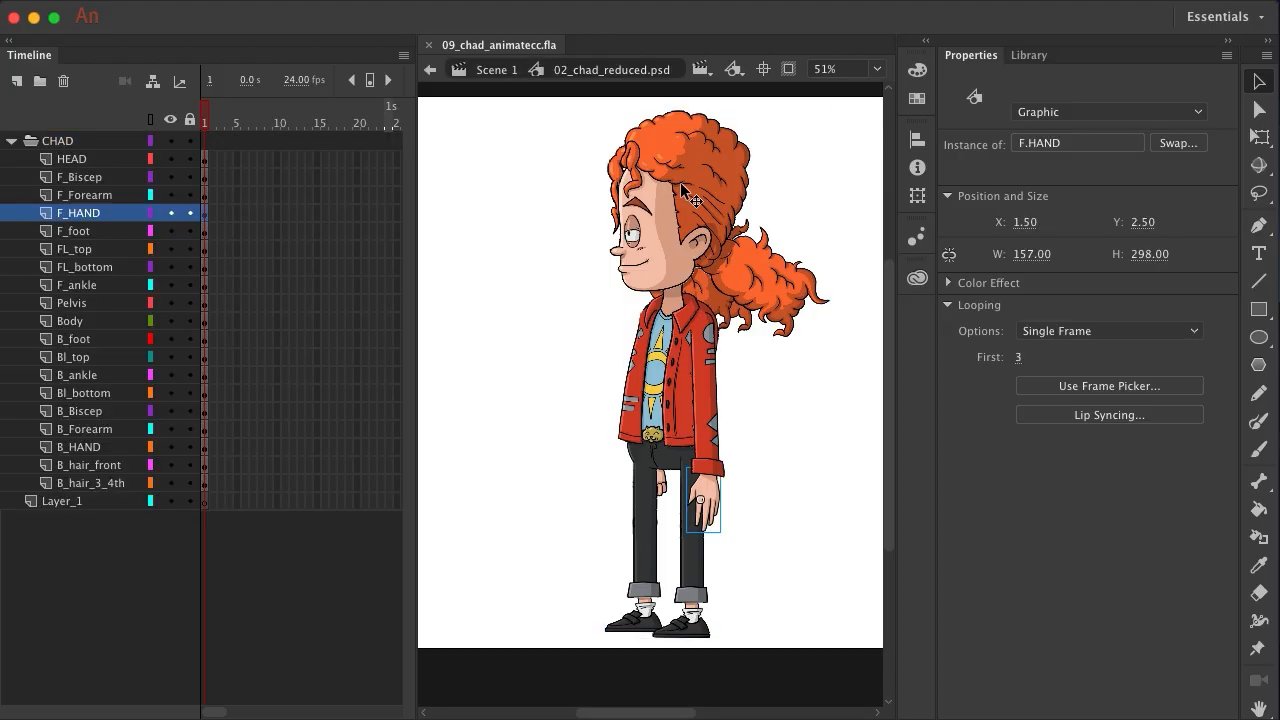
{"action": "left_click", "coordinate": [96, 466]}
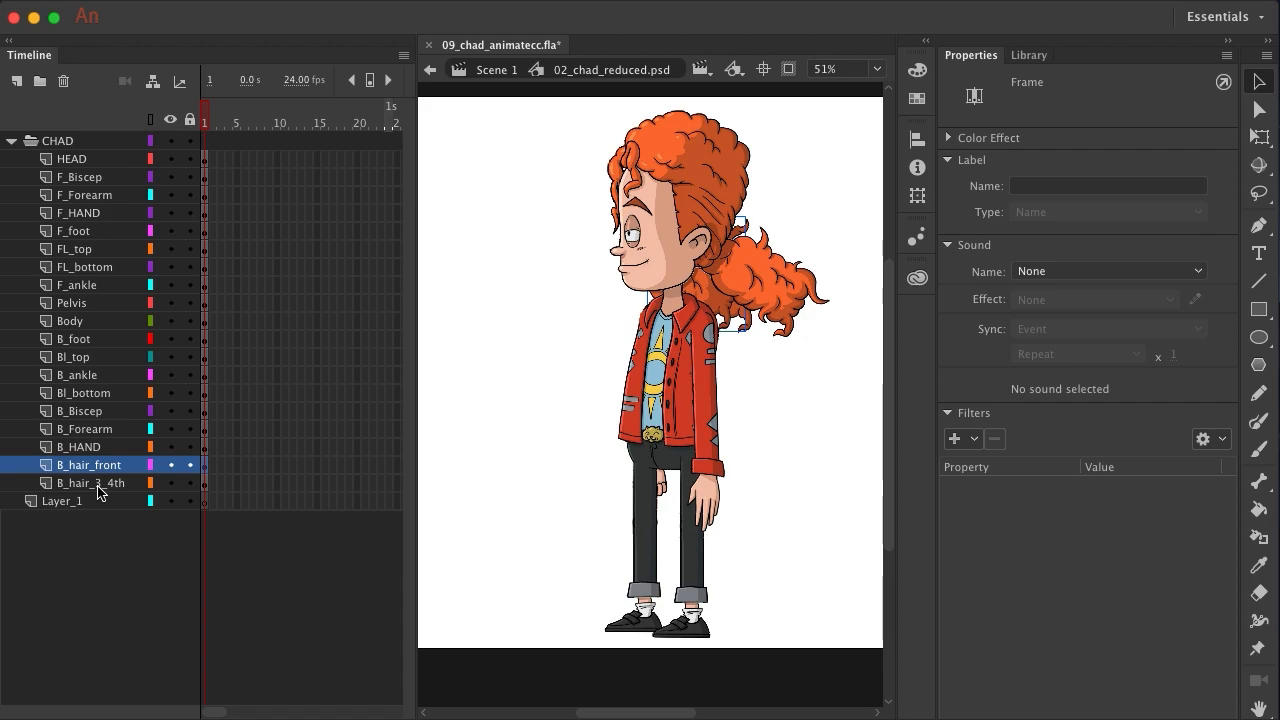
{"action": "left_click", "coordinate": [98, 485], "text": "shift"}
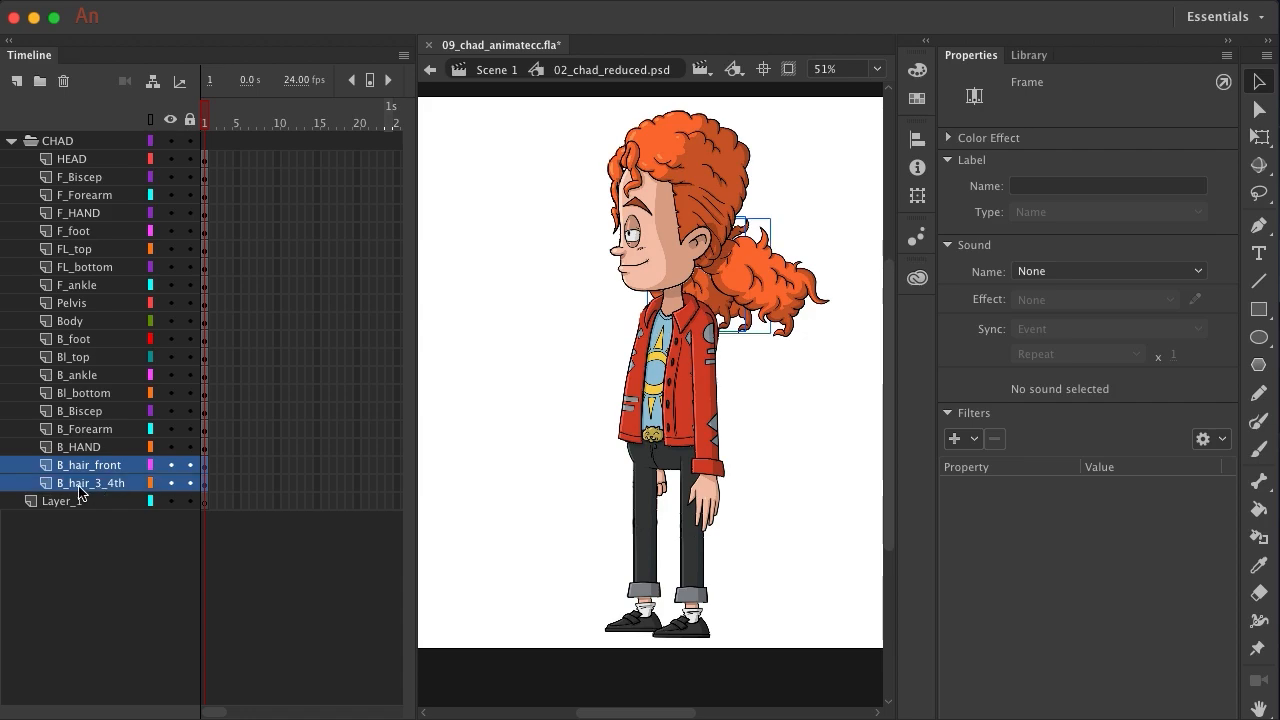
{"action": "right_click", "coordinate": [88, 491]}
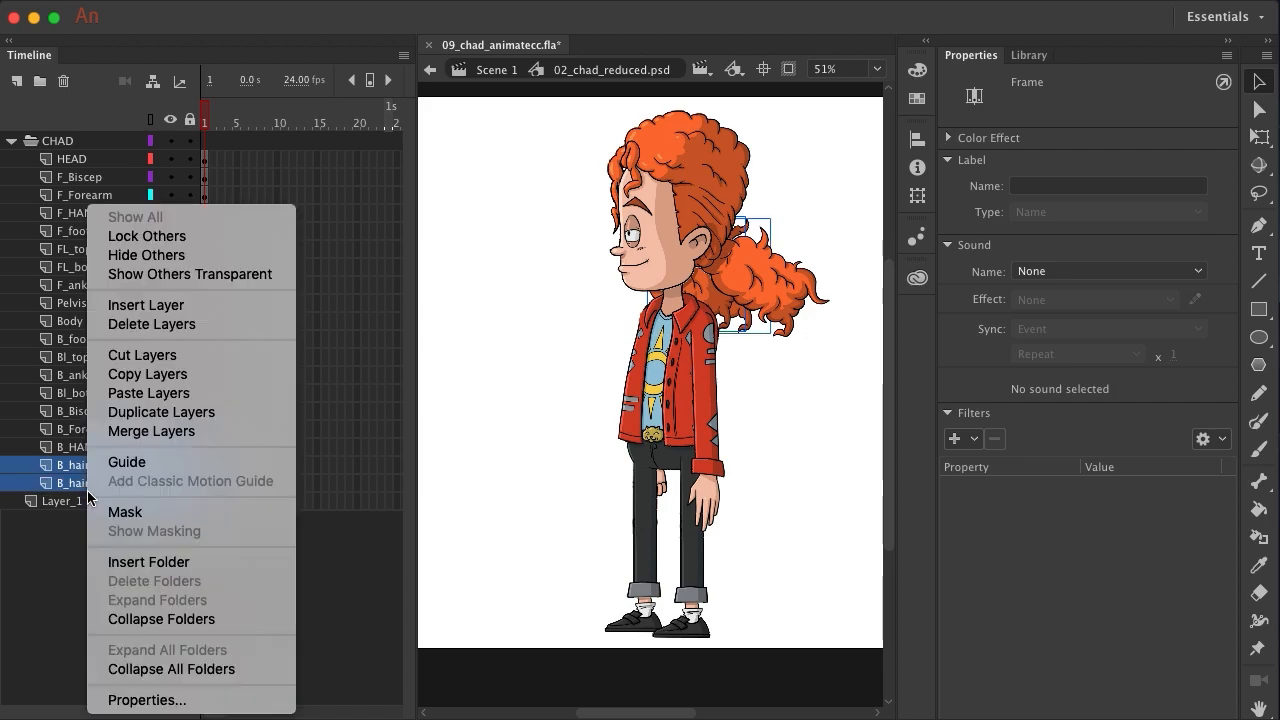
{"action": "left_click", "coordinate": [200, 375]}
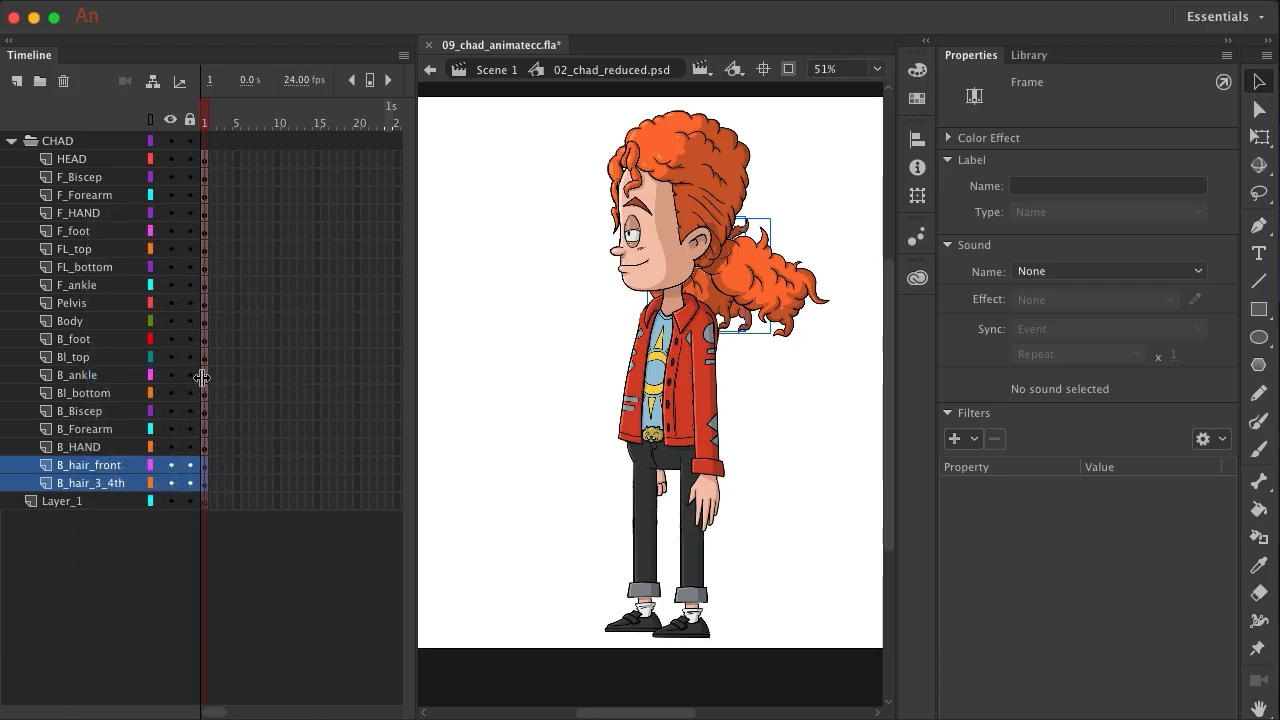
Add a new layer named B_HAIR directly above B_hair_front
{"action": "left_click", "coordinate": [88, 468]}
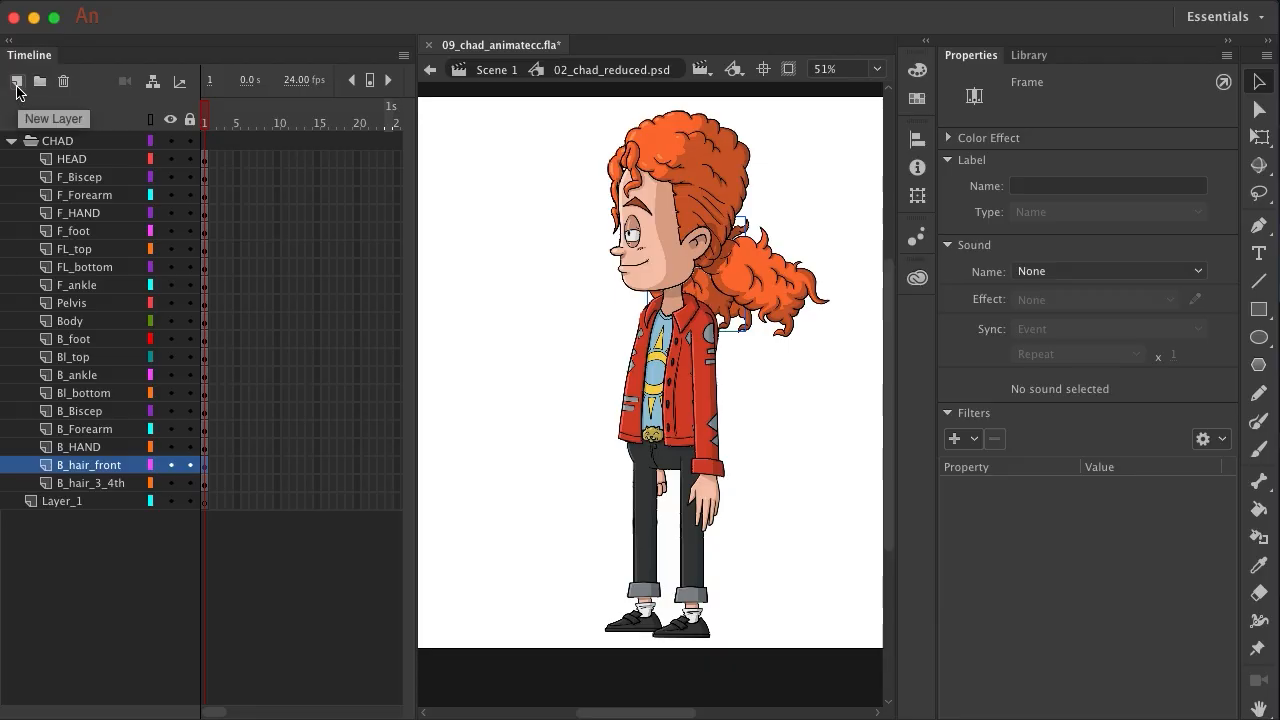
{"action": "left_click", "coordinate": [17, 84]}
{"action": "double_click", "coordinate": [77, 472]}
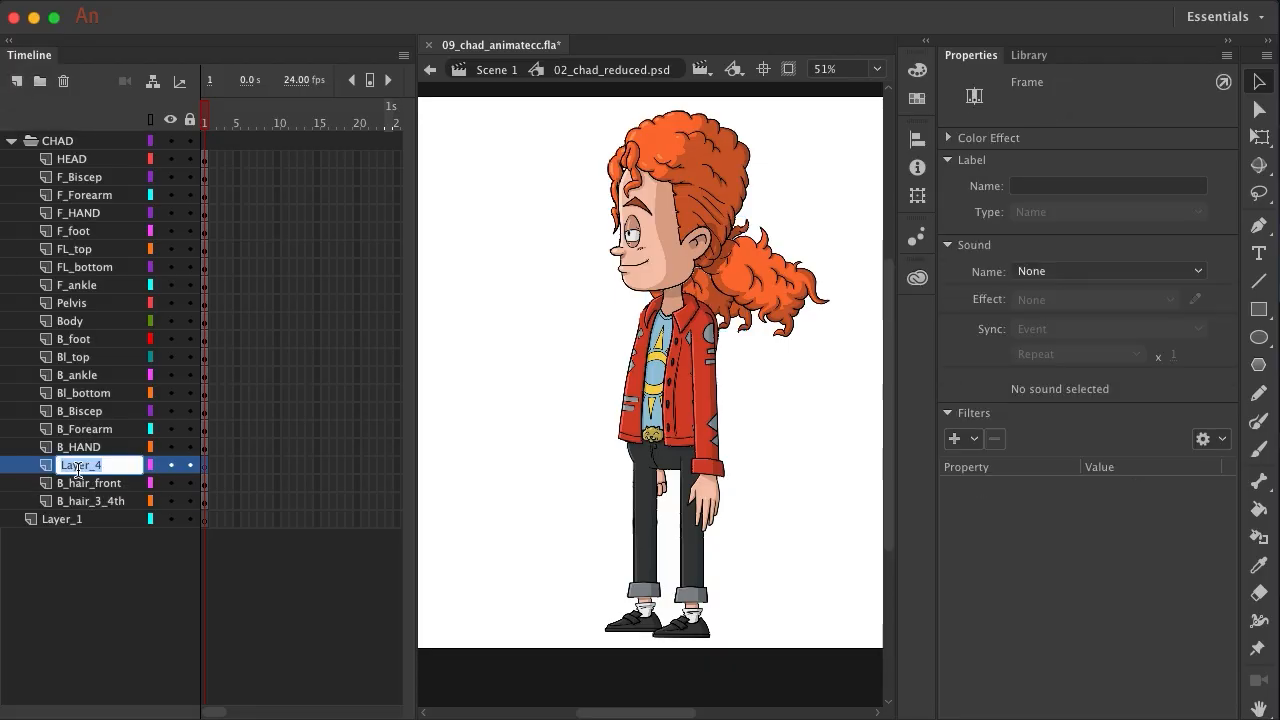
{"action": "type", "text": "B_HAIR"}
{"action": "key", "text": "Return"}
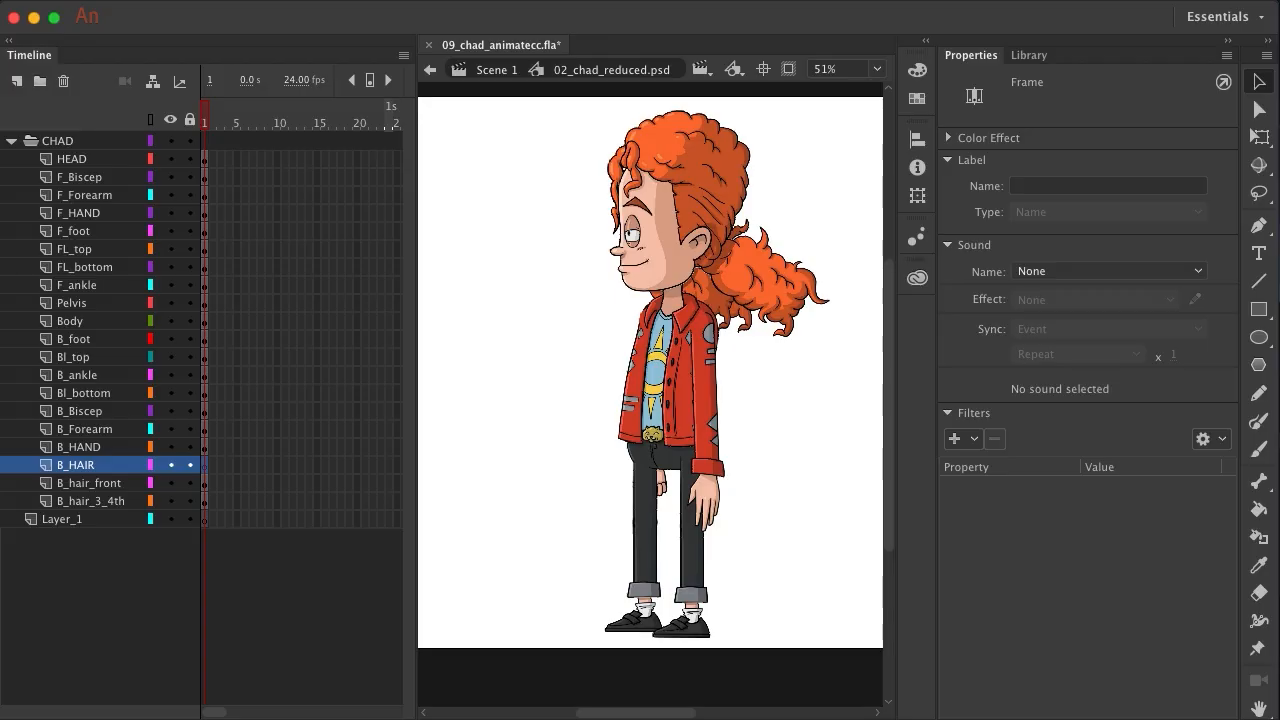
Create a new graphic symbol named B.HAIR in the library root
{"action": "key", "text": "super+F8"}
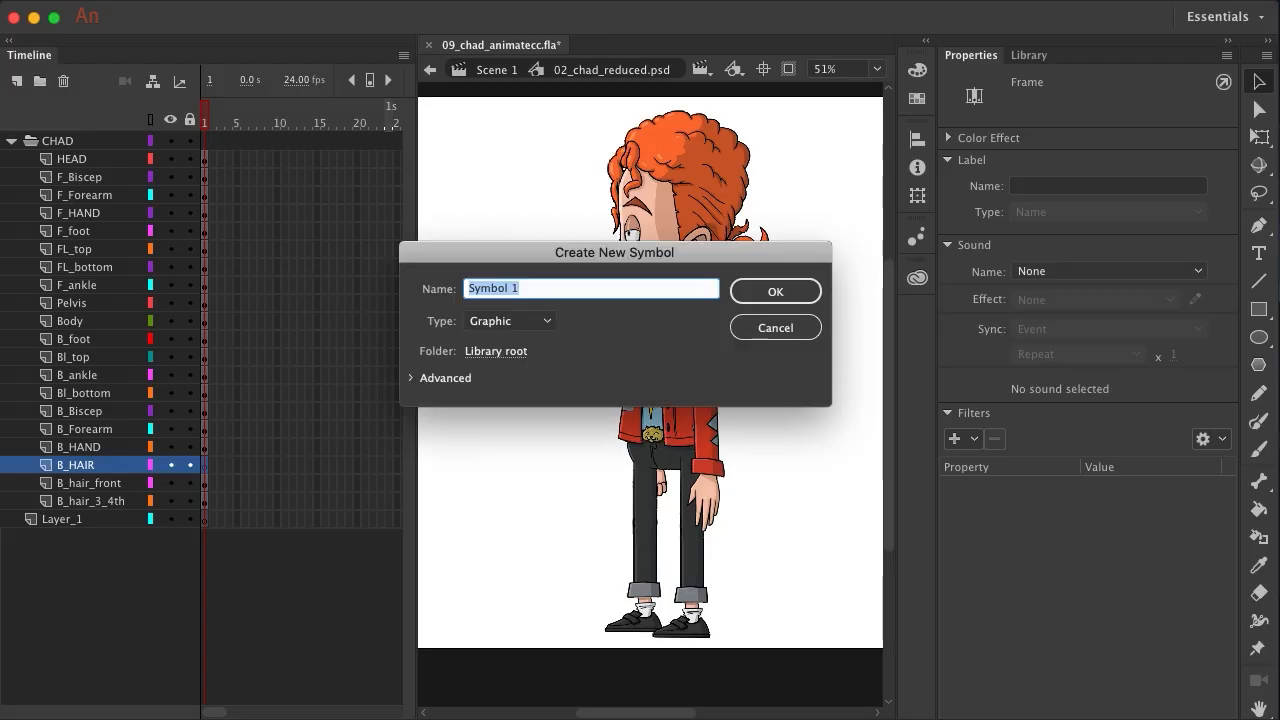
{"action": "type", "text": "B_HAIR"}
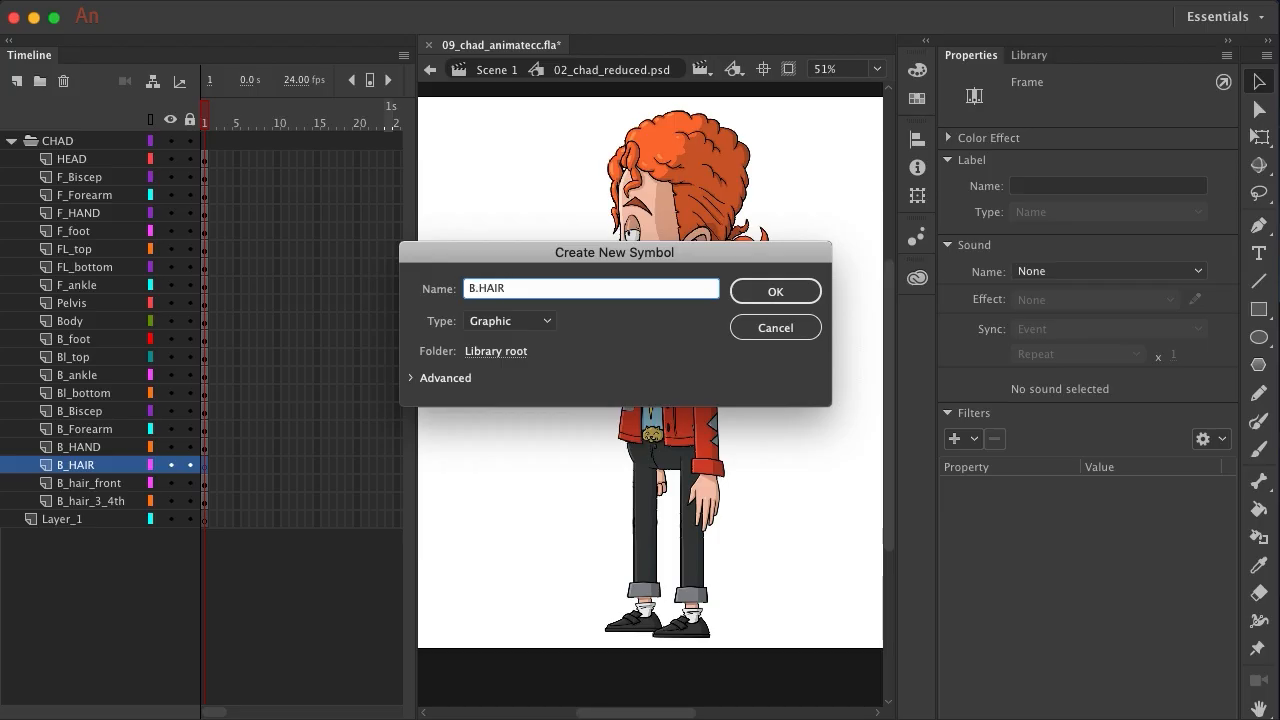
{"action": "key", "text": "Return"}
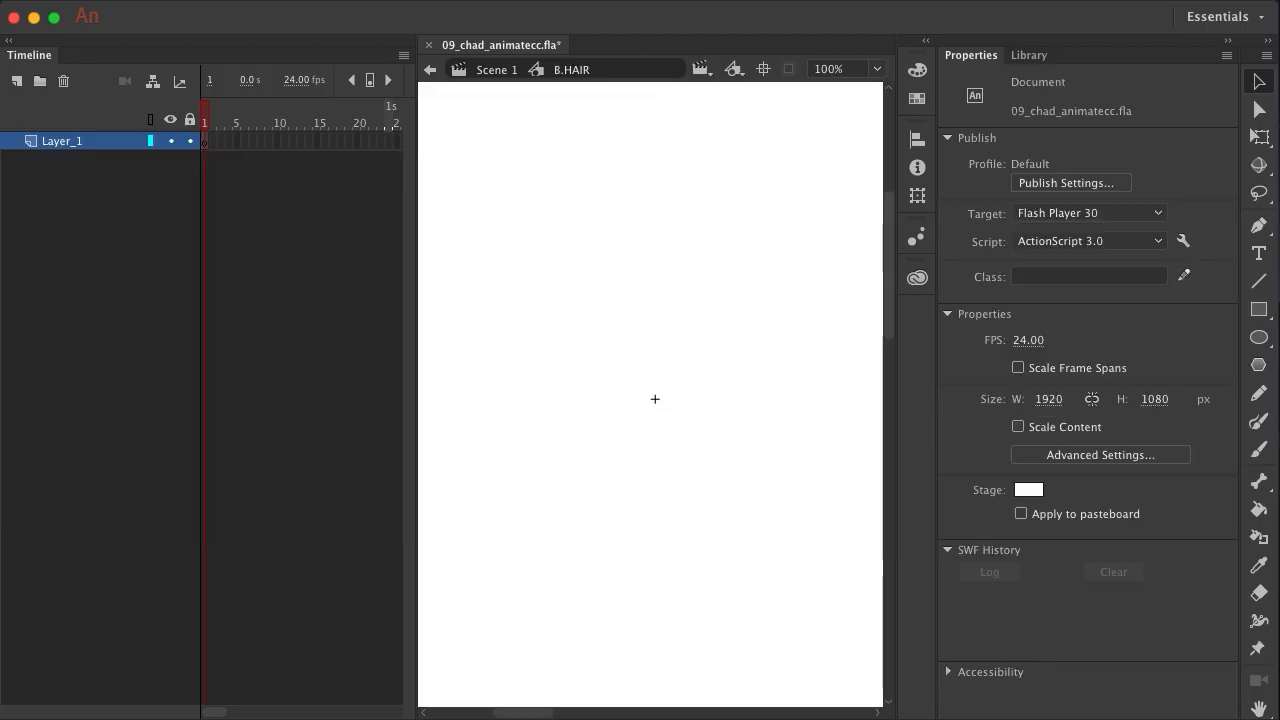
Paste the copied hair layers into the B.HAIR symbol and delete its empty Layer_1
{"action": "right_click", "coordinate": [70, 144]}
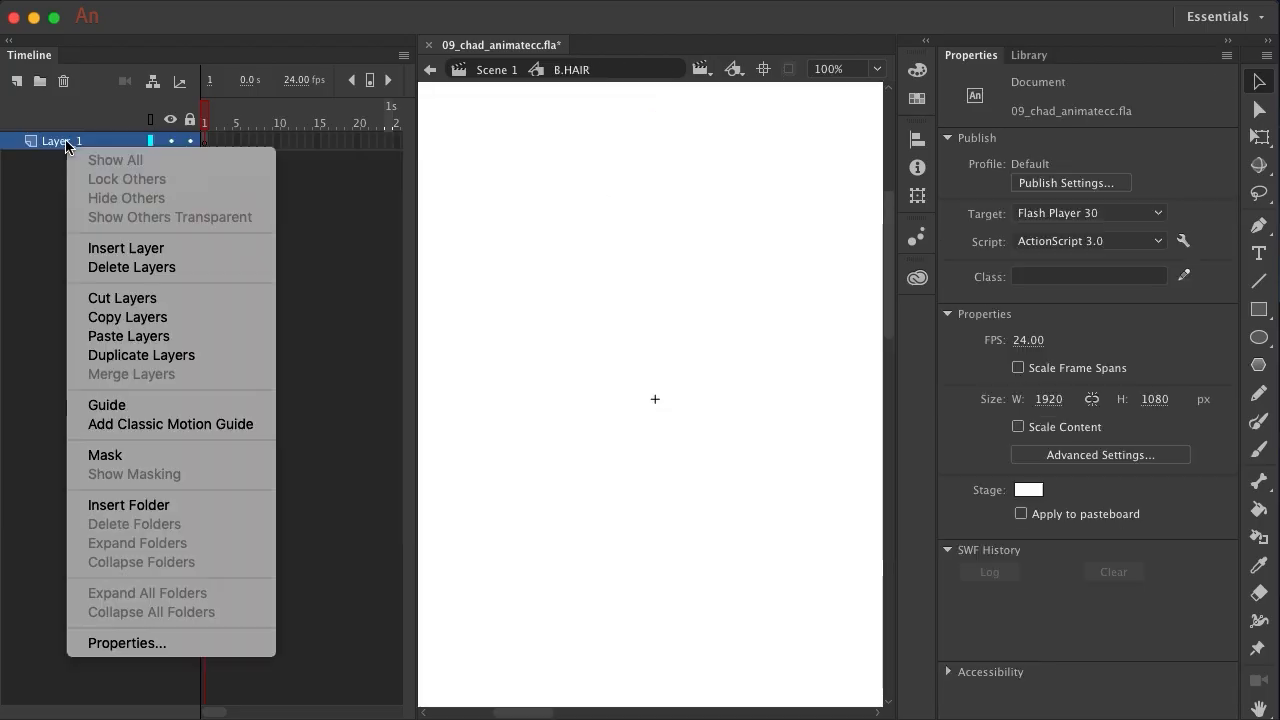
{"action": "left_click", "coordinate": [138, 336]}
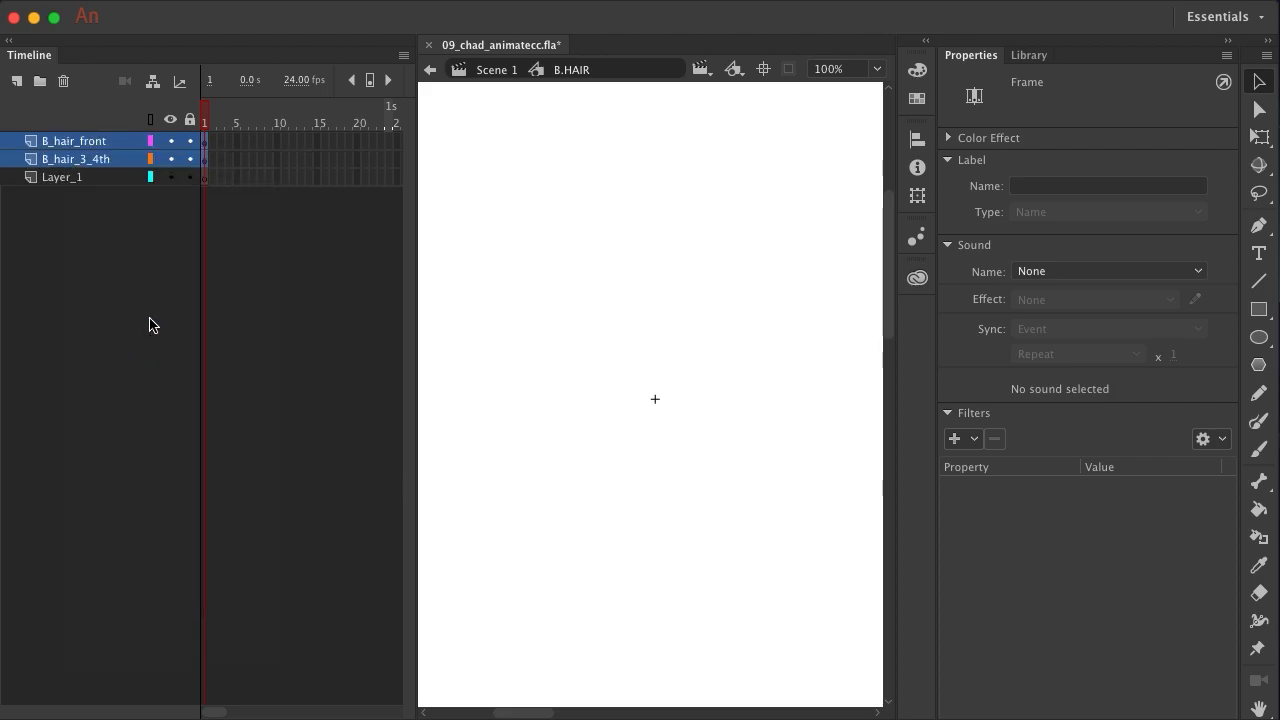
{"action": "left_click", "coordinate": [64, 177]}
{"action": "left_click", "coordinate": [62, 88]}
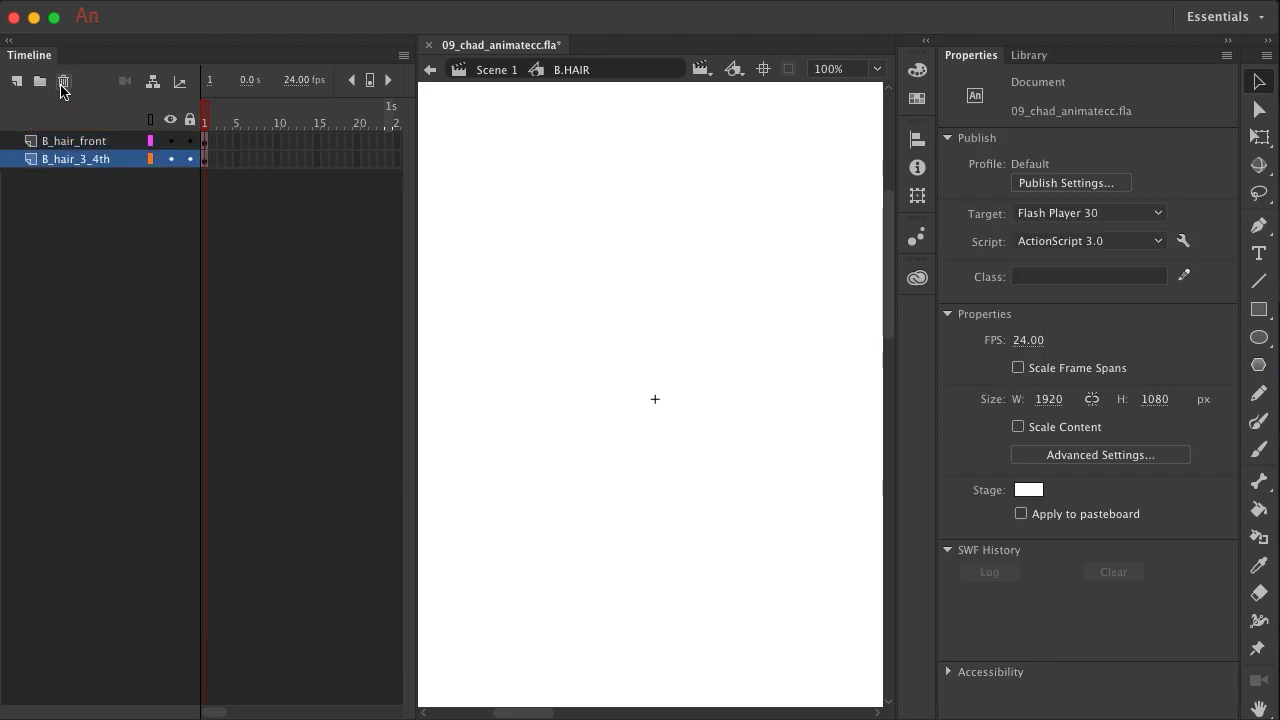
Move the B_hair_3_4th keyframe to frame 2 of the B_hair_front layer
{"action": "left_click", "coordinate": [204, 160]}
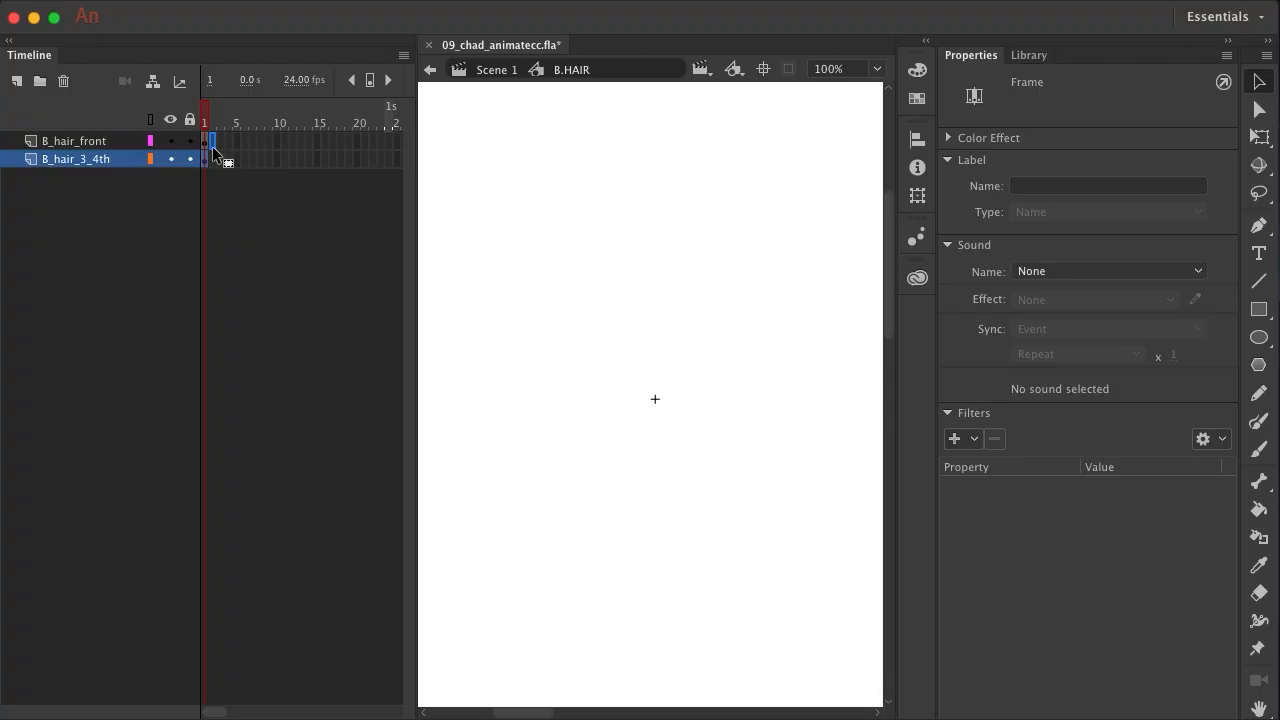
{"action": "left_click", "coordinate": [212, 146]}
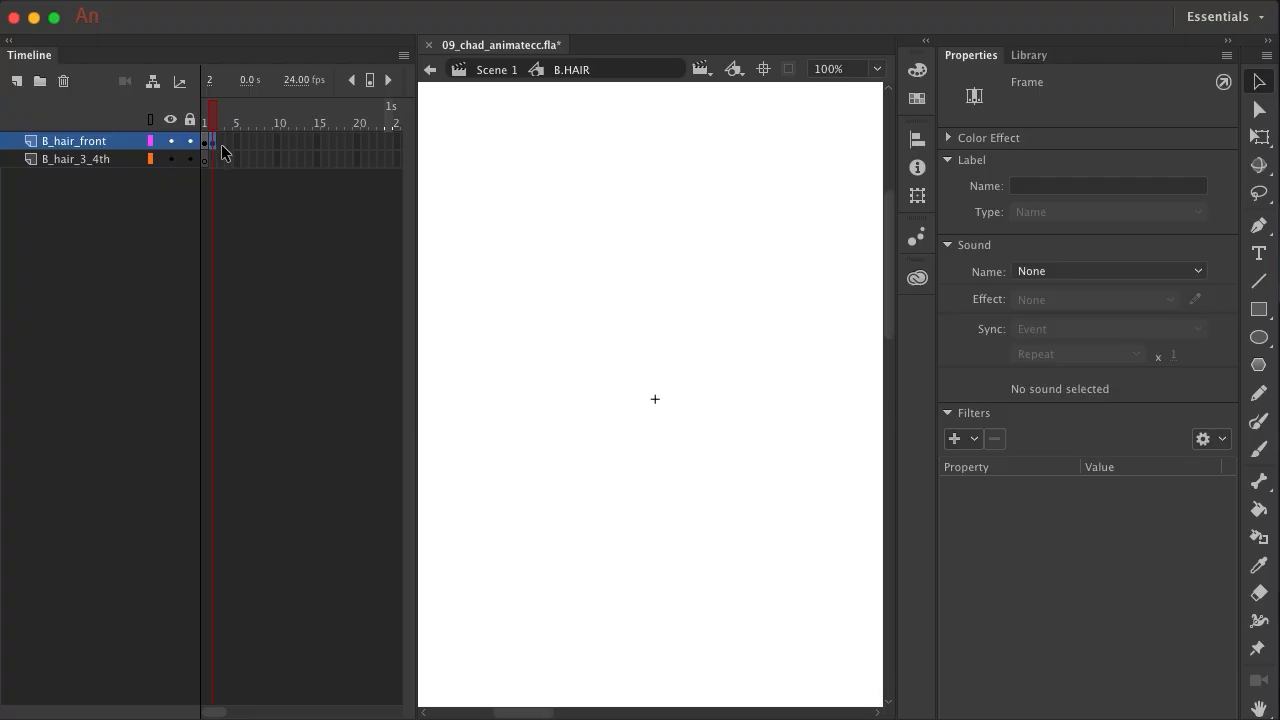
Insert a blank keyframe at frame 3 of the B_hair_front layer and delete the emptied B_hair_3_4th layer
{"action": "left_click", "coordinate": [221, 144]}
{"action": "right_click", "coordinate": [220, 143]}
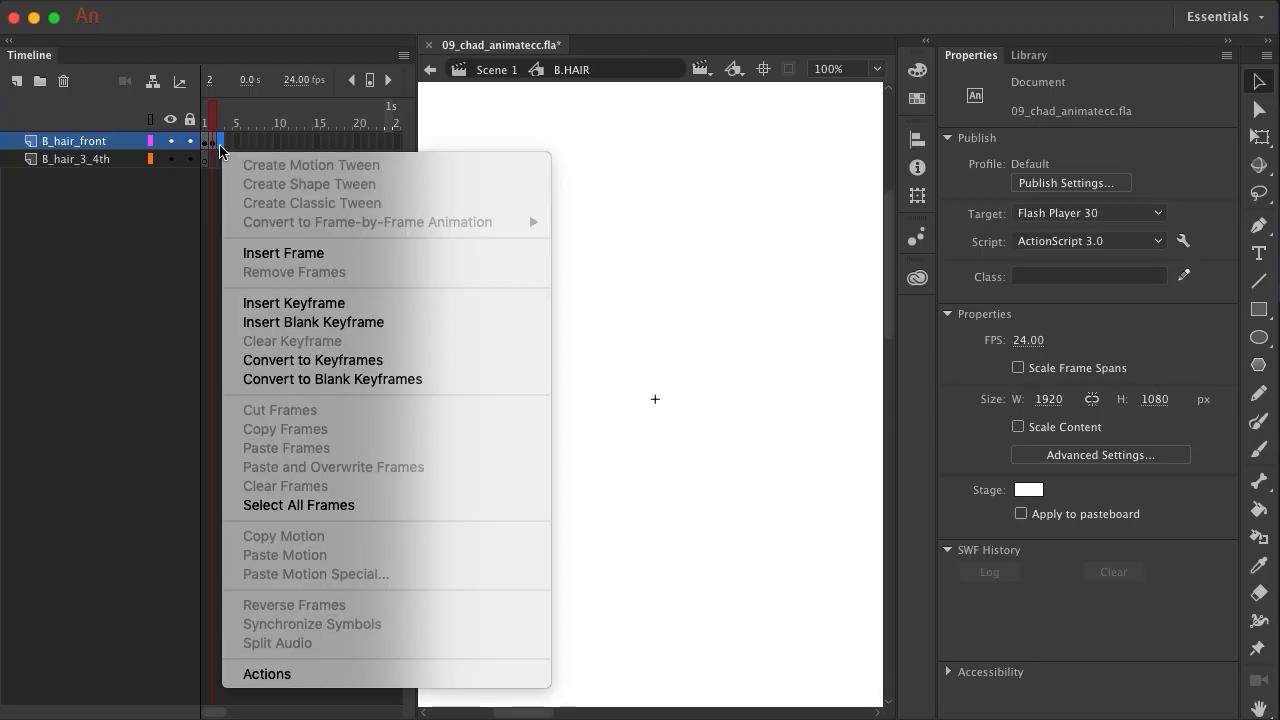
{"action": "left_click", "coordinate": [331, 334]}
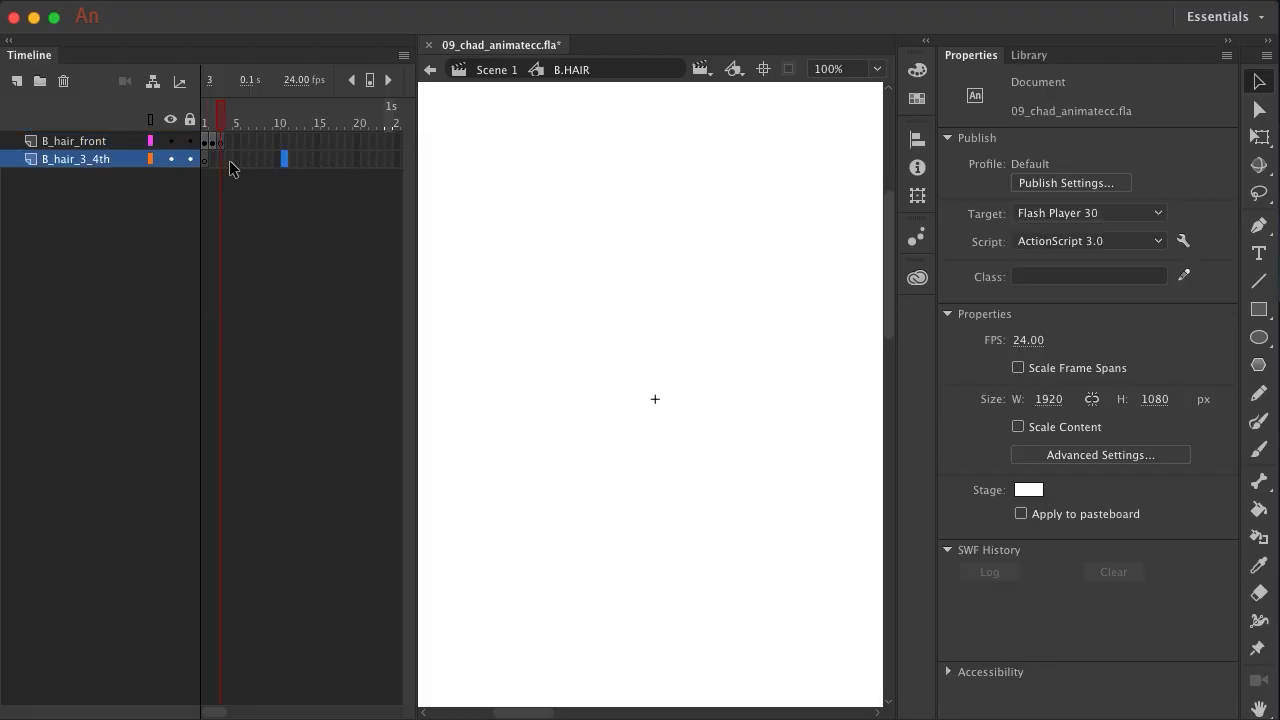
{"action": "left_click", "coordinate": [62, 82]}
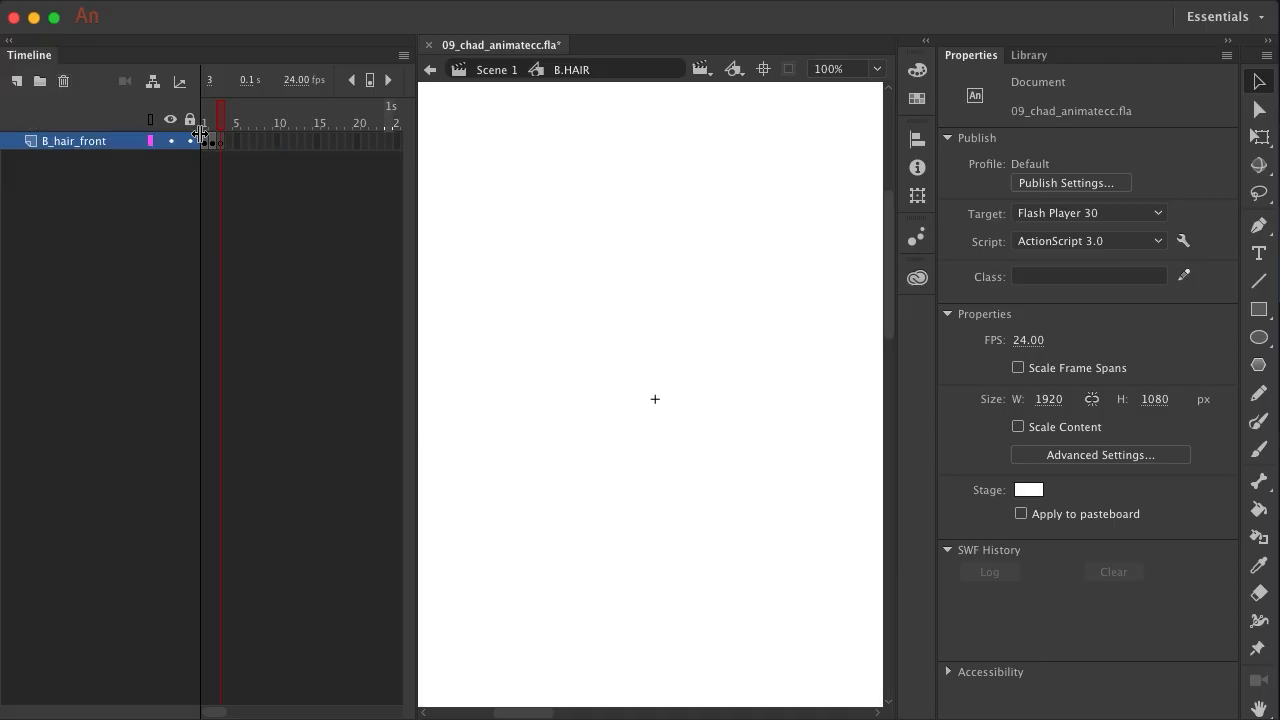
Reopen the character symbol from Scene 1 and place B.HAIR on the B_HAIR layer, aligned over the existing back hair
{"action": "left_click", "coordinate": [497, 69]}
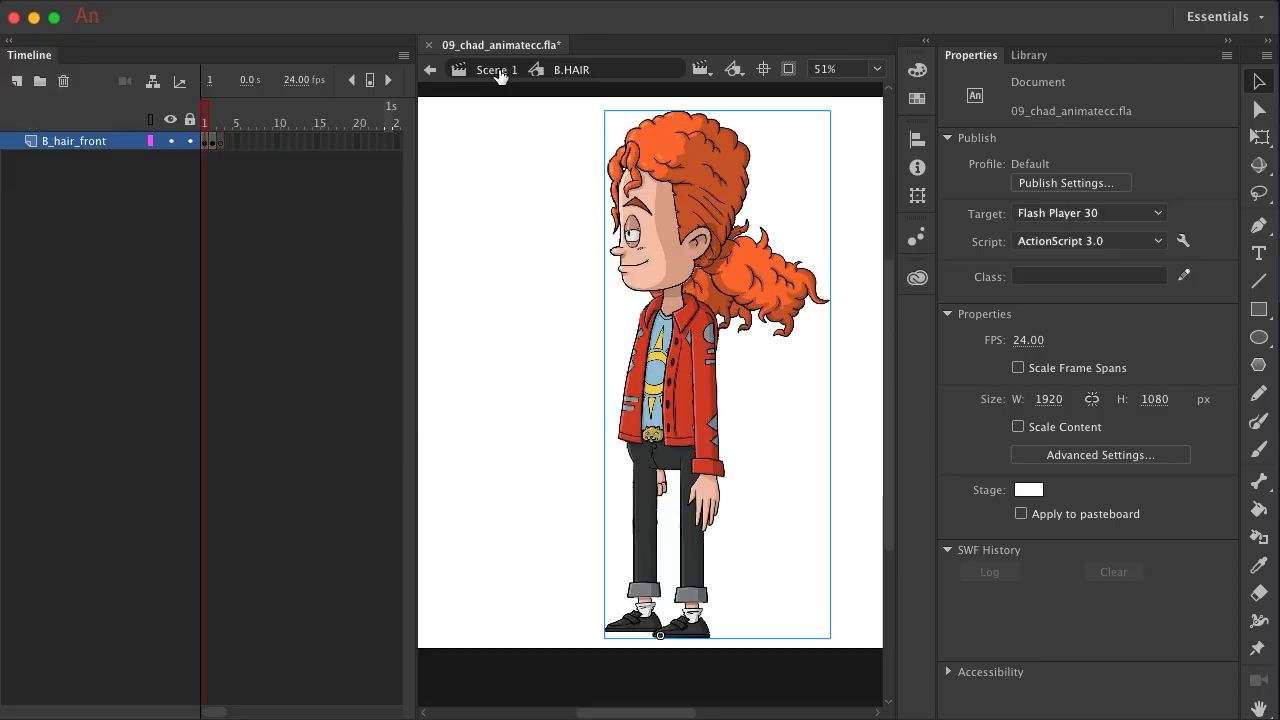
{"action": "double_click", "coordinate": [666, 170]}
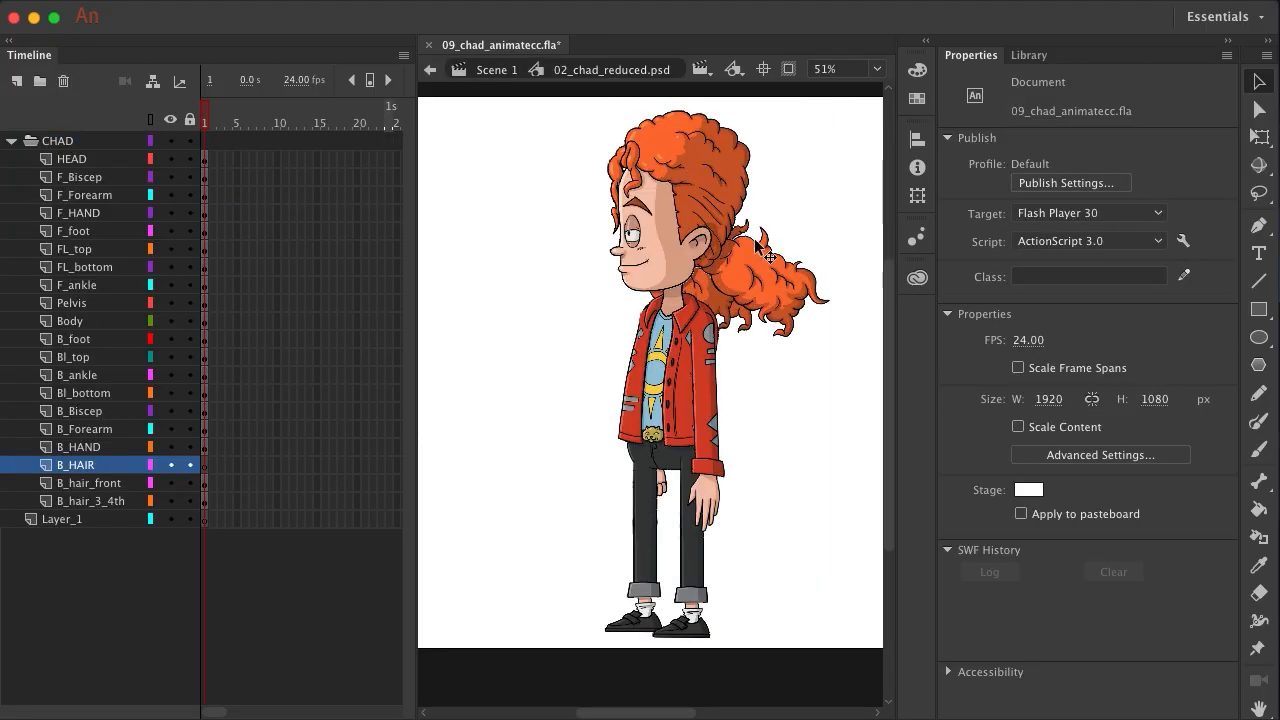
{"action": "left_click", "coordinate": [98, 466]}
{"action": "left_click", "coordinate": [1032, 56]}
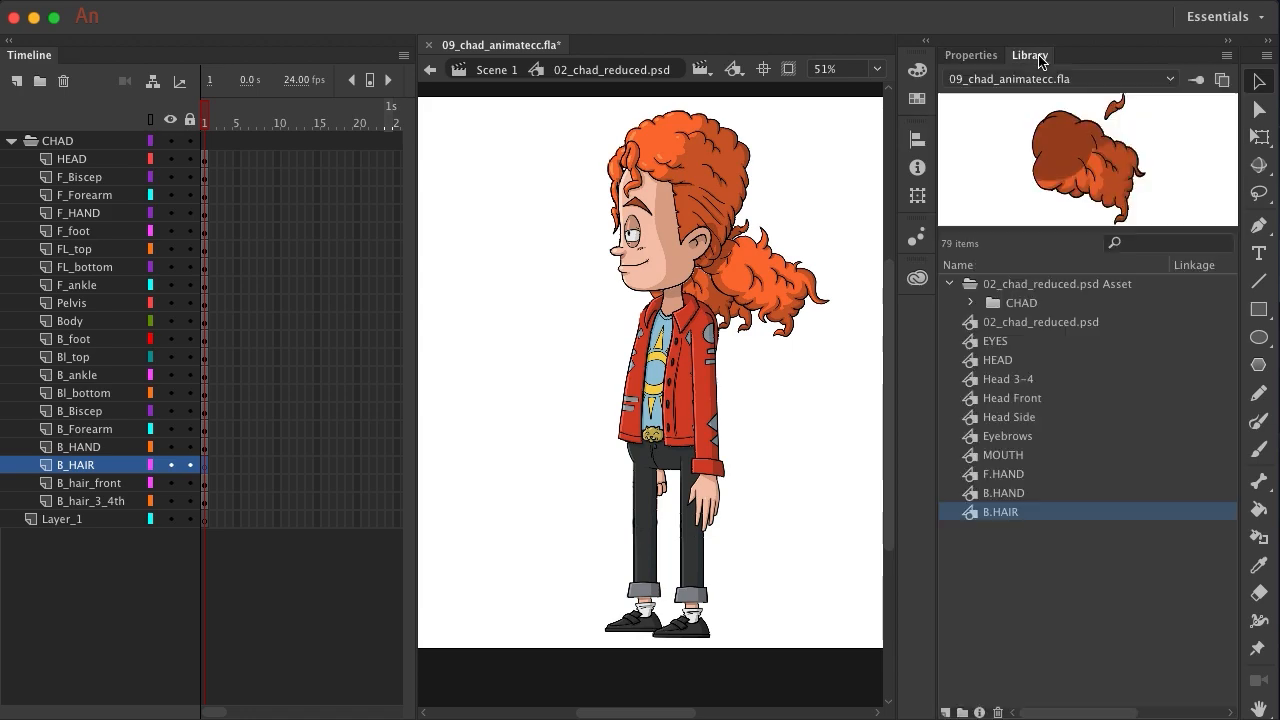
{"action": "left_click_drag", "start_coordinate": [1005, 519], "coordinate": [790, 421]}
{"action": "scroll", "coordinate": [795, 421], "scroll_direction": "left", "scroll_amount": 2}
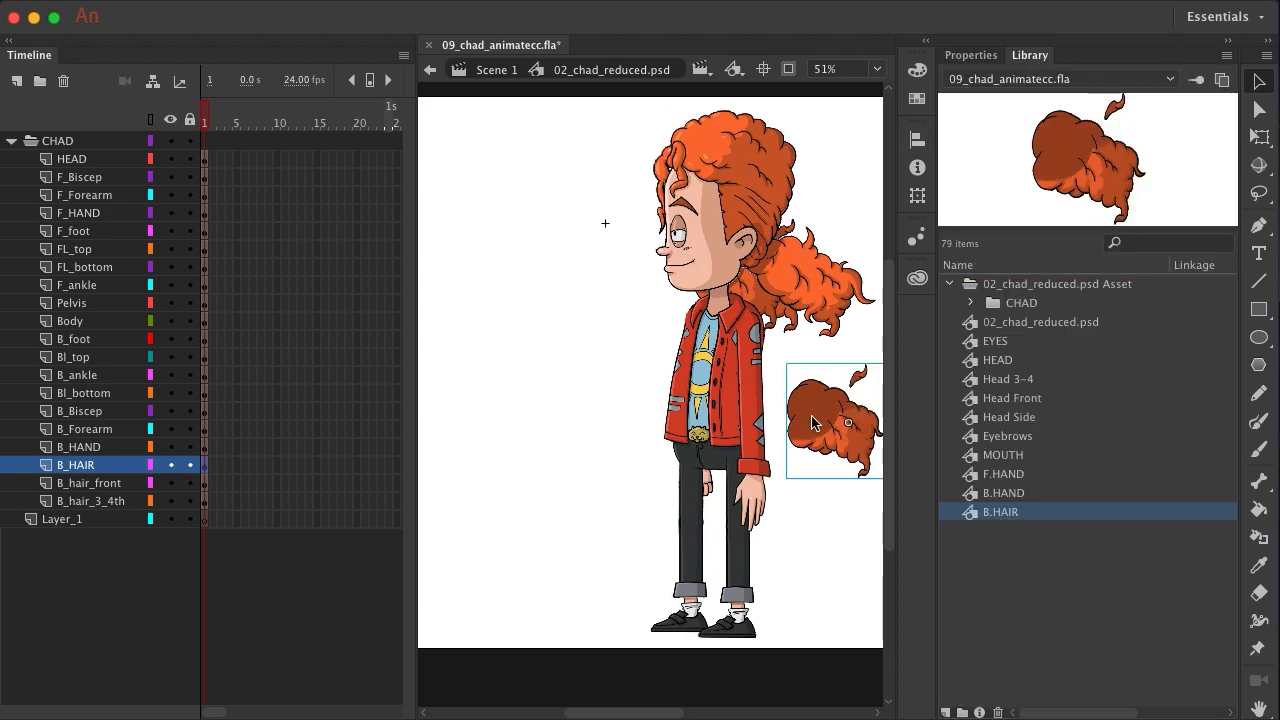
{"action": "scroll", "coordinate": [811, 415], "scroll_direction": "right", "scroll_amount": 5}
{"action": "left_click_drag", "start_coordinate": [686, 430], "coordinate": [600, 287]}
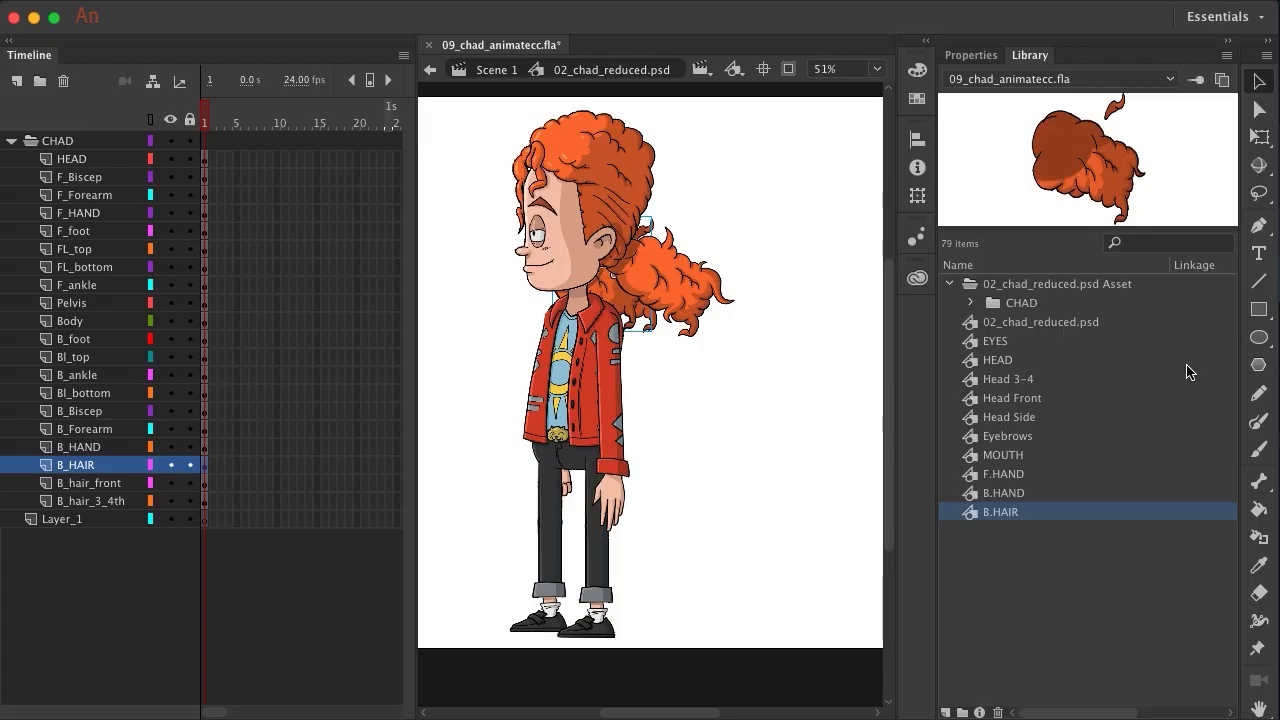
Delete the B_hair_front and B_hair_3_4th layers from the character symbol
{"action": "left_click", "coordinate": [88, 485]}
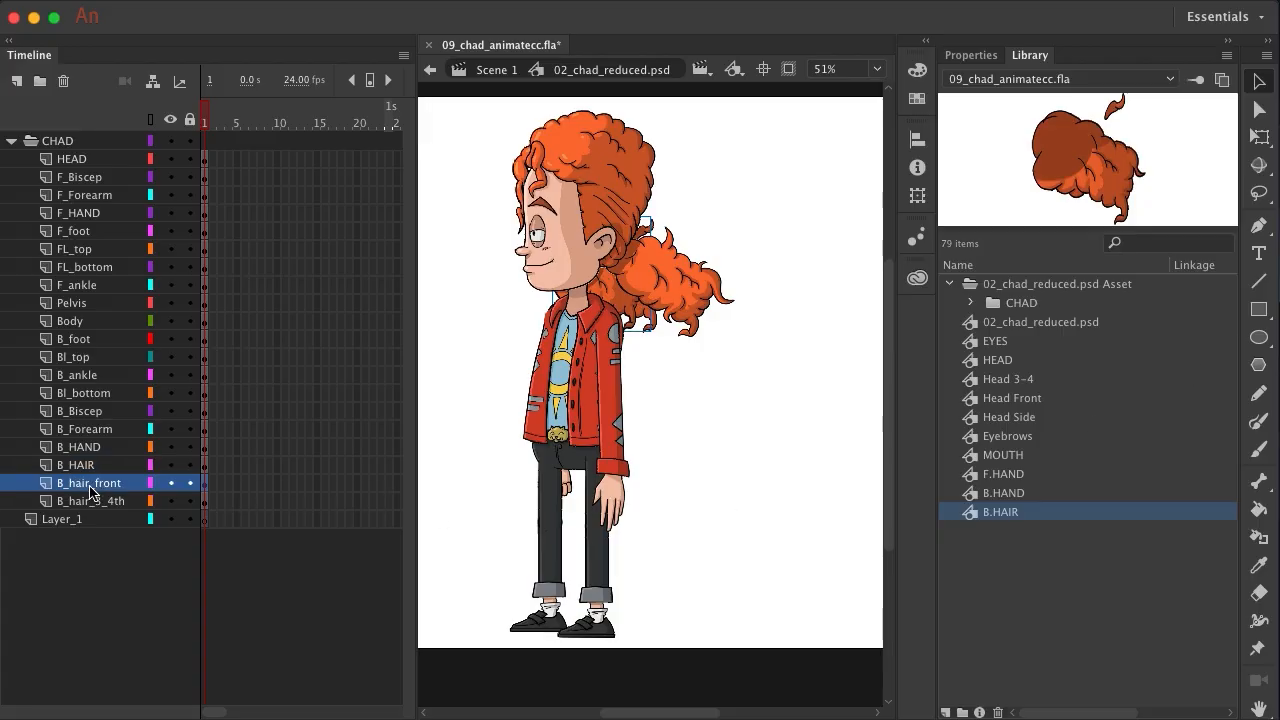
{"action": "left_click", "coordinate": [90, 501], "text": "shift"}
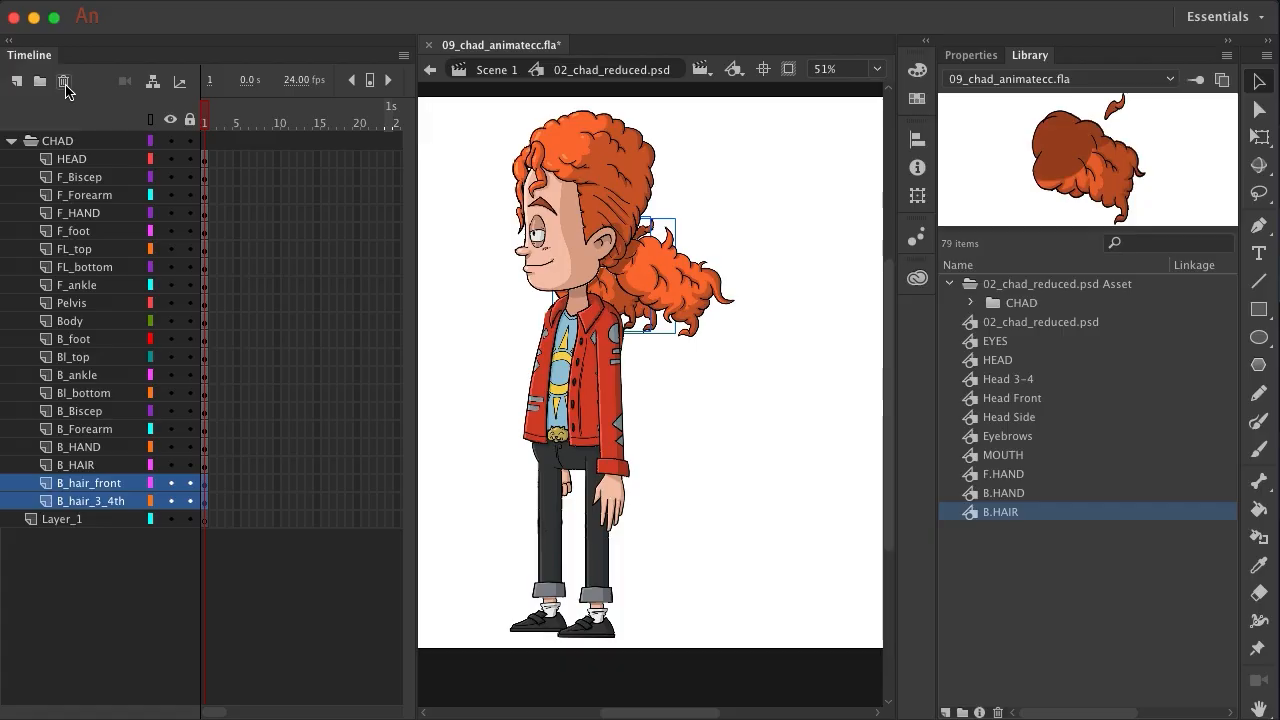
{"action": "left_click", "coordinate": [63, 81]}
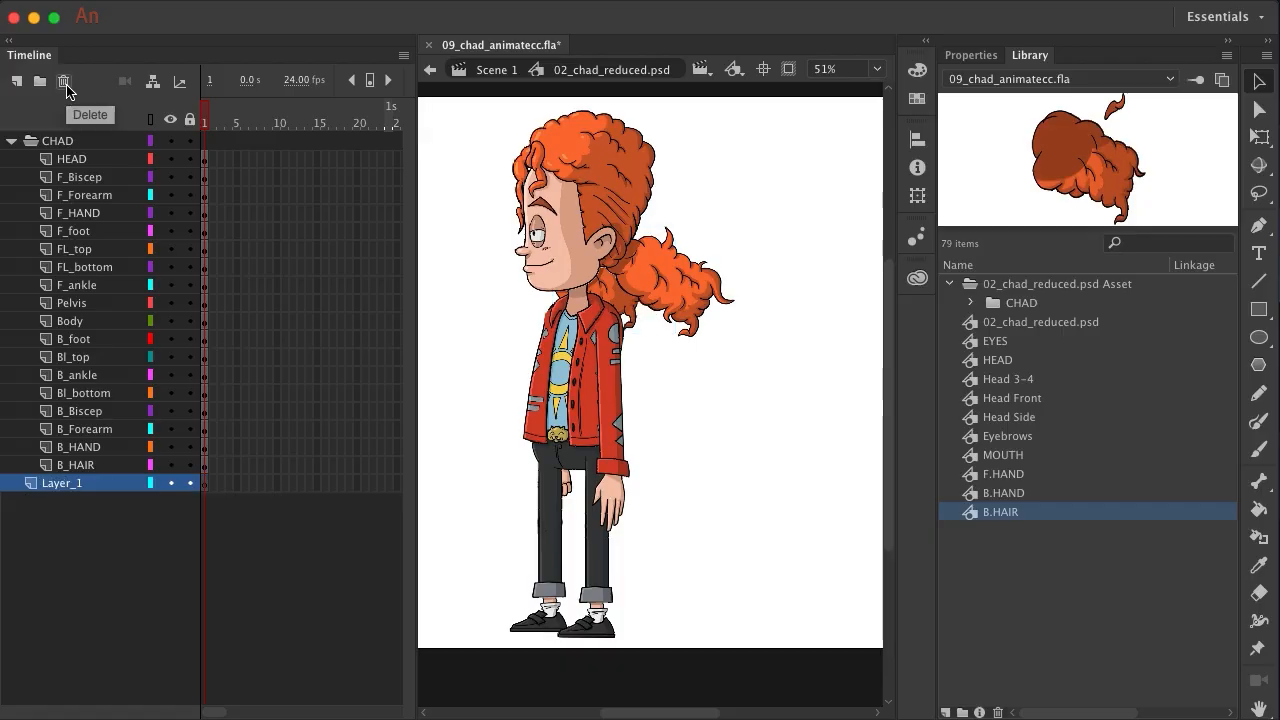
Lock every layer except B_HAIR and select the B.HAIR instance behind the head to show its properties
{"action": "left_click", "coordinate": [84, 466]}
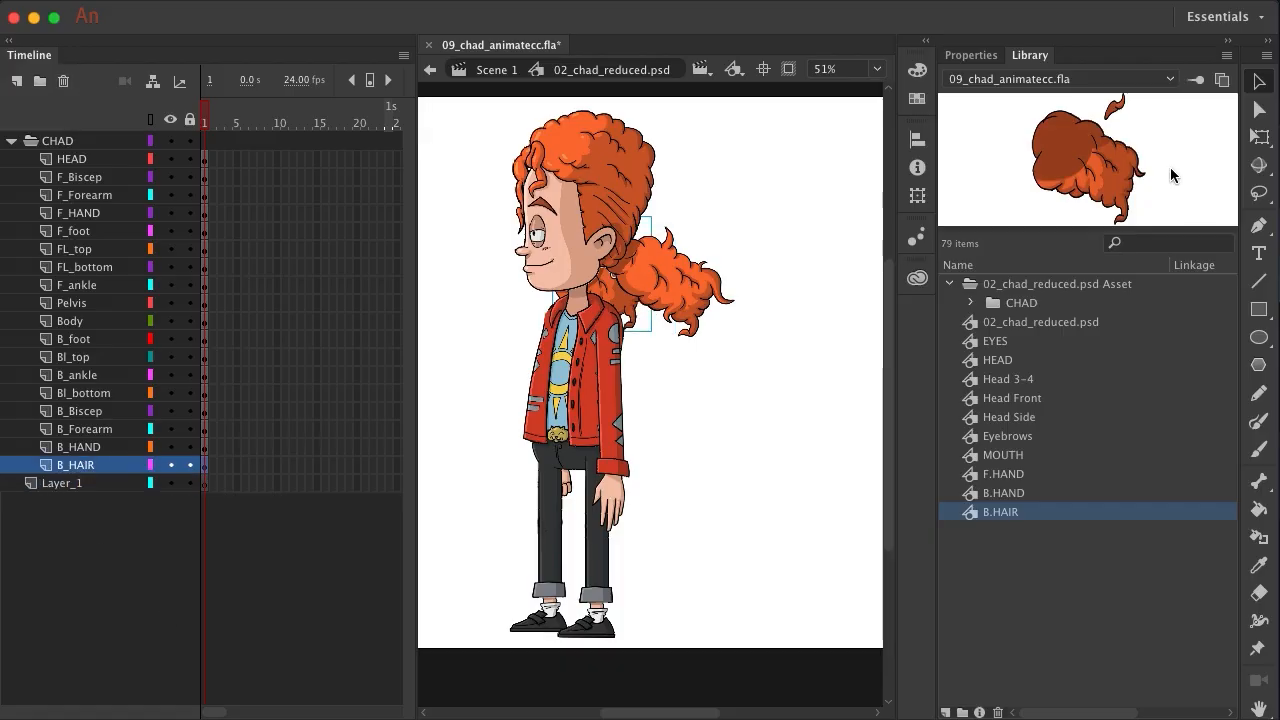
{"action": "left_click", "coordinate": [971, 55]}
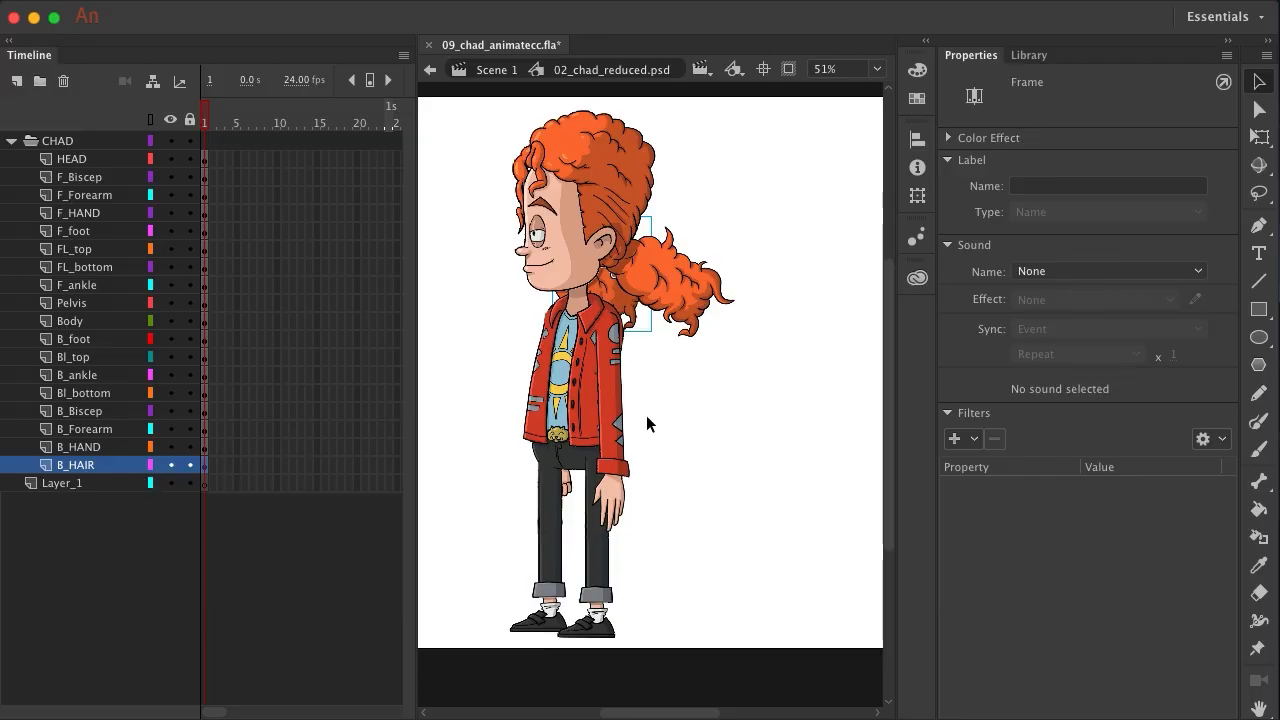
{"action": "left_click", "coordinate": [658, 321]}
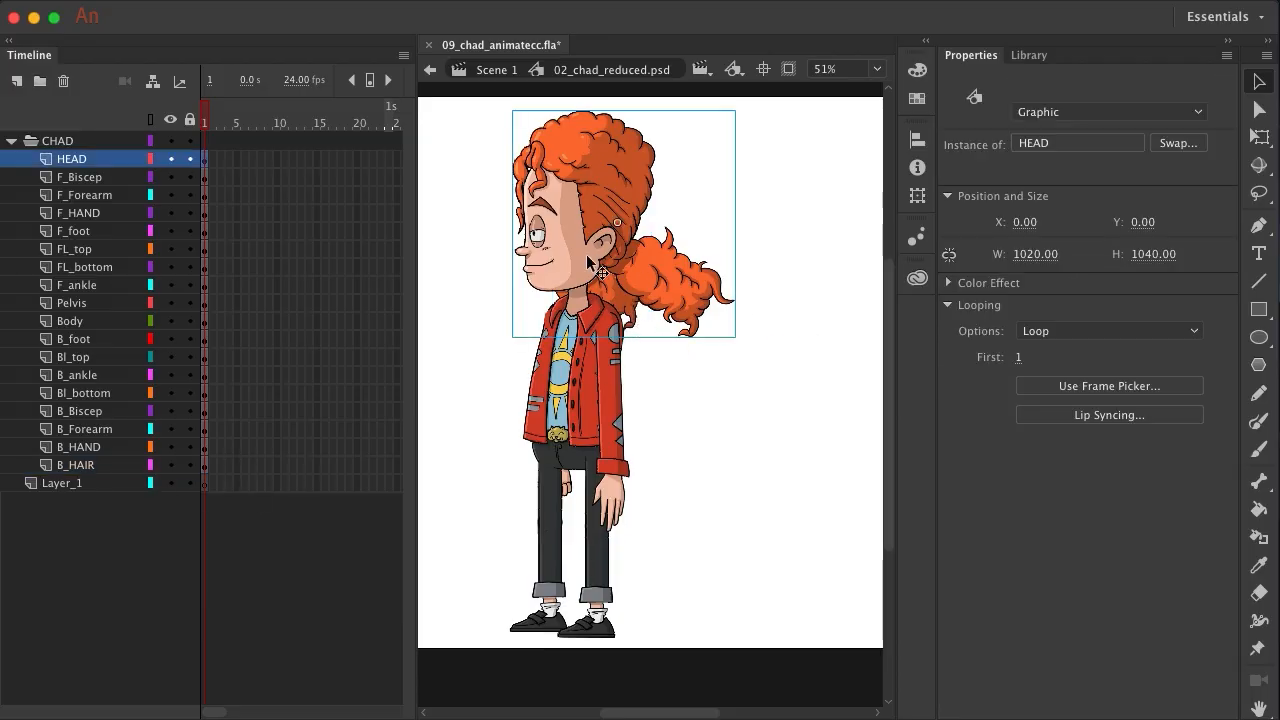
{"action": "left_click", "coordinate": [190, 119]}
{"action": "left_click", "coordinate": [190, 465]}
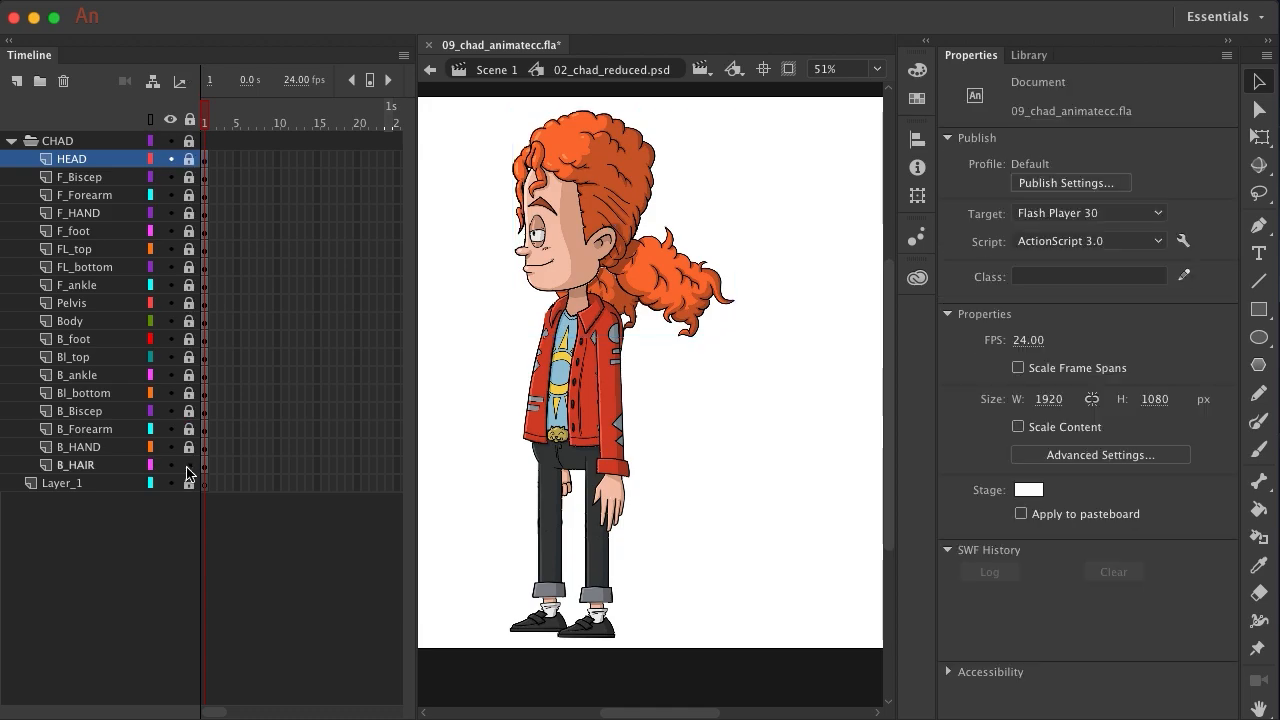
{"action": "left_click", "coordinate": [630, 306]}
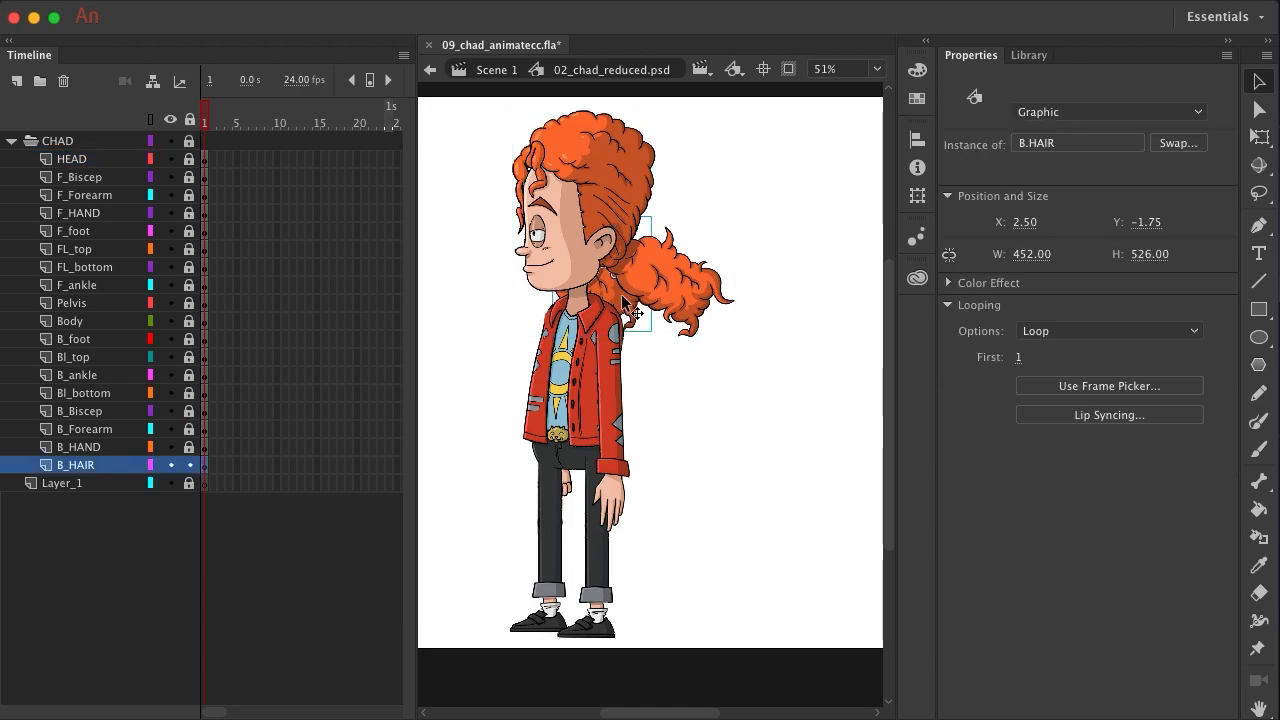
Set the B.HAIR instance's looping first frame to 3
{"action": "left_click", "coordinate": [1022, 357]}
{"action": "type", "text": "3"}
{"action": "key", "text": "Return"}
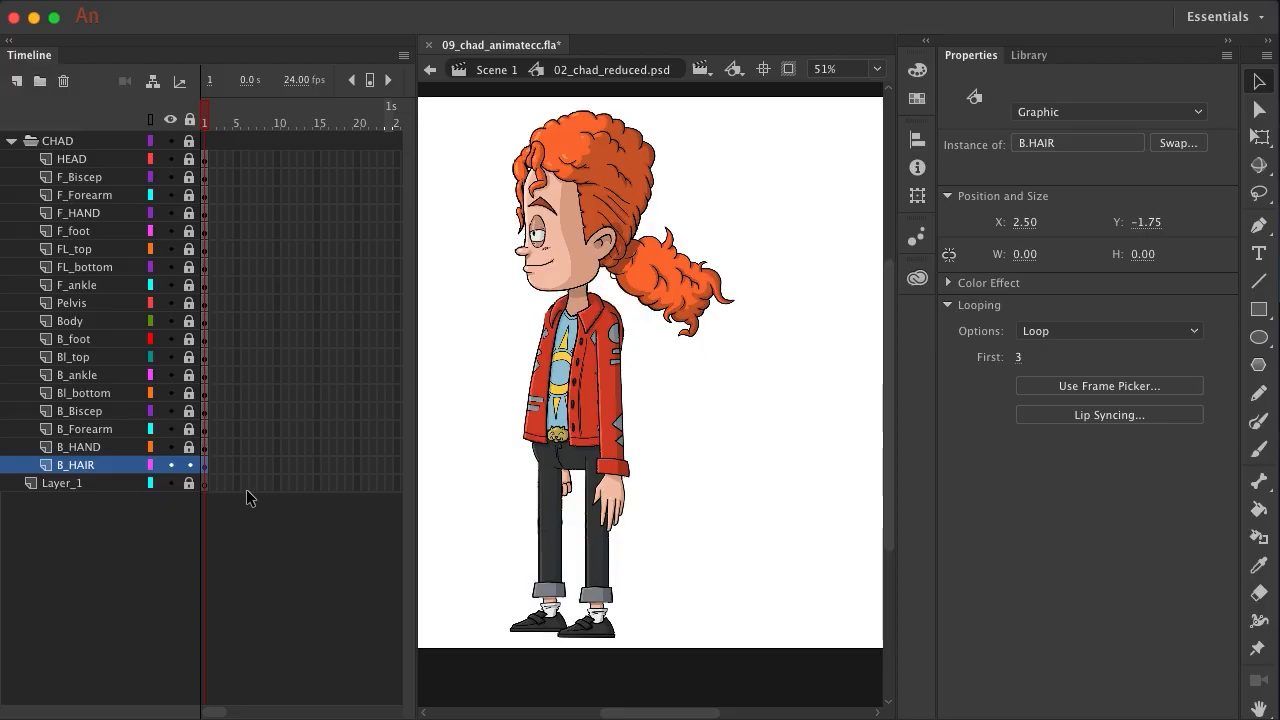
Unlock the HEAD layer and set the HEAD instance's looping first frame to 3
{"action": "left_click", "coordinate": [591, 199]}
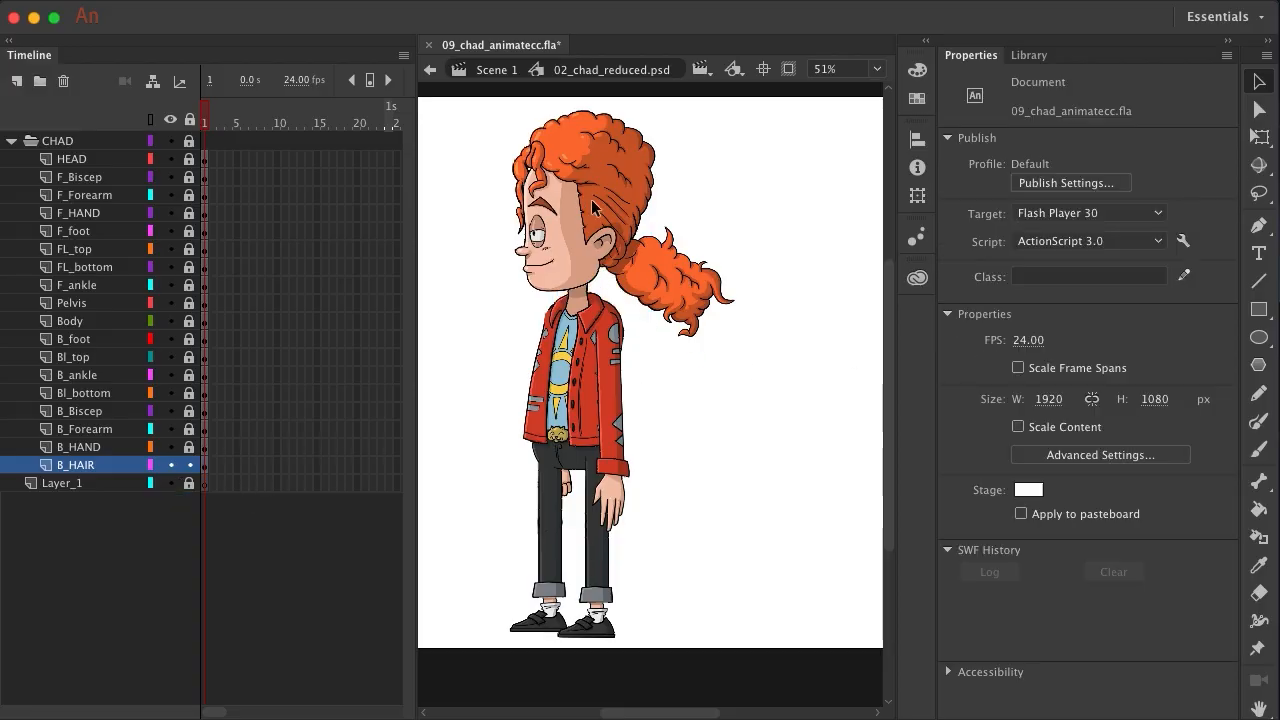
{"action": "left_click", "coordinate": [189, 158]}
{"action": "left_click", "coordinate": [635, 158]}
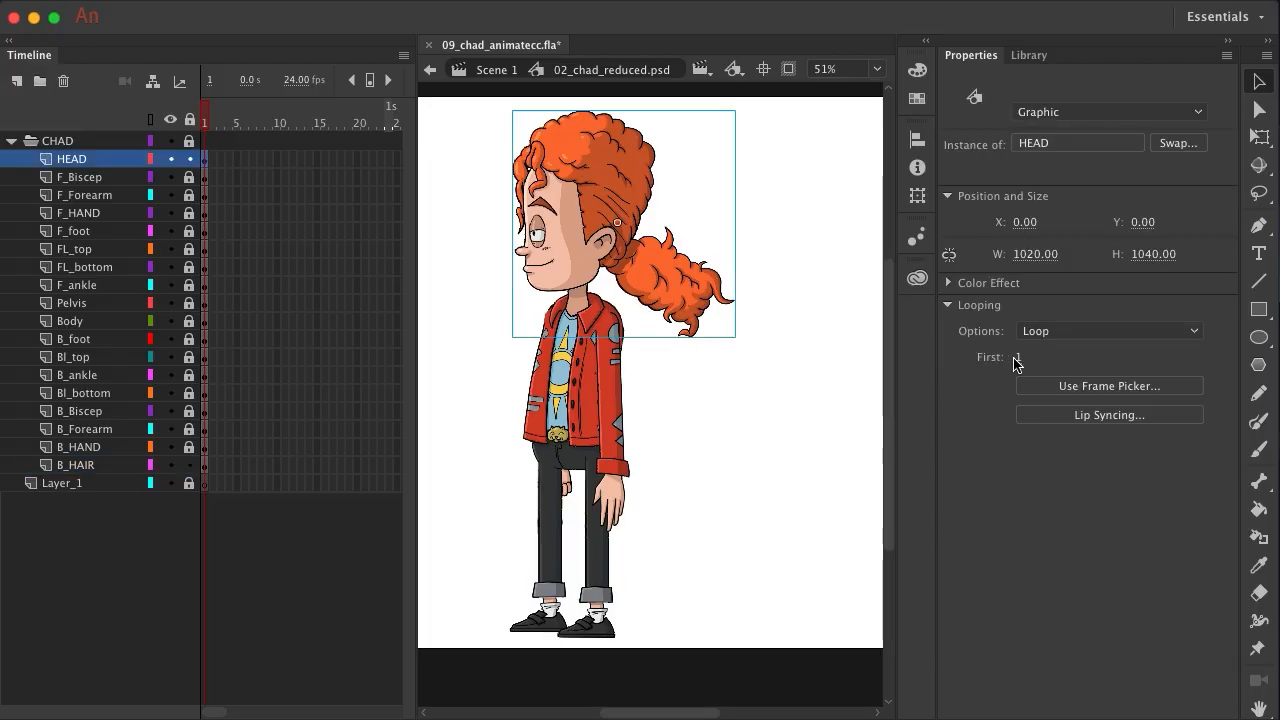
{"action": "left_click", "coordinate": [1017, 357]}
{"action": "type", "text": "2"}
{"action": "key", "text": "Return"}
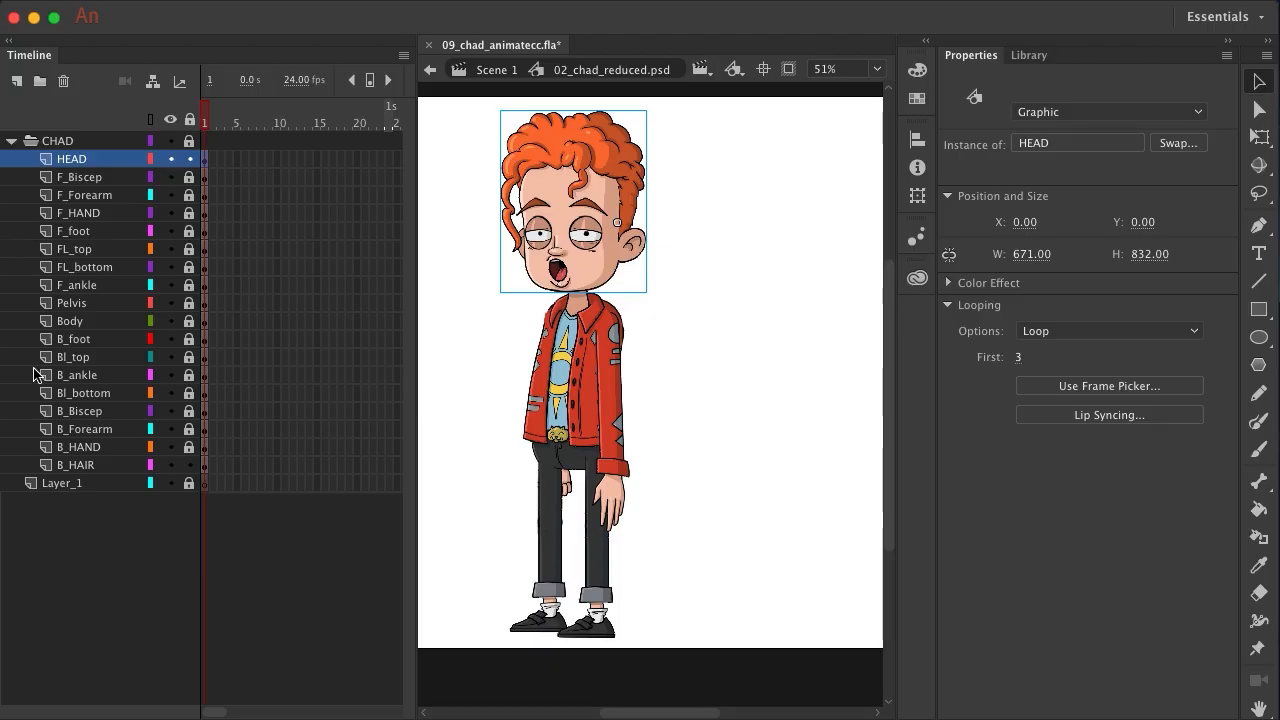
Lock all layers but B_HAIR again and select the empty B.HAIR instance on the stage
{"action": "left_click", "coordinate": [79, 470]}
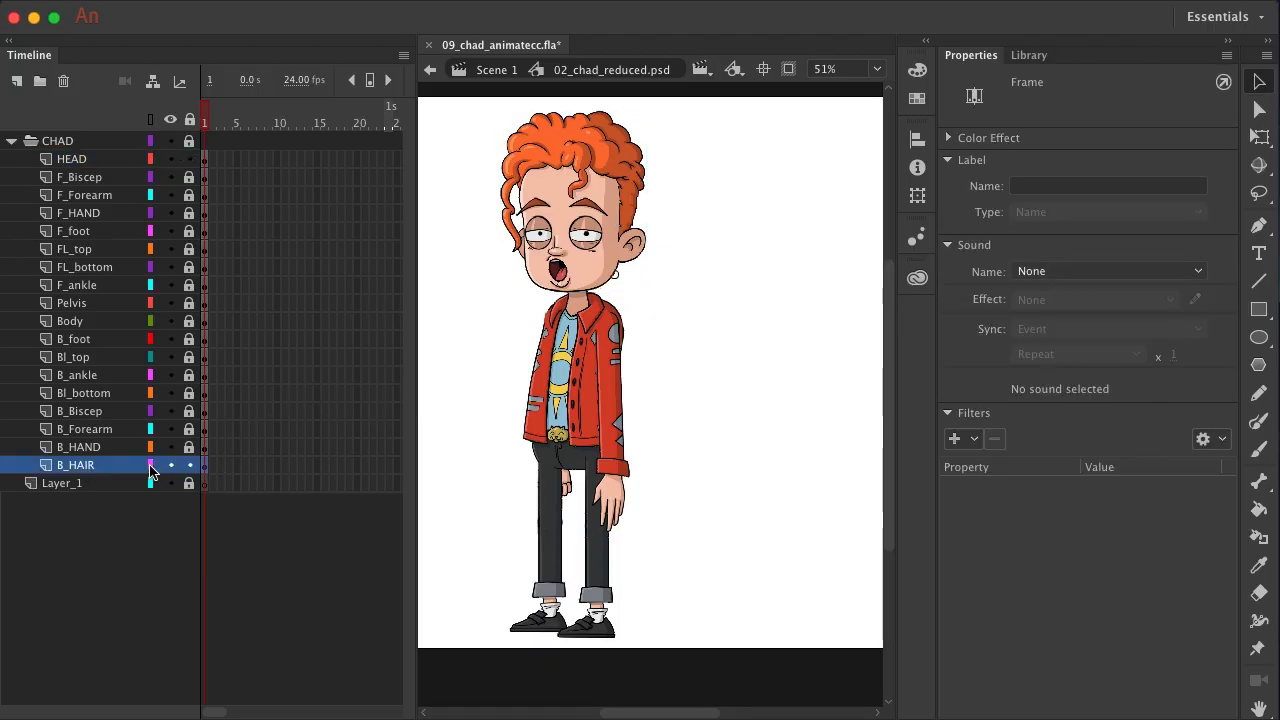
{"action": "left_click", "coordinate": [628, 281]}
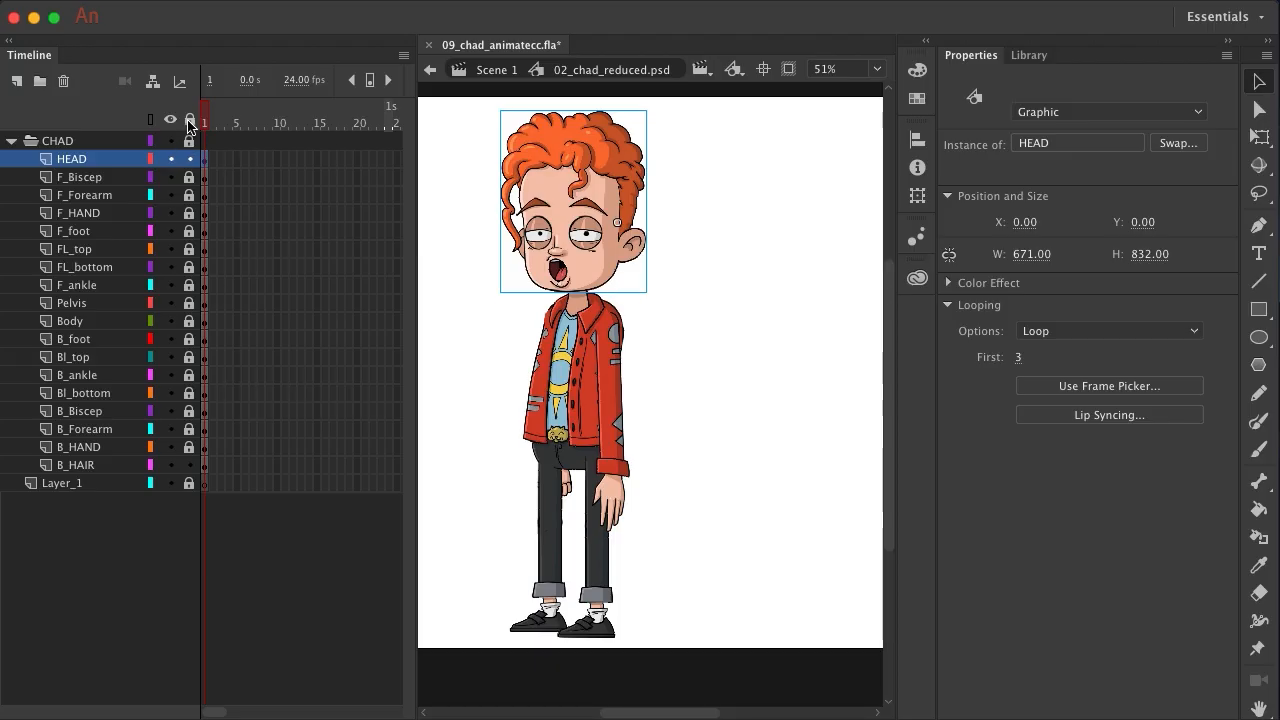
{"action": "left_click", "coordinate": [188, 121]}
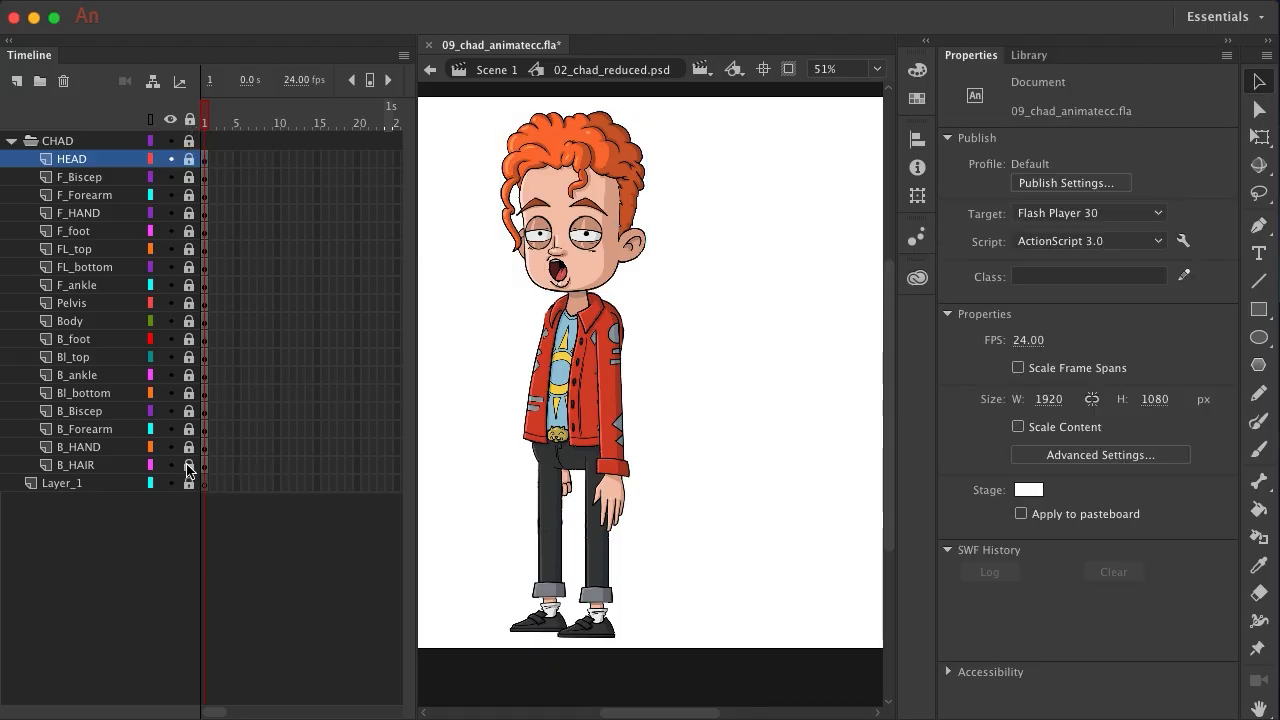
{"action": "left_click", "coordinate": [188, 465]}
{"action": "left_click_drag", "start_coordinate": [748, 354], "coordinate": [510, 180]}
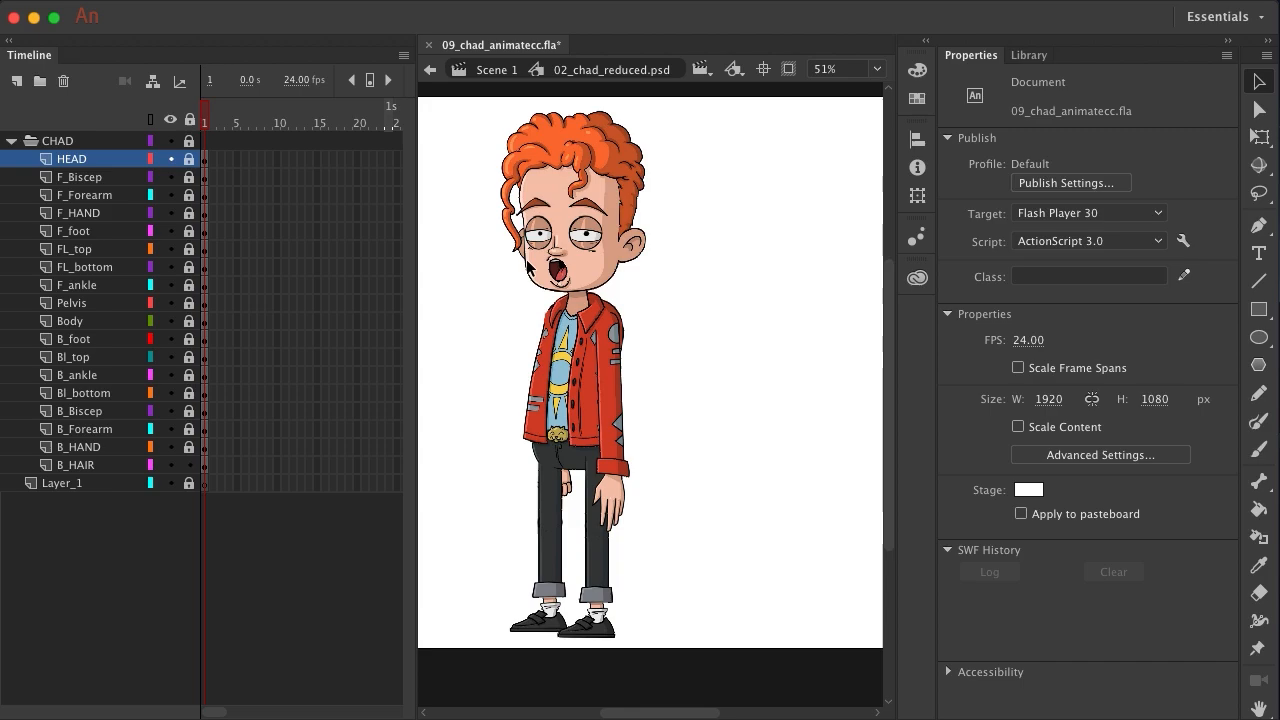
{"action": "left_click", "coordinate": [84, 466]}
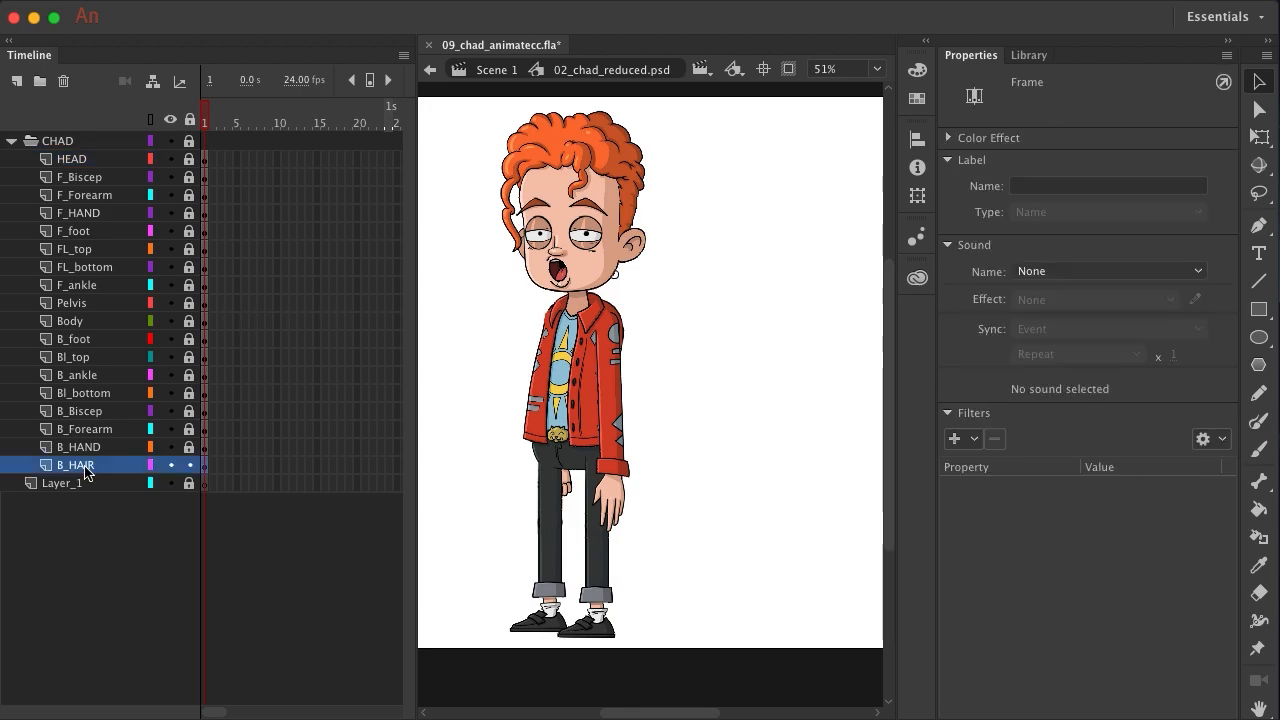
{"action": "left_click", "coordinate": [622, 285]}
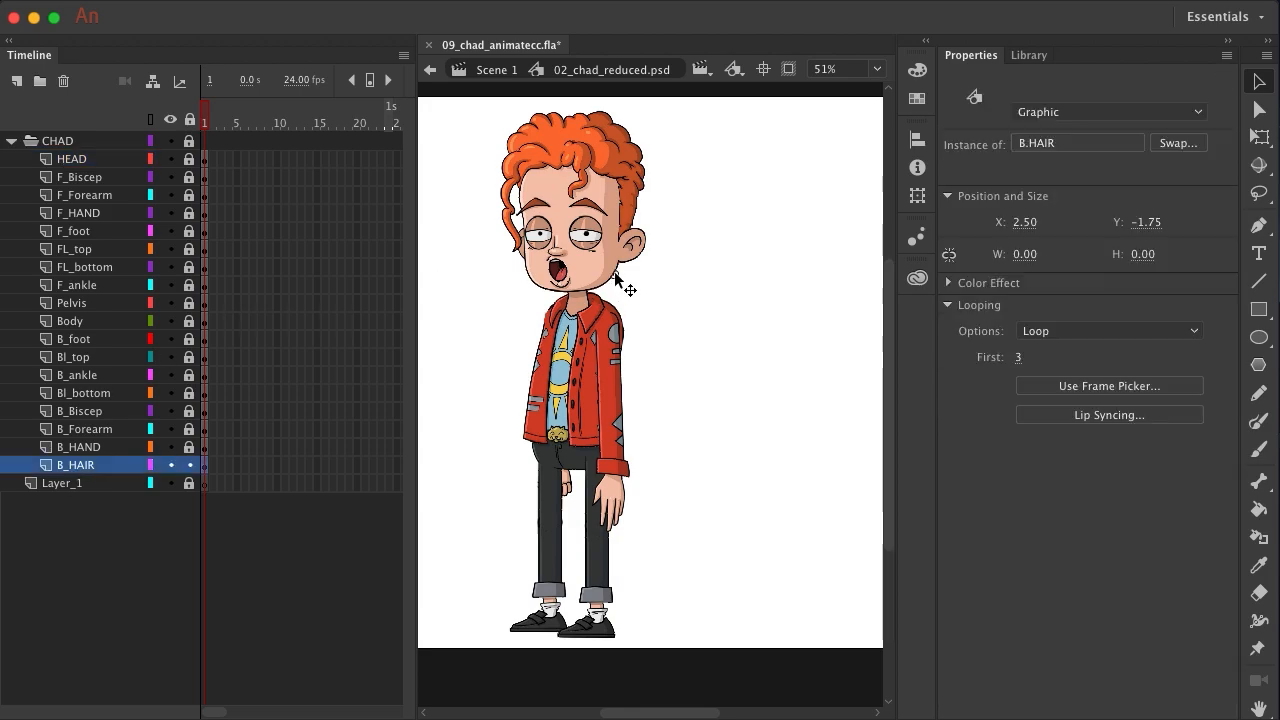
Try the B.HAIR instance's hair variants behind the new head and set its looping first frame to 2
{"action": "left_click", "coordinate": [1019, 358]}
{"action": "type", "text": "2"}
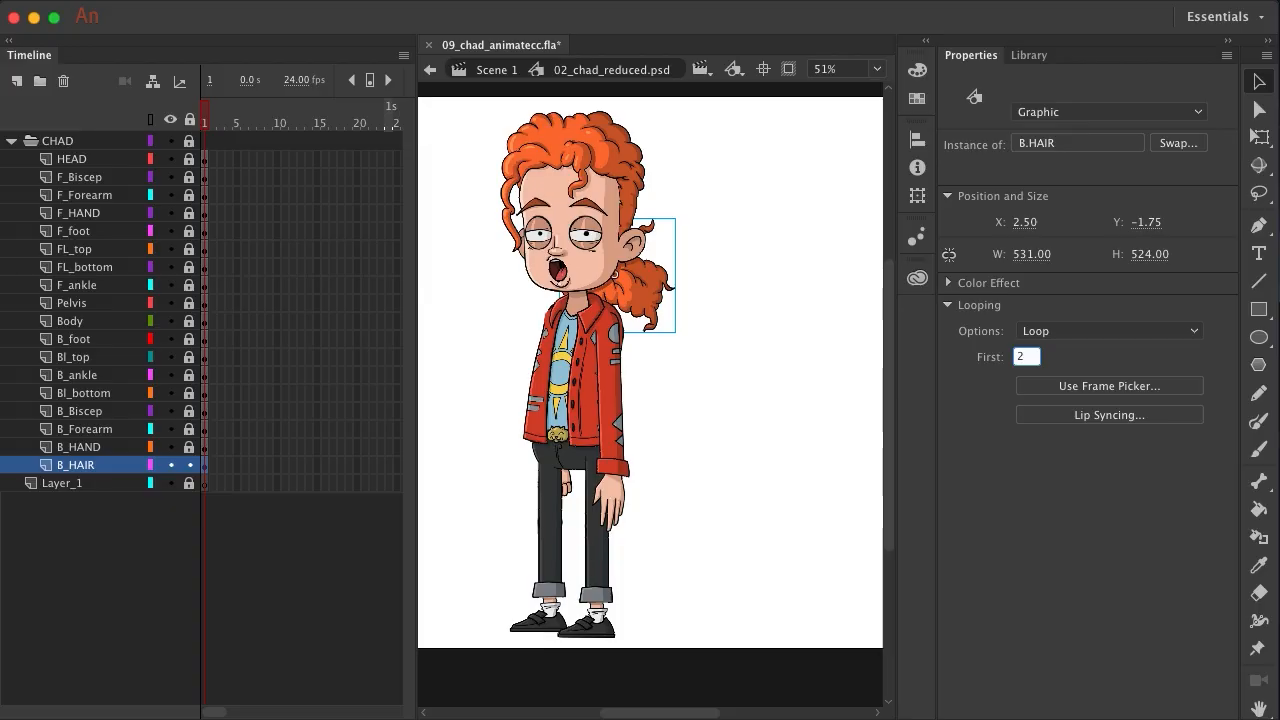
{"action": "mouse_move", "coordinate": [1022, 356]}
{"action": "left_mouse_down"}
{"action": "mouse_move", "coordinate": [1003, 355]}
{"action": "mouse_move", "coordinate": [1014, 356]}
{"action": "left_mouse_up"}
{"action": "type", "text": "3"}
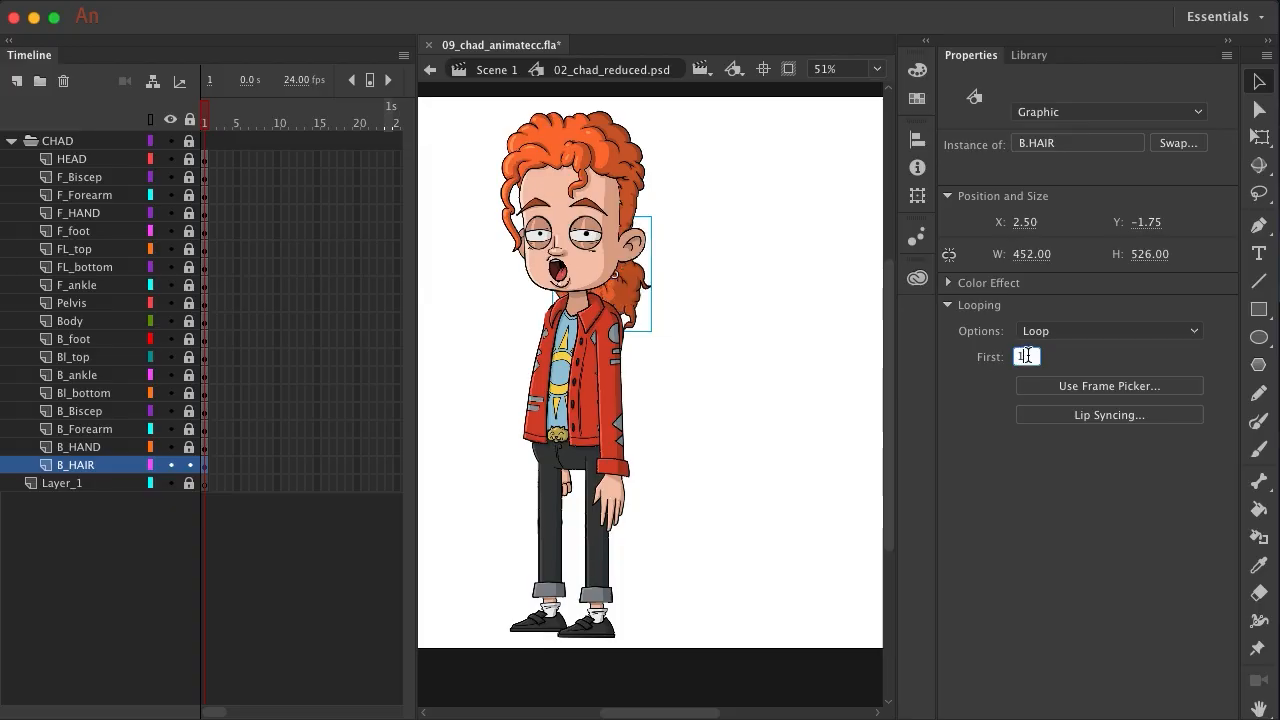
{"action": "type", "text": "2"}
{"action": "left_click", "coordinate": [1126, 356]}
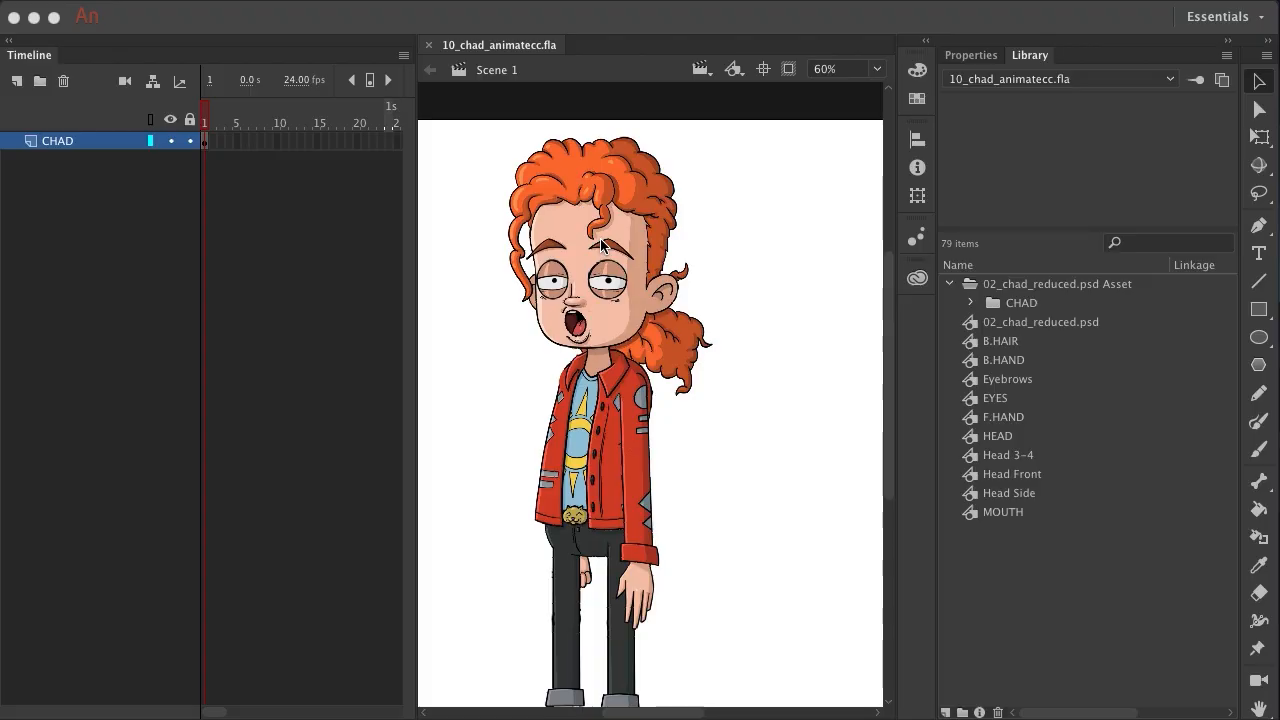
In 10_chad_animatecc.fla, open the character symbol for editing and unlock its HEAD layer
{"action": "left_click", "coordinate": [601, 241]}
{"action": "double_click", "coordinate": [601, 241]}
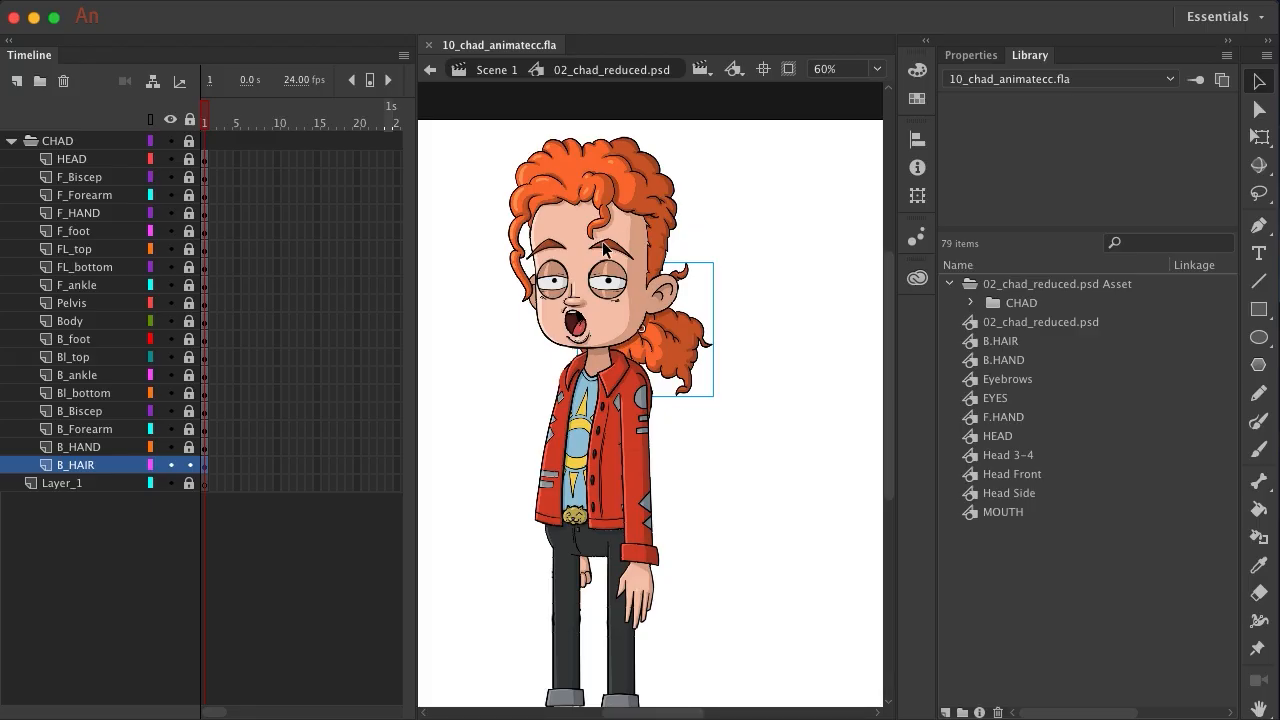
{"action": "left_click", "coordinate": [96, 162]}
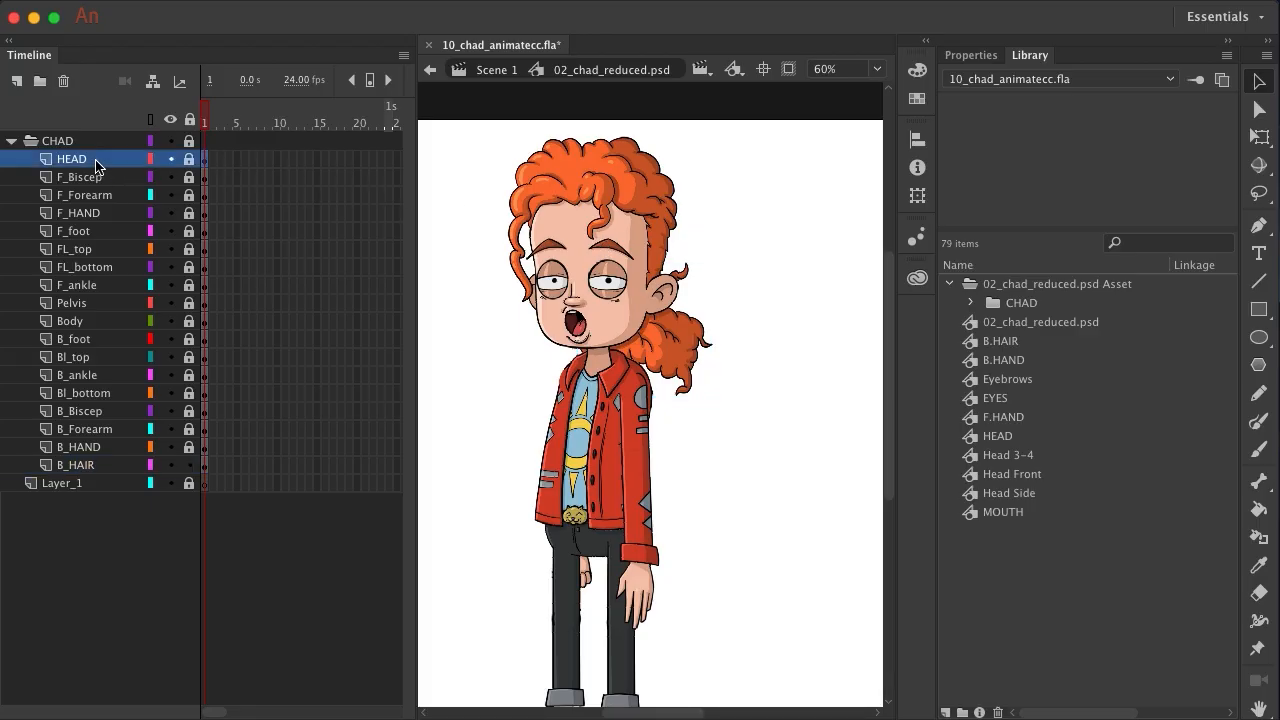
{"action": "left_click", "coordinate": [189, 159]}
Look inside the HEAD symbol, return to Scene 1 and reopen the character symbol
{"action": "left_click", "coordinate": [616, 205]}
{"action": "double_click", "coordinate": [616, 205]}
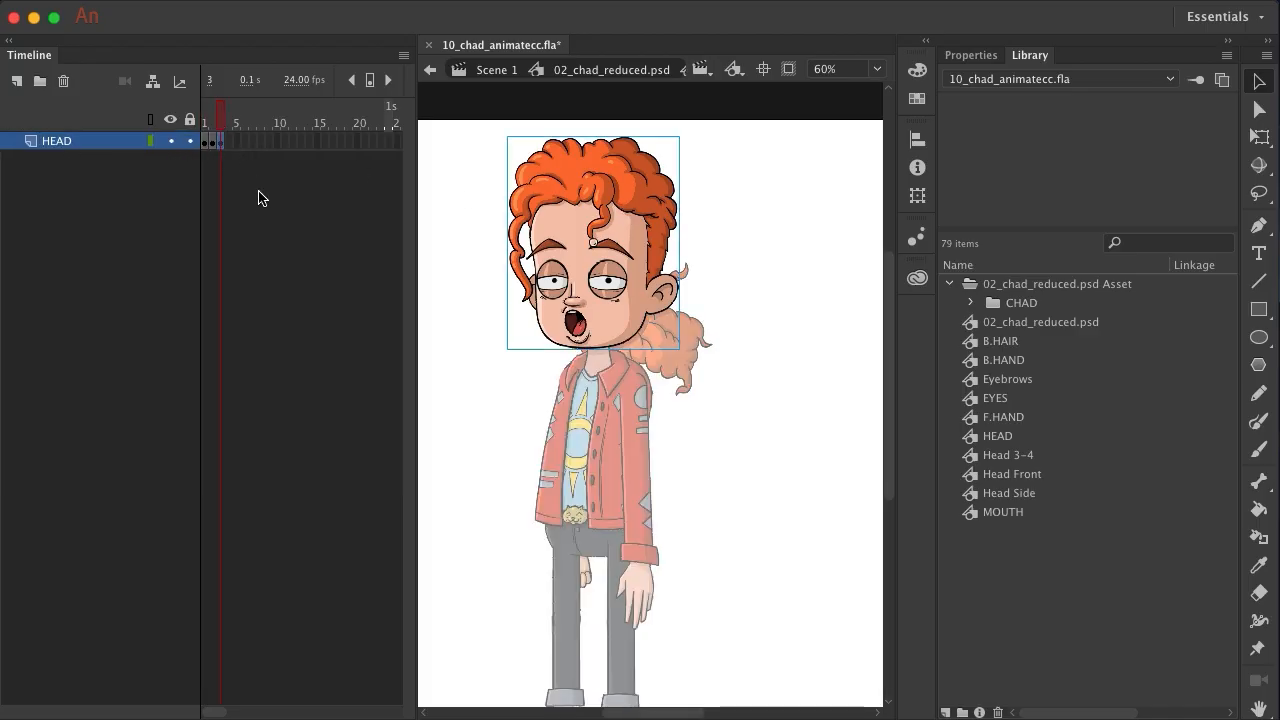
{"action": "left_click", "coordinate": [496, 78]}
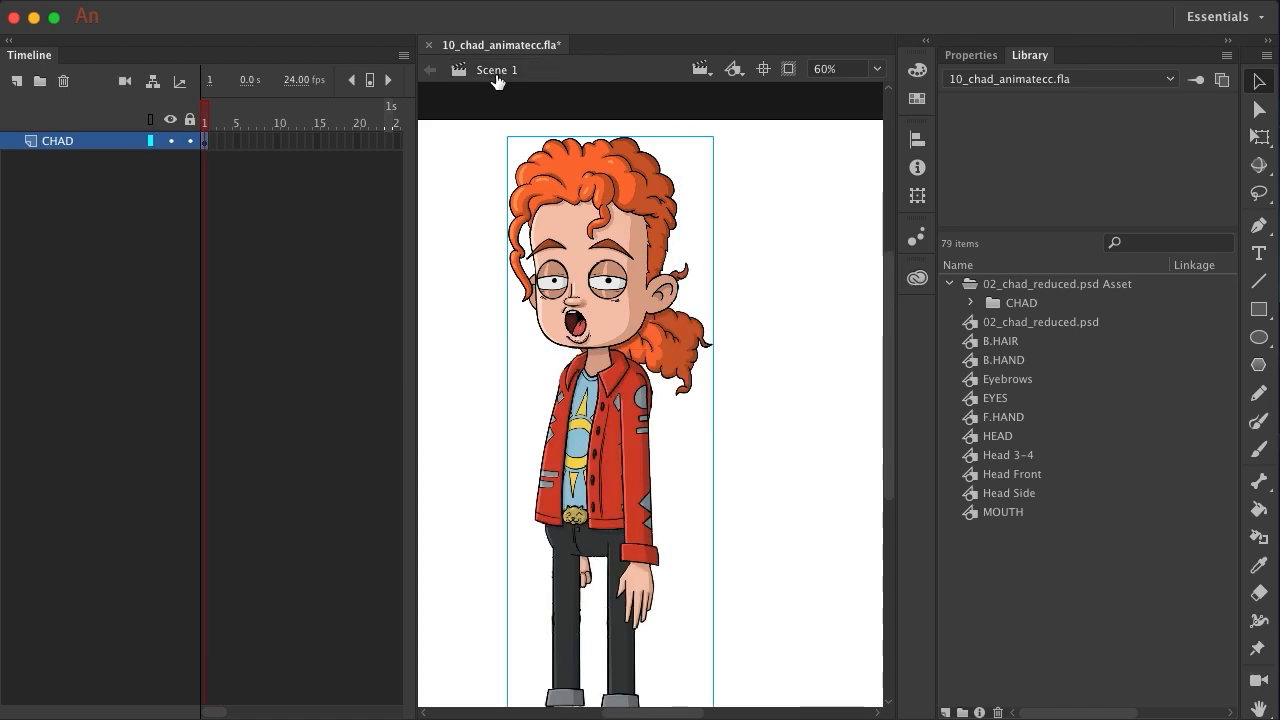
{"action": "left_click", "coordinate": [570, 203]}
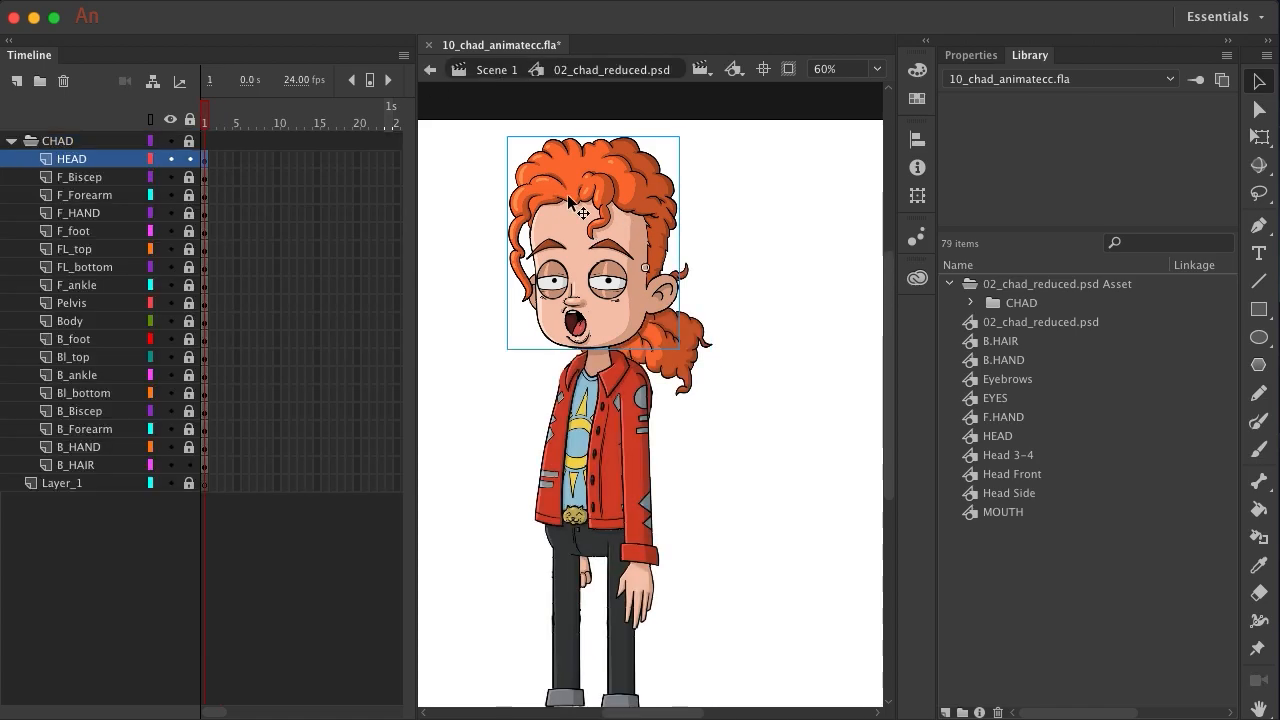
Rename the F_Biscep layer, which holds the front lower sleeve, as F_Forearm
{"action": "left_click", "coordinate": [92, 180]}
{"action": "double_click", "coordinate": [90, 181]}
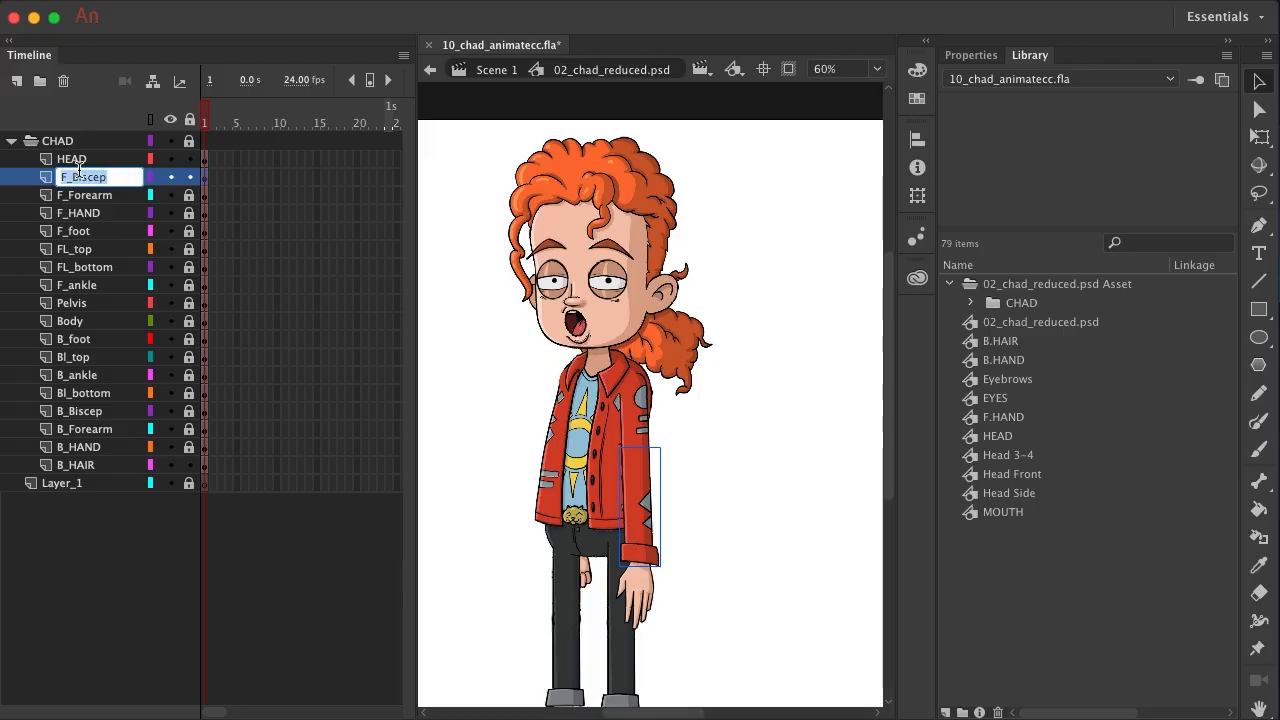
{"action": "type", "text": "F_Forearm"}
{"action": "key", "text": "Return"}
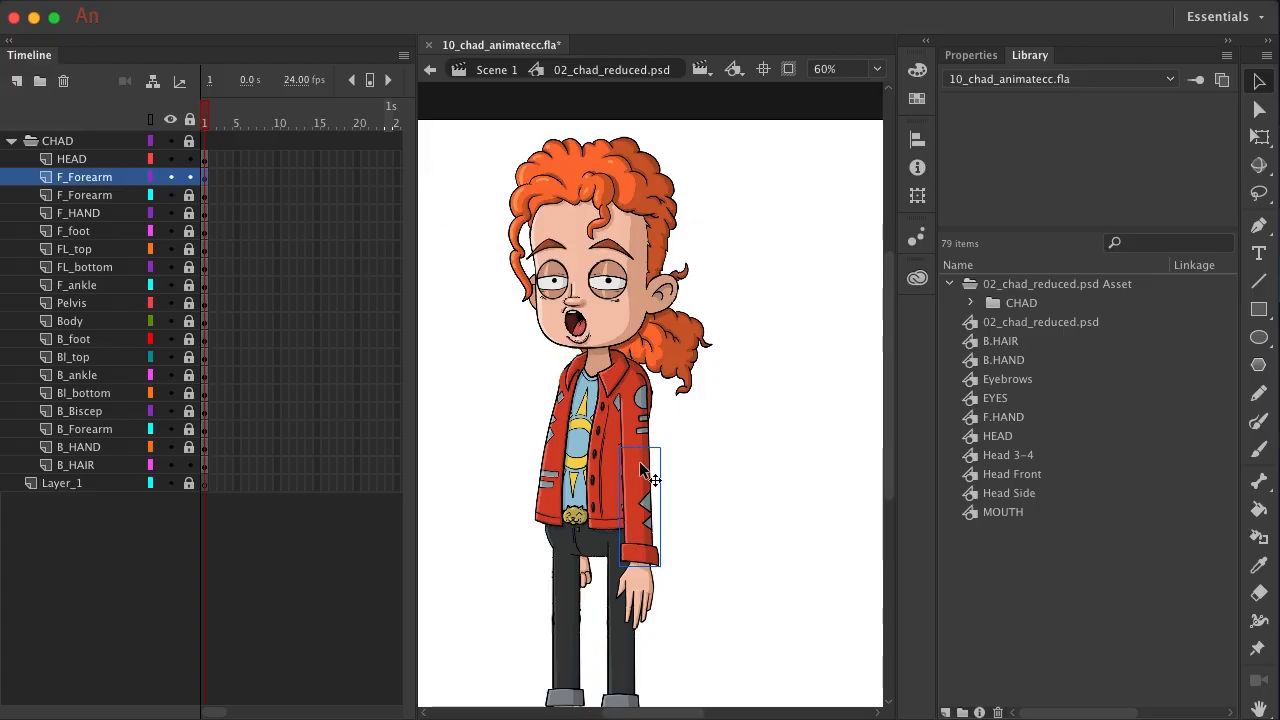
Convert the front lower sleeve artwork to a graphic symbol named F_FOREARM
{"action": "key", "text": "F8"}
{"action": "type", "text": "F-"}
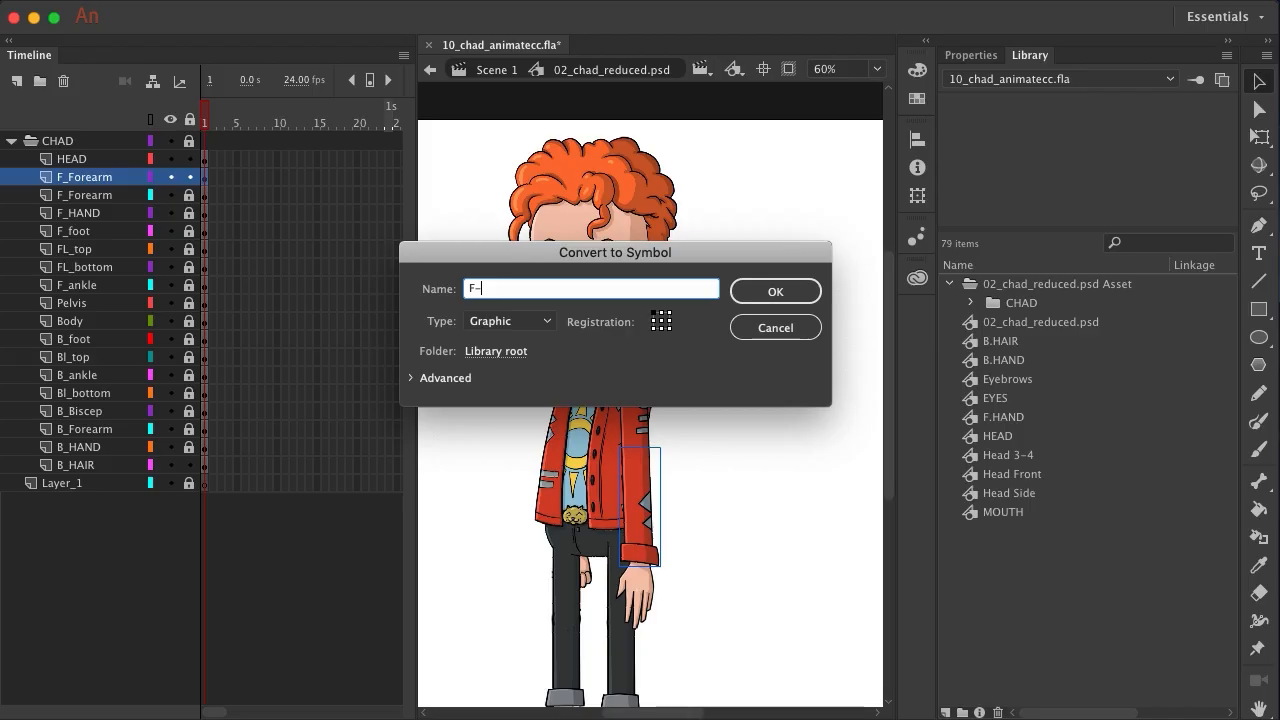
{"action": "type", "text": "FOREARM"}
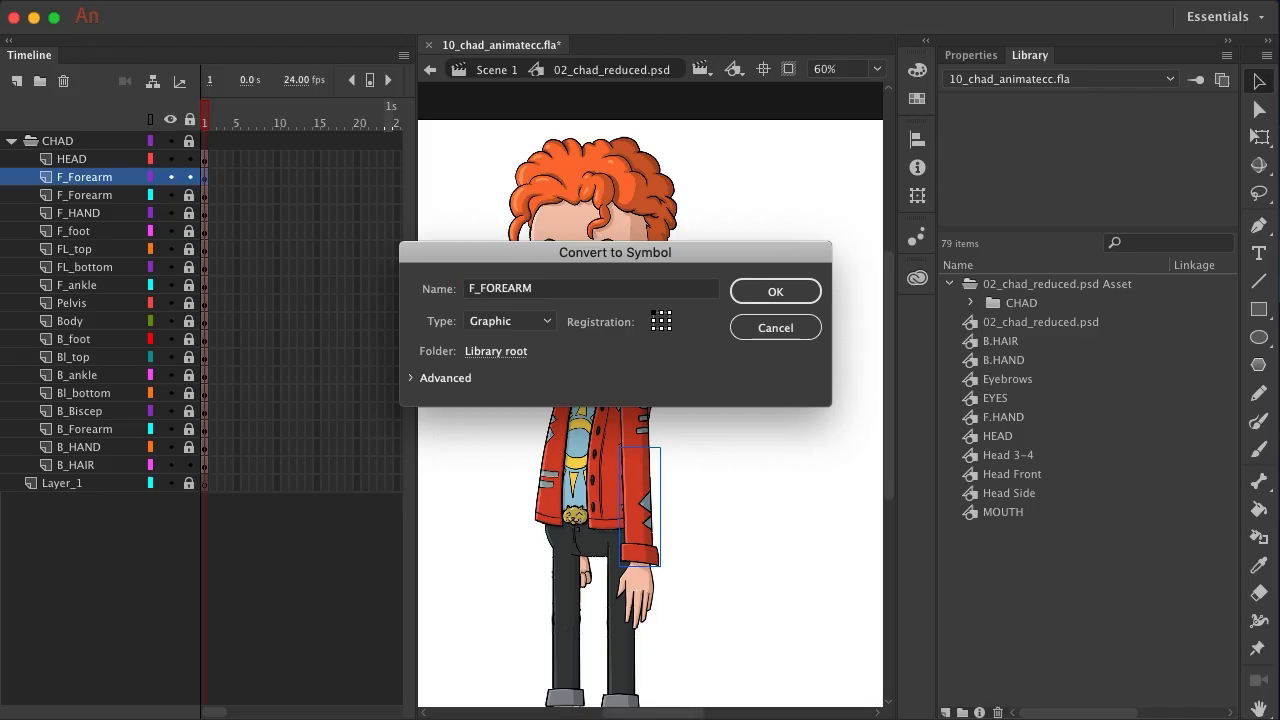
{"action": "key", "text": "Return"}
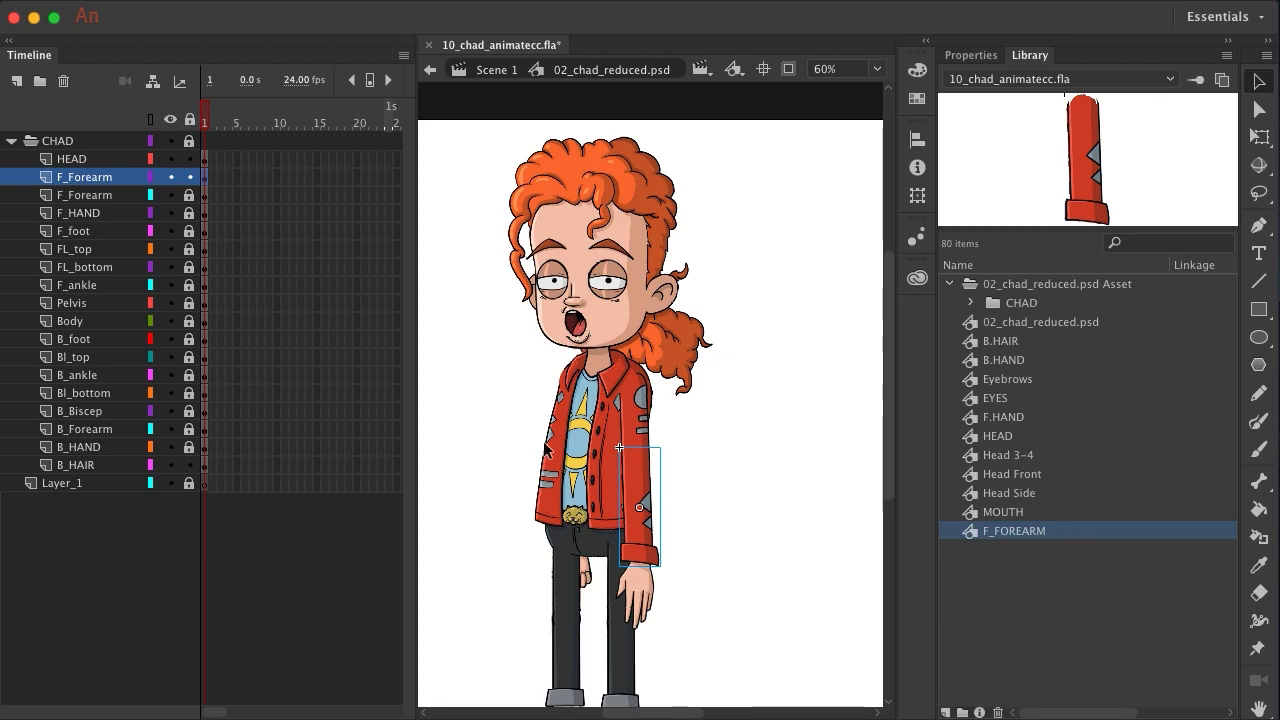
Unlock the second F_Forearm layer, which holds the front upper sleeve, and rename it F_Biscep
{"action": "left_click", "coordinate": [188, 195]}
{"action": "left_click", "coordinate": [82, 197]}
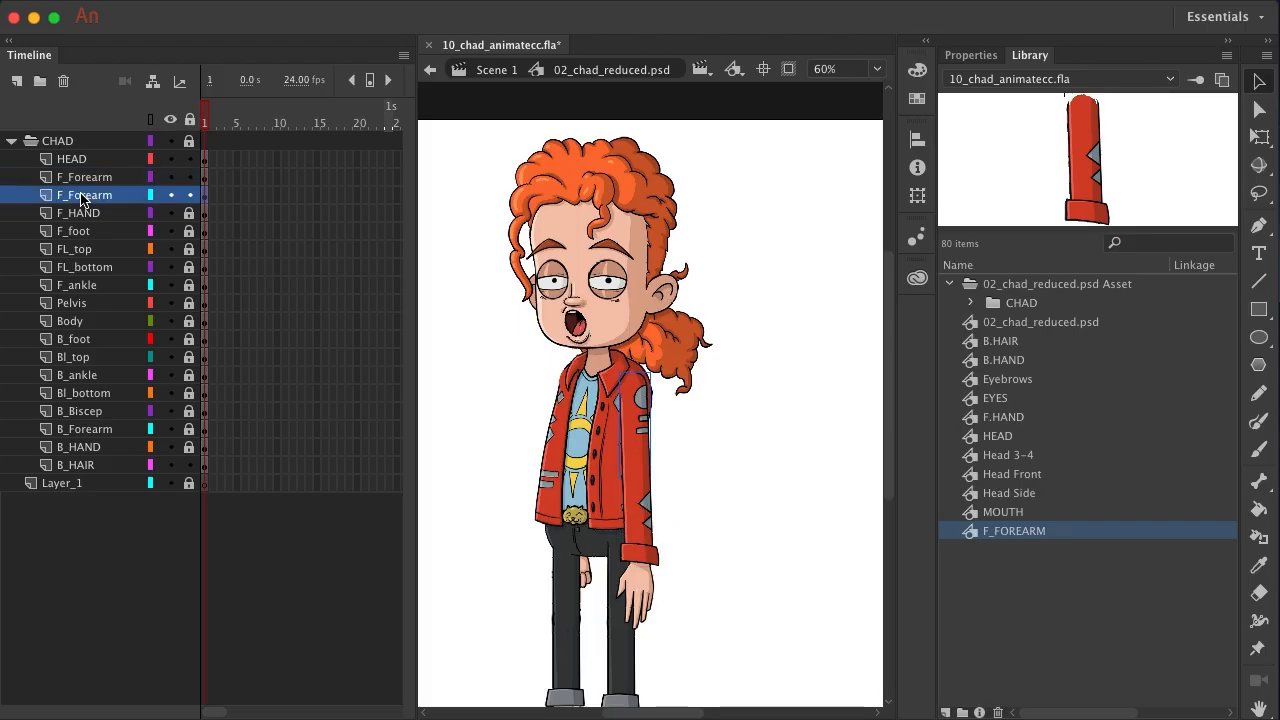
{"action": "double_click", "coordinate": [88, 195]}
{"action": "left_click_drag", "start_coordinate": [122, 193], "coordinate": [76, 197]}
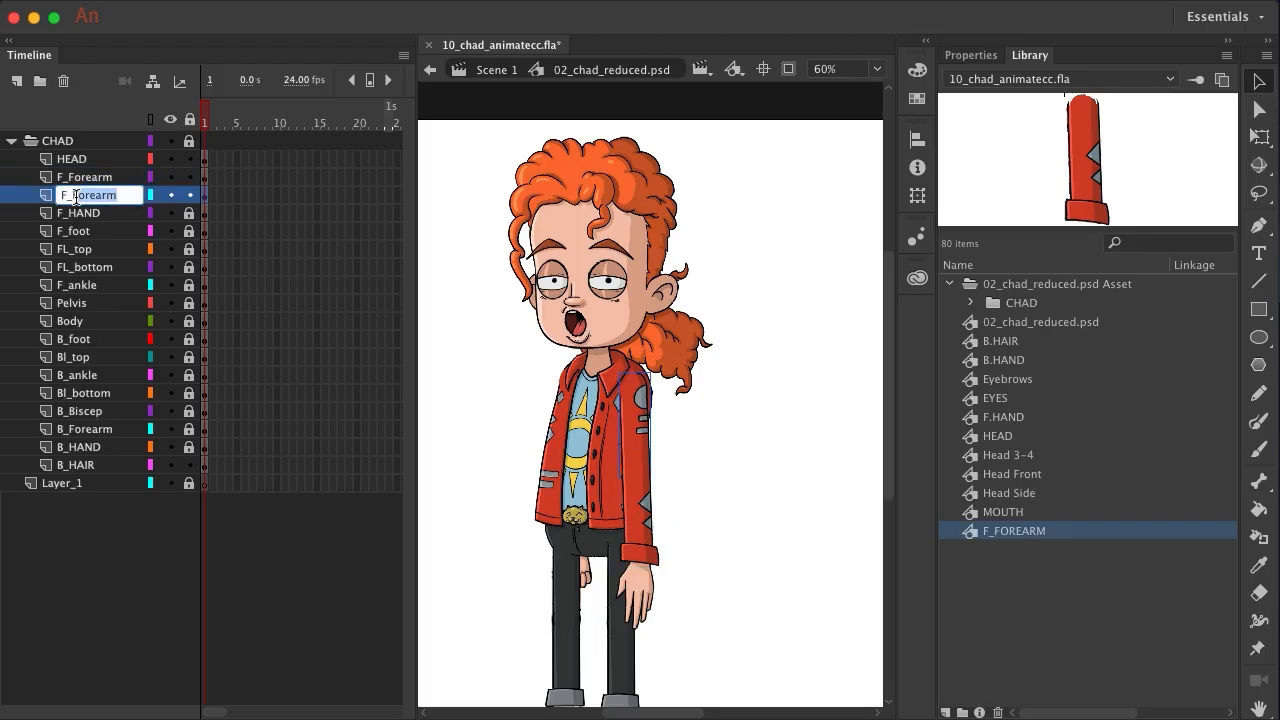
{"action": "type", "text": "Bis"}
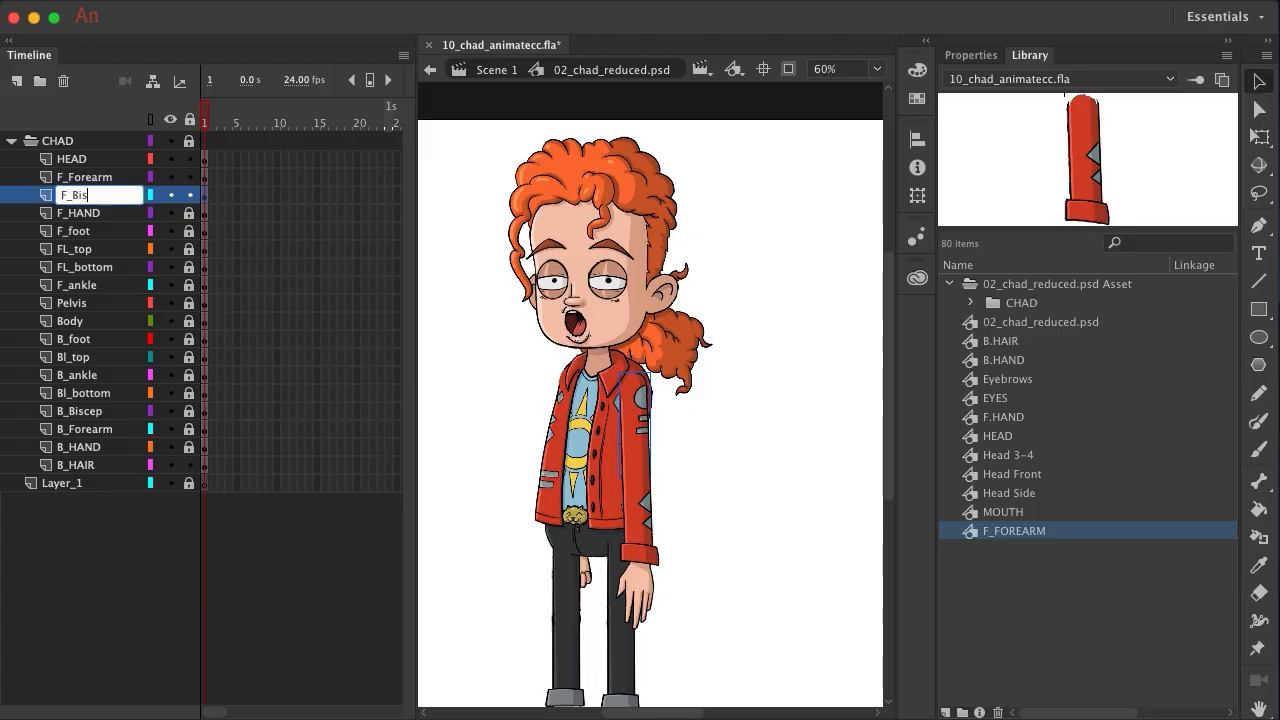
{"action": "type", "text": "cep"}
{"action": "key", "text": "Return"}
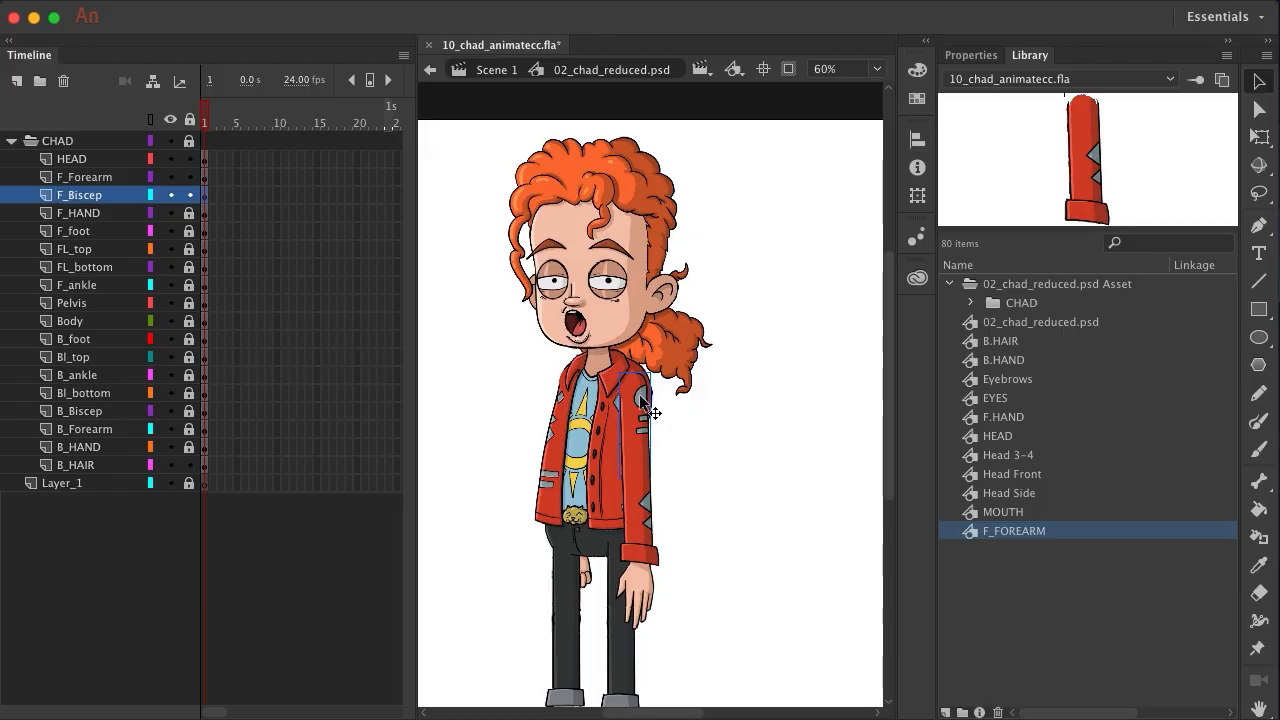
Convert the front upper sleeve artwork to a graphic symbol named F.BISCEP
{"action": "key", "text": "F8"}
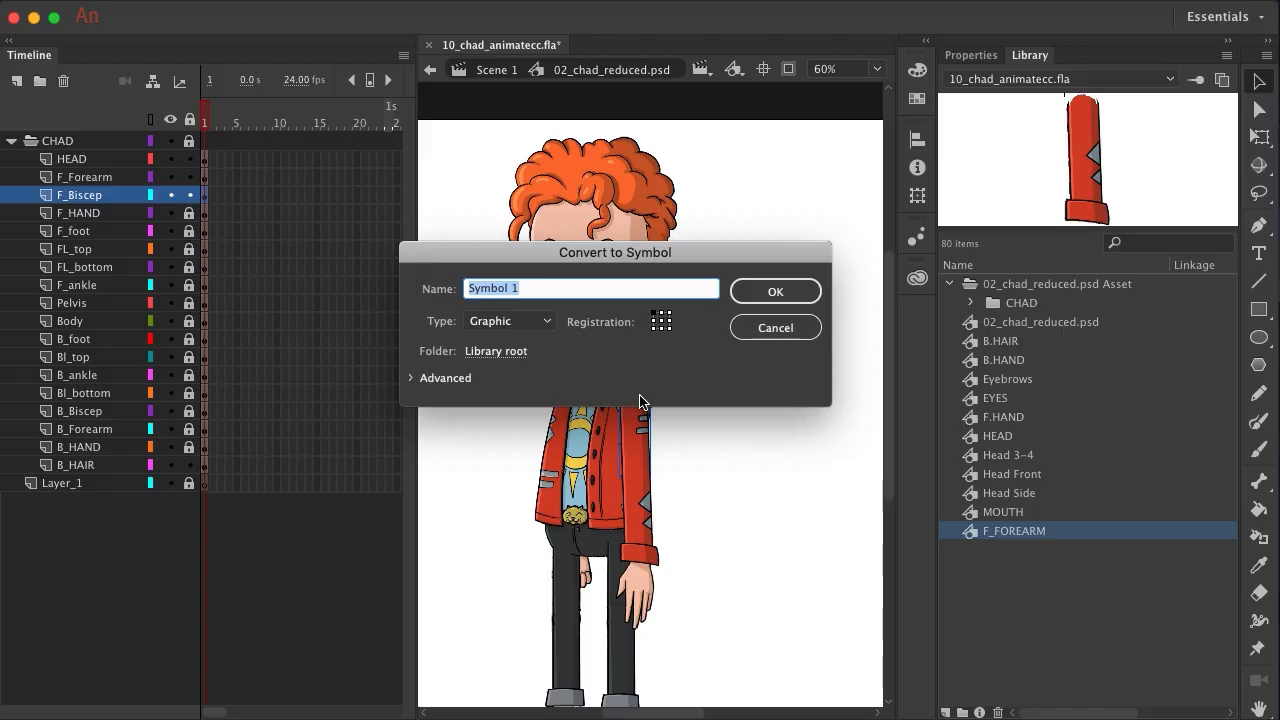
{"action": "type", "text": "F.BISCEP"}
{"action": "key", "text": "Return"}
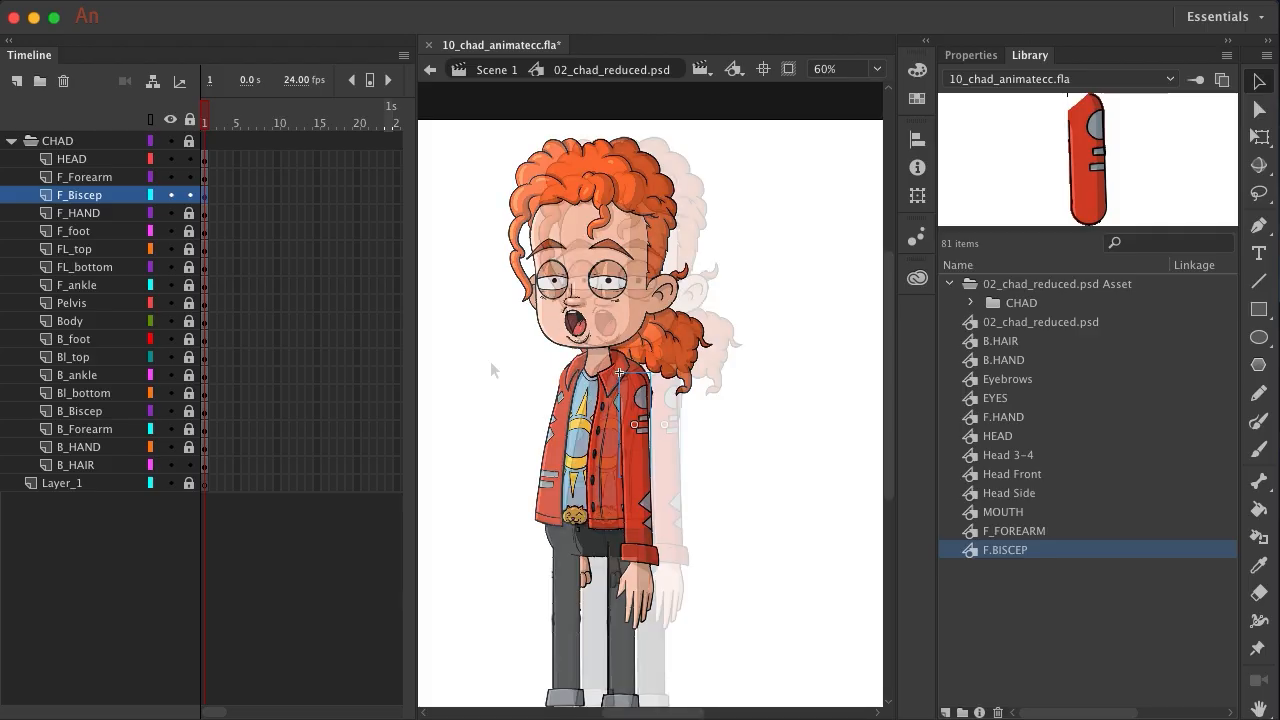
Unlock the F_HAND and F_foot layers and convert the front shoe artwork to a graphic symbol named F.Foot
{"action": "left_click", "coordinate": [188, 214]}
{"action": "left_click", "coordinate": [113, 222]}
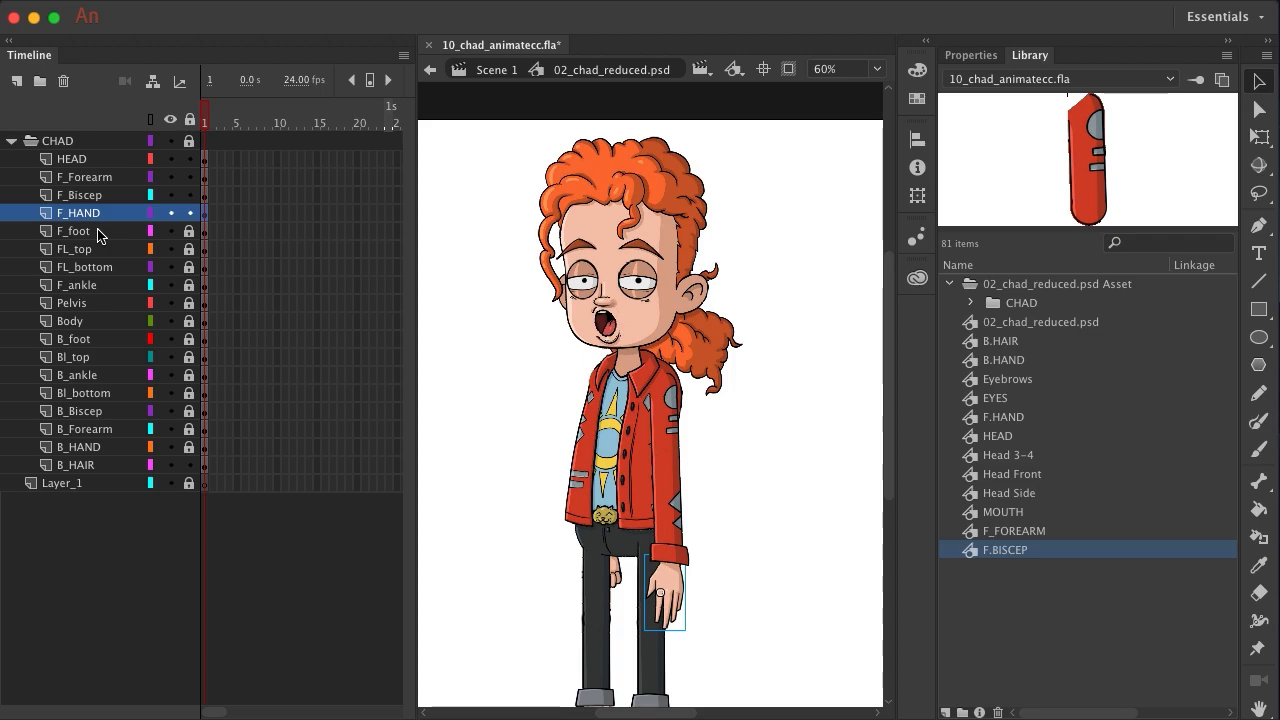
{"action": "left_click", "coordinate": [100, 233]}
{"action": "scroll", "coordinate": [585, 323], "scroll_direction": "down", "scroll_amount": 3}
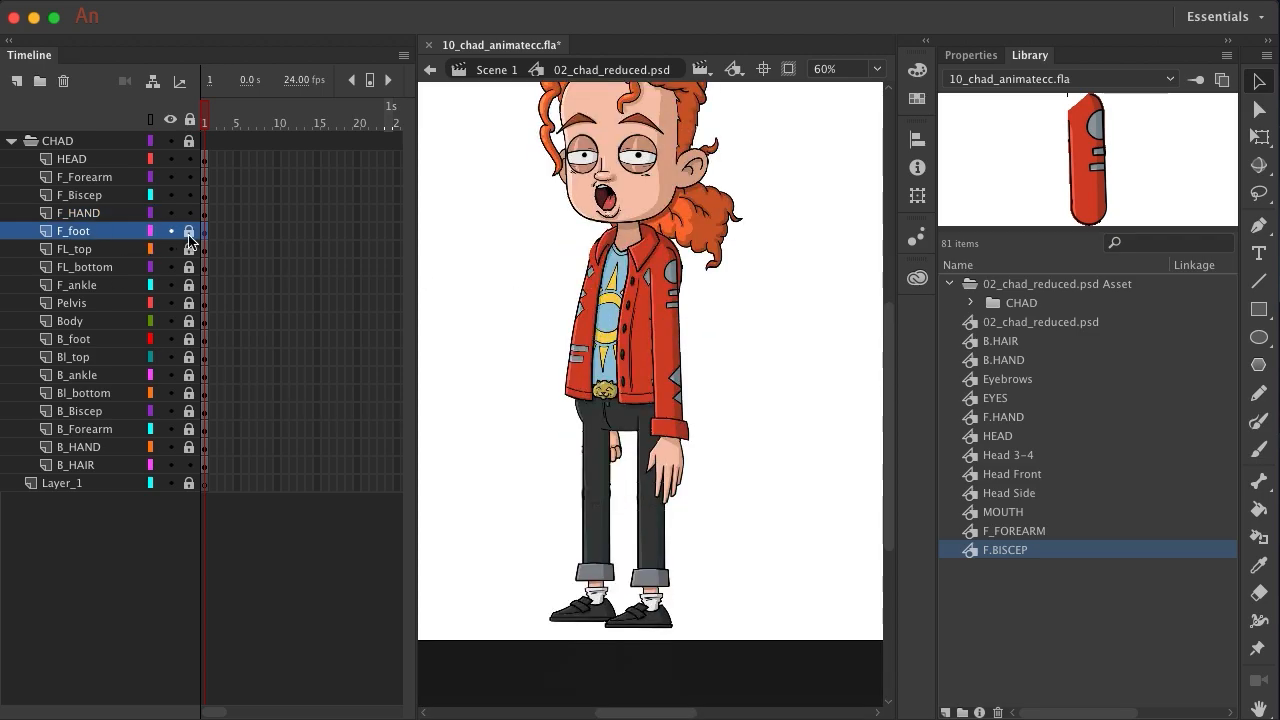
{"action": "left_click", "coordinate": [205, 233]}
{"action": "key", "text": "F8"}
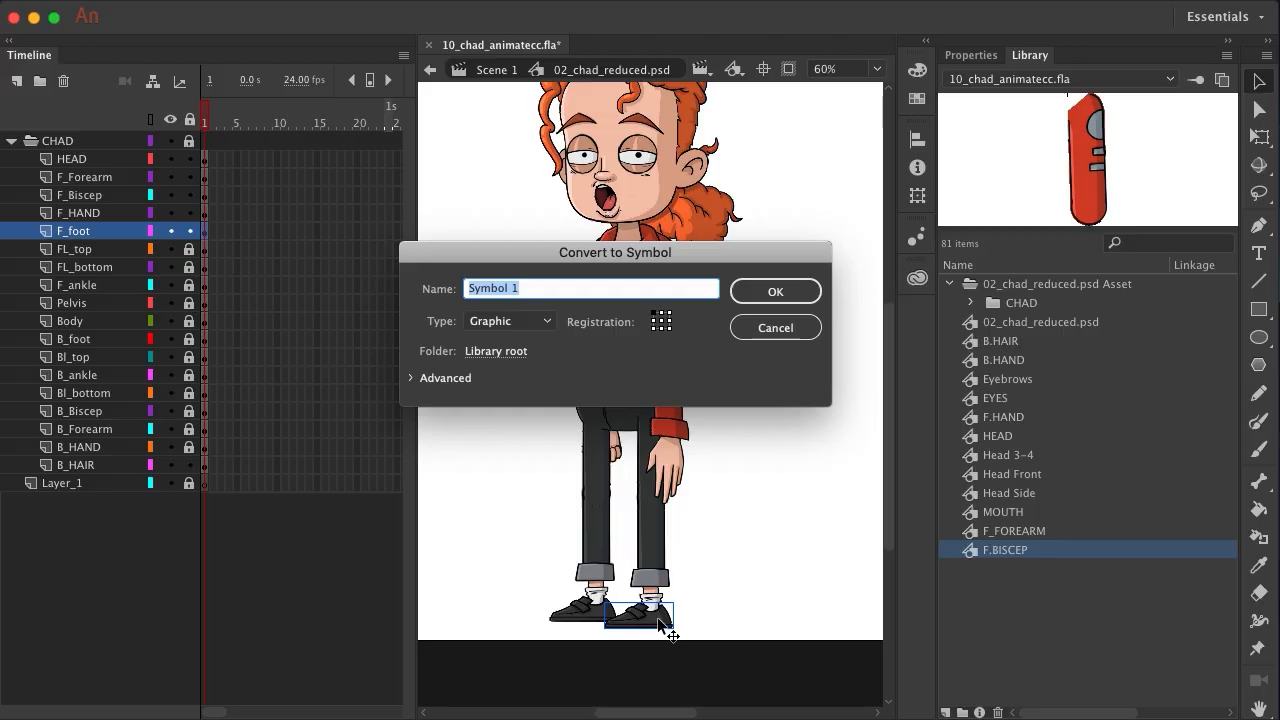
{"action": "type", "text": "F.Foot"}
{"action": "key", "text": "Return"}
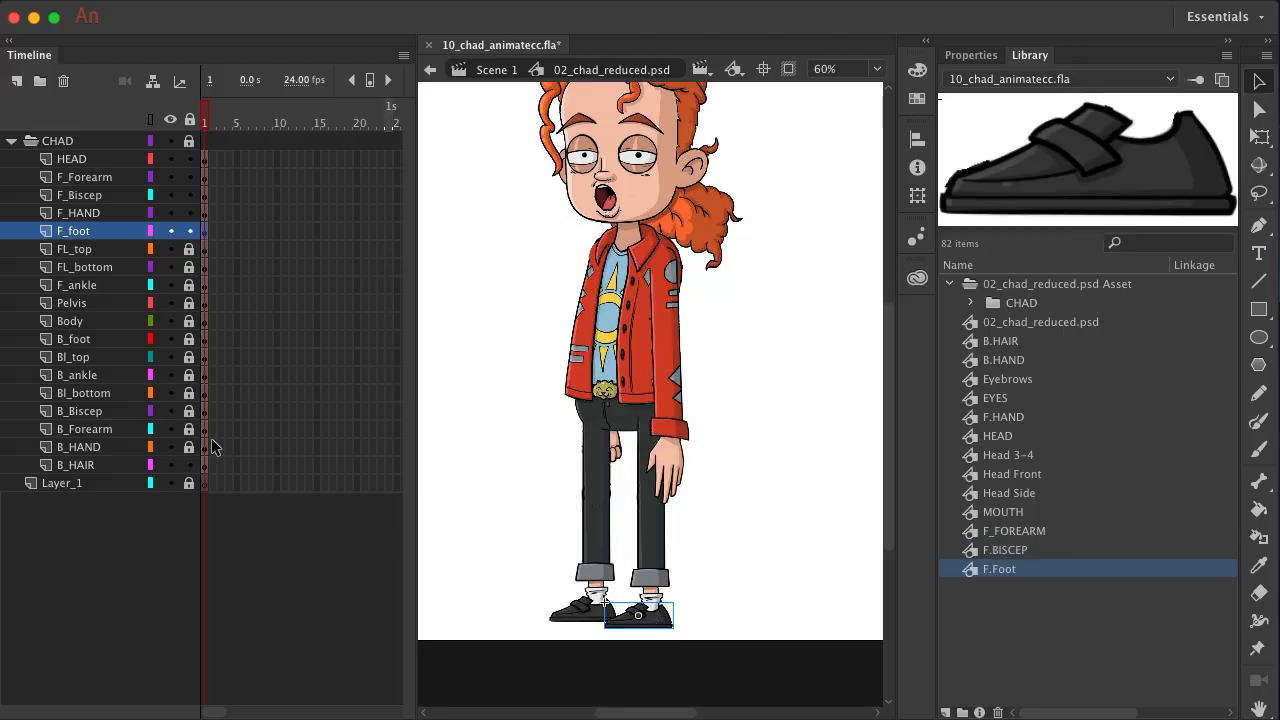
Unlock the FL_top layer, which holds the front upper leg, and rename it F_Thigh
{"action": "left_click", "coordinate": [70, 248]}
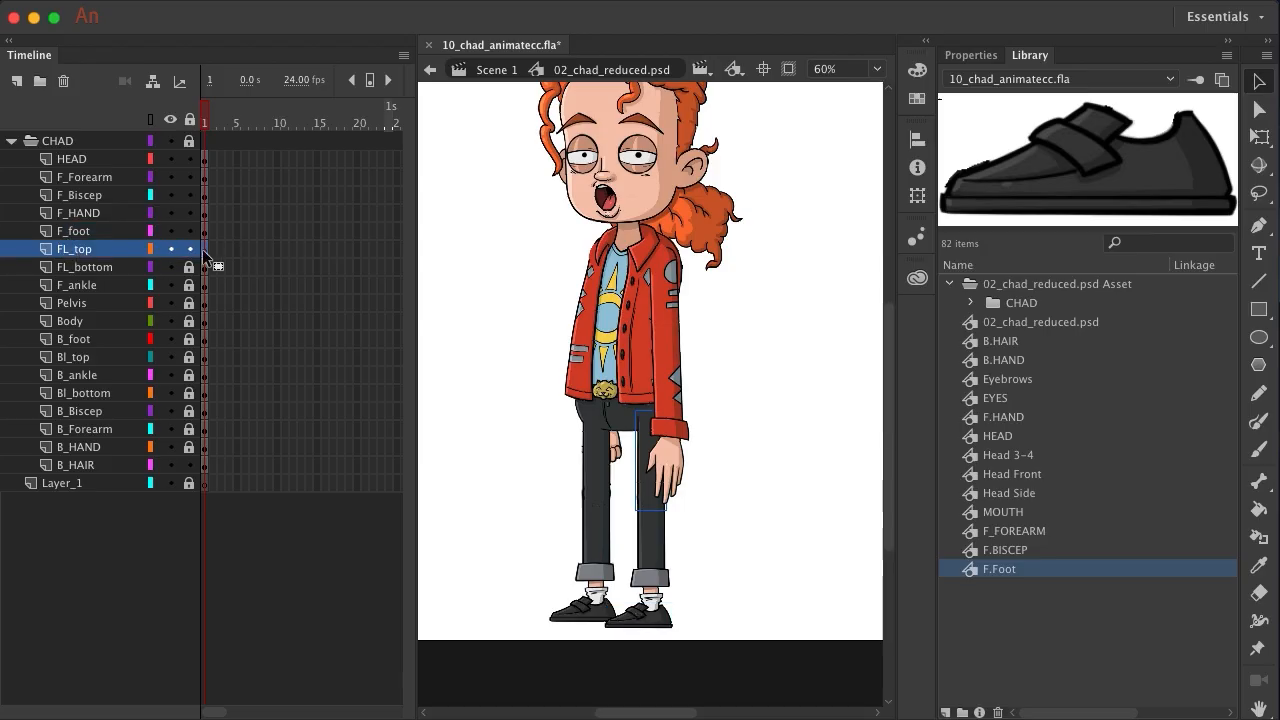
{"action": "double_click", "coordinate": [100, 250]}
{"action": "left_click", "coordinate": [98, 249]}
{"action": "left_click_drag", "start_coordinate": [98, 249], "coordinate": [61, 249]}
{"action": "type", "text": "F_Thigh"}
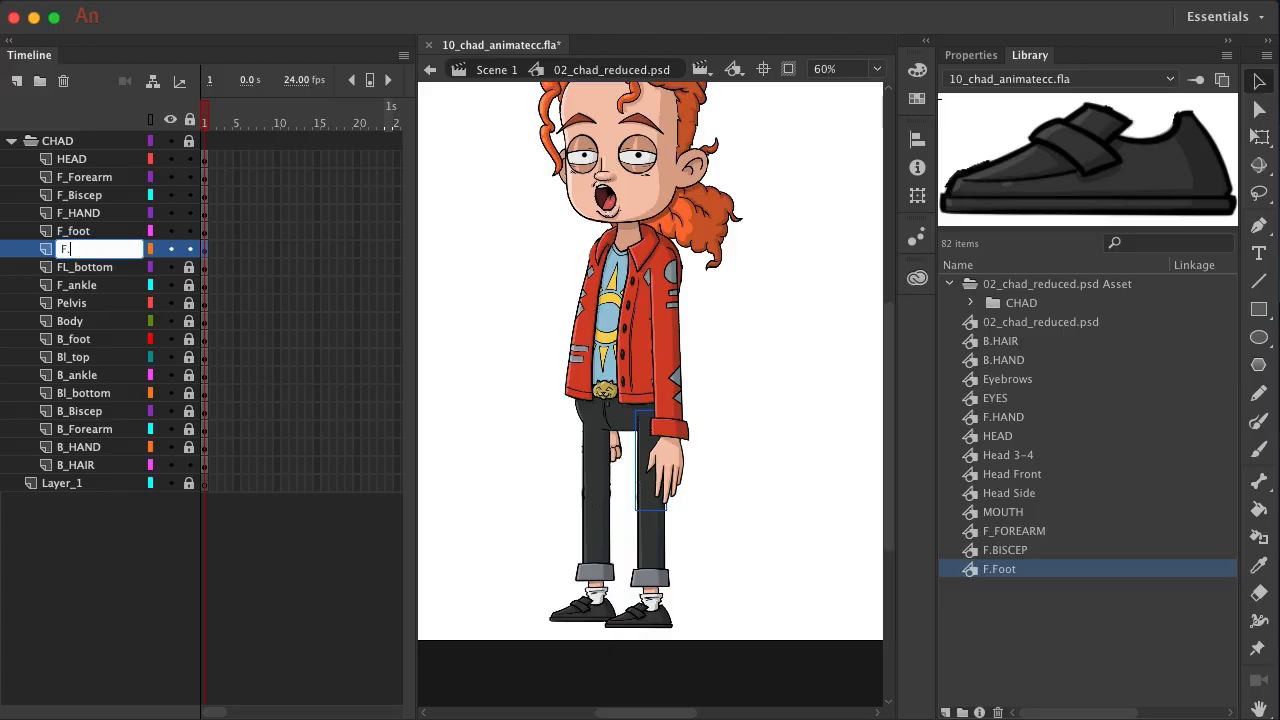
{"action": "key", "text": "Return"}
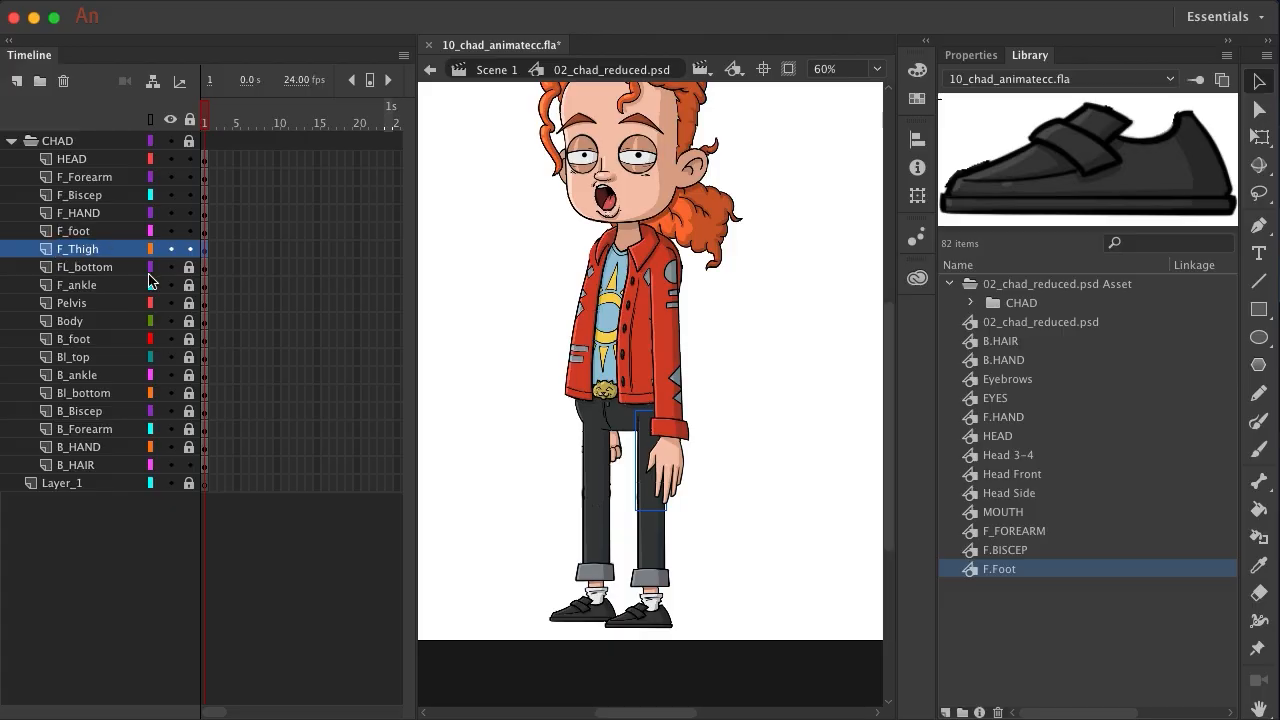
Convert the front upper leg artwork to a graphic symbol named F.THIGH
{"action": "left_click", "coordinate": [650, 508]}
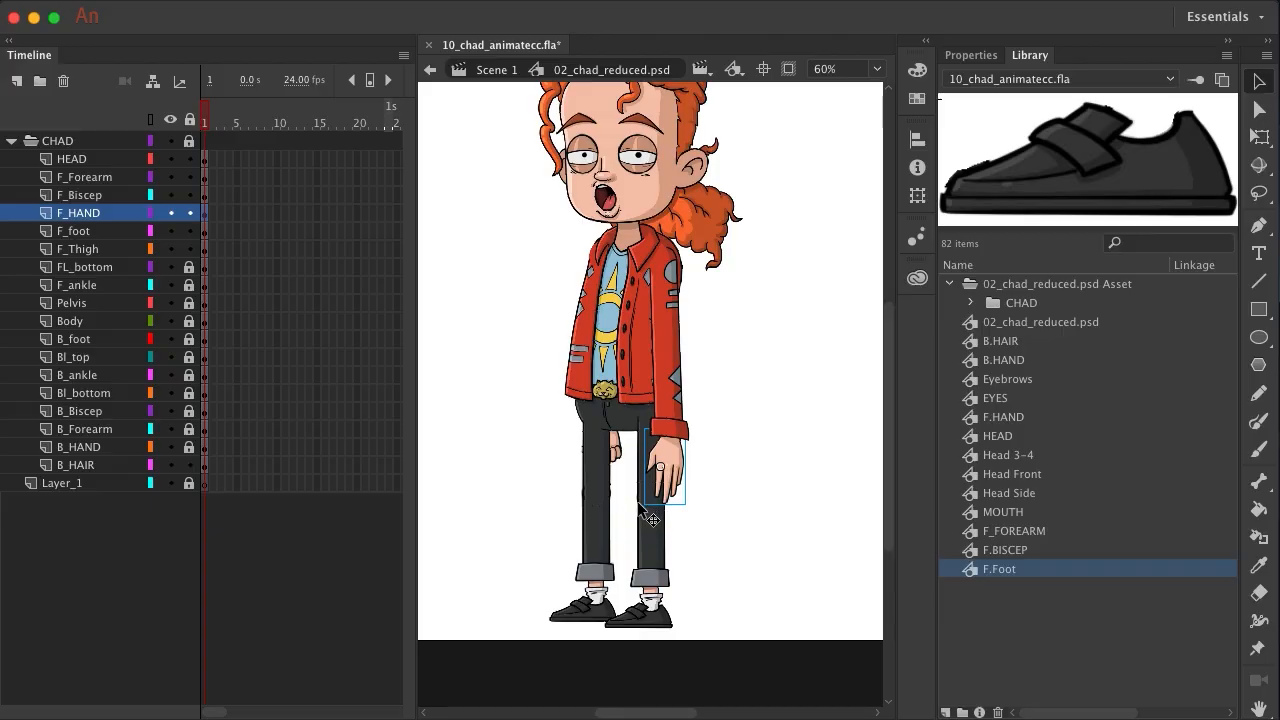
{"action": "left_click", "coordinate": [638, 508]}
{"action": "key", "text": "F8"}
{"action": "type", "text": "F"}
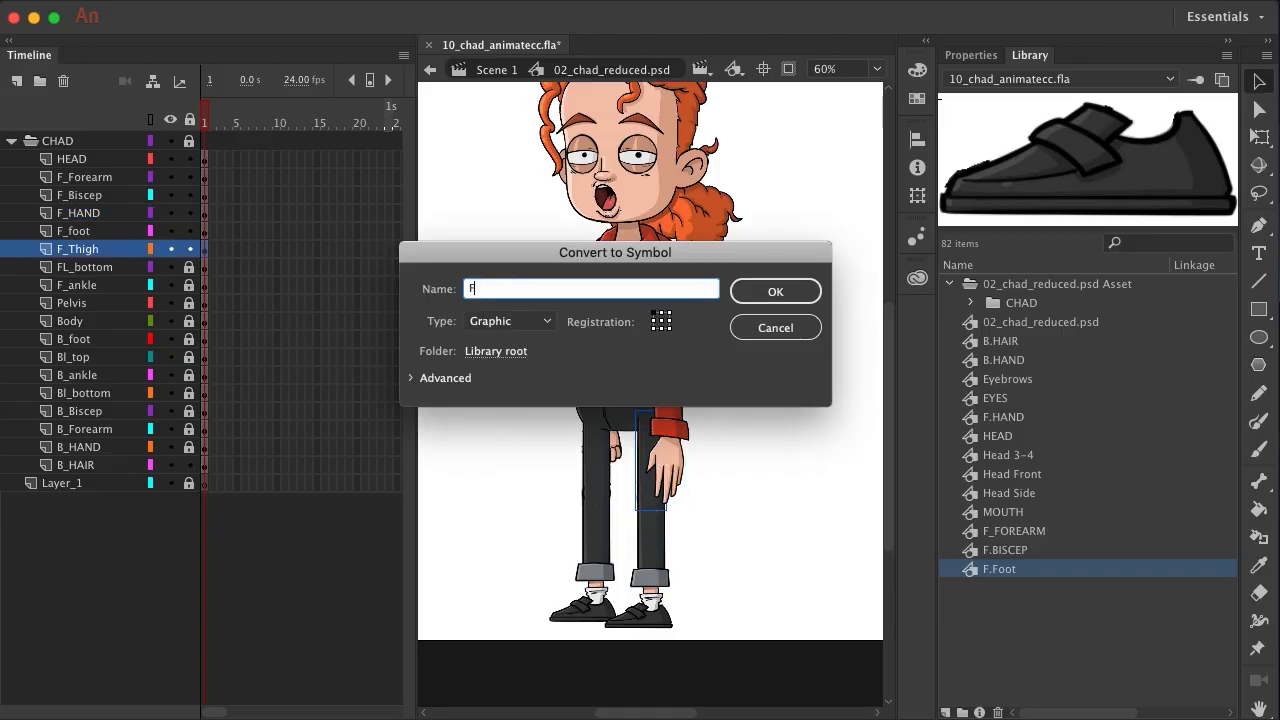
{"action": "type", "text": ".Thig"}
{"action": "key", "text": "BackSpace"}
{"action": "key", "text": "BackSpace"}
{"action": "key", "text": "BackSpace"}
{"action": "type", "text": "HIGH"}
{"action": "key", "text": "Return"}
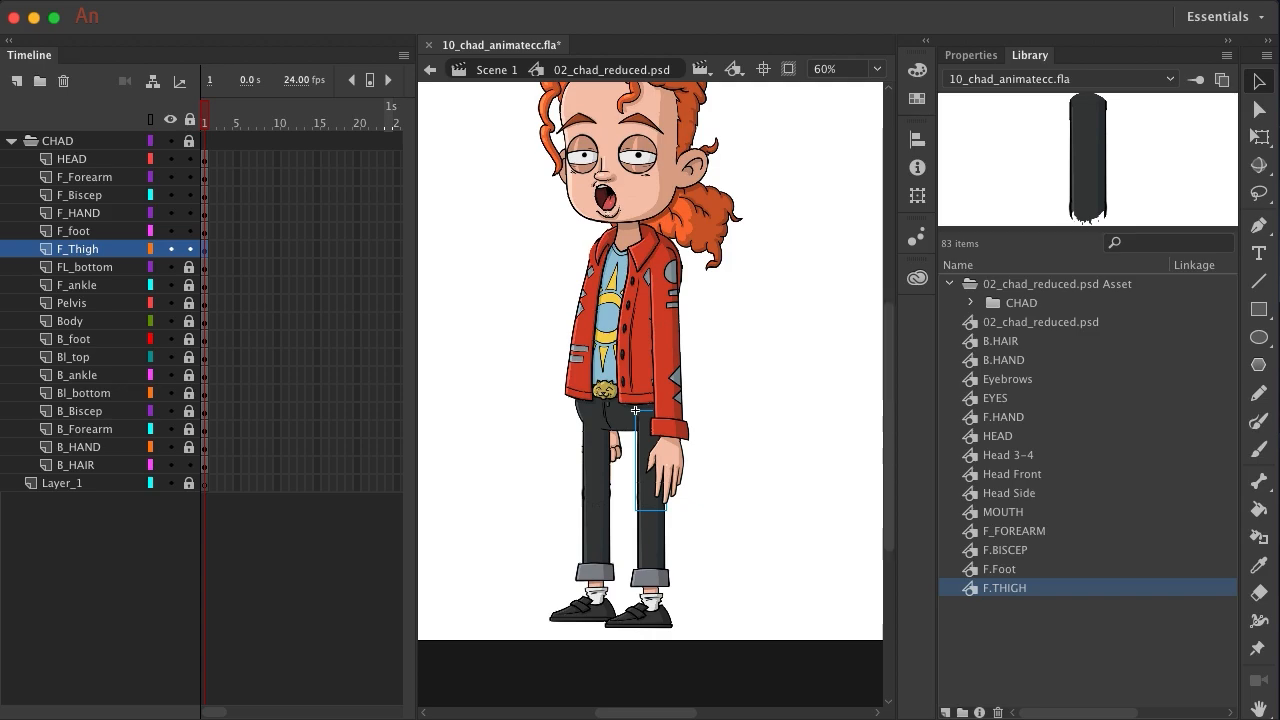
Rename the FL_bottom layer, which holds the front lower leg, as FL_Calf
{"action": "left_click", "coordinate": [82, 268]}
{"action": "double_click", "coordinate": [96, 268]}
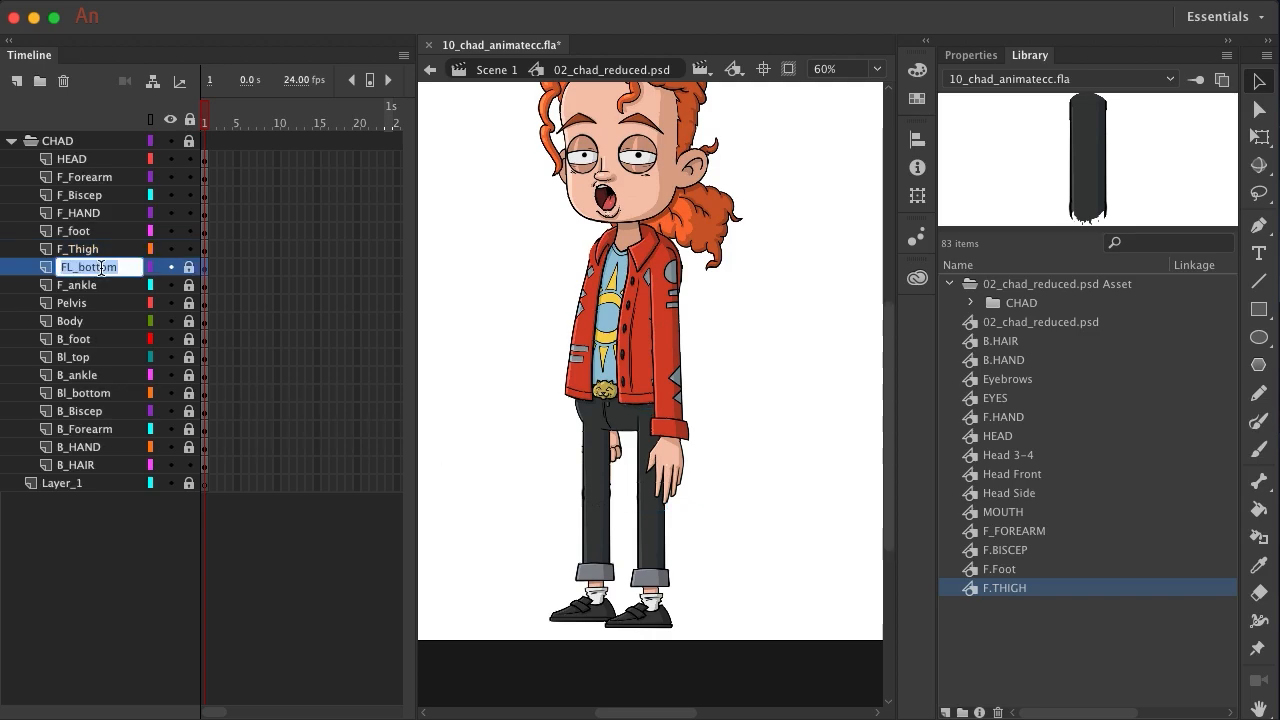
{"action": "left_click", "coordinate": [106, 266]}
{"action": "left_click_drag", "start_coordinate": [117, 266], "coordinate": [81, 266]}
{"action": "type", "text": "Calf"}
{"action": "key", "text": "Return"}
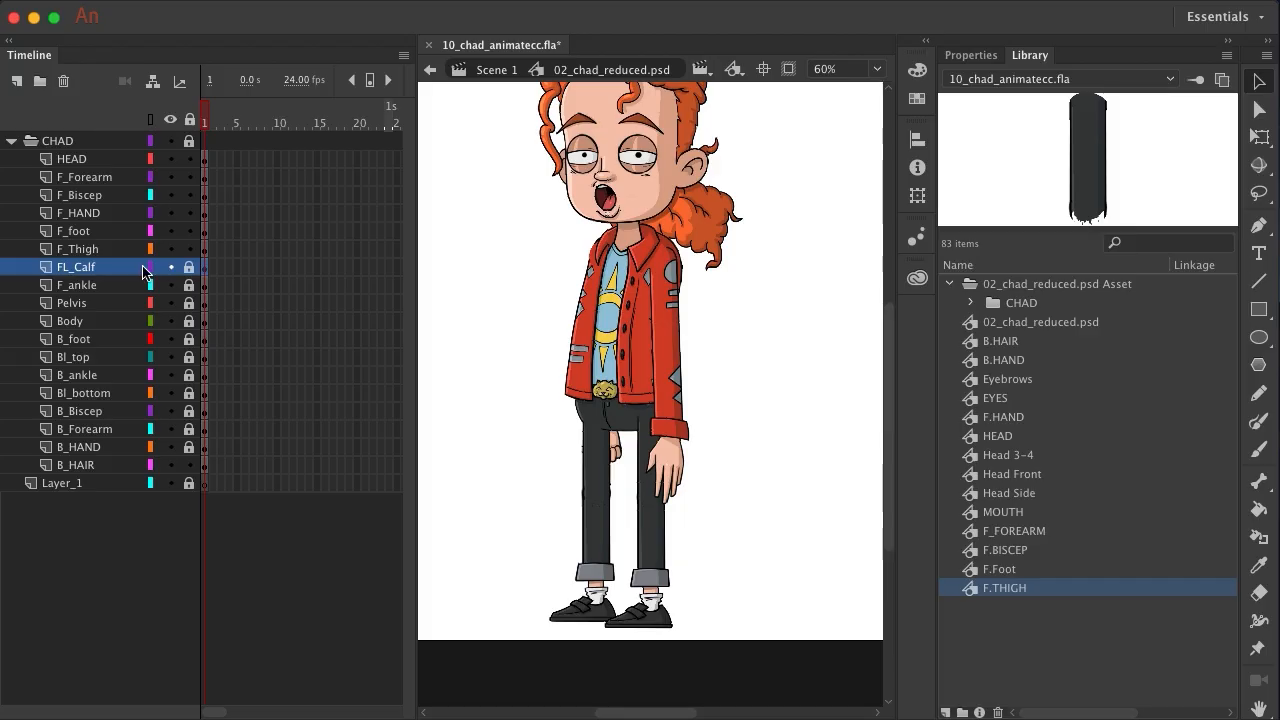
Unlock the front lower leg layer and convert its artwork to a graphic symbol named F.CALF
{"action": "left_click", "coordinate": [204, 266]}
{"action": "key", "text": "F8"}
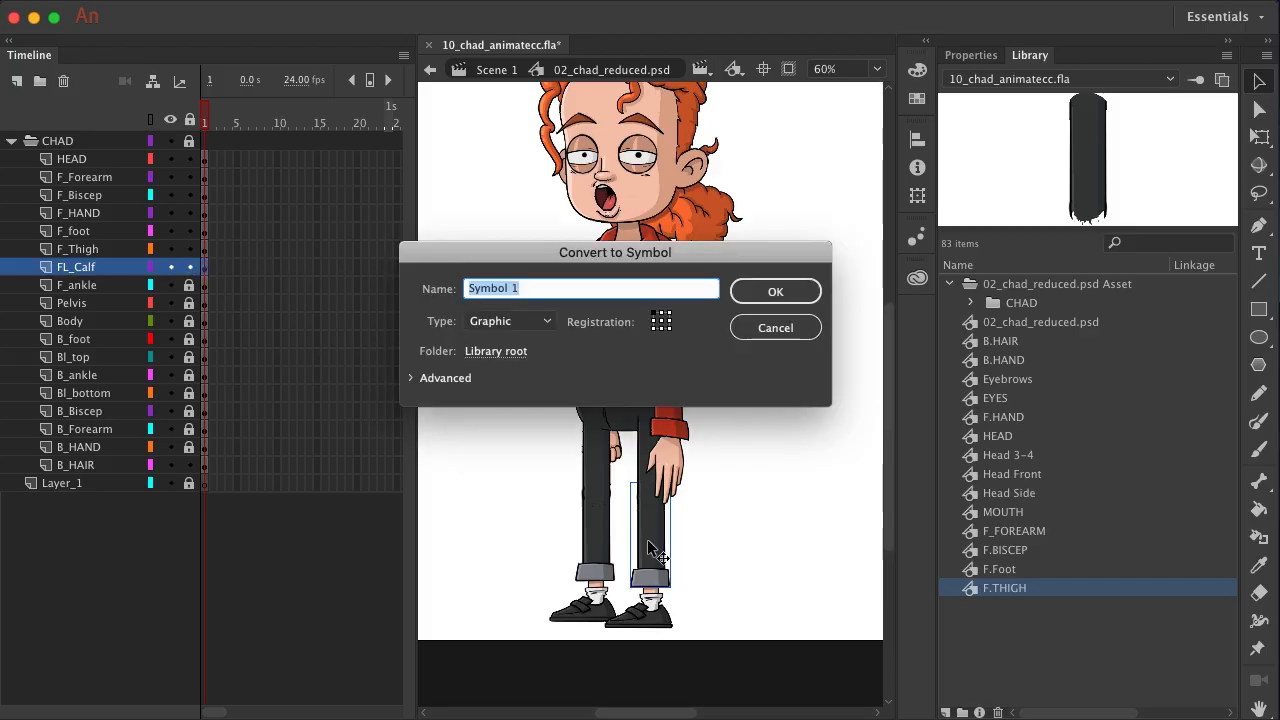
{"action": "type", "text": "F"}
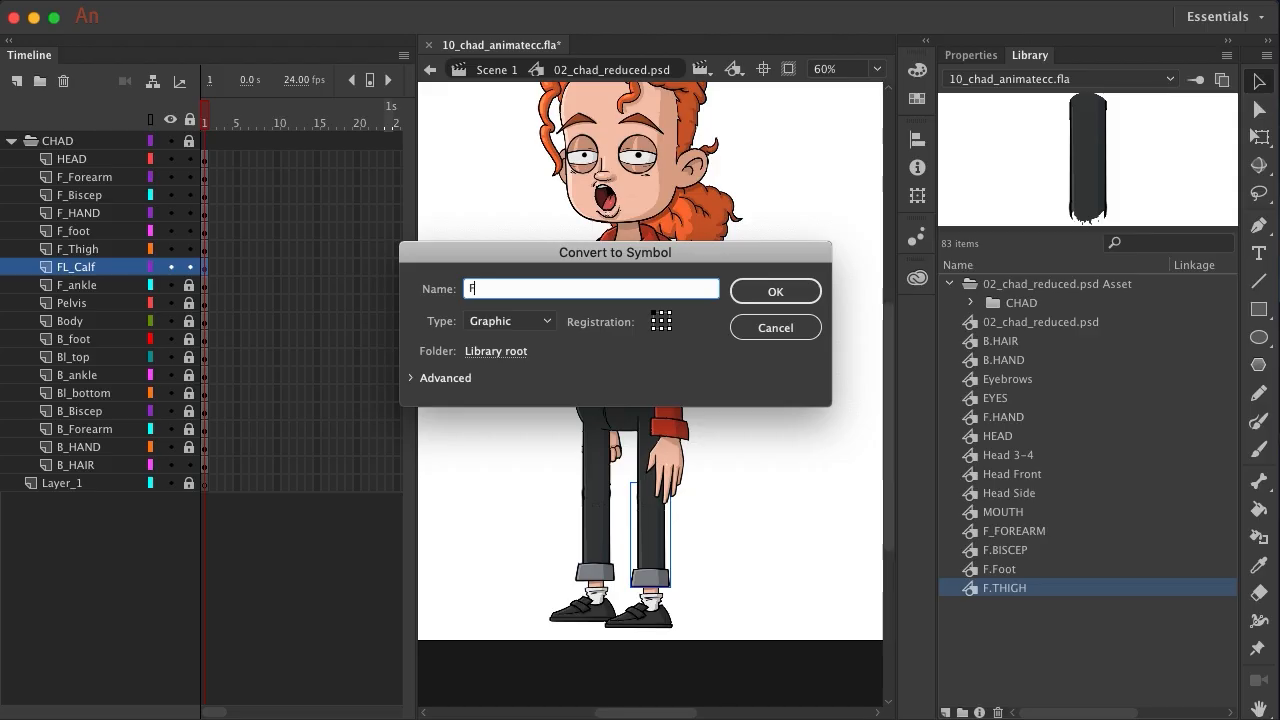
{"action": "type", "text": ".CALF"}
{"action": "key", "text": "Return"}
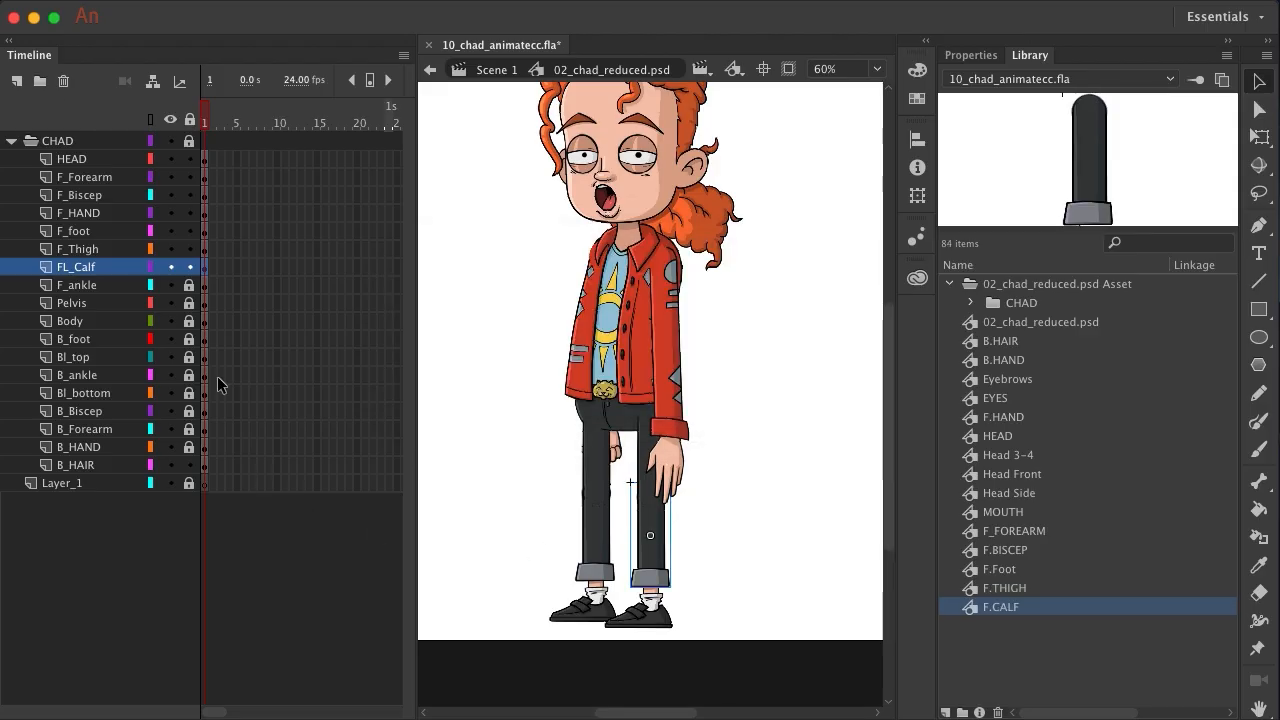
Remove the extra L from the FL_Calf layer name so it reads F_Calf
{"action": "double_click", "coordinate": [76, 267]}
{"action": "left_click", "coordinate": [71, 268]}
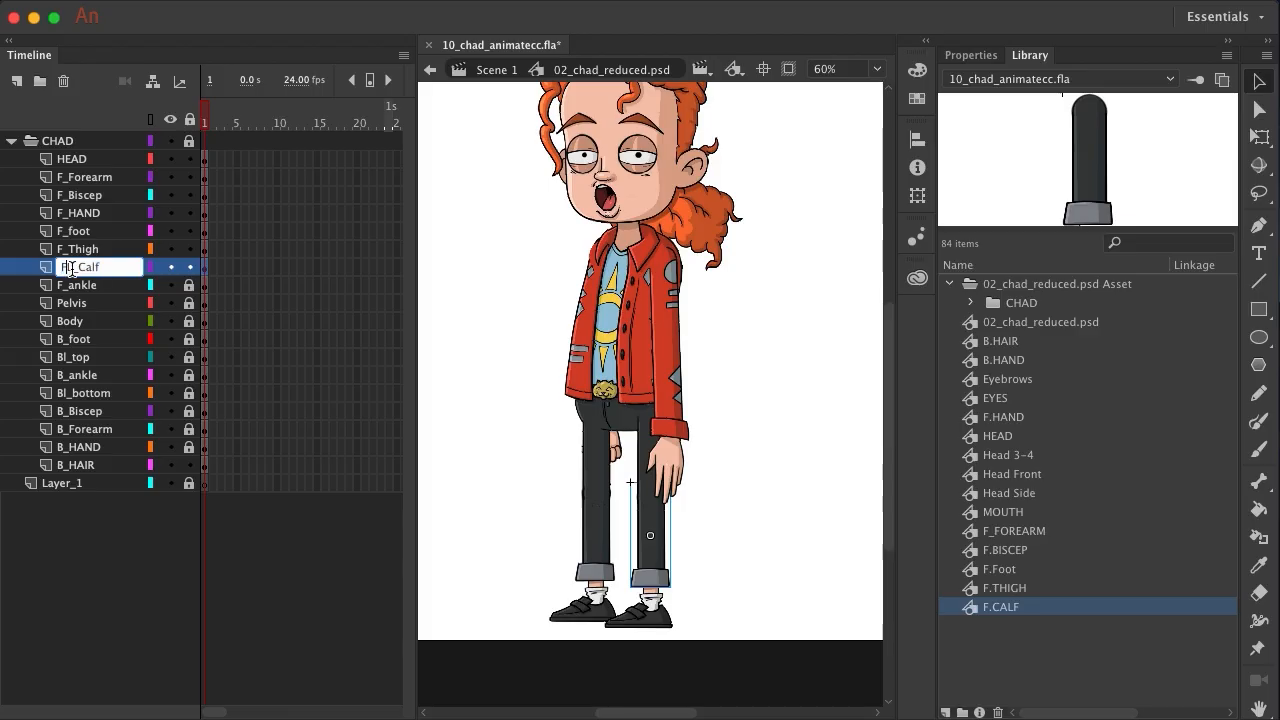
{"action": "key", "text": "Delete"}
{"action": "key", "text": "Return"}
Unlock the F_ankle layer and convert the front ankle and sock artwork to a graphic symbol named F.ANKLE
{"action": "left_click", "coordinate": [90, 287]}
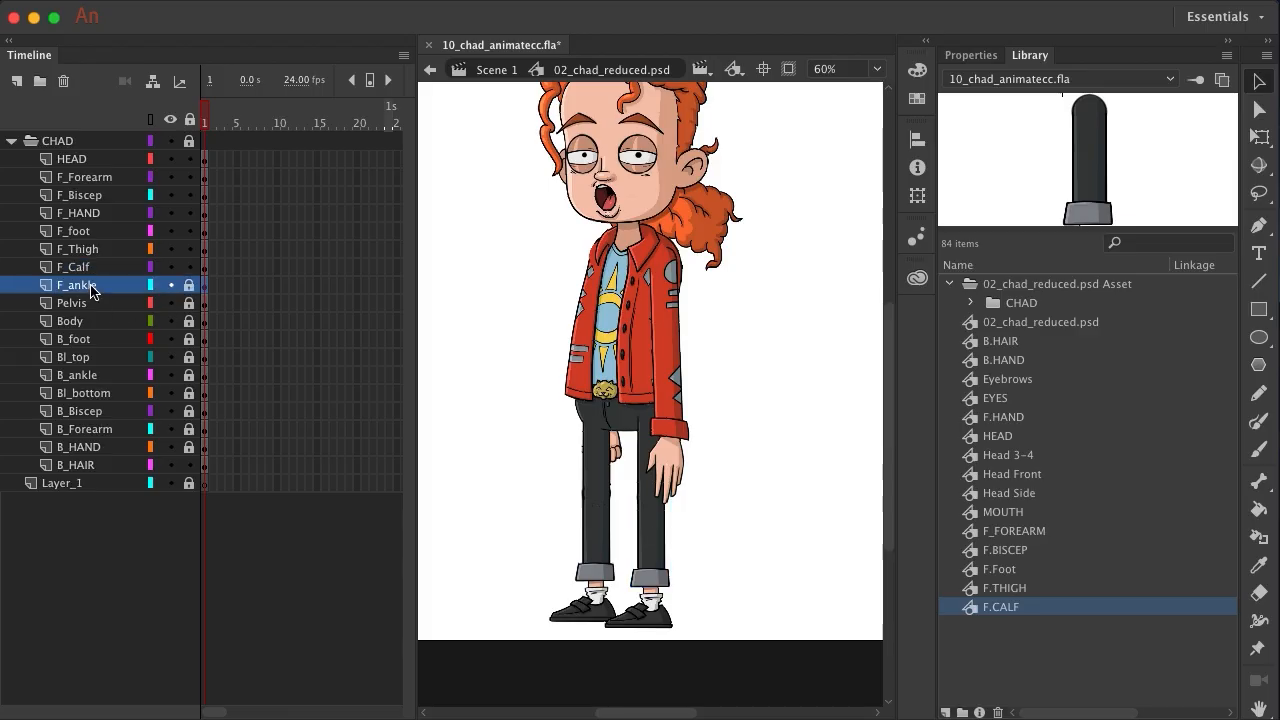
{"action": "left_click", "coordinate": [189, 285]}
{"action": "key", "text": "F8"}
{"action": "type", "text": "F."}
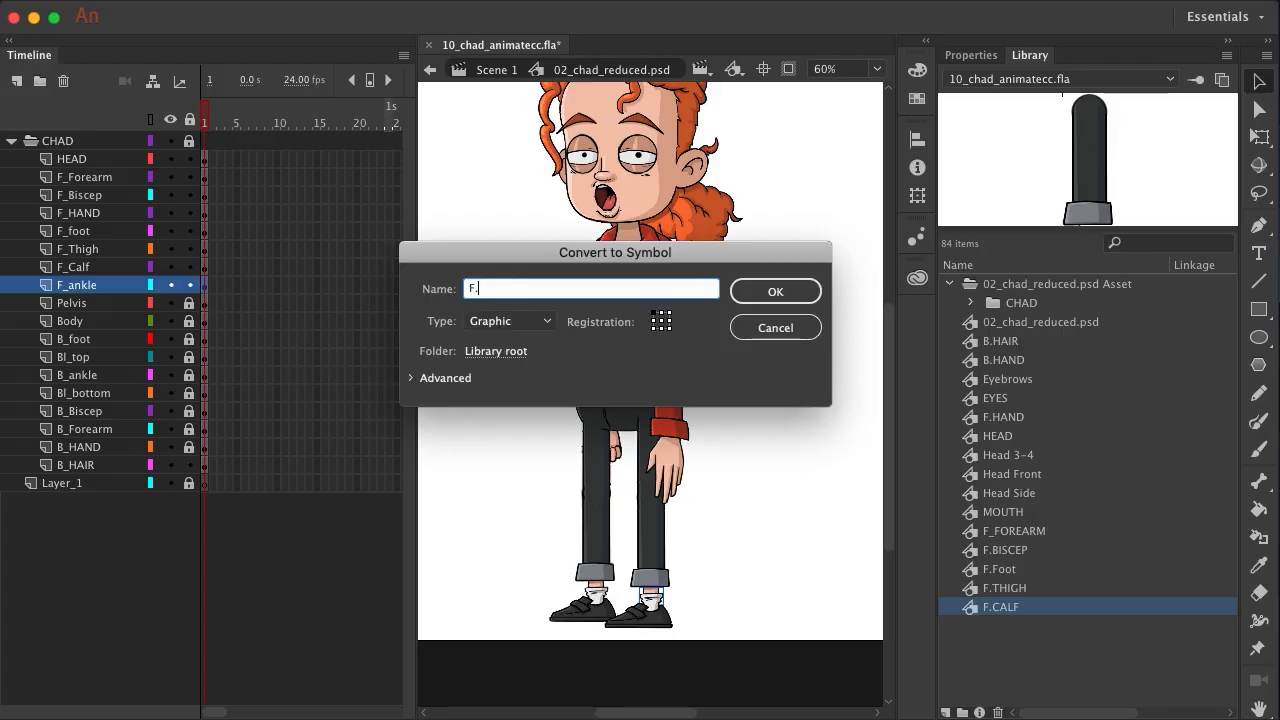
{"action": "type", "text": "ANKLE"}
{"action": "key", "text": "Return"}
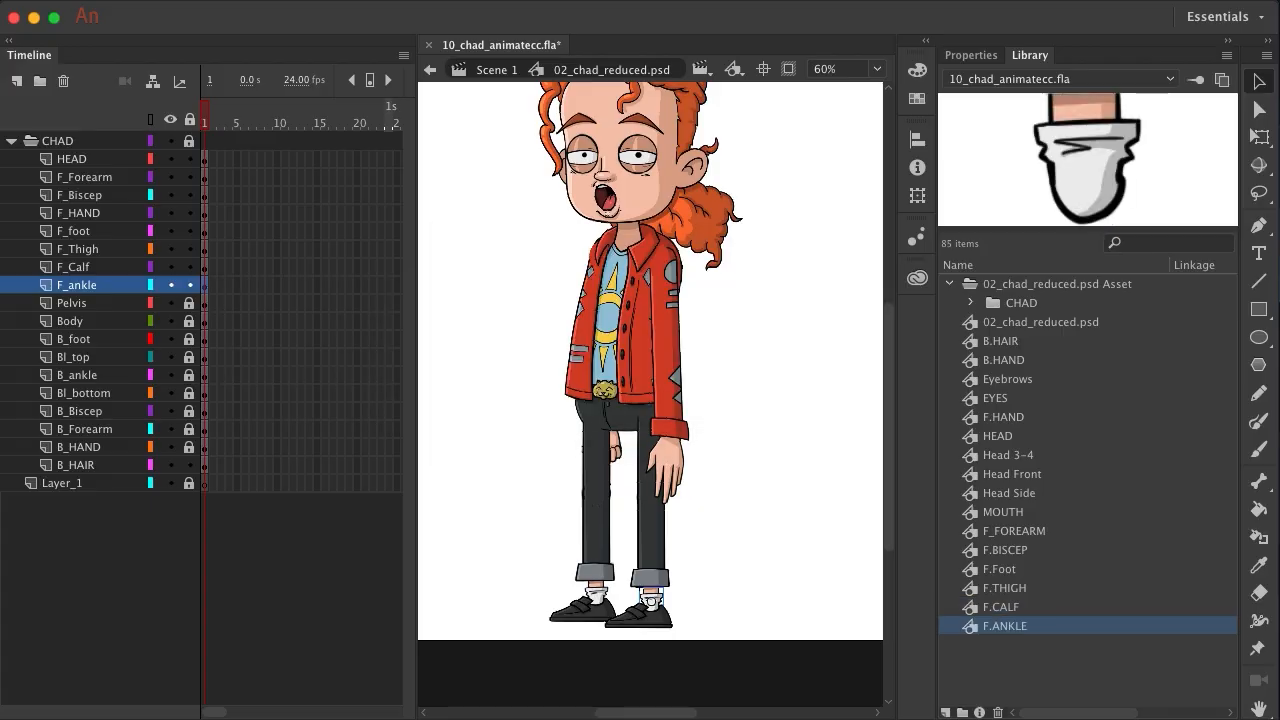
Unlock the Pelvis layer and convert its artwork to a graphic symbol named PELVIS
{"action": "left_click", "coordinate": [203, 302]}
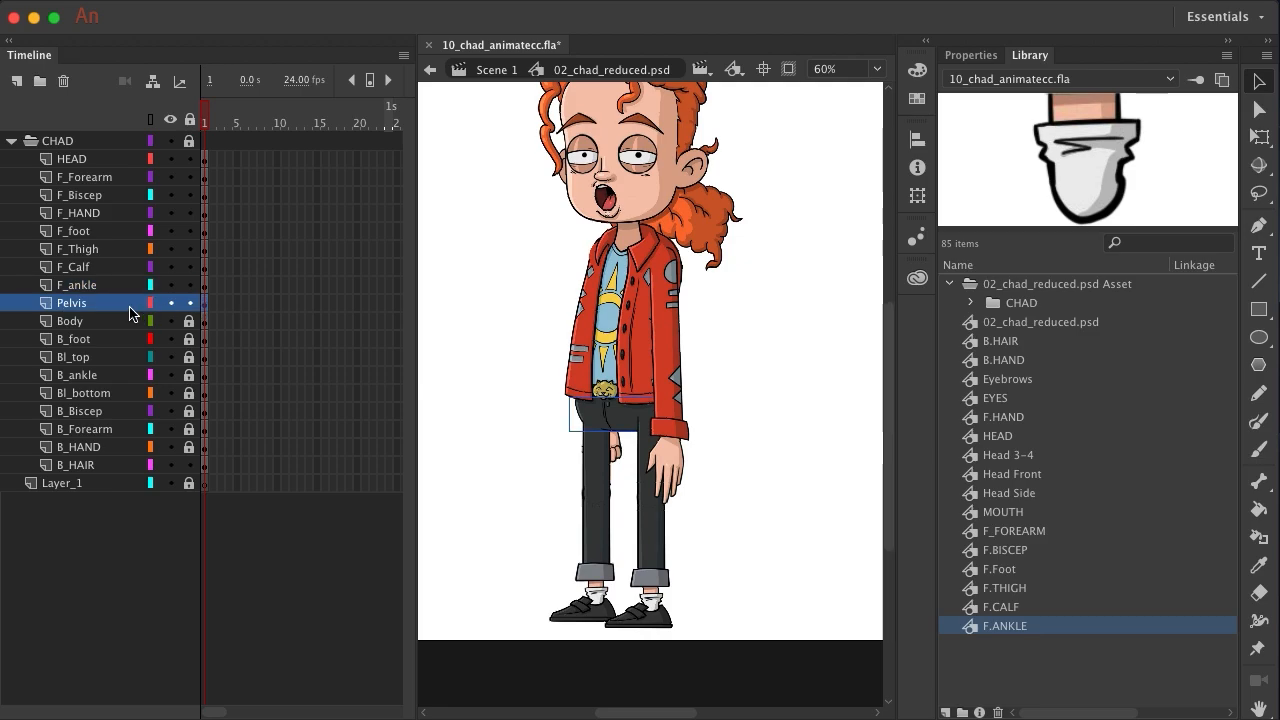
{"action": "key", "text": "F8"}
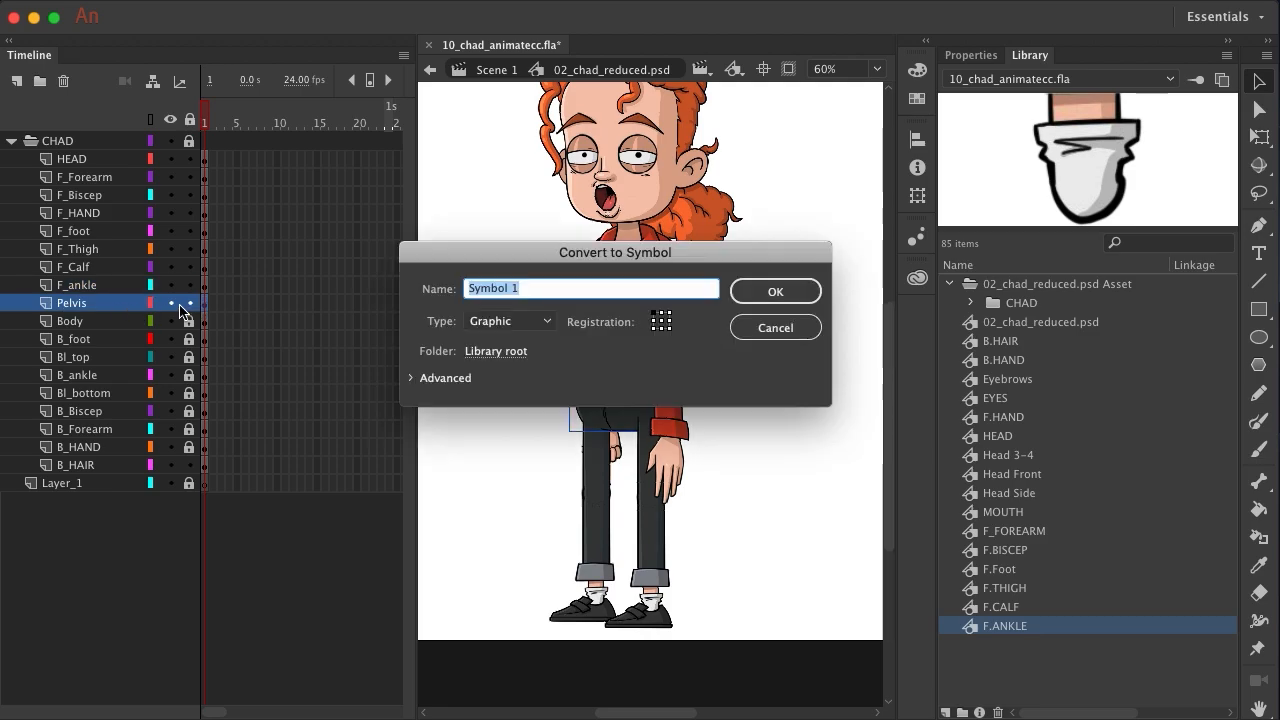
{"action": "type", "text": "Pelv"}
{"action": "key", "text": "BackSpace"}
{"action": "key", "text": "BackSpace"}
{"action": "key", "text": "BackSpace"}
{"action": "type", "text": "ELVIS"}
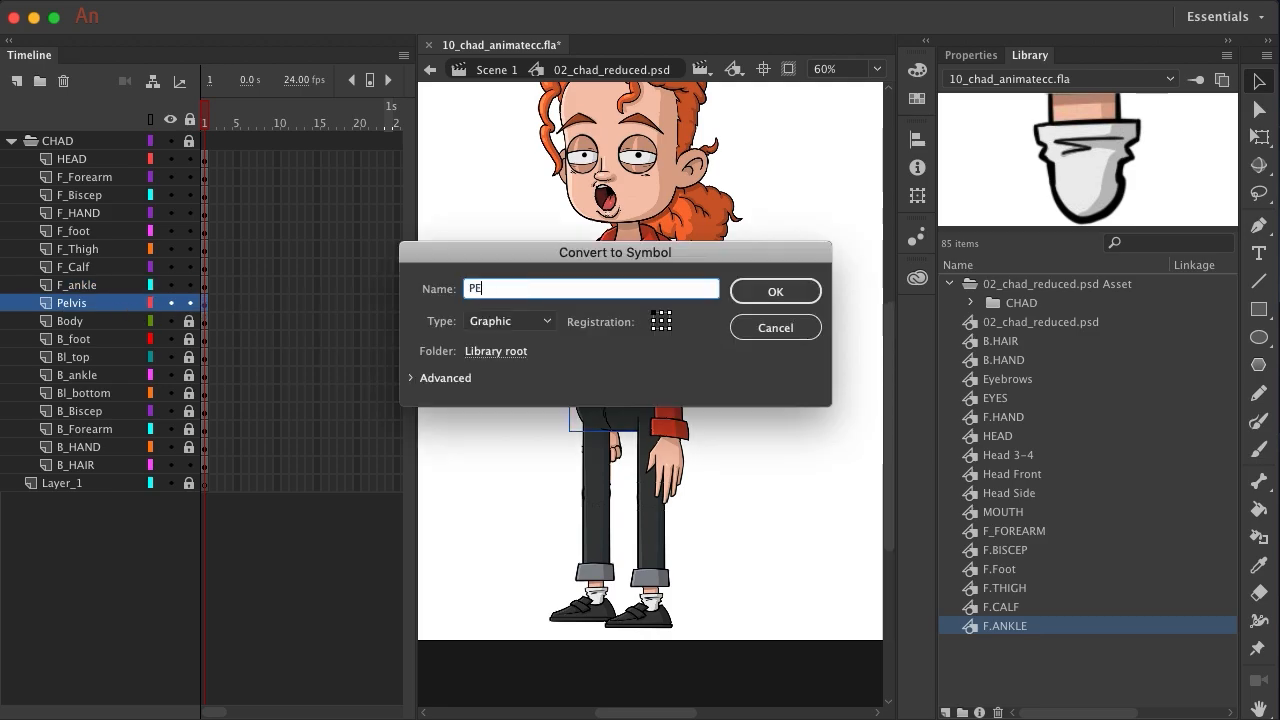
{"action": "key", "text": "Return"}
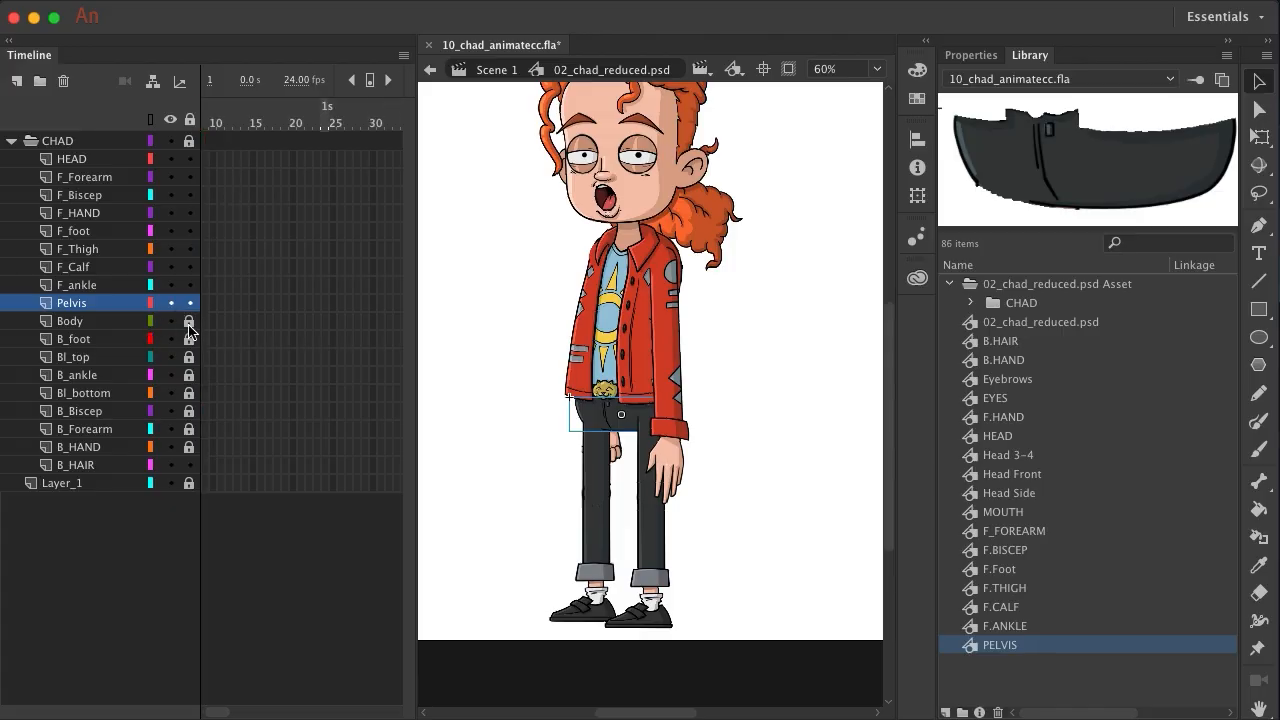
Unlock the Body layer and convert the jacket and torso artwork to a graphic symbol named BODY
{"action": "left_click", "coordinate": [189, 321]}
{"action": "left_click", "coordinate": [200, 321]}
{"action": "scroll", "coordinate": [520, 348], "scroll_direction": "left", "scroll_amount": 5}
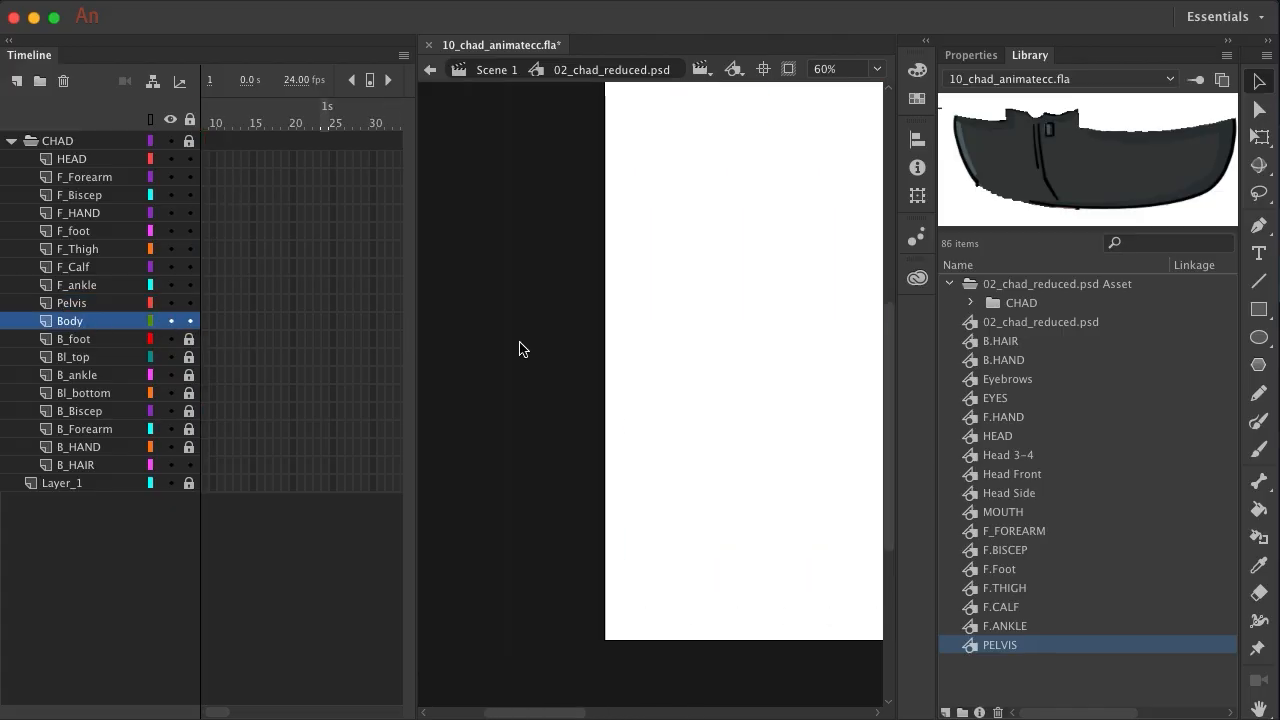
{"action": "scroll", "coordinate": [520, 348], "scroll_direction": "right", "scroll_amount": 5}
{"action": "scroll", "coordinate": [222, 348], "scroll_direction": "left", "scroll_amount": 3}
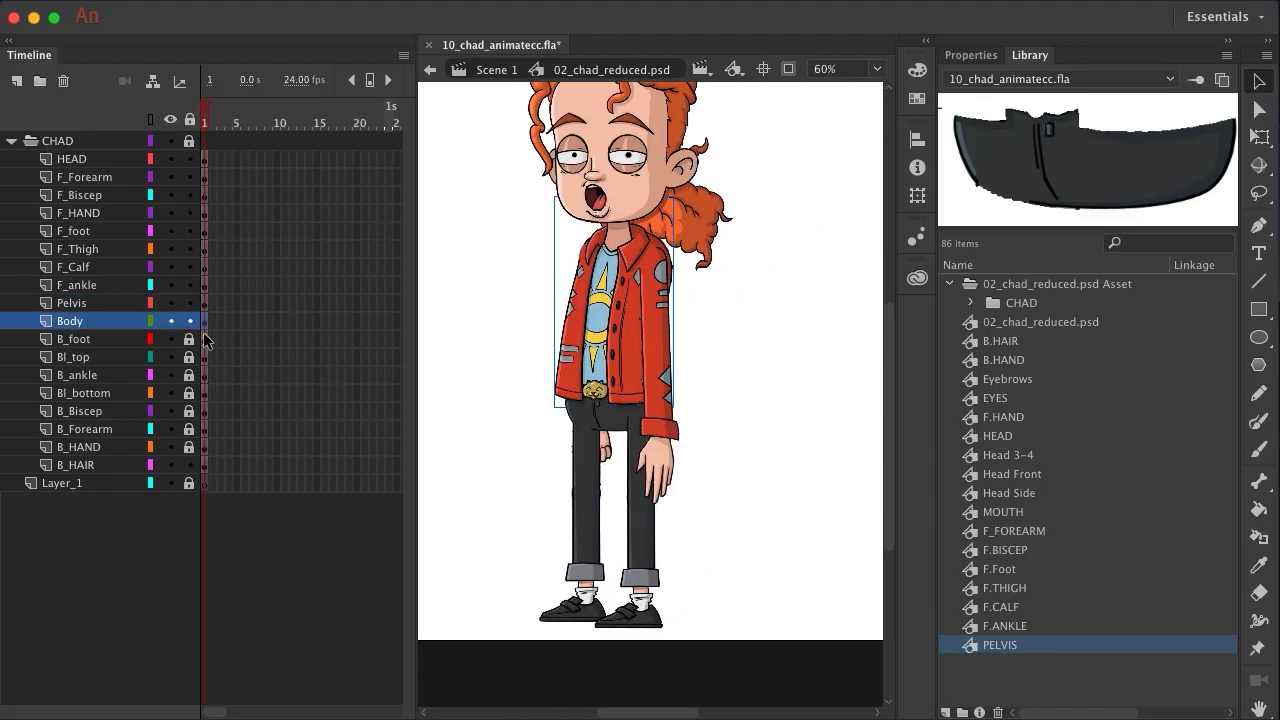
{"action": "key", "text": "F8"}
{"action": "type", "text": "BODY"}
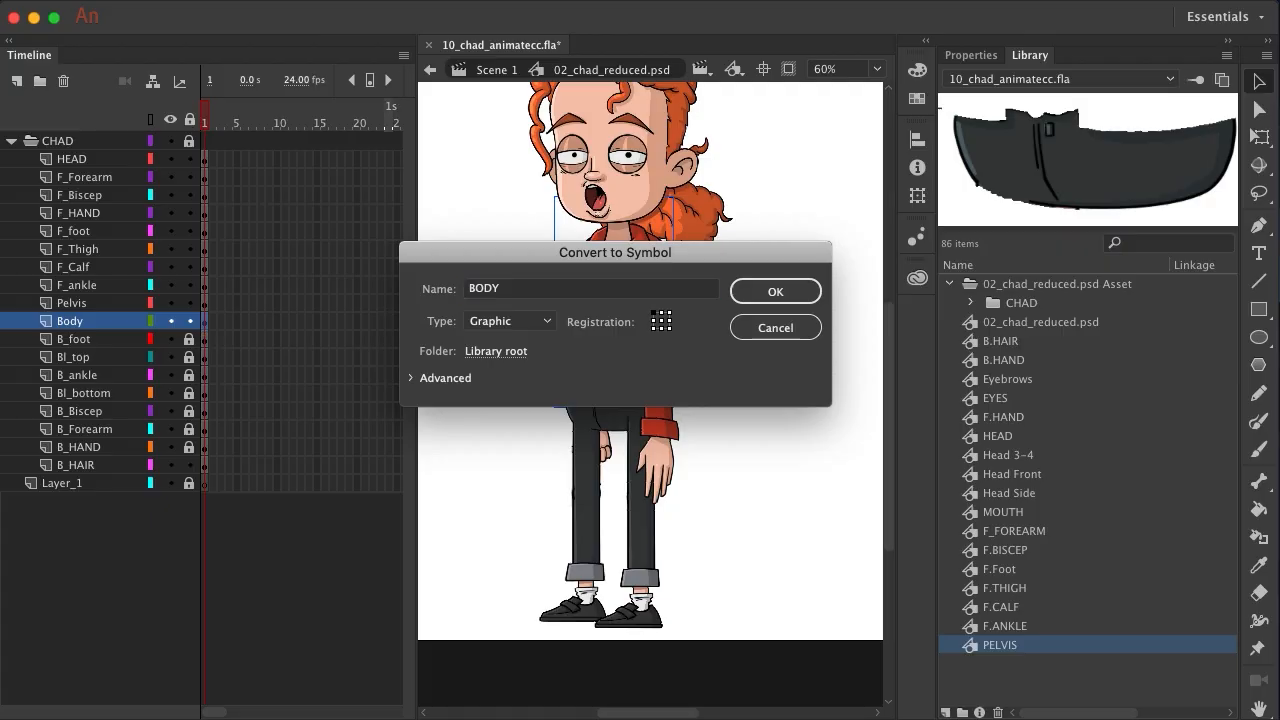
{"action": "key", "text": "Return"}
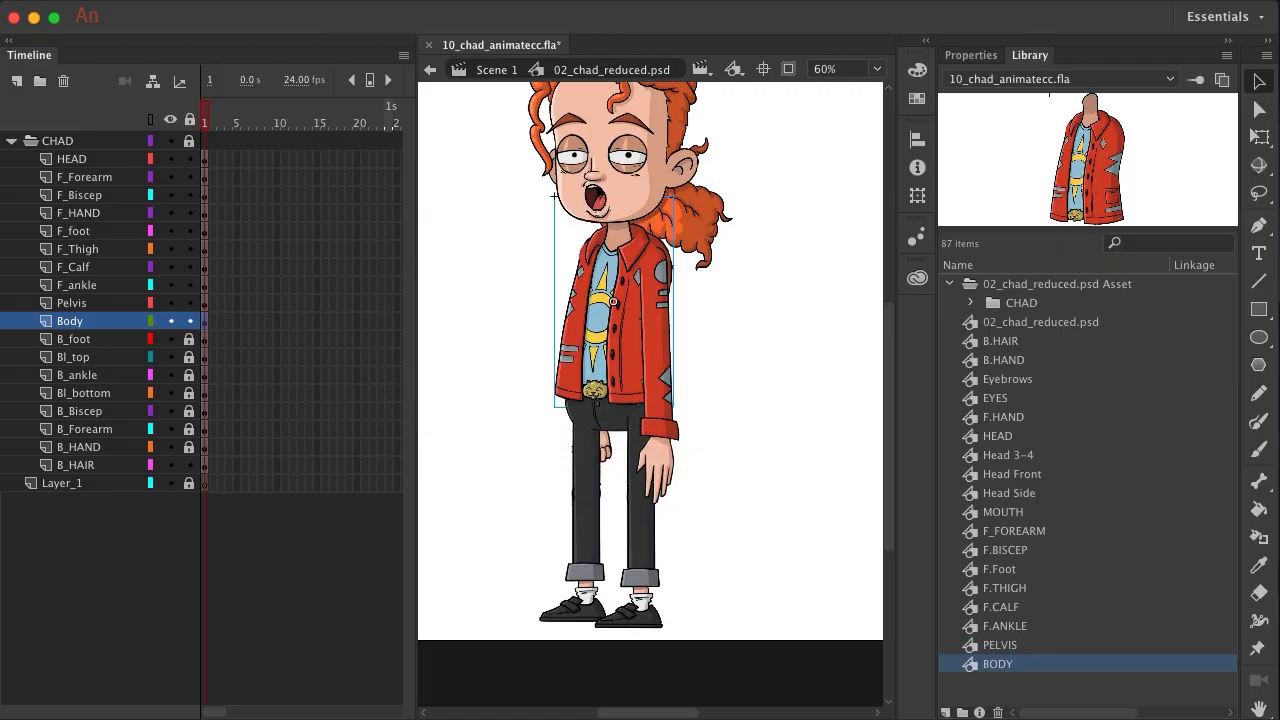
Unlock the B_foot layer and convert the back shoe artwork to a graphic symbol named B.FOOT
{"action": "left_click", "coordinate": [204, 342], "text": "shift"}
{"action": "key", "text": "F8"}
{"action": "type", "text": "B>F"}
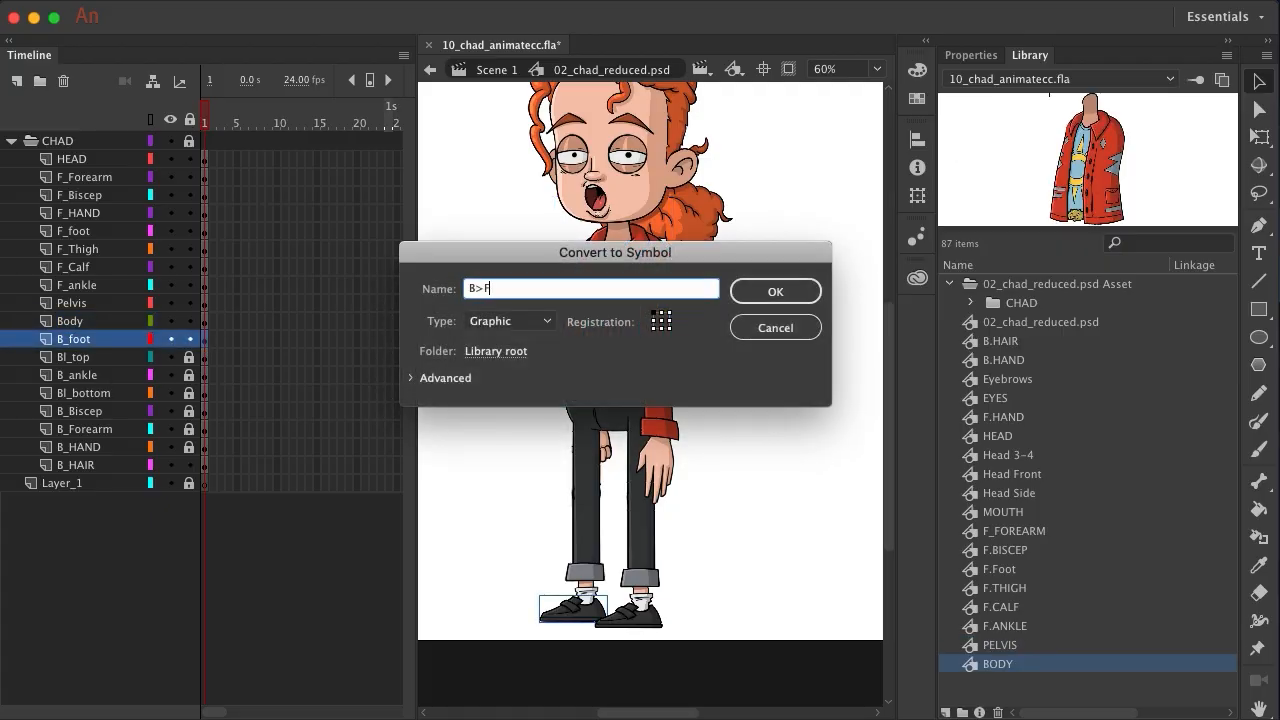
{"action": "key", "text": "BackSpace"}
{"action": "key", "text": "BackSpace"}
{"action": "type", "text": ".FOOT"}
{"action": "key", "text": "Return"}
Unlock the Bl_top layer, which holds the back upper leg, and rename it B_Thigh
{"action": "left_click", "coordinate": [83, 360]}
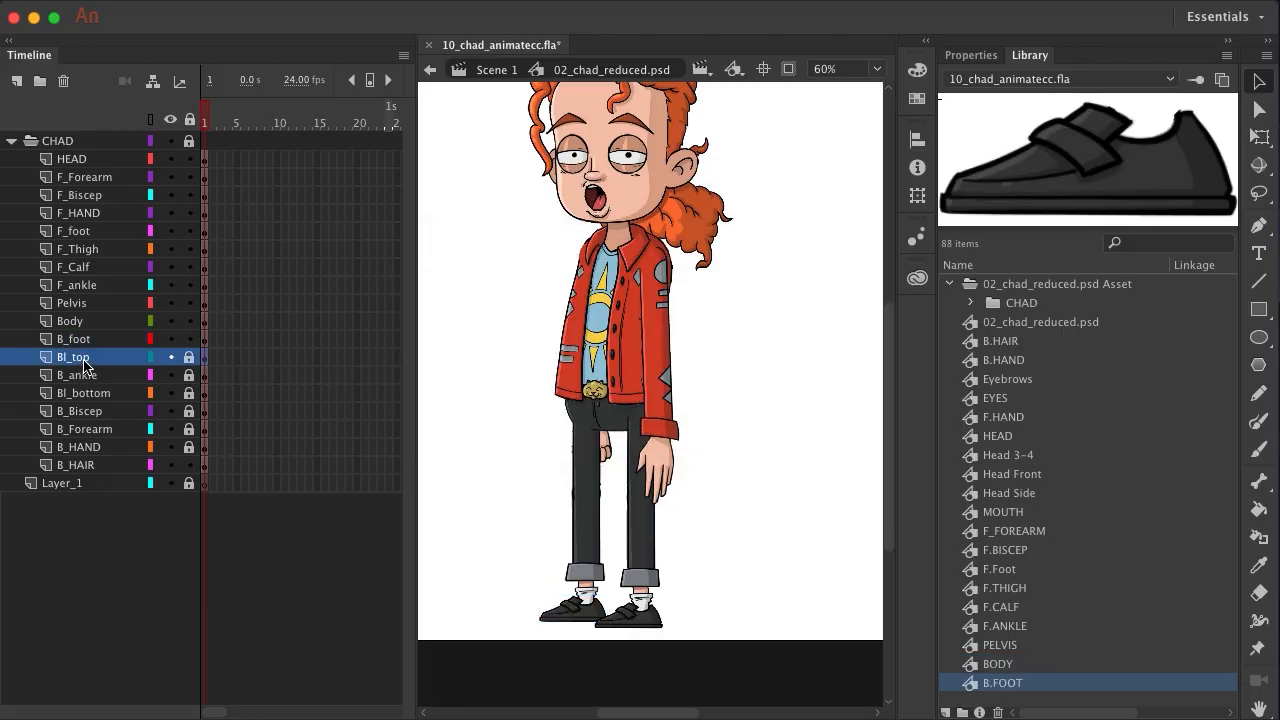
{"action": "left_click", "coordinate": [190, 357]}
{"action": "double_click", "coordinate": [80, 360]}
{"action": "type", "text": "B>T"}
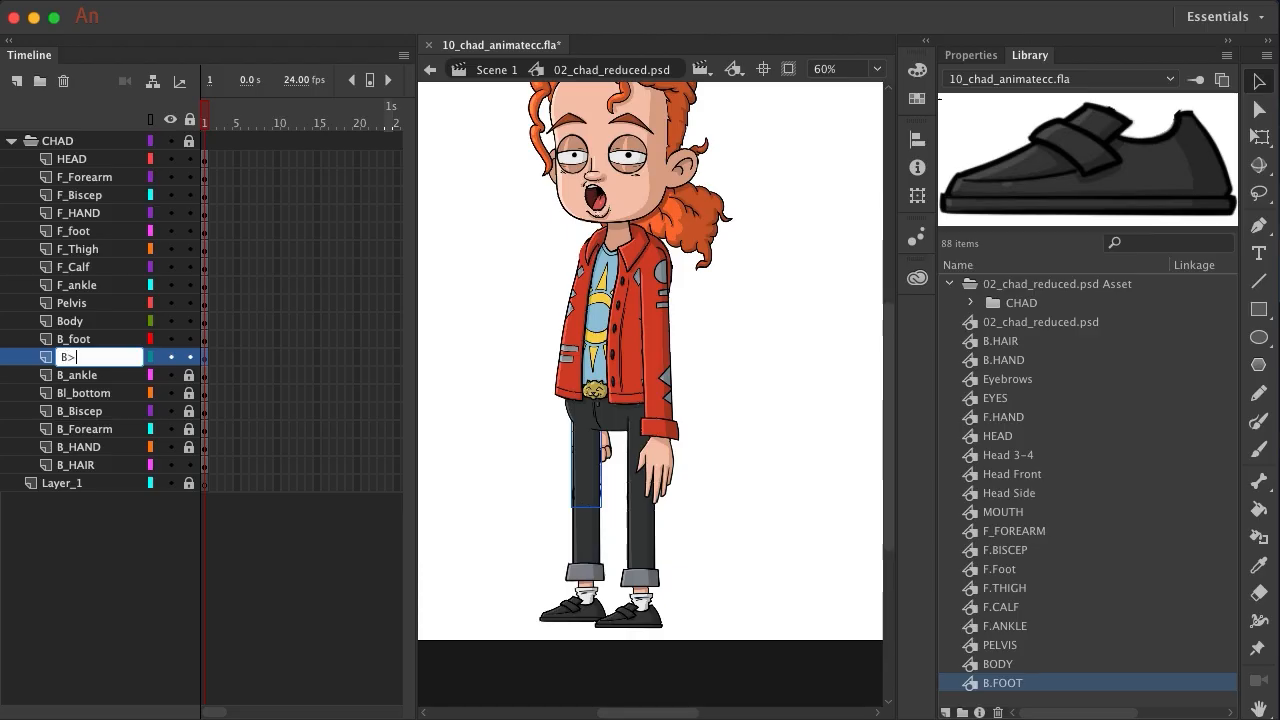
{"action": "key", "text": "BackSpace"}
{"action": "key", "text": "BackSpace"}
{"action": "type", "text": ".Th"}
{"action": "type", "text": "igh"}
{"action": "key", "text": "Return"}
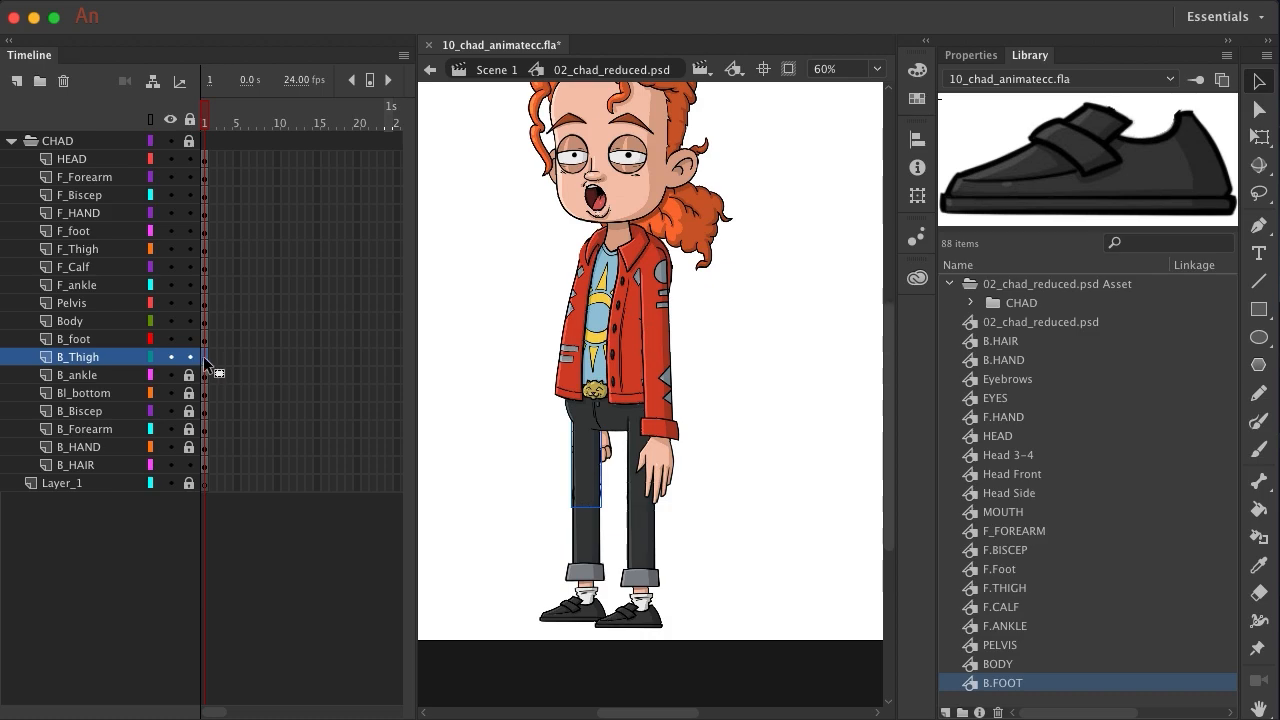
Convert the back upper leg artwork to a graphic symbol named B.THIGH
{"action": "key", "text": "F8"}
{"action": "type", "text": "B"}
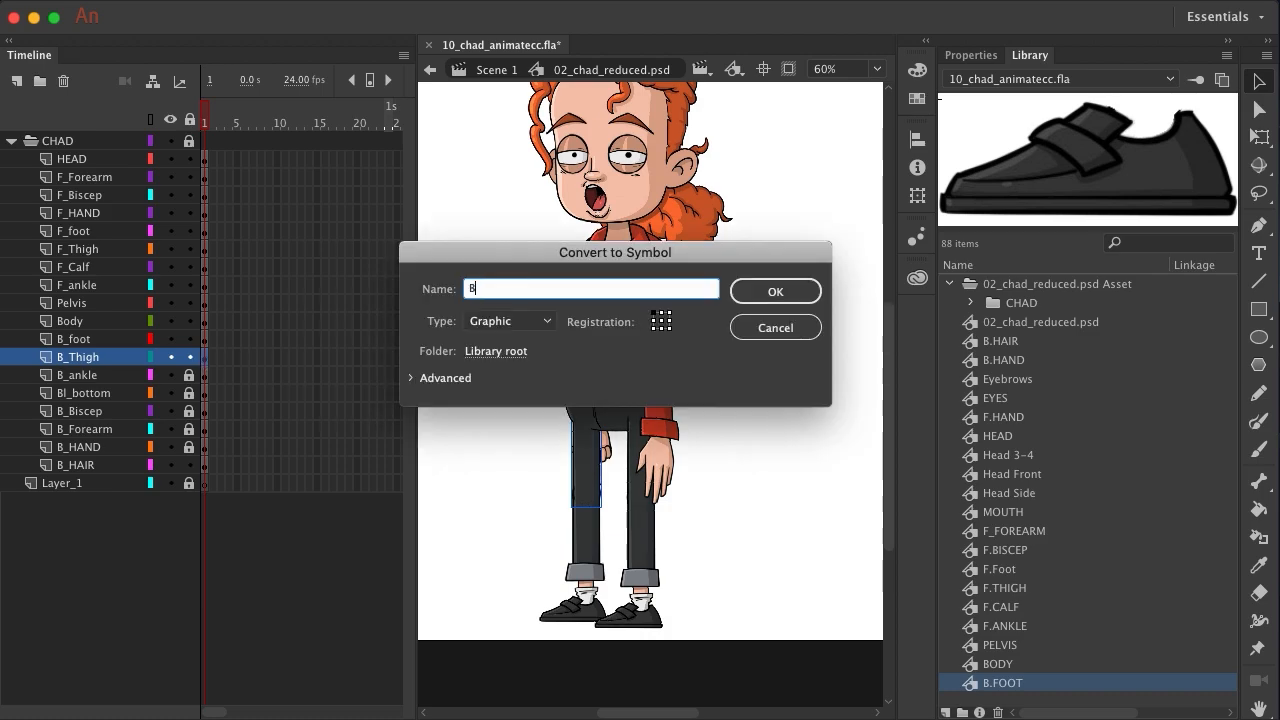
{"action": "type", "text": ".THIGH"}
{"action": "key", "text": "Return"}
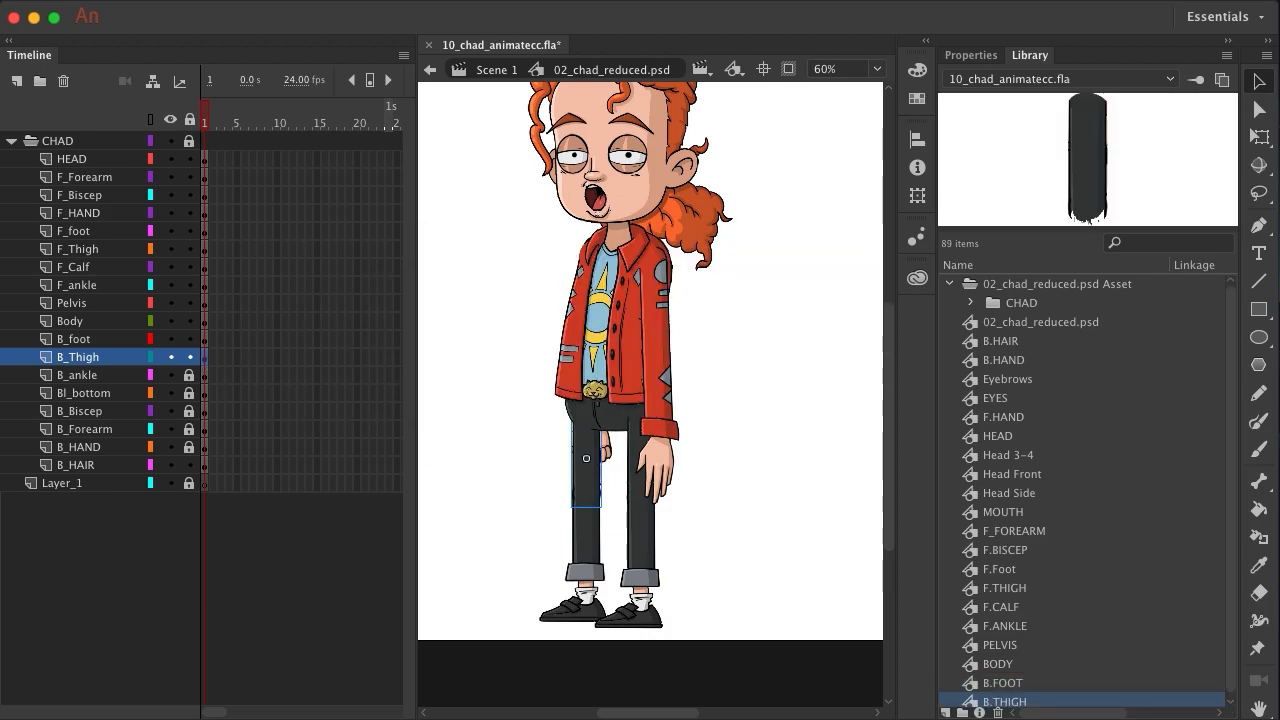
Unlock the B_ankle layer and convert the back ankle and sock artwork to a graphic symbol named B.ANKLE
{"action": "left_click", "coordinate": [189, 375]}
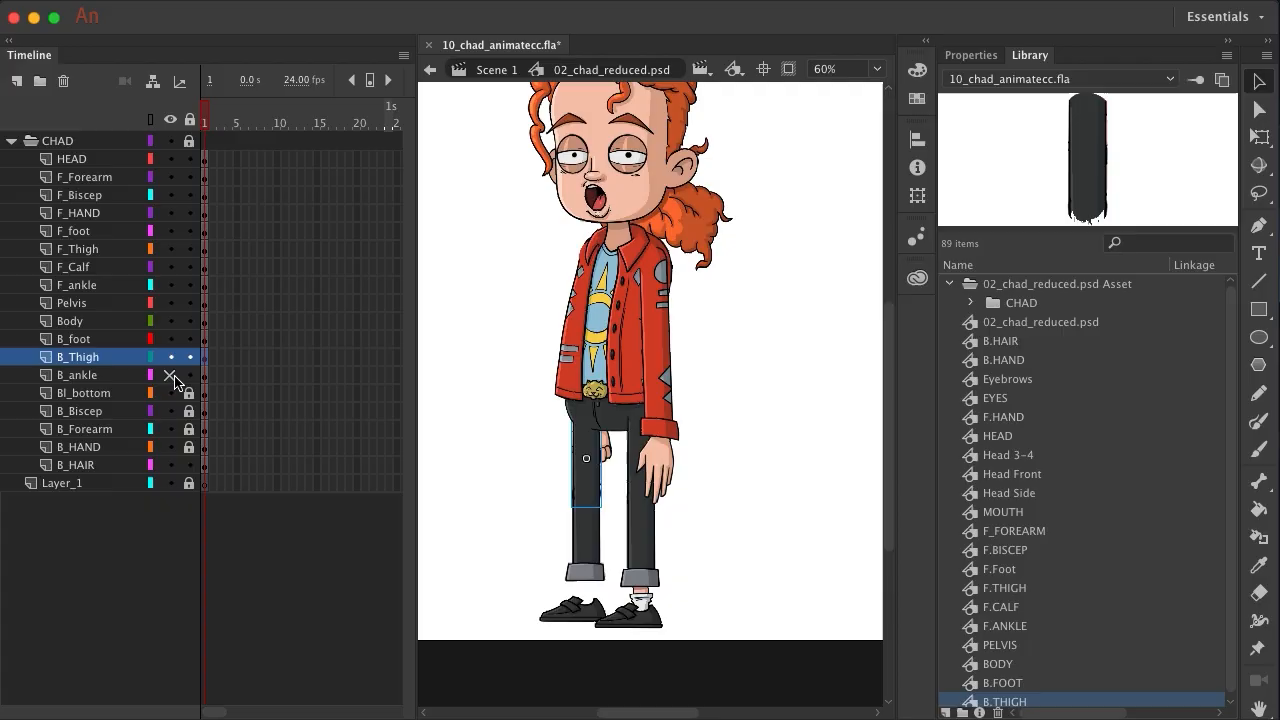
{"action": "left_click", "coordinate": [118, 377]}
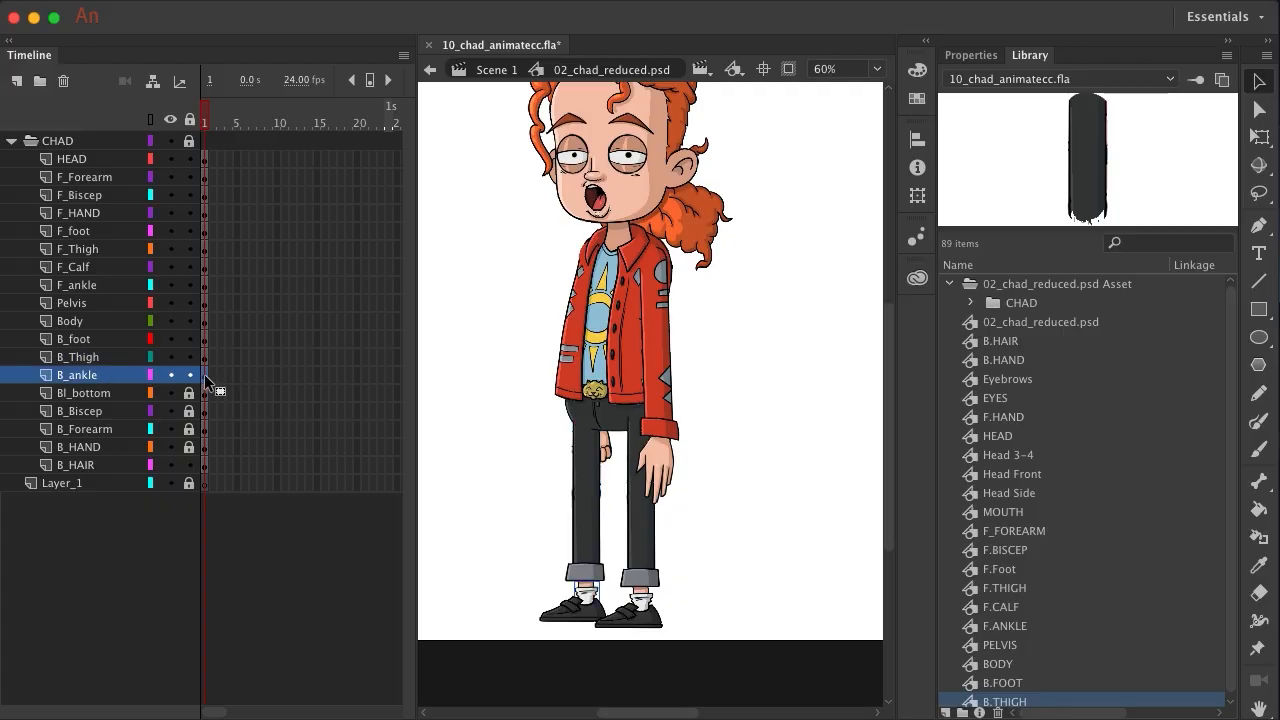
{"action": "key", "text": "F8"}
{"action": "type", "text": "B.AN"}
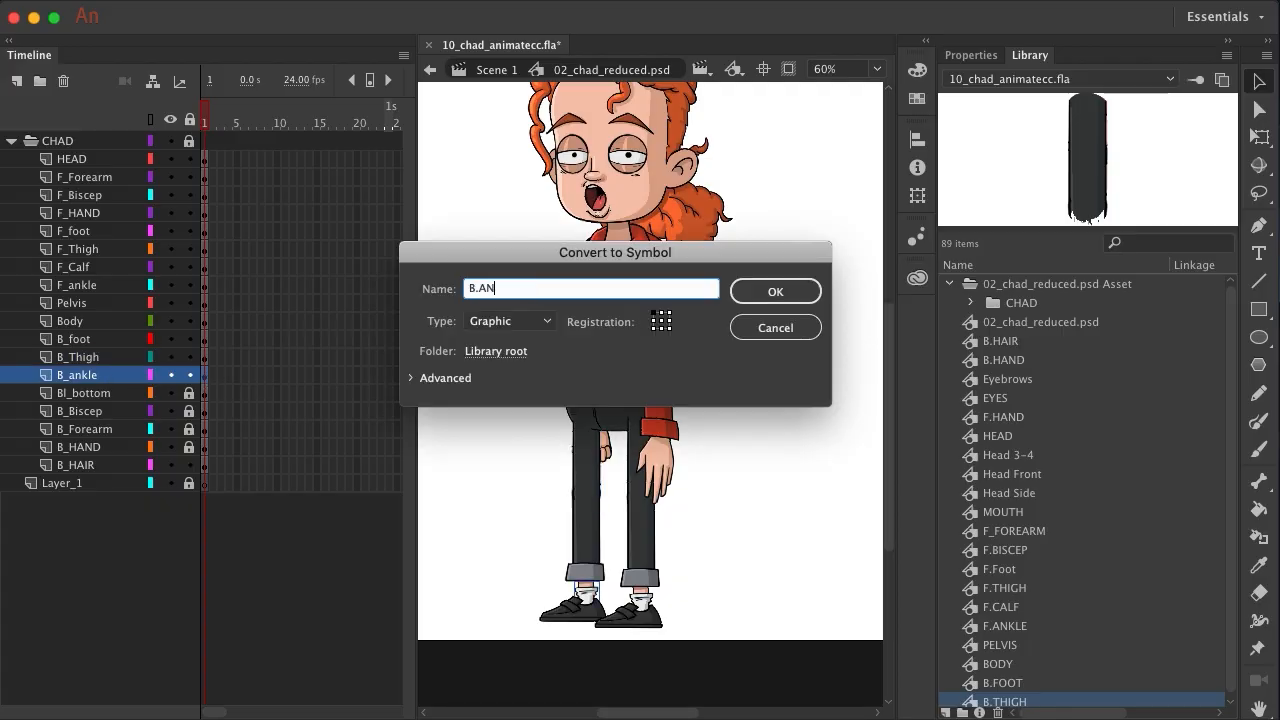
{"action": "type", "text": "K:ELE"}
{"action": "key", "text": "Return"}
Unlock the Bl_bottom layer, which holds the back lower leg, and rename it B_CALF
{"action": "left_click", "coordinate": [189, 393]}
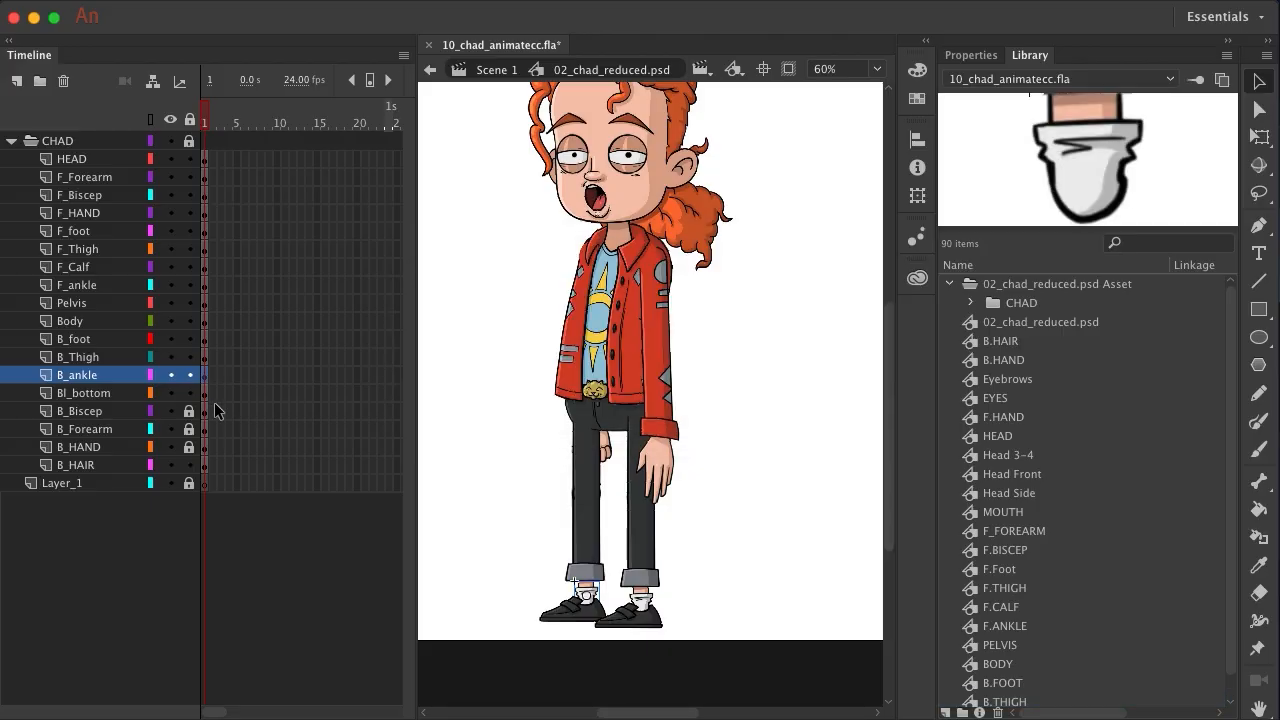
{"action": "left_click", "coordinate": [57, 399]}
{"action": "double_click", "coordinate": [84, 395]}
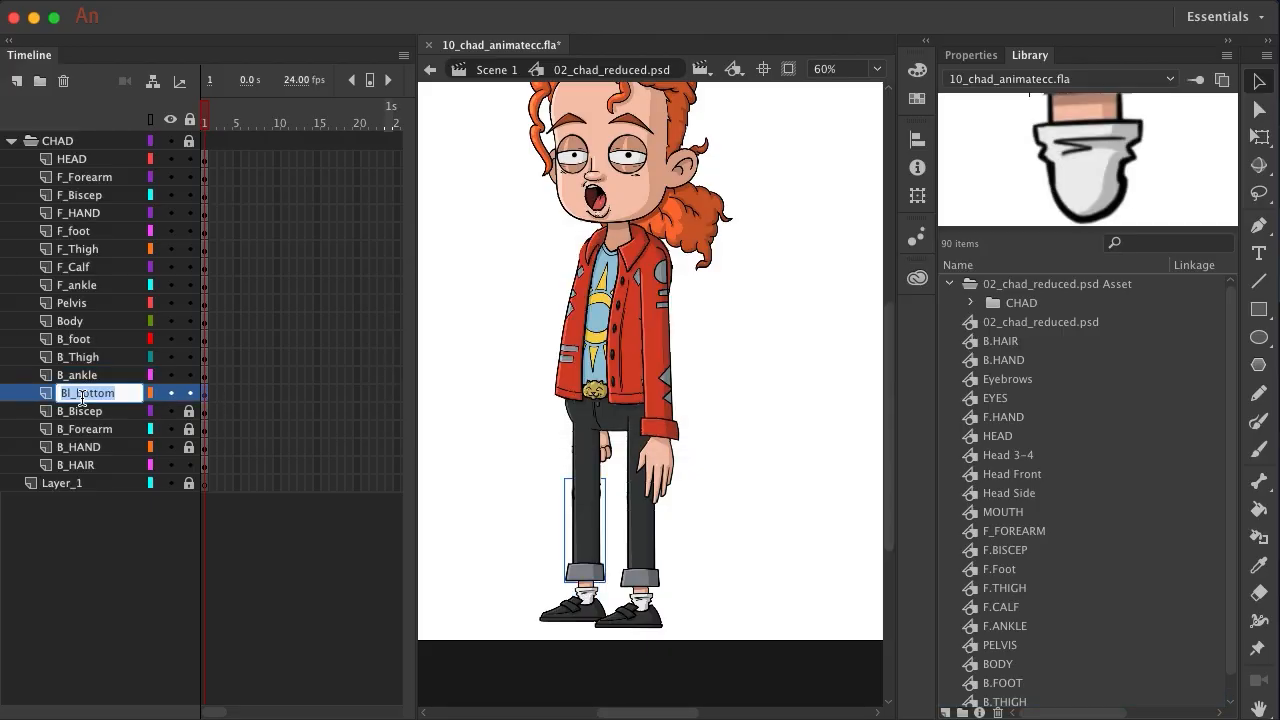
{"action": "type", "text": "B_CALF"}
{"action": "key", "text": "Return"}
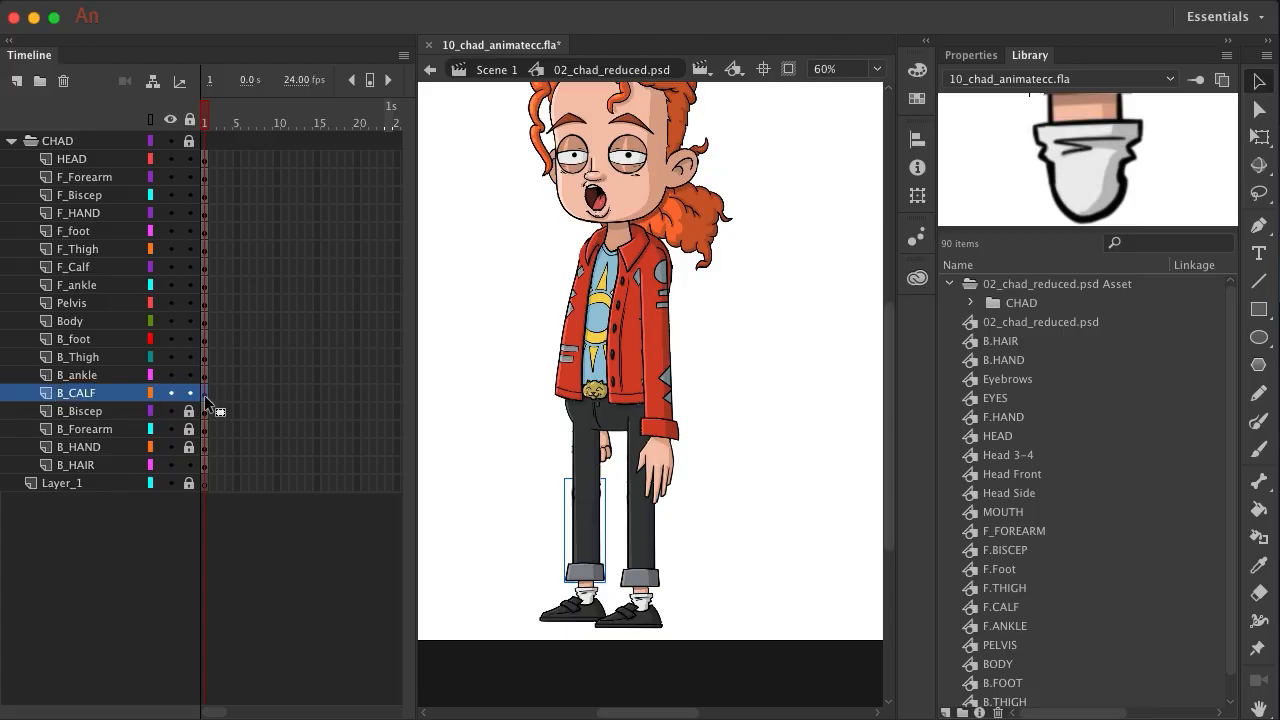
Convert the back lower leg artwork to a graphic symbol named B.CALF
{"action": "key", "text": "F8"}
{"action": "type", "text": "B"}
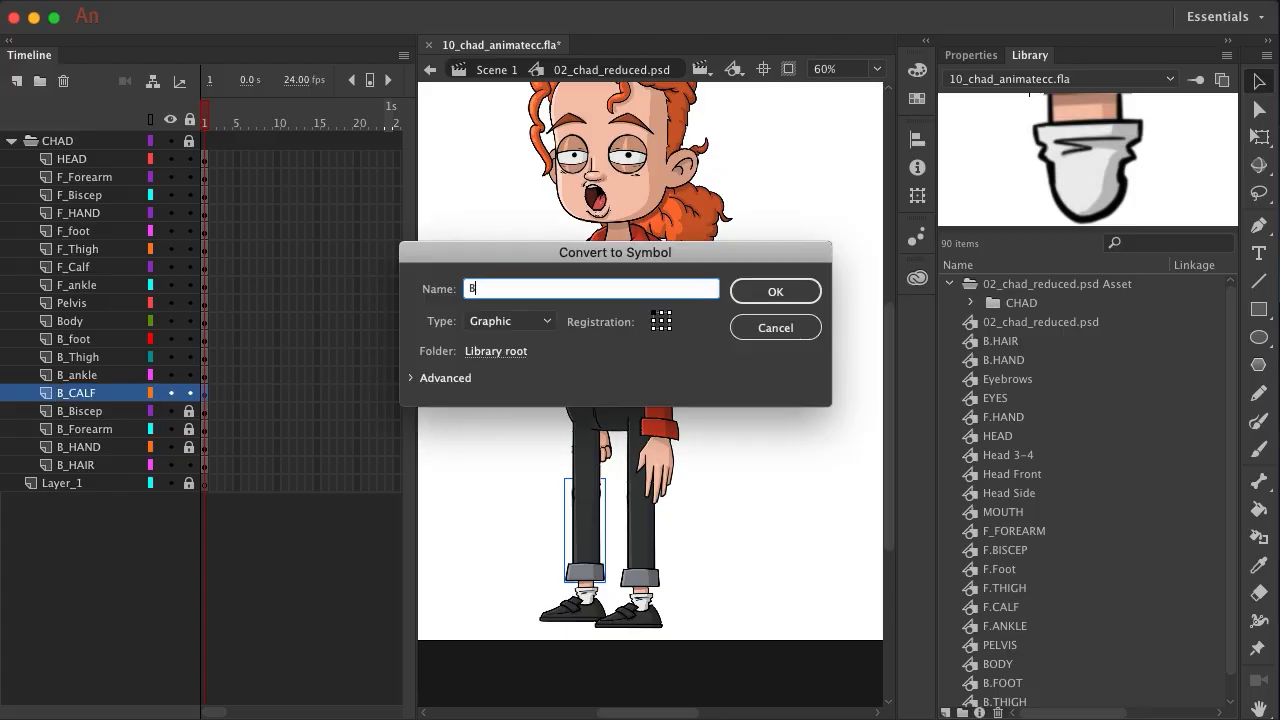
{"action": "type", "text": ".CALF"}
{"action": "key", "text": "Return"}
Unlock the B_Biscep layer, hide the Body layer, and convert the back upper arm to a graphic symbol named B.BISCEP
{"action": "left_click", "coordinate": [189, 411]}
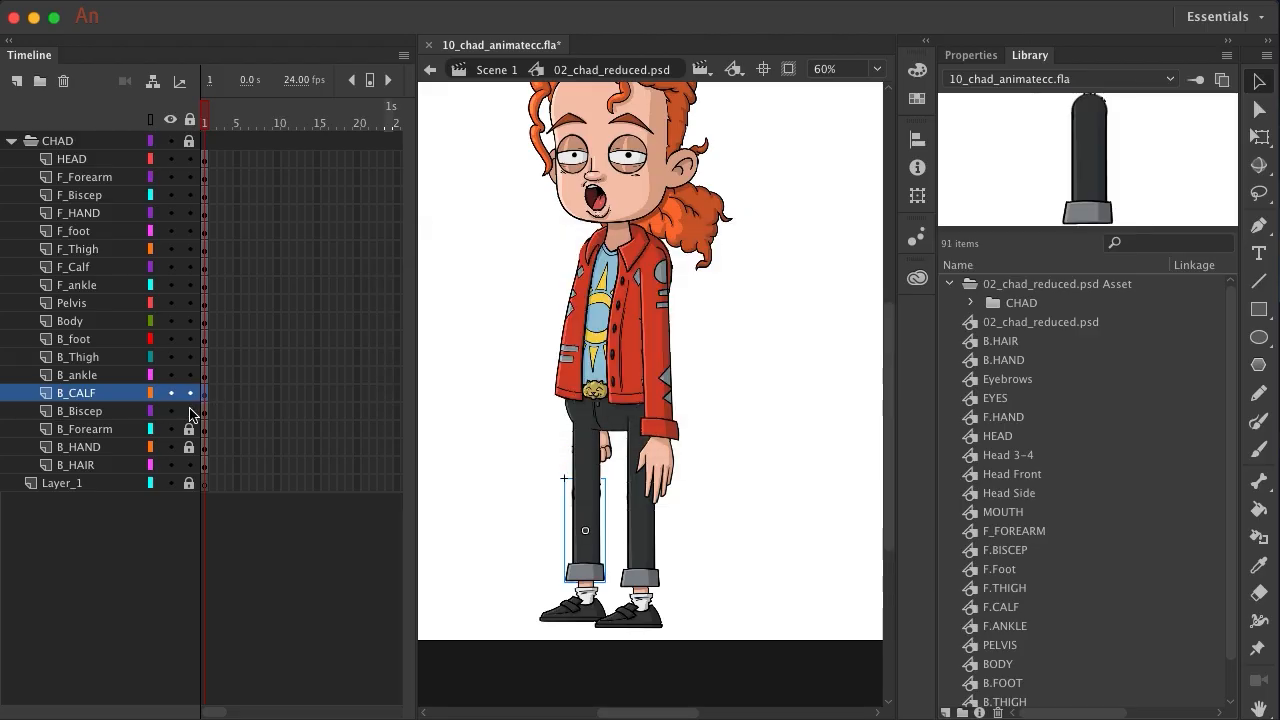
{"action": "left_click", "coordinate": [98, 418]}
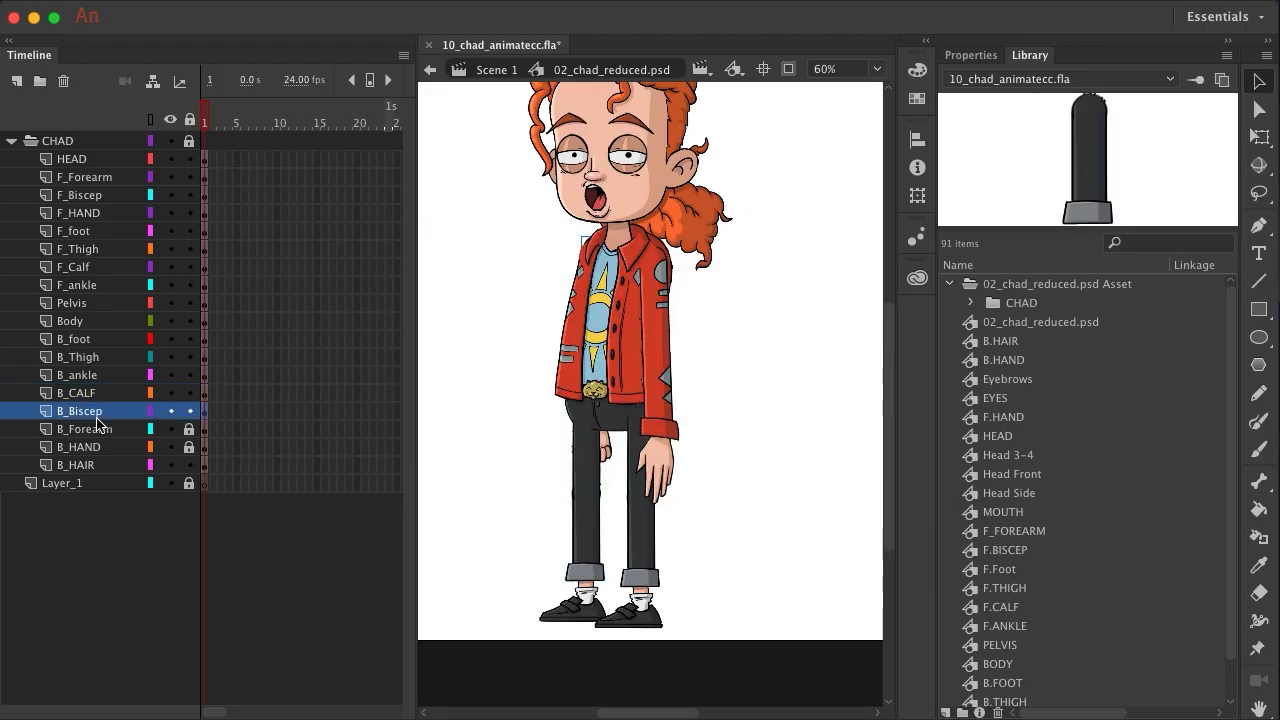
{"action": "left_click", "coordinate": [171, 321]}
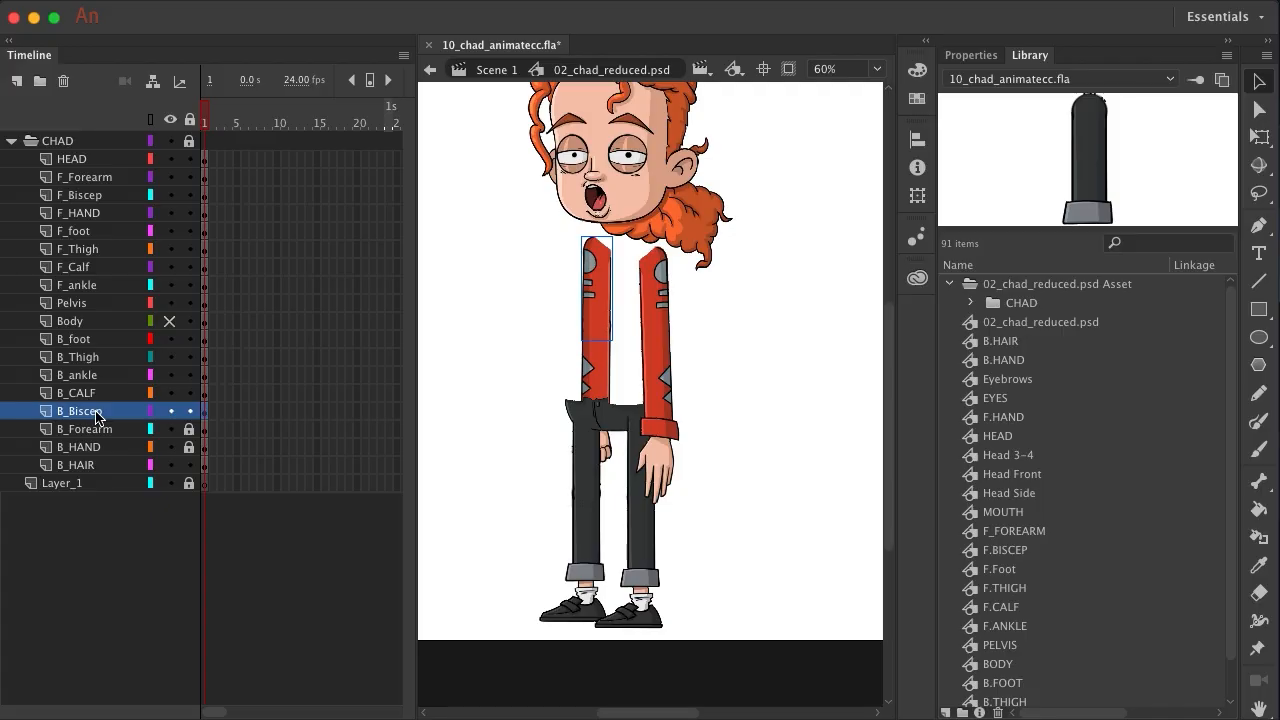
{"action": "key", "text": "F8"}
{"action": "type", "text": "B"}
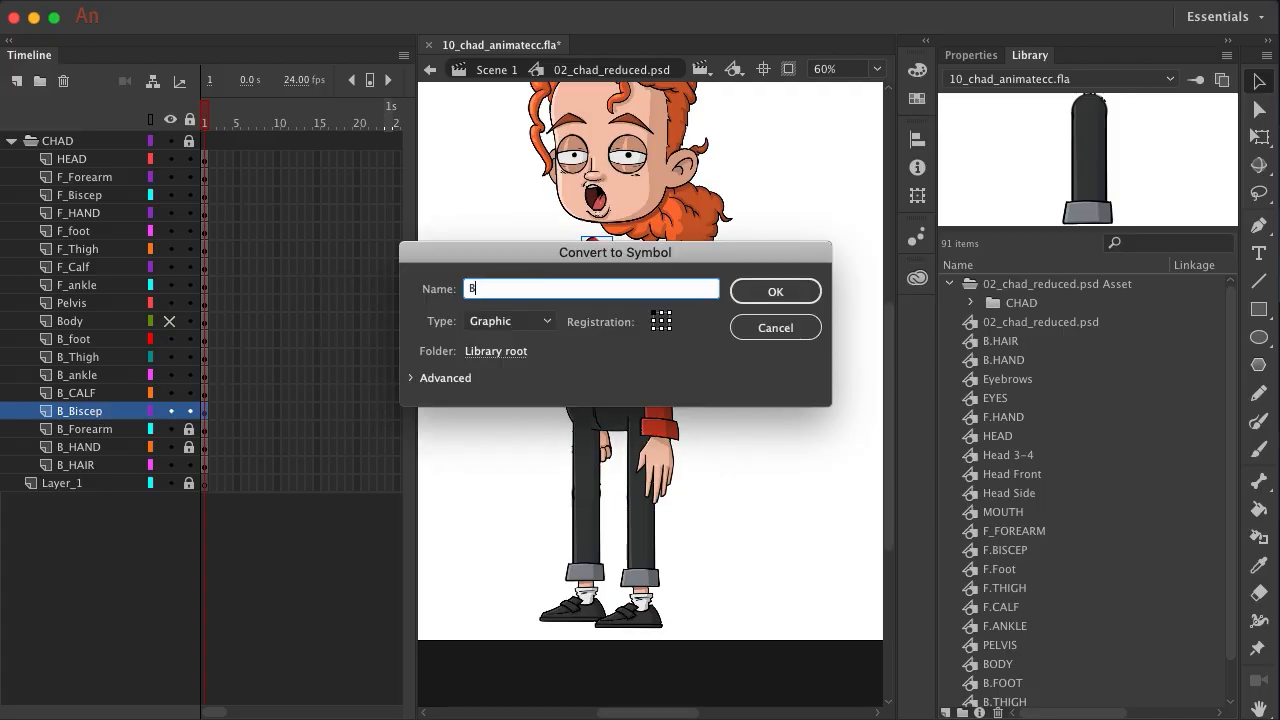
{"action": "type", "text": ".BICEP"}
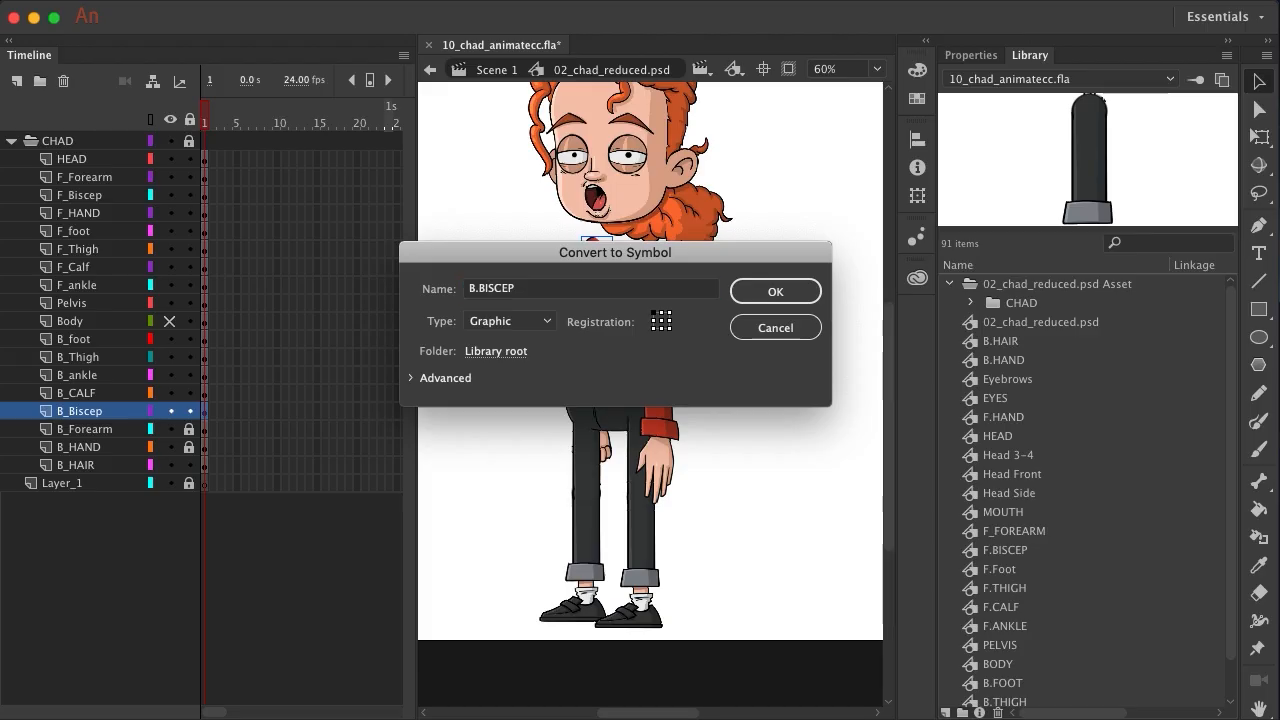
{"action": "key", "text": "Return"}
Unlock the B_Forearm layer and convert the back forearm artwork to a graphic symbol named B.FOREARM
{"action": "left_click", "coordinate": [80, 430]}
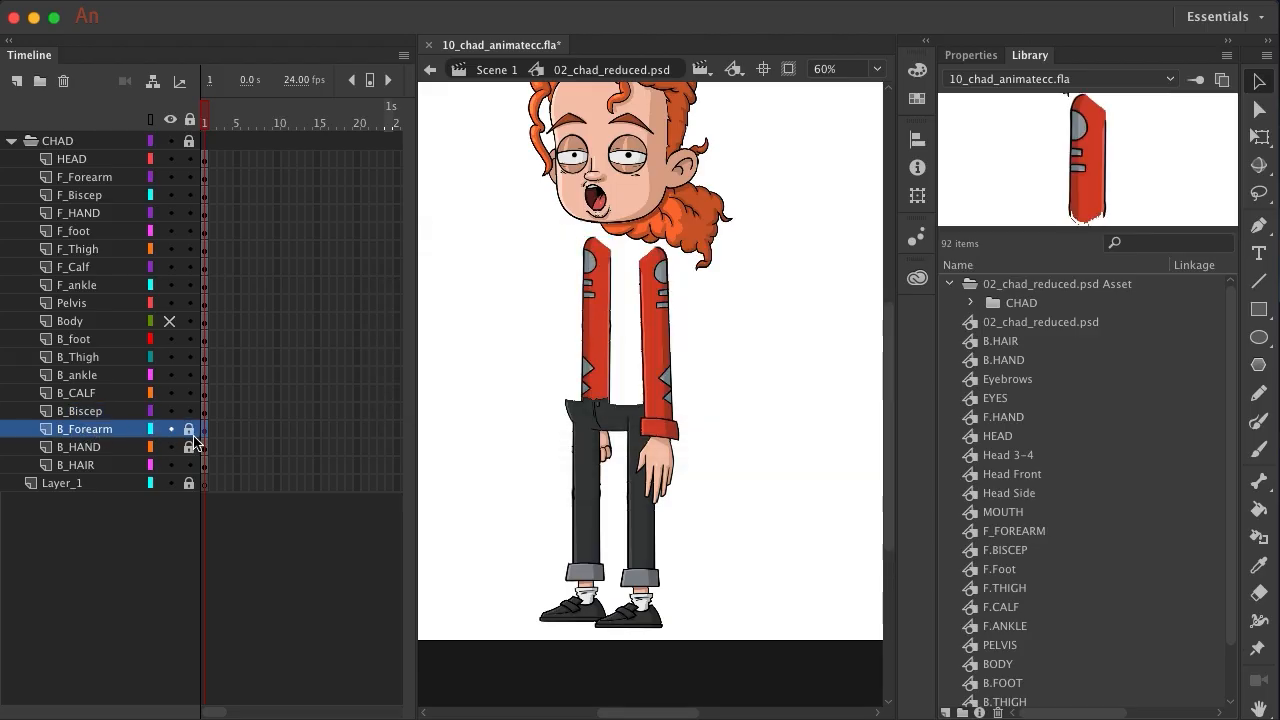
{"action": "left_click", "coordinate": [190, 430]}
{"action": "left_click", "coordinate": [72, 432]}
{"action": "key", "text": "F8"}
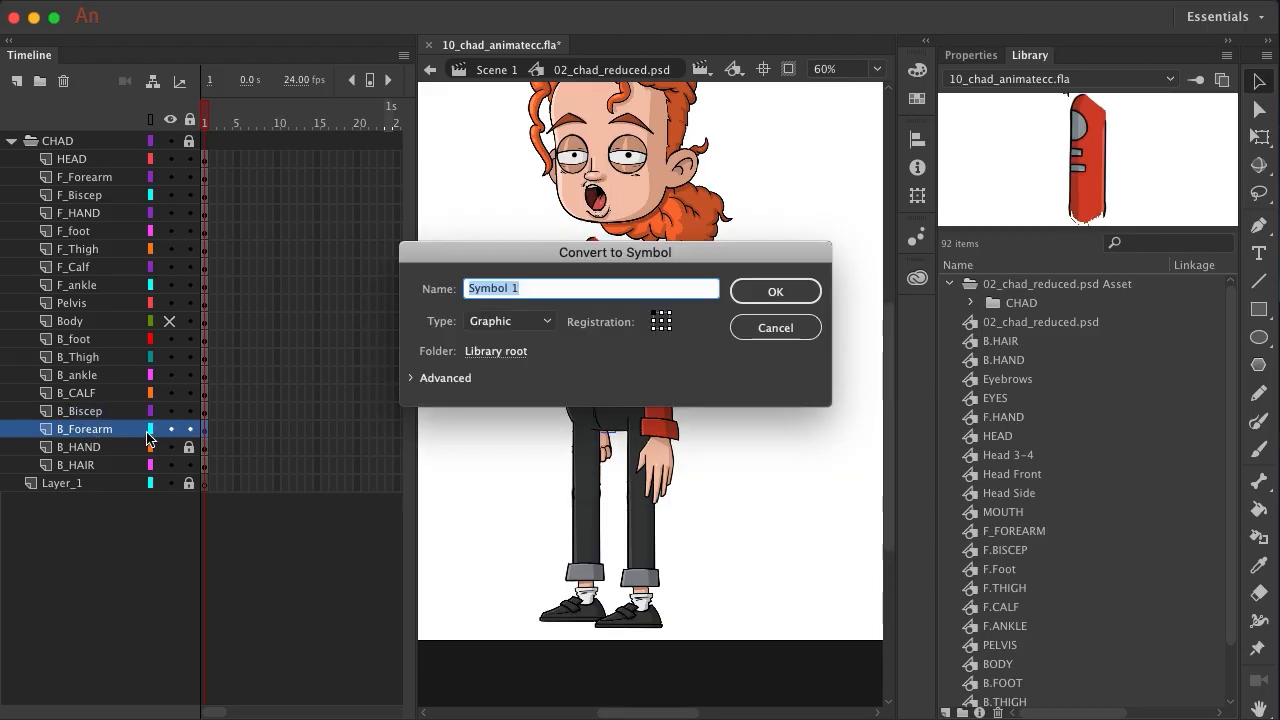
{"action": "type", "text": "F"}
{"action": "key", "text": "BackSpace"}
{"action": "type", "text": "B."}
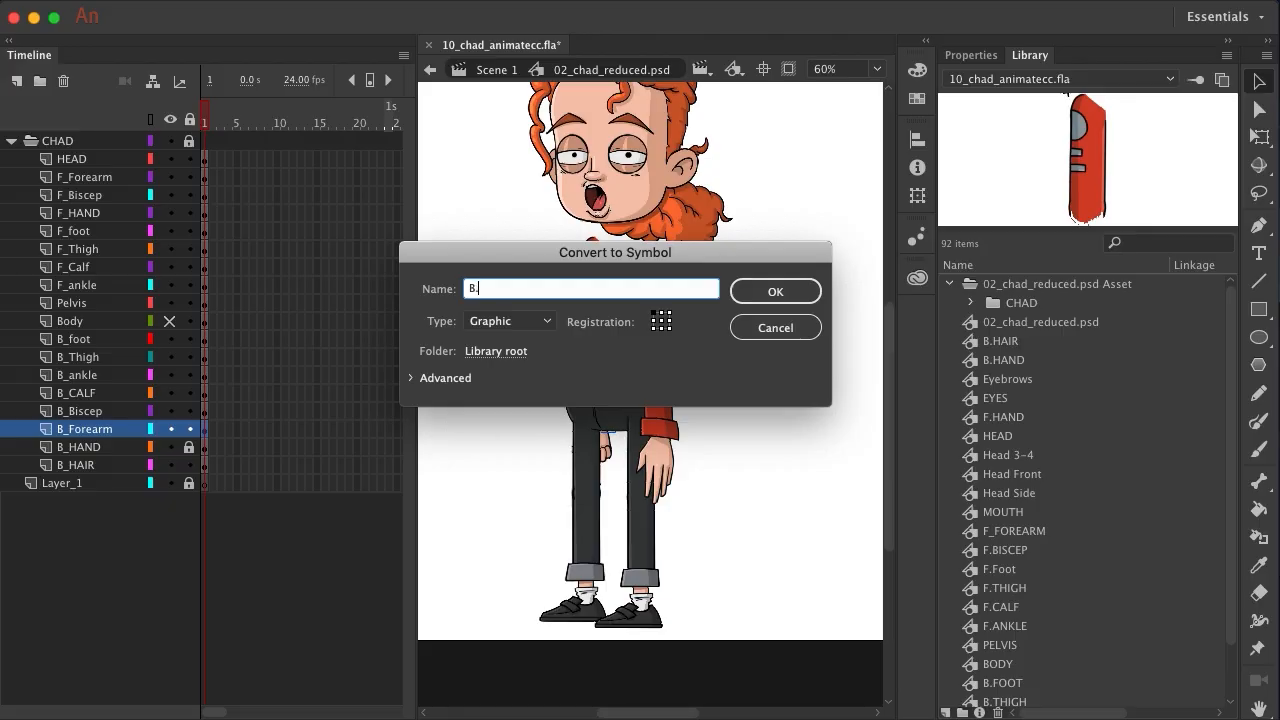
{"action": "type", "text": "FOREARM"}
{"action": "key", "text": "Return"}
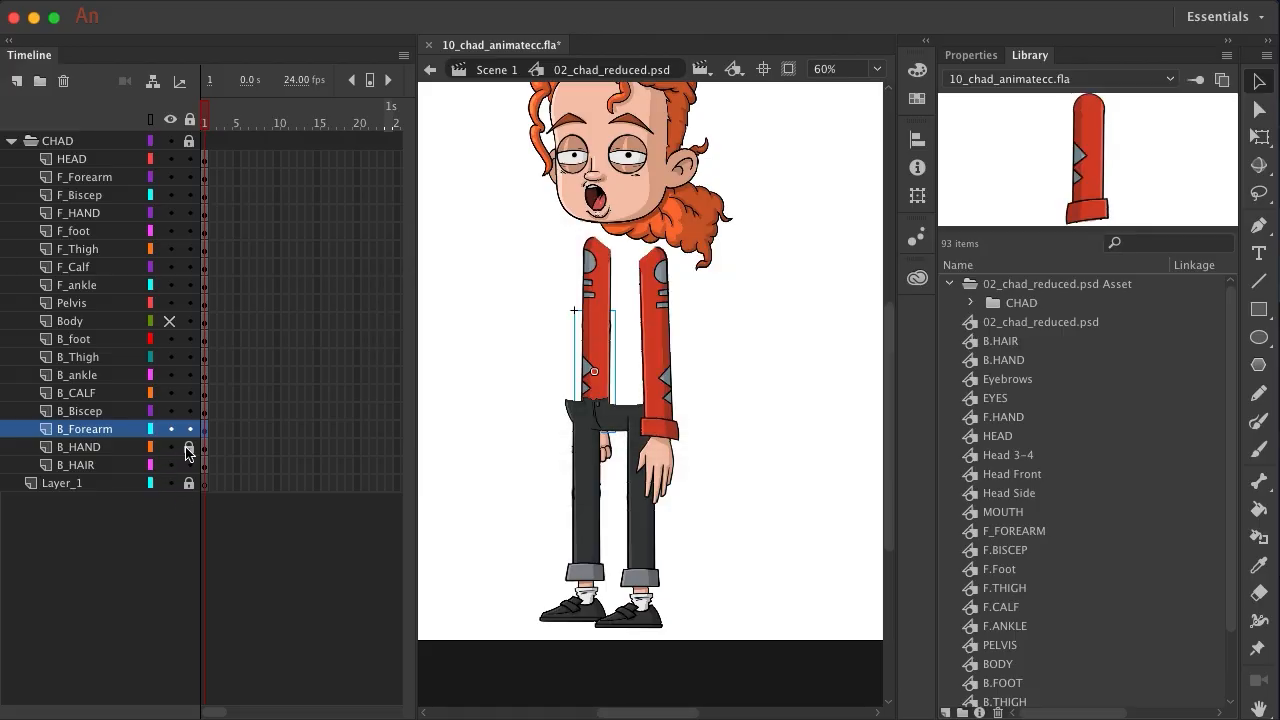
Unlock the B_HAND, B_HAIR and Layer_1 layers, and delete Layer_1
{"action": "left_click", "coordinate": [82, 449]}
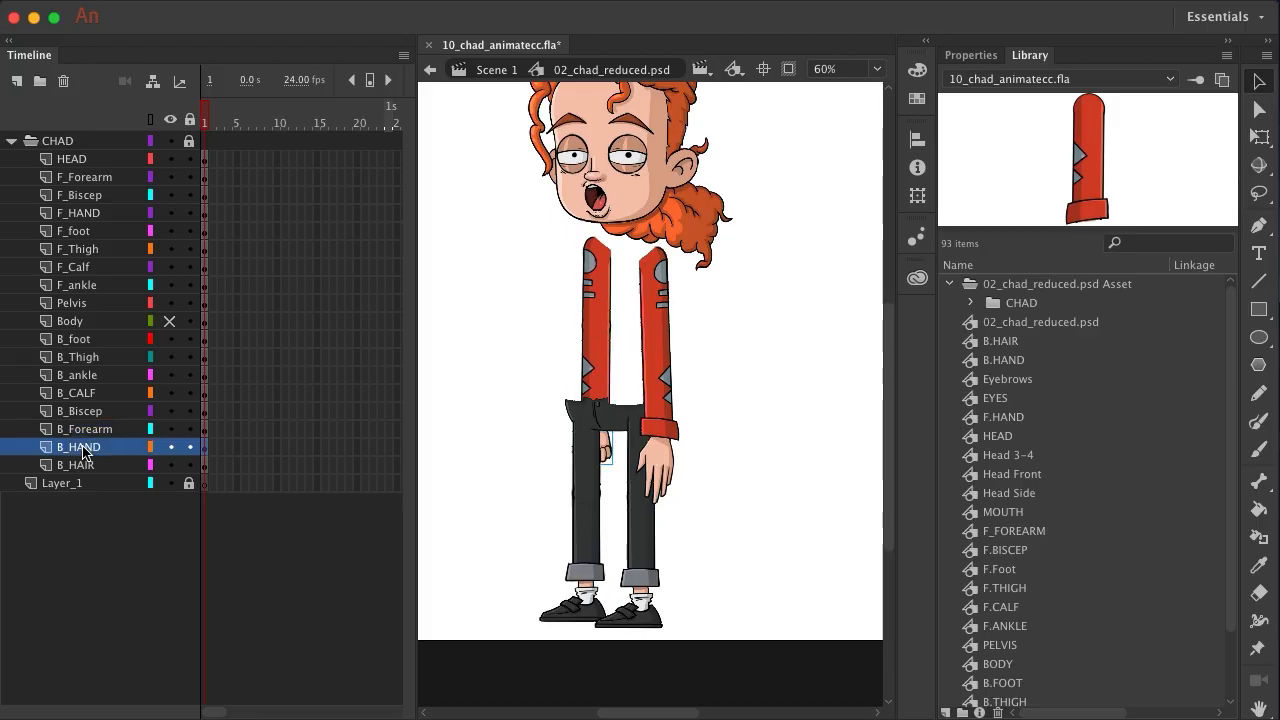
{"action": "left_click", "coordinate": [95, 470]}
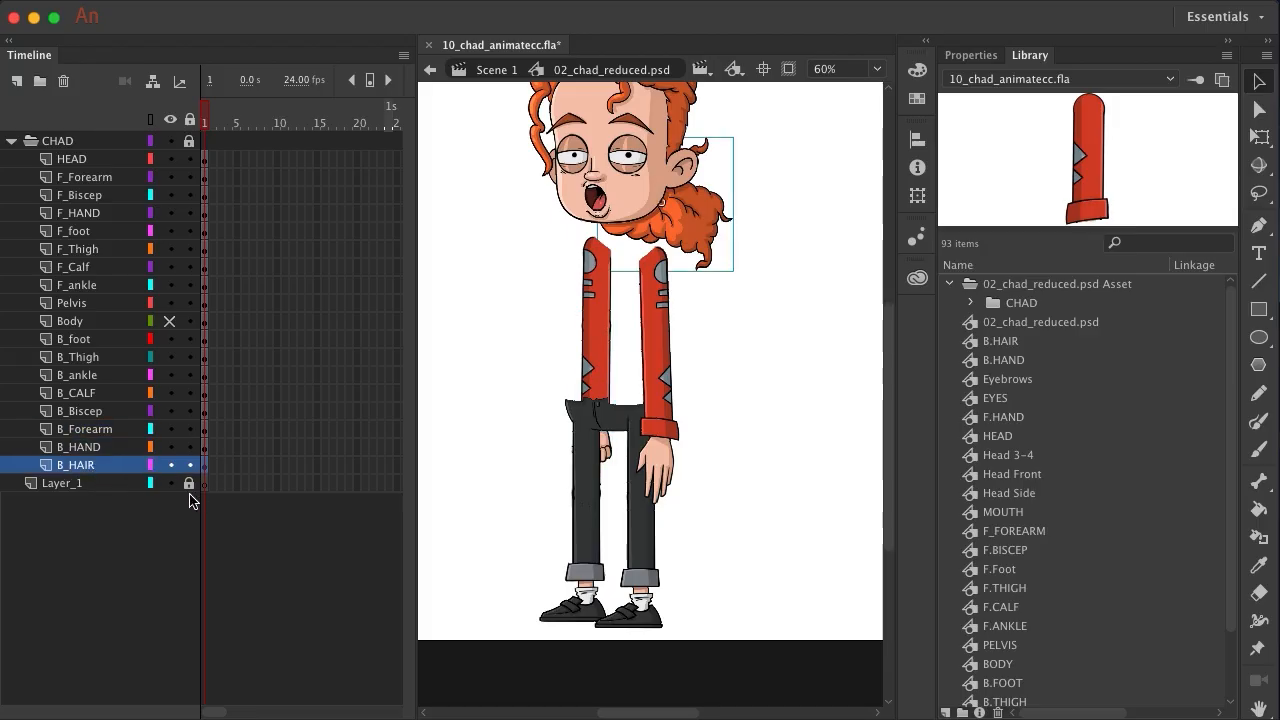
{"action": "left_click", "coordinate": [189, 483]}
{"action": "left_click", "coordinate": [94, 487]}
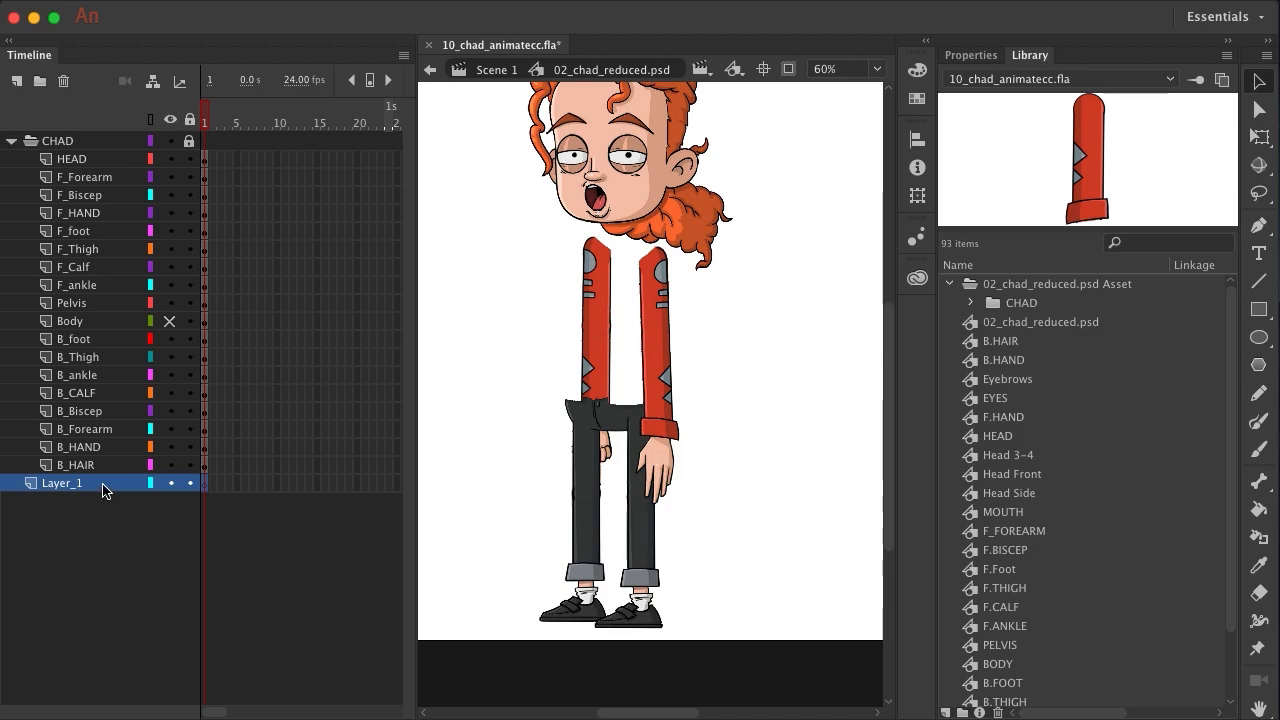
{"action": "left_click", "coordinate": [65, 83]}
Show the Body layer again and review the list of body part symbols in the library
{"action": "left_click", "coordinate": [169, 321]}
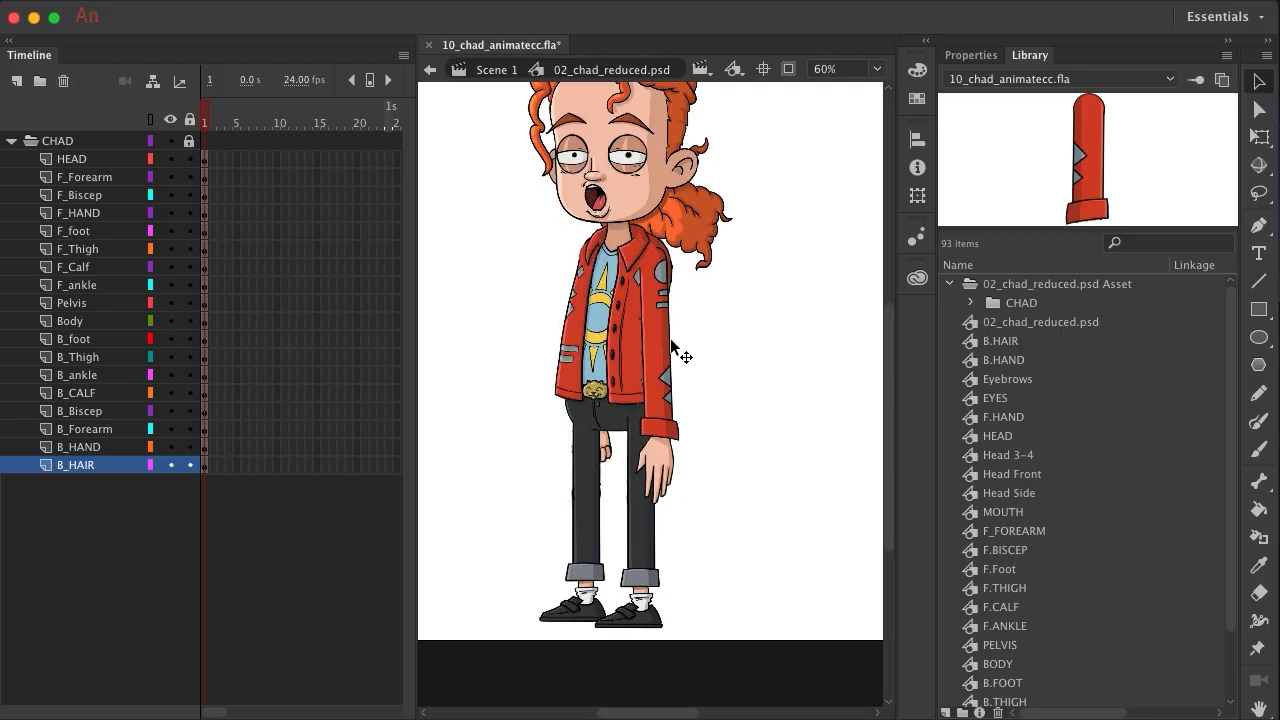
{"action": "scroll", "coordinate": [1052, 446], "scroll_direction": "down", "scroll_amount": 4}
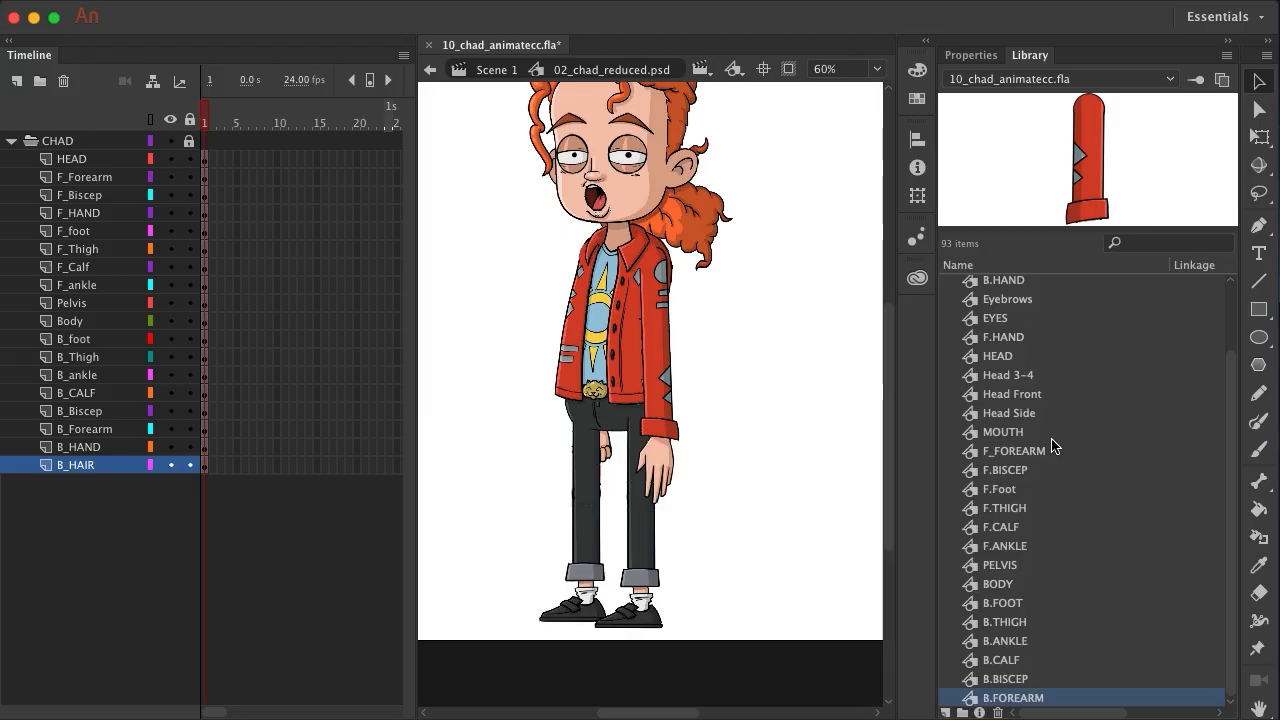
{"action": "scroll", "coordinate": [1052, 446], "scroll_direction": "up", "scroll_amount": 4}
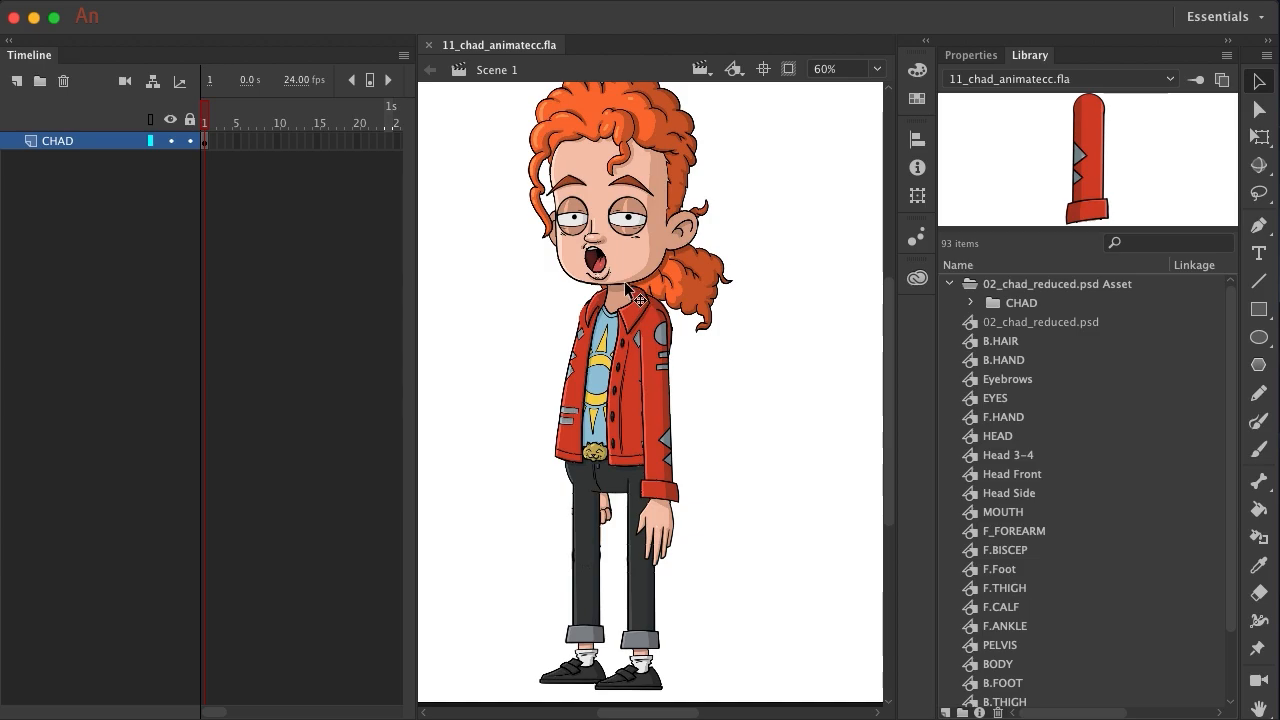
Open the Chad character symbol on the stage of 11_chad_animatecc.fla for editing
{"action": "double_click", "coordinate": [615, 218]}
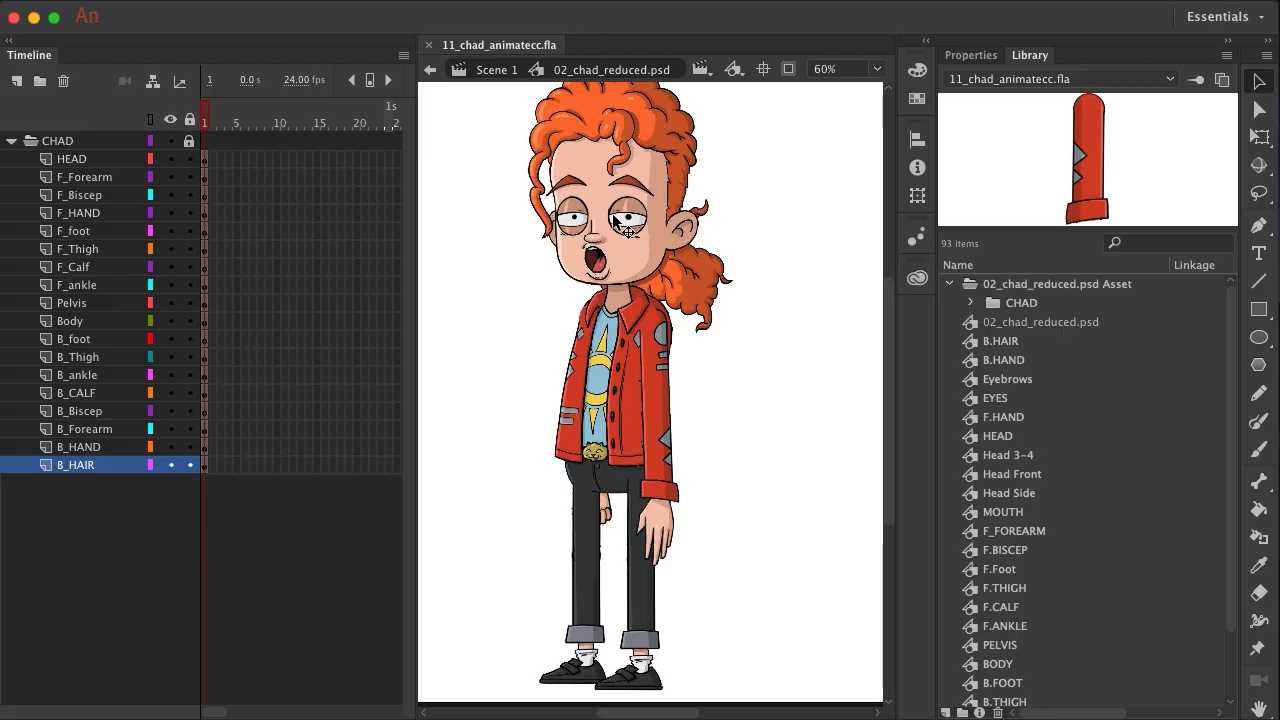
{"action": "scroll", "coordinate": [615, 220], "scroll_direction": "up", "scroll_amount": 3}
{"action": "scroll", "coordinate": [615, 220], "scroll_direction": "right", "scroll_amount": 2}
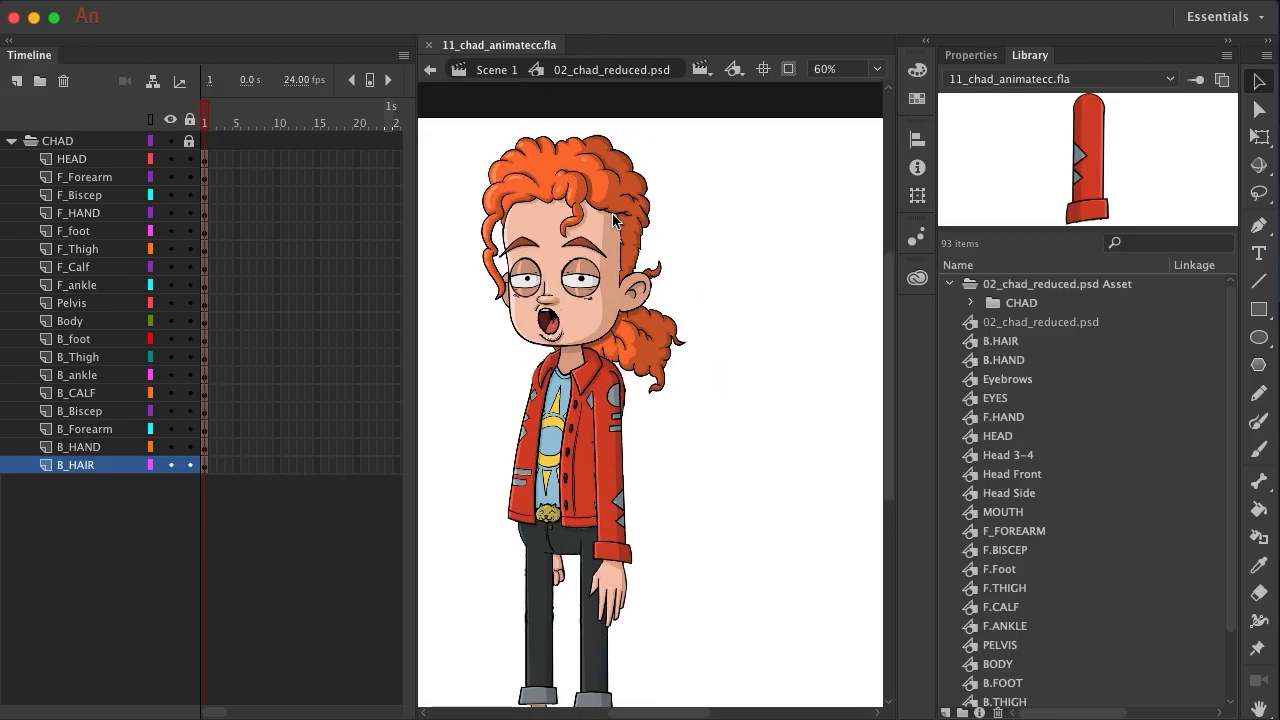
{"action": "scroll", "coordinate": [615, 218], "scroll_direction": "left", "scroll_amount": 2}
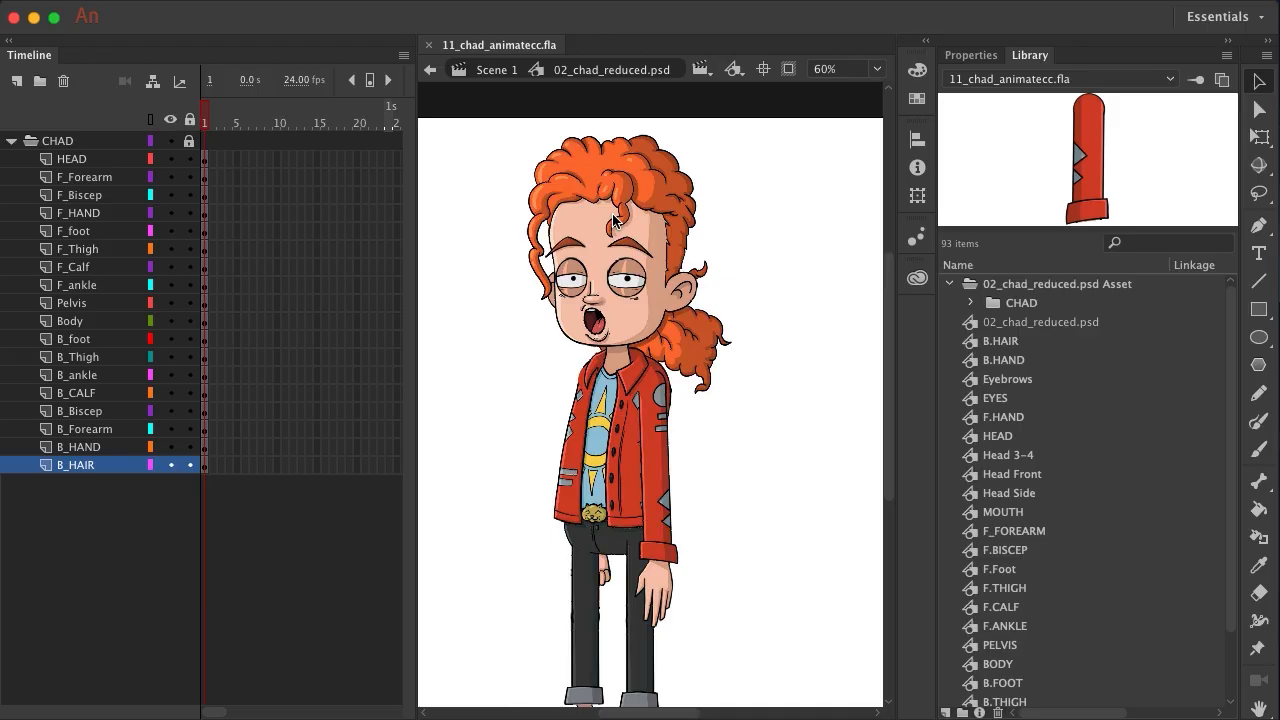
Move the head's transformation point to the base of the neck with Free Transform, testing its rotation before and after and undoing each test
{"action": "left_click", "coordinate": [84, 160]}
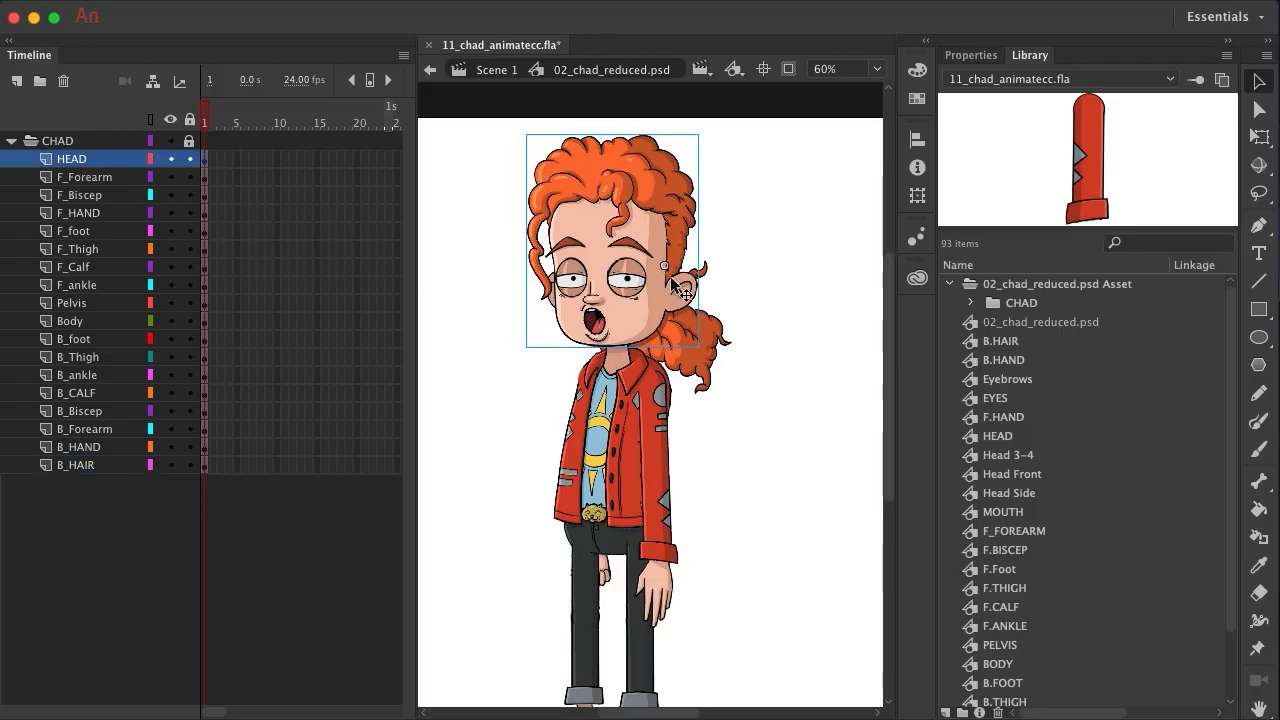
{"action": "left_click", "coordinate": [1259, 137]}
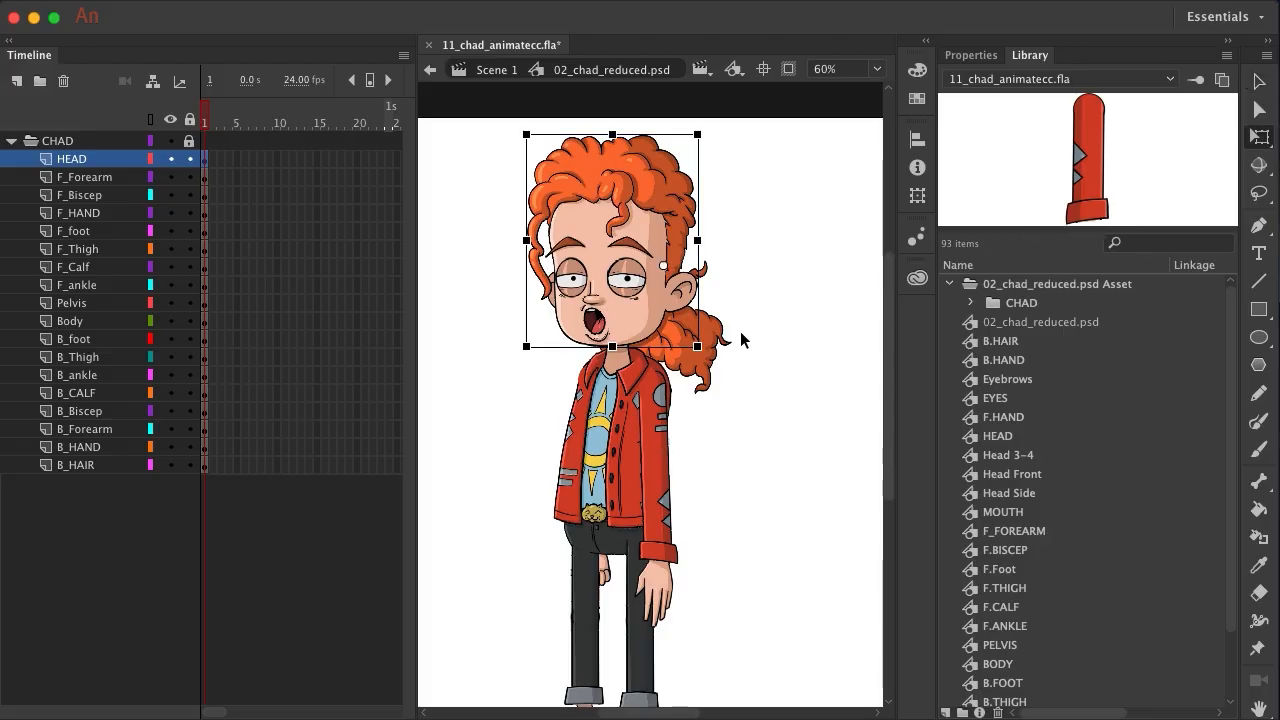
{"action": "left_click_drag", "start_coordinate": [718, 357], "coordinate": [711, 389]}
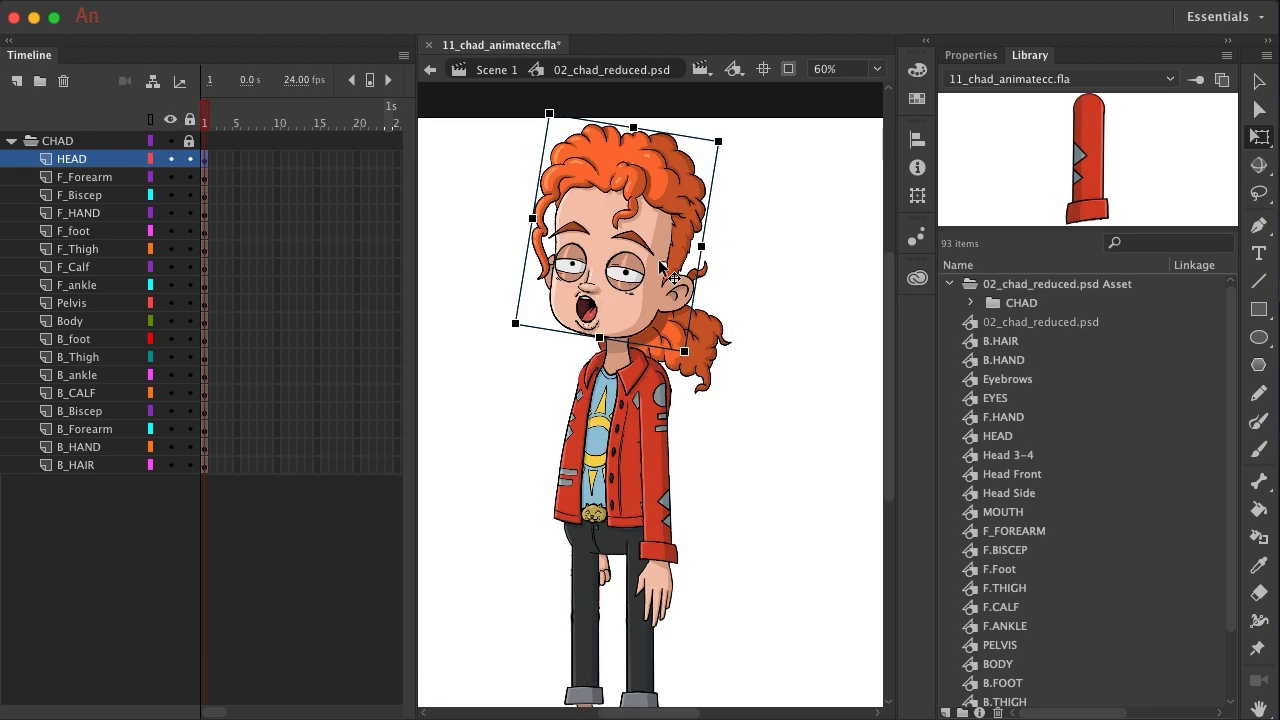
{"action": "key", "text": "super+z"}
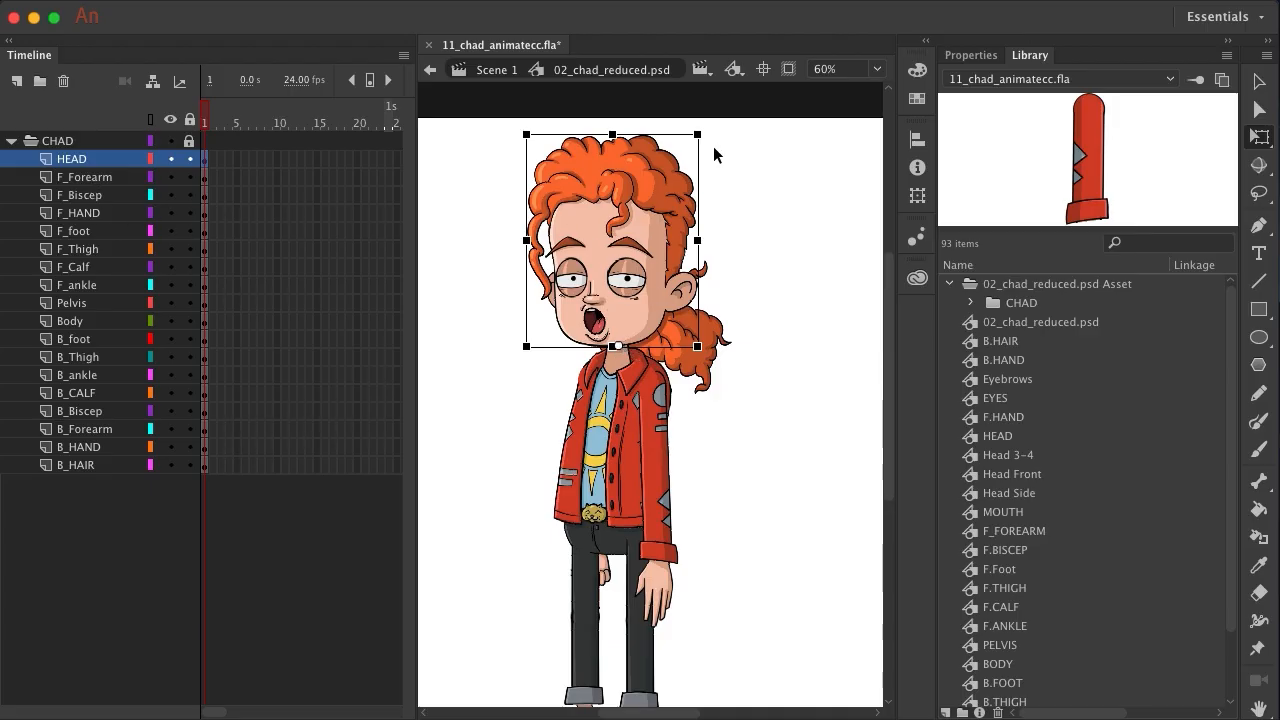
{"action": "left_click_drag", "start_coordinate": [723, 163], "coordinate": [675, 157]}
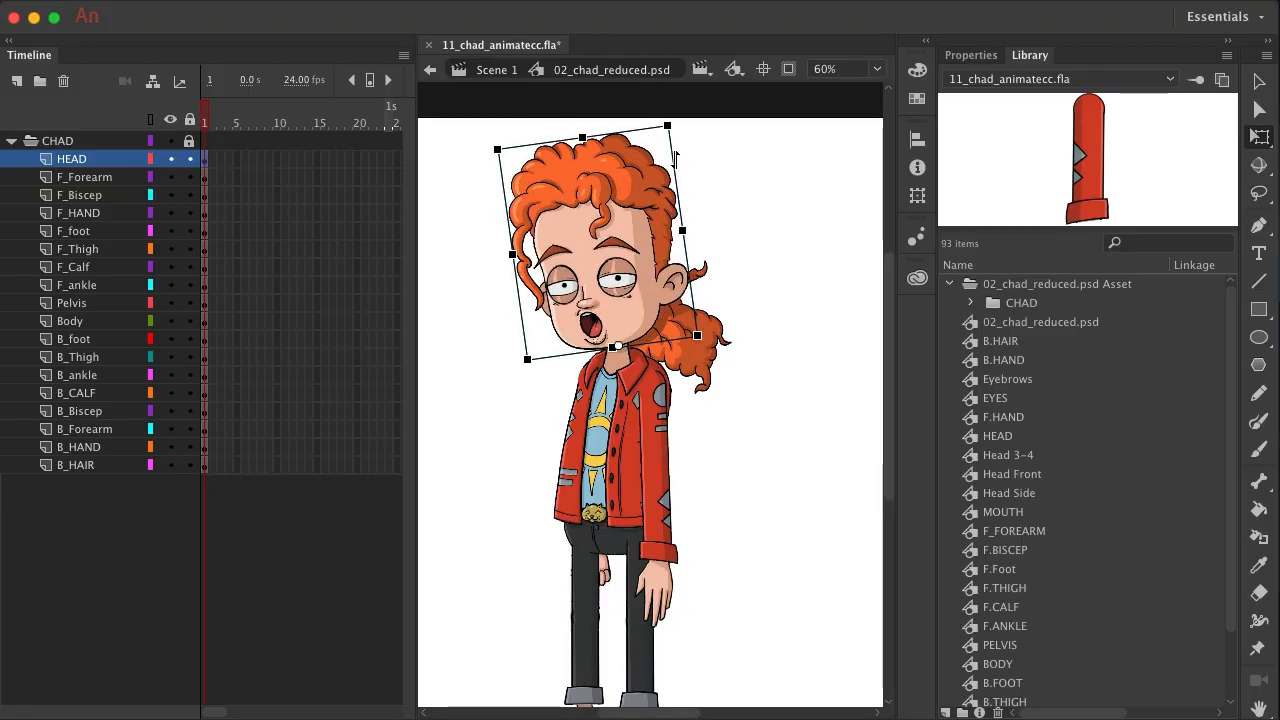
{"action": "key", "text": "ctrl+z"}
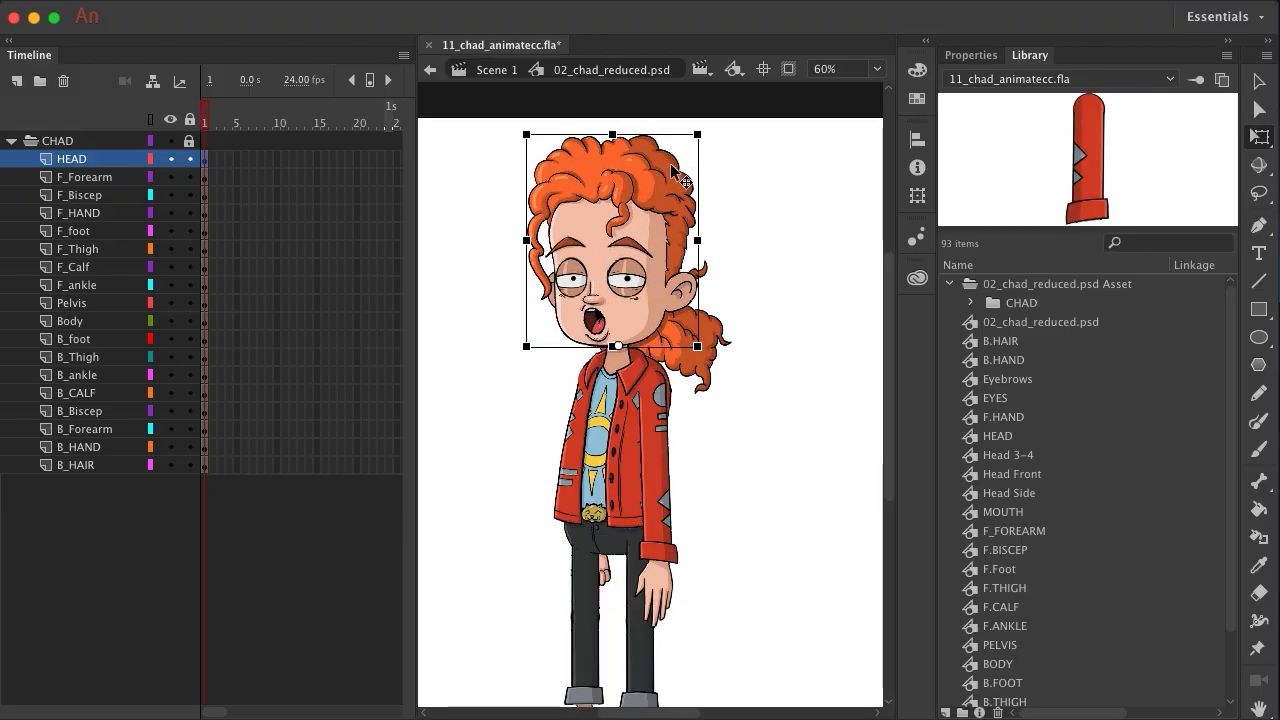
Move the front forearm's transformation point to the elbow and the front upper arm's transformation point to the shoulder
{"action": "left_click", "coordinate": [85, 177]}
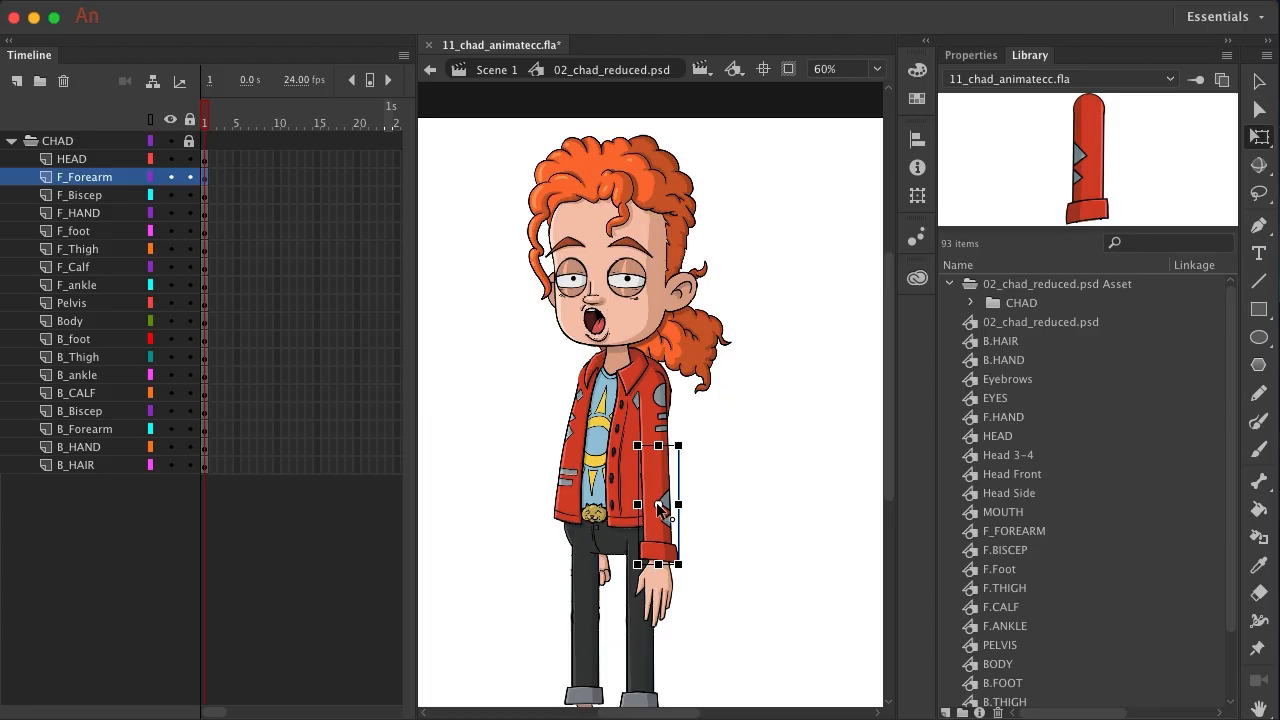
{"action": "left_click_drag", "start_coordinate": [657, 505], "coordinate": [655, 450]}
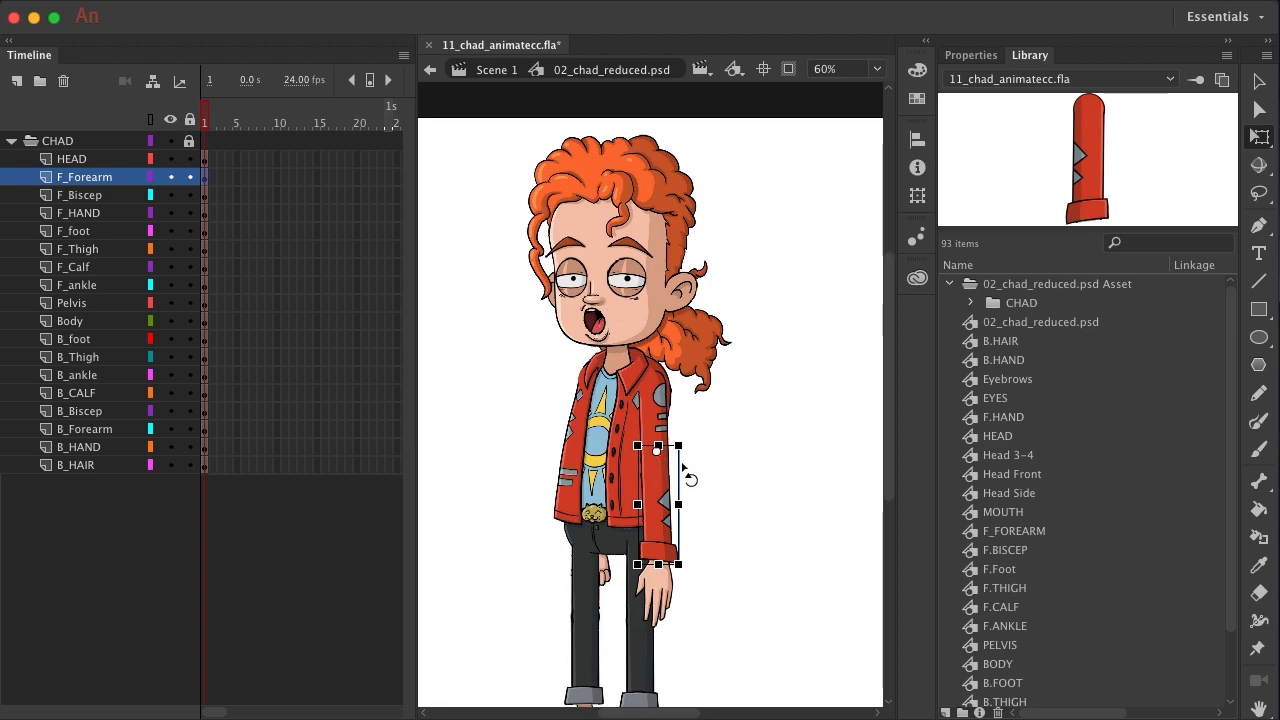
{"action": "left_click", "coordinate": [104, 197]}
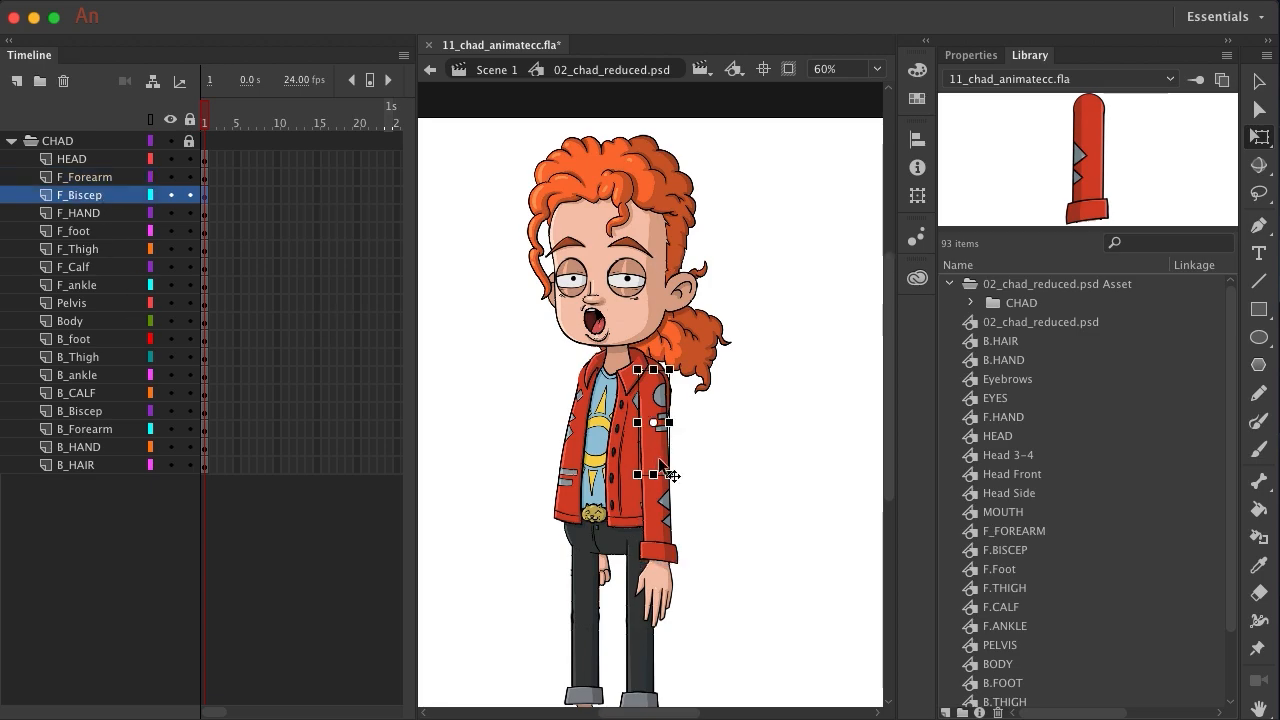
{"action": "left_click_drag", "start_coordinate": [651, 412], "coordinate": [652, 378]}
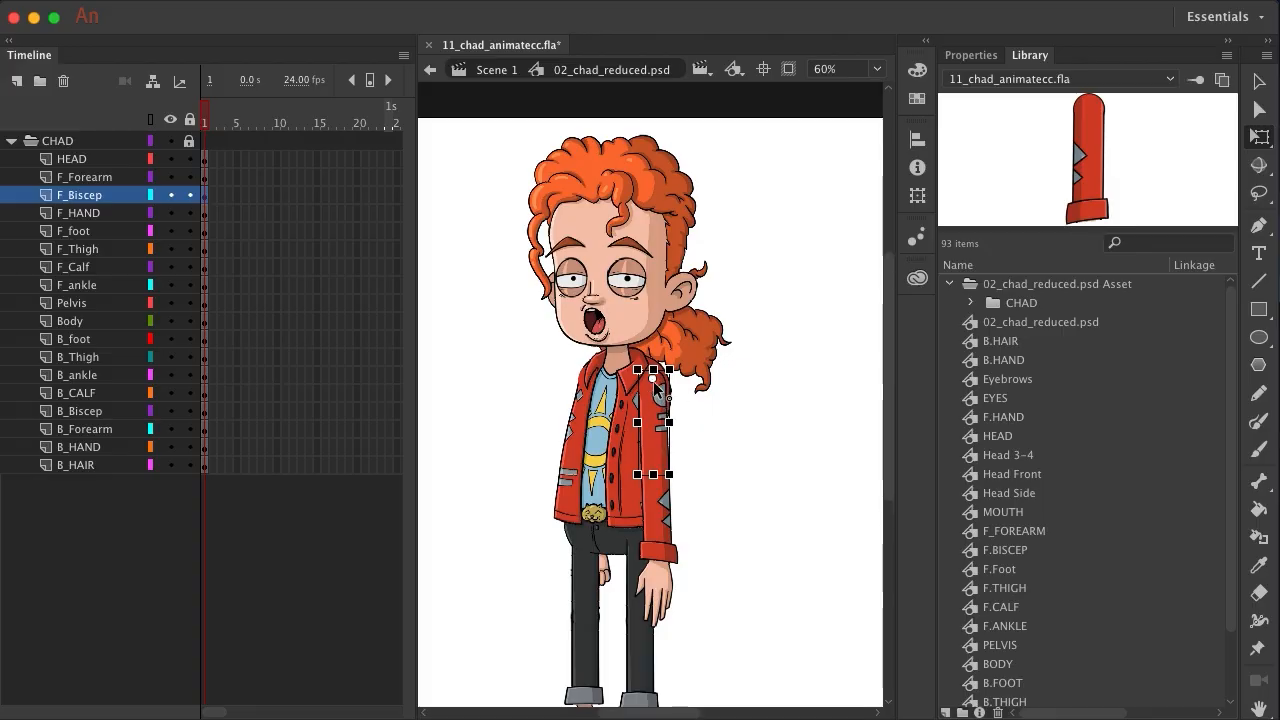
Move the front hand's transformation point to the wrist and the front foot's transformation point to the ankle joint
{"action": "left_click", "coordinate": [95, 213]}
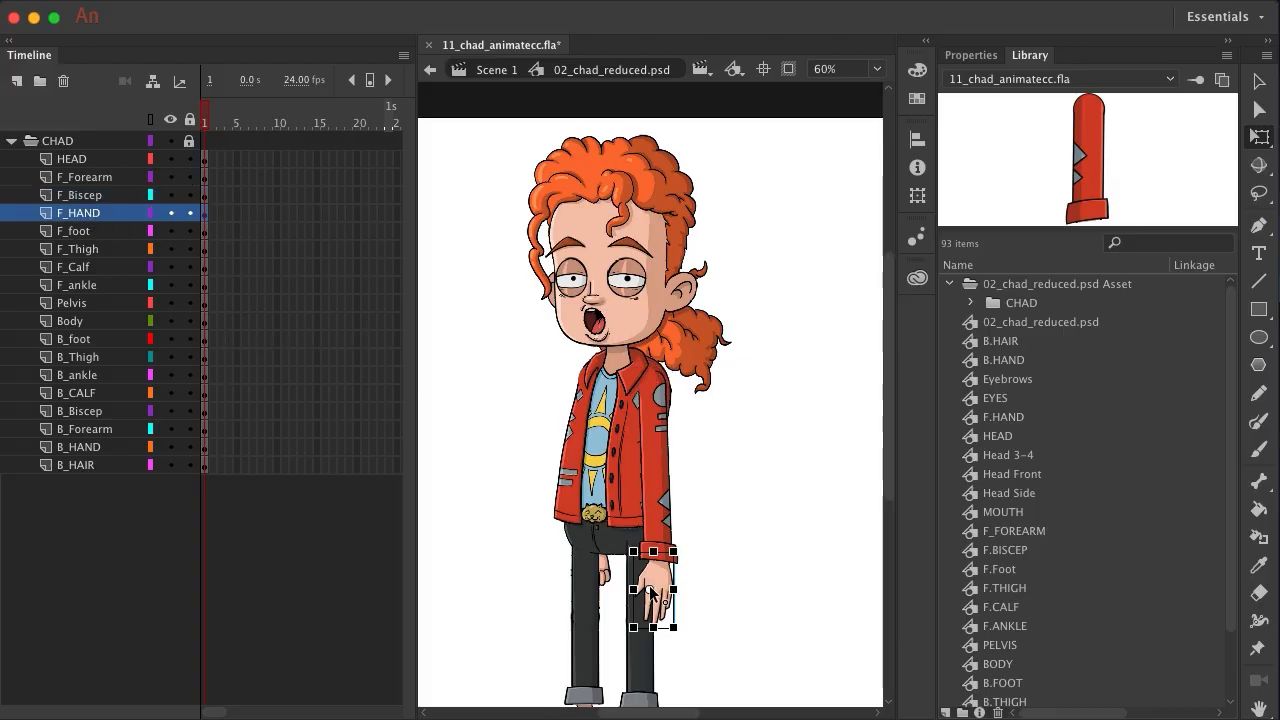
{"action": "left_click_drag", "start_coordinate": [649, 589], "coordinate": [661, 560]}
{"action": "left_click", "coordinate": [104, 236]}
{"action": "left_click_drag", "start_coordinate": [763, 557], "coordinate": [745, 405]}
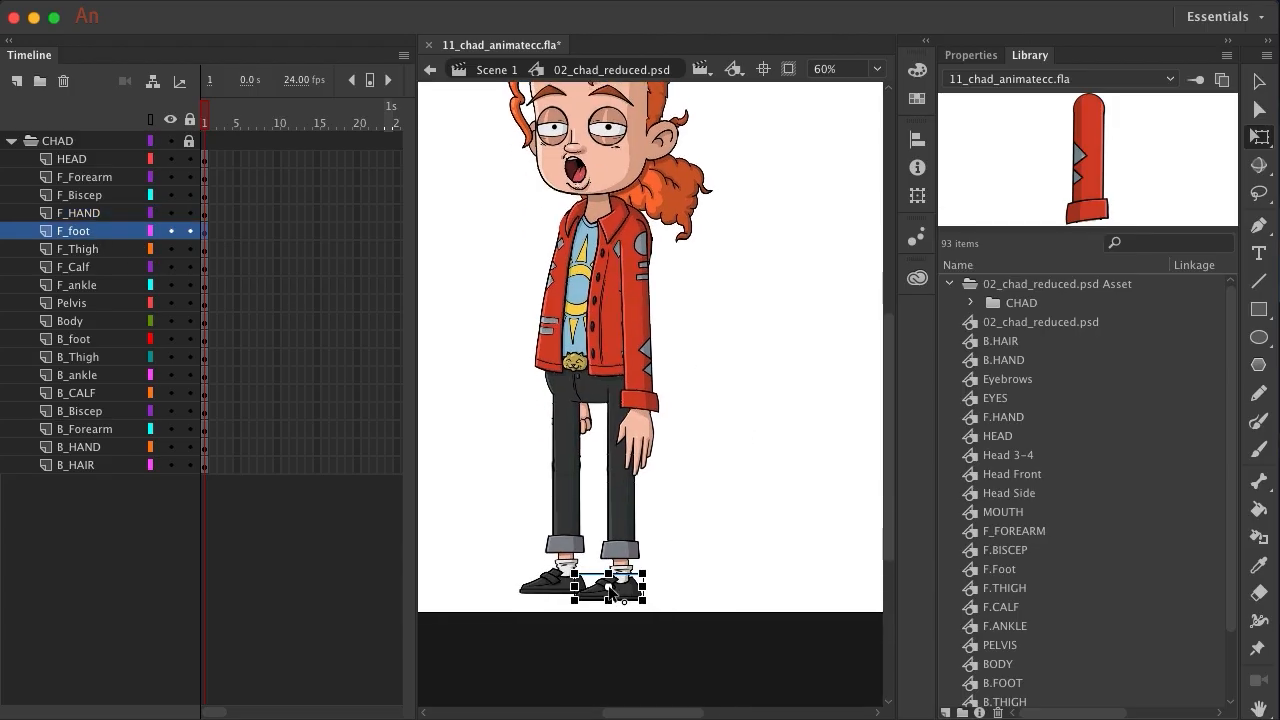
{"action": "left_click_drag", "start_coordinate": [608, 586], "coordinate": [622, 582]}
Move the transformation points of the front leg parts to their upper joints: thigh at the hip, calf at the knee, ankle beneath the trouser cuff
{"action": "left_click", "coordinate": [77, 251]}
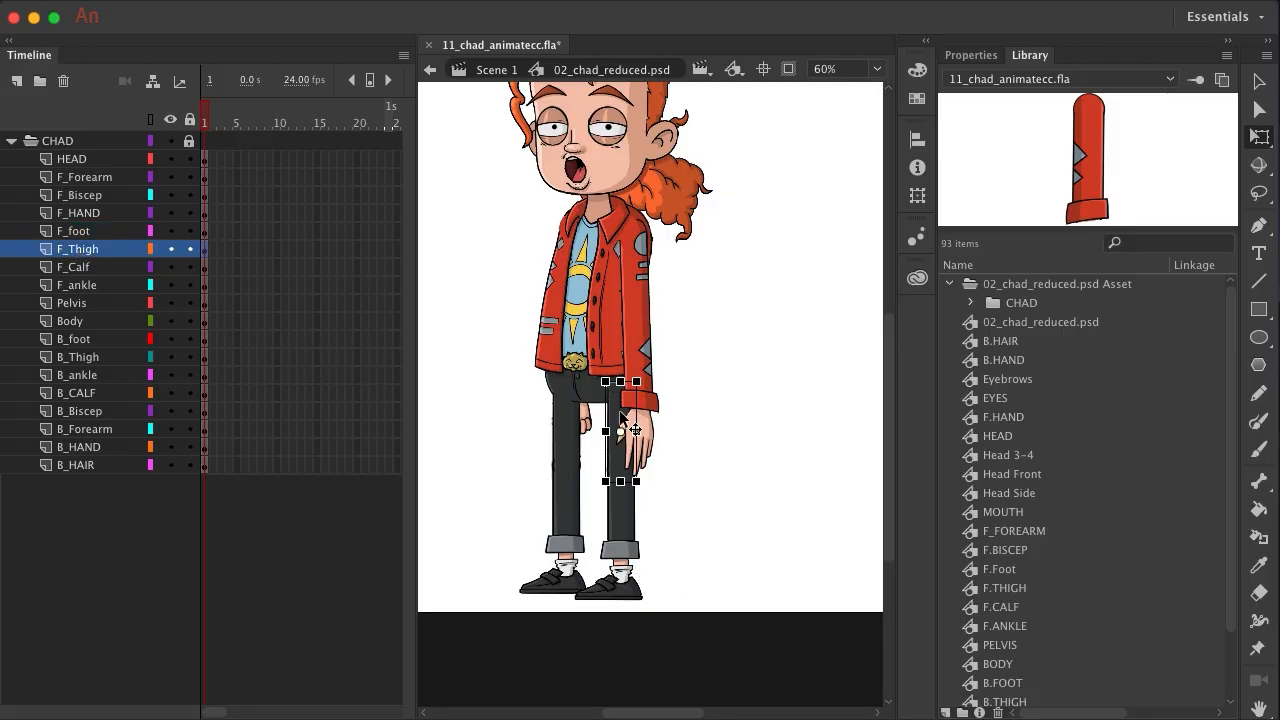
{"action": "left_click_drag", "start_coordinate": [621, 436], "coordinate": [618, 392]}
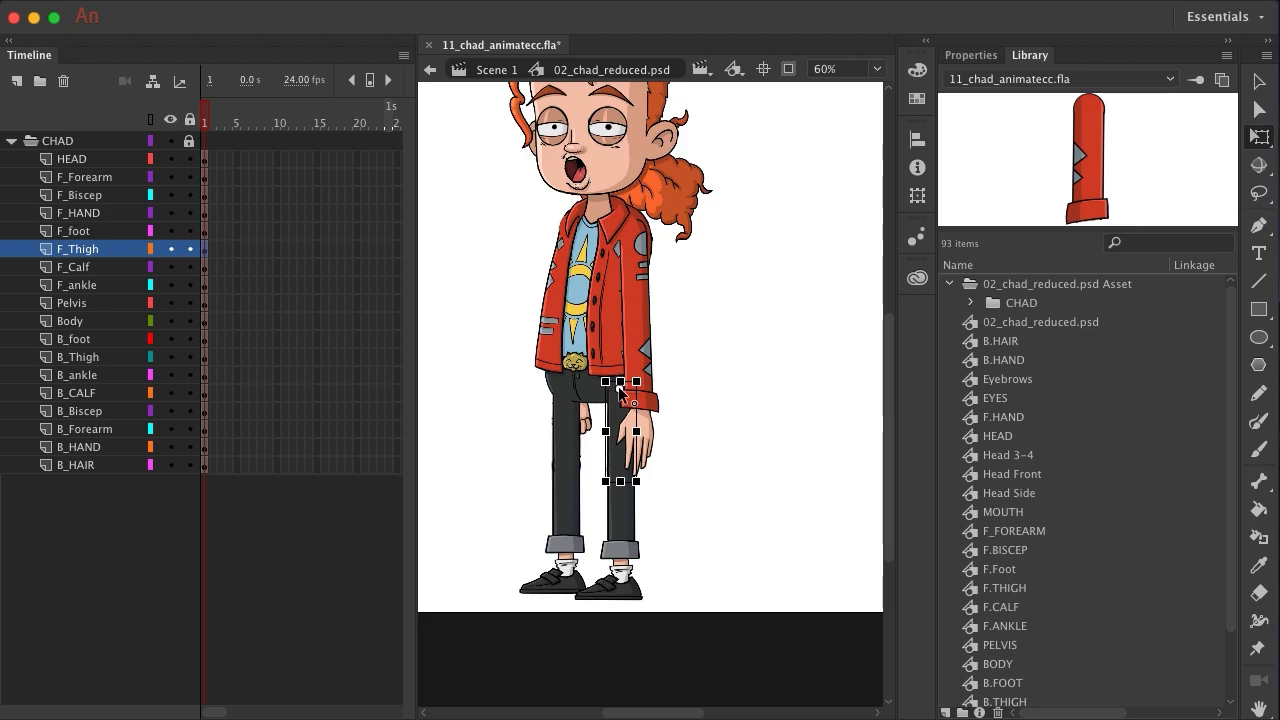
{"action": "left_click", "coordinate": [112, 267]}
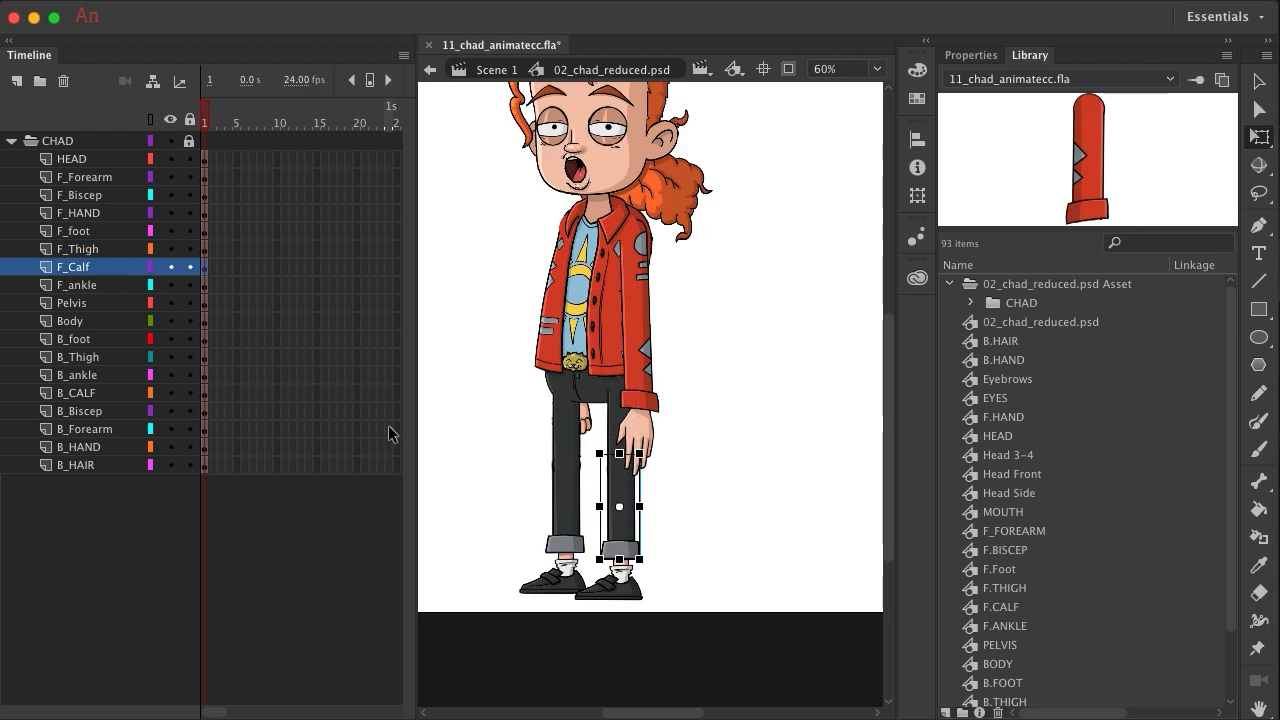
{"action": "left_click_drag", "start_coordinate": [620, 508], "coordinate": [621, 464]}
{"action": "left_click", "coordinate": [94, 284]}
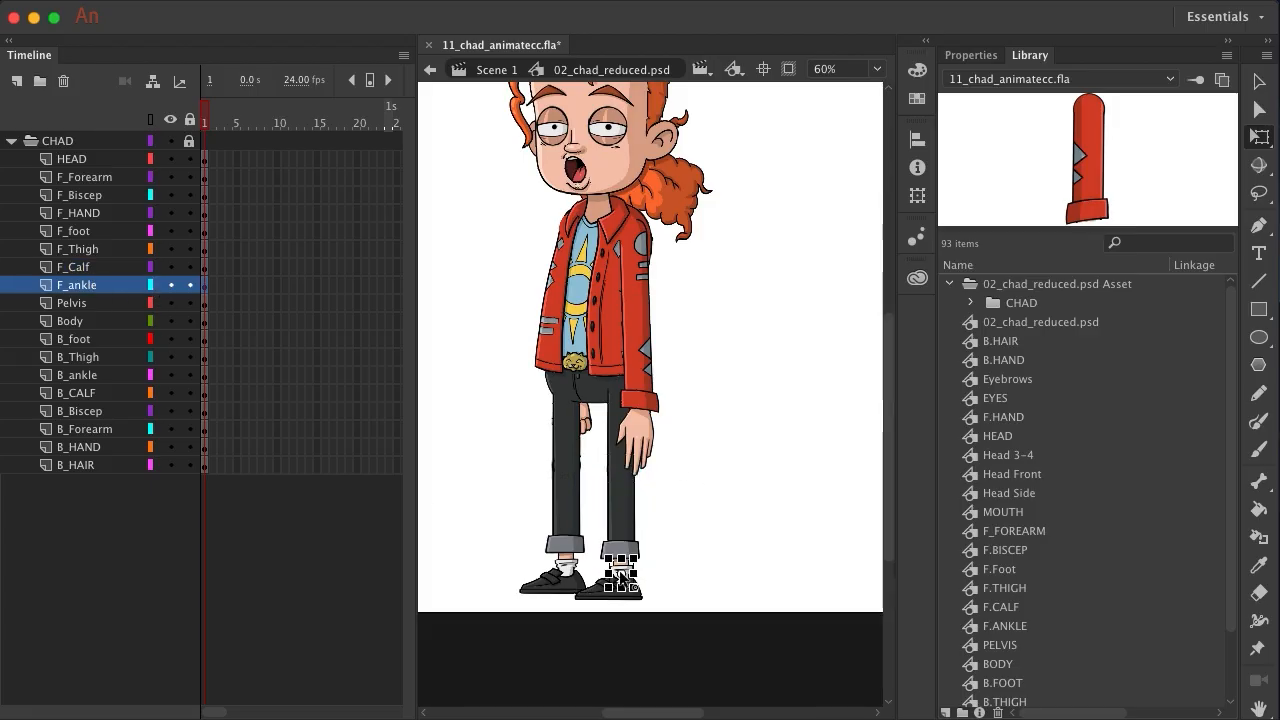
{"action": "left_click_drag", "start_coordinate": [621, 574], "coordinate": [621, 561]}
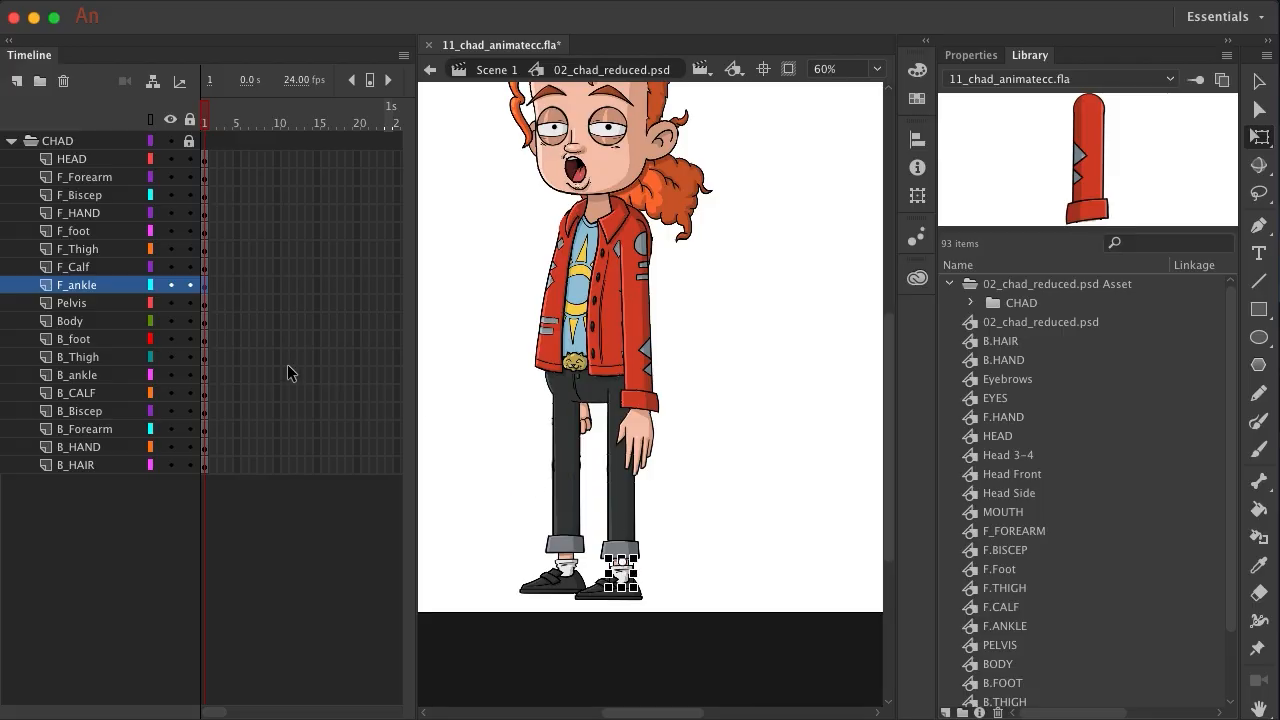
Select the Pelvis layer's artwork to check its transformation point
{"action": "left_click", "coordinate": [92, 303]}
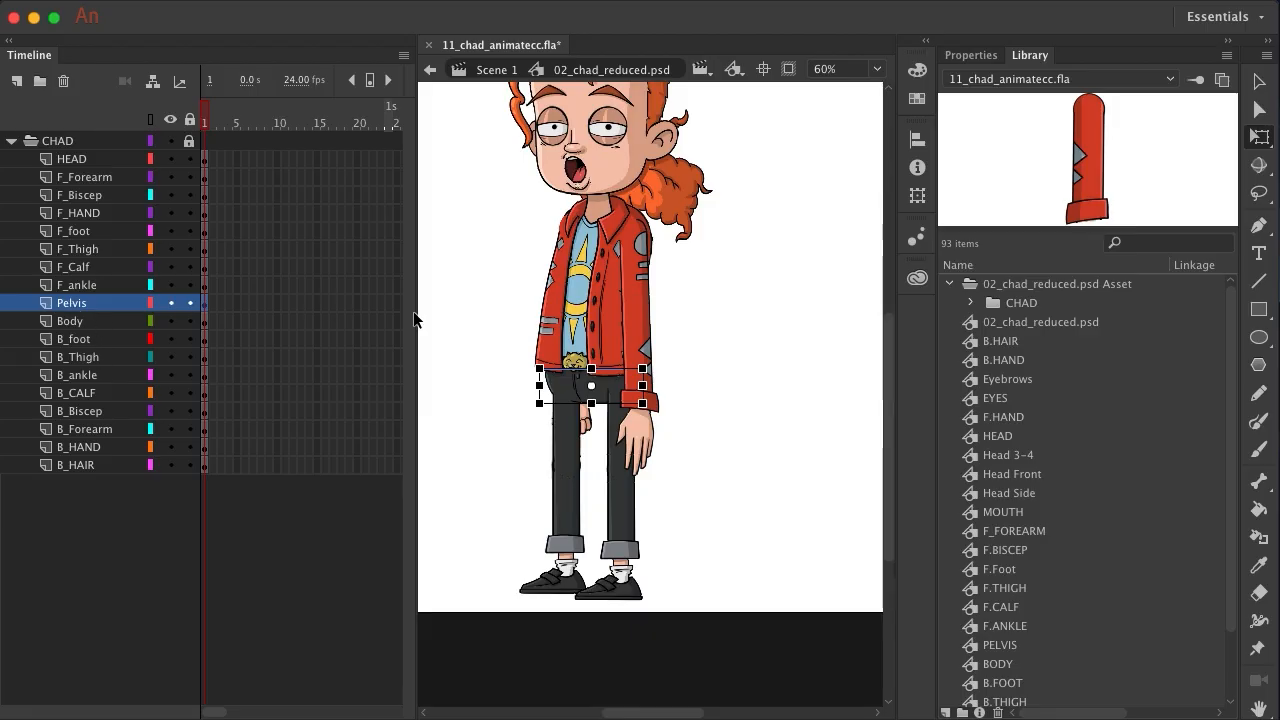
Move the Body layer's transformation point down to the waist and the B_foot layer's transformation point to the ankle joint
{"action": "left_click", "coordinate": [88, 322]}
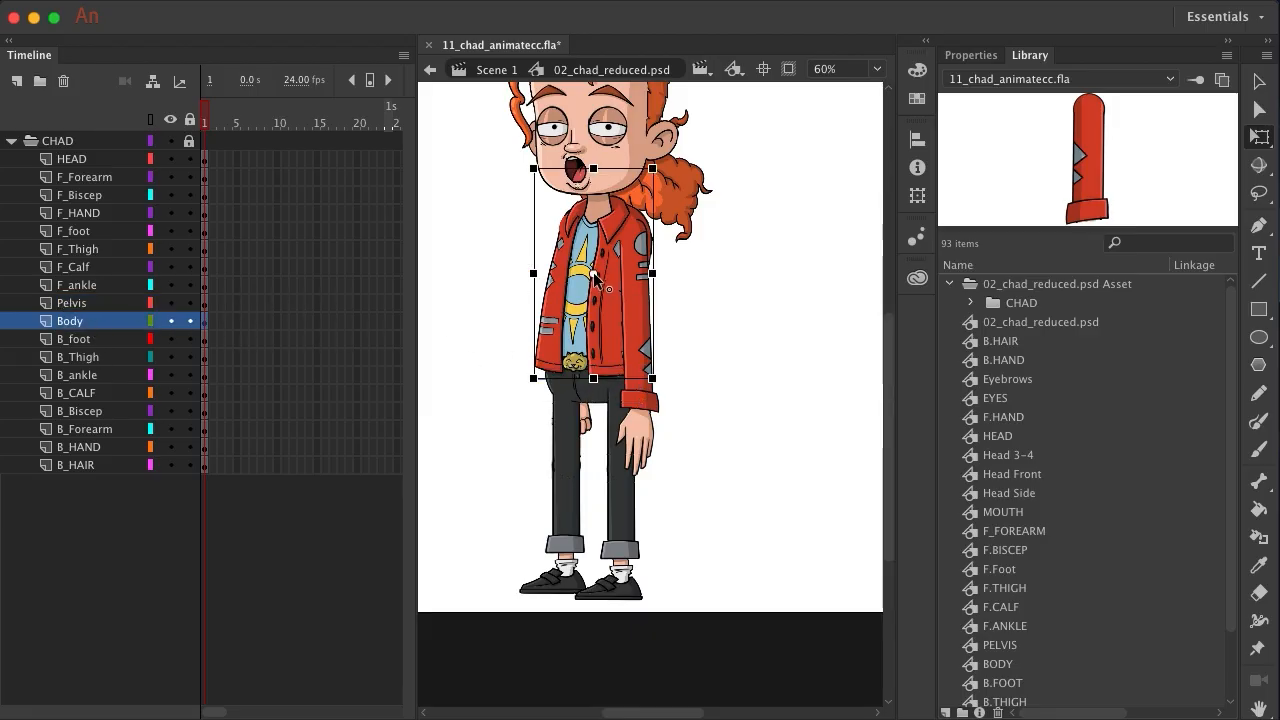
{"action": "left_click_drag", "start_coordinate": [594, 275], "coordinate": [593, 371]}
{"action": "left_click", "coordinate": [85, 343]}
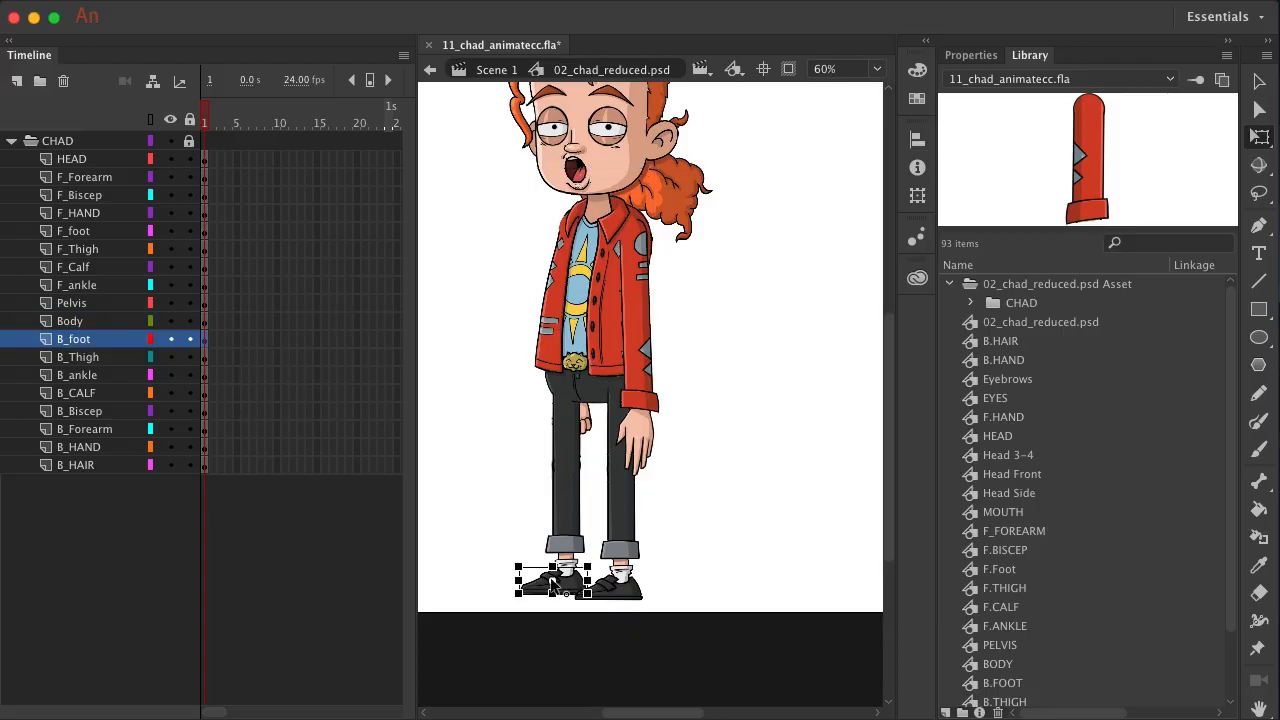
{"action": "left_click_drag", "start_coordinate": [553, 581], "coordinate": [566, 576]}
Move the transformation points of B_Thigh, B_ankle and B_CALF to their upper joints at the hip, ankle and knee
{"action": "left_click", "coordinate": [93, 360]}
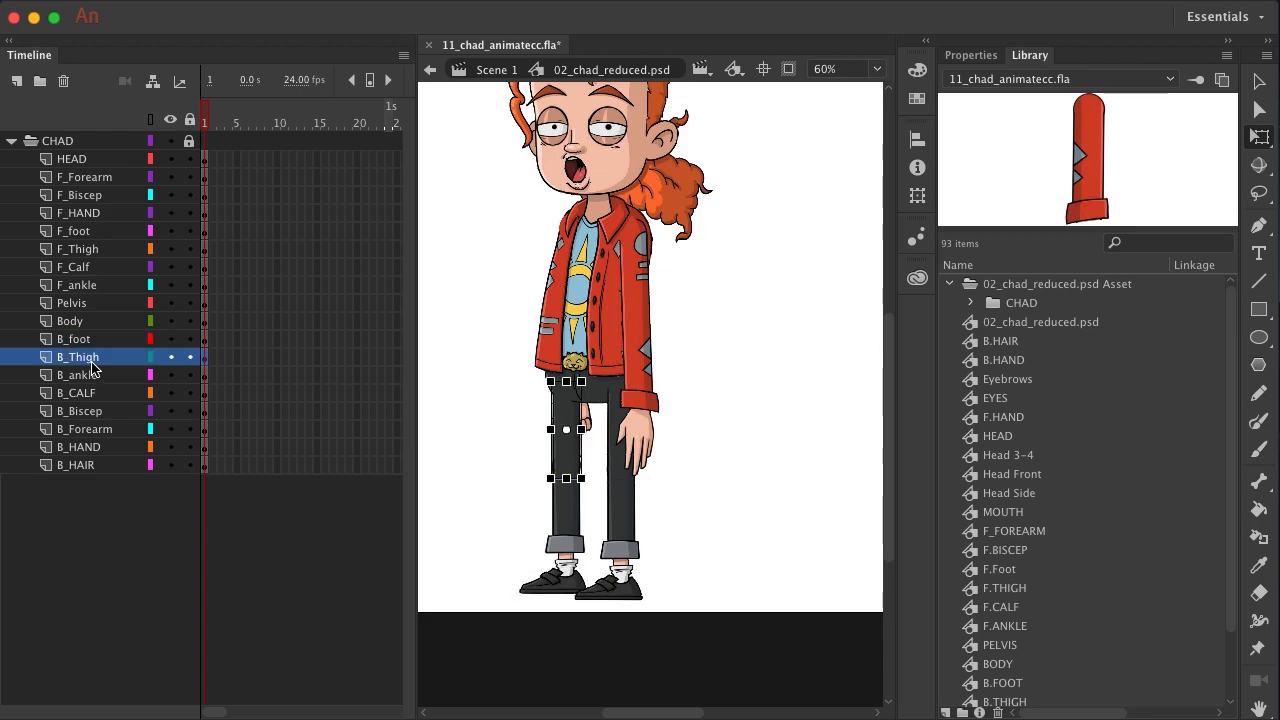
{"action": "left_click_drag", "start_coordinate": [566, 433], "coordinate": [567, 391]}
{"action": "left_click", "coordinate": [65, 375]}
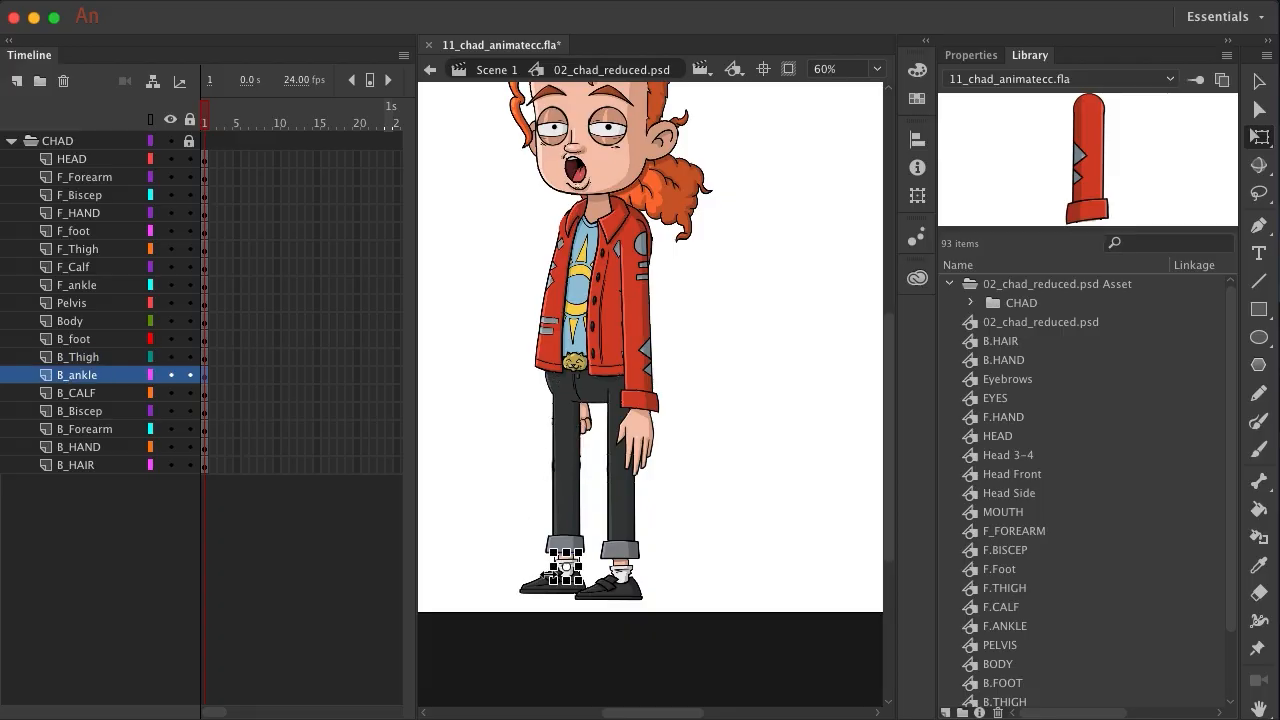
{"action": "left_click_drag", "start_coordinate": [565, 570], "coordinate": [567, 557]}
{"action": "left_click", "coordinate": [92, 393]}
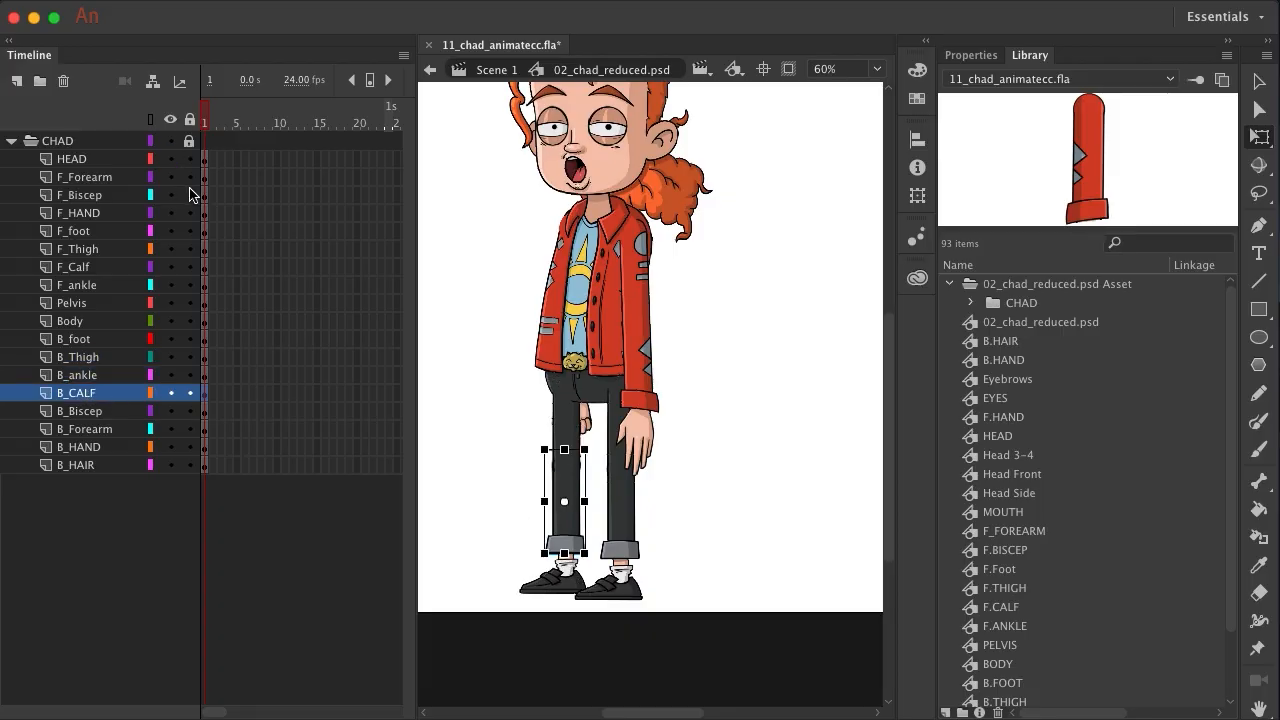
{"action": "left_click_drag", "start_coordinate": [564, 501], "coordinate": [566, 468]}
With the Body layer hidden, move the transformation points of B_Biscep to the shoulder and B_Forearm to the elbow
{"action": "left_click", "coordinate": [127, 412]}
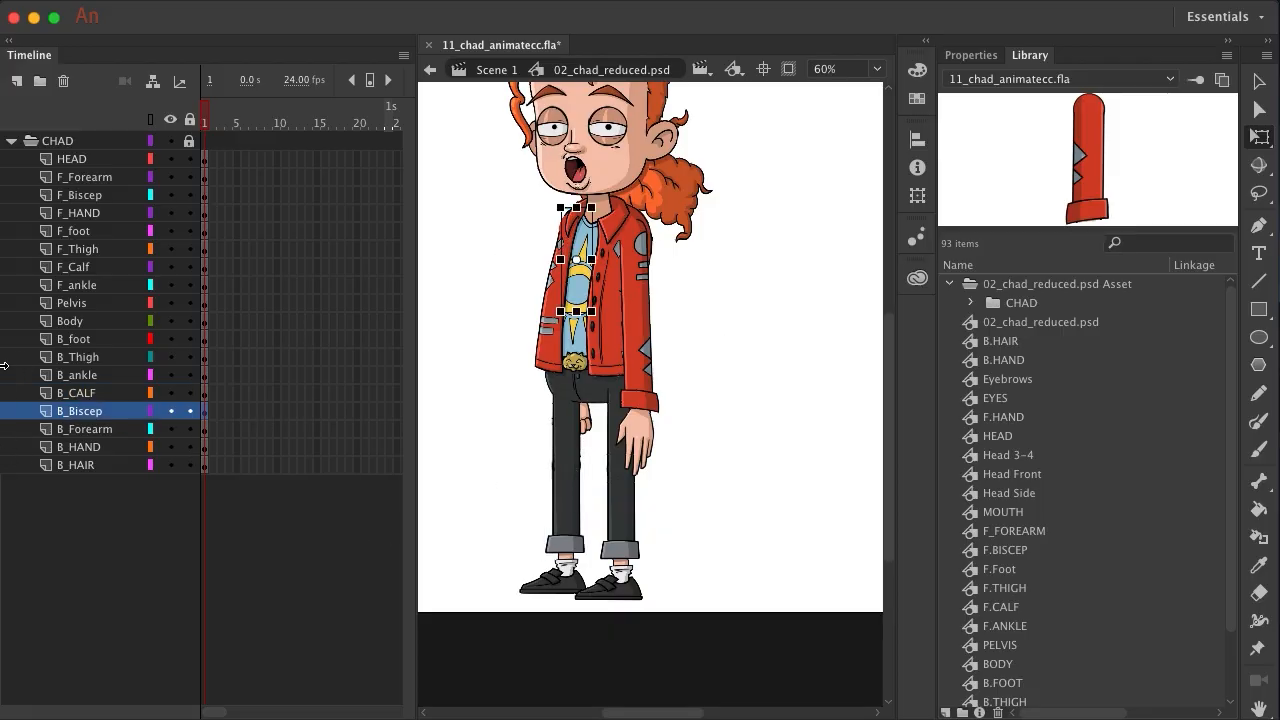
{"action": "left_click", "coordinate": [170, 321]}
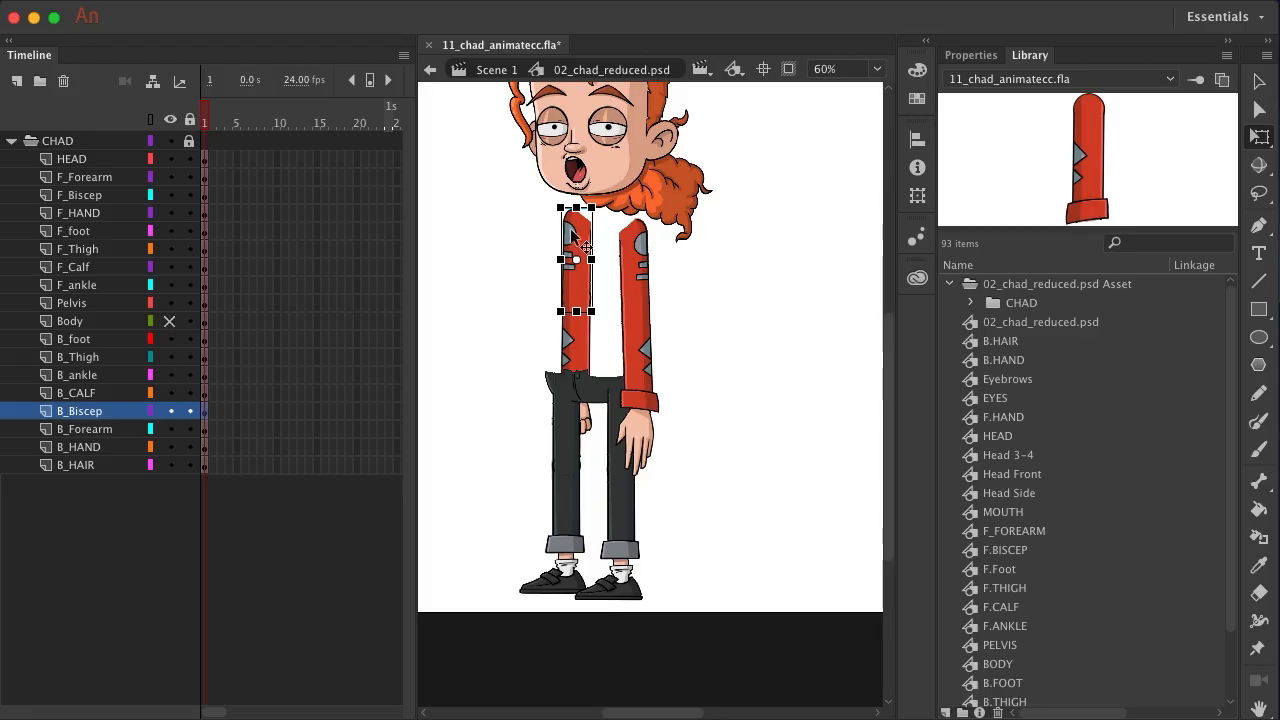
{"action": "scroll", "coordinate": [577, 266], "scroll_direction": "down", "scroll_amount": 2}
{"action": "scroll", "coordinate": [577, 262], "scroll_direction": "up", "scroll_amount": 2}
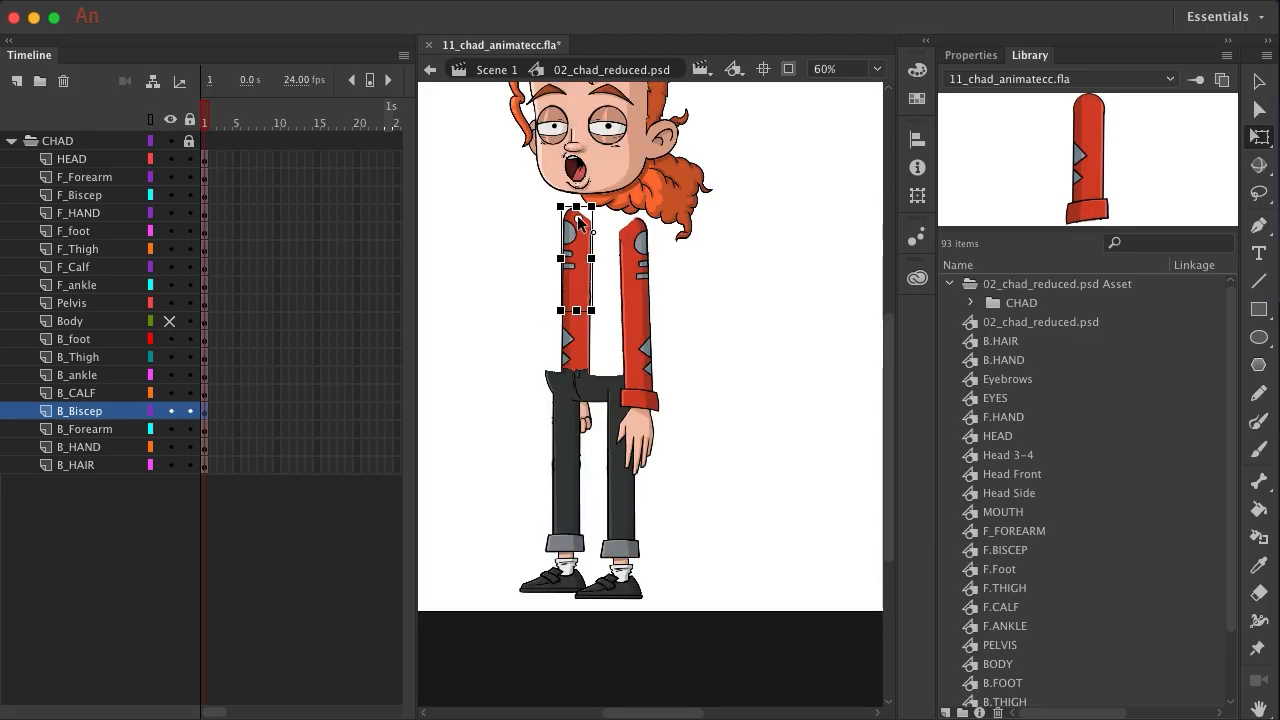
{"action": "left_click", "coordinate": [86, 429]}
{"action": "left_click_drag", "start_coordinate": [574, 342], "coordinate": [576, 298]}
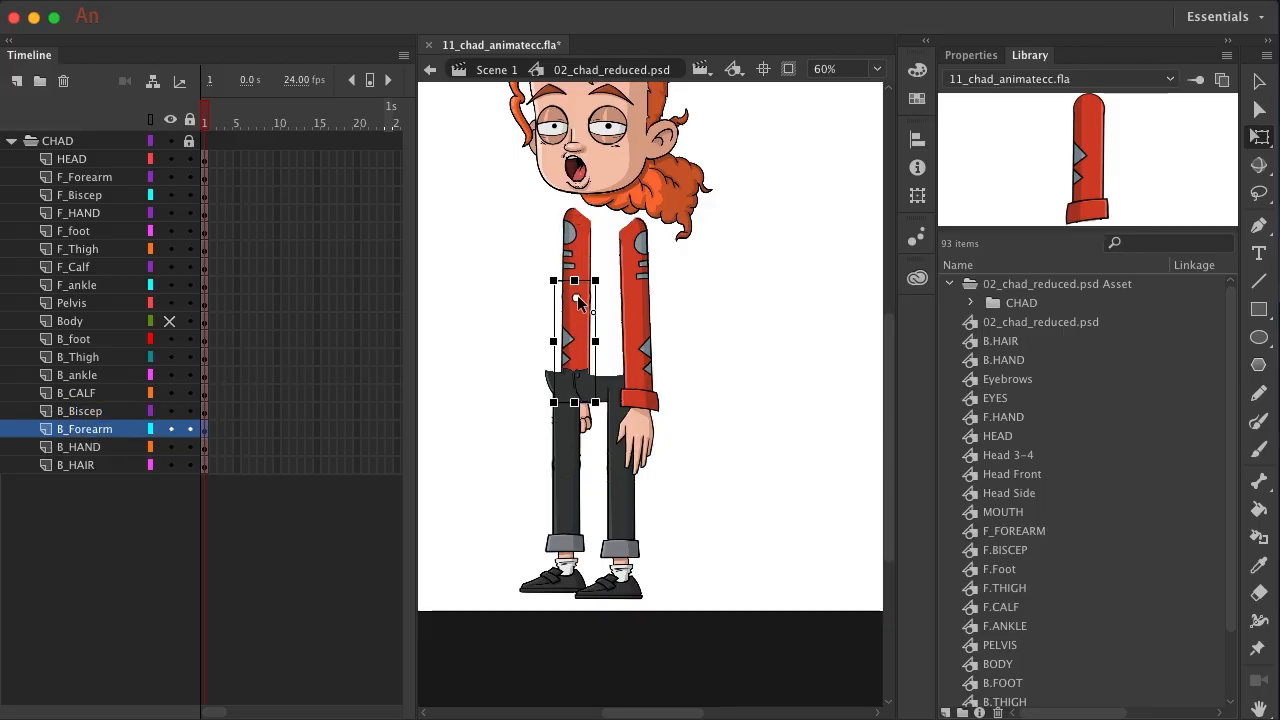
Hide the Pelvis and B_Thigh layers and move the B_HAND layer's transformation point up to the wrist
{"action": "left_click", "coordinate": [113, 447]}
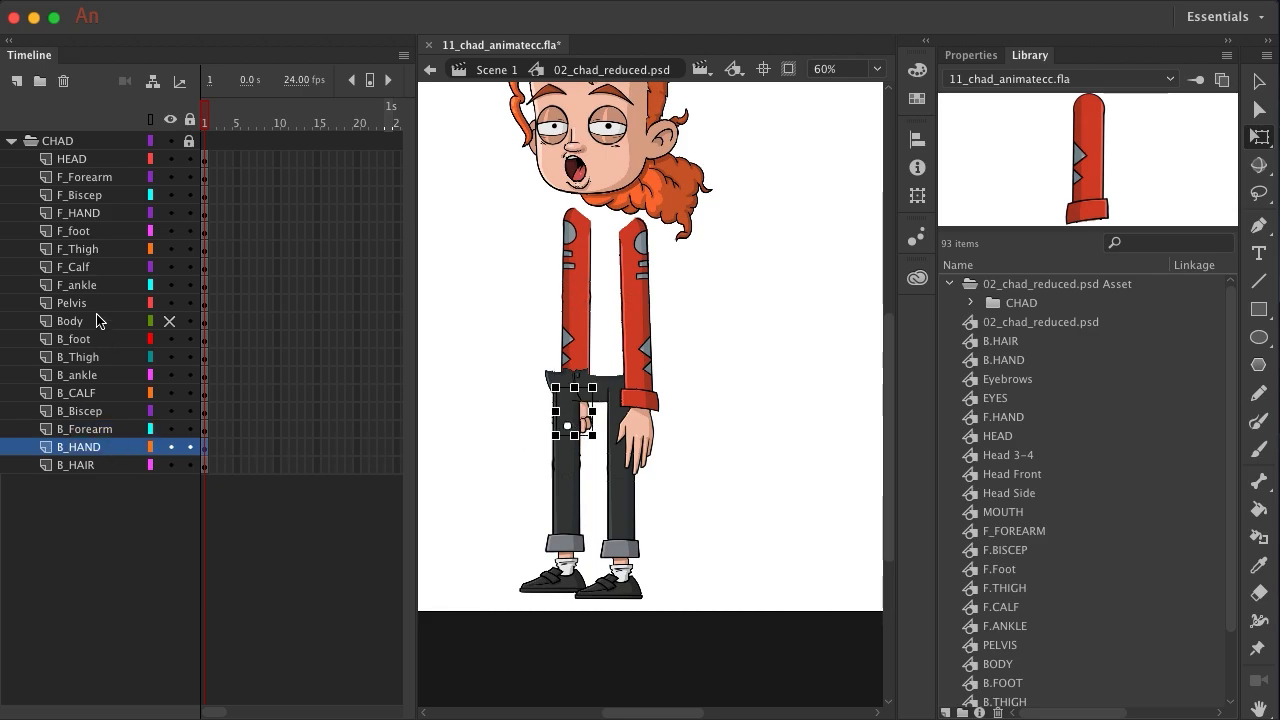
{"action": "left_click", "coordinate": [170, 303]}
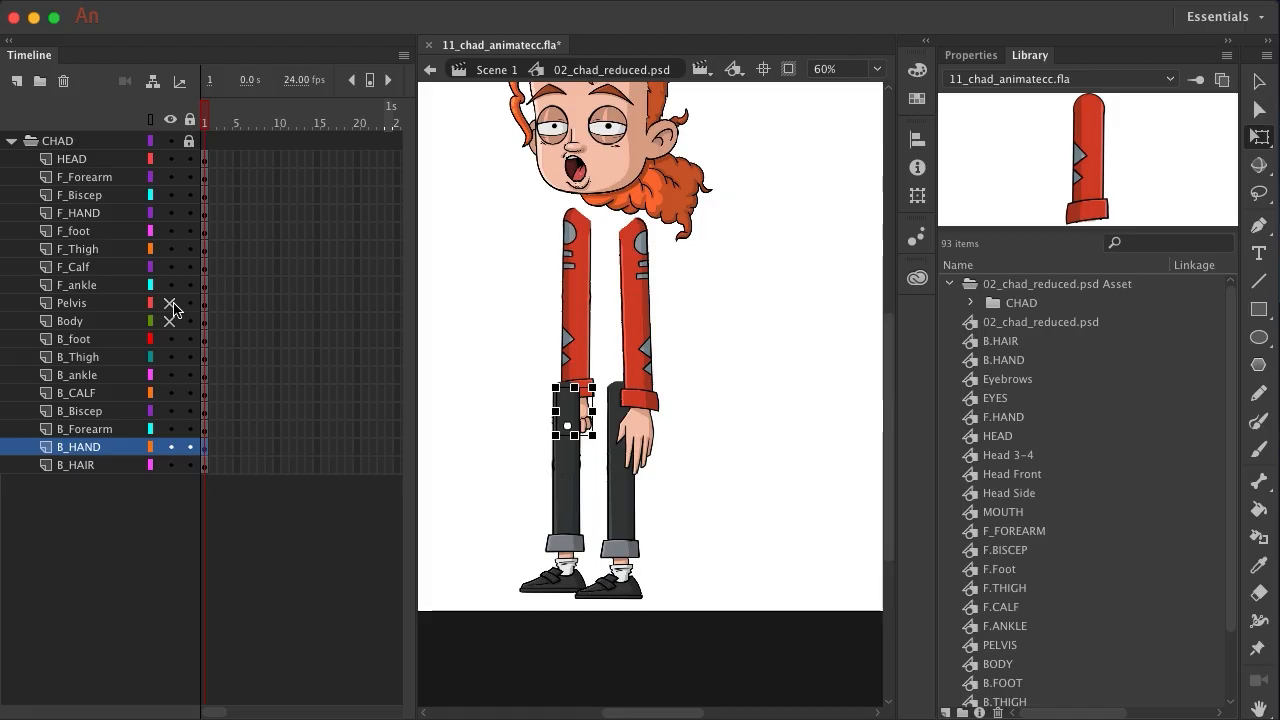
{"action": "left_click", "coordinate": [169, 357]}
{"action": "left_click_drag", "start_coordinate": [567, 430], "coordinate": [575, 400]}
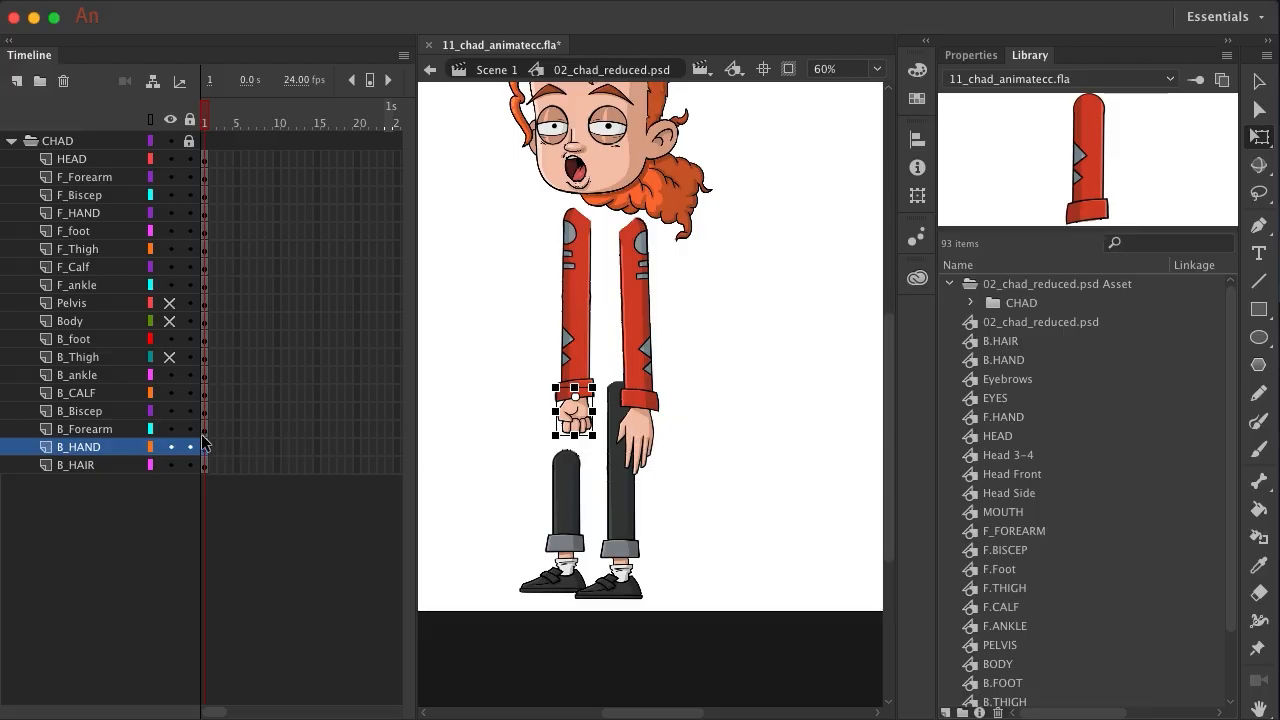
Temporarily show the HEAD layer as outlines and move the B_HAIR layer's transformation point to the hair's upper-left end behind the head
{"action": "left_click", "coordinate": [73, 466]}
{"action": "scroll", "coordinate": [635, 300], "scroll_direction": "up", "scroll_amount": 5}
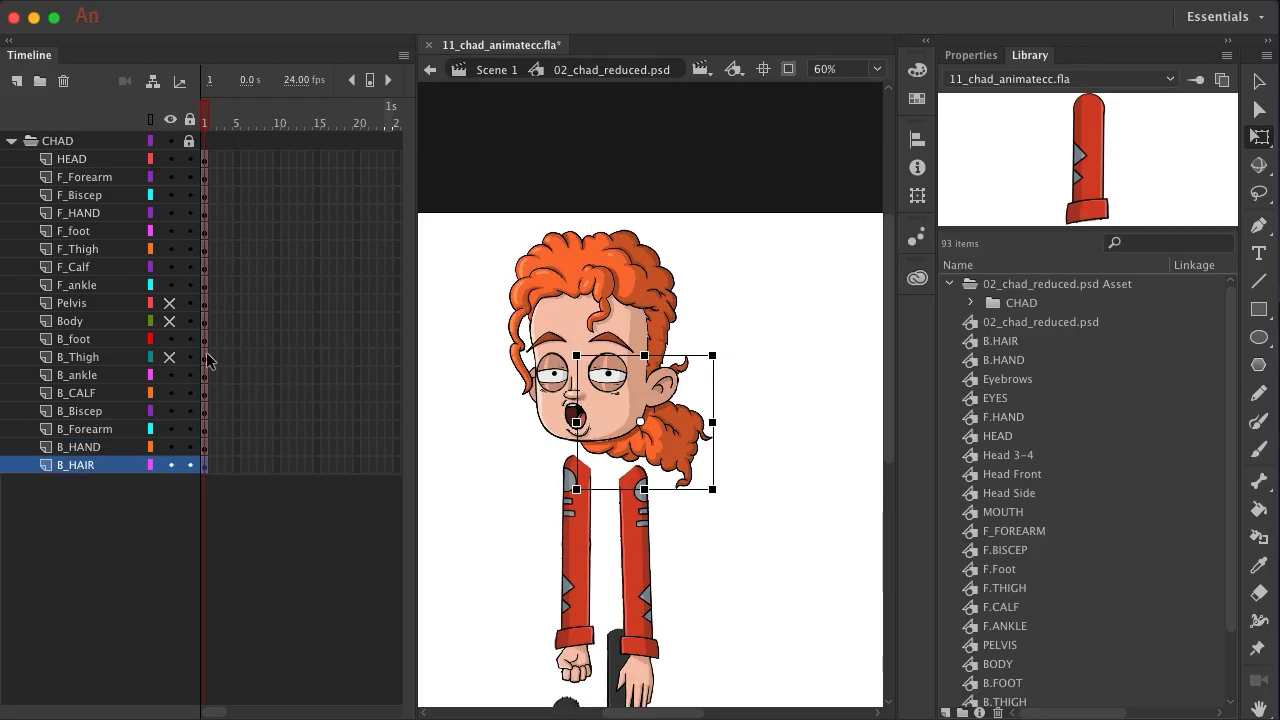
{"action": "left_click", "coordinate": [150, 159]}
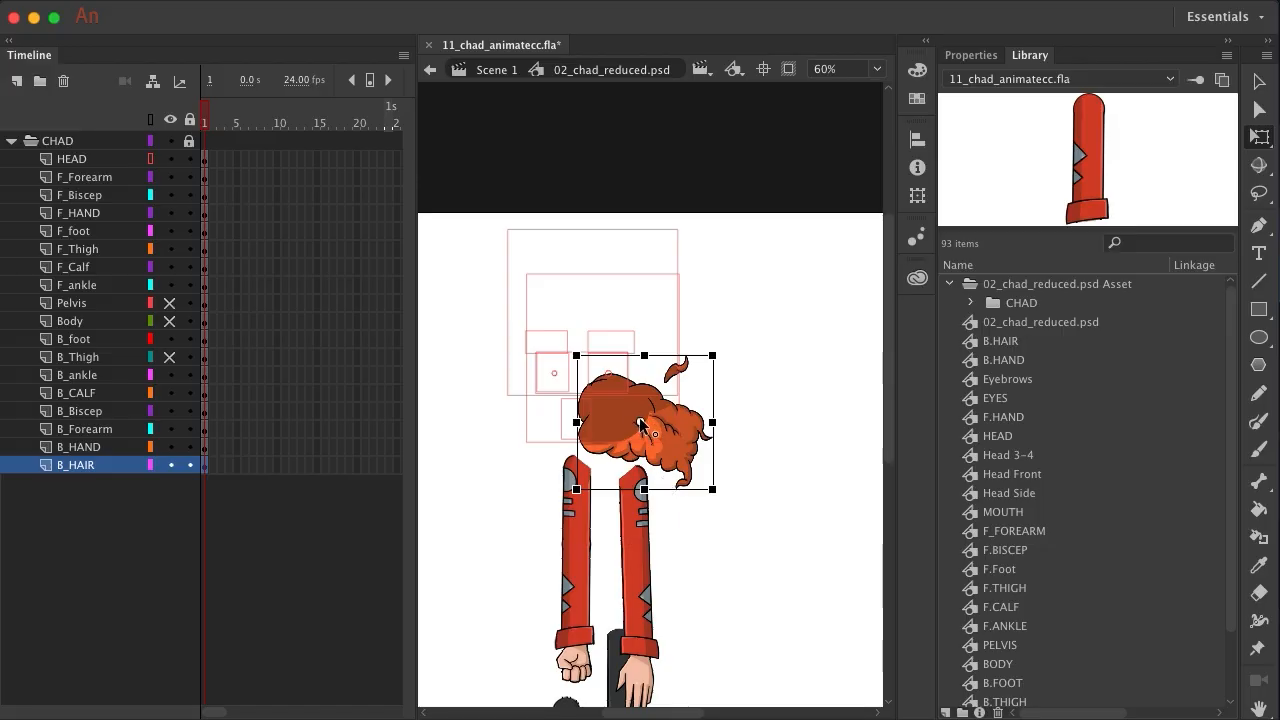
{"action": "left_click_drag", "start_coordinate": [640, 424], "coordinate": [586, 391]}
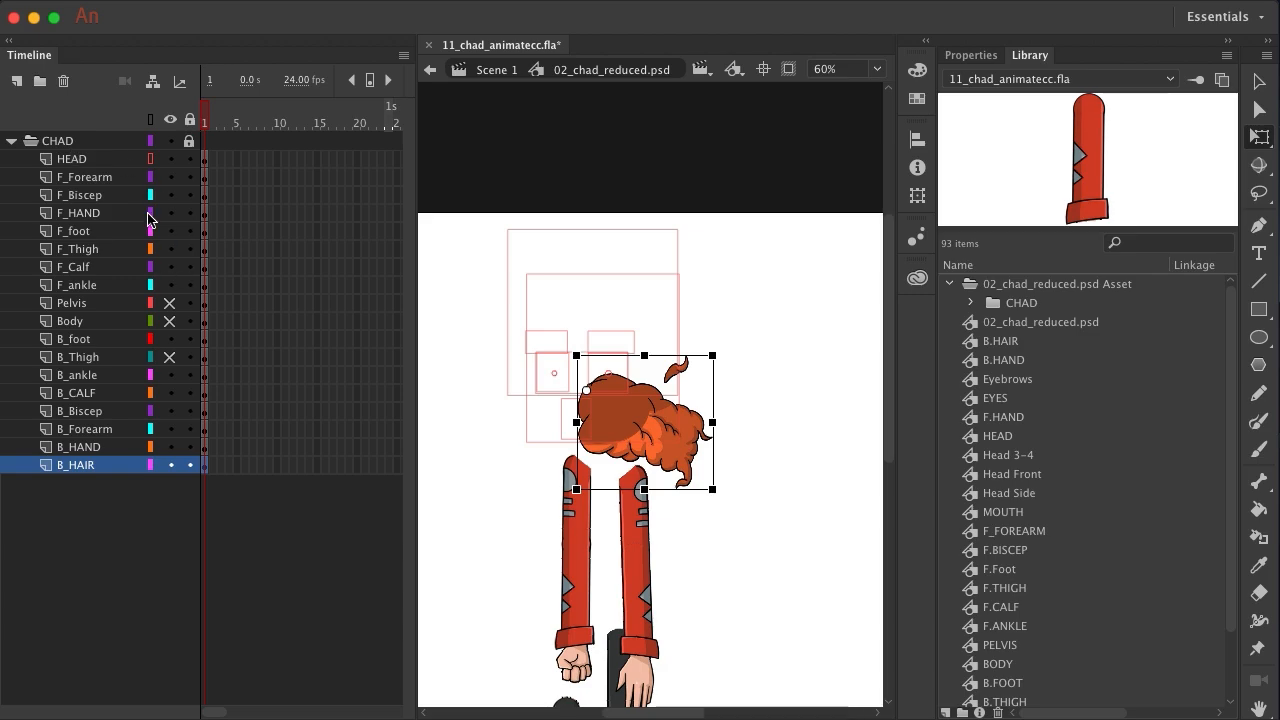
{"action": "left_click", "coordinate": [150, 159]}
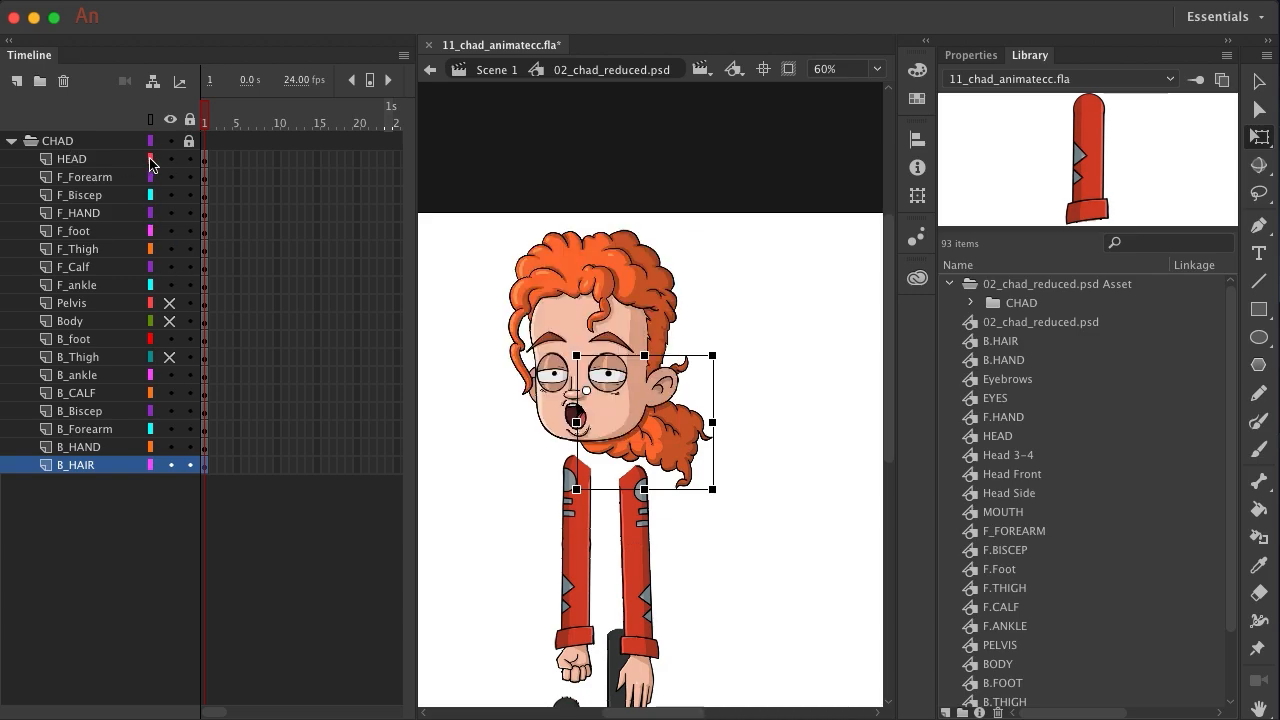
Test the back hair's rotation, undo it, and make all hidden layers visible again
{"action": "mouse_move", "coordinate": [728, 507]}
{"action": "left_mouse_down"}
{"action": "mouse_move", "coordinate": [751, 484]}
{"action": "mouse_move", "coordinate": [735, 530]}
{"action": "mouse_move", "coordinate": [751, 505]}
{"action": "left_mouse_up"}
{"action": "key", "text": "super+z"}
{"action": "left_click", "coordinate": [170, 120]}
{"action": "left_click", "coordinate": [170, 120]}
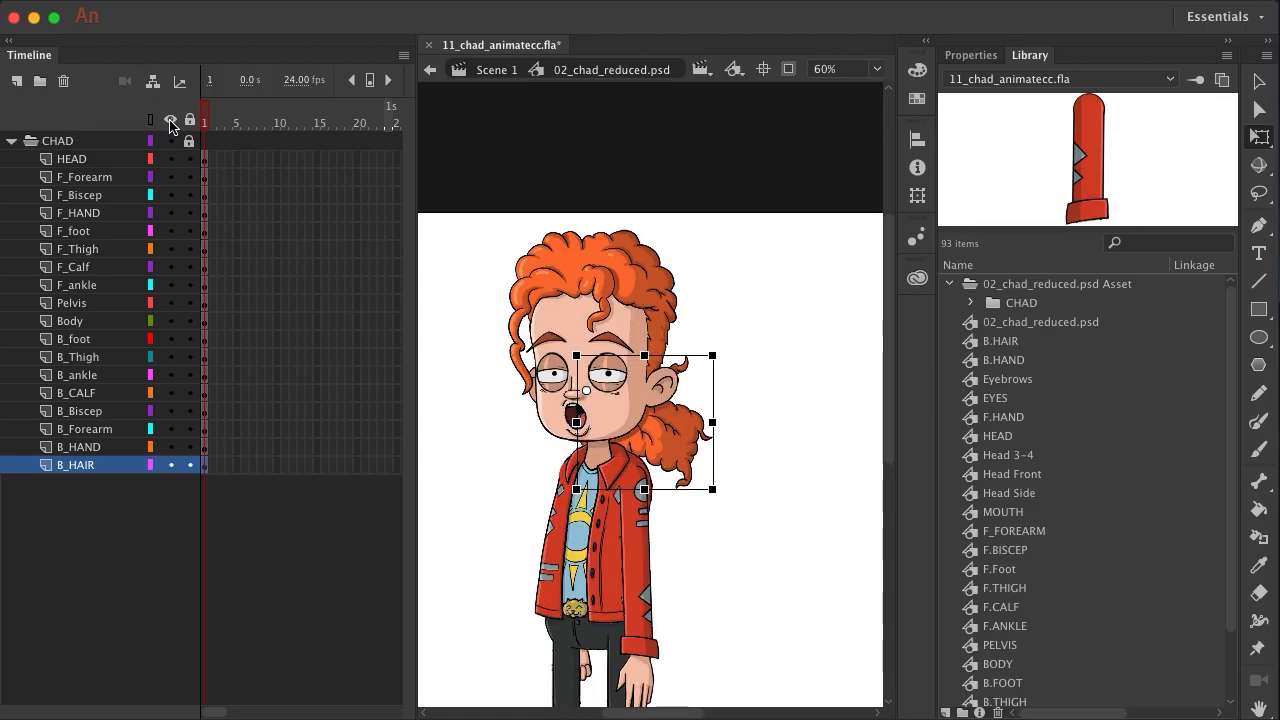
Check the transformation points of the F_ankle, B_foot, B_Thigh, B_ankle and B_CALF layers
{"action": "scroll", "coordinate": [495, 321], "scroll_direction": "down", "scroll_amount": 3}
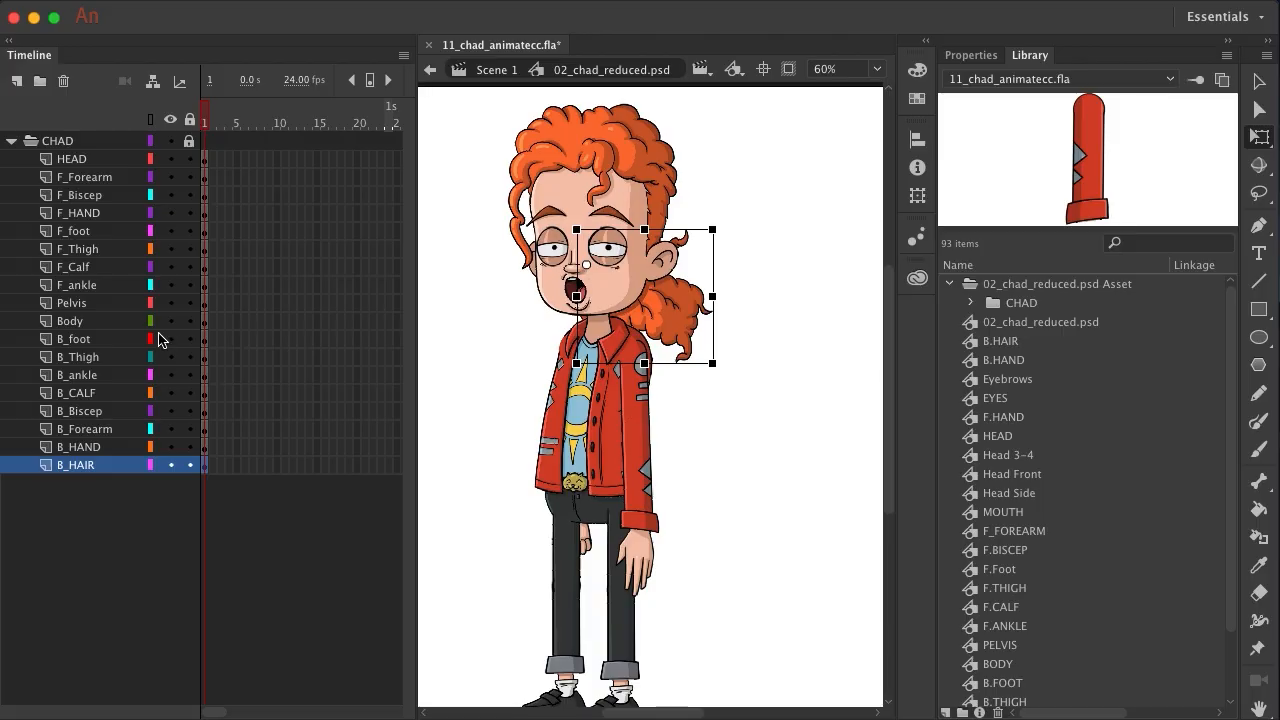
{"action": "left_click", "coordinate": [70, 288]}
{"action": "scroll", "coordinate": [876, 570], "scroll_direction": "down", "scroll_amount": 2}
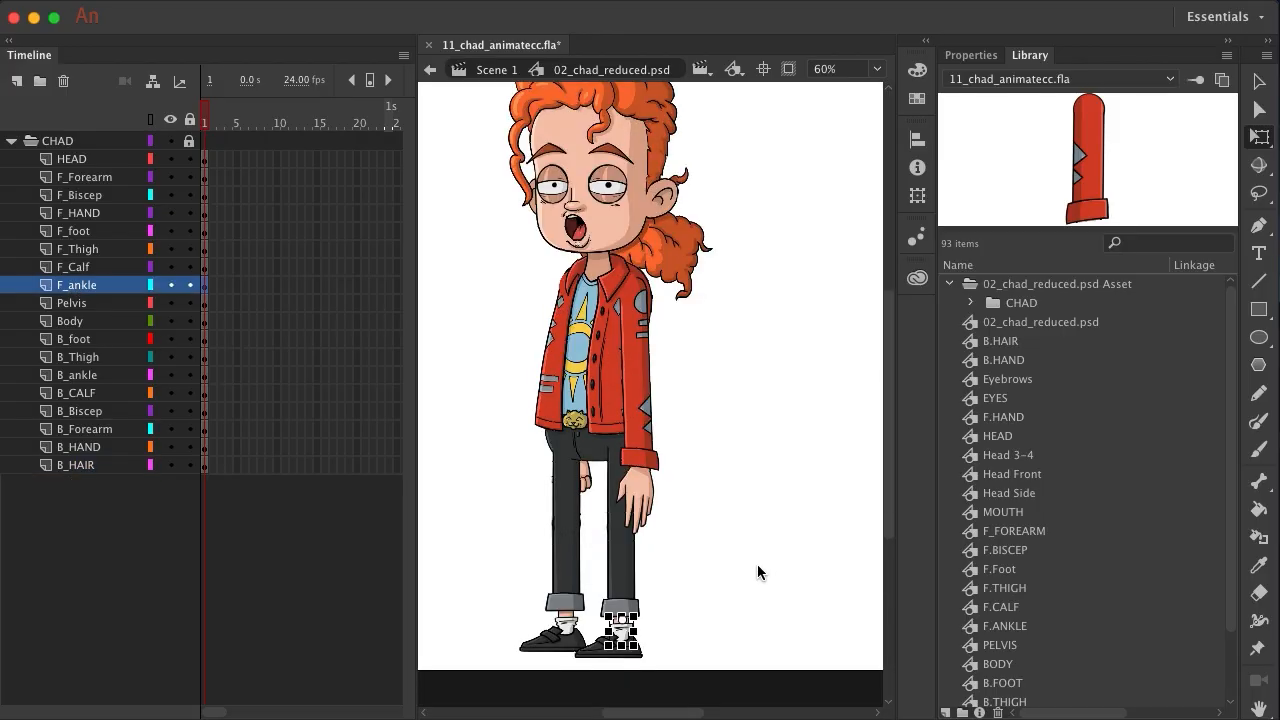
{"action": "left_click", "coordinate": [100, 342]}
{"action": "left_click", "coordinate": [91, 360]}
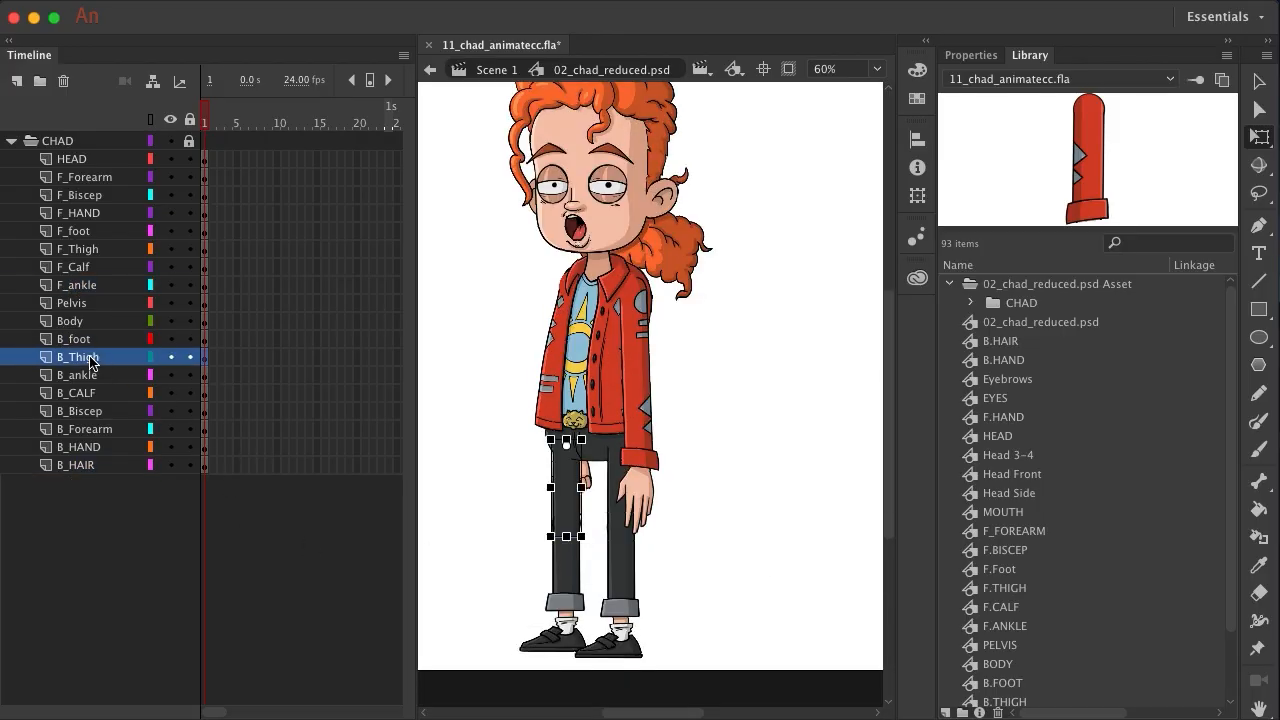
{"action": "left_click", "coordinate": [89, 376]}
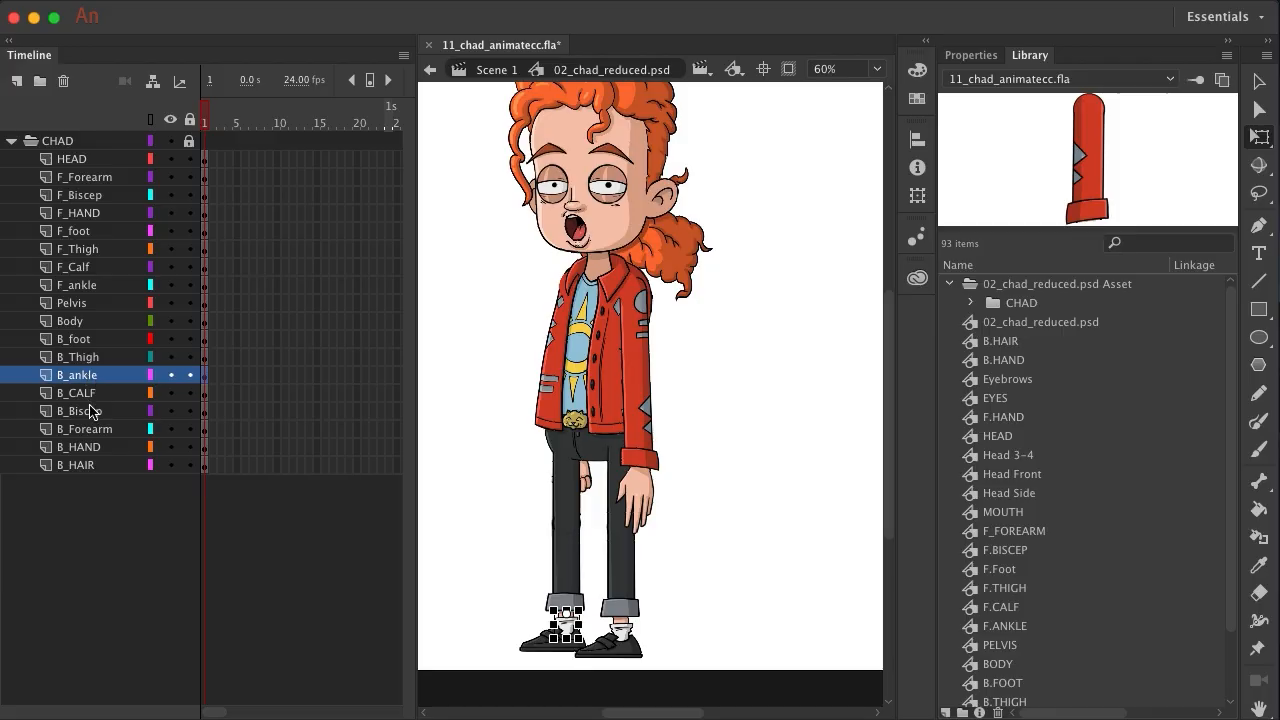
{"action": "left_click", "coordinate": [86, 397]}
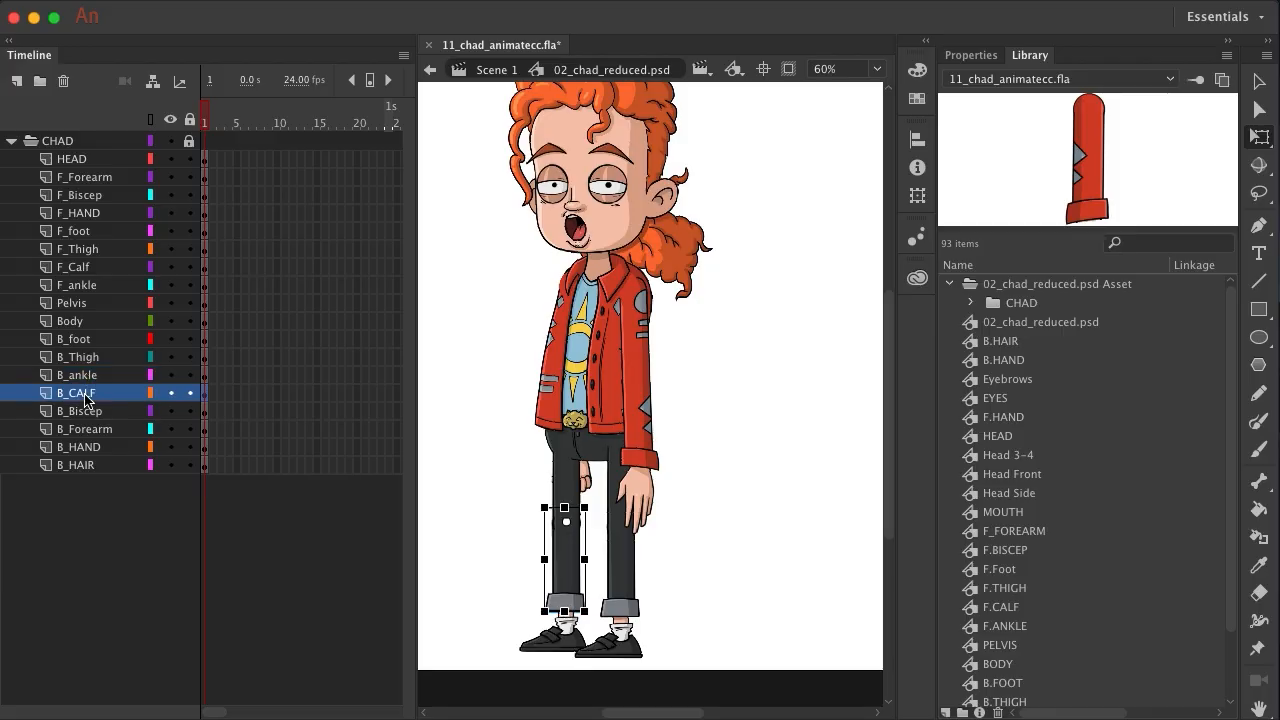
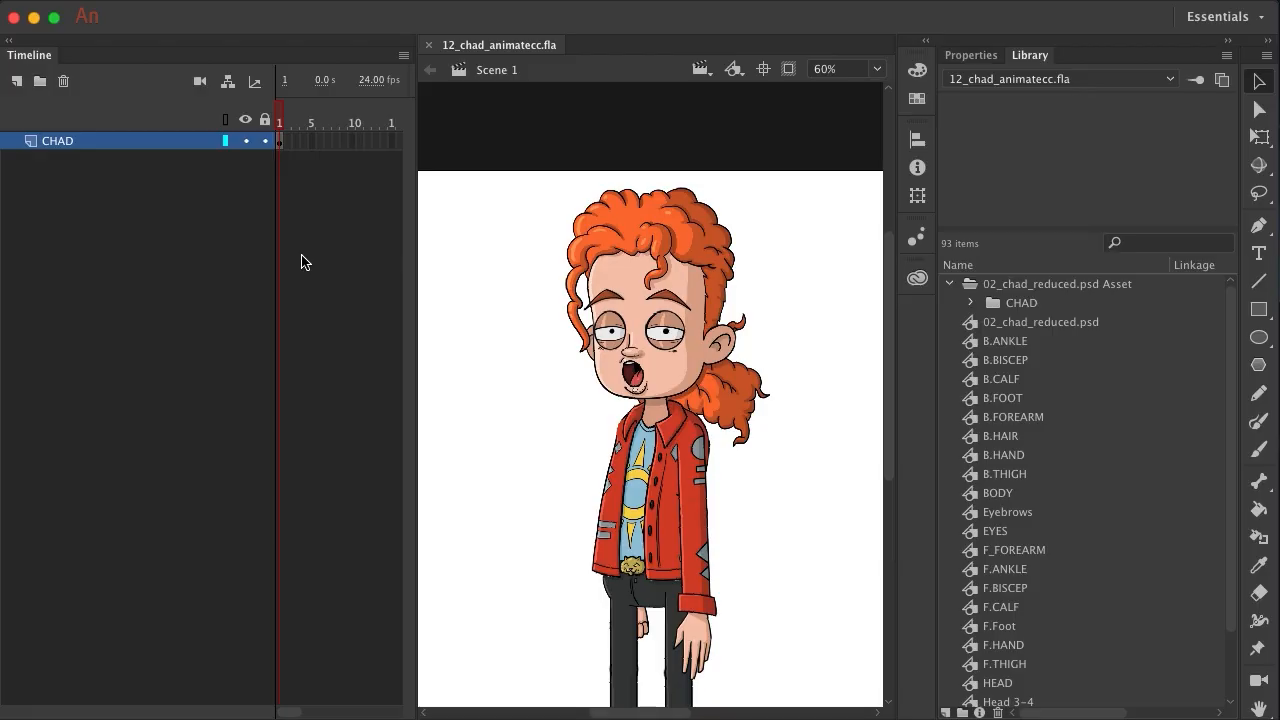
Open the character symbol for editing, turn on the layer parenting view, and view the parent choices for Pelvis
{"action": "double_click", "coordinate": [646, 289]}
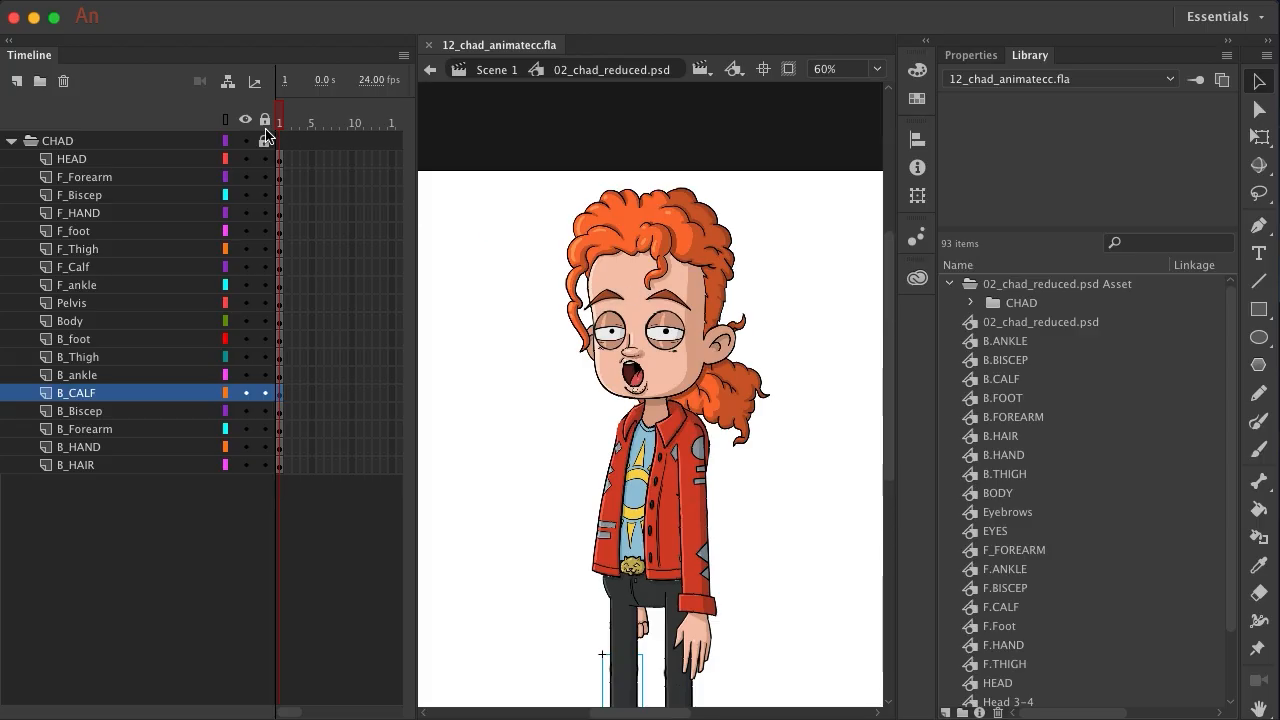
{"action": "left_click", "coordinate": [229, 87]}
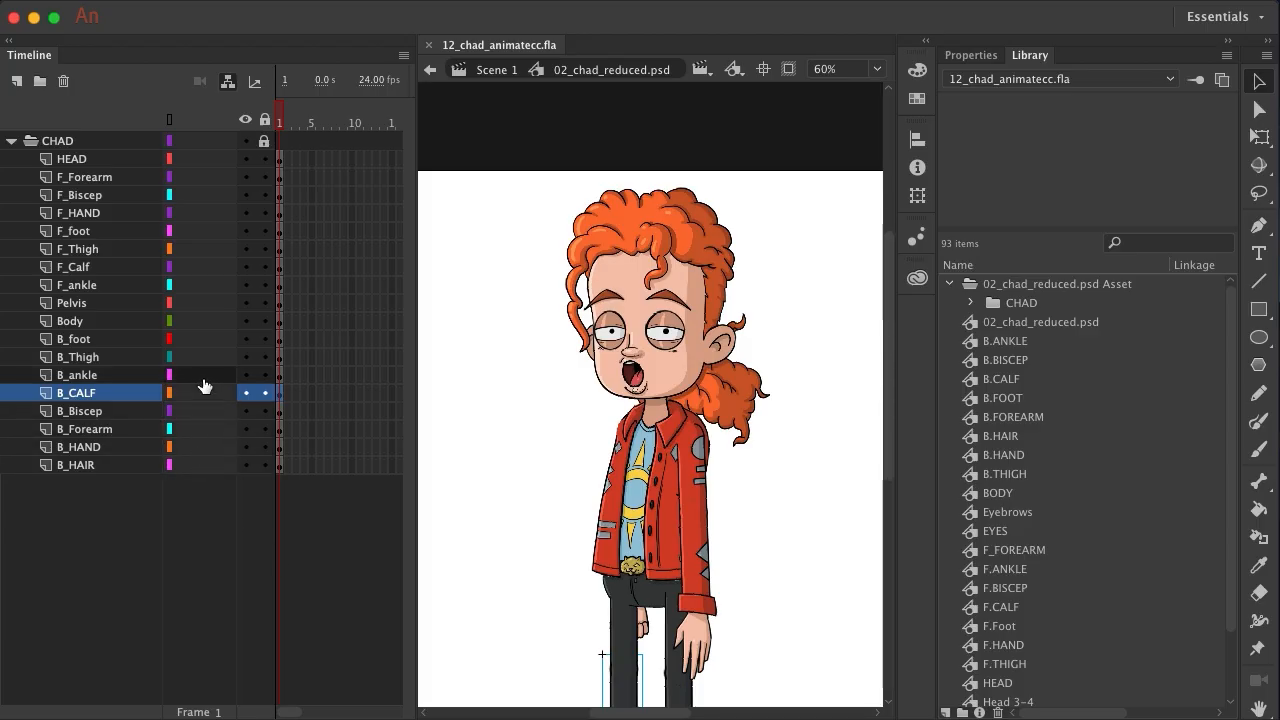
{"action": "left_click", "coordinate": [212, 307]}
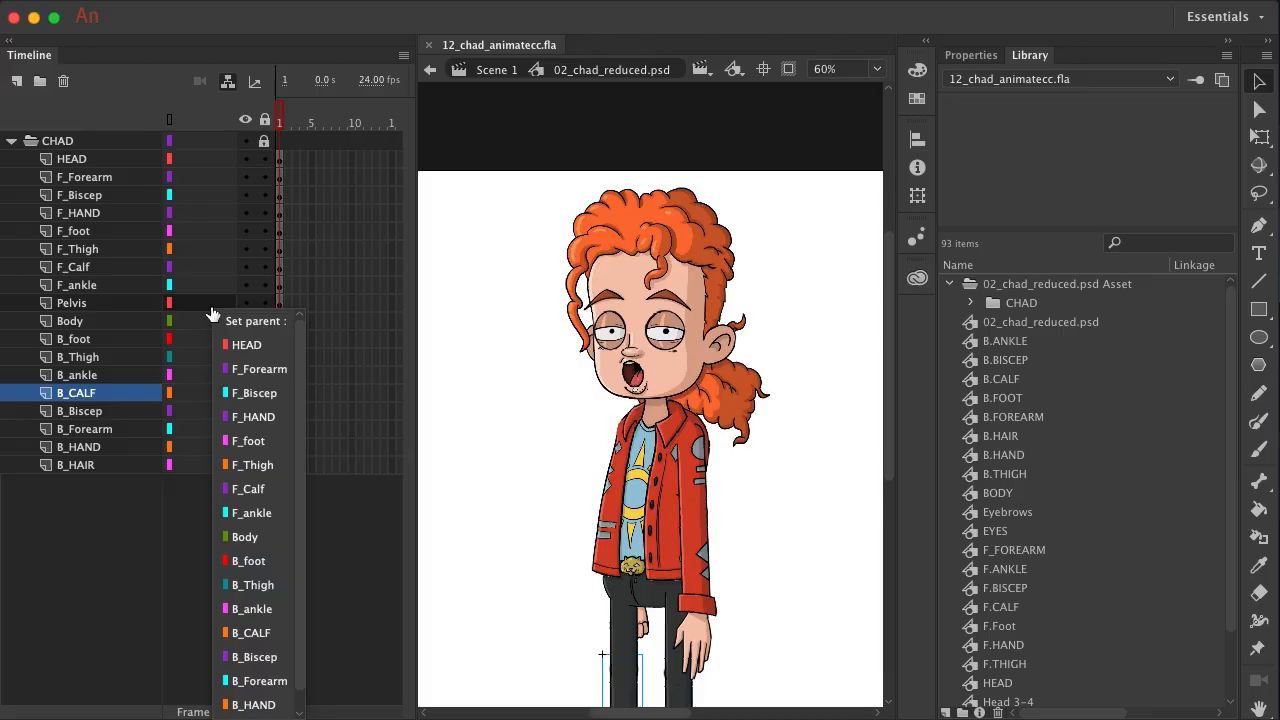
{"action": "left_click", "coordinate": [49, 648]}
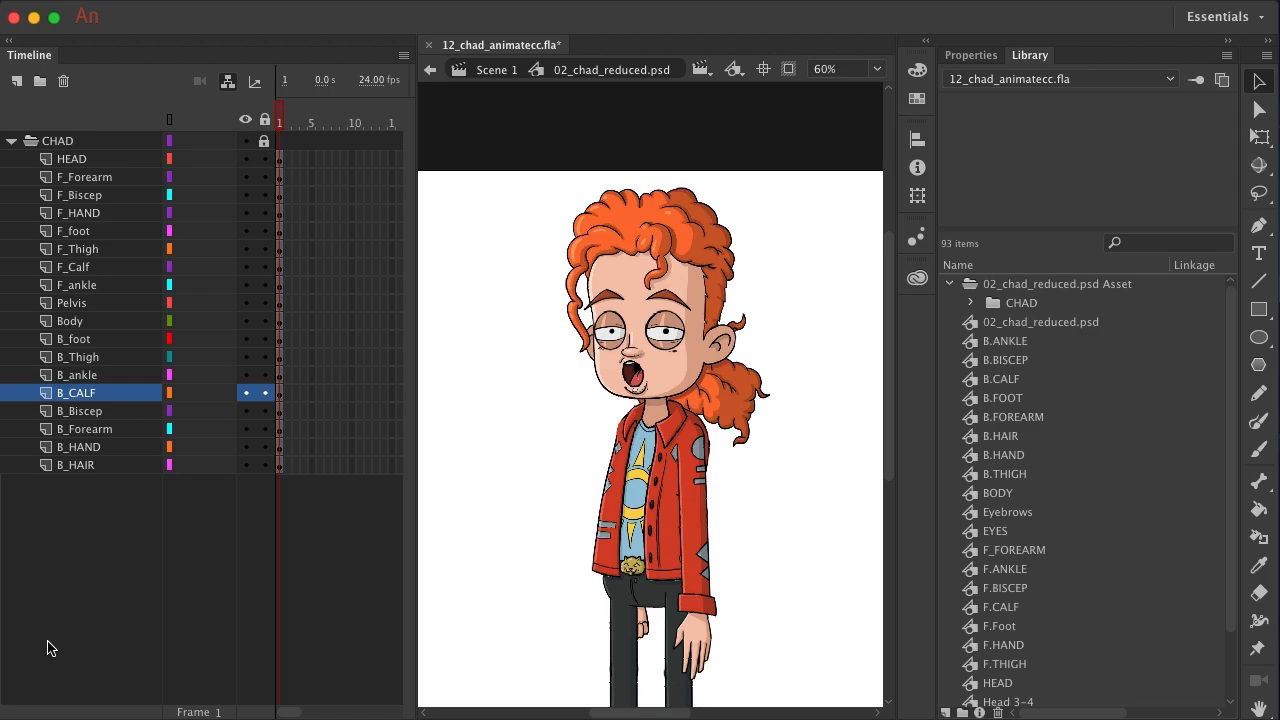
Try setting Pelvis as the parent of the Body layer, and undo it
{"action": "left_click", "coordinate": [88, 304]}
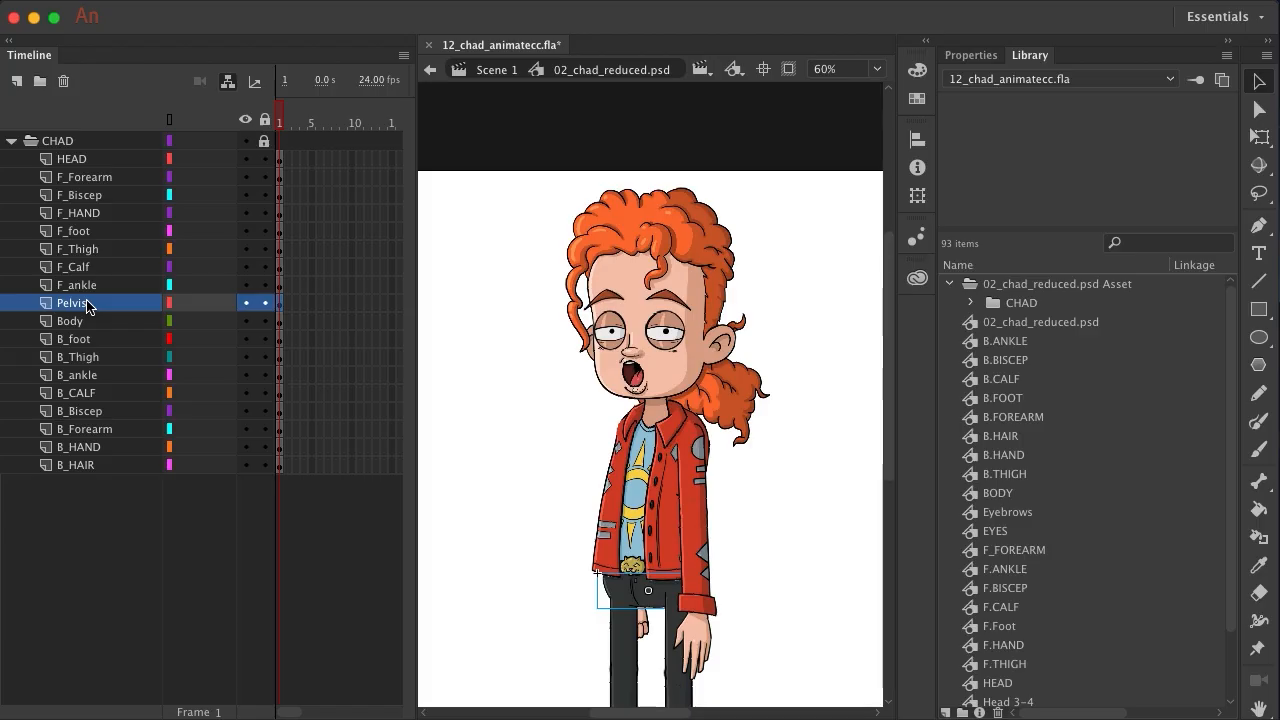
{"action": "left_click", "coordinate": [121, 325]}
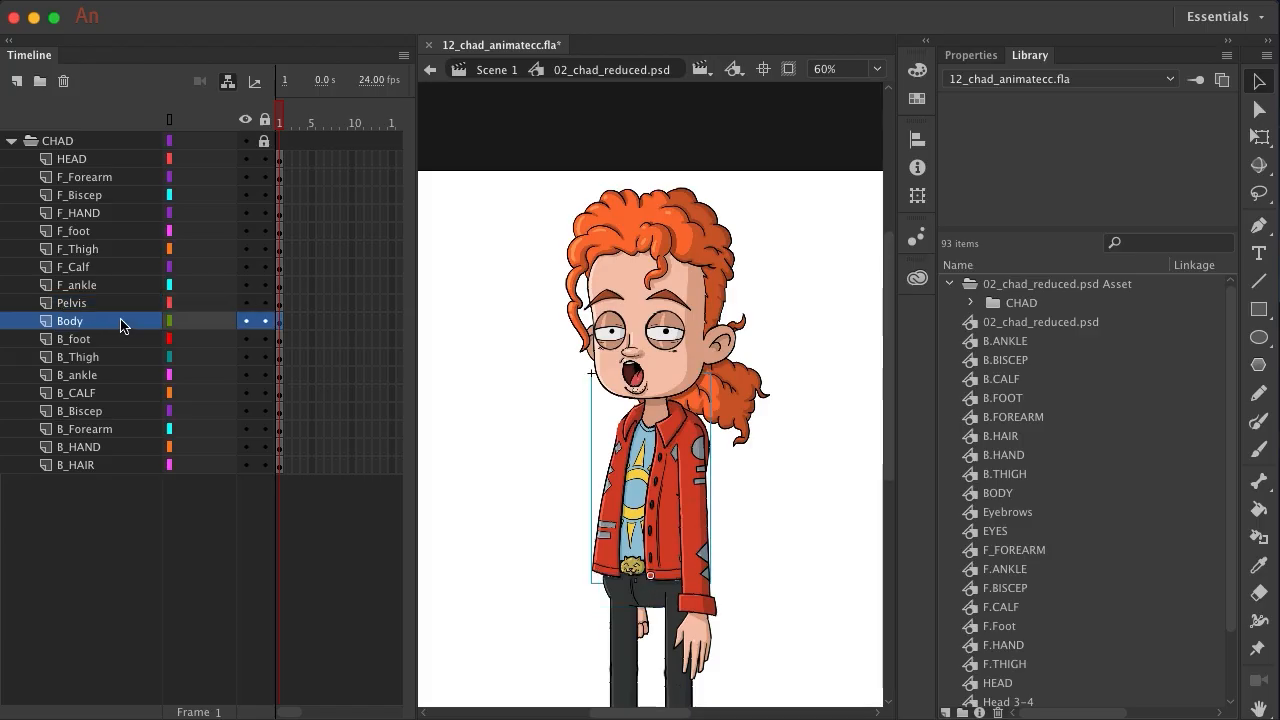
{"action": "left_click", "coordinate": [205, 325]}
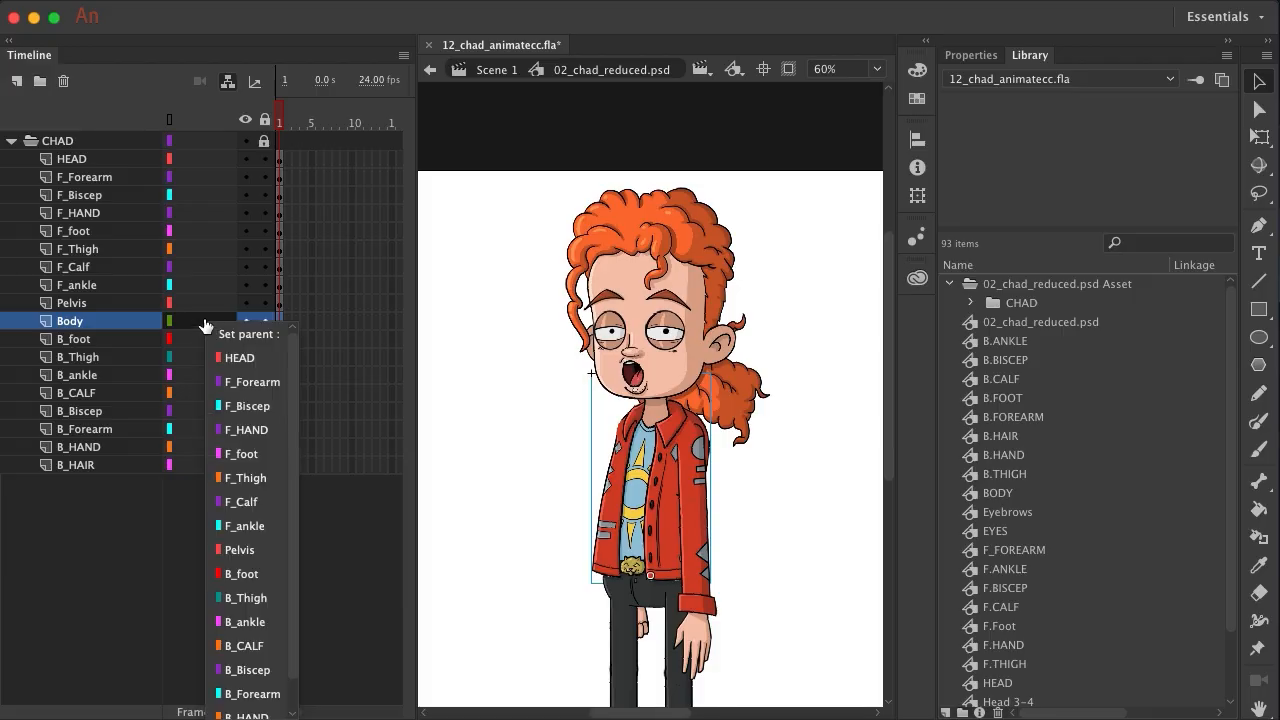
{"action": "left_click", "coordinate": [224, 552]}
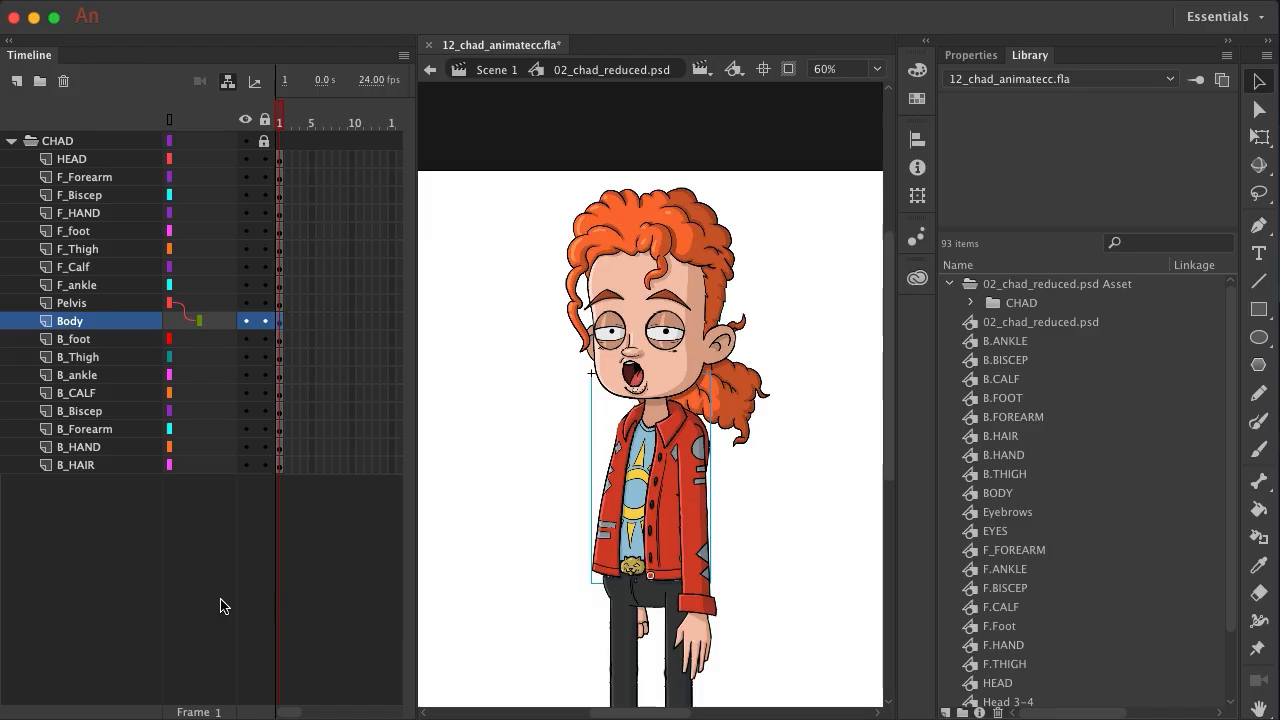
{"action": "key", "text": "super+z"}
Parent the Body layer to Pelvis and the HEAD layer to Body by linking them directly
{"action": "left_click_drag", "start_coordinate": [204, 322], "coordinate": [200, 312]}
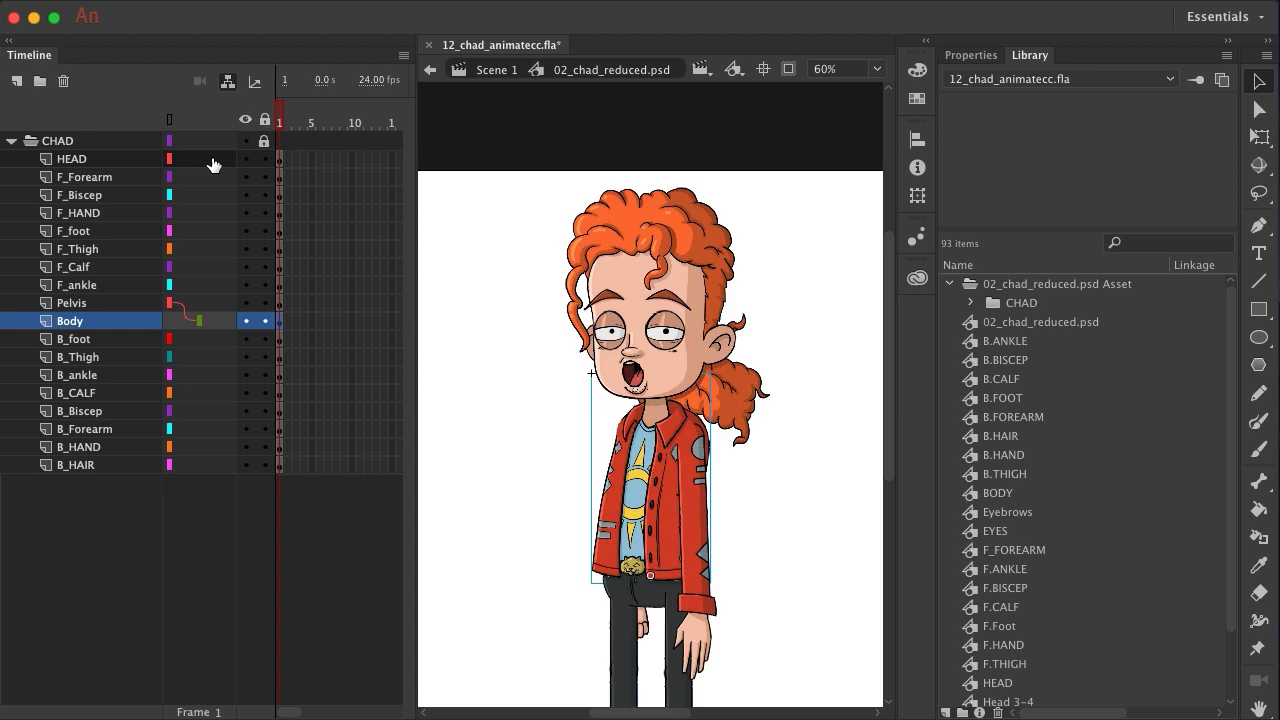
{"action": "left_click_drag", "start_coordinate": [212, 164], "coordinate": [217, 334]}
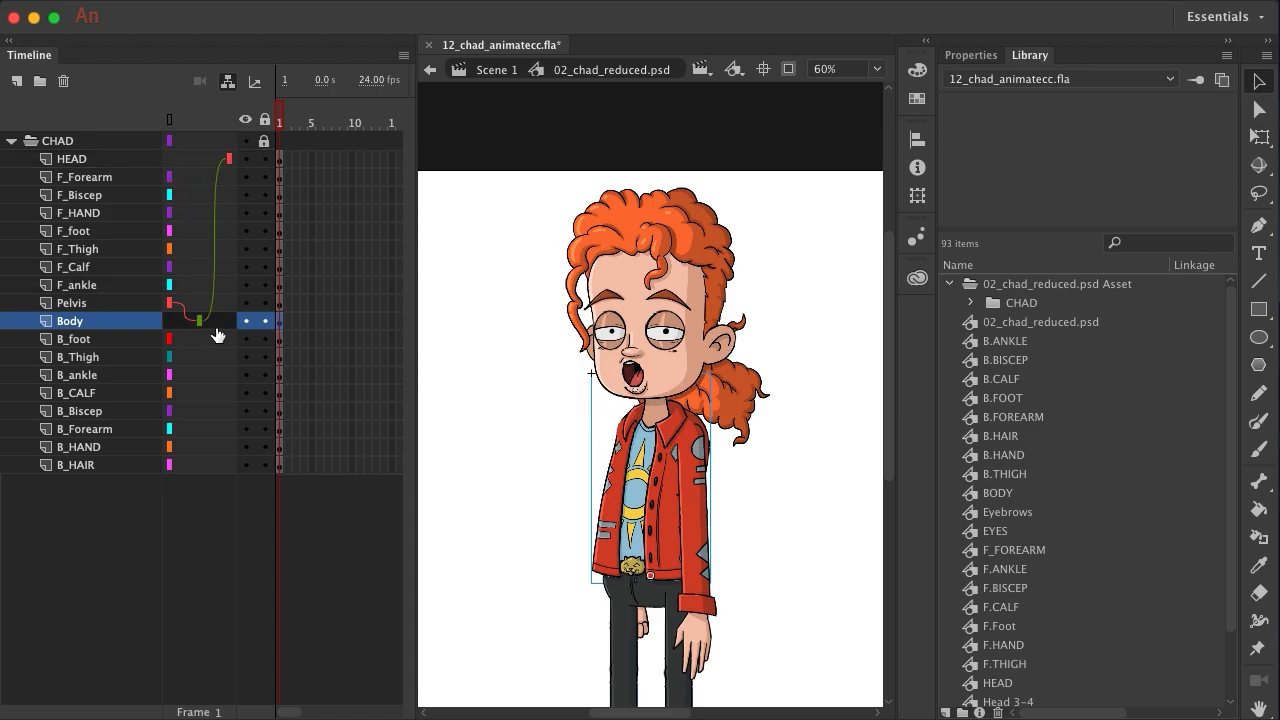
Parent the F_Biscep and B_Biscep layers to Body by linking each one directly
{"action": "left_click", "coordinate": [201, 202]}
{"action": "left_click", "coordinate": [182, 196]}
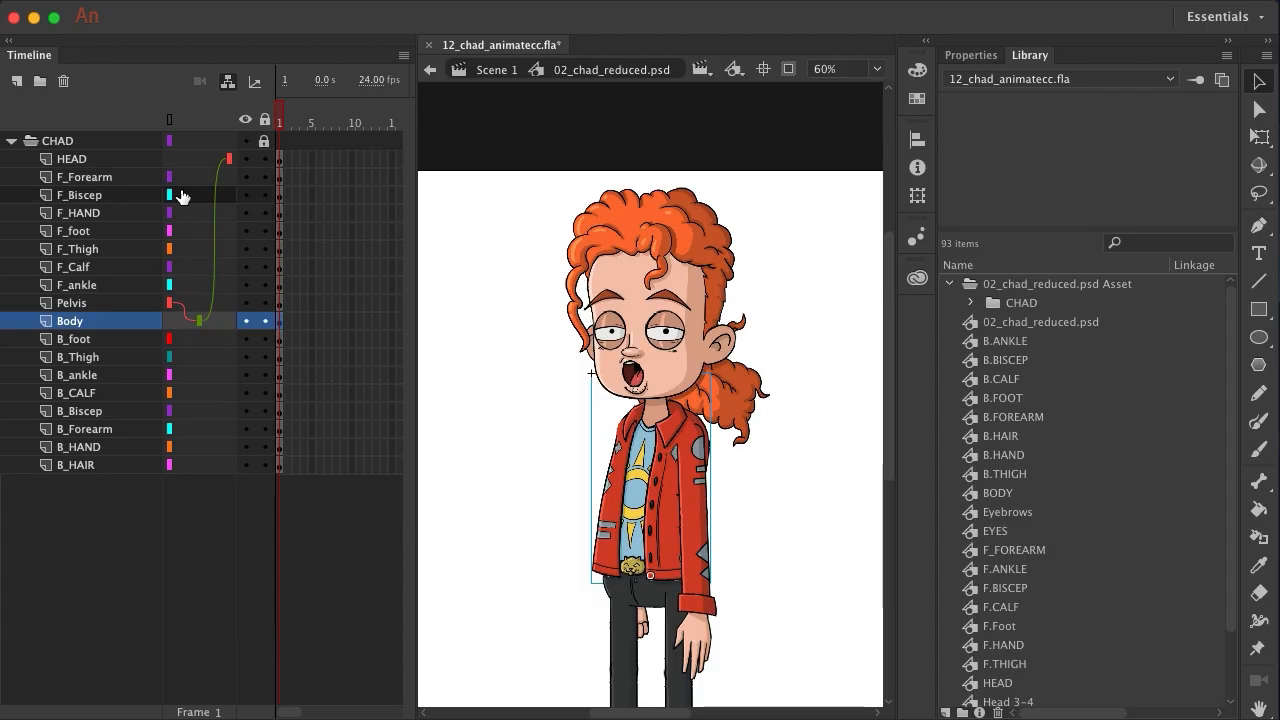
{"action": "left_click", "coordinate": [85, 200]}
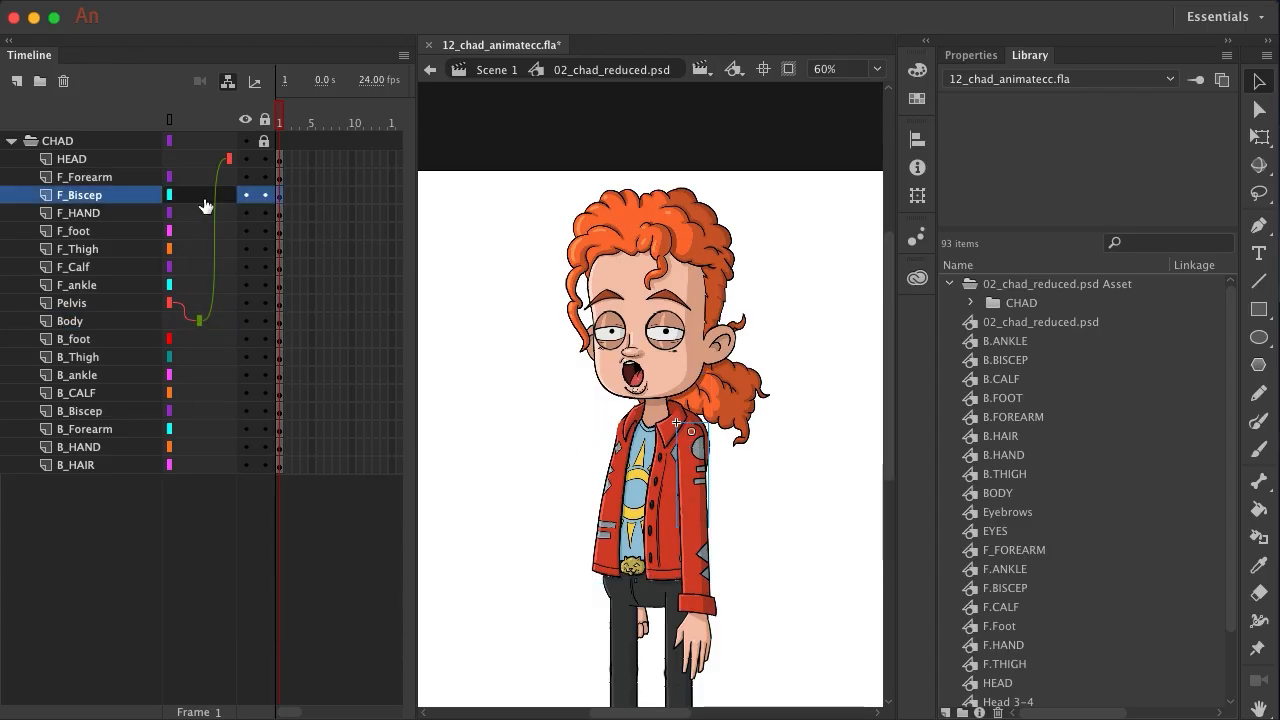
{"action": "left_click_drag", "start_coordinate": [204, 205], "coordinate": [217, 330]}
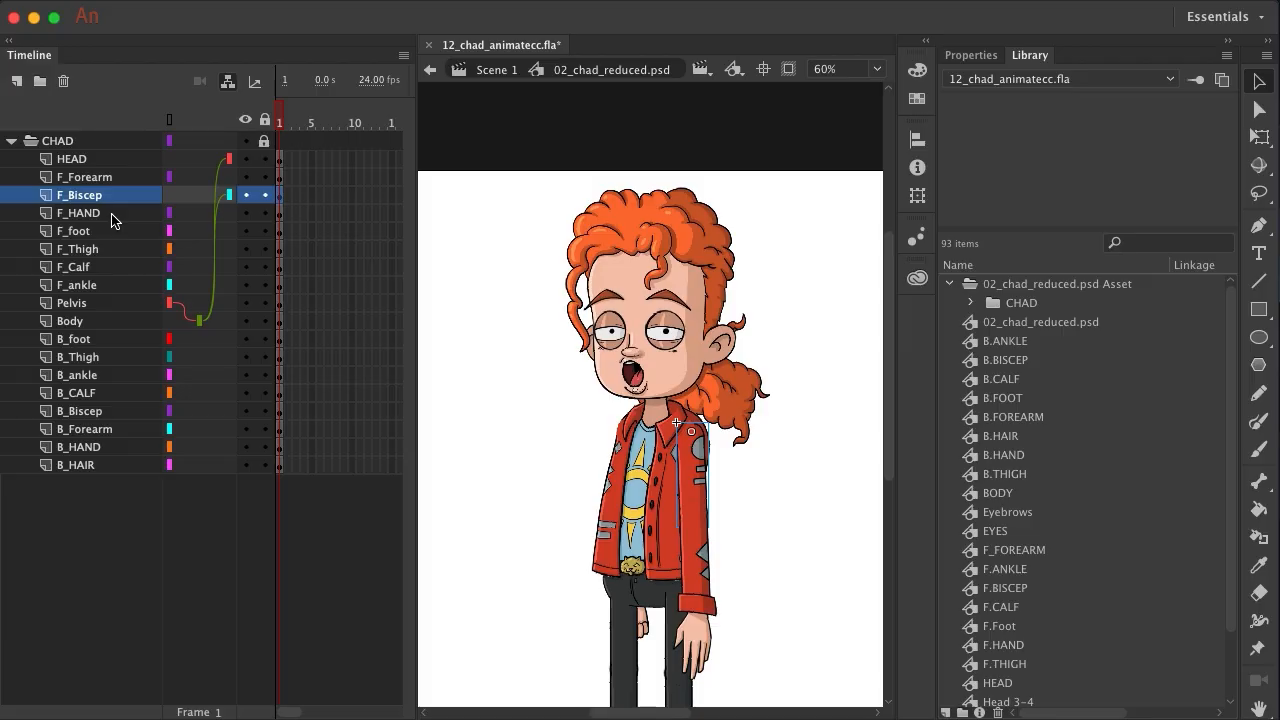
{"action": "left_click", "coordinate": [115, 411]}
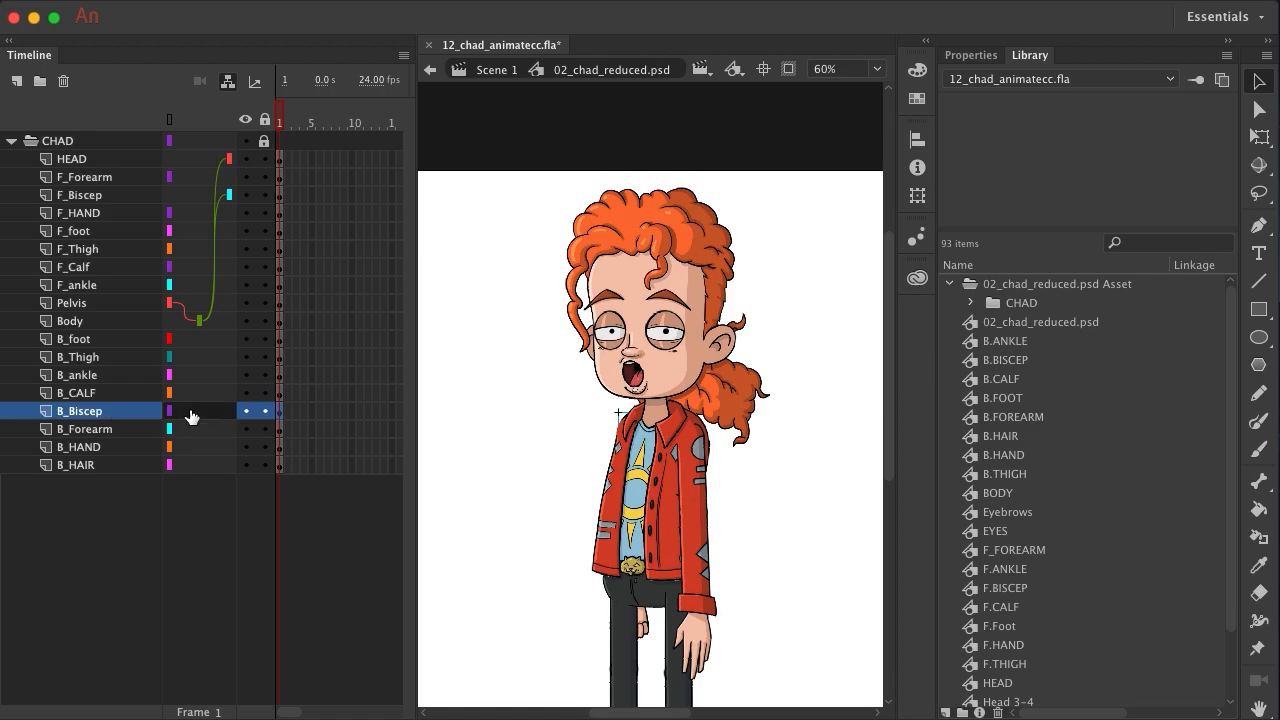
{"action": "left_click_drag", "start_coordinate": [190, 418], "coordinate": [218, 333]}
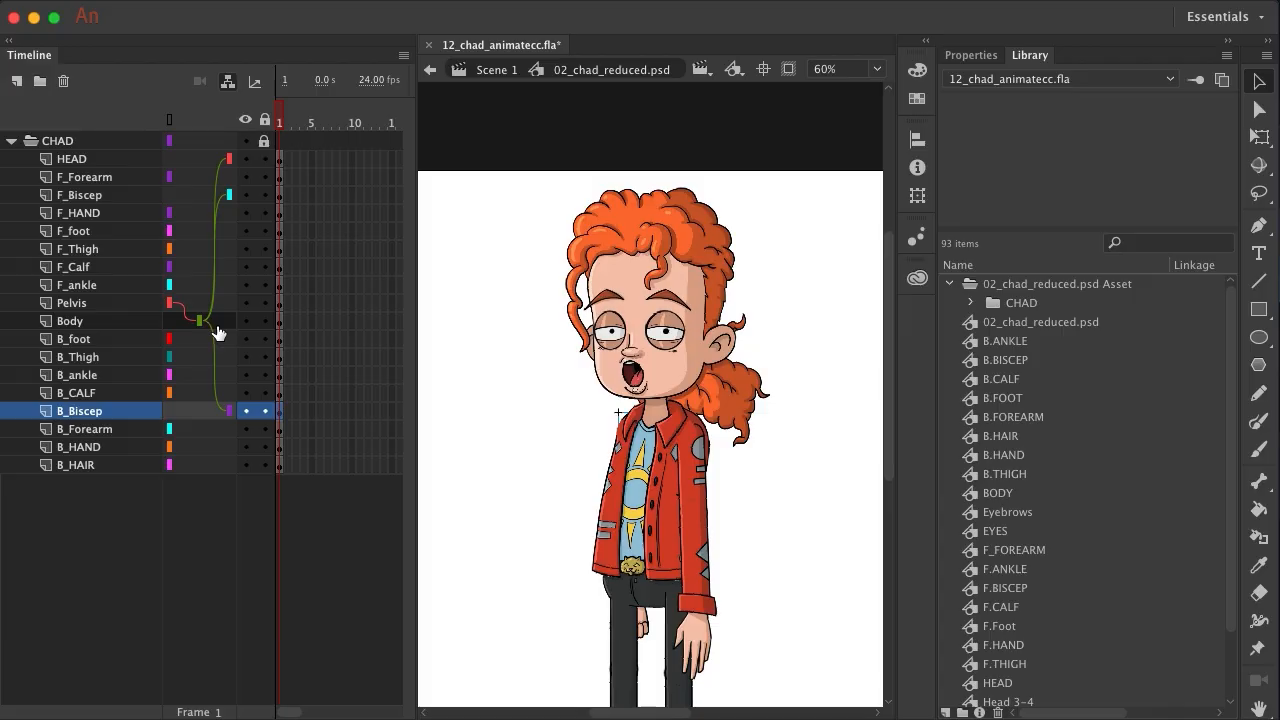
Parent the F_Thigh and B_Thigh layers to Pelvis
{"action": "left_click", "coordinate": [96, 254]}
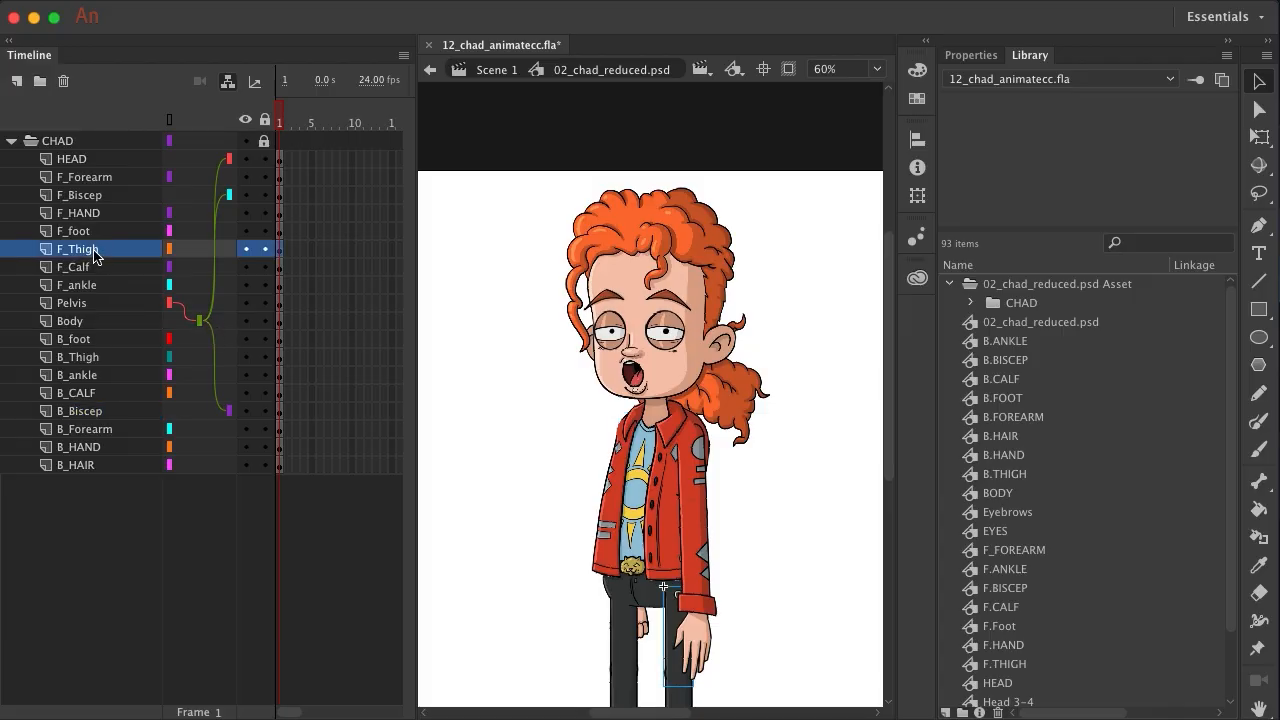
{"action": "left_click", "coordinate": [197, 254]}
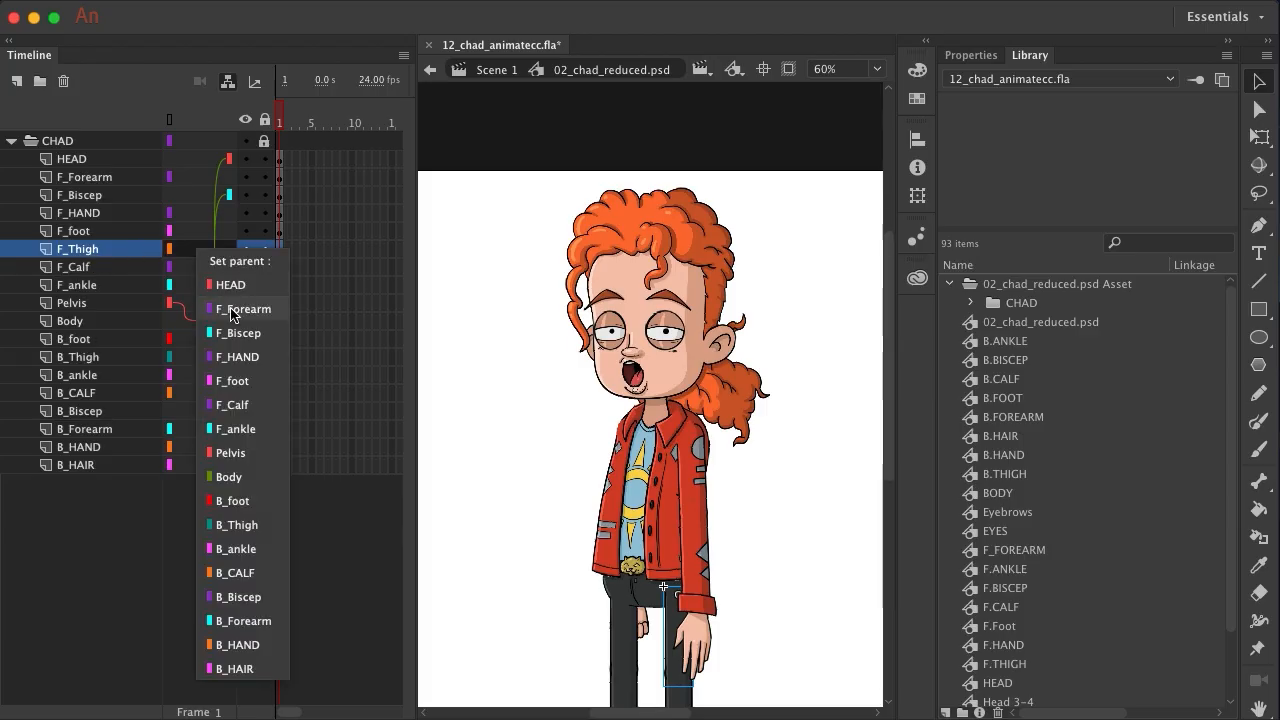
{"action": "left_click", "coordinate": [232, 458]}
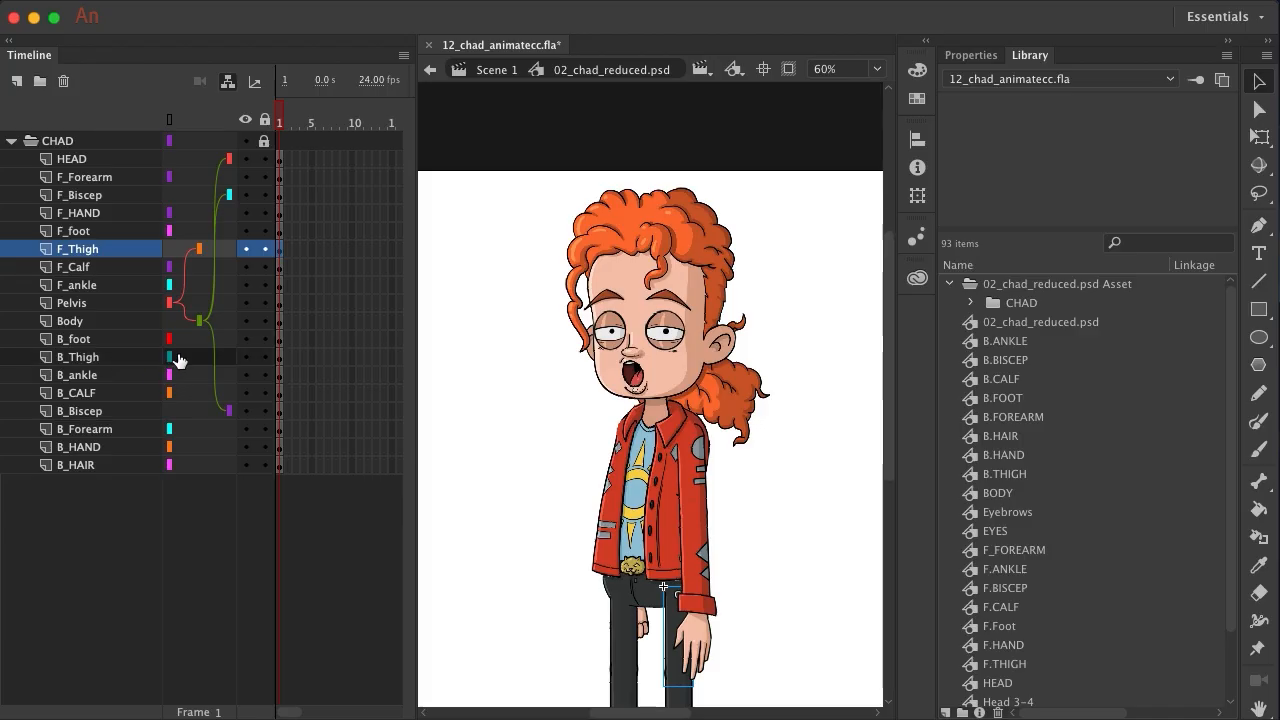
{"action": "left_click_drag", "start_coordinate": [180, 360], "coordinate": [190, 307]}
Parent the F_Forearm layer to F_Biscep and the F_HAND layer to F_Forearm
{"action": "left_click", "coordinate": [193, 183]}
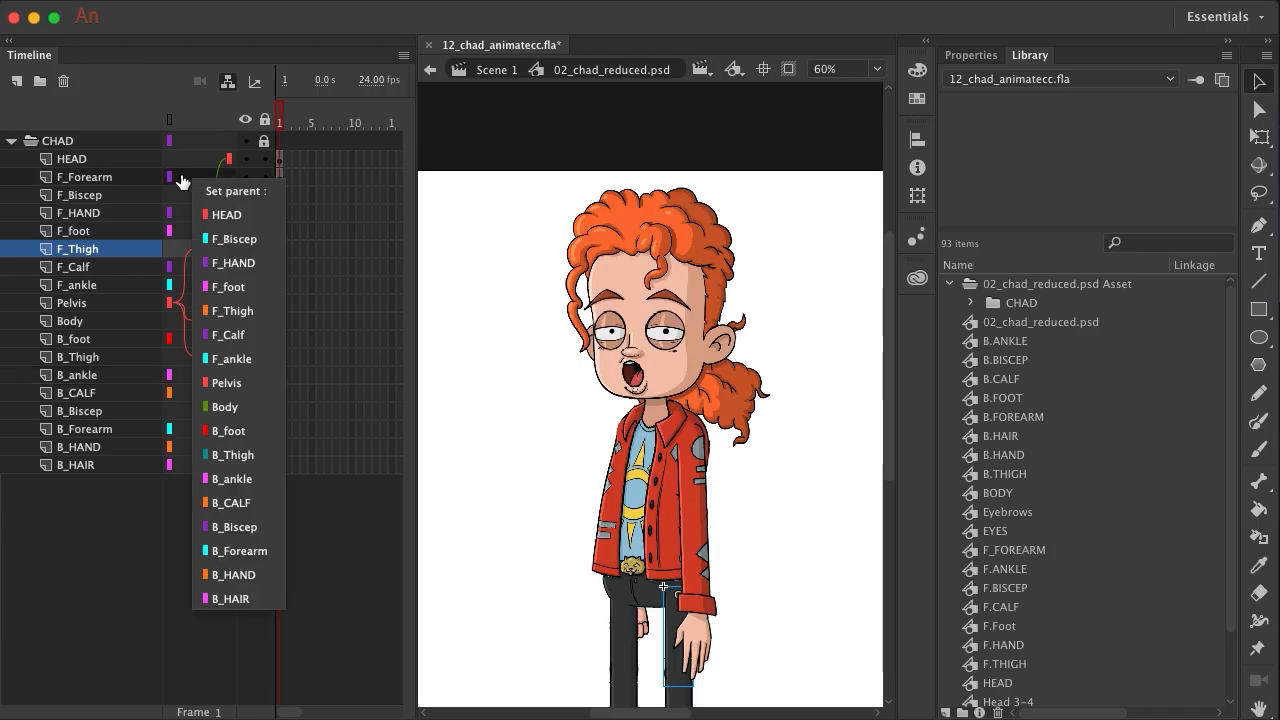
{"action": "left_click", "coordinate": [120, 179]}
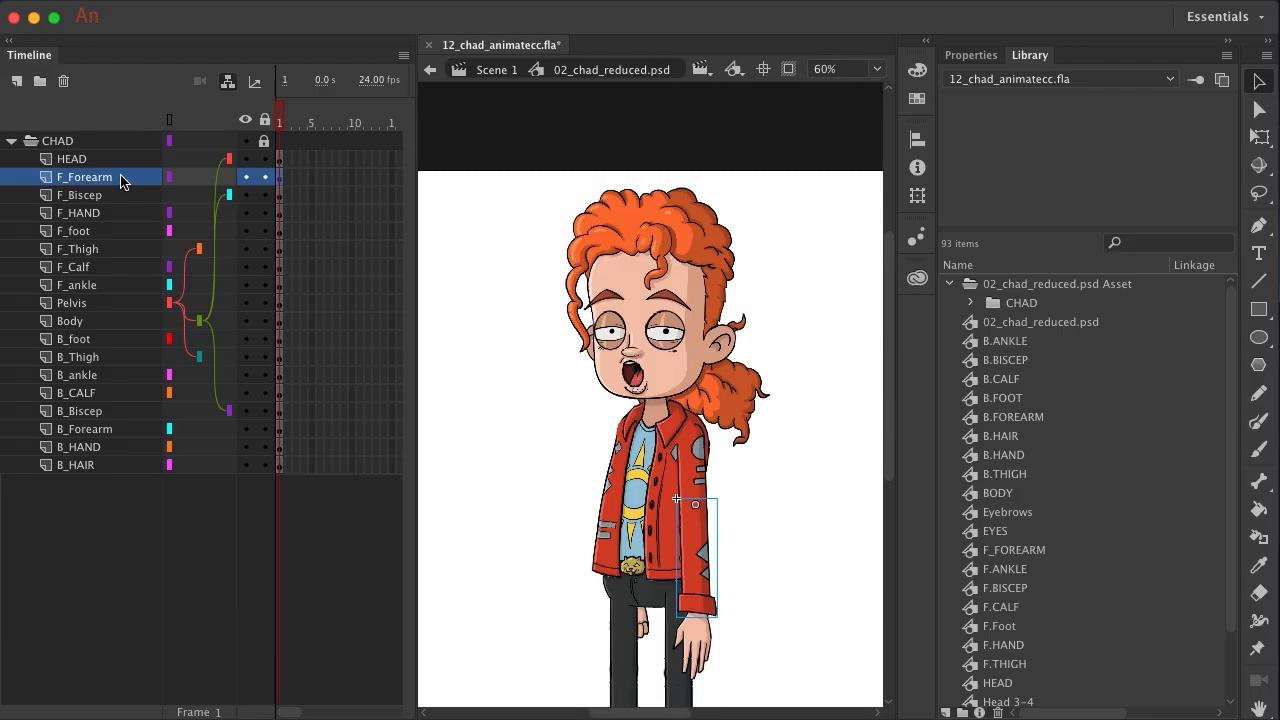
{"action": "left_click", "coordinate": [193, 184]}
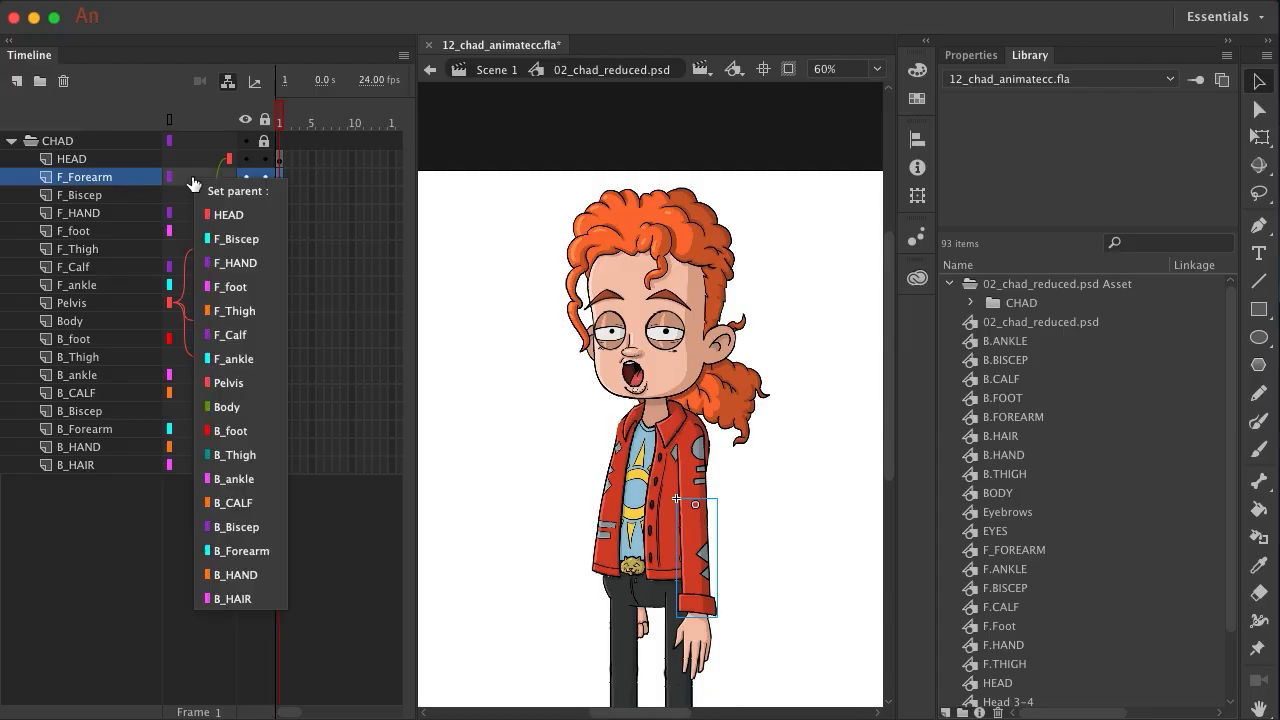
{"action": "left_click", "coordinate": [229, 246]}
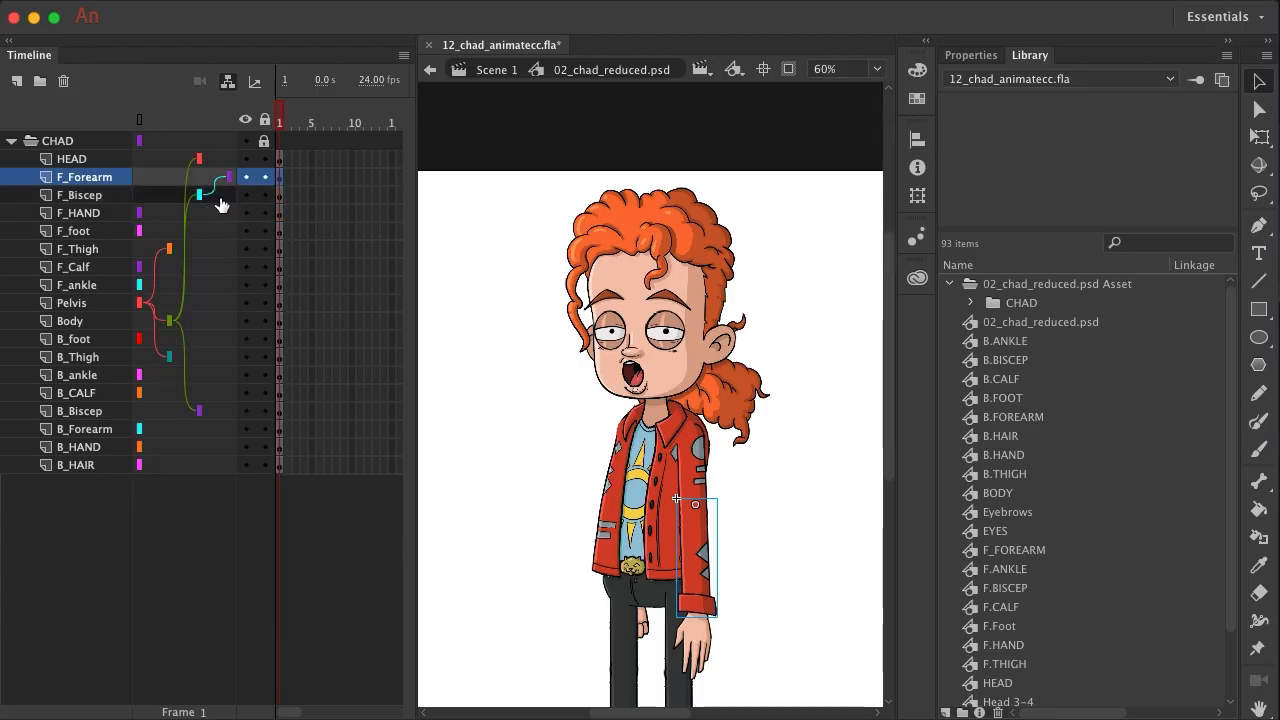
{"action": "left_click", "coordinate": [212, 201]}
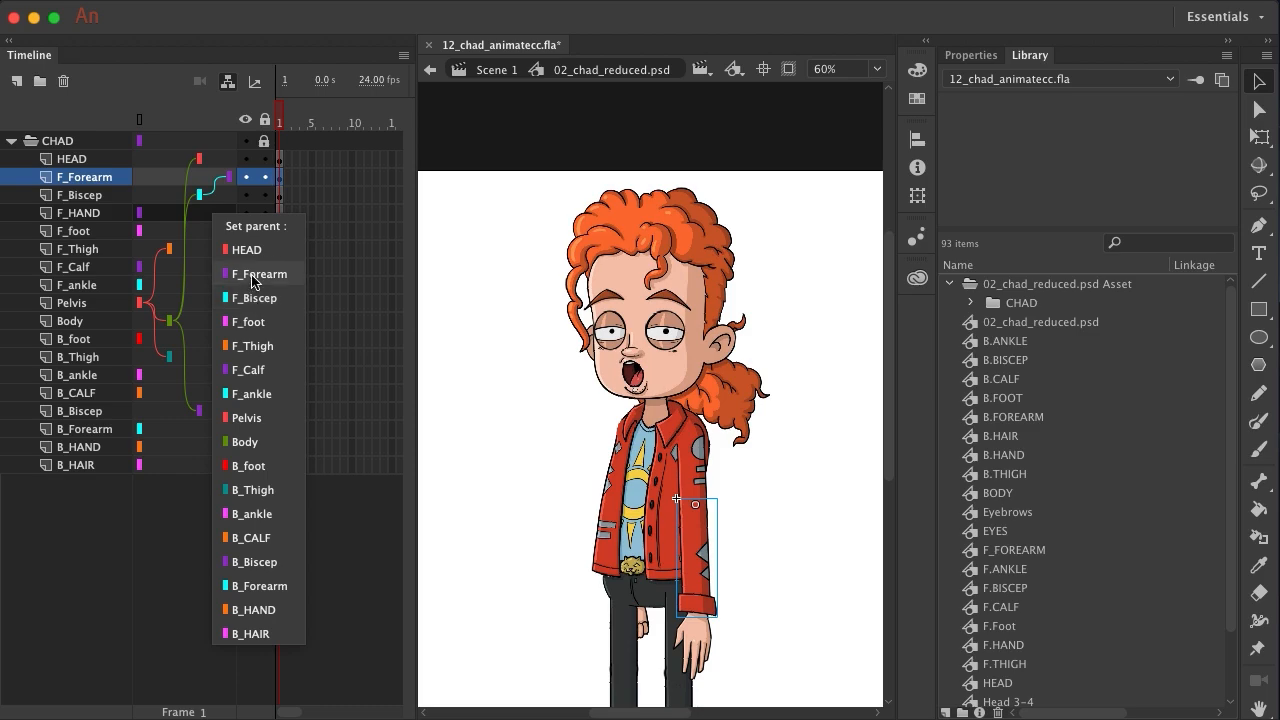
{"action": "left_click", "coordinate": [252, 278]}
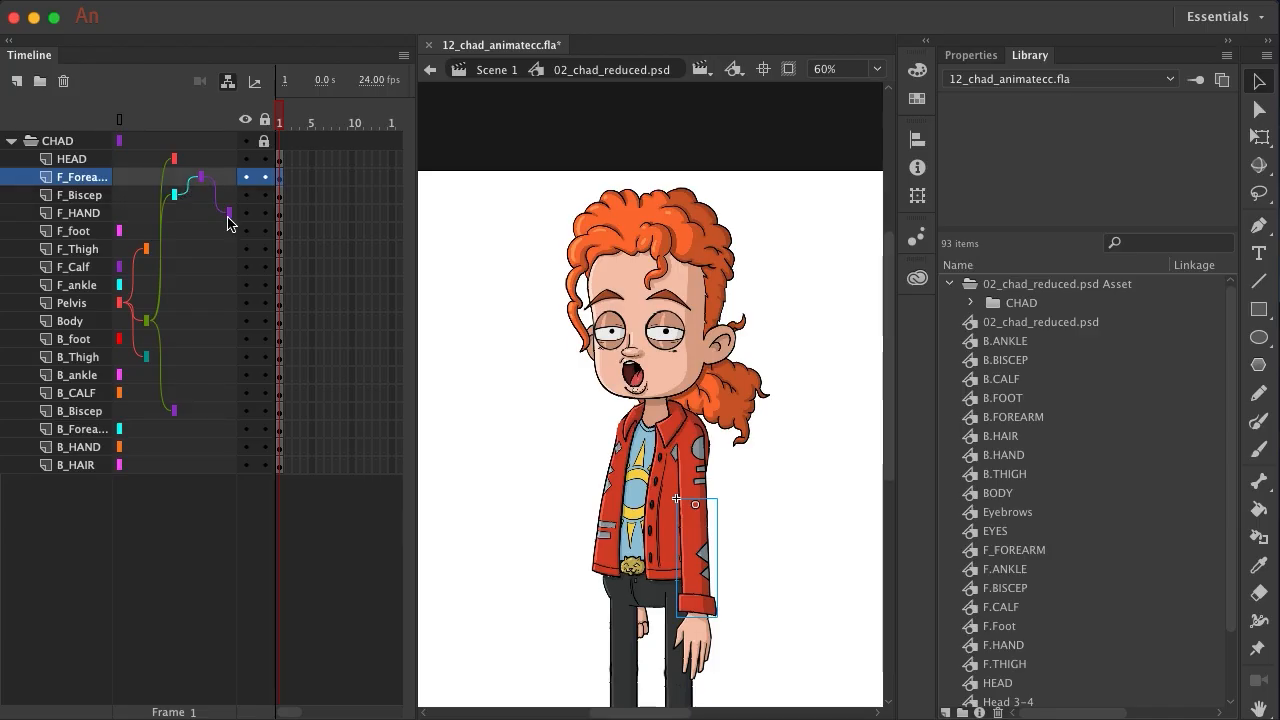
Parent the F_foot and F_ankle layers to F_Calf, and F_Calf to F_Thigh
{"action": "left_click", "coordinate": [186, 237]}
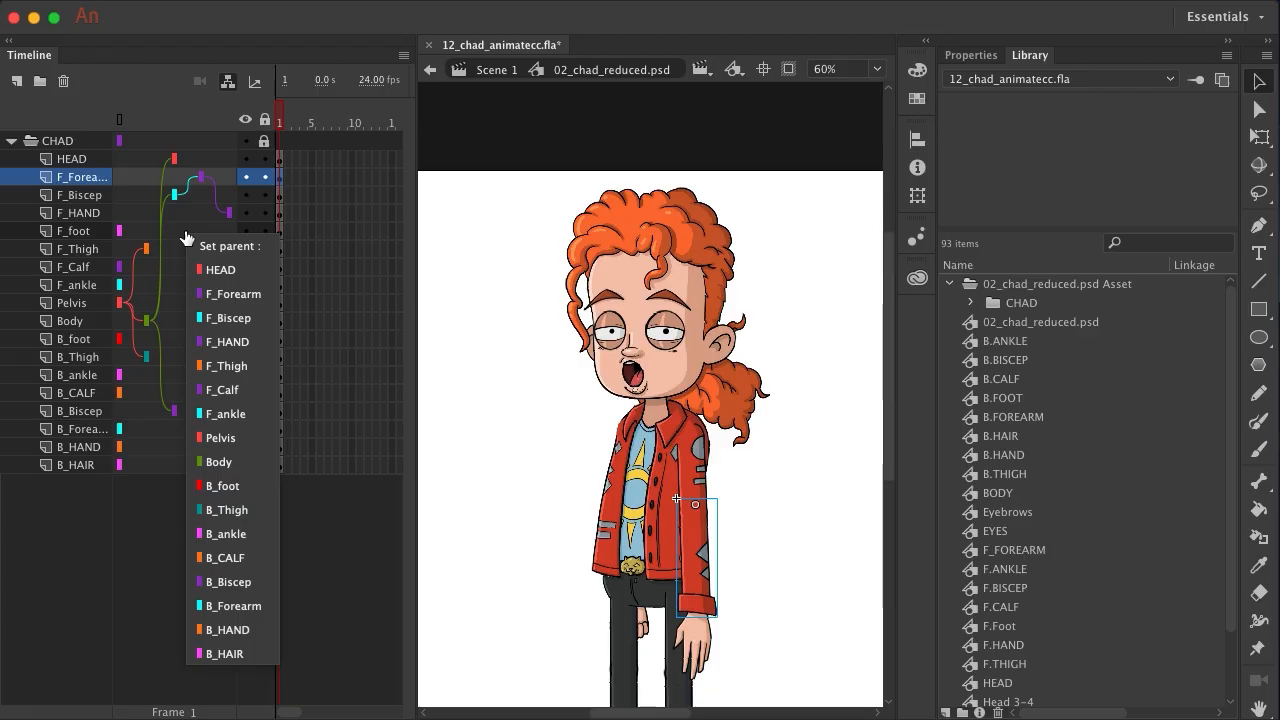
{"action": "left_click", "coordinate": [223, 400]}
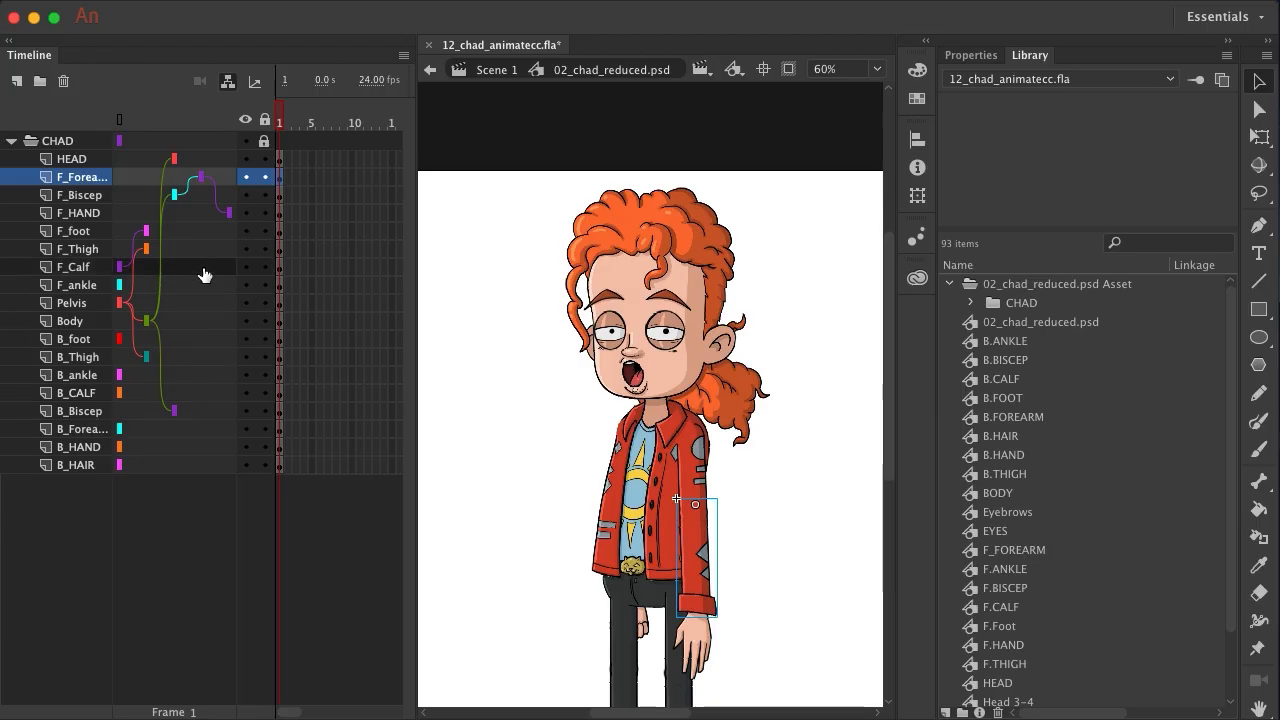
{"action": "left_click", "coordinate": [178, 268]}
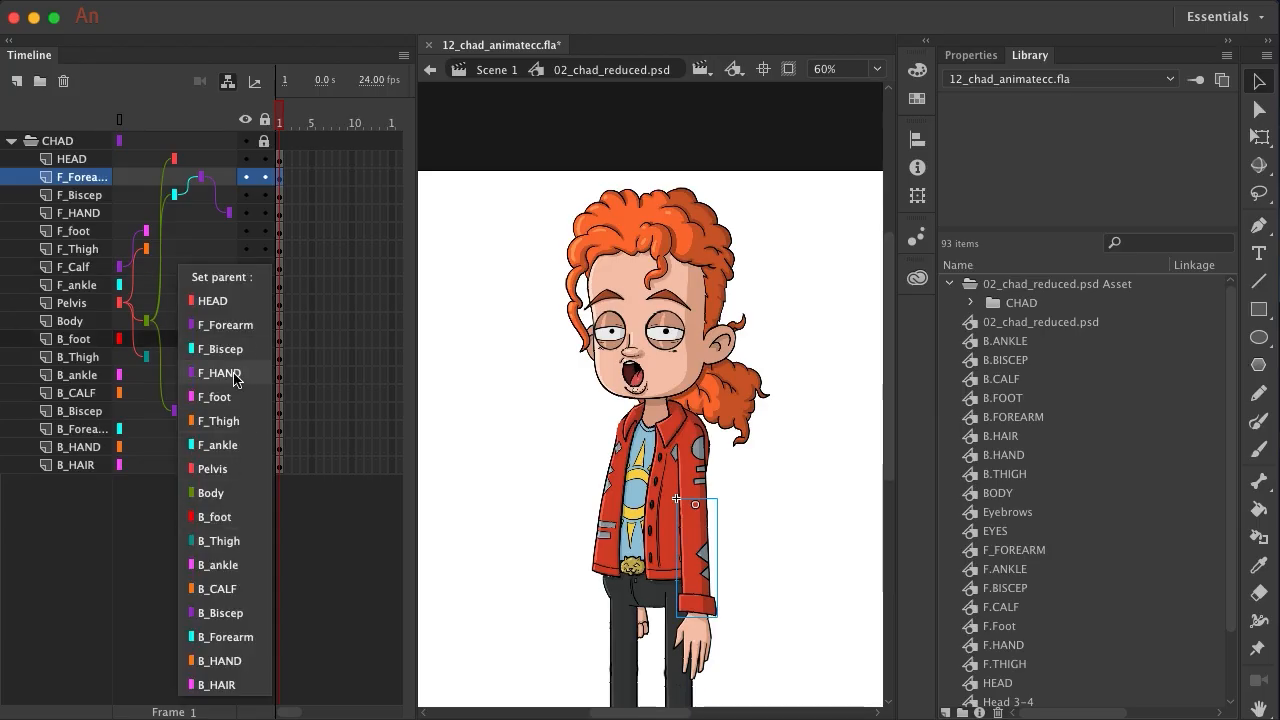
{"action": "left_click", "coordinate": [220, 420]}
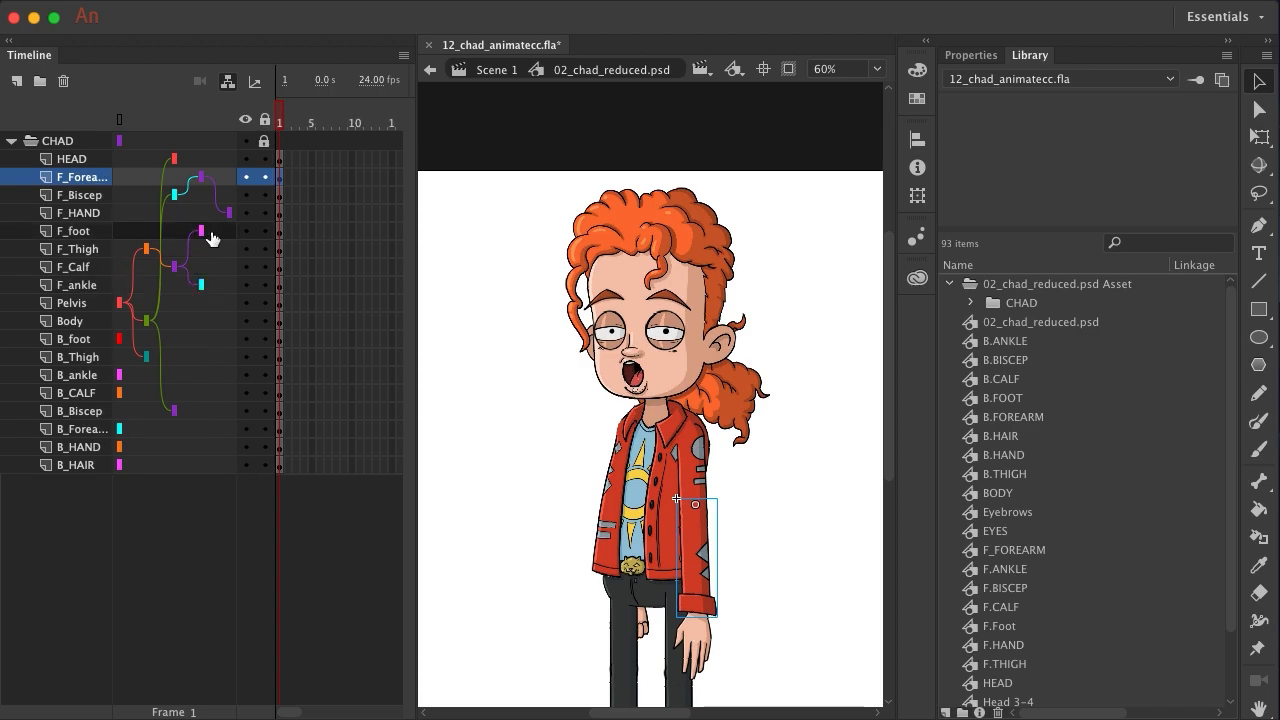
Change the parent of the F_foot layer to F_ankle
{"action": "left_click", "coordinate": [214, 235]}
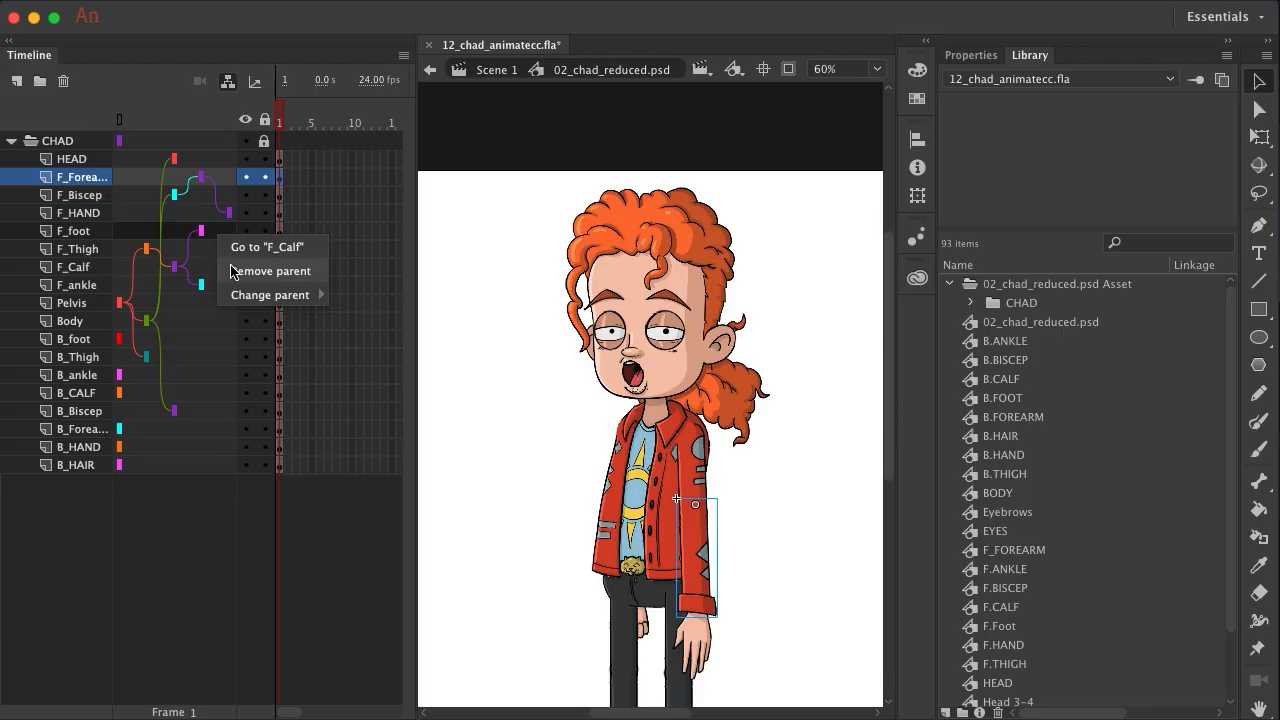
{"action": "mouse_move", "coordinate": [242, 300]}
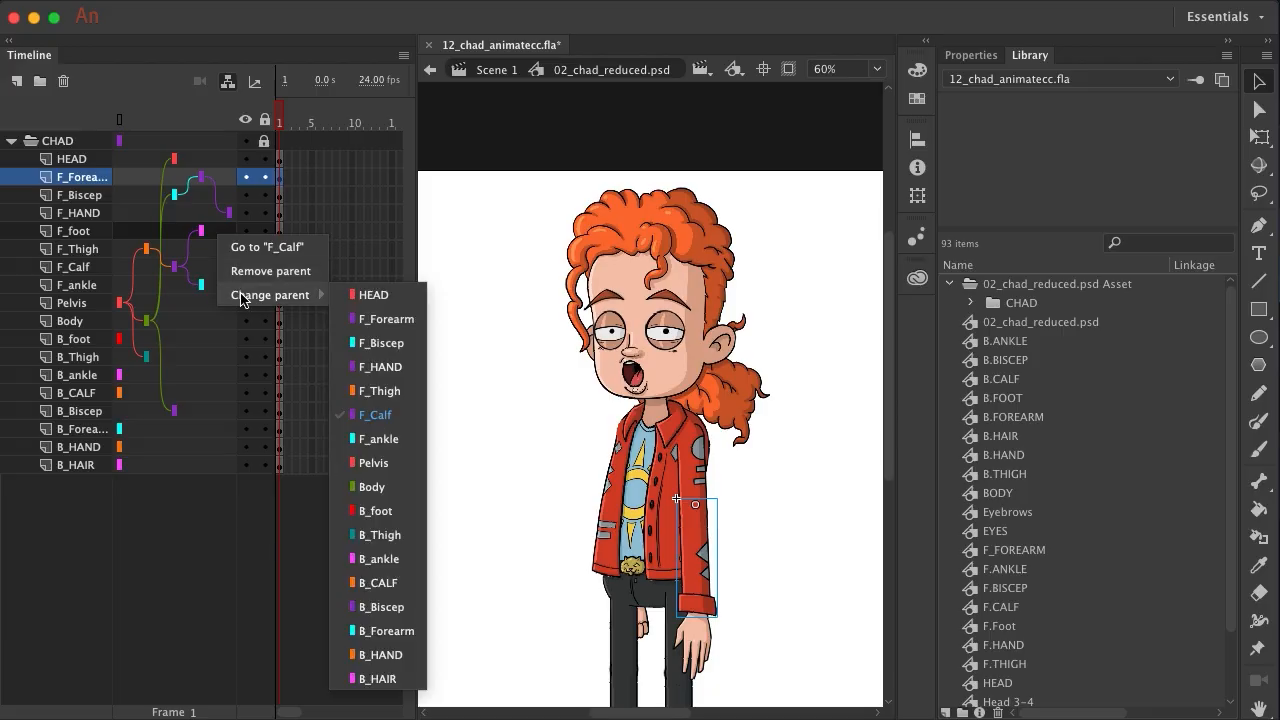
{"action": "left_click", "coordinate": [375, 440]}
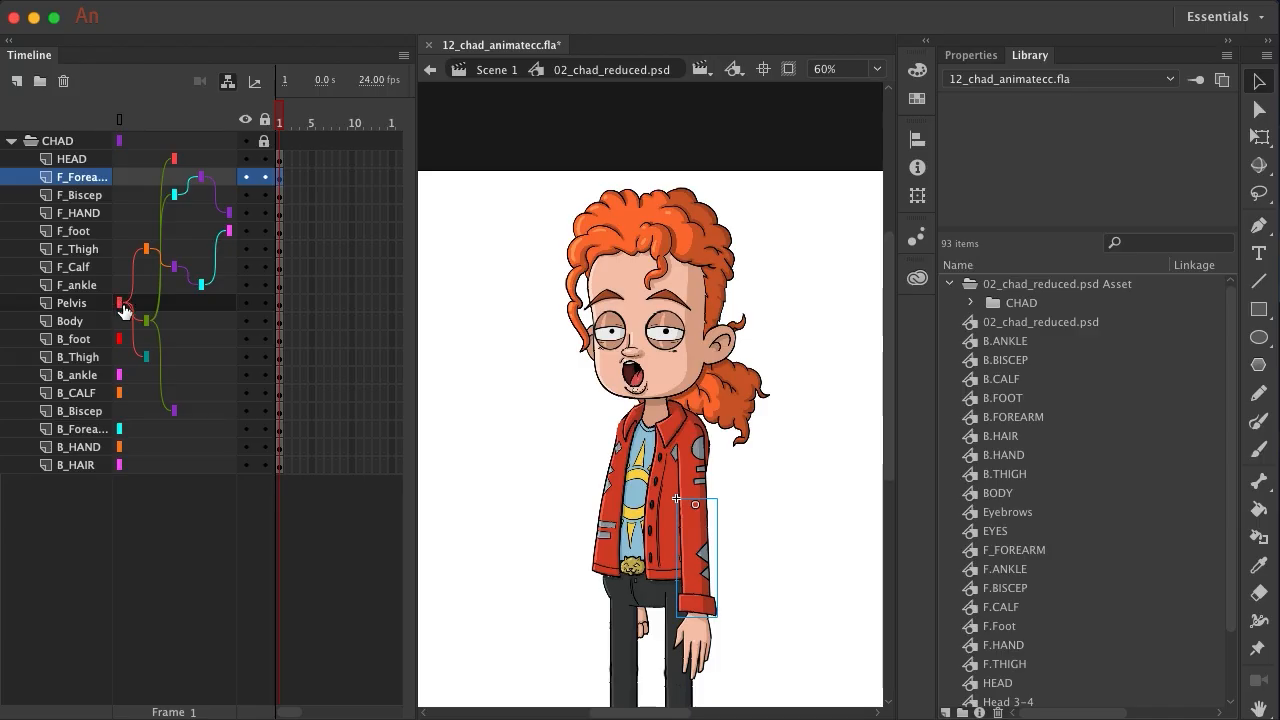
{"action": "left_click_drag", "start_coordinate": [123, 310], "coordinate": [147, 254]}
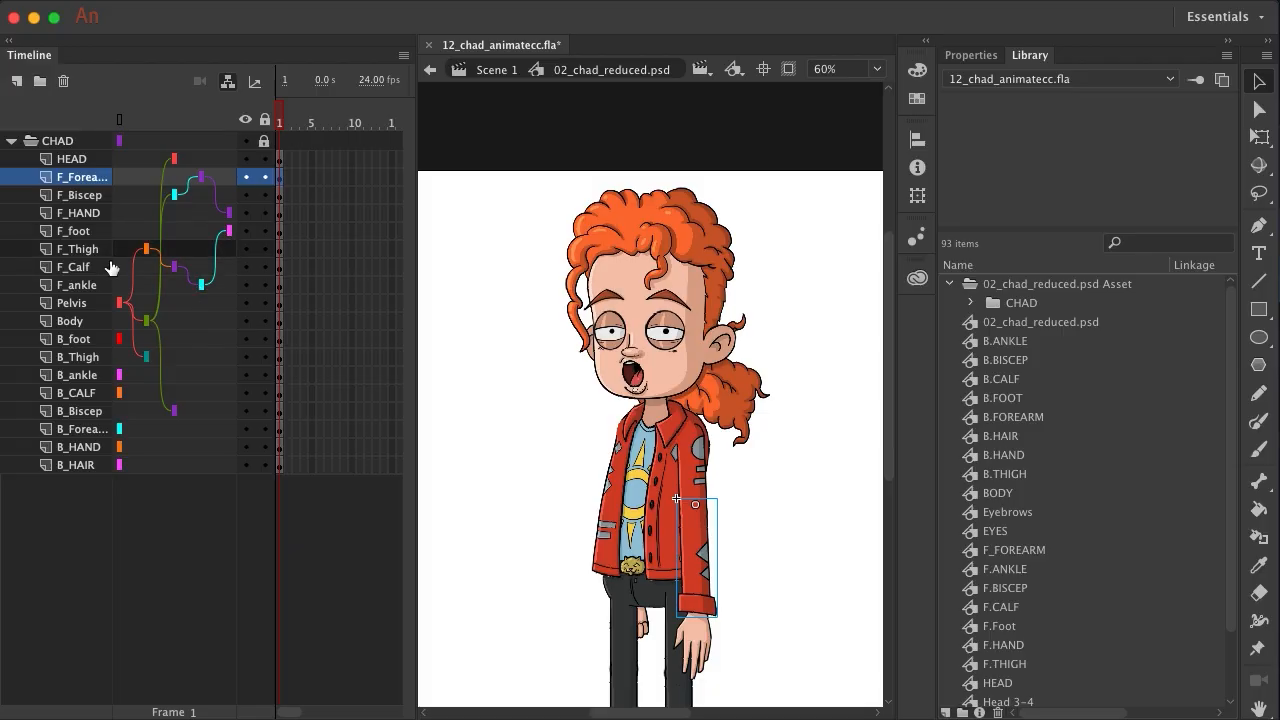
Parent the B_foot layer to B_ankle and the B_ankle layer to B_CALF
{"action": "left_click", "coordinate": [90, 341]}
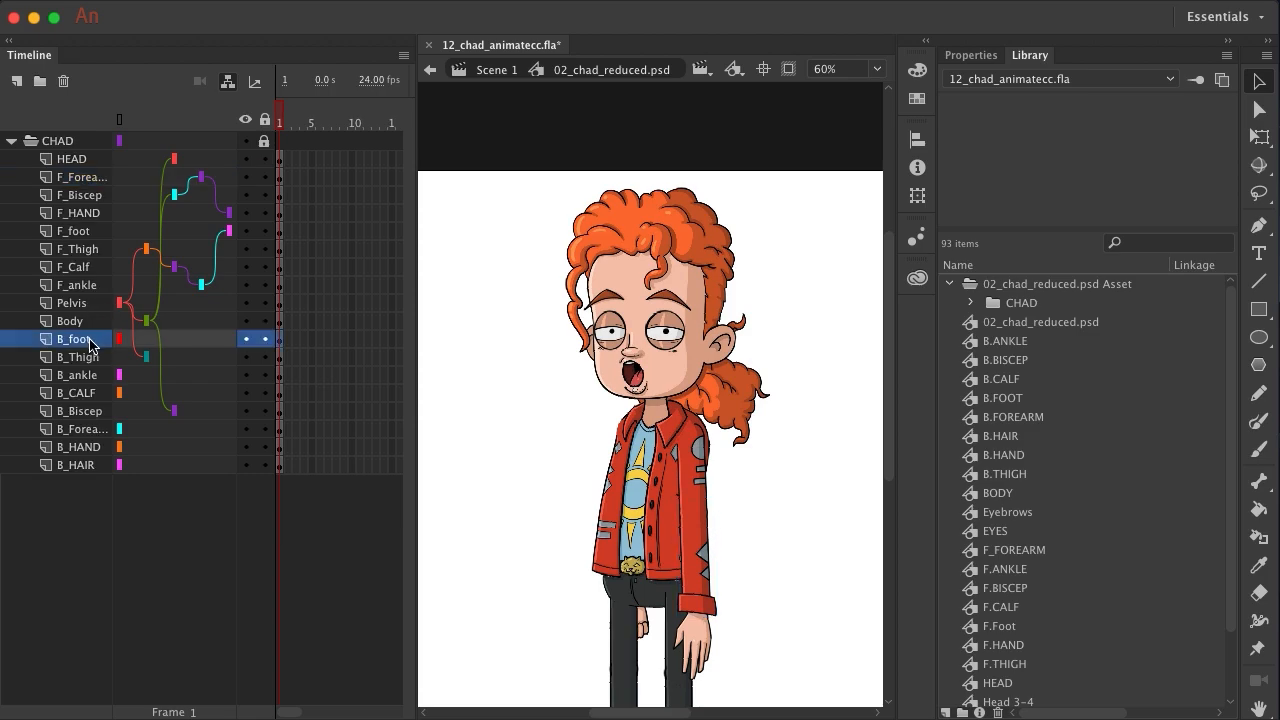
{"action": "left_click", "coordinate": [183, 341]}
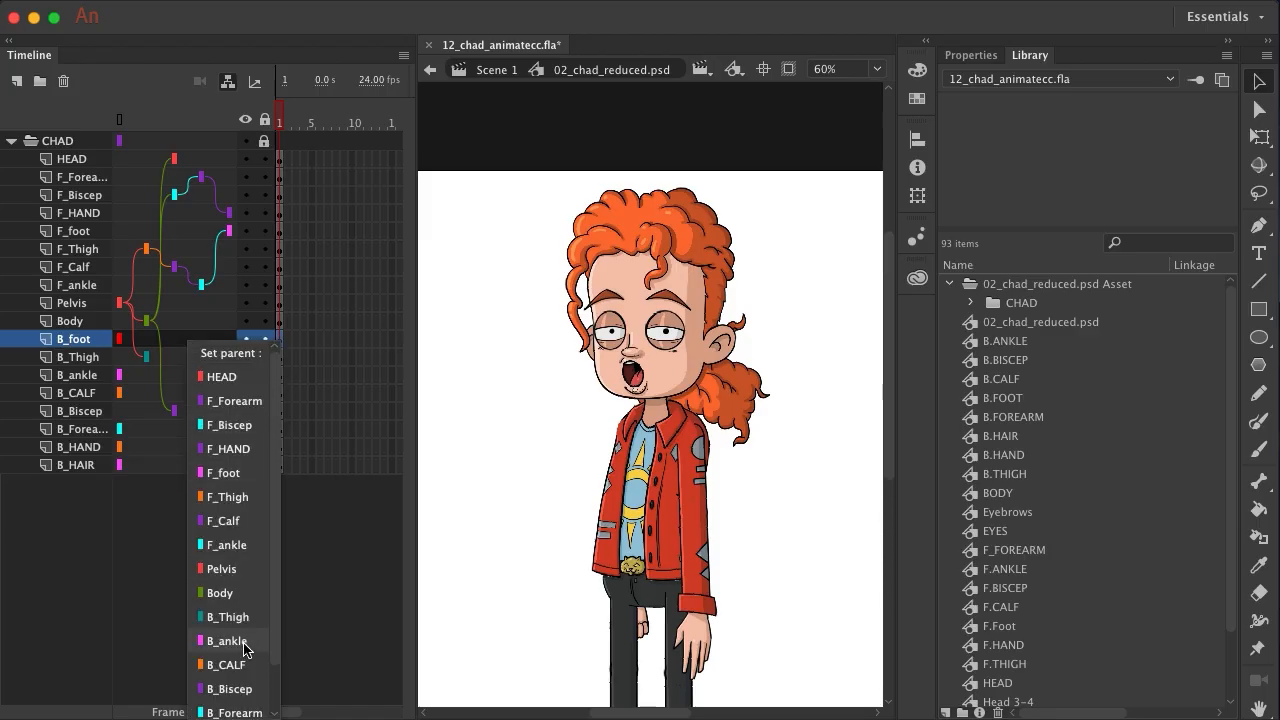
{"action": "left_click", "coordinate": [245, 648]}
{"action": "left_click", "coordinate": [160, 377]}
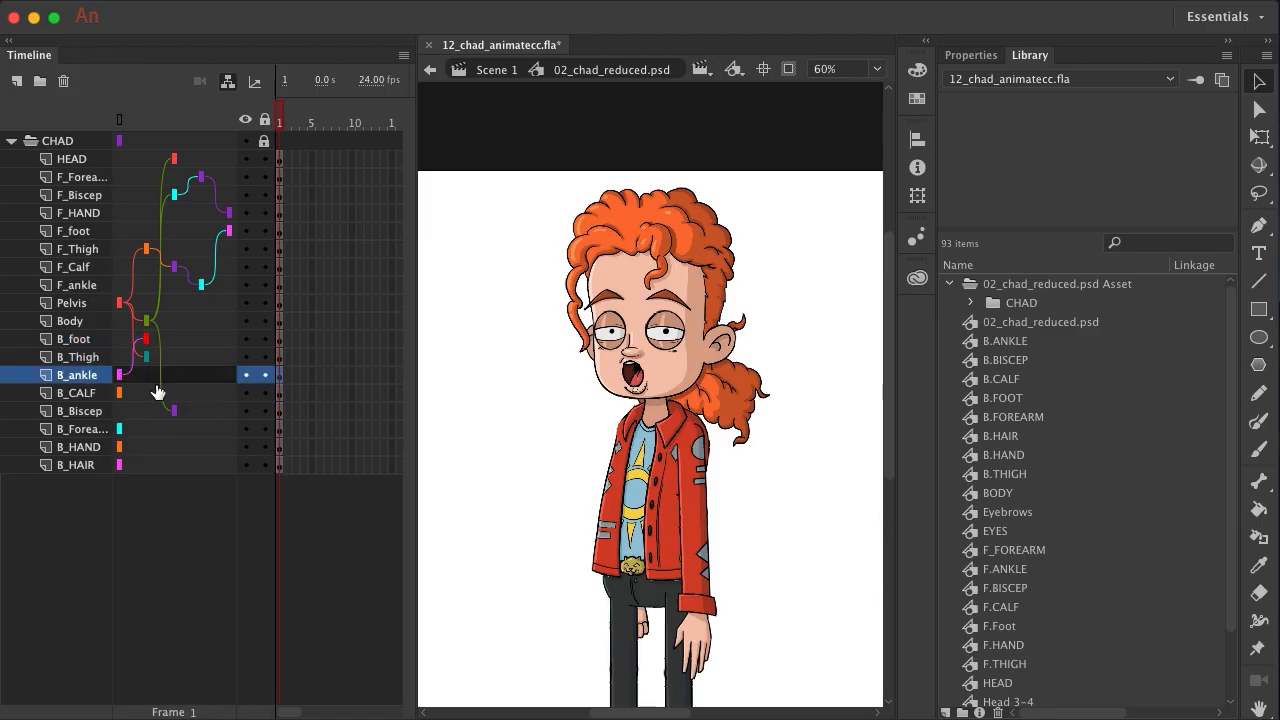
{"action": "left_click", "coordinate": [197, 382]}
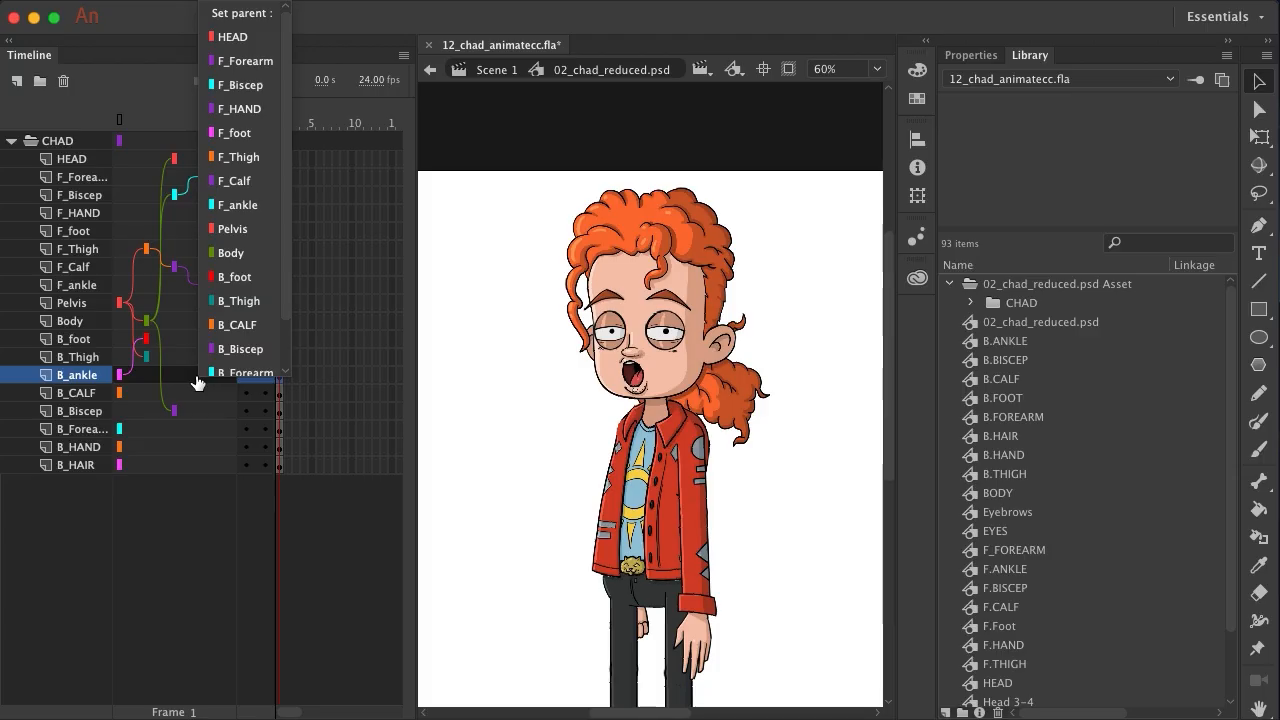
{"action": "left_click", "coordinate": [240, 325]}
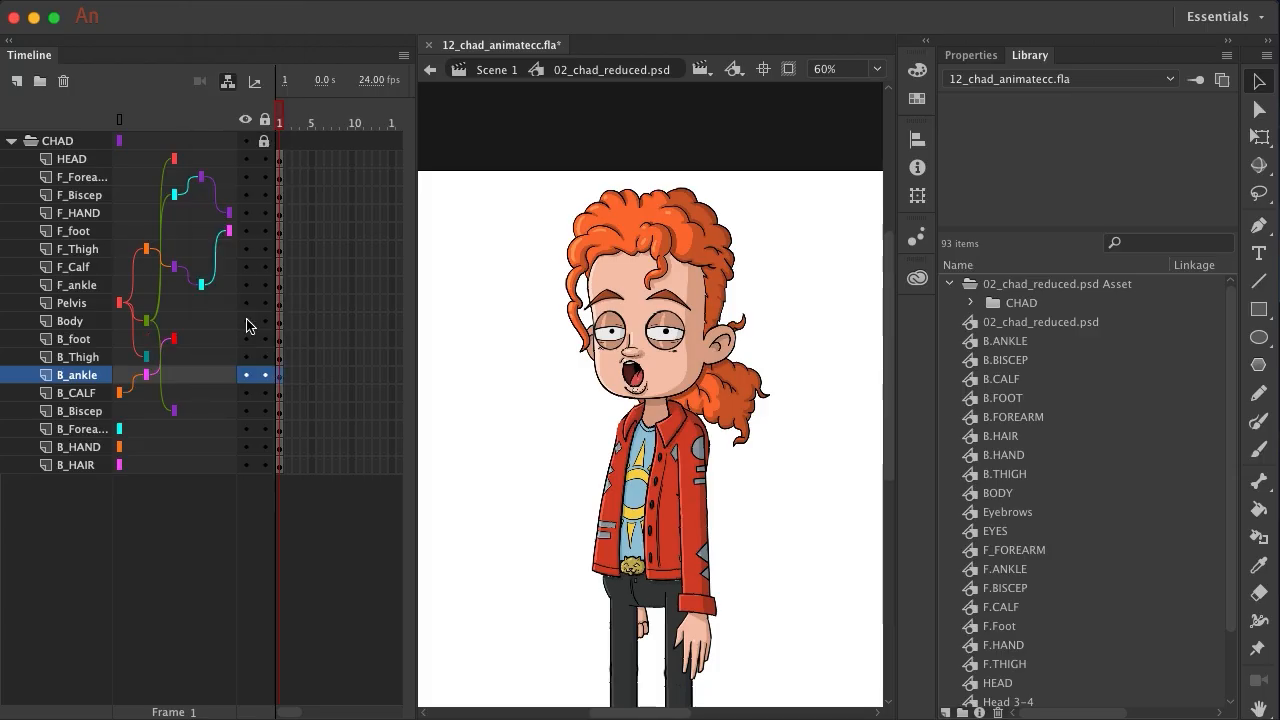
Parent the B_CALF layer to B_Thigh
{"action": "left_click", "coordinate": [198, 395]}
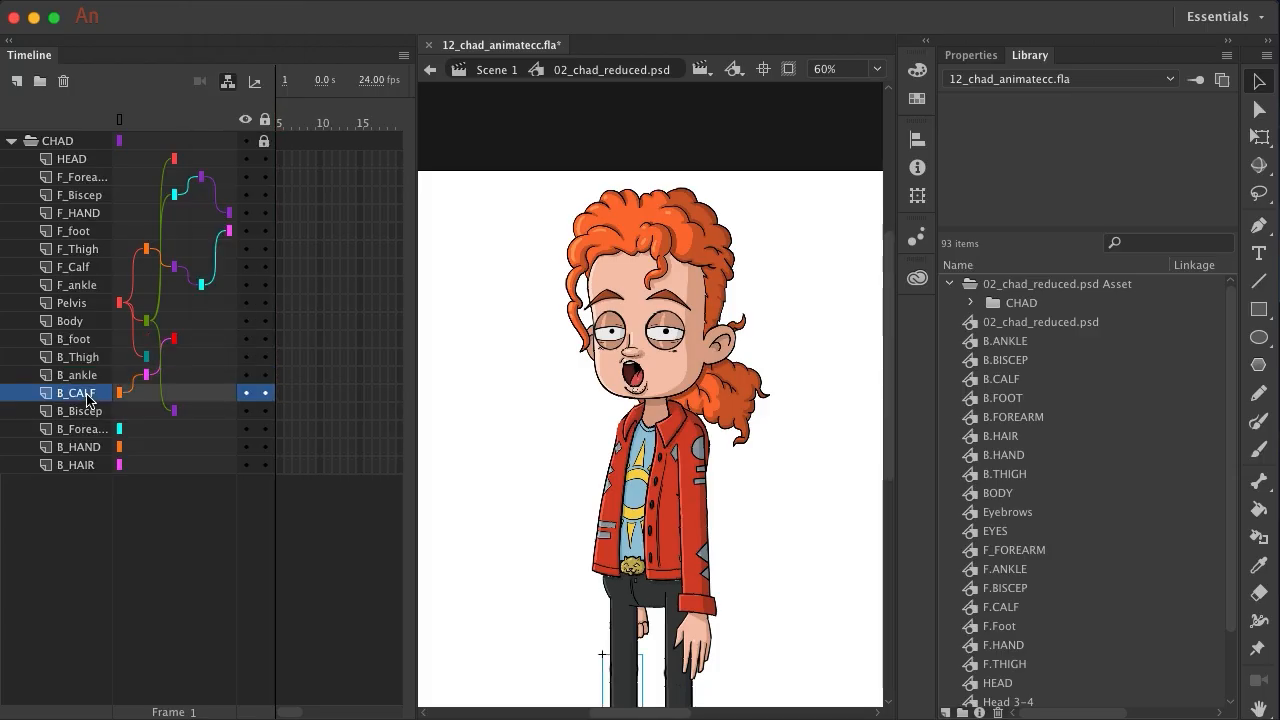
{"action": "left_click", "coordinate": [200, 403]}
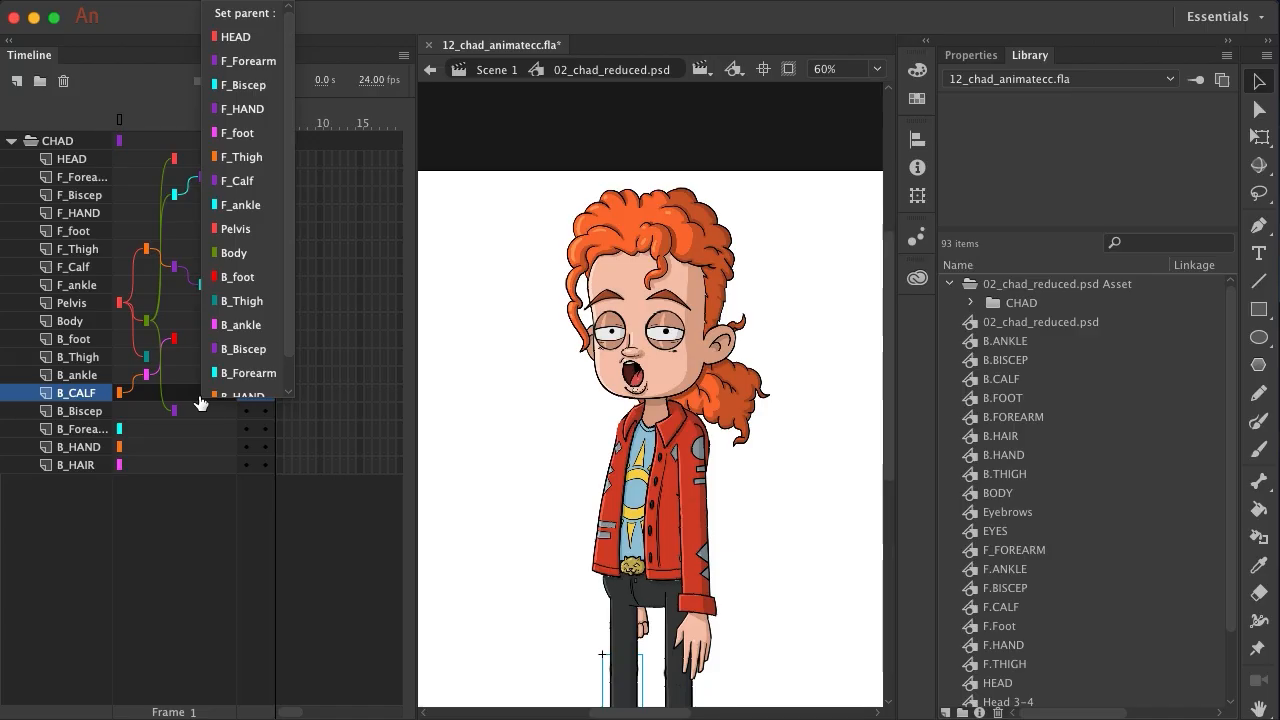
{"action": "left_click", "coordinate": [231, 310]}
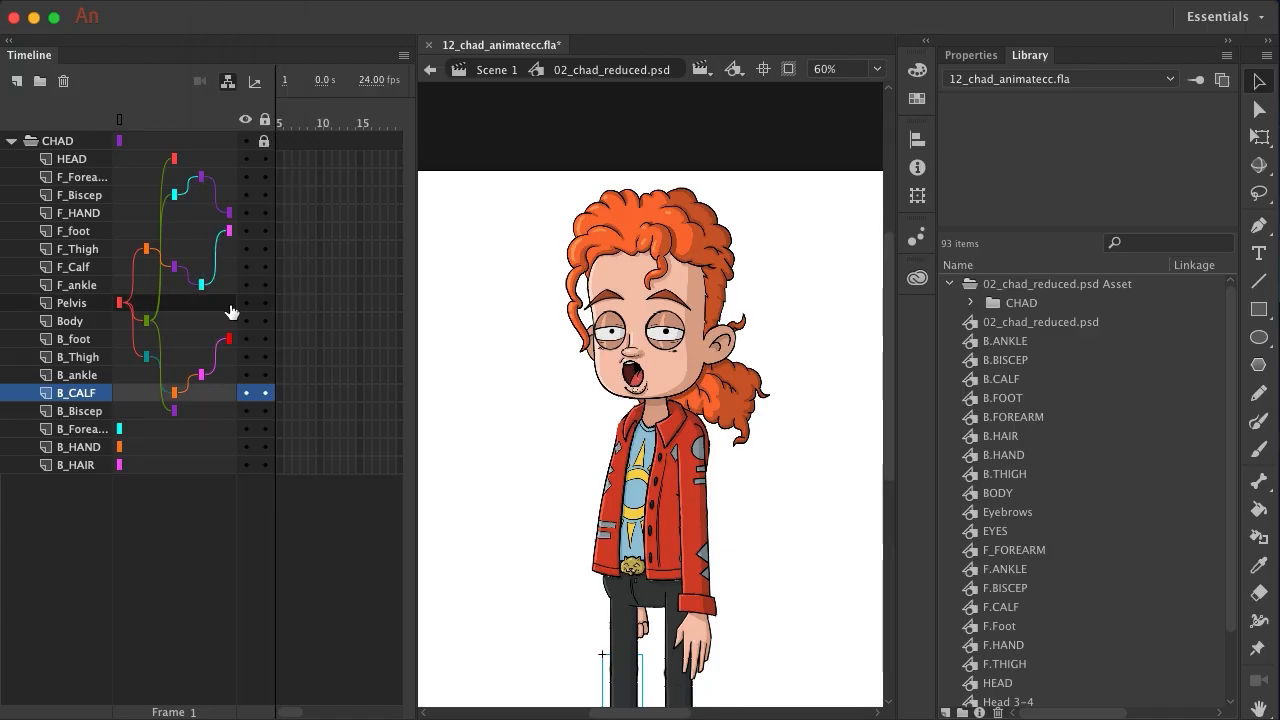
Parent the B_Forearm layer to B_Biscep and the B_HAND layer to B_Forearm
{"action": "left_click", "coordinate": [174, 438]}
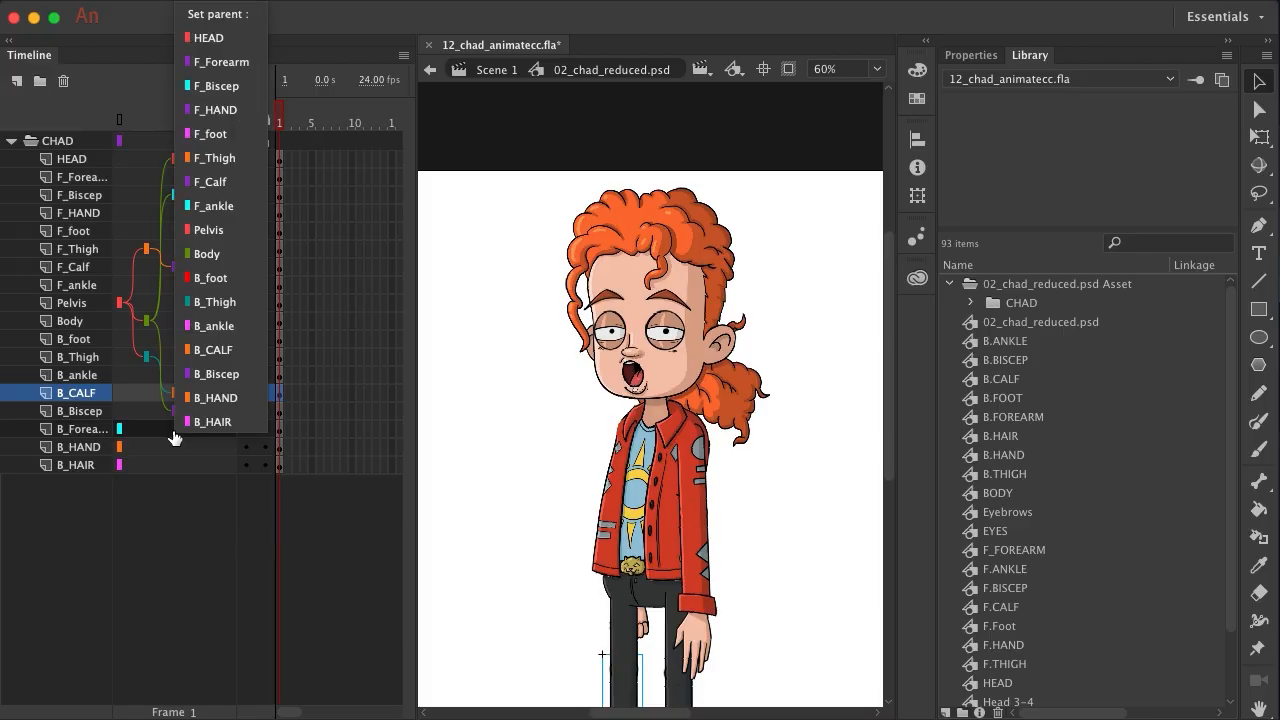
{"action": "left_click", "coordinate": [222, 374]}
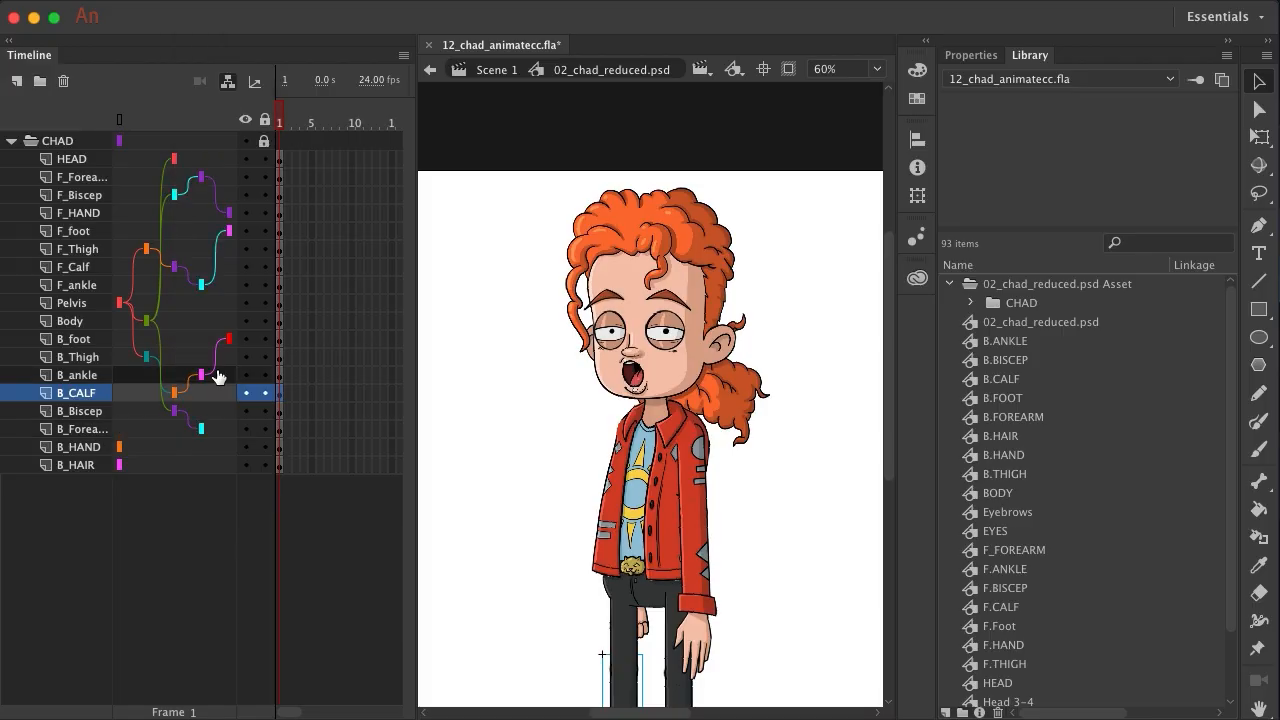
{"action": "left_click", "coordinate": [178, 455]}
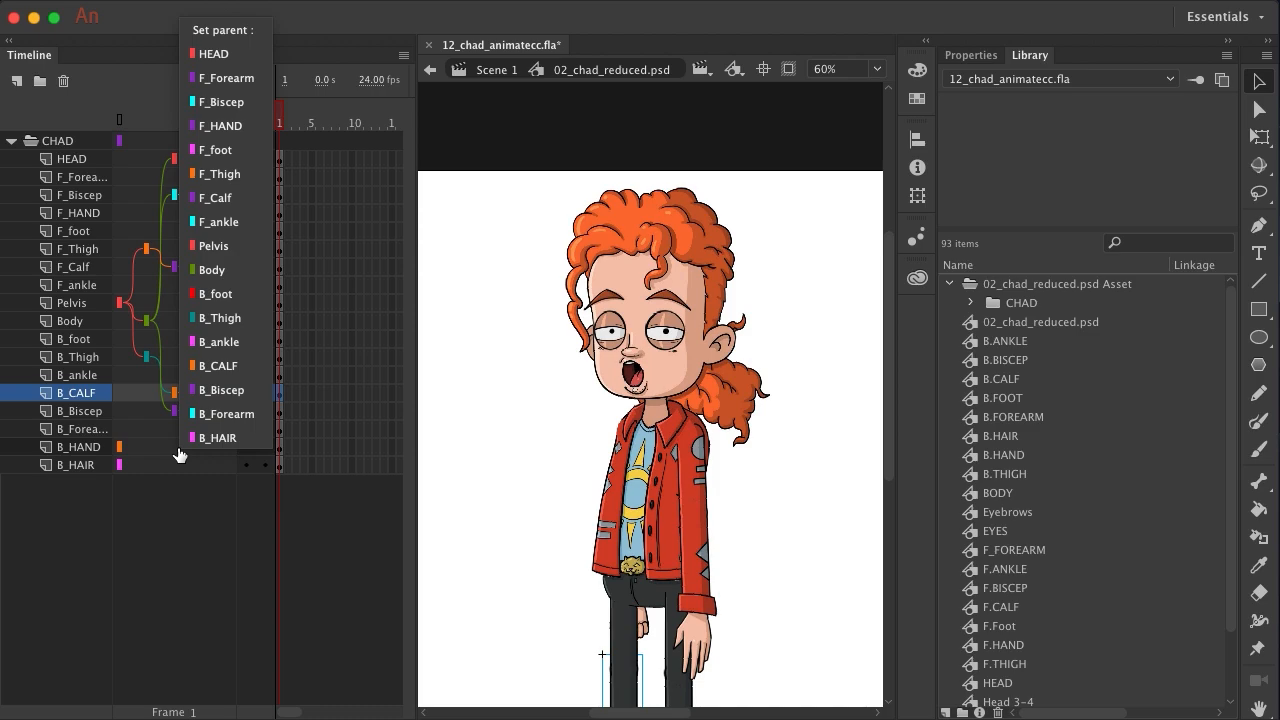
{"action": "left_click", "coordinate": [222, 413]}
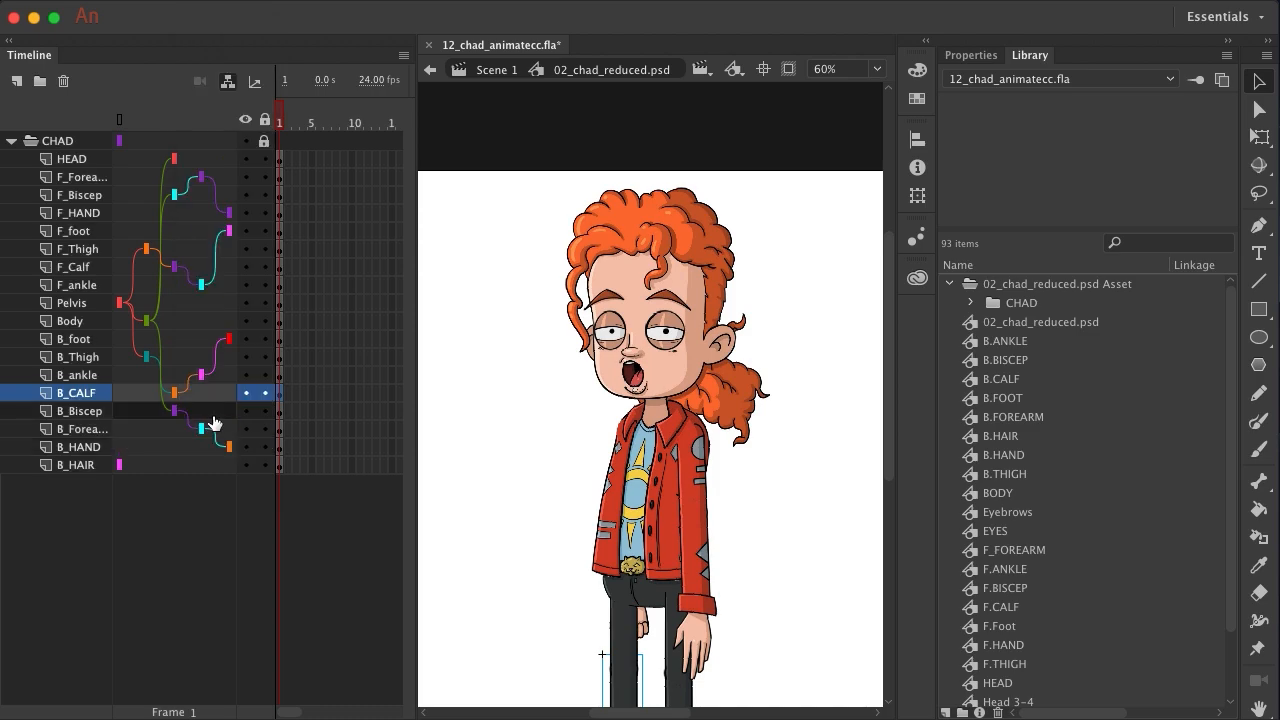
Parent the B_HAIR layer to HEAD
{"action": "left_click", "coordinate": [160, 466]}
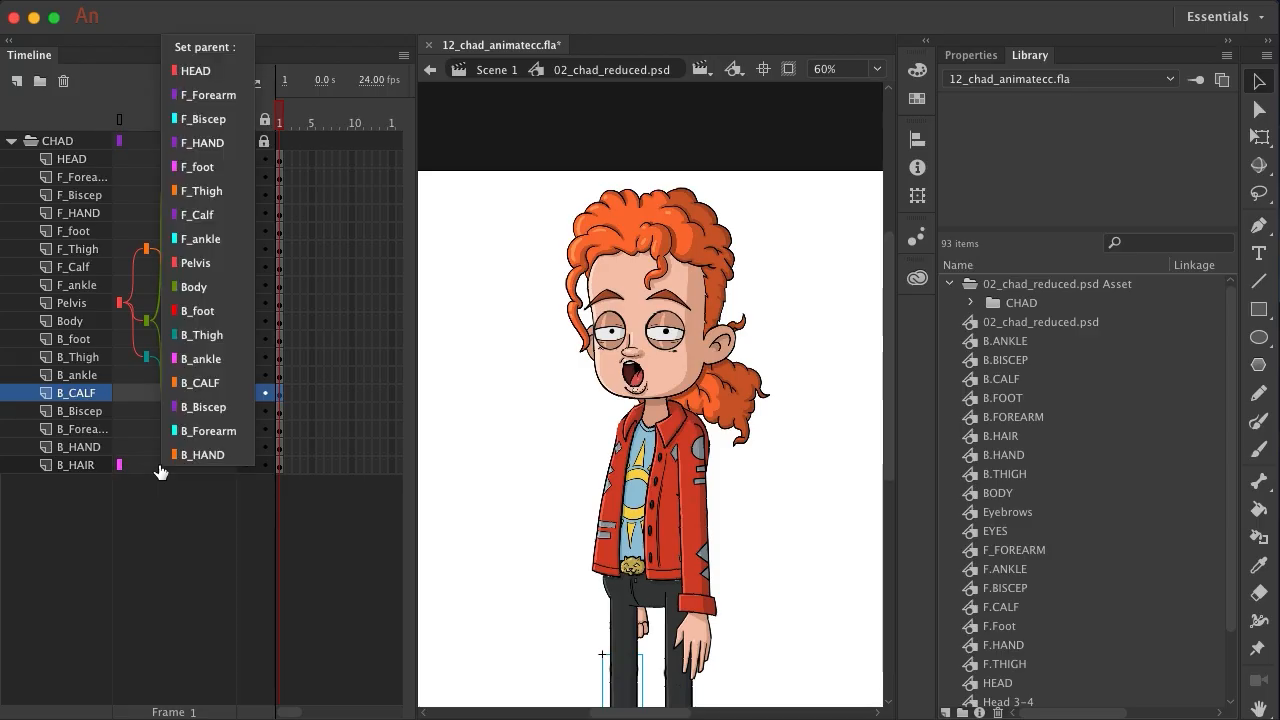
{"action": "left_click", "coordinate": [195, 72]}
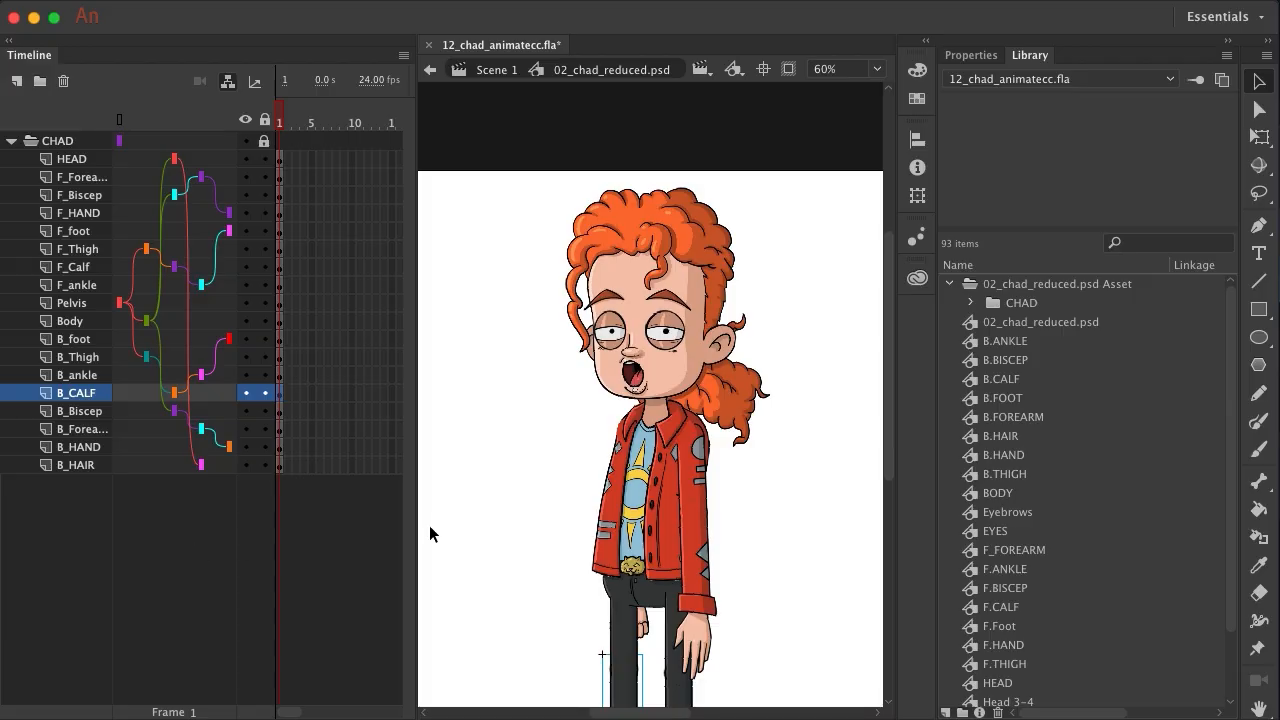
{"action": "left_click", "coordinate": [328, 375]}
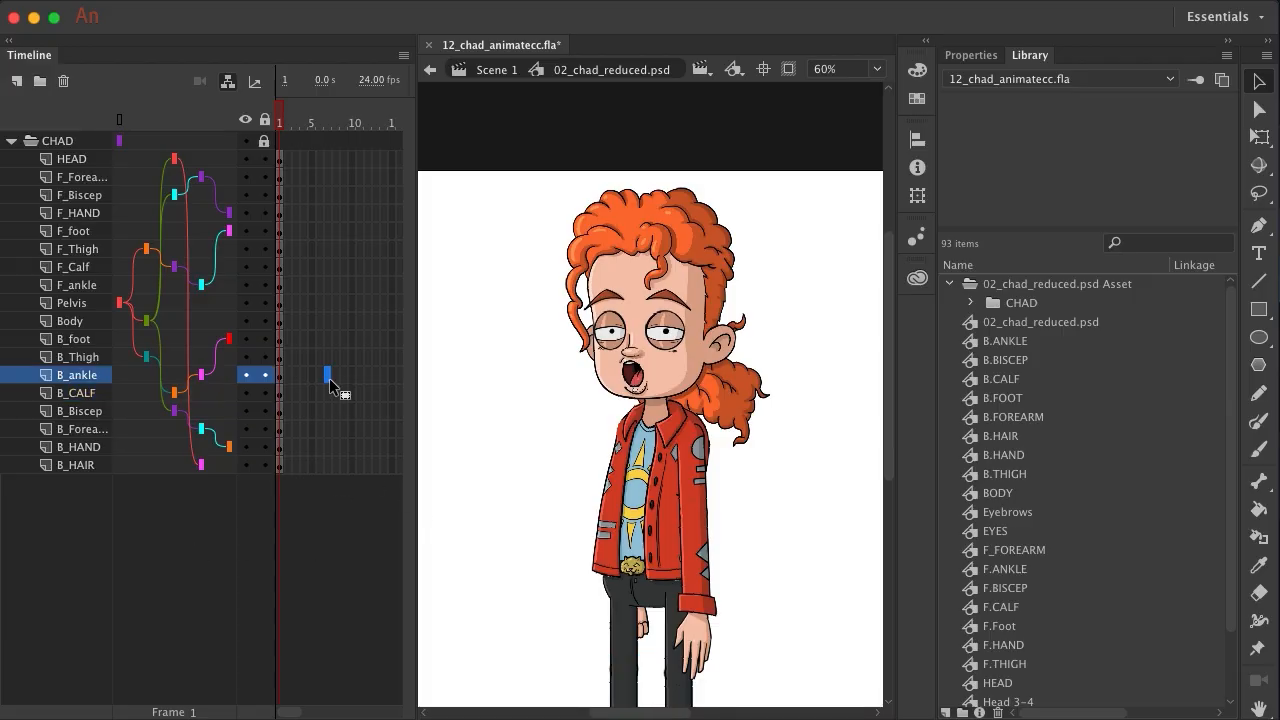
Test the front arm by rotating F_HAND slightly about the wrist and F_Forearm inward across the hip about the elbow with Free Transform
{"action": "left_click", "coordinate": [1263, 139]}
{"action": "scroll", "coordinate": [789, 311], "scroll_direction": "down", "scroll_amount": 5}
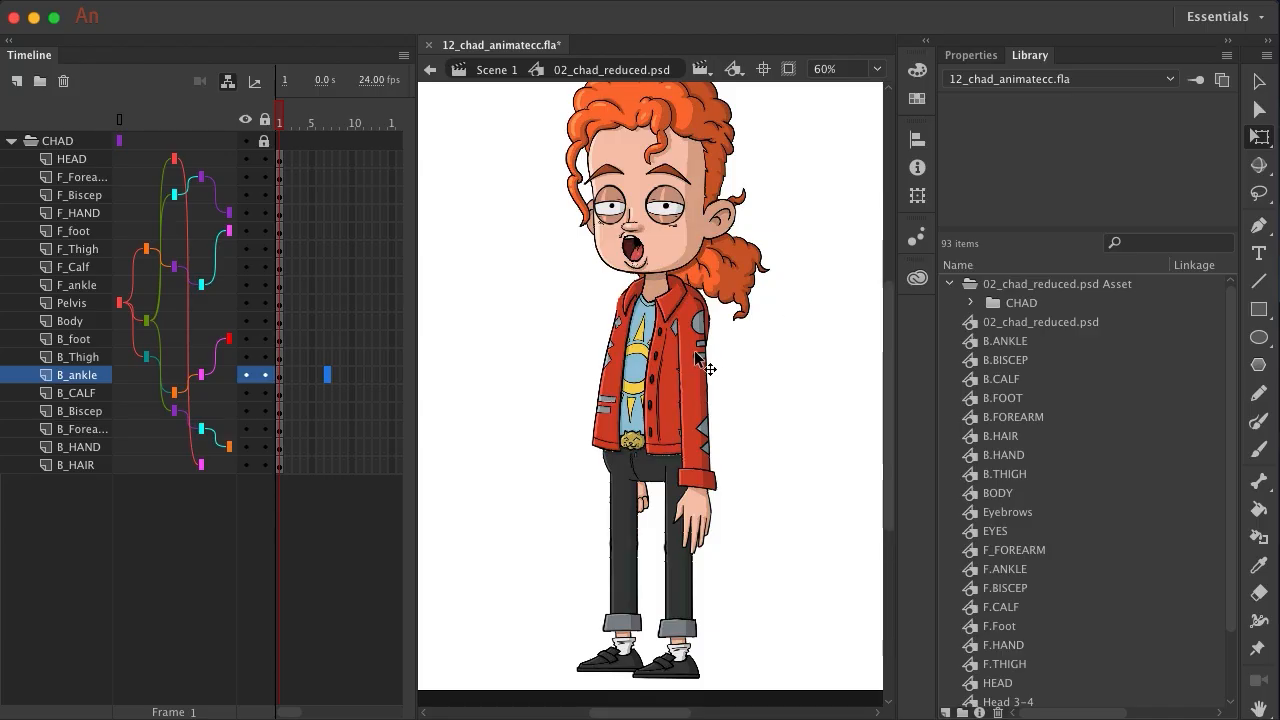
{"action": "left_click", "coordinate": [697, 513]}
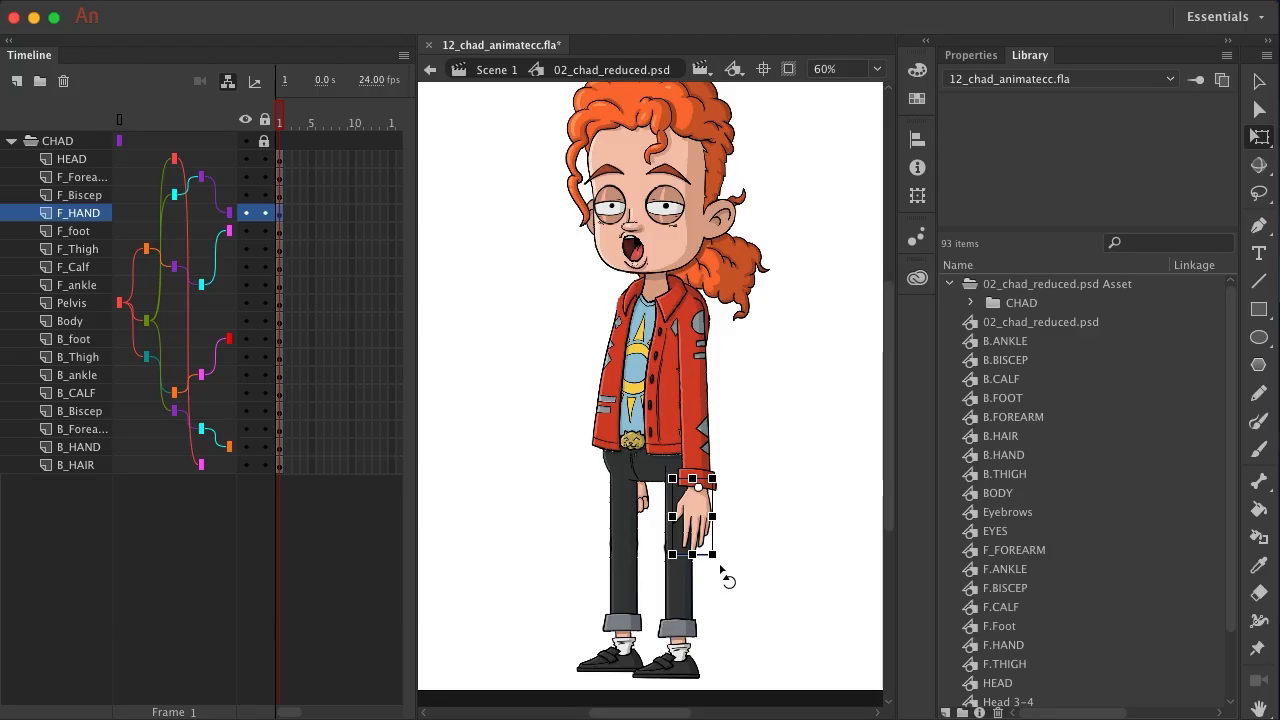
{"action": "mouse_move", "coordinate": [720, 567]}
{"action": "left_mouse_down"}
{"action": "mouse_move", "coordinate": [749, 553]}
{"action": "mouse_move", "coordinate": [700, 572]}
{"action": "mouse_move", "coordinate": [754, 568]}
{"action": "mouse_move", "coordinate": [677, 572]}
{"action": "mouse_move", "coordinate": [757, 586]}
{"action": "mouse_move", "coordinate": [780, 574]}
{"action": "mouse_move", "coordinate": [664, 584]}
{"action": "mouse_move", "coordinate": [728, 578]}
{"action": "left_mouse_up"}
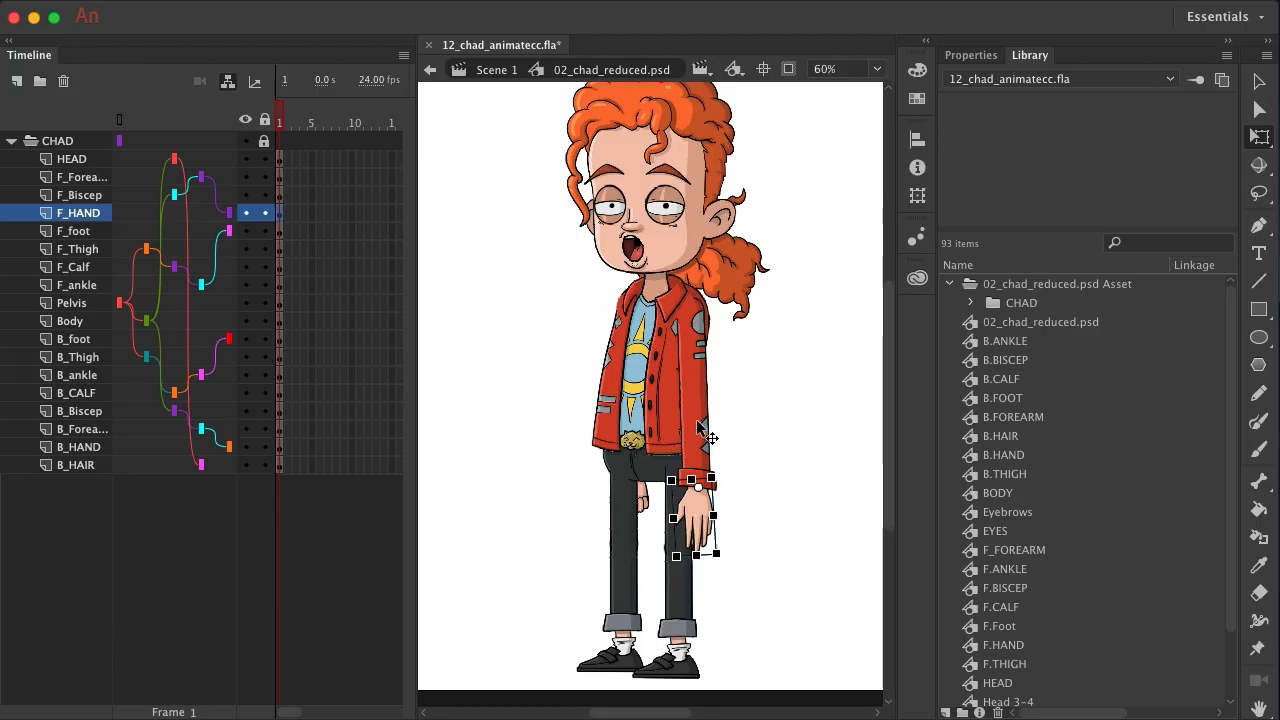
{"action": "left_click", "coordinate": [698, 424]}
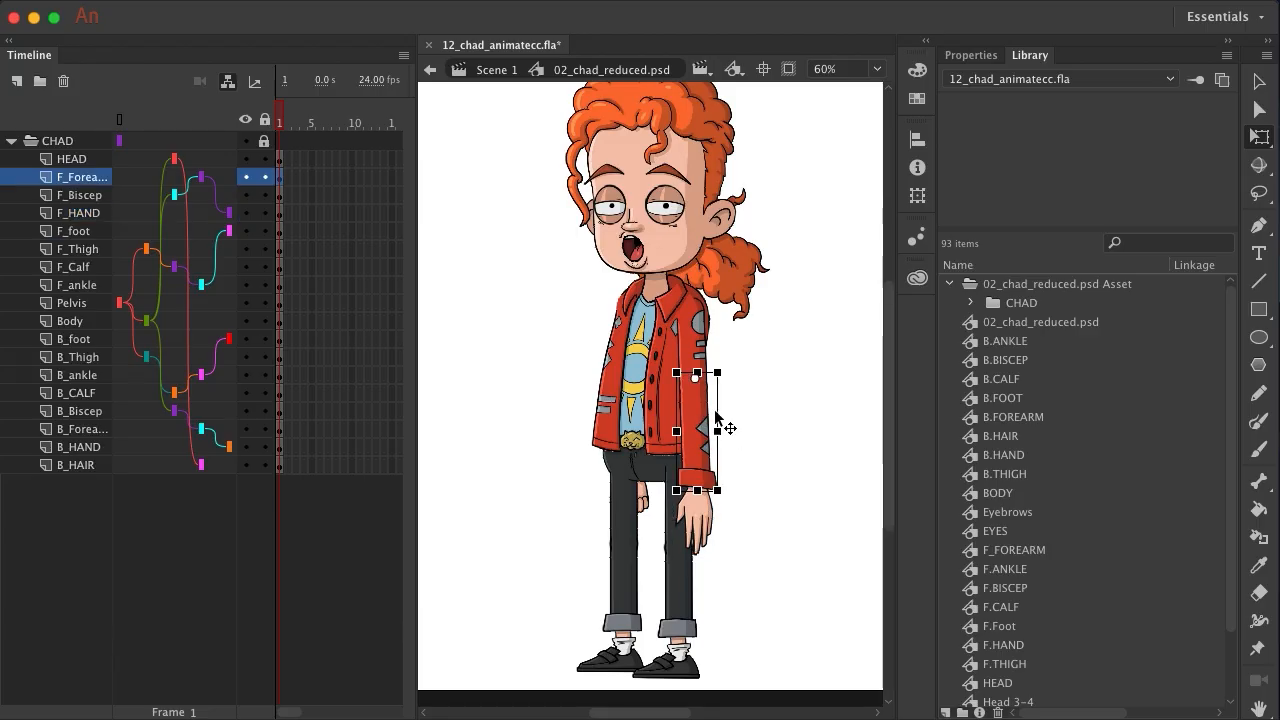
{"action": "left_click_drag", "start_coordinate": [735, 385], "coordinate": [732, 331]}
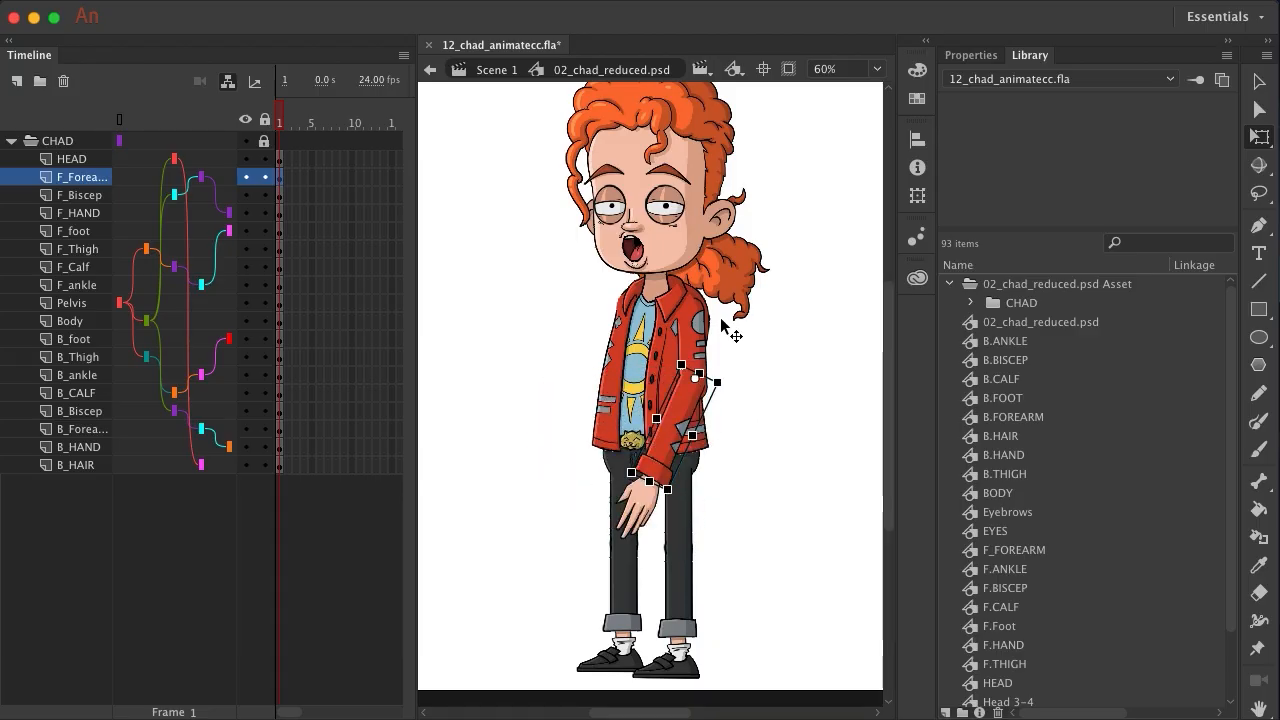
Swing the F_Biscep outward from the shoulder and tilt the body to test the upper-body hierarchy
{"action": "left_click", "coordinate": [704, 334]}
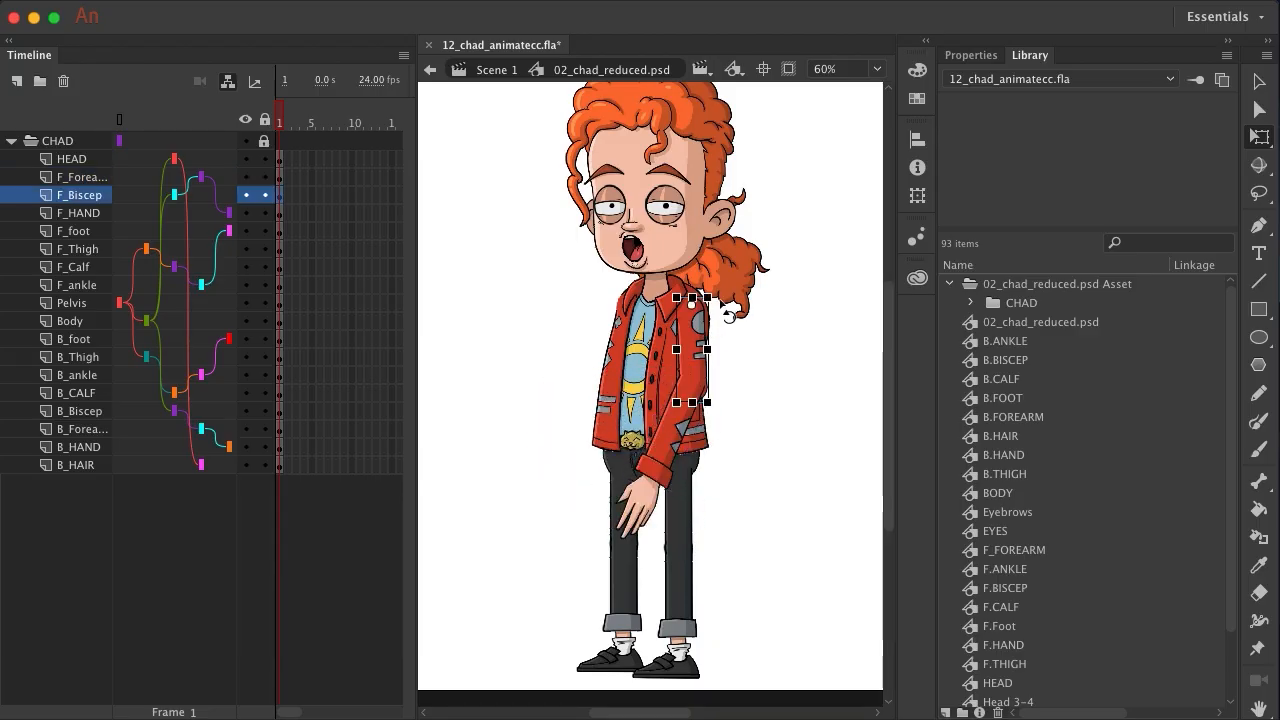
{"action": "left_click_drag", "start_coordinate": [731, 317], "coordinate": [684, 278]}
{"action": "left_click", "coordinate": [645, 350]}
Test the front leg by rotating F_Thigh slightly and bending F_Calf backward about the knee
{"action": "left_click", "coordinate": [688, 598]}
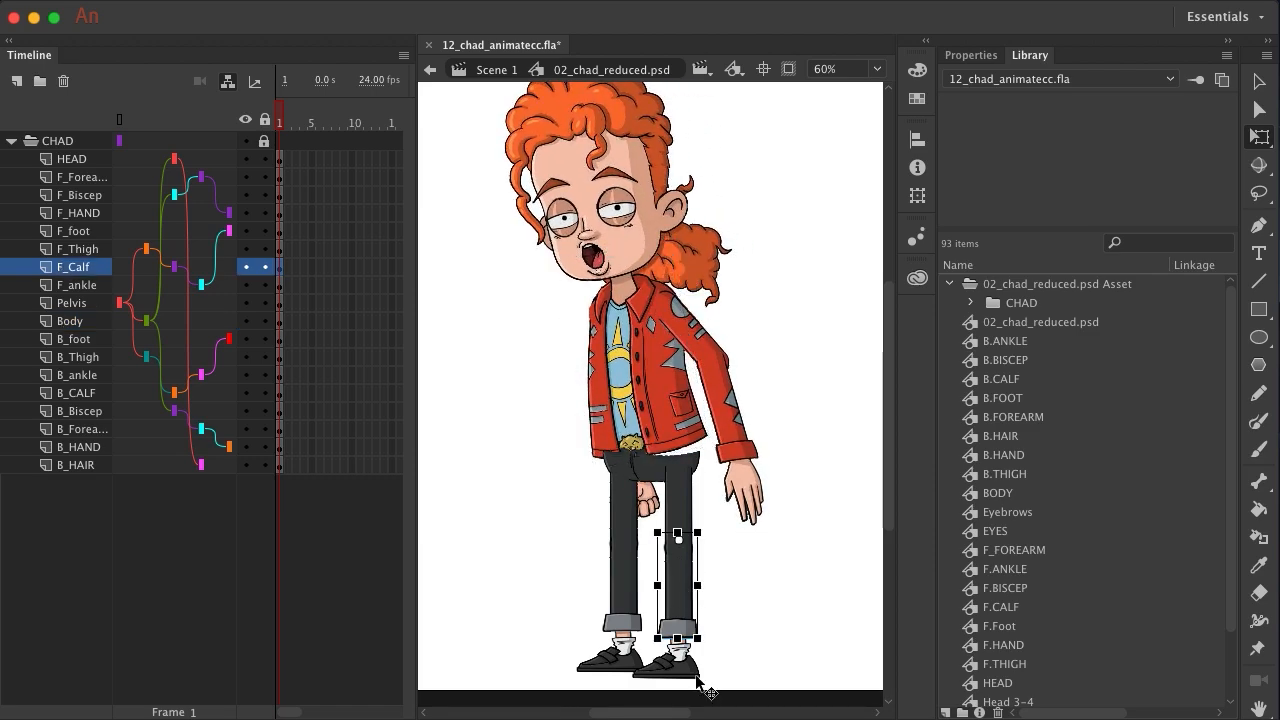
{"action": "left_click", "coordinate": [698, 676]}
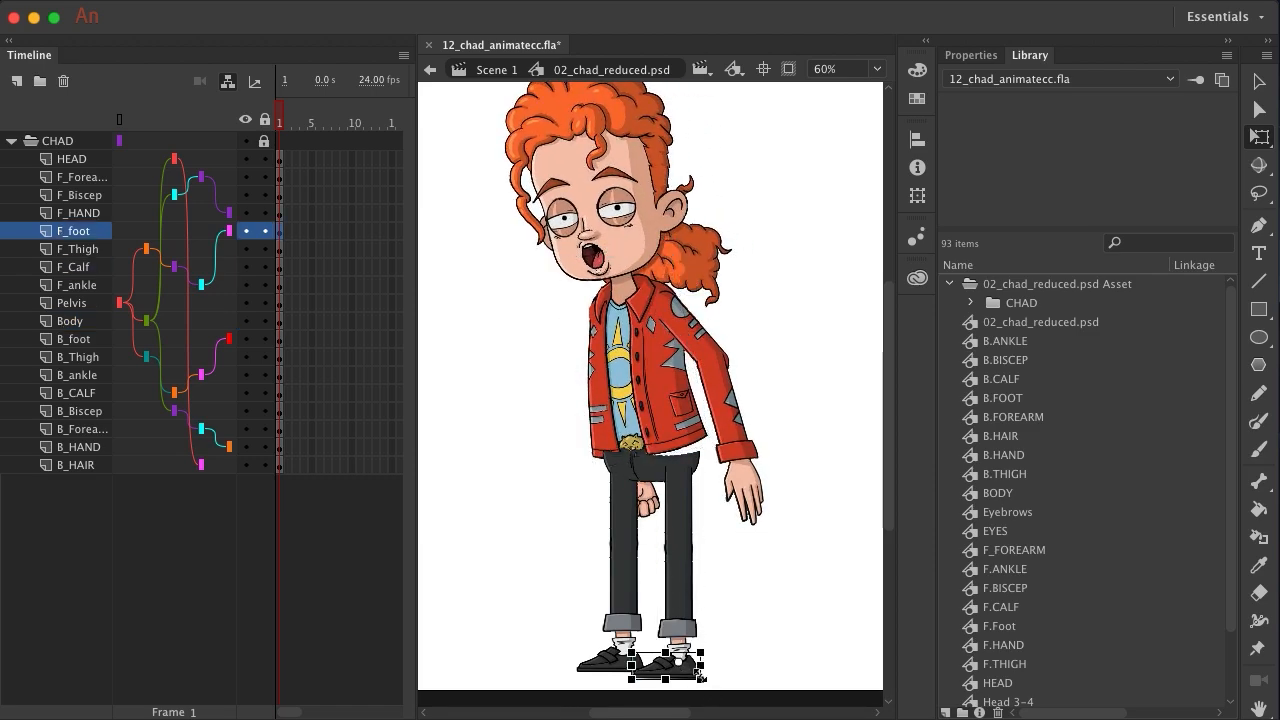
{"action": "left_click", "coordinate": [686, 505]}
{"action": "left_click_drag", "start_coordinate": [716, 583], "coordinate": [698, 552]}
{"action": "left_click", "coordinate": [686, 600]}
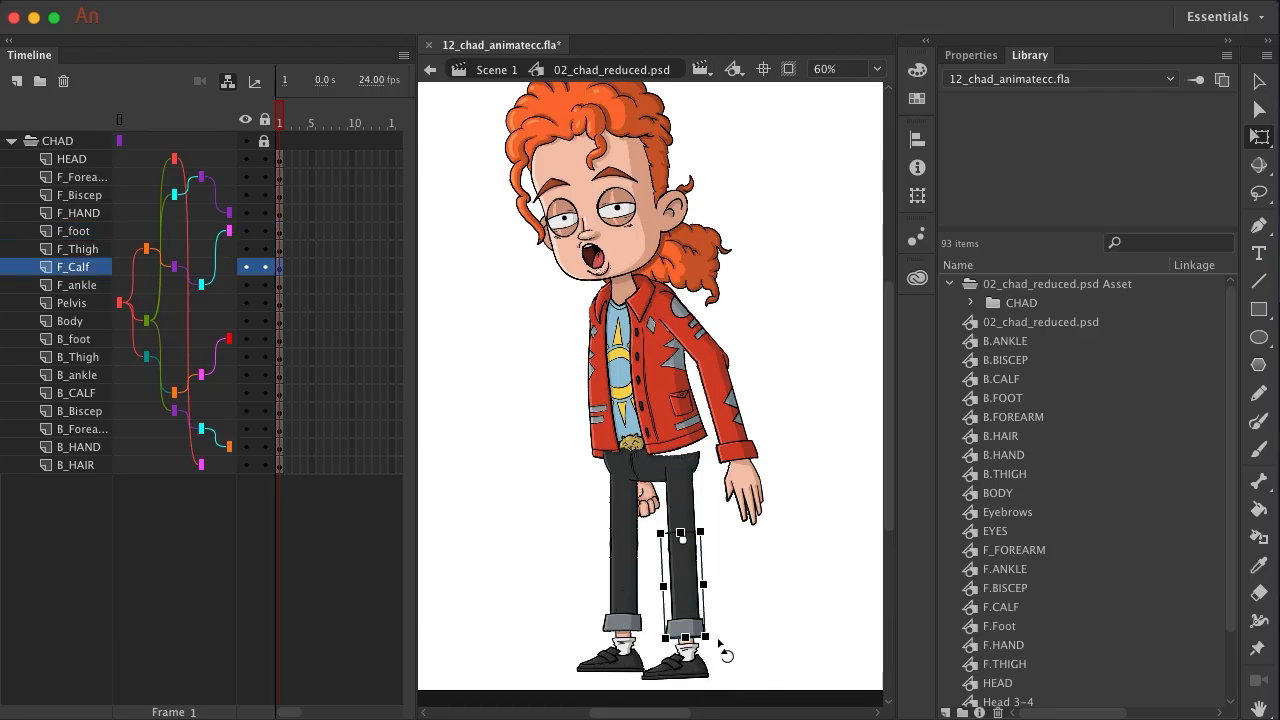
{"action": "left_click_drag", "start_coordinate": [726, 656], "coordinate": [777, 588]}
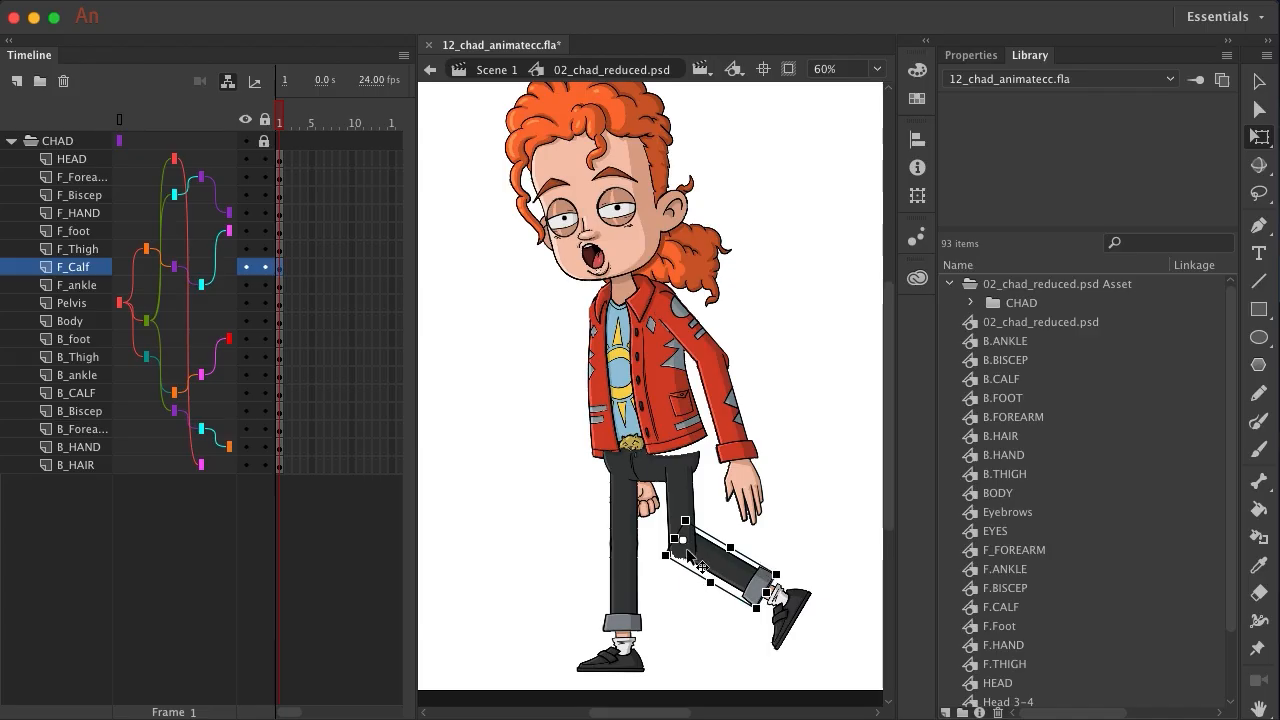
Test the back leg by bending B_CALF backward about the knee and rotating the foot and ankle
{"action": "left_click", "coordinate": [618, 598]}
{"action": "left_click_drag", "start_coordinate": [648, 648], "coordinate": [698, 672]}
{"action": "left_click", "coordinate": [720, 638]}
{"action": "left_click", "coordinate": [691, 628]}
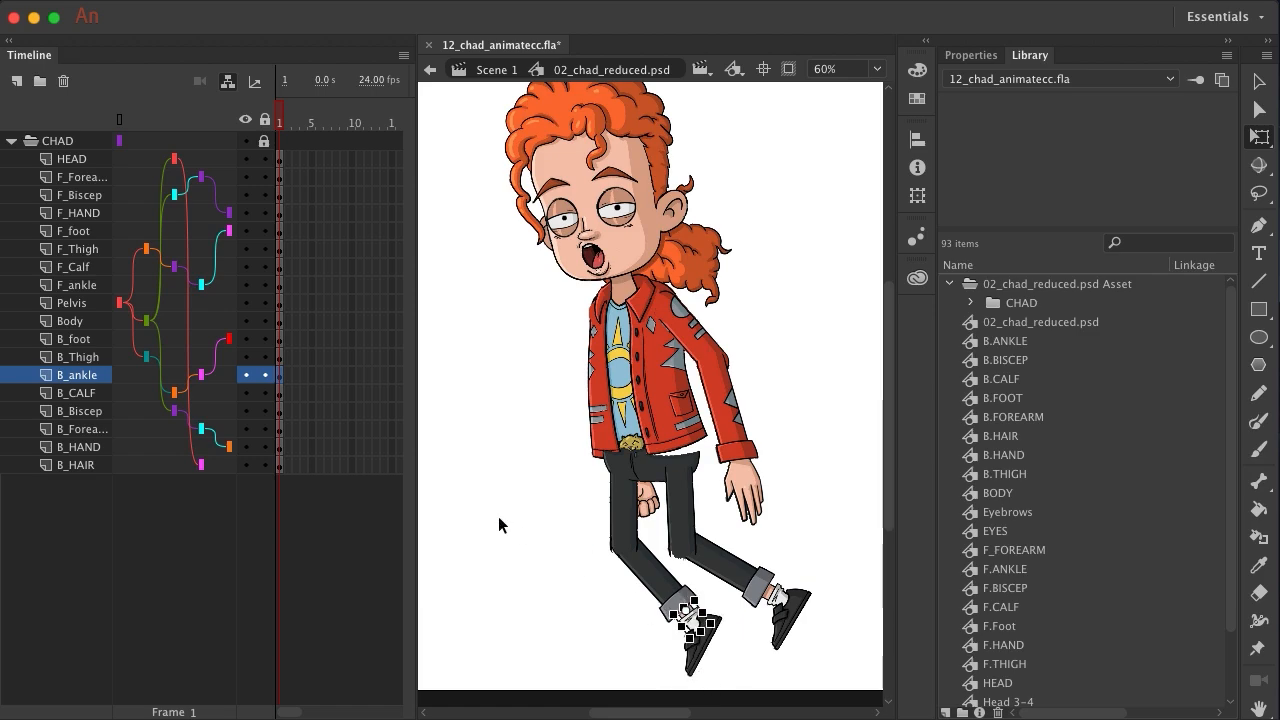
Undo the test rotations of the back leg, front leg, body and front arm
{"action": "key", "text": "super+z"}
{"action": "key", "text": "super+z"}
{"action": "key", "text": "super+z"}
{"action": "key", "text": "super+z"}
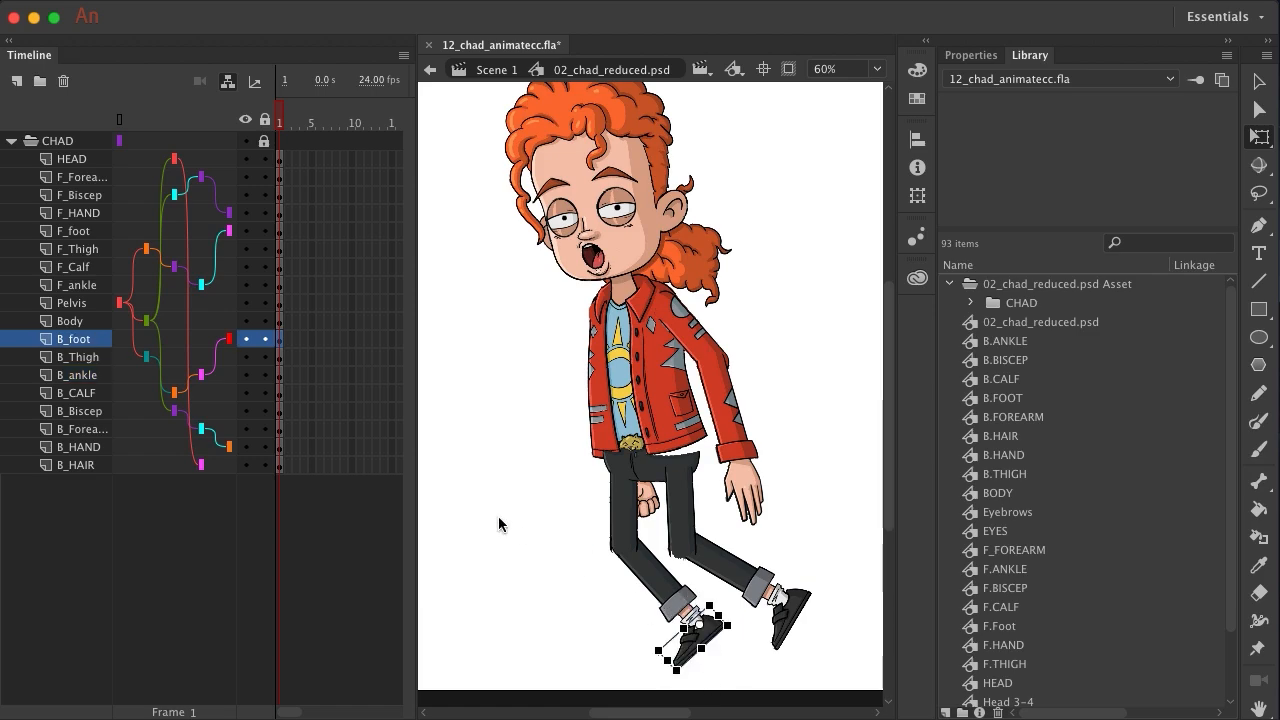
{"action": "key", "text": "super+z"}
{"action": "key", "text": "super+z"}
{"action": "key", "text": "super+z"}
{"action": "key", "text": "super+z"}
{"action": "key", "text": "super+z"}
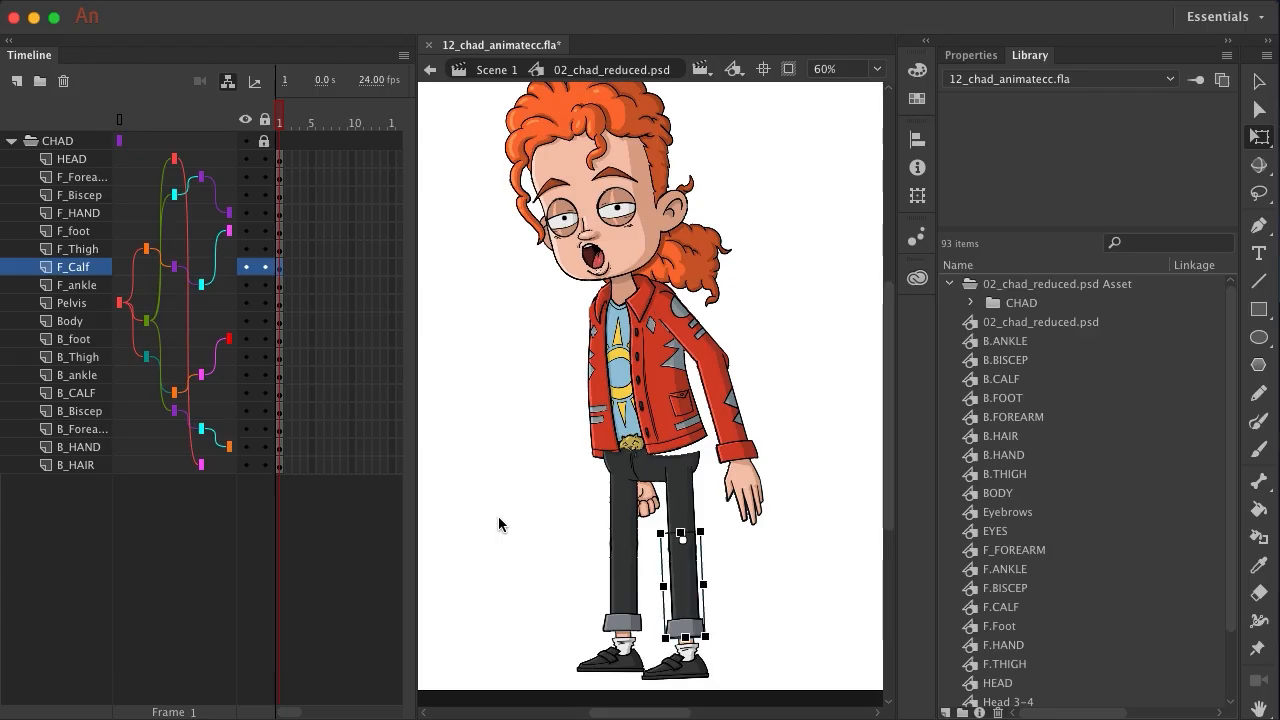
{"action": "key", "text": "super+z"}
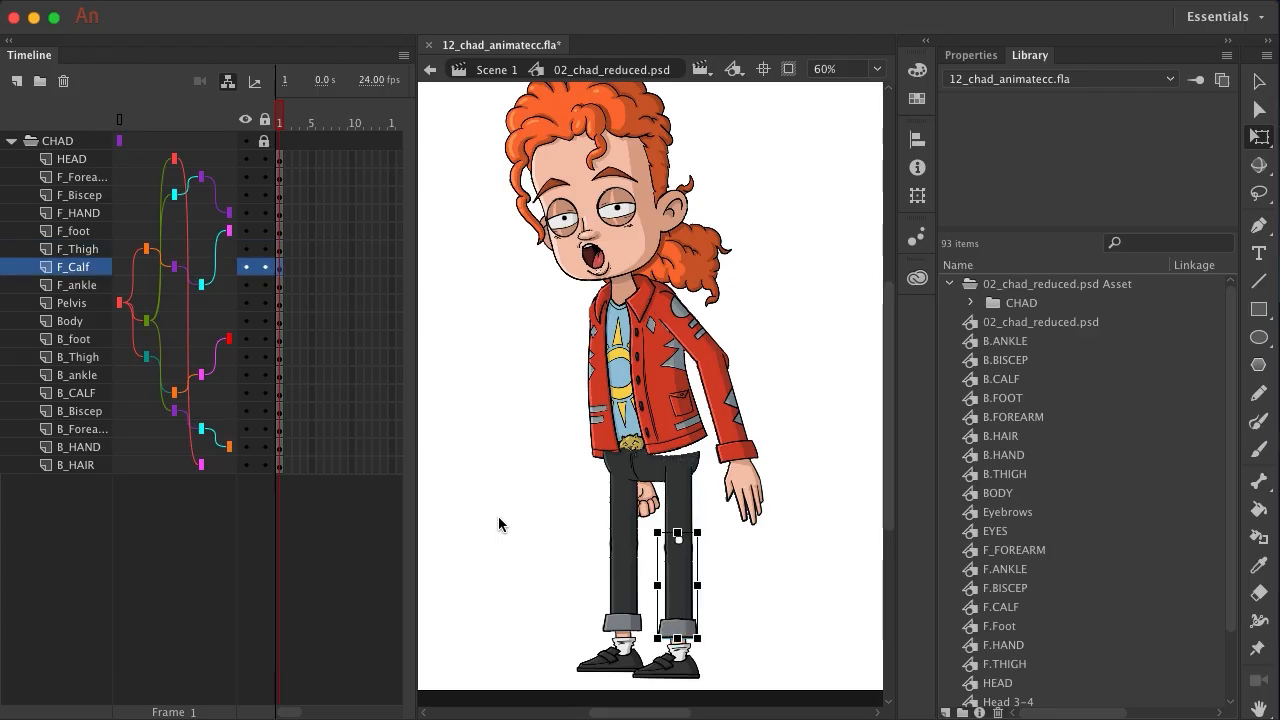
{"action": "key", "text": "super+z"}
{"action": "key", "text": "super+z"}
{"action": "key", "text": "super+z"}
{"action": "key", "text": "super+z"}
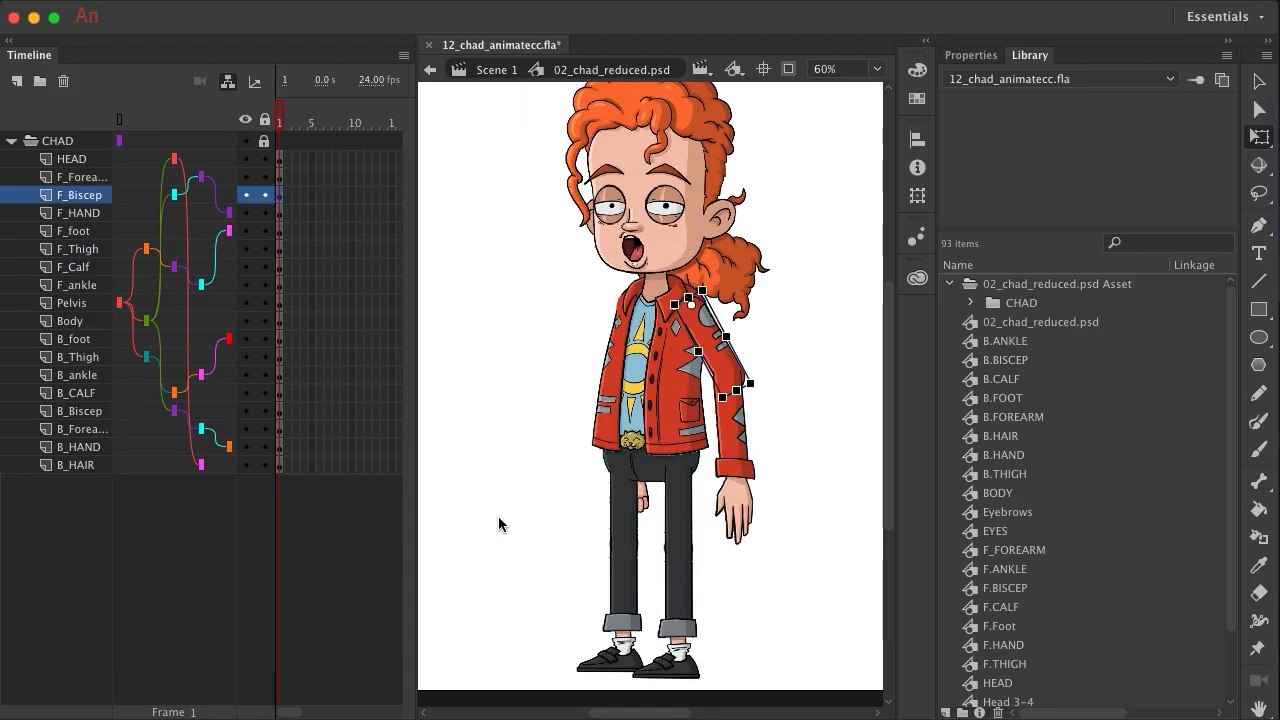
{"action": "key", "text": "super+z"}
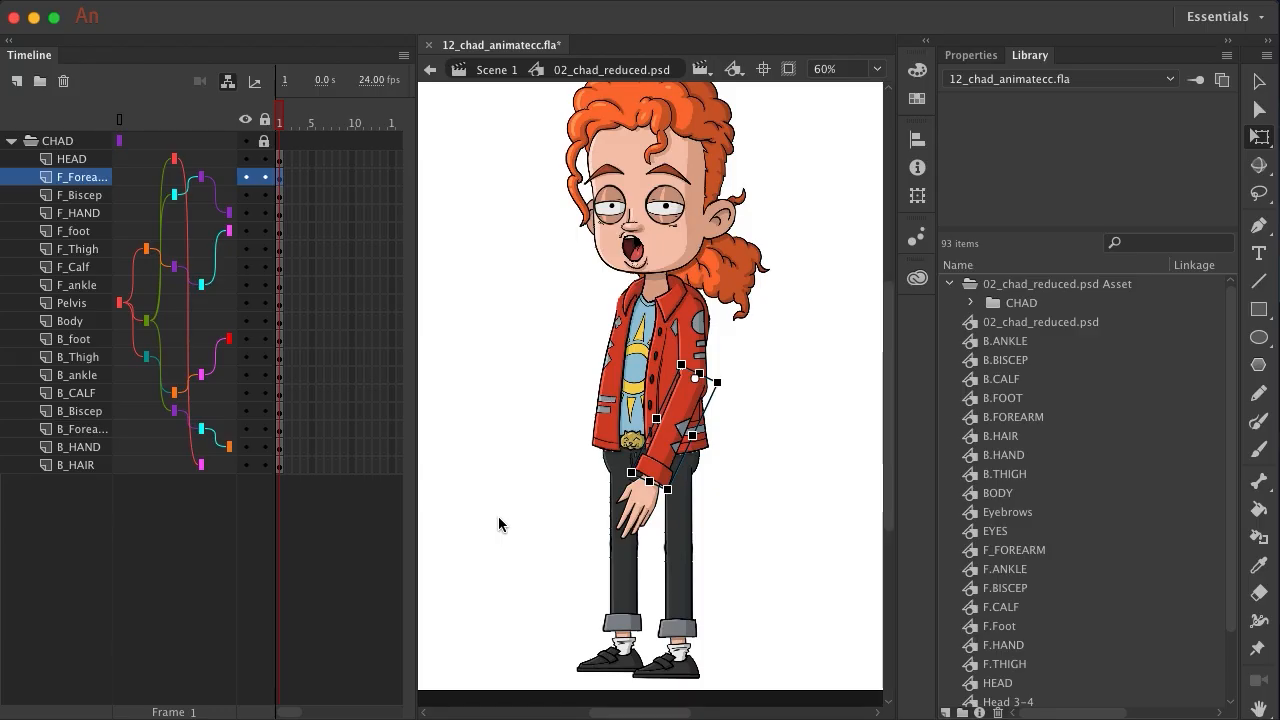
{"action": "key", "text": "super+z"}
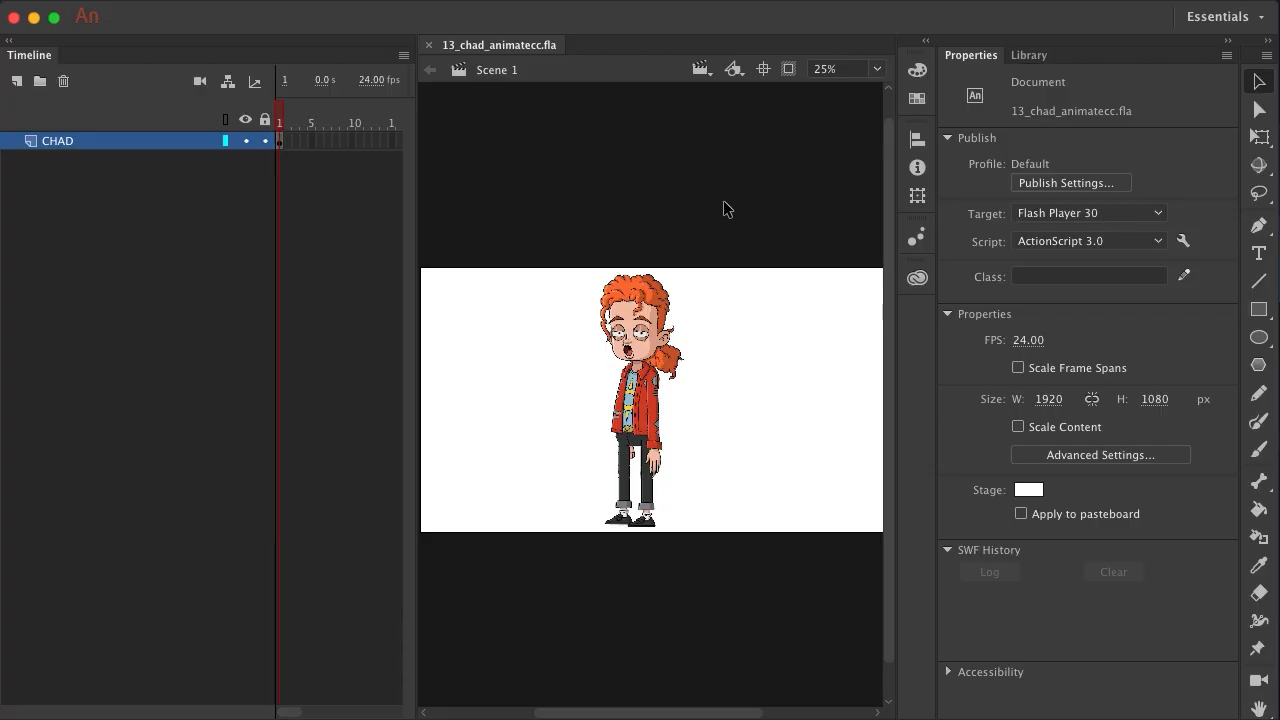
Open the Chad character symbol in 13_chad_animatecc.fla for editing and activate Free Transform on the front forearm
{"action": "double_click", "coordinate": [631, 318]}
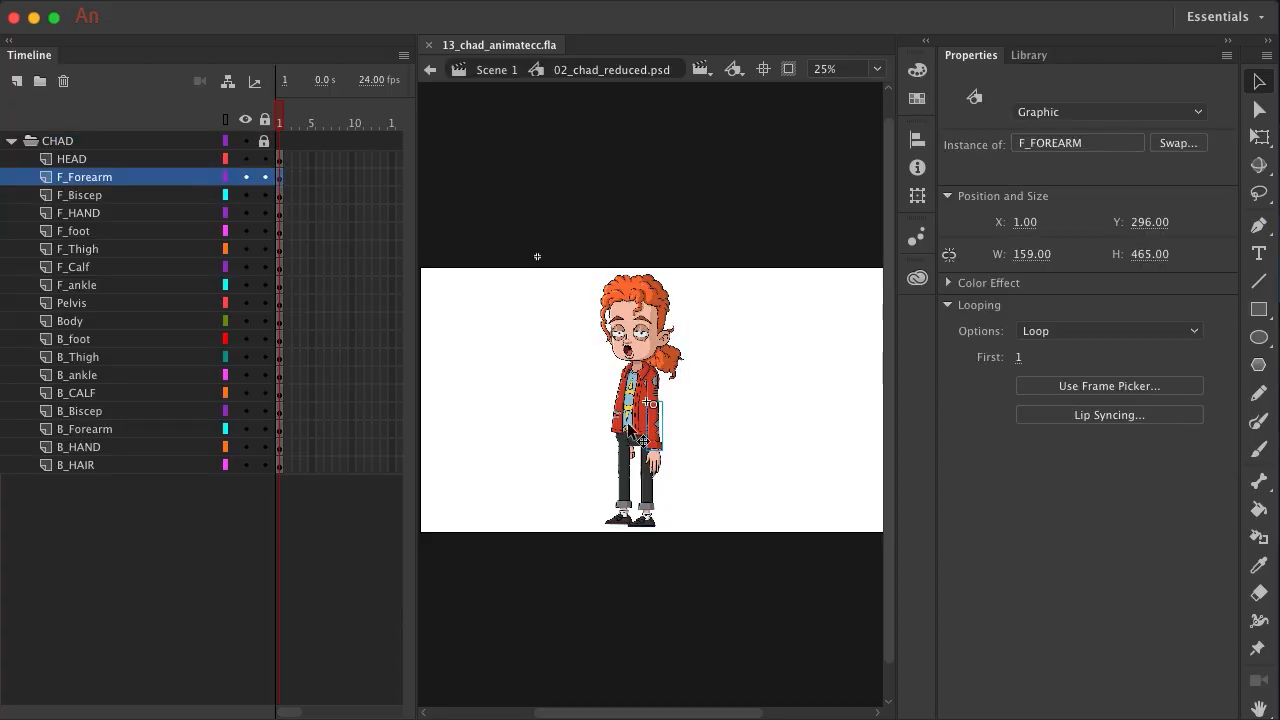
{"action": "scroll", "coordinate": [637, 419], "scroll_direction": "up", "scroll_amount": 5}
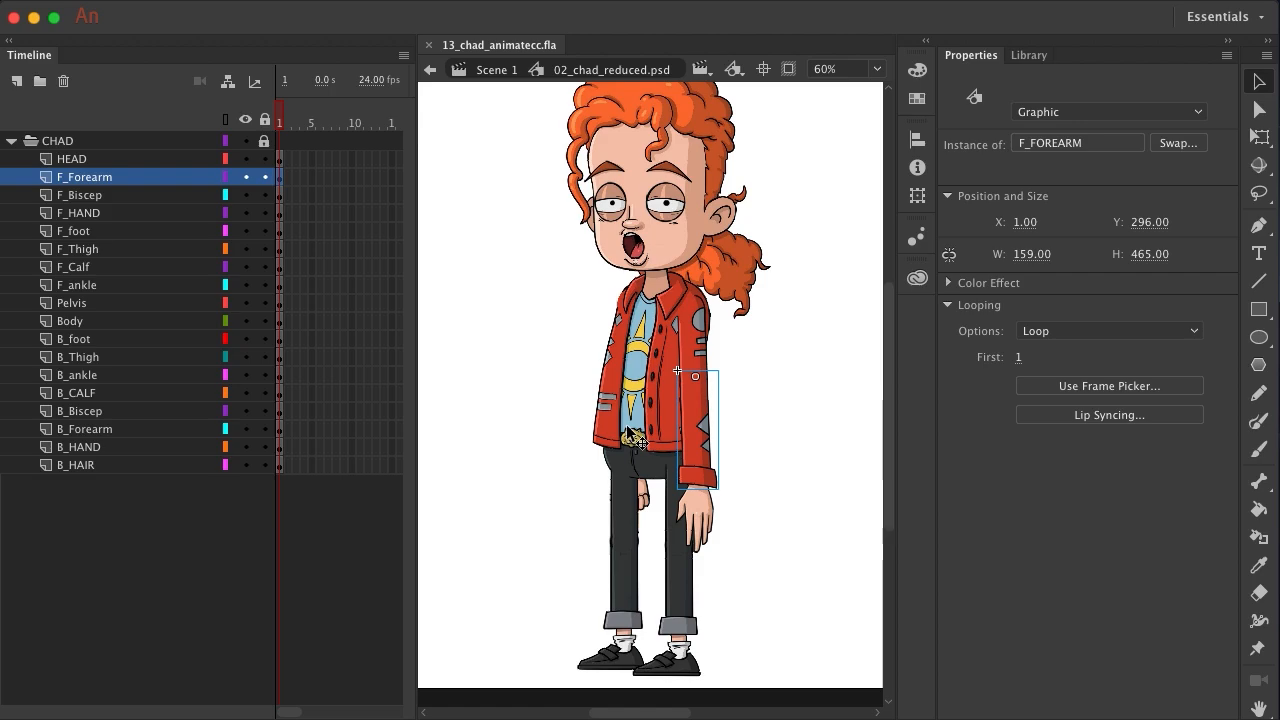
{"action": "key", "text": "q"}
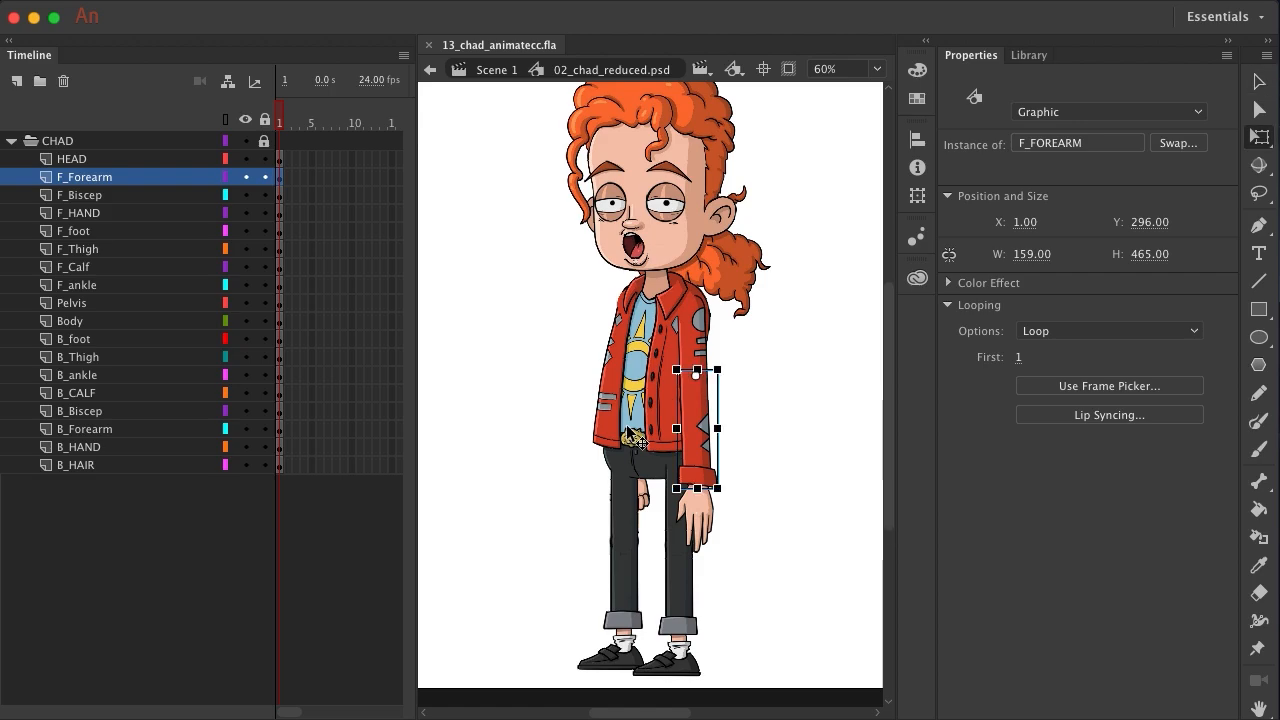
Rotate F_Forearm forward across the body about the elbow and bend F_Calf backward about the knee
{"action": "left_click", "coordinate": [100, 178]}
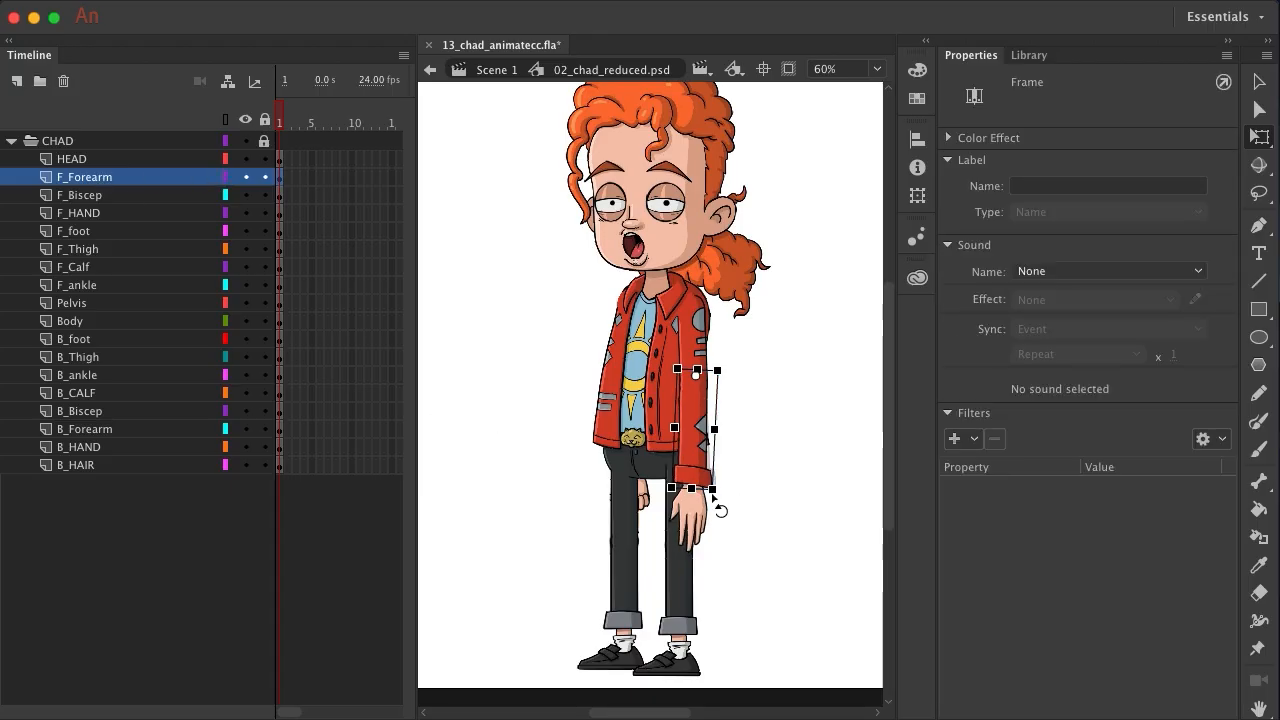
{"action": "left_click_drag", "start_coordinate": [731, 497], "coordinate": [592, 440]}
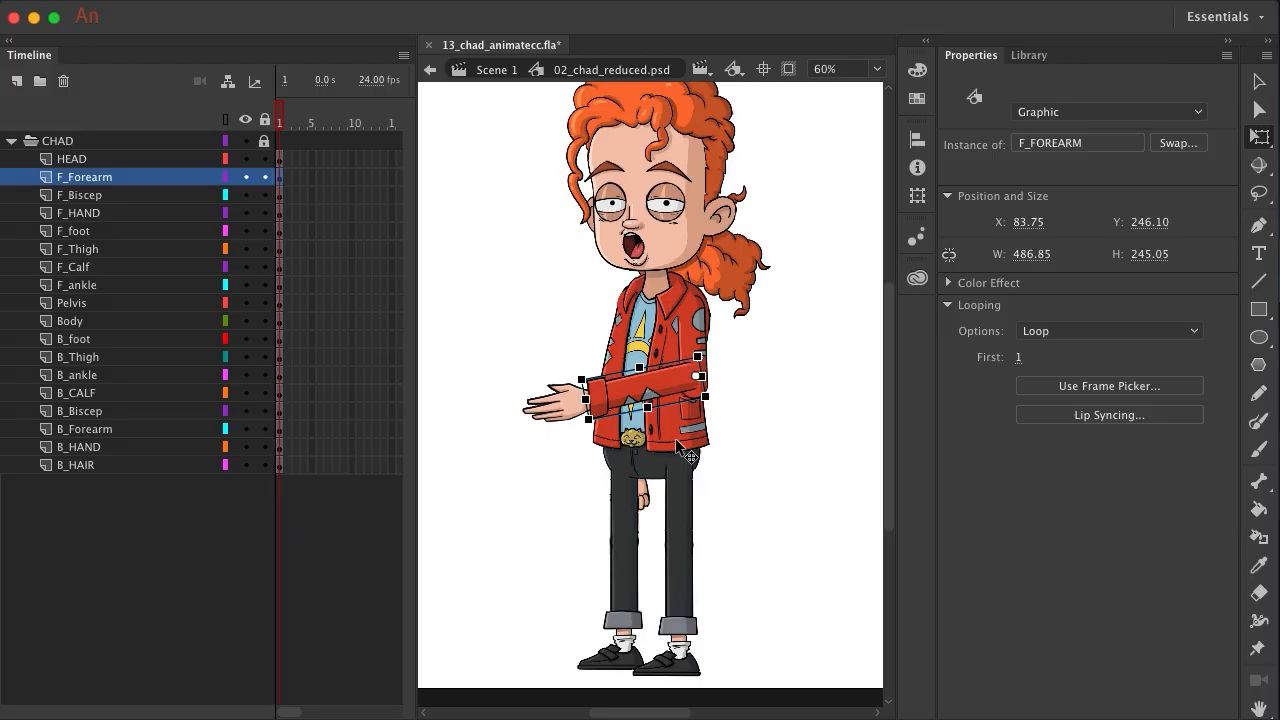
{"action": "left_click", "coordinate": [690, 610]}
{"action": "left_click_drag", "start_coordinate": [714, 663], "coordinate": [752, 628]}
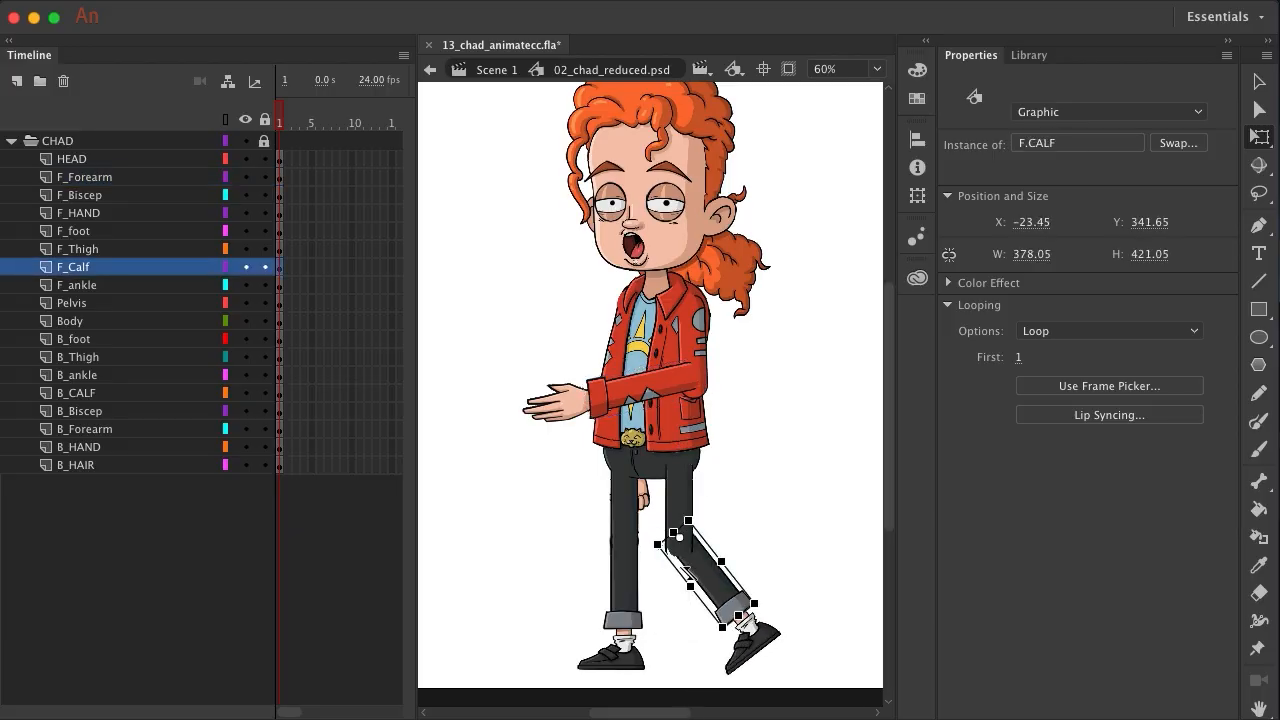
Bend B_CALF backward about the knee and, with the Body layer hidden, rotate B_Forearm forward to horizontal
{"action": "left_click", "coordinate": [628, 582]}
{"action": "left_click_drag", "start_coordinate": [660, 640], "coordinate": [645, 555]}
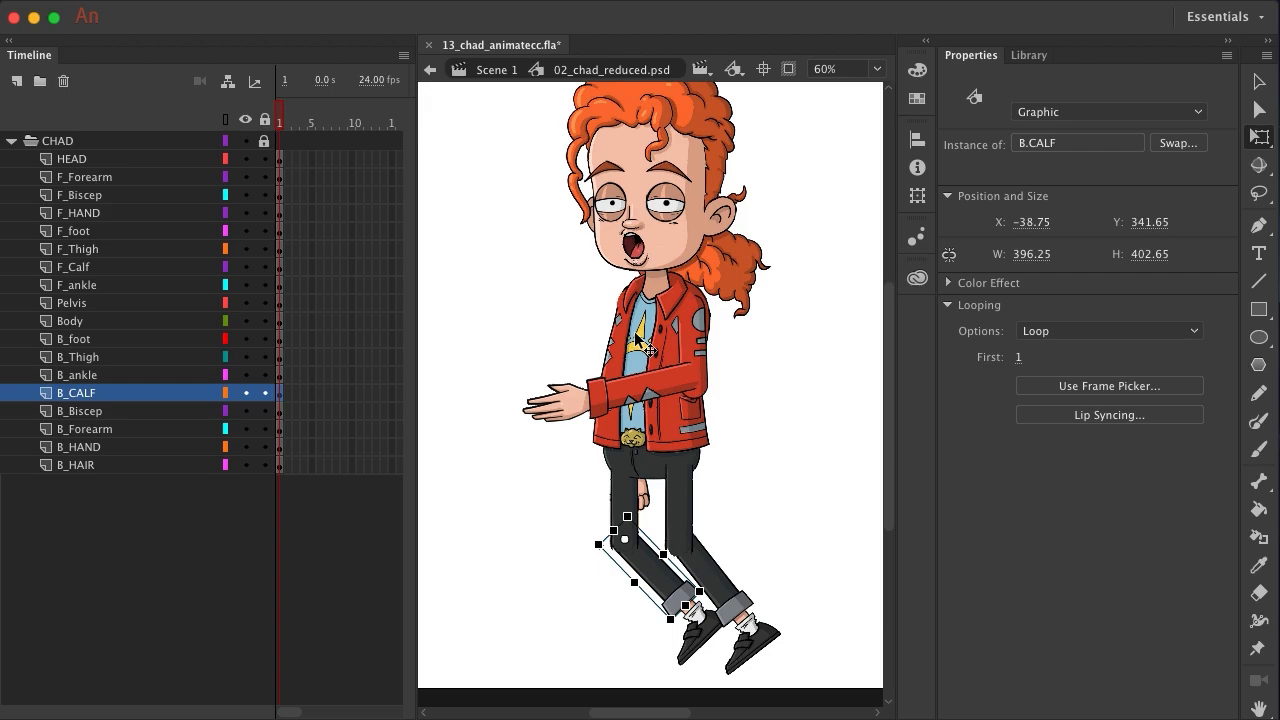
{"action": "left_click", "coordinate": [245, 321]}
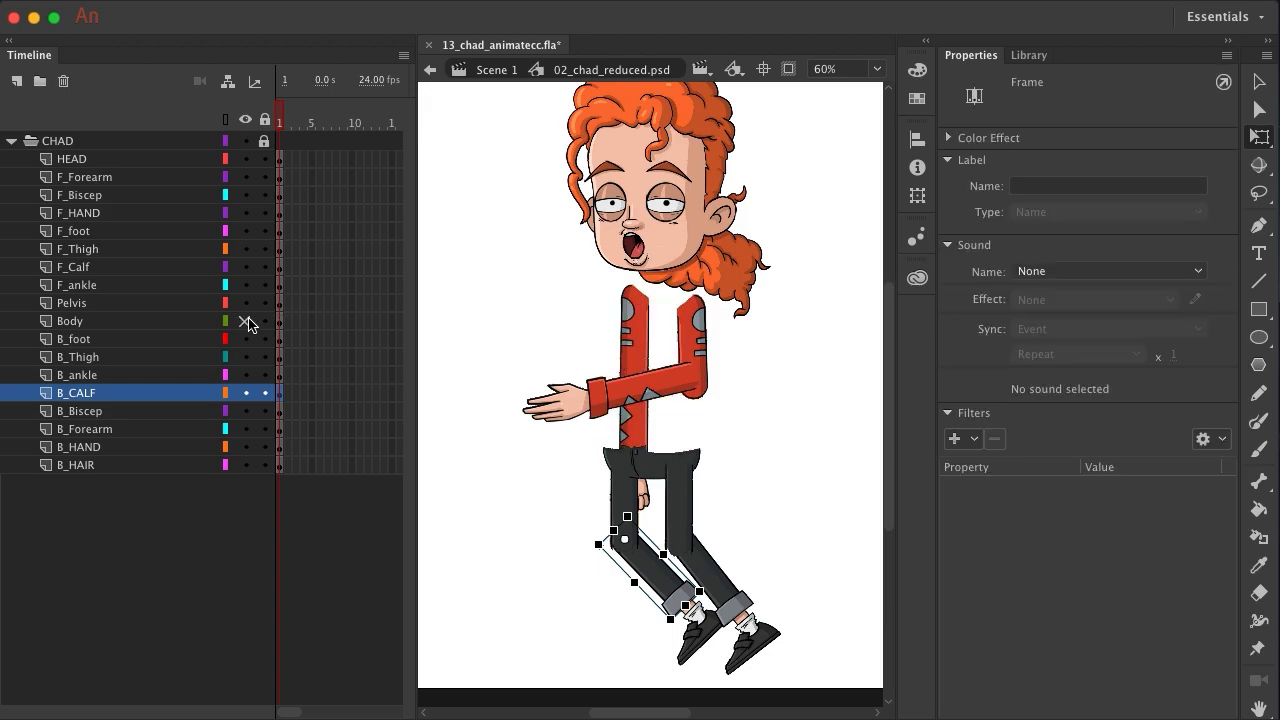
{"action": "left_click", "coordinate": [638, 445]}
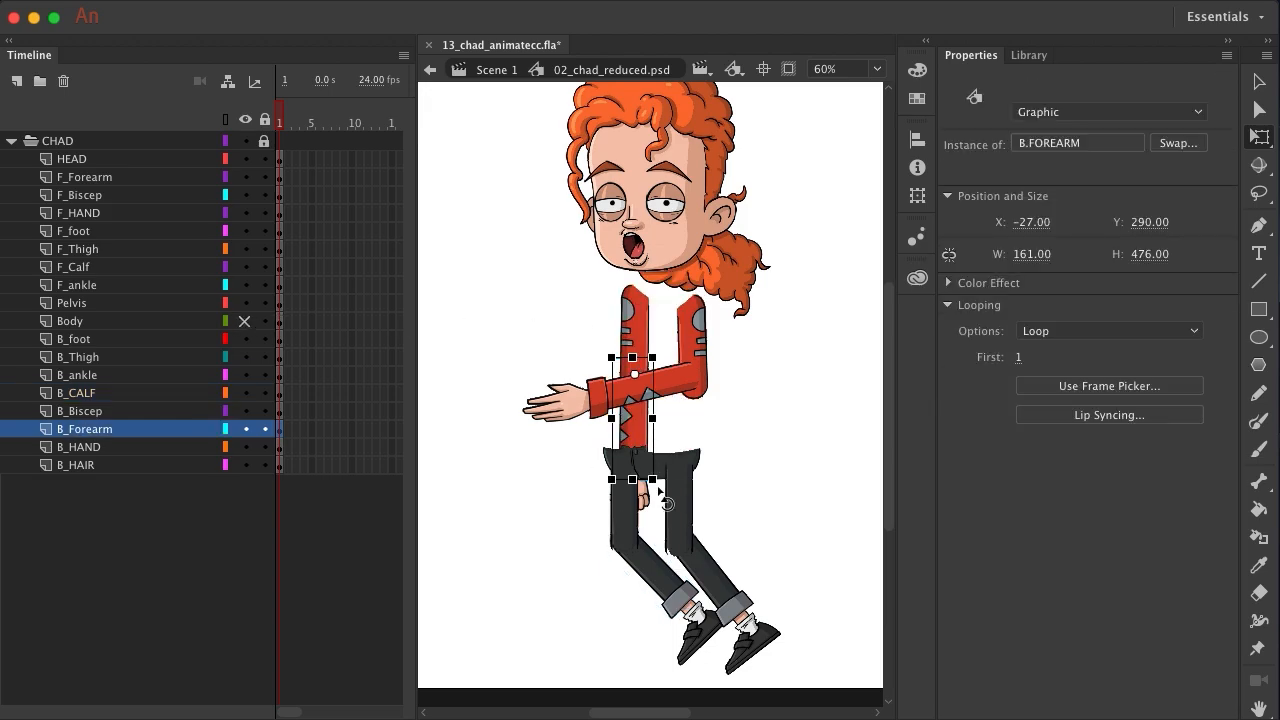
{"action": "left_click_drag", "start_coordinate": [665, 485], "coordinate": [539, 416]}
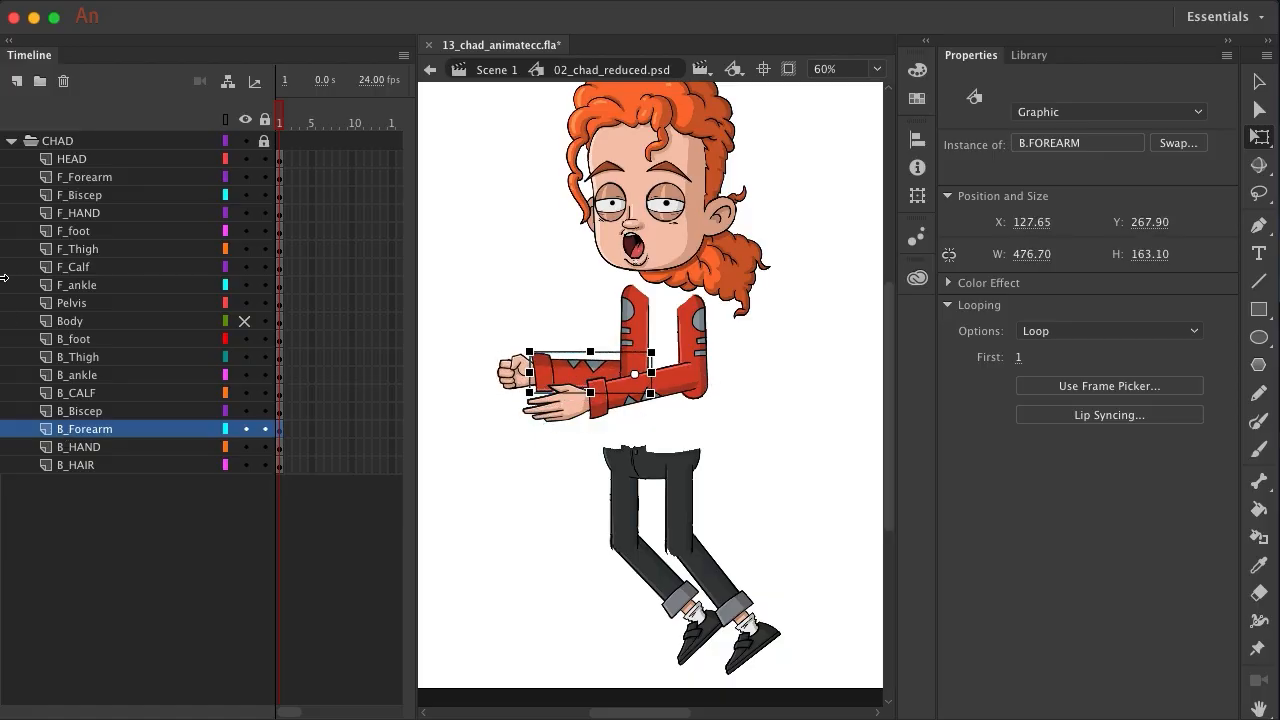
Hide the F_Forearm and F_Biscep layers to inspect the back elbow, and show both layers and Body again
{"action": "left_click", "coordinate": [245, 177]}
{"action": "left_click", "coordinate": [245, 195]}
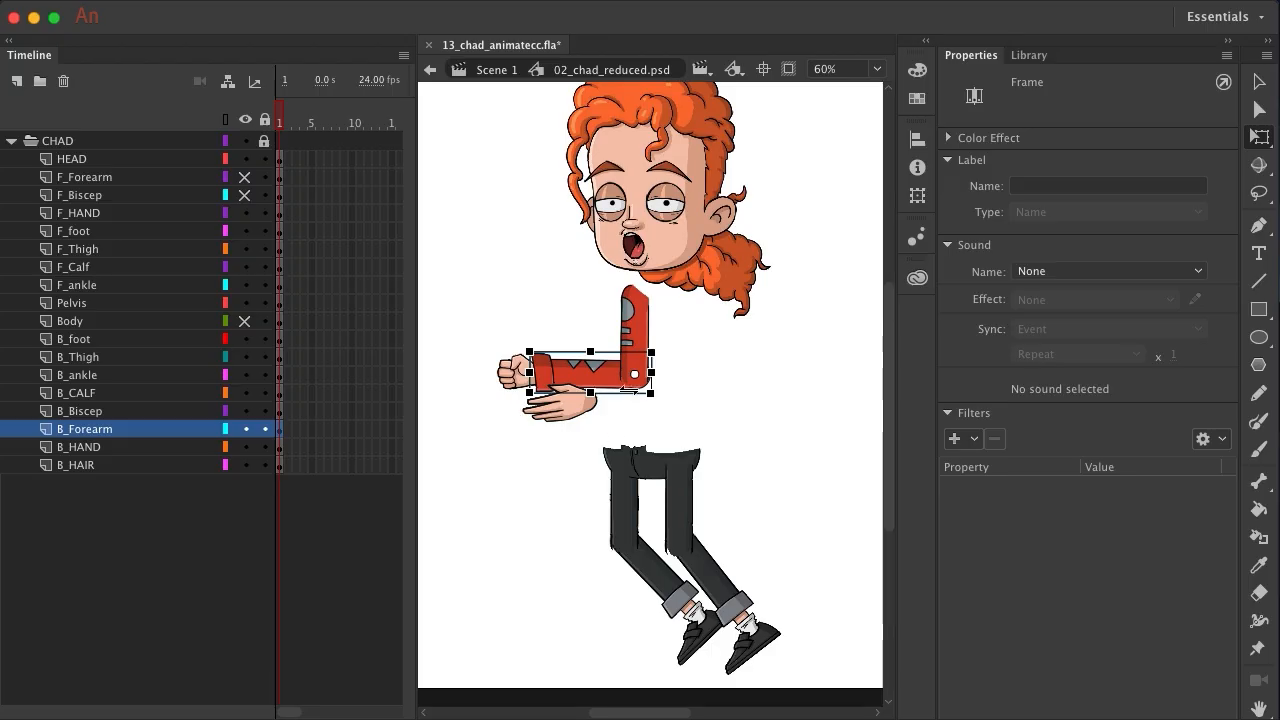
{"action": "left_click", "coordinate": [245, 177]}
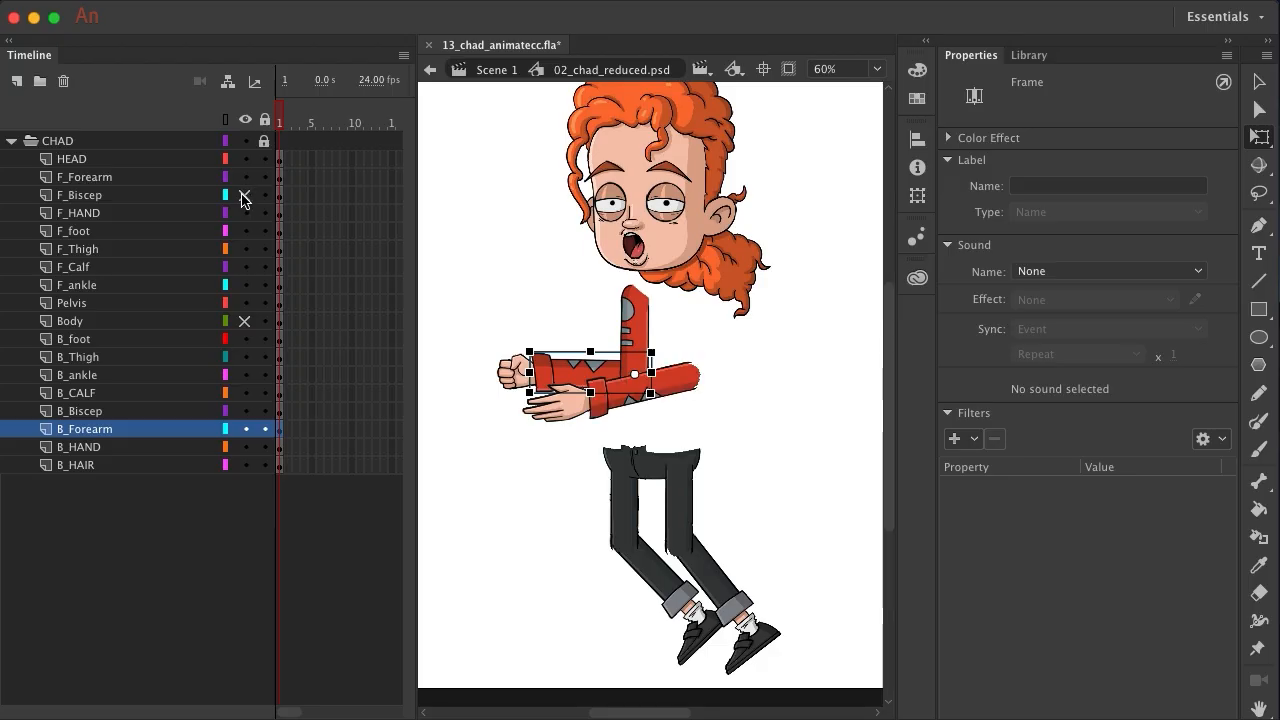
{"action": "left_click", "coordinate": [245, 195]}
{"action": "left_click", "coordinate": [245, 321]}
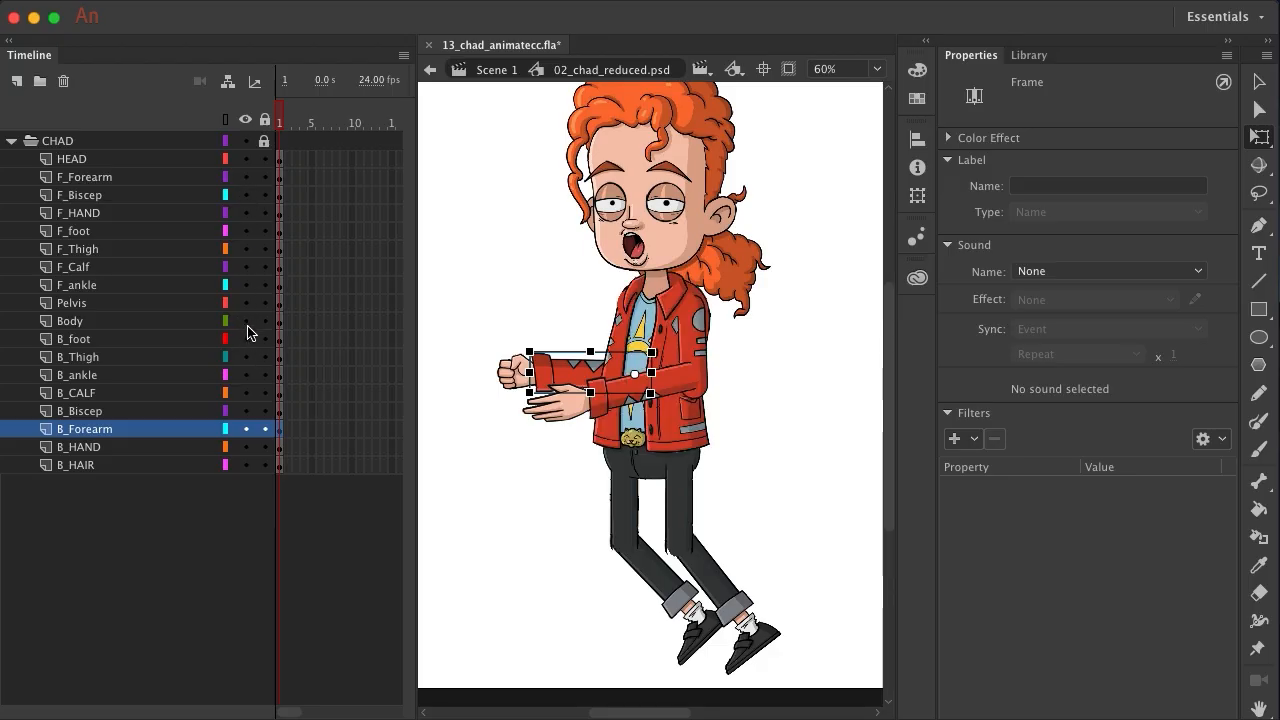
Undo all the test rotations of the forearms and calves, restoring the character's original standing pose
{"action": "key", "text": "super+z"}
{"action": "key", "text": "super+z"}
{"action": "key", "text": "super+z"}
{"action": "key", "text": "super+z"}
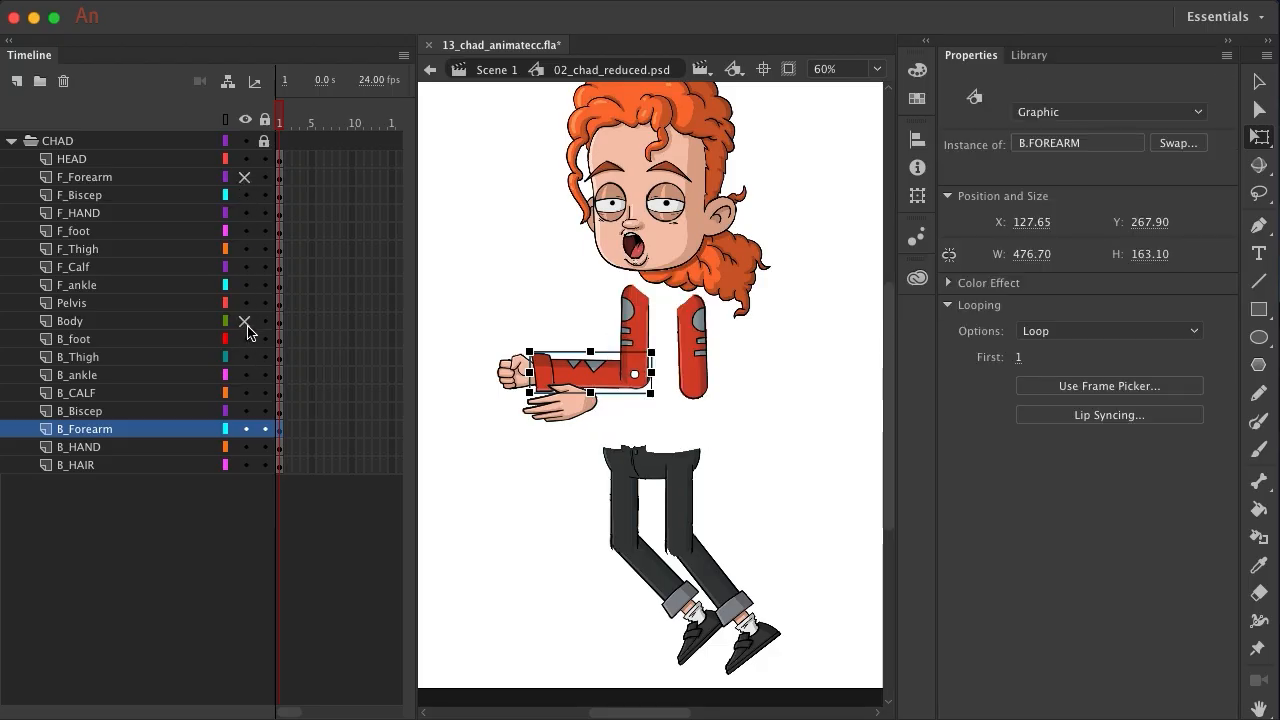
{"action": "key", "text": "super+z"}
{"action": "key", "text": "super+z"}
{"action": "key", "text": "super+z"}
{"action": "key", "text": "super+z"}
{"action": "key", "text": "super+z"}
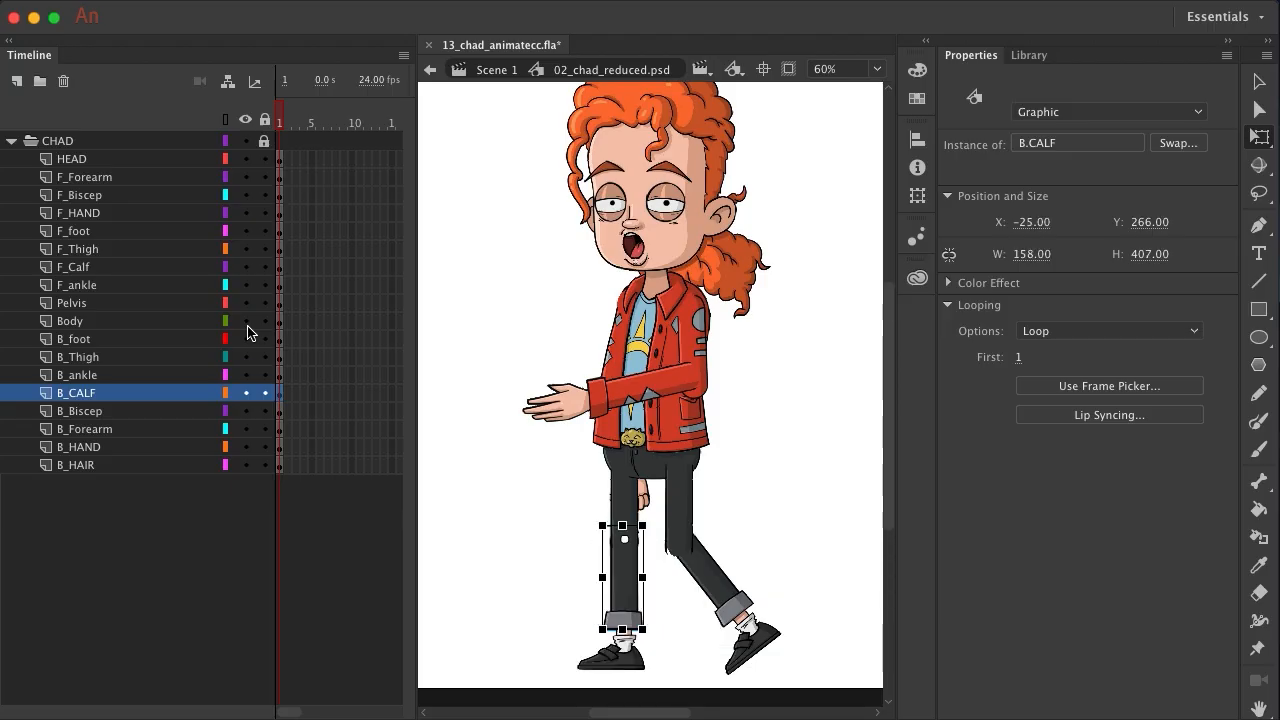
{"action": "key", "text": "super+z"}
{"action": "key", "text": "super+z"}
{"action": "key", "text": "super+z"}
{"action": "key", "text": "super+z"}
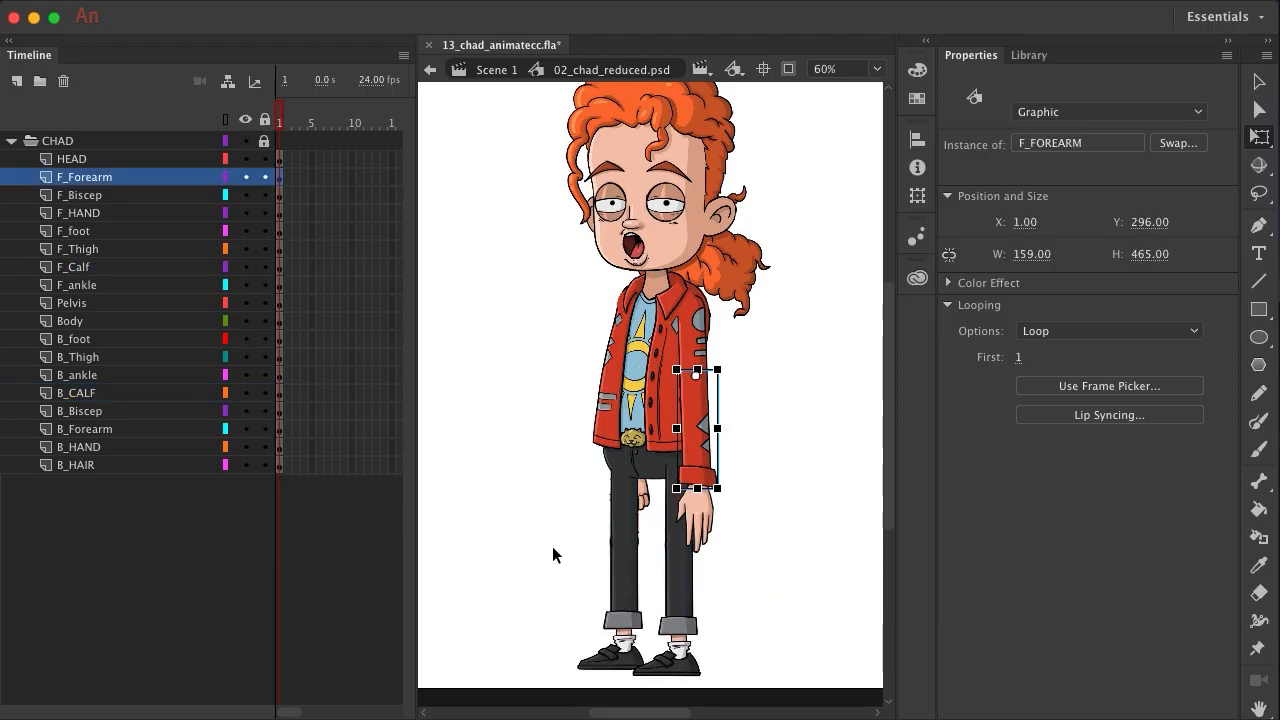
Test the Body's pivot by leaning it backward about the waist, and undo the rotation
{"action": "left_click", "coordinate": [655, 352]}
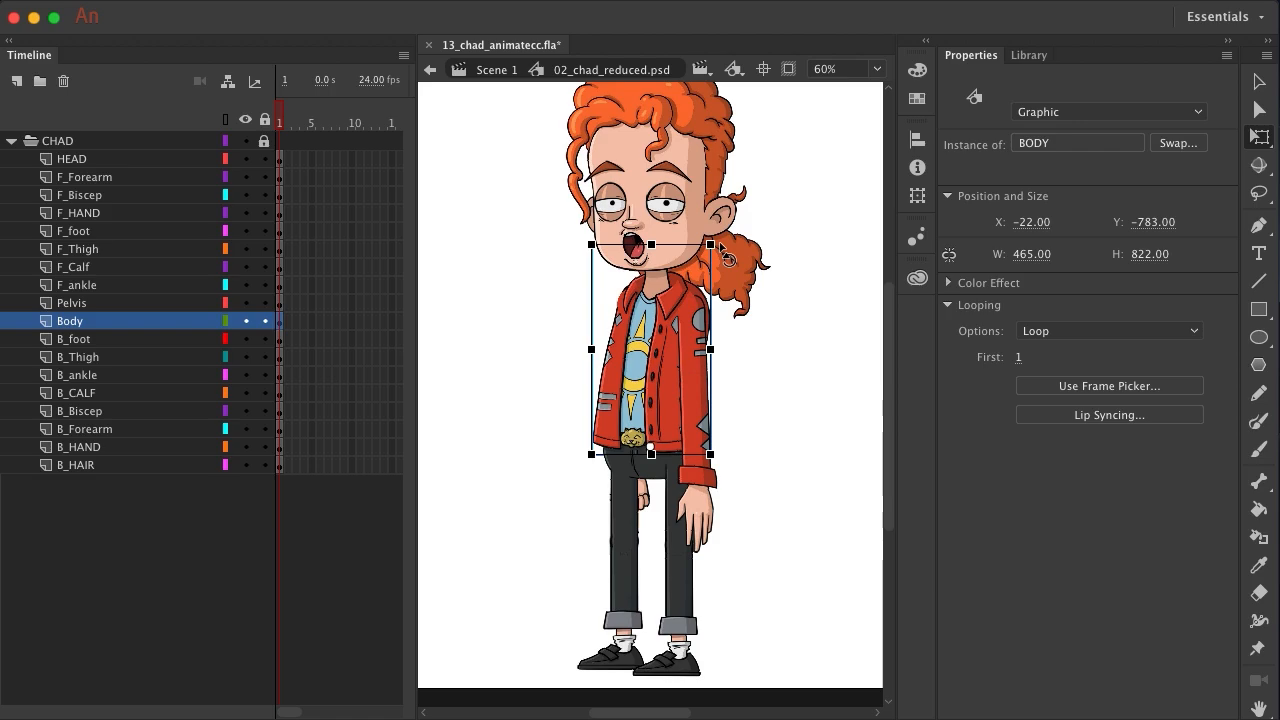
{"action": "left_click_drag", "start_coordinate": [722, 252], "coordinate": [776, 270]}
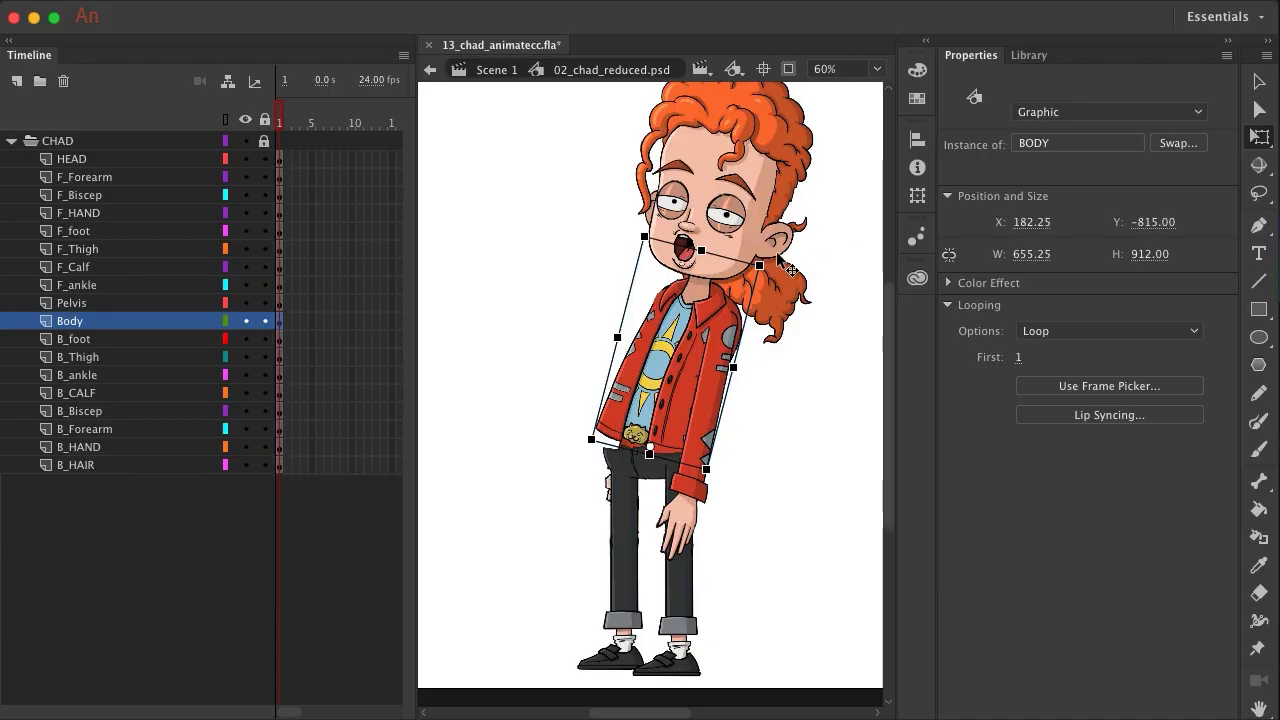
{"action": "left_click_drag", "start_coordinate": [783, 276], "coordinate": [650, 272]}
{"action": "key", "text": "ctrl+z"}
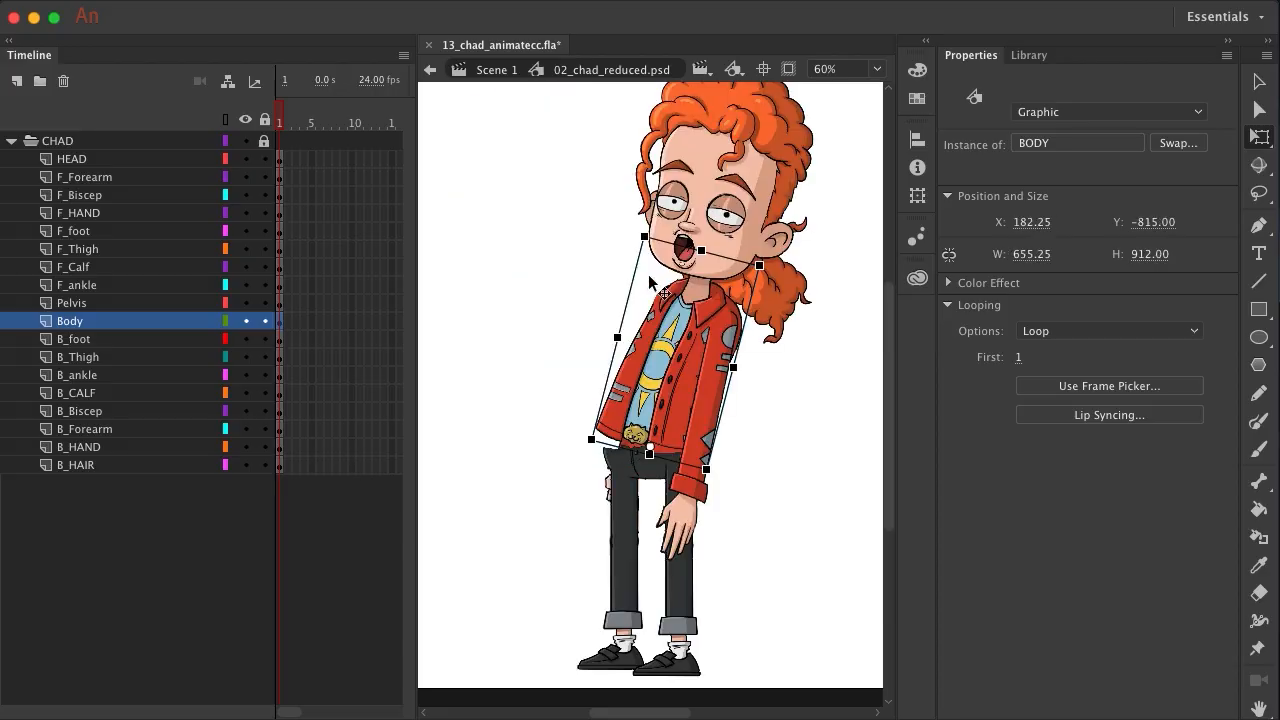
{"action": "key", "text": "ctrl+z"}
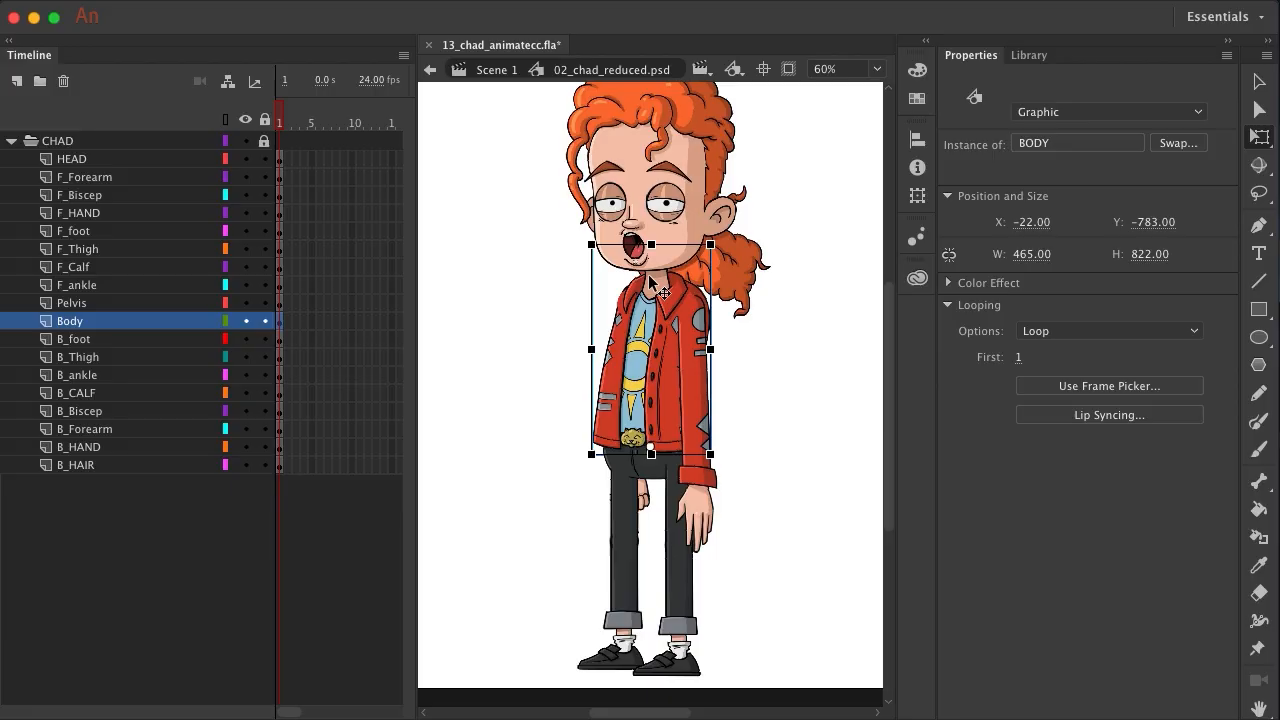
Lower F_Forearm's transformation point towards the center of the elbow with F_Biscep temporarily hidden
{"action": "left_click", "coordinate": [117, 180]}
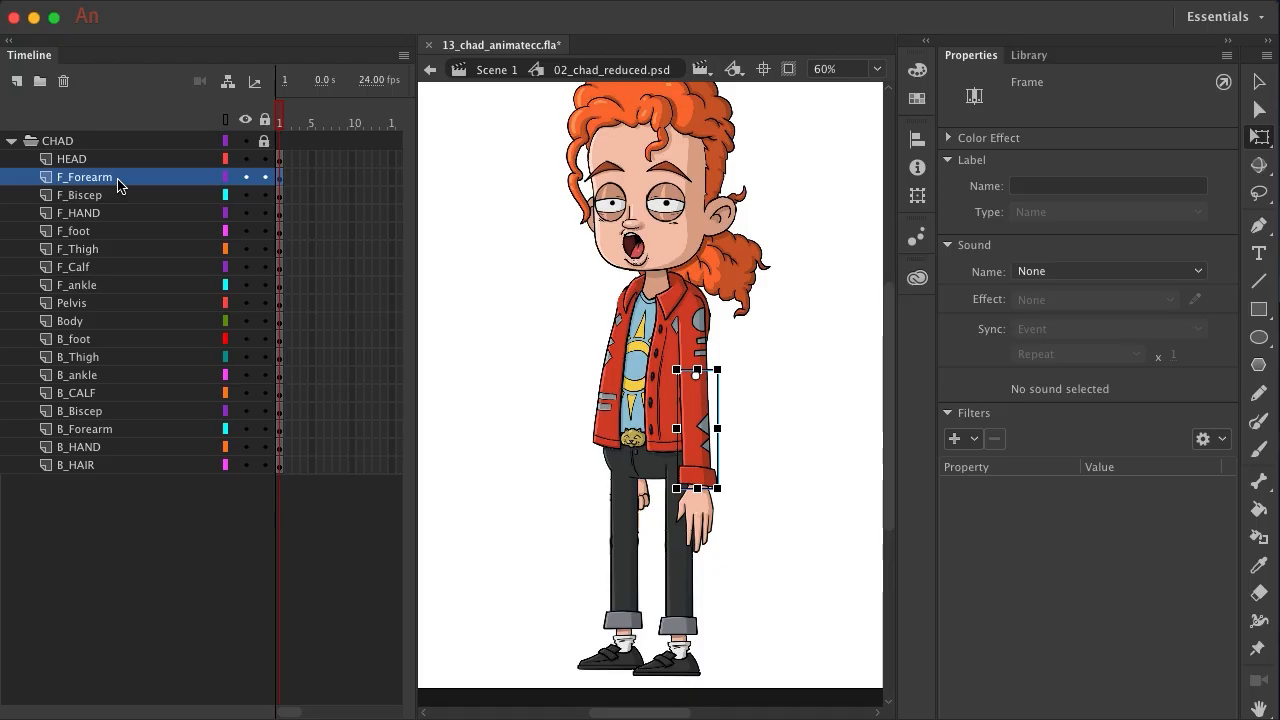
{"action": "left_click", "coordinate": [245, 195]}
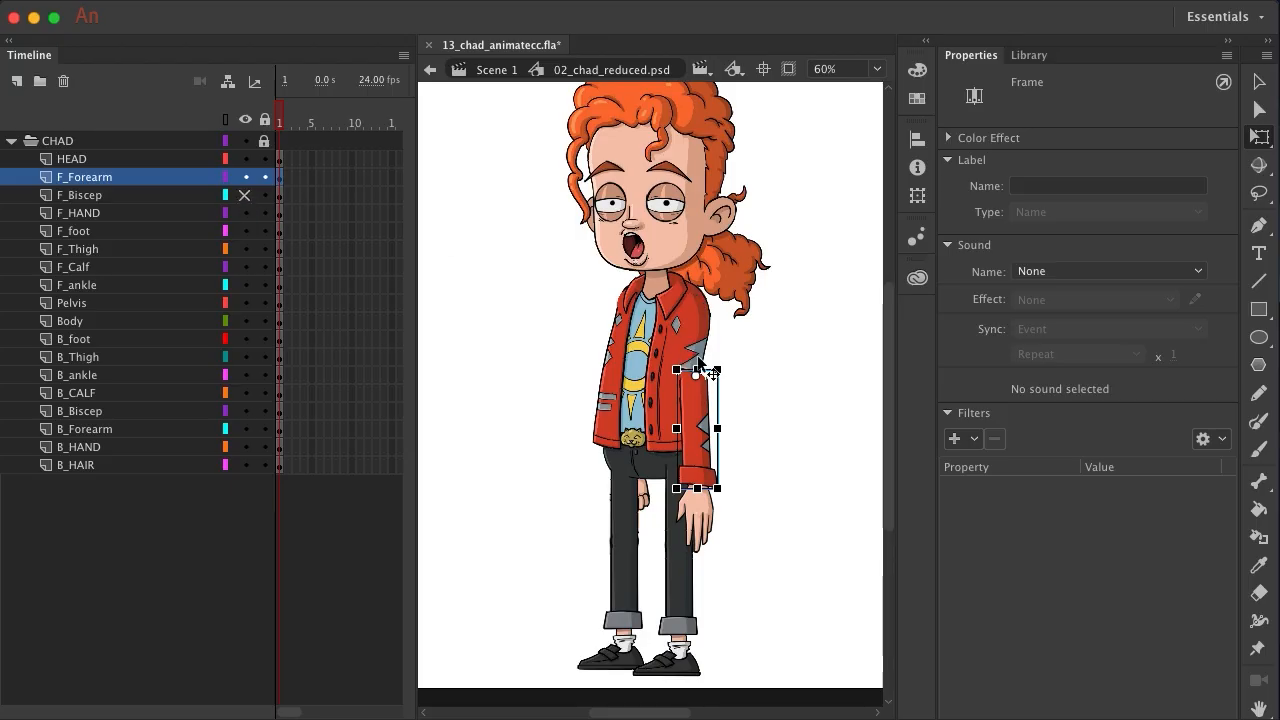
{"action": "scroll", "coordinate": [692, 384], "scroll_direction": "up", "scroll_amount": 10}
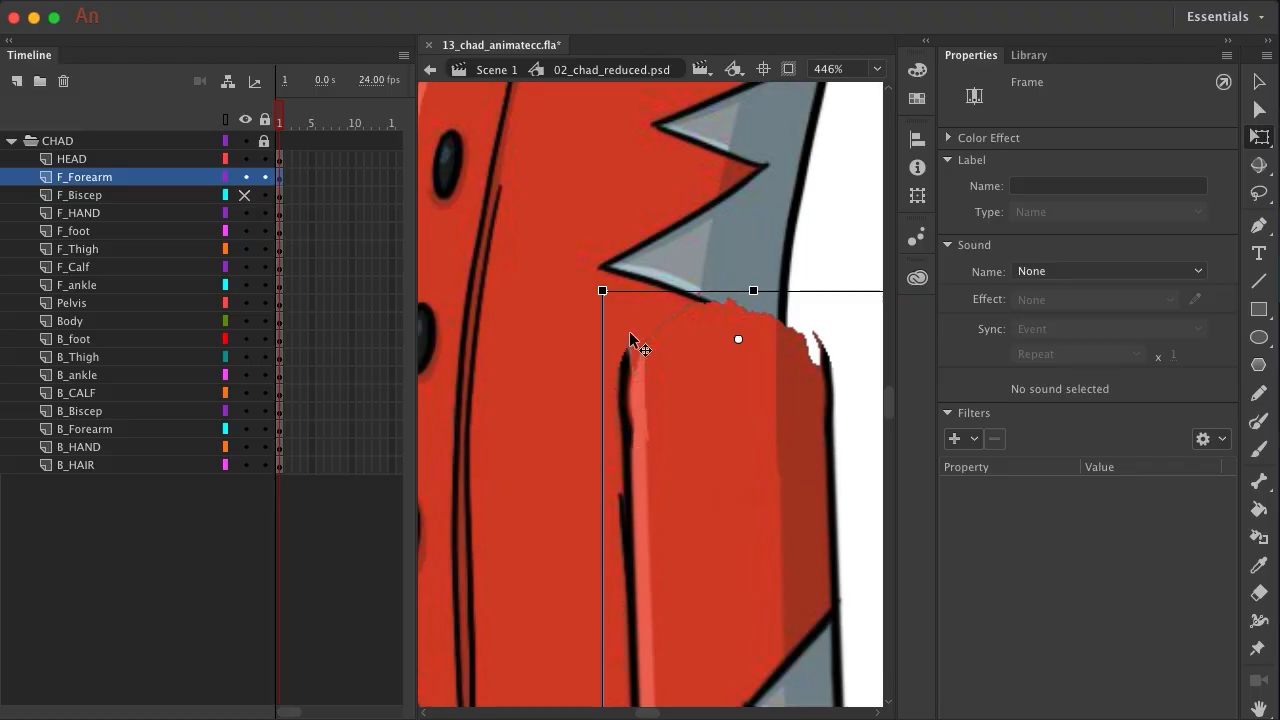
{"action": "left_click", "coordinate": [737, 341]}
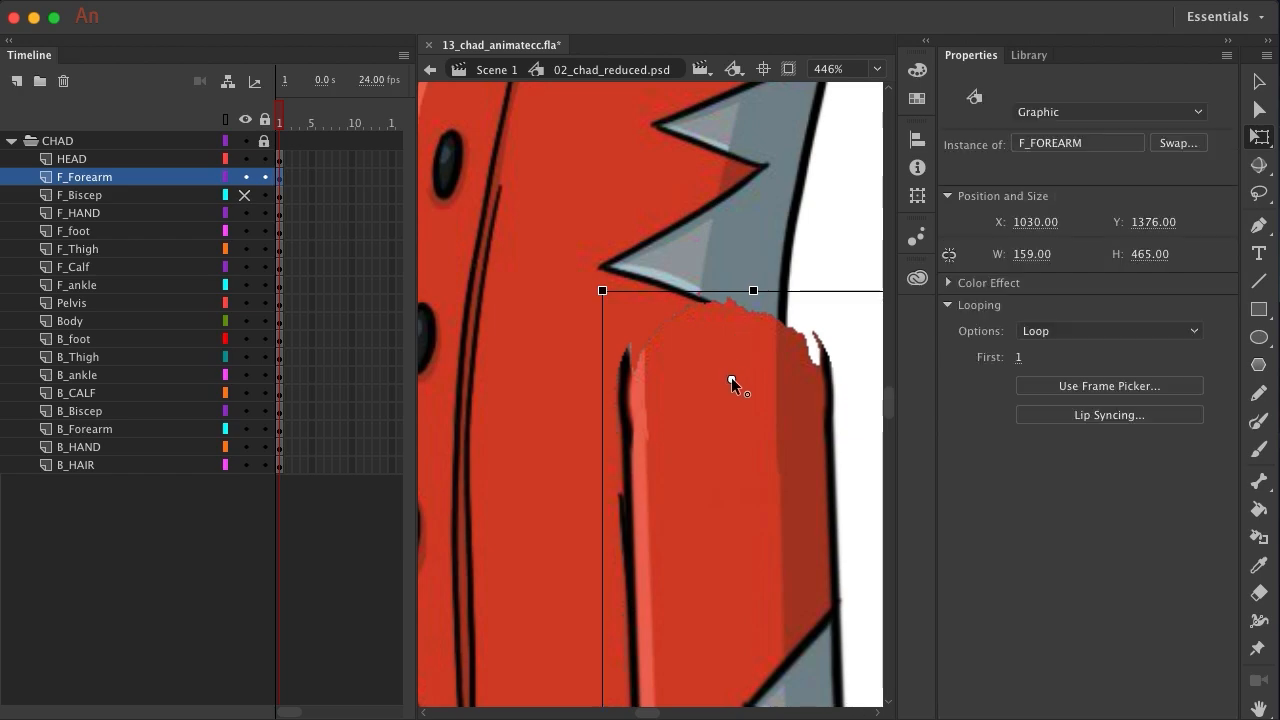
{"action": "mouse_move", "coordinate": [734, 384]}
{"action": "left_mouse_down"}
{"action": "mouse_move", "coordinate": [629, 404]}
{"action": "mouse_move", "coordinate": [734, 394]}
{"action": "left_mouse_up"}
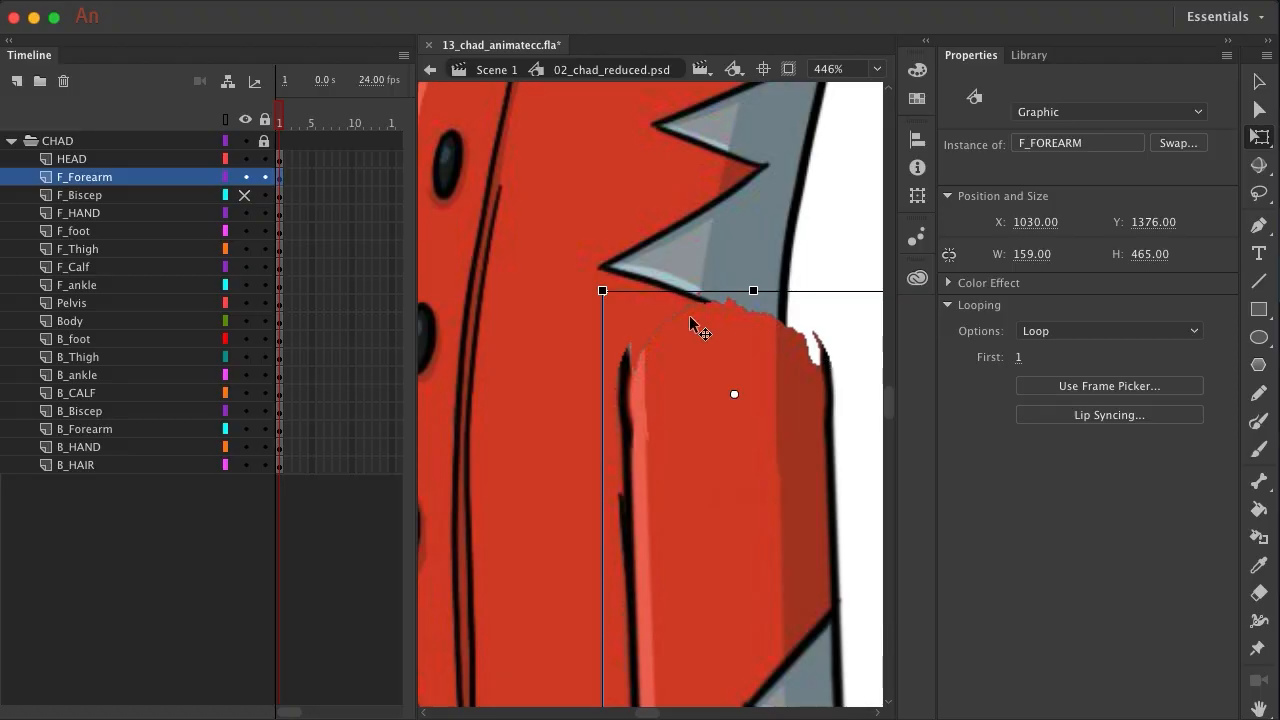
{"action": "scroll", "coordinate": [698, 333], "scroll_direction": "down", "scroll_amount": 5}
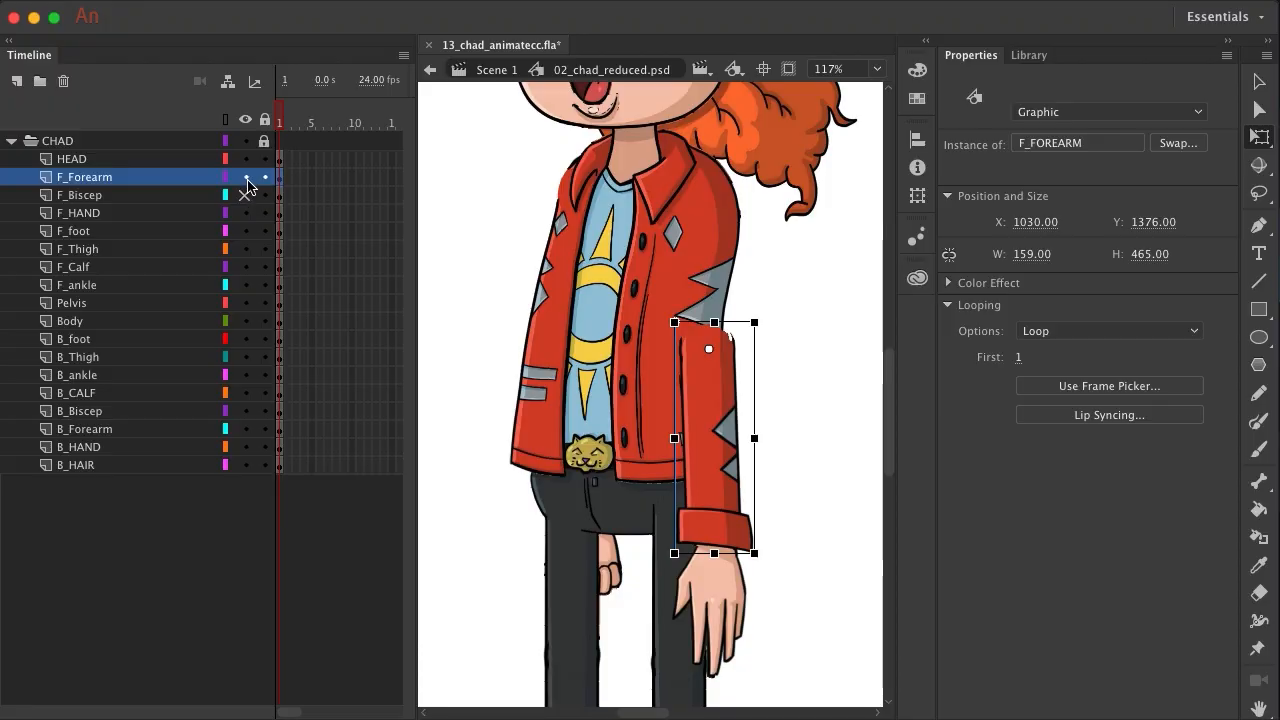
{"action": "left_click", "coordinate": [246, 196]}
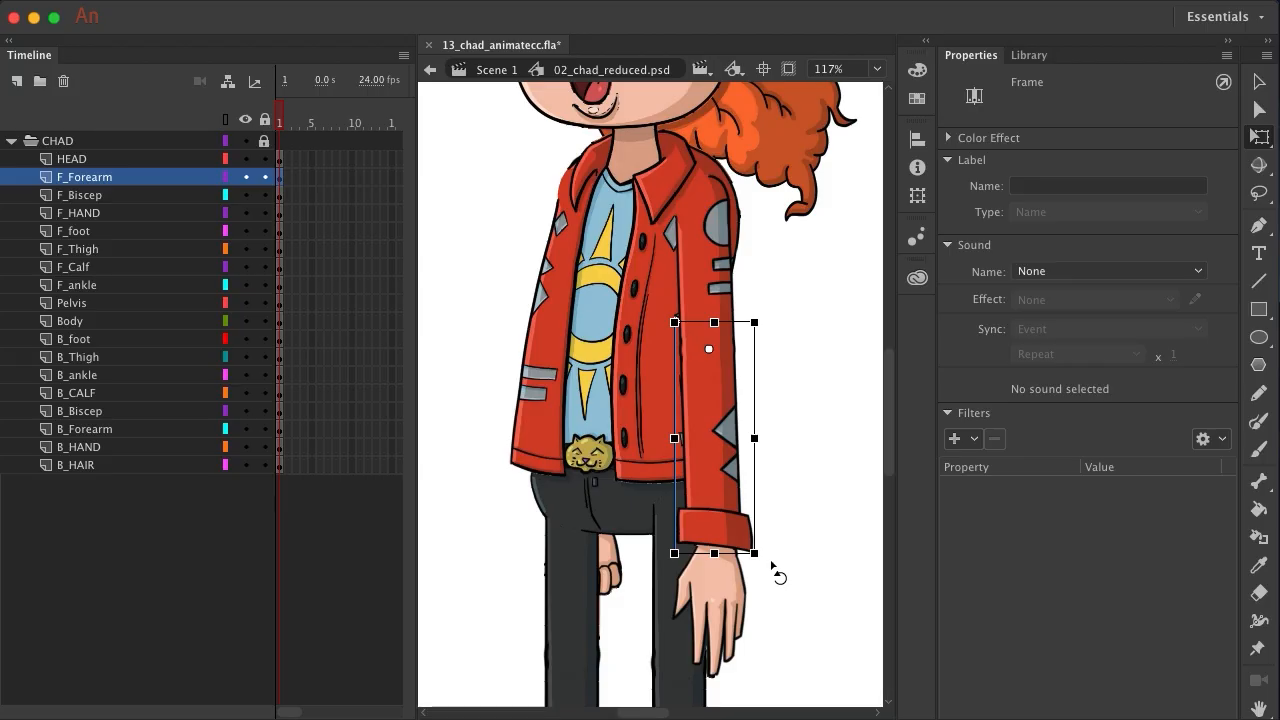
Test F_Forearm's rotation up across the chest before and after nudging its transformation point sideways, undoing each rotation
{"action": "left_click_drag", "start_coordinate": [772, 567], "coordinate": [437, 240]}
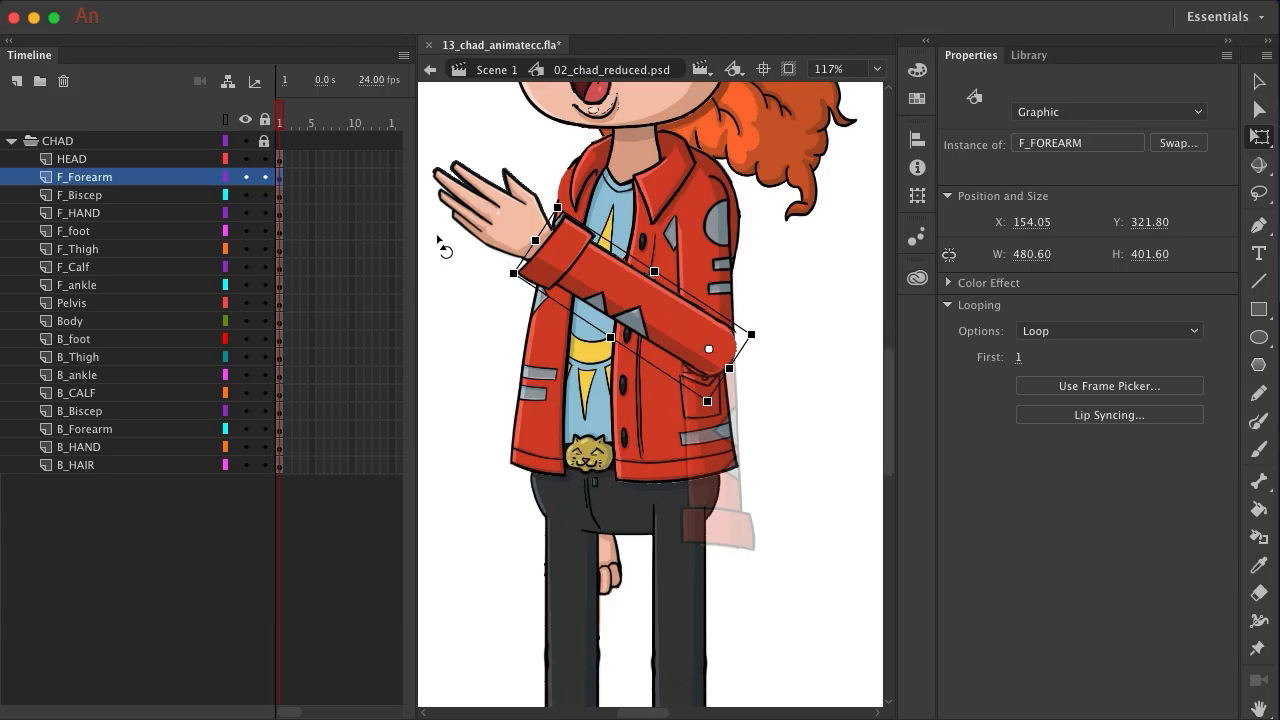
{"action": "left_click_drag", "start_coordinate": [437, 240], "coordinate": [437, 240]}
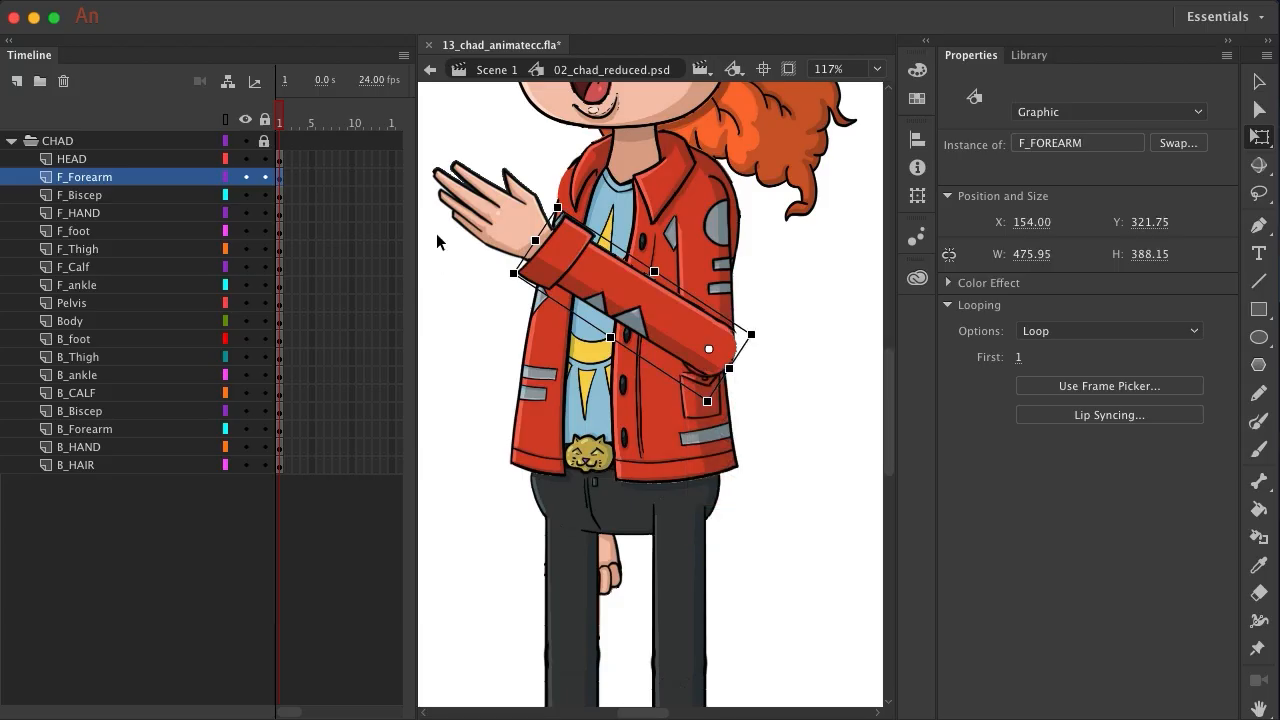
{"action": "key", "text": "ctrl+z"}
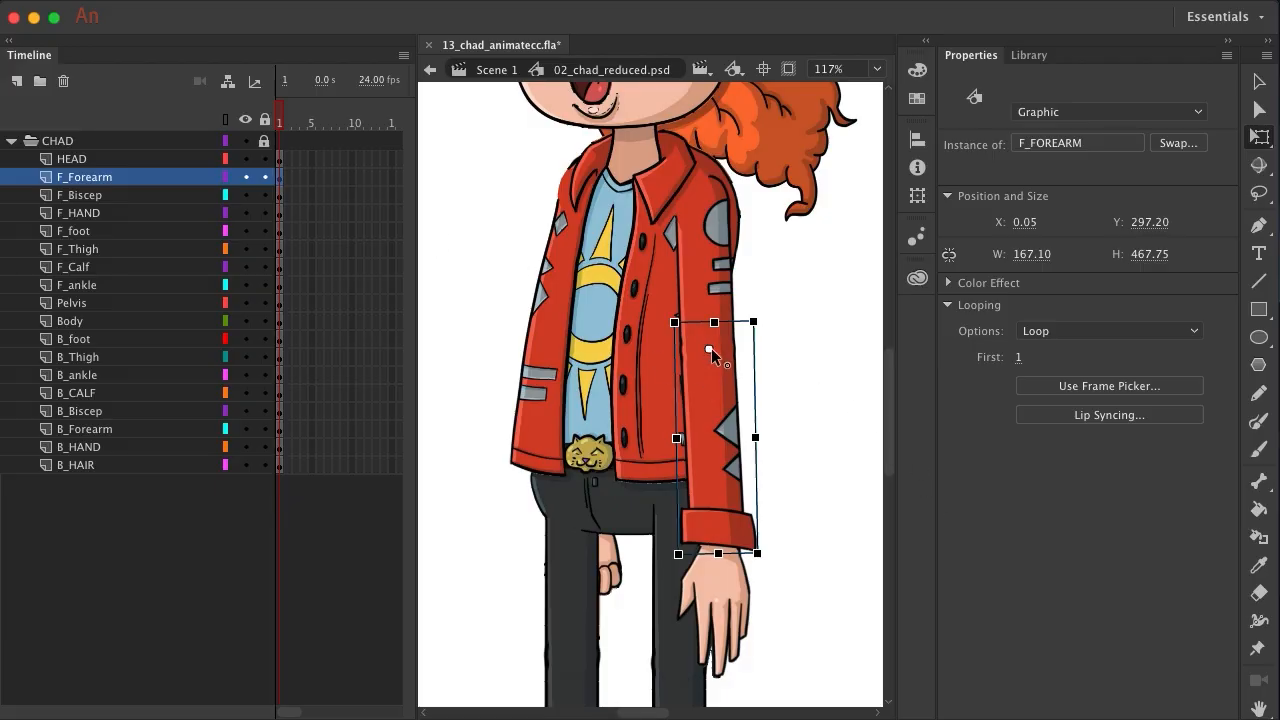
{"action": "left_click_drag", "start_coordinate": [709, 348], "coordinate": [711, 347]}
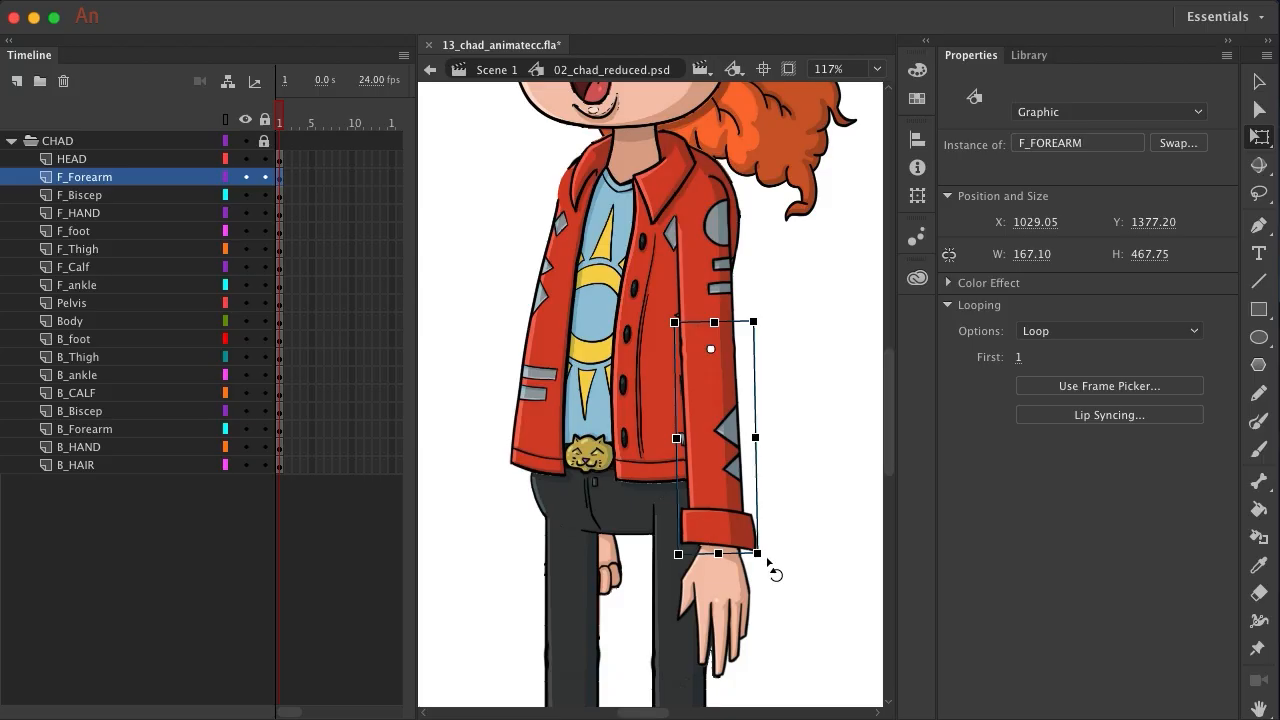
{"action": "left_click_drag", "start_coordinate": [768, 563], "coordinate": [494, 293]}
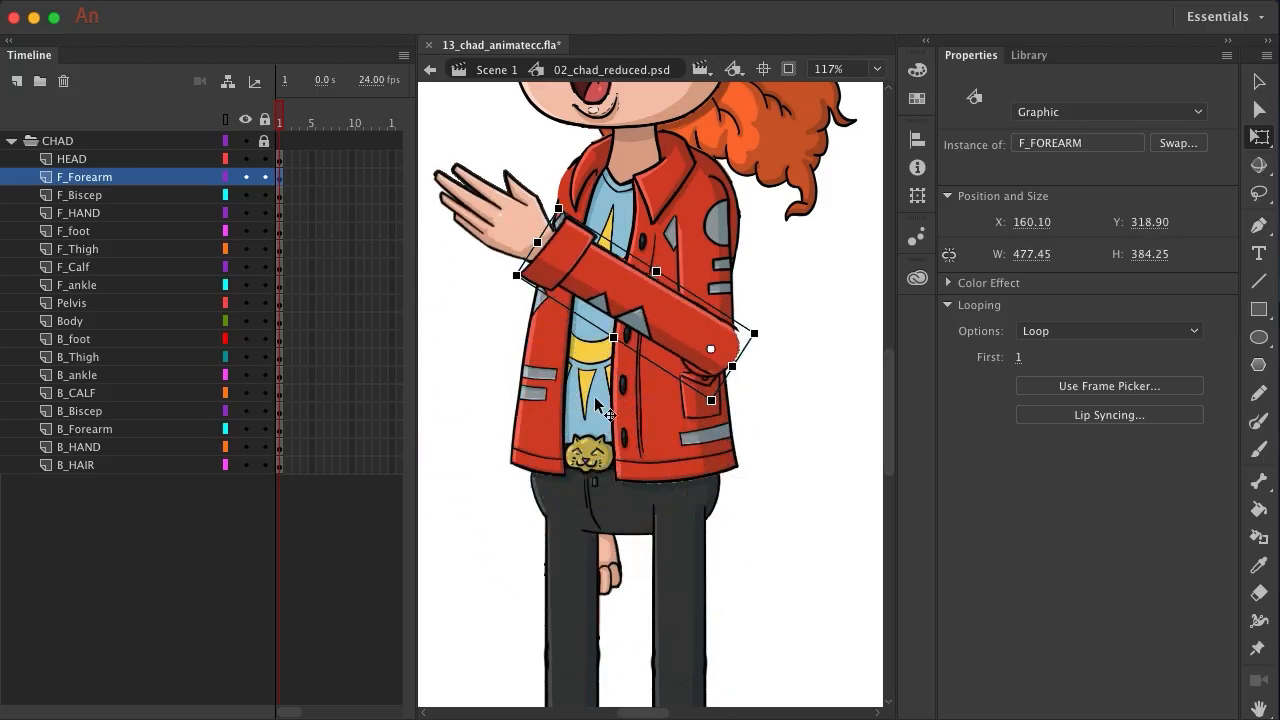
{"action": "key", "text": "cmd+z"}
Fine-tune F_Forearm's transformation point slightly lower in the elbow, checking it with forward test rotations and undoing each one
{"action": "scroll", "coordinate": [650, 415], "scroll_direction": "down", "scroll_amount": 3}
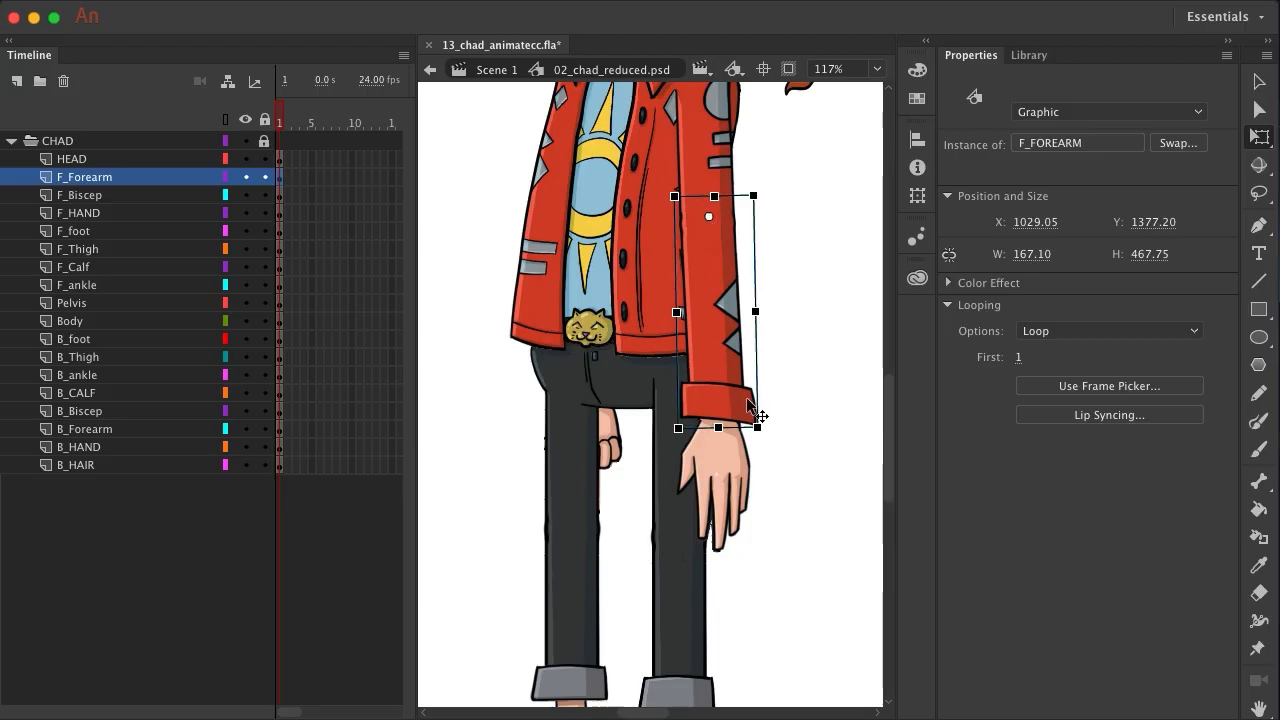
{"action": "left_click_drag", "start_coordinate": [770, 460], "coordinate": [606, 412]}
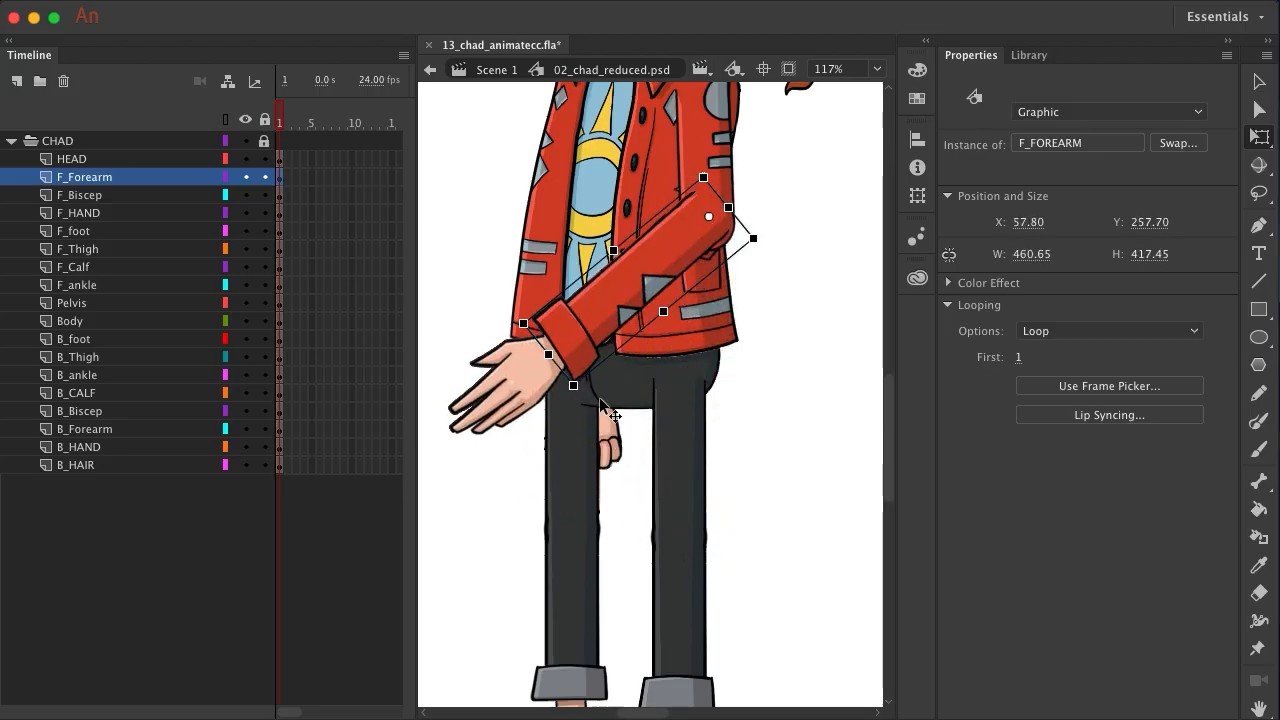
{"action": "key", "text": "cmd+z"}
{"action": "left_click", "coordinate": [709, 219]}
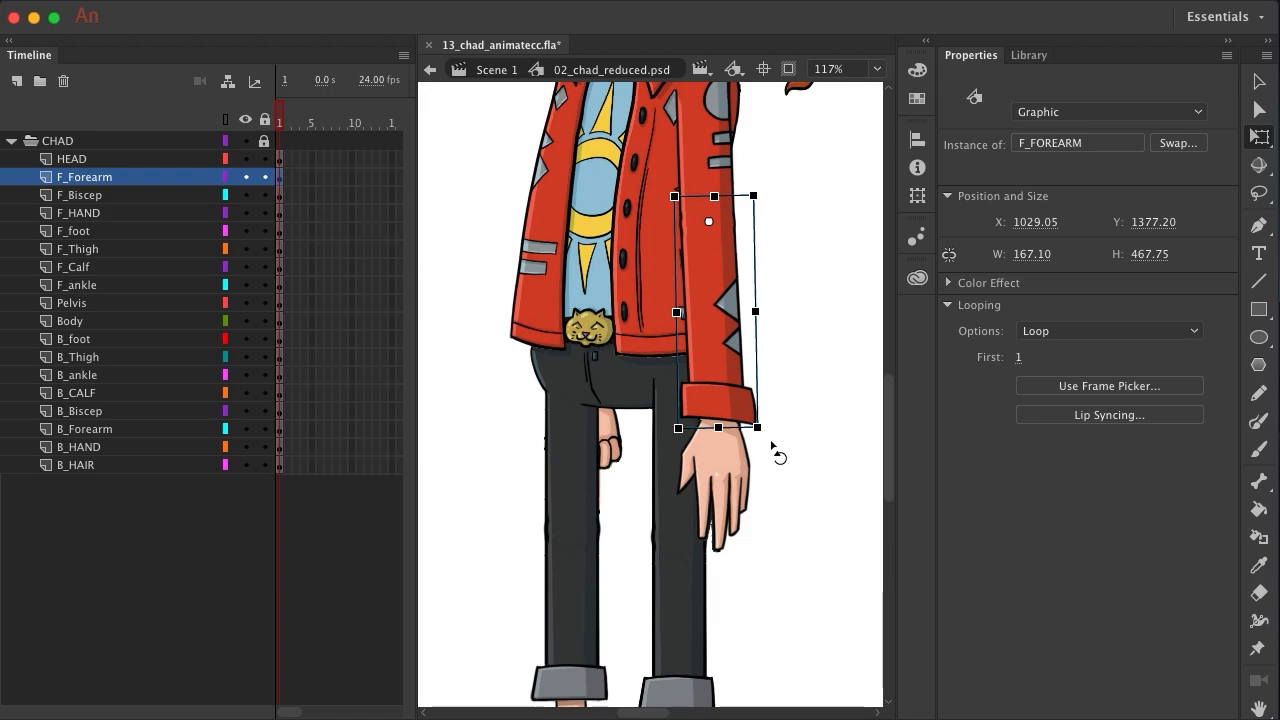
{"action": "left_click_drag", "start_coordinate": [772, 447], "coordinate": [485, 285]}
{"action": "key", "text": "cmd+z"}
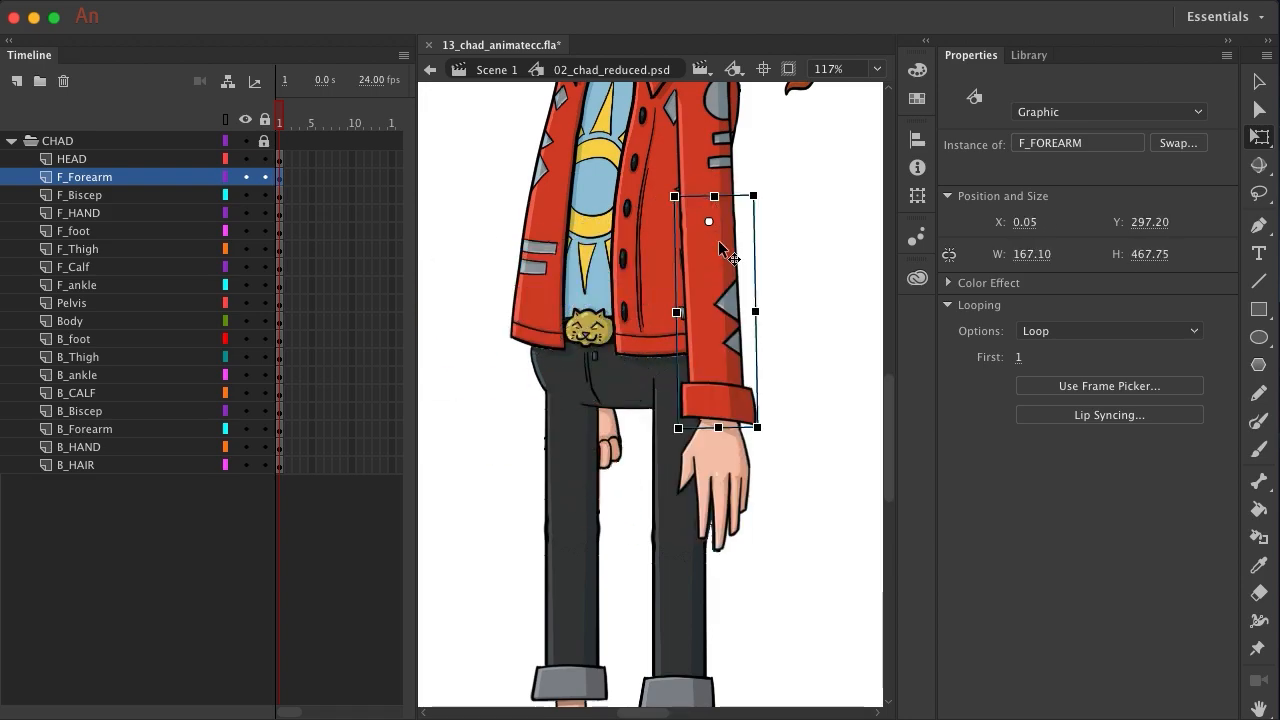
{"action": "left_click_drag", "start_coordinate": [710, 228], "coordinate": [711, 229]}
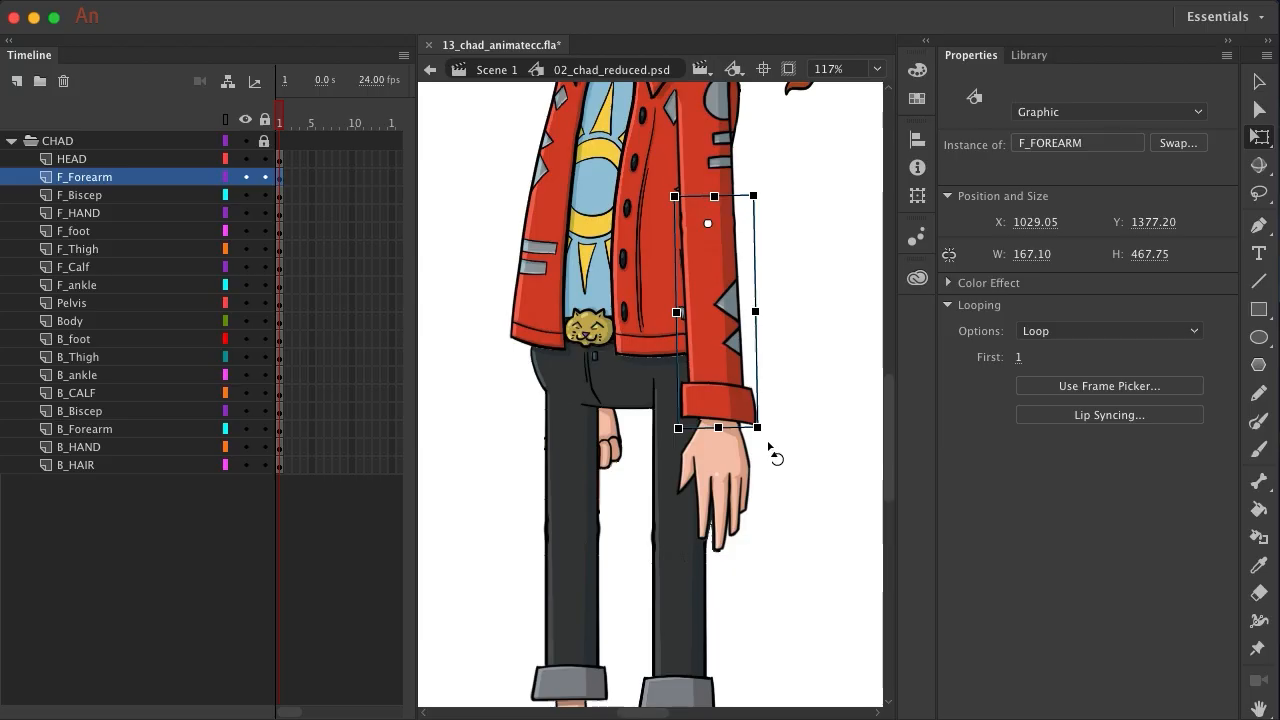
{"action": "left_click_drag", "start_coordinate": [766, 449], "coordinate": [720, 434]}
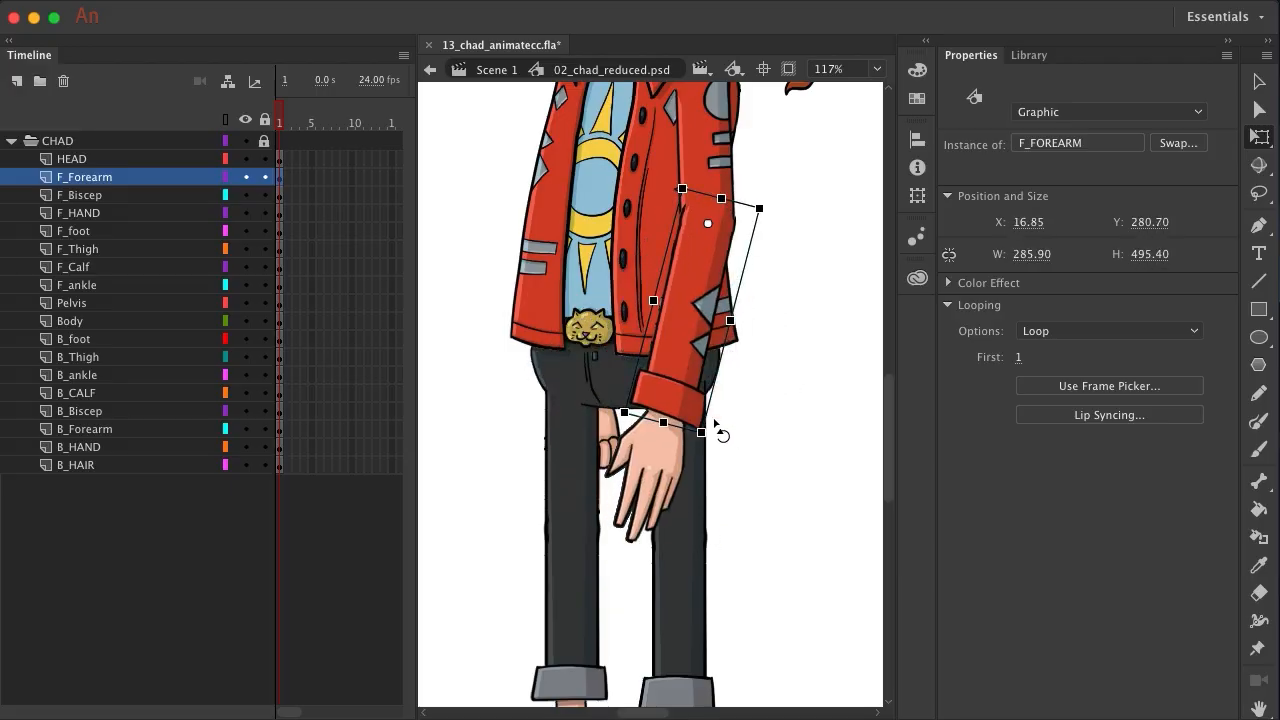
{"action": "key", "text": "super+shift+z"}
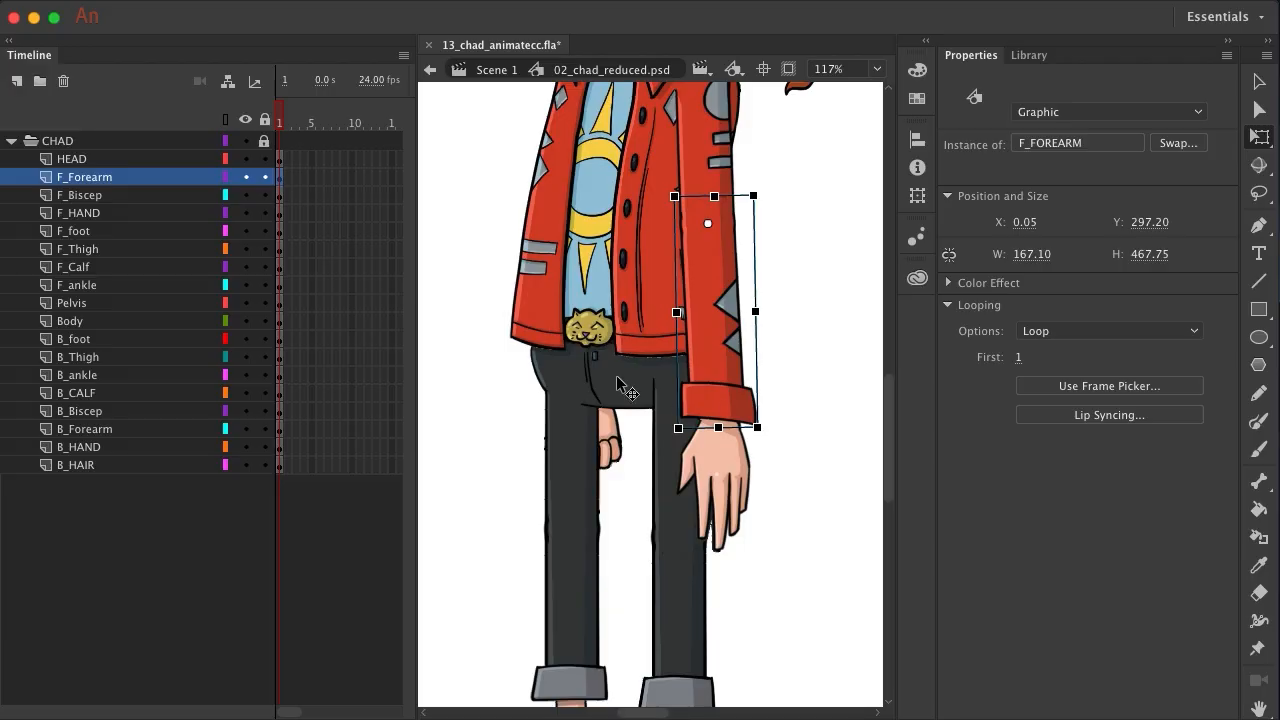
Hide the F_Thigh layer and lower F_Calf's transformation point to the center of the rounded knee
{"action": "scroll", "coordinate": [575, 476], "scroll_direction": "down", "scroll_amount": 5}
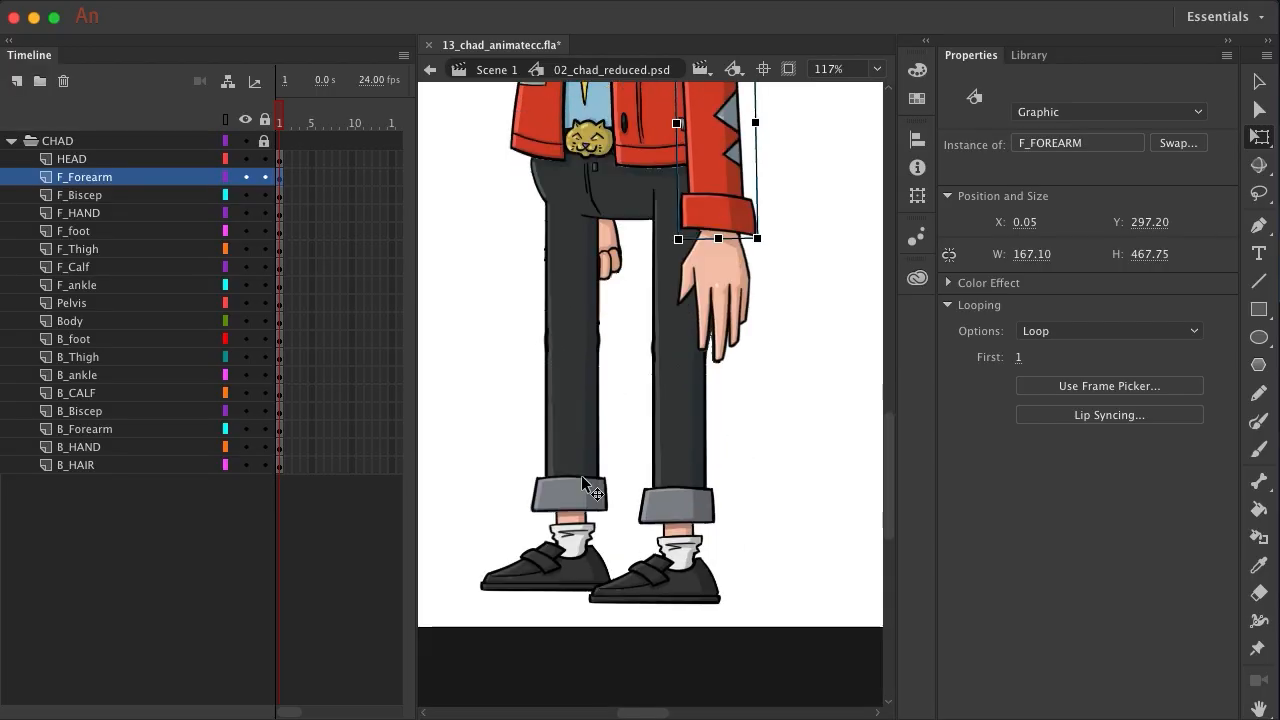
{"action": "left_click", "coordinate": [681, 413]}
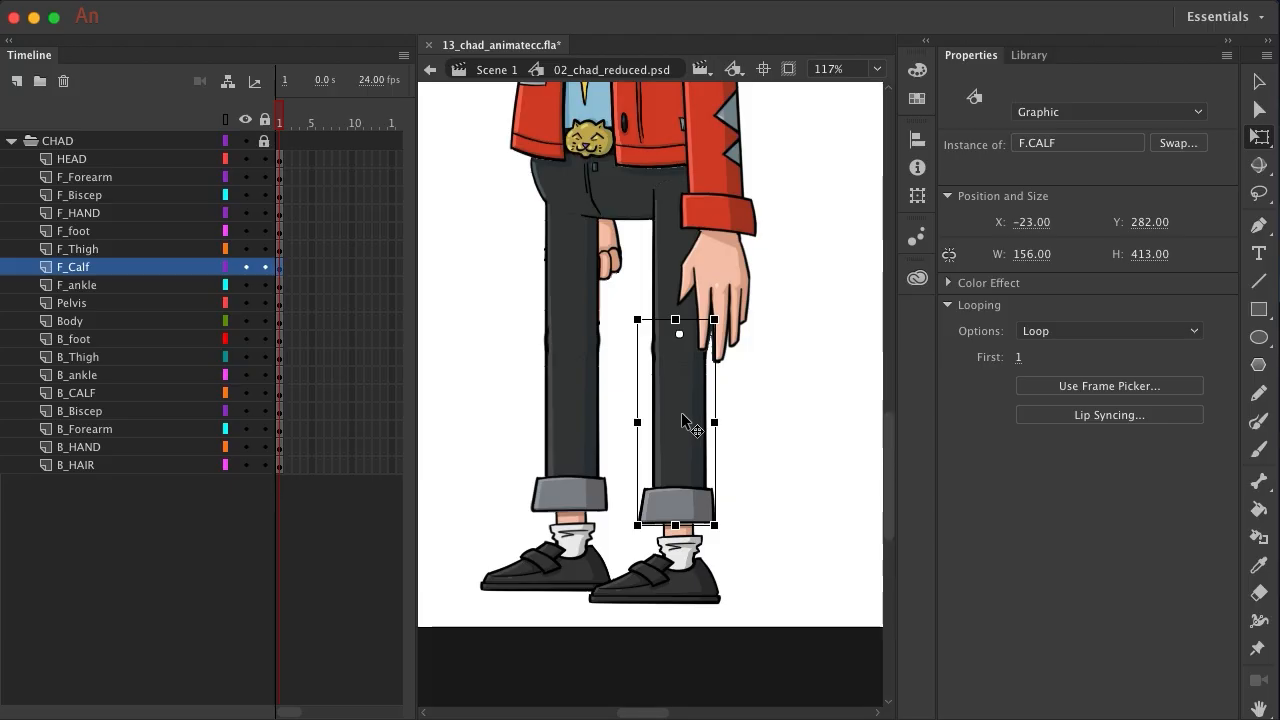
{"action": "left_click", "coordinate": [246, 250]}
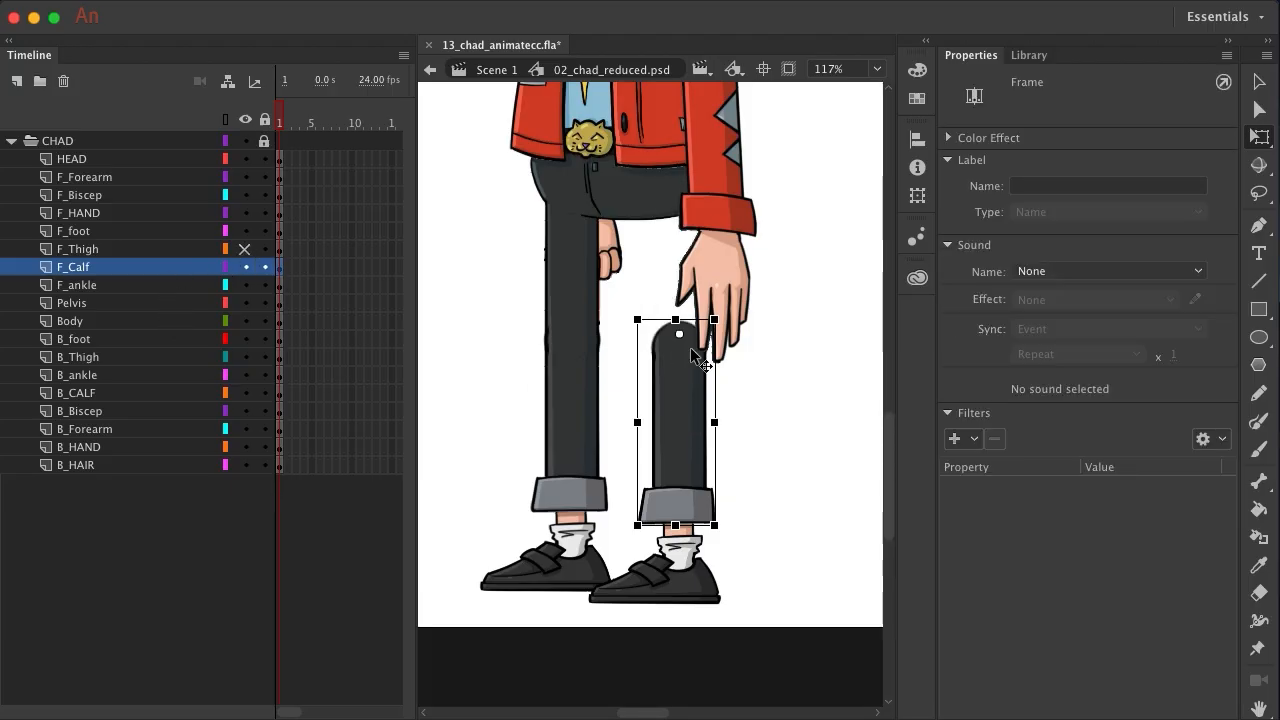
{"action": "scroll", "coordinate": [690, 347], "scroll_direction": "up", "scroll_amount": 8}
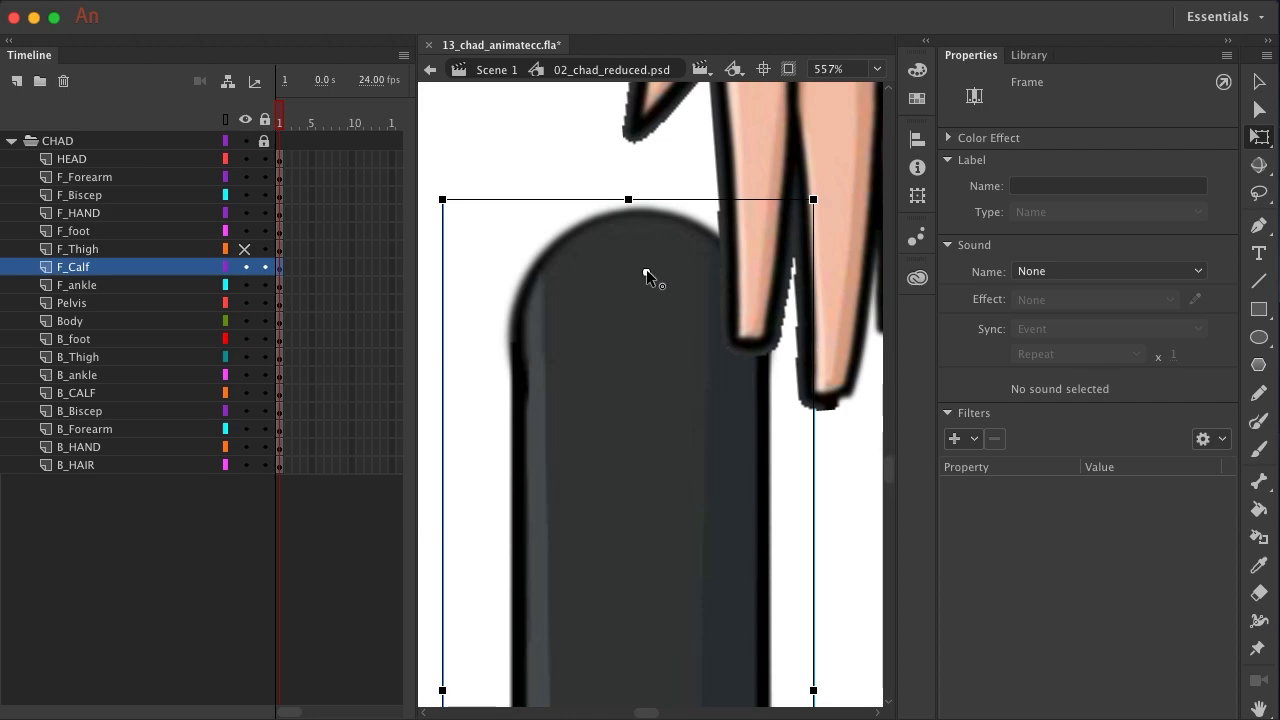
{"action": "left_click_drag", "start_coordinate": [646, 271], "coordinate": [646, 285]}
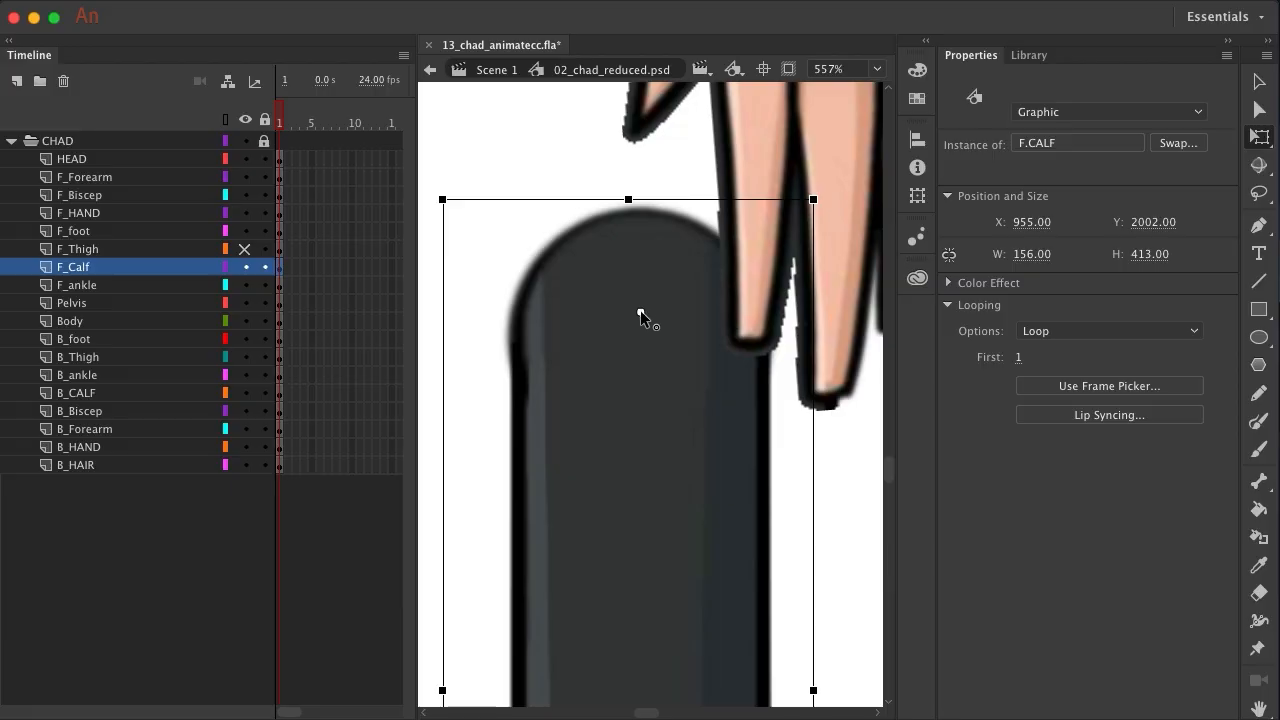
{"action": "mouse_move", "coordinate": [643, 311]}
{"action": "left_mouse_down"}
{"action": "mouse_move", "coordinate": [527, 343]}
{"action": "mouse_move", "coordinate": [528, 318]}
{"action": "mouse_move", "coordinate": [527, 331]}
{"action": "mouse_move", "coordinate": [594, 338]}
{"action": "mouse_move", "coordinate": [650, 337]}
{"action": "mouse_move", "coordinate": [644, 322]}
{"action": "left_mouse_up"}
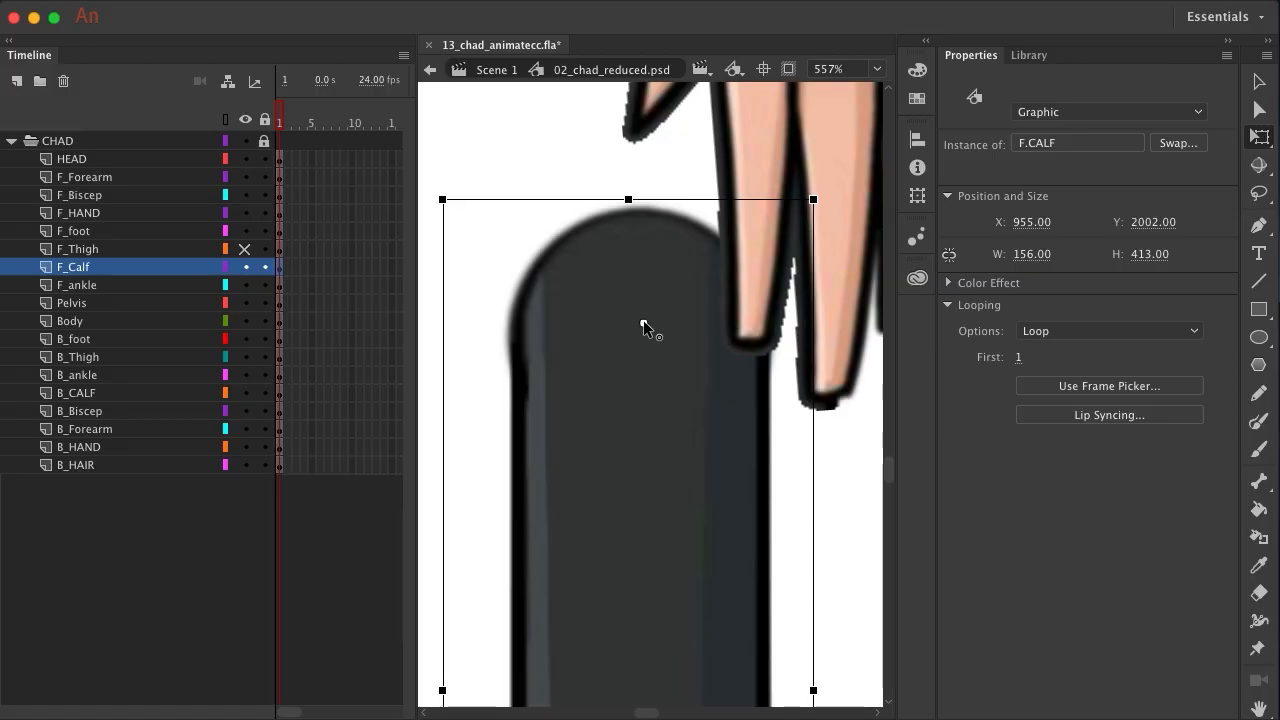
Show the F_Thigh layer again, test F_Calf's backward bend about the knee, and undo the rotation
{"action": "scroll", "coordinate": [812, 338], "scroll_direction": "down", "scroll_amount": 5}
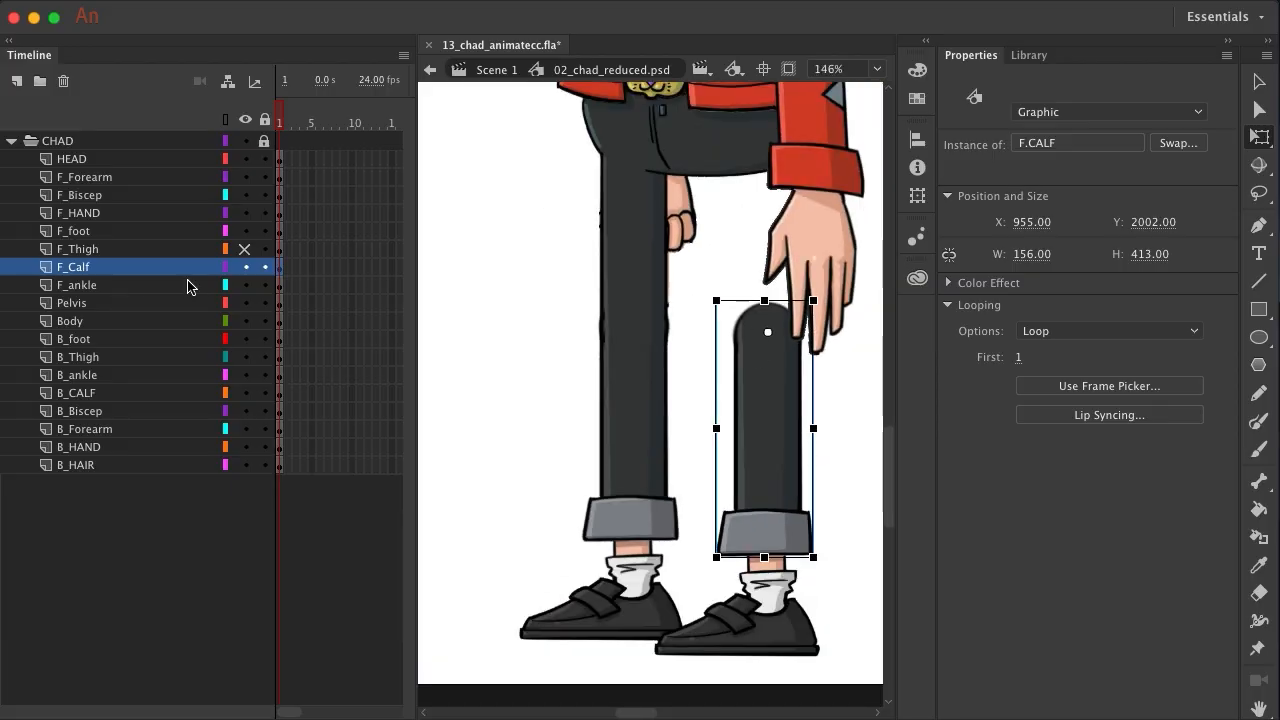
{"action": "left_click", "coordinate": [245, 249]}
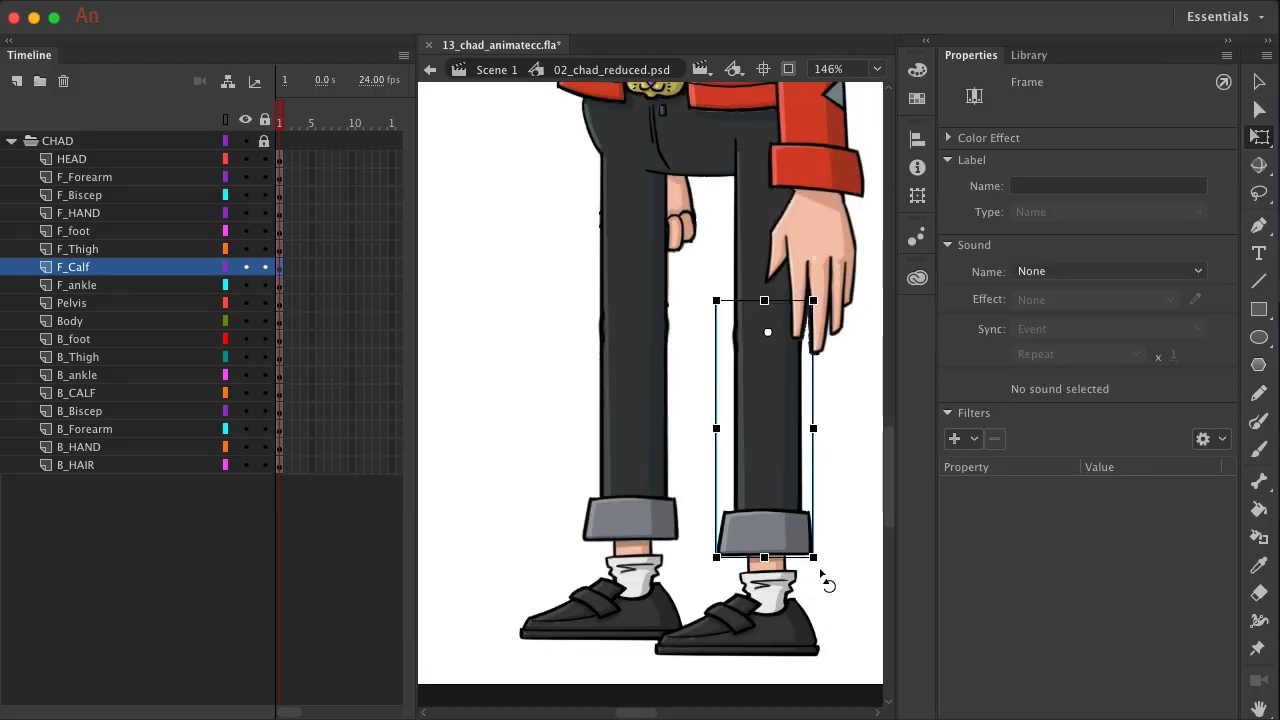
{"action": "left_click_drag", "start_coordinate": [821, 573], "coordinate": [1048, 363]}
{"action": "key", "text": "ctrl+z"}
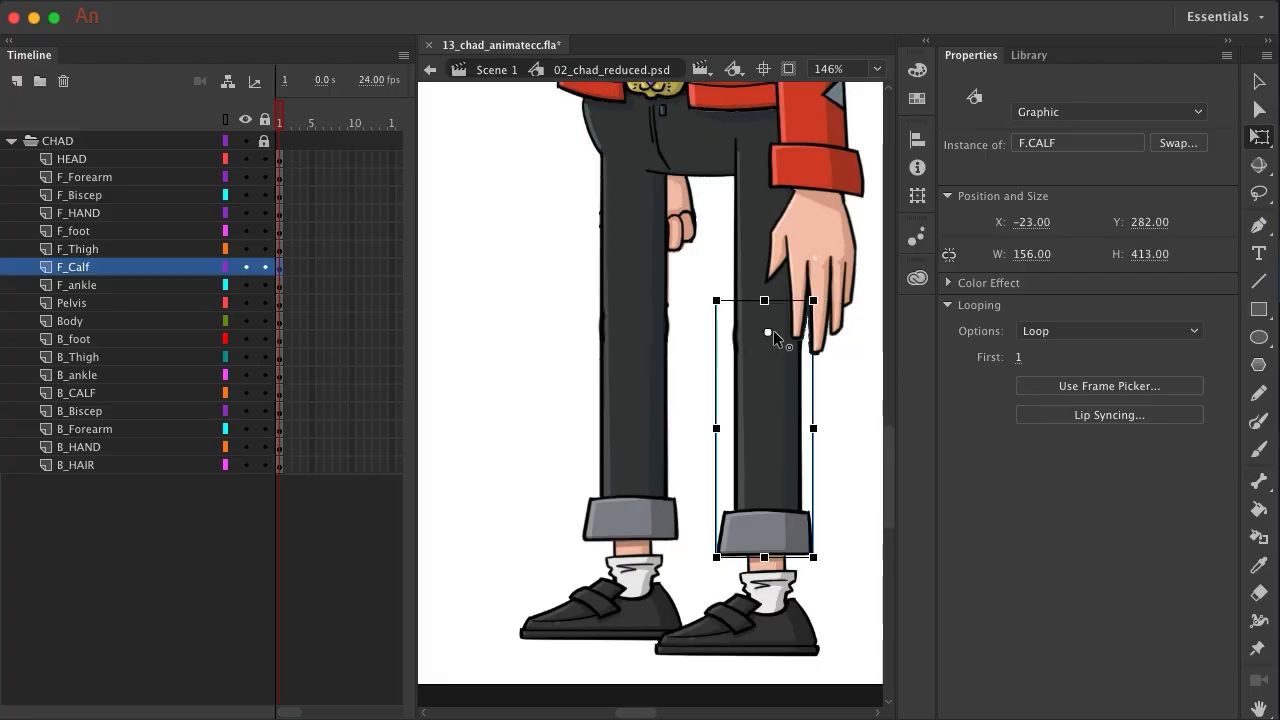
Fine-tune F_Calf's transformation point slightly lower in the knee, checking each nudge with a backward test bend and returning the calf to straight
{"action": "left_click_drag", "start_coordinate": [768, 333], "coordinate": [768, 329]}
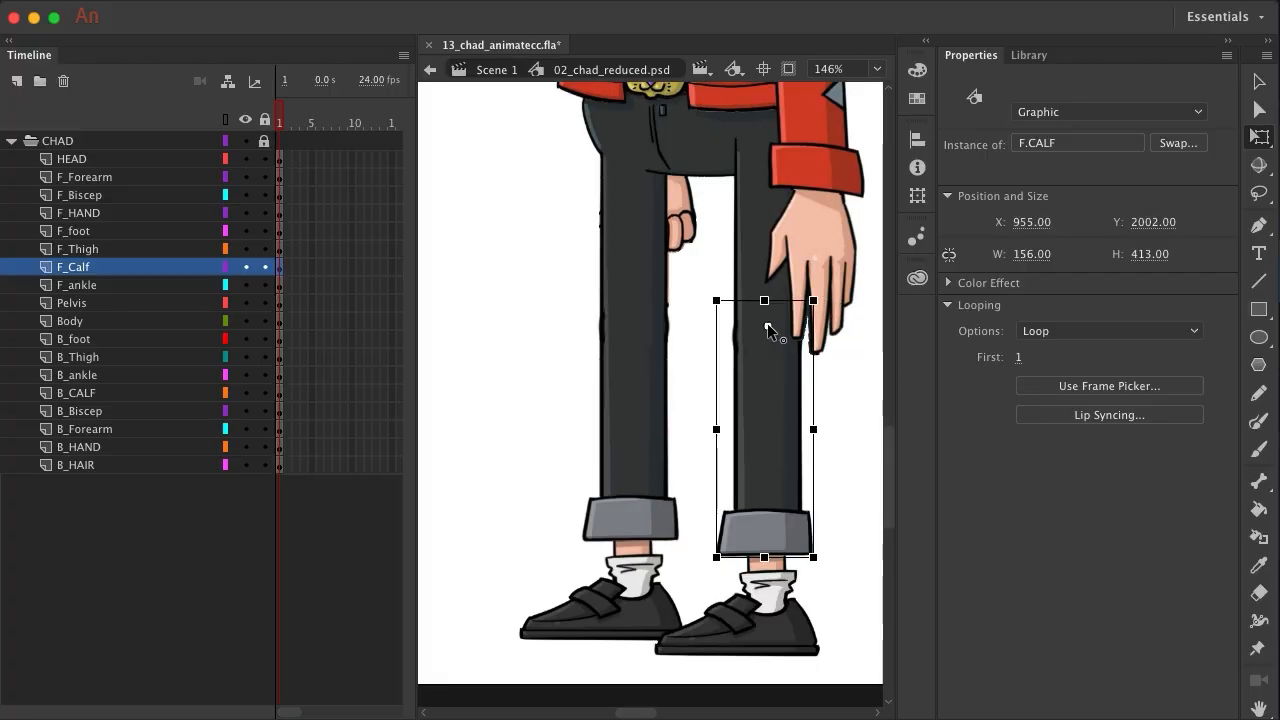
{"action": "left_click_drag", "start_coordinate": [827, 569], "coordinate": [1018, 440]}
{"action": "key", "text": "ctrl+z"}
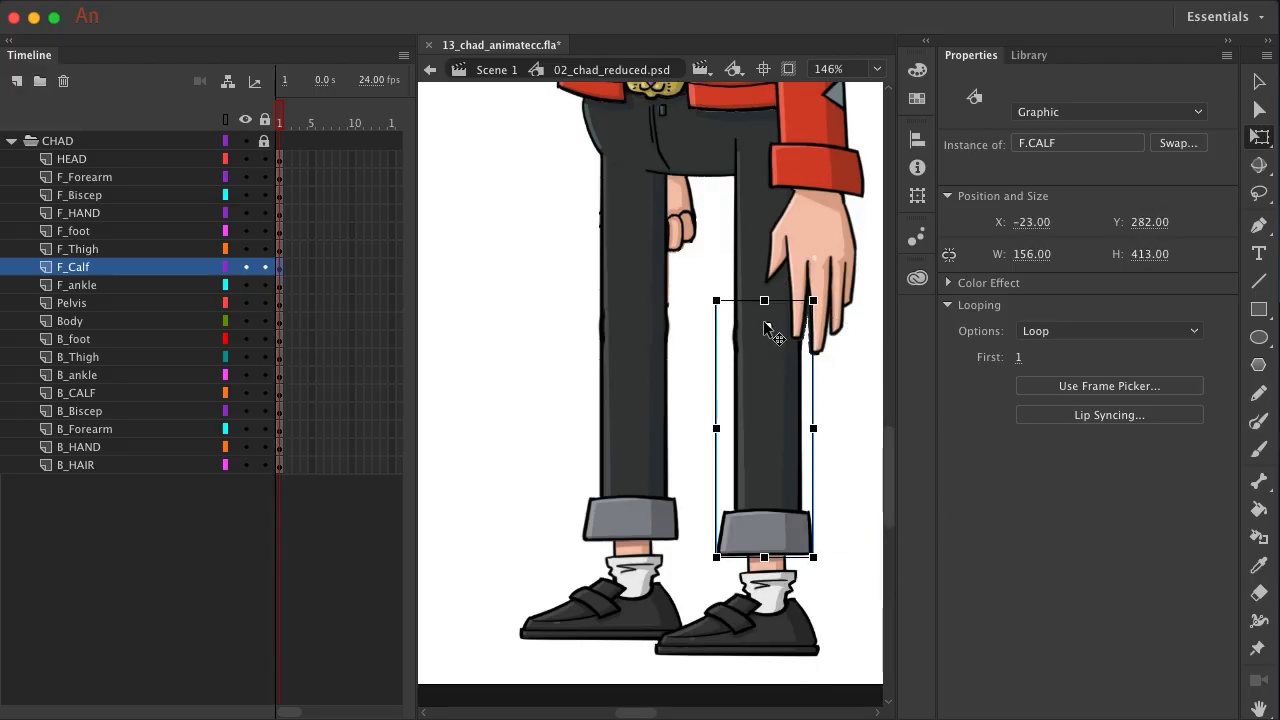
{"action": "left_click_drag", "start_coordinate": [768, 327], "coordinate": [767, 332]}
{"action": "left_click_drag", "start_coordinate": [829, 575], "coordinate": [1034, 398]}
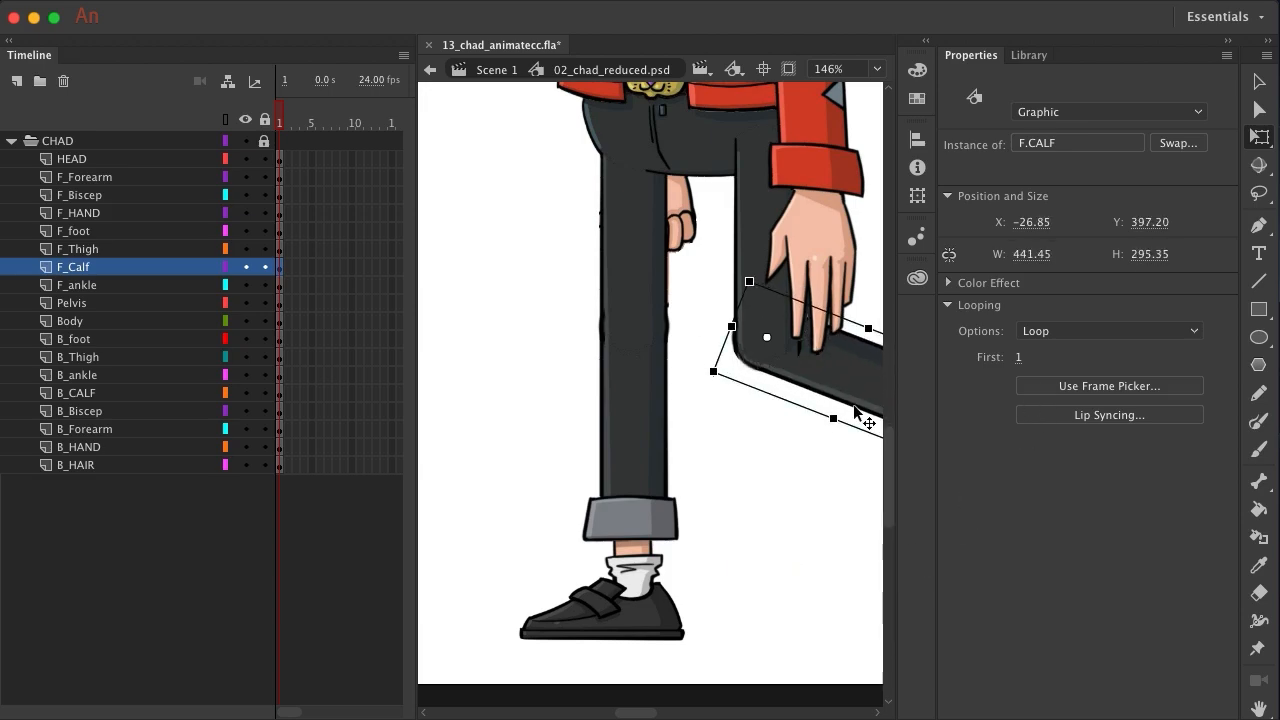
{"action": "key", "text": "cmd+z"}
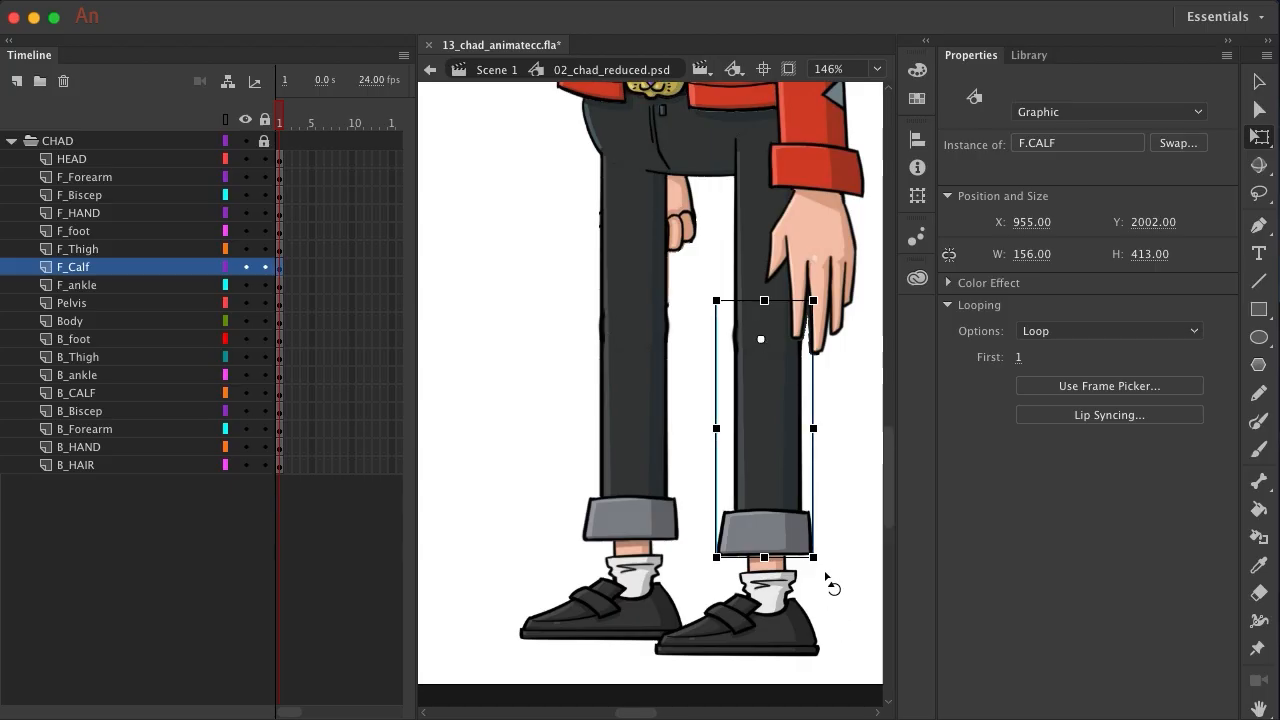
{"action": "left_click_drag", "start_coordinate": [825, 576], "coordinate": [983, 449]}
{"action": "key", "text": "super+z"}
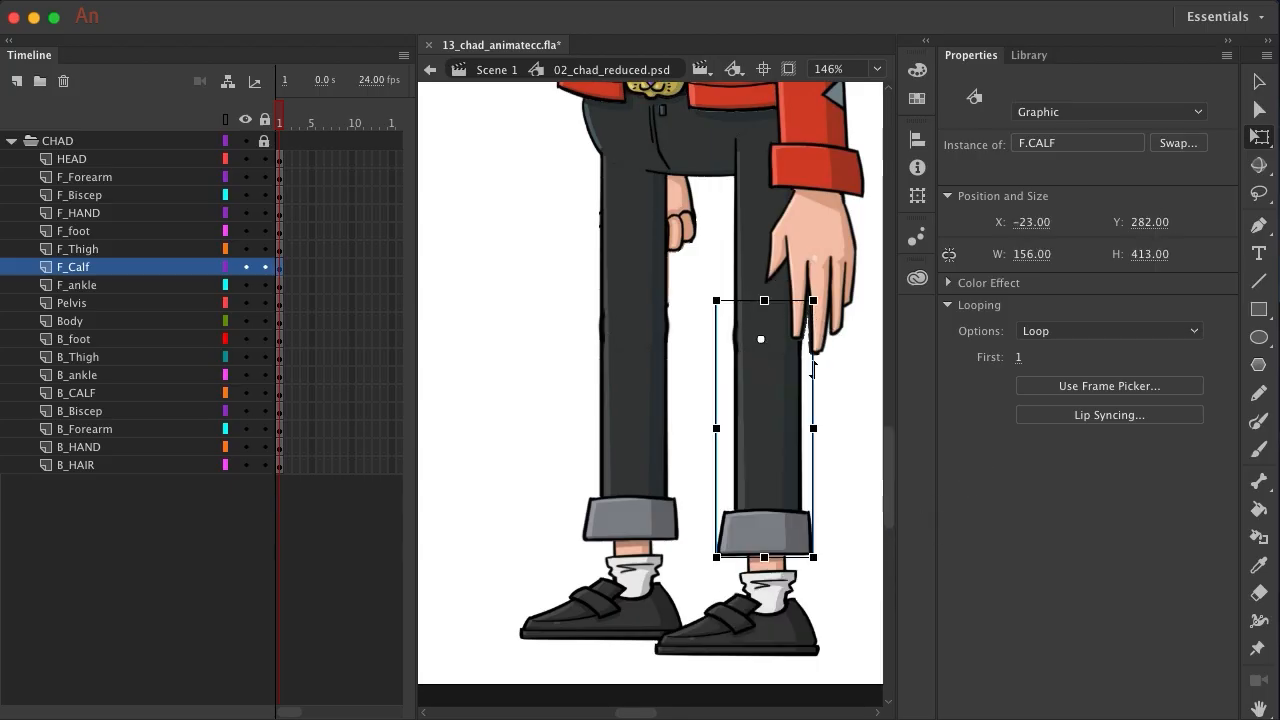
{"action": "left_click_drag", "start_coordinate": [760, 338], "coordinate": [766, 339]}
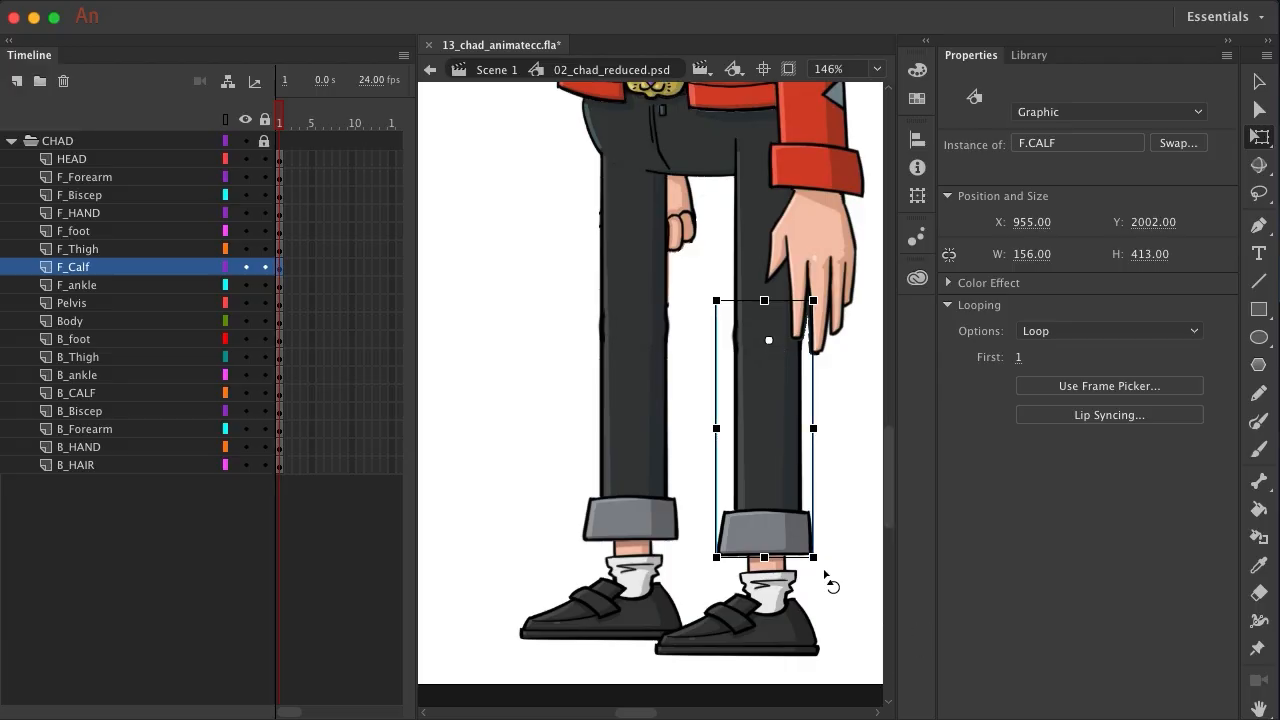
{"action": "left_click_drag", "start_coordinate": [825, 576], "coordinate": [800, 598]}
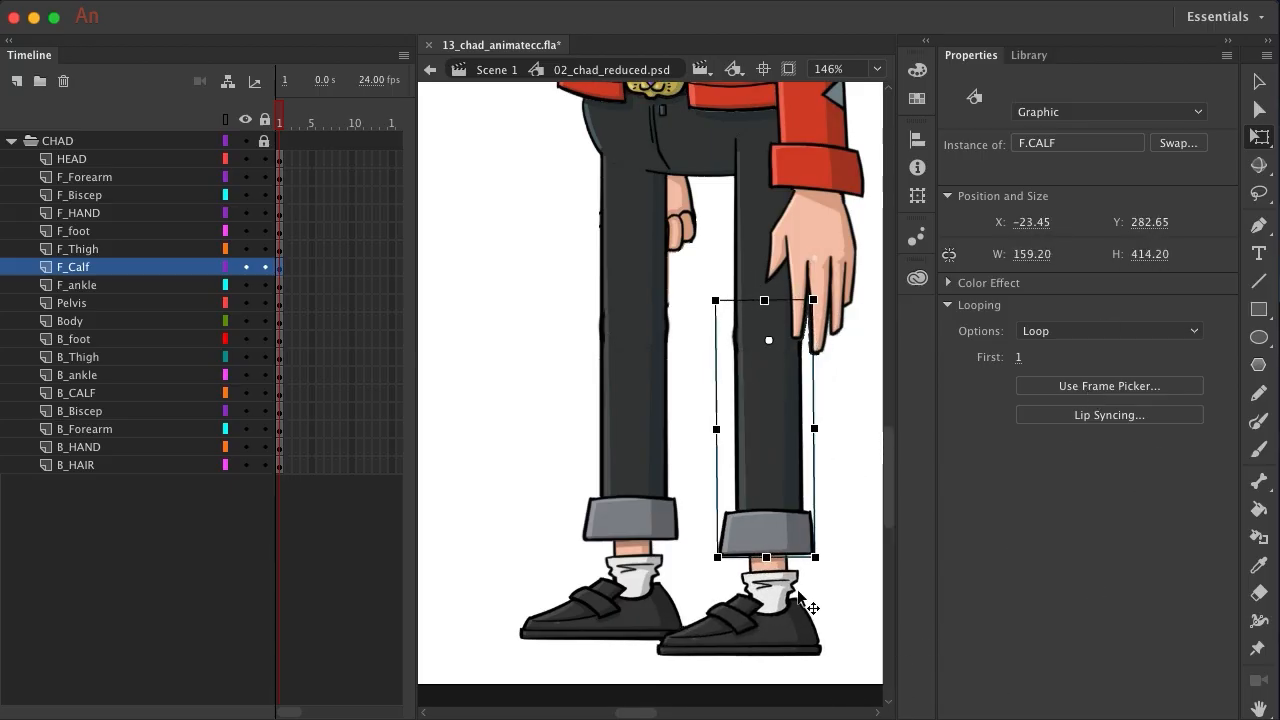
Test B_CALF's backward bend before and after nudging its transformation point slightly in the knee, undoing each rotation
{"action": "left_click", "coordinate": [645, 393]}
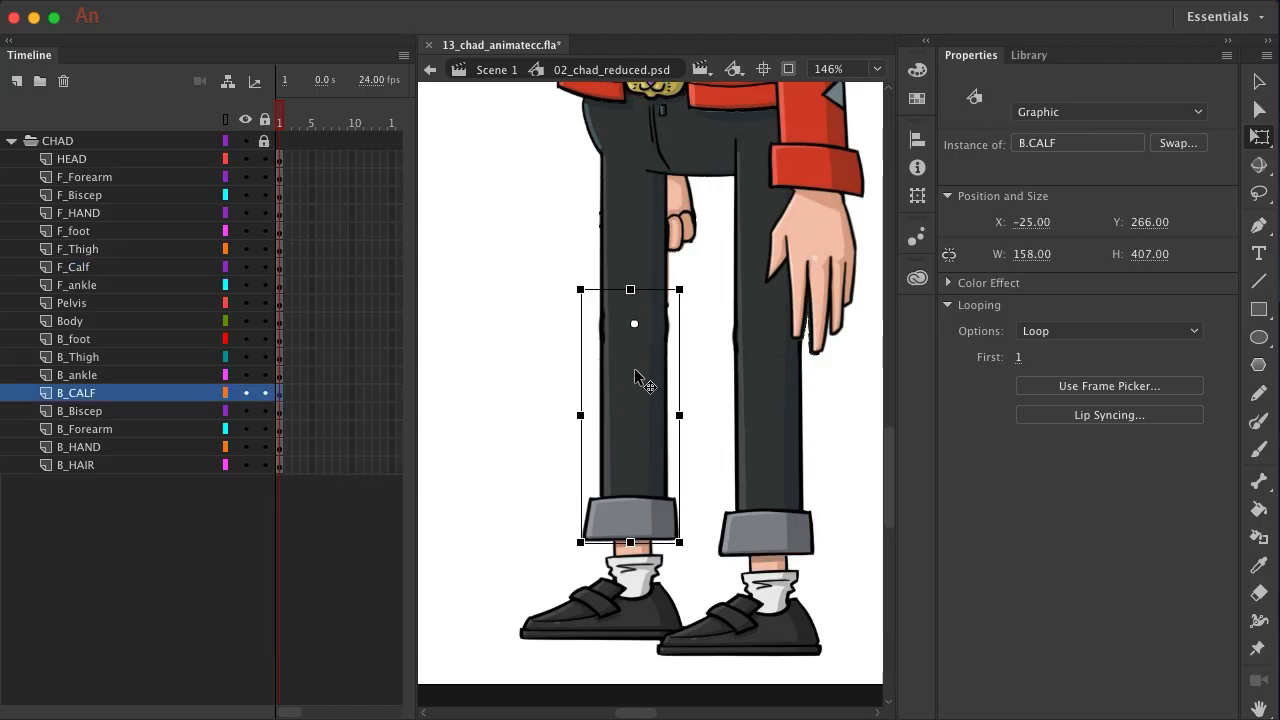
{"action": "left_click_drag", "start_coordinate": [693, 559], "coordinate": [789, 414]}
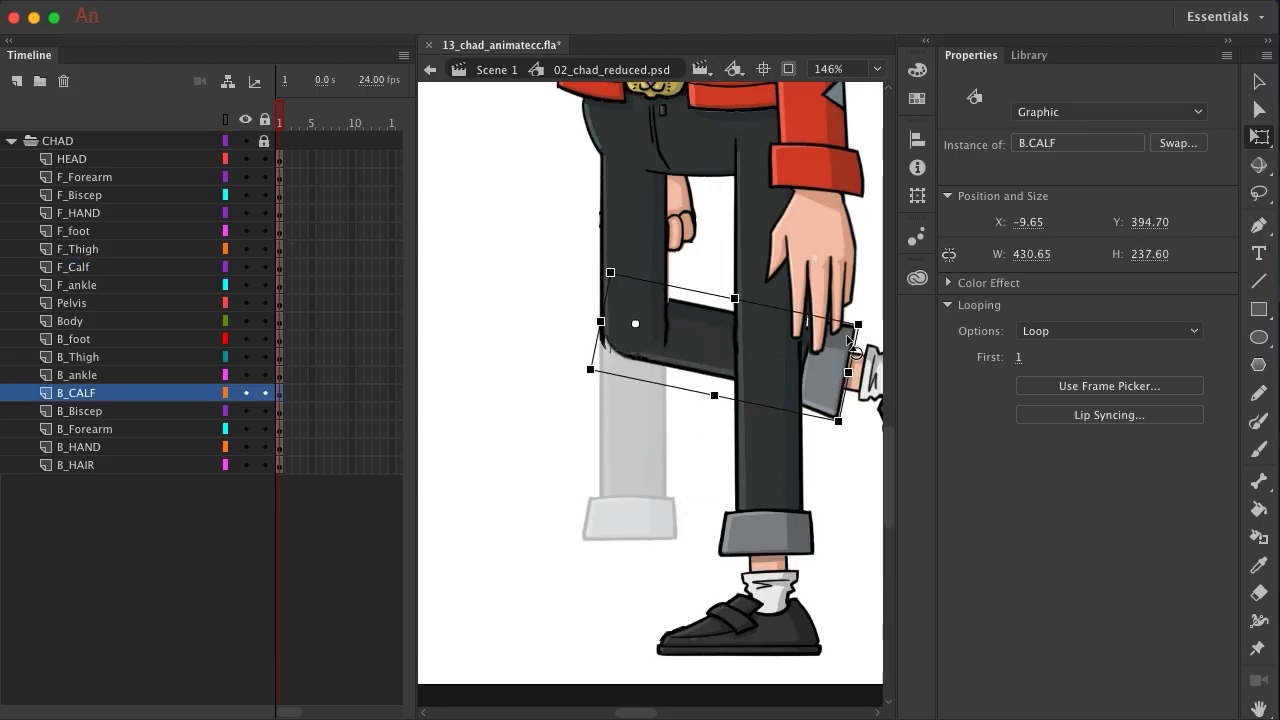
{"action": "key", "text": "ctrl+z"}
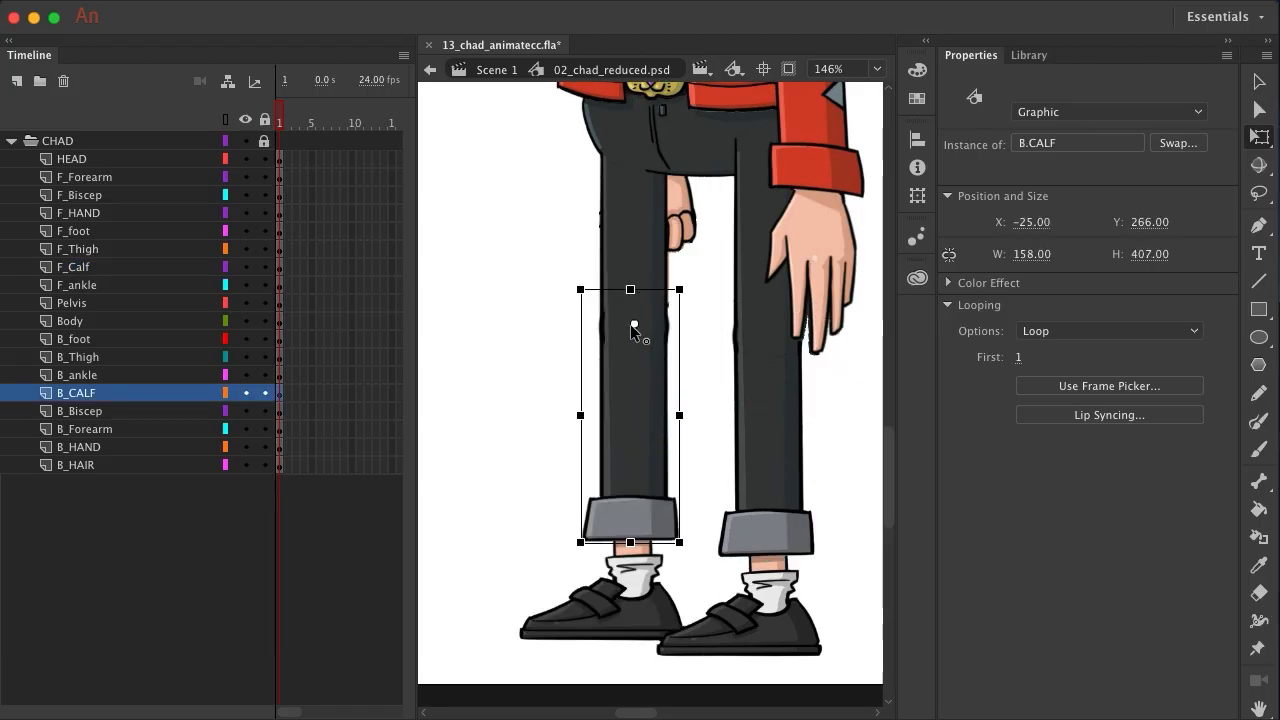
{"action": "left_click_drag", "start_coordinate": [633, 324], "coordinate": [631, 325]}
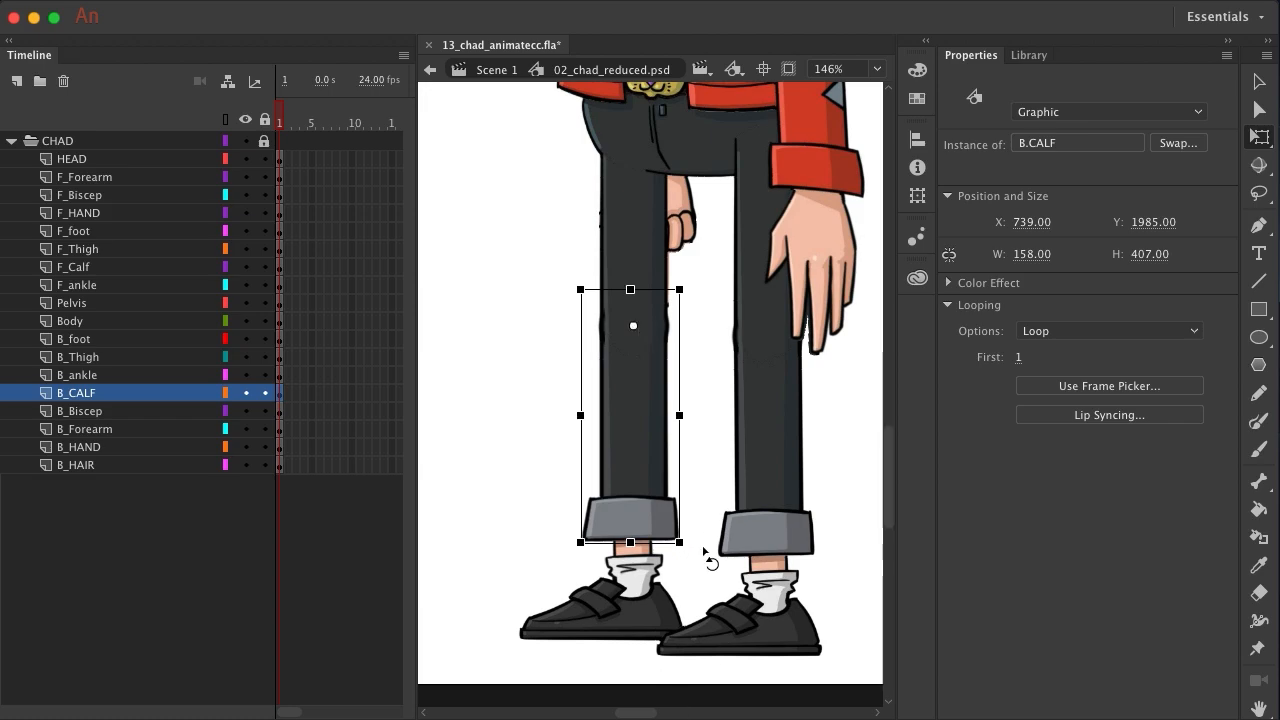
{"action": "left_click_drag", "start_coordinate": [703, 551], "coordinate": [892, 346]}
{"action": "key", "text": "super+z"}
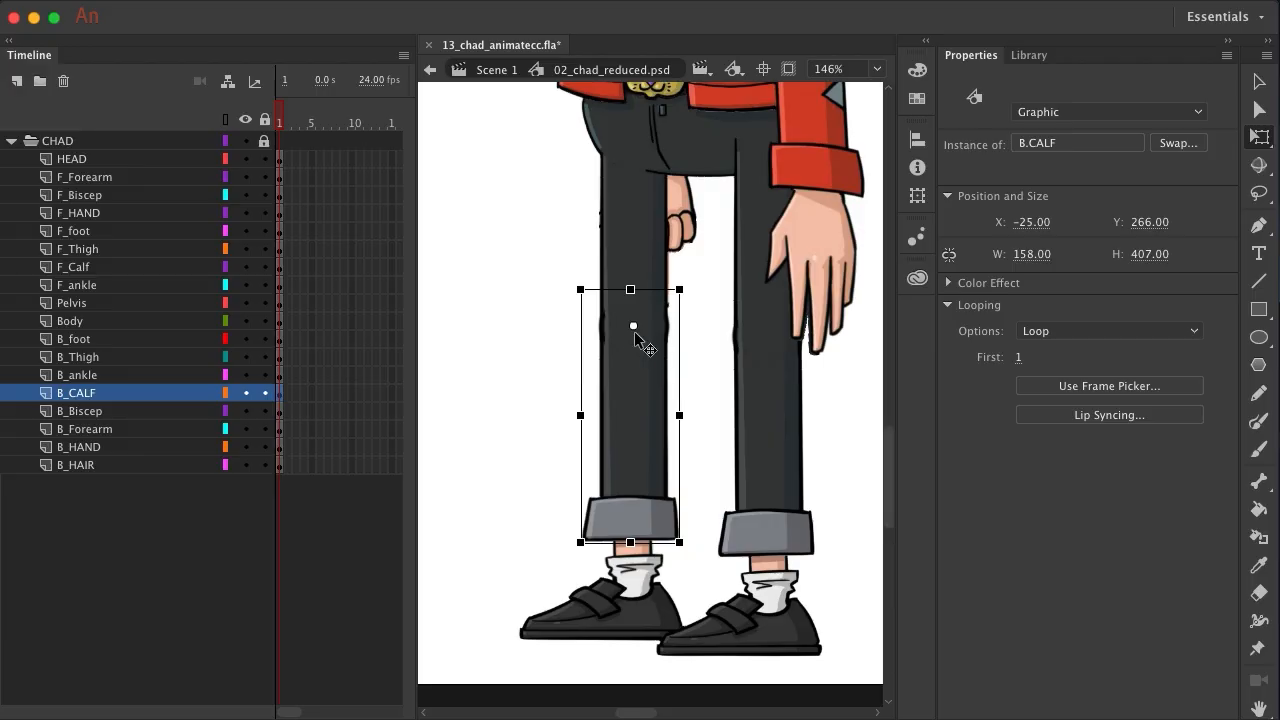
Center B_CALF's transformation point precisely within the rounded knee, checking it with test bends and restoring the calf's straight pose
{"action": "left_click_drag", "start_coordinate": [632, 326], "coordinate": [631, 328]}
{"action": "left_click_drag", "start_coordinate": [690, 565], "coordinate": [862, 372]}
{"action": "key", "text": "super+z"}
{"action": "left_click", "coordinate": [633, 326]}
{"action": "scroll", "coordinate": [631, 331], "scroll_direction": "up", "scroll_amount": 4}
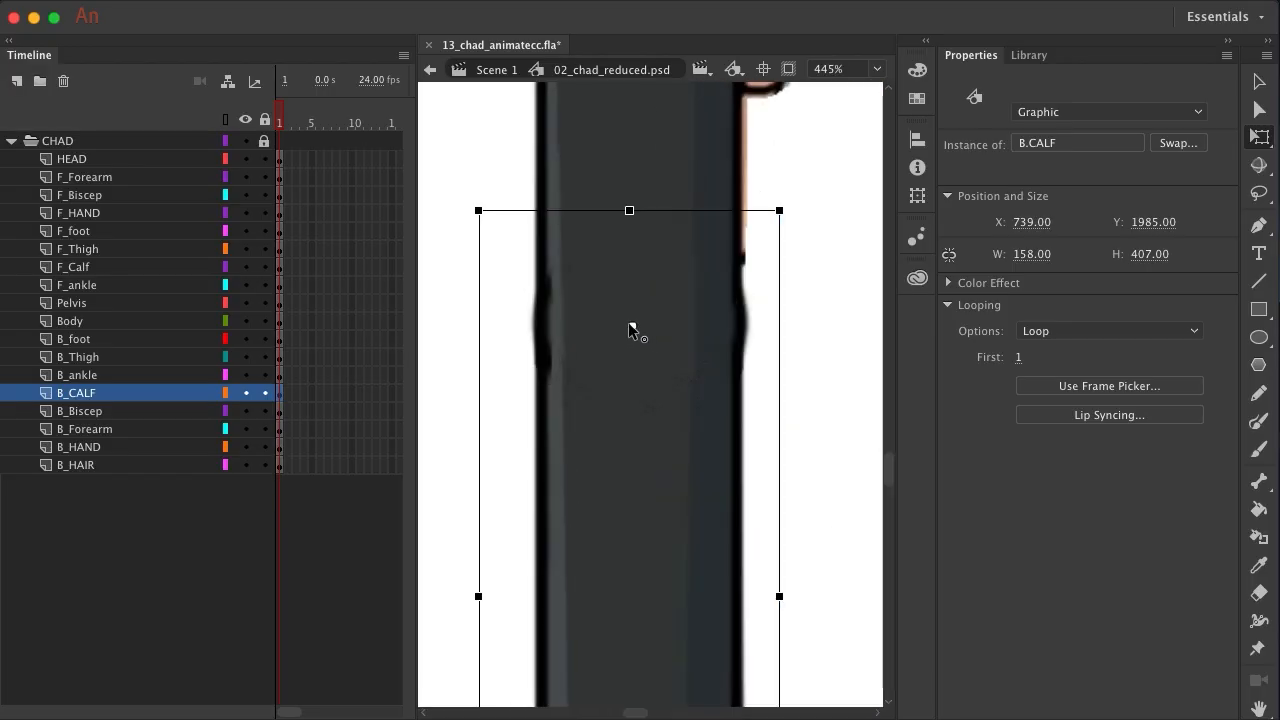
{"action": "left_click_drag", "start_coordinate": [632, 325], "coordinate": [639, 319]}
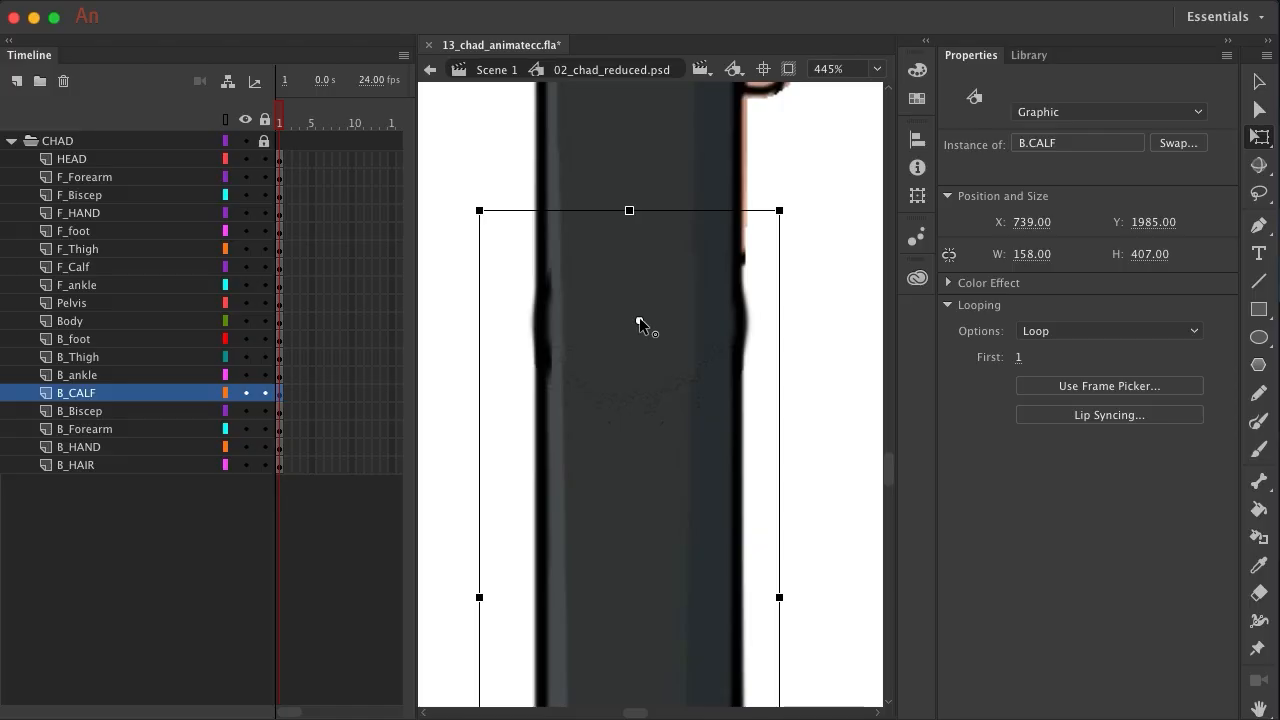
{"action": "scroll", "coordinate": [675, 381], "scroll_direction": "up", "scroll_amount": 5}
{"action": "scroll", "coordinate": [675, 381], "scroll_direction": "down", "scroll_amount": 8}
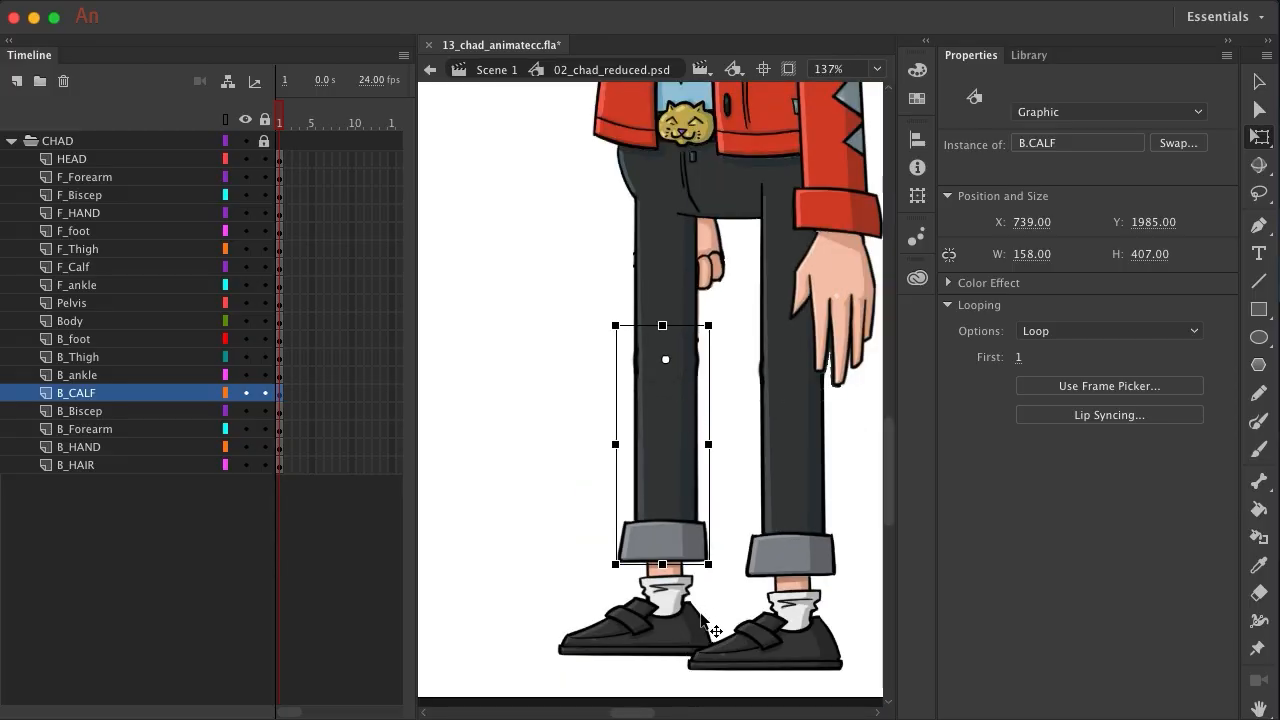
{"action": "mouse_move", "coordinate": [717, 575]}
{"action": "left_mouse_down"}
{"action": "mouse_move", "coordinate": [837, 506]}
{"action": "mouse_move", "coordinate": [903, 345]}
{"action": "mouse_move", "coordinate": [828, 522]}
{"action": "mouse_move", "coordinate": [923, 417]}
{"action": "mouse_move", "coordinate": [801, 568]}
{"action": "mouse_move", "coordinate": [920, 443]}
{"action": "mouse_move", "coordinate": [737, 543]}
{"action": "mouse_move", "coordinate": [711, 594]}
{"action": "left_mouse_up"}
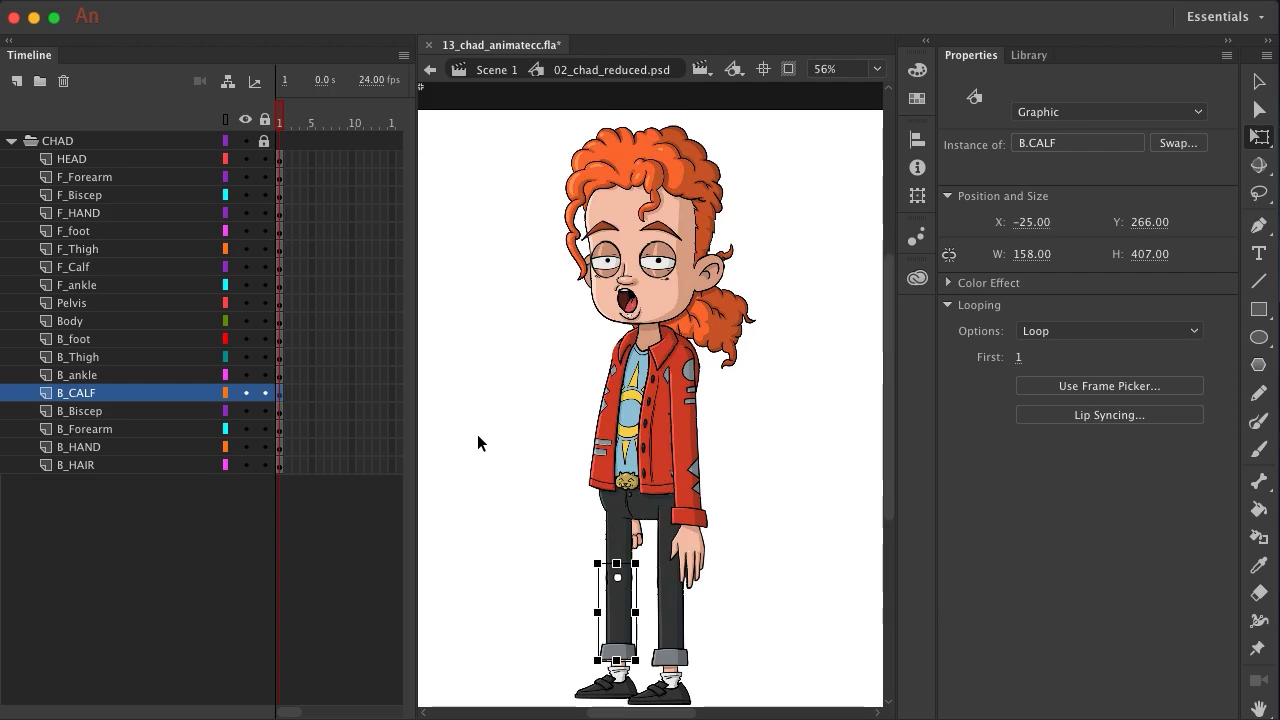
Hide the Body layer and test B_Forearm's rotation about the elbow, returning the arm to its original pose
{"action": "left_click", "coordinate": [245, 321]}
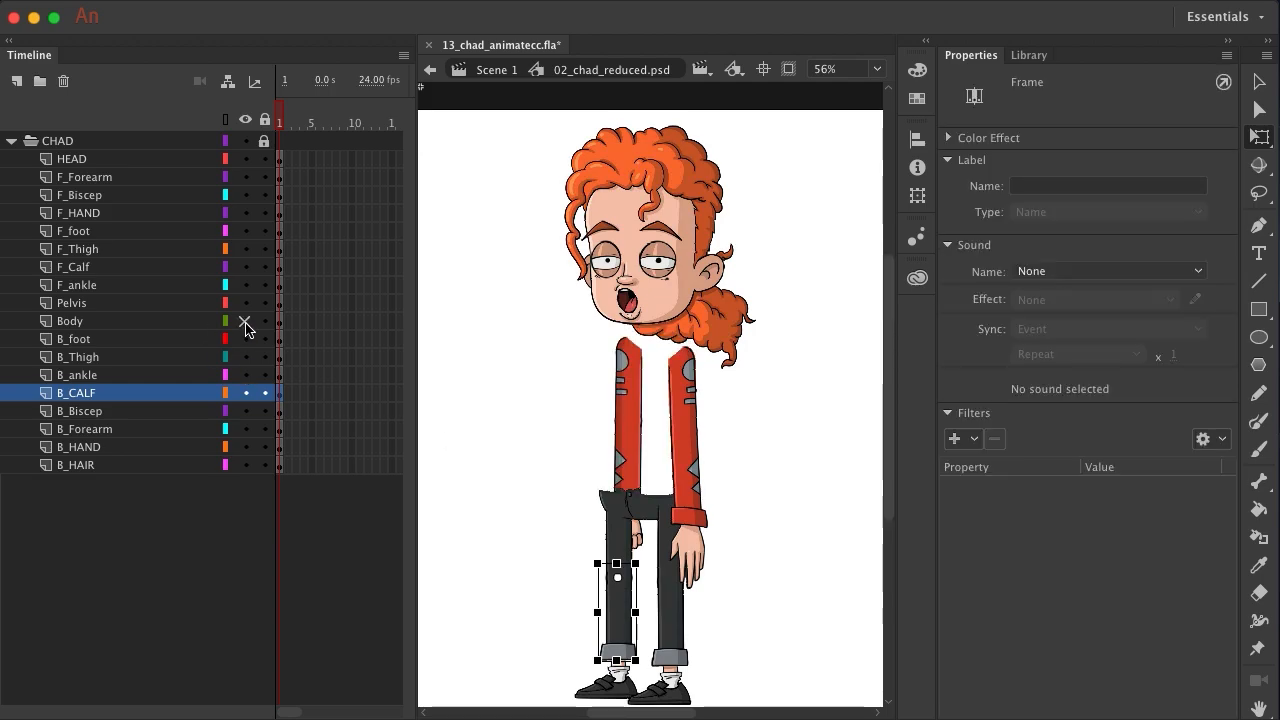
{"action": "left_click", "coordinate": [620, 488]}
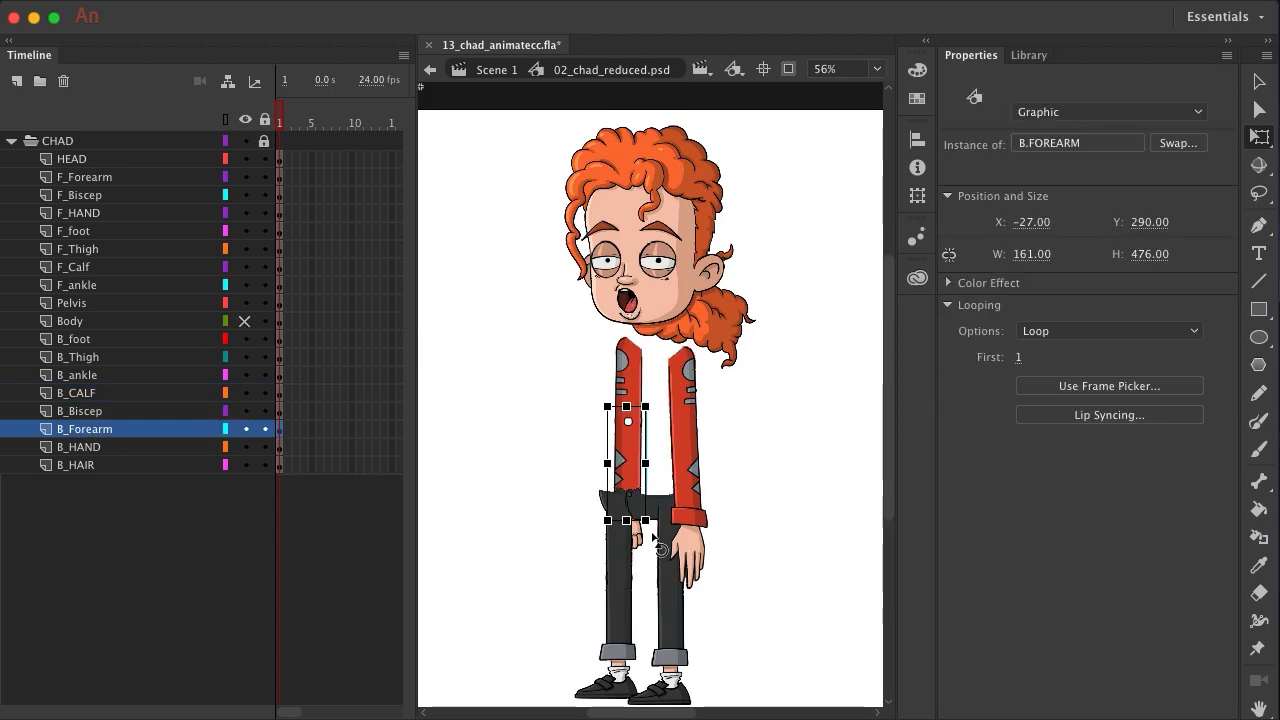
{"action": "left_click_drag", "start_coordinate": [652, 537], "coordinate": [604, 501]}
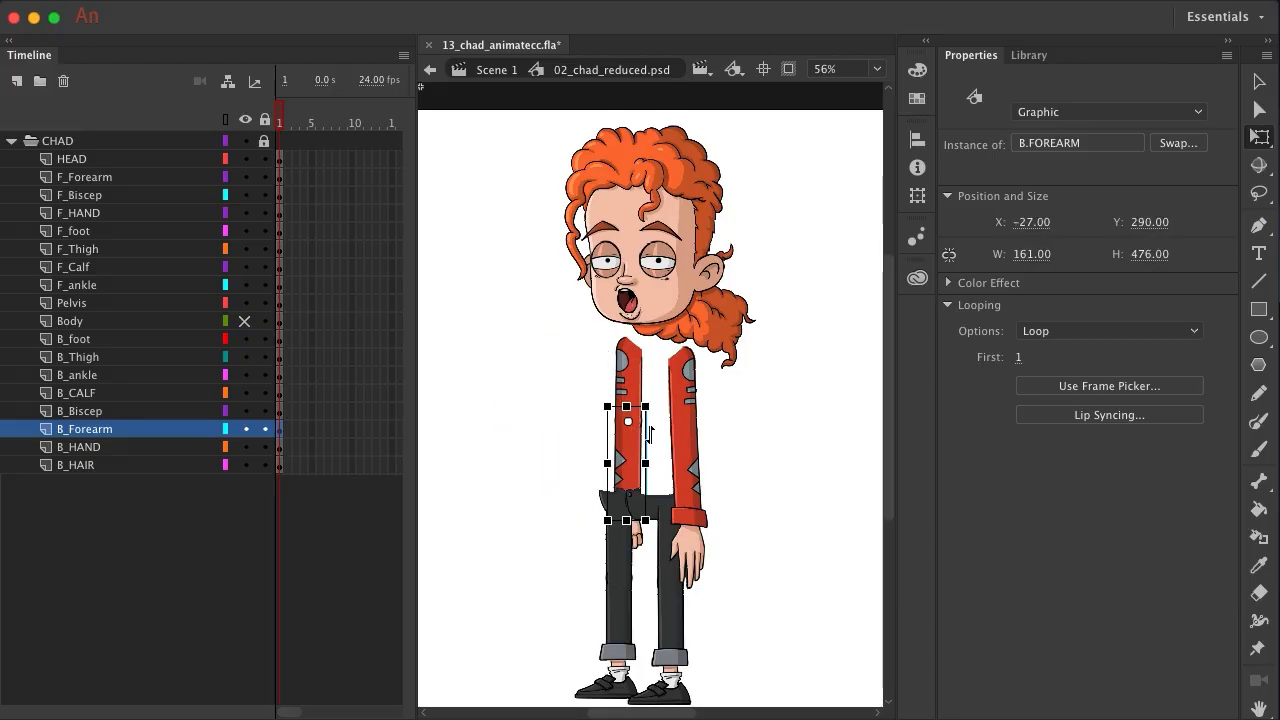
Raise B_Forearm's transformation point slightly to the center of the elbow, check it with a test rotation, and show the Body layer again
{"action": "scroll", "coordinate": [650, 432], "scroll_direction": "up", "scroll_amount": 10}
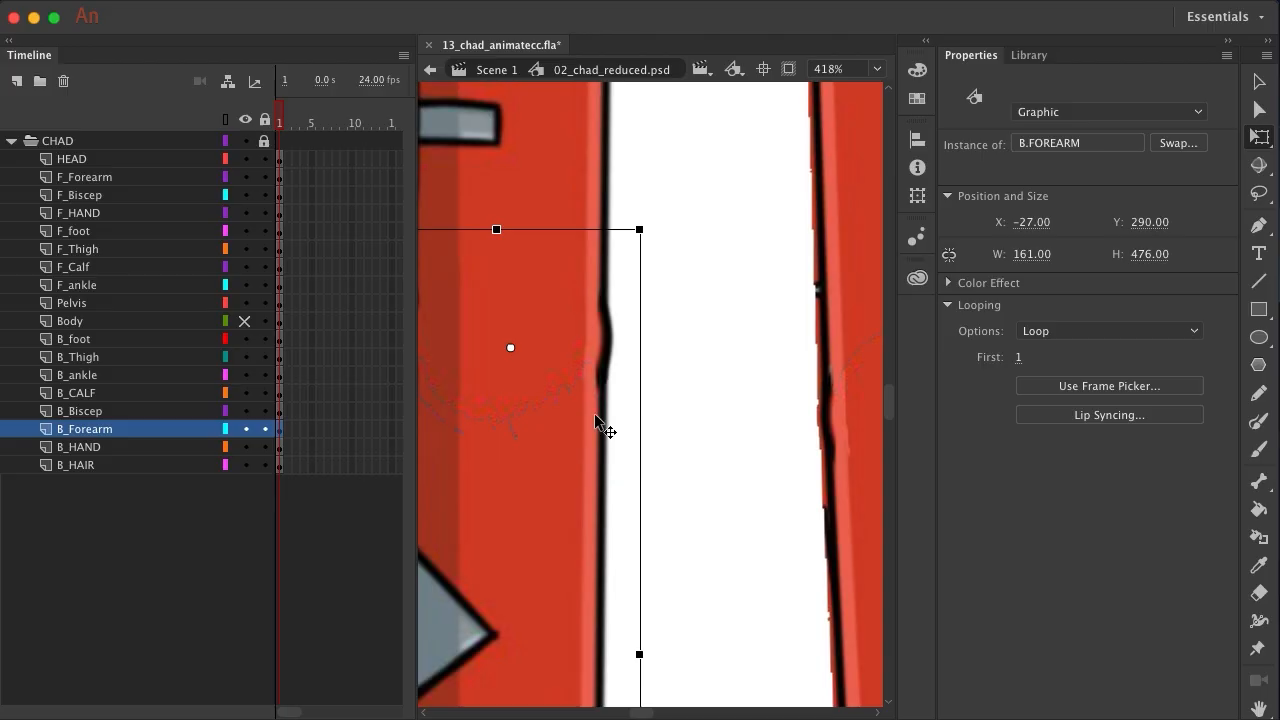
{"action": "scroll", "coordinate": [595, 416], "scroll_direction": "left", "scroll_amount": 2}
{"action": "left_click_drag", "start_coordinate": [556, 347], "coordinate": [555, 340]}
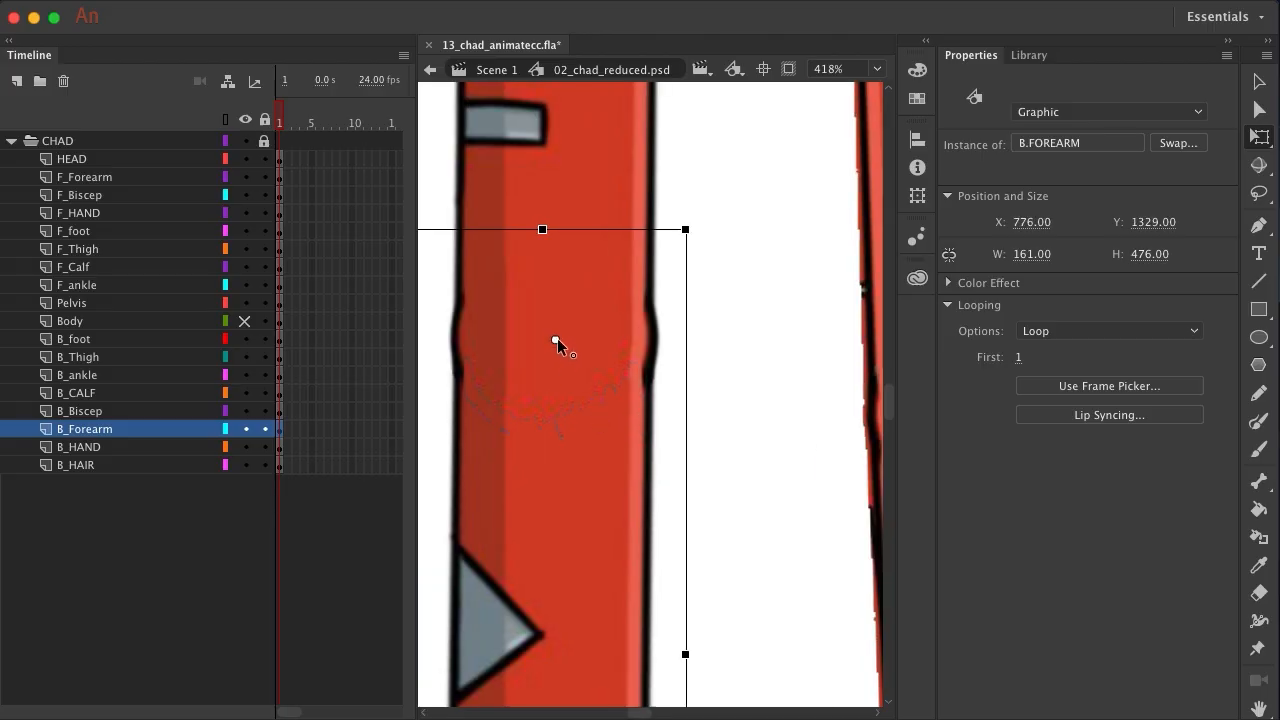
{"action": "scroll", "coordinate": [674, 429], "scroll_direction": "up", "scroll_amount": 2}
{"action": "scroll", "coordinate": [670, 420], "scroll_direction": "down", "scroll_amount": 10}
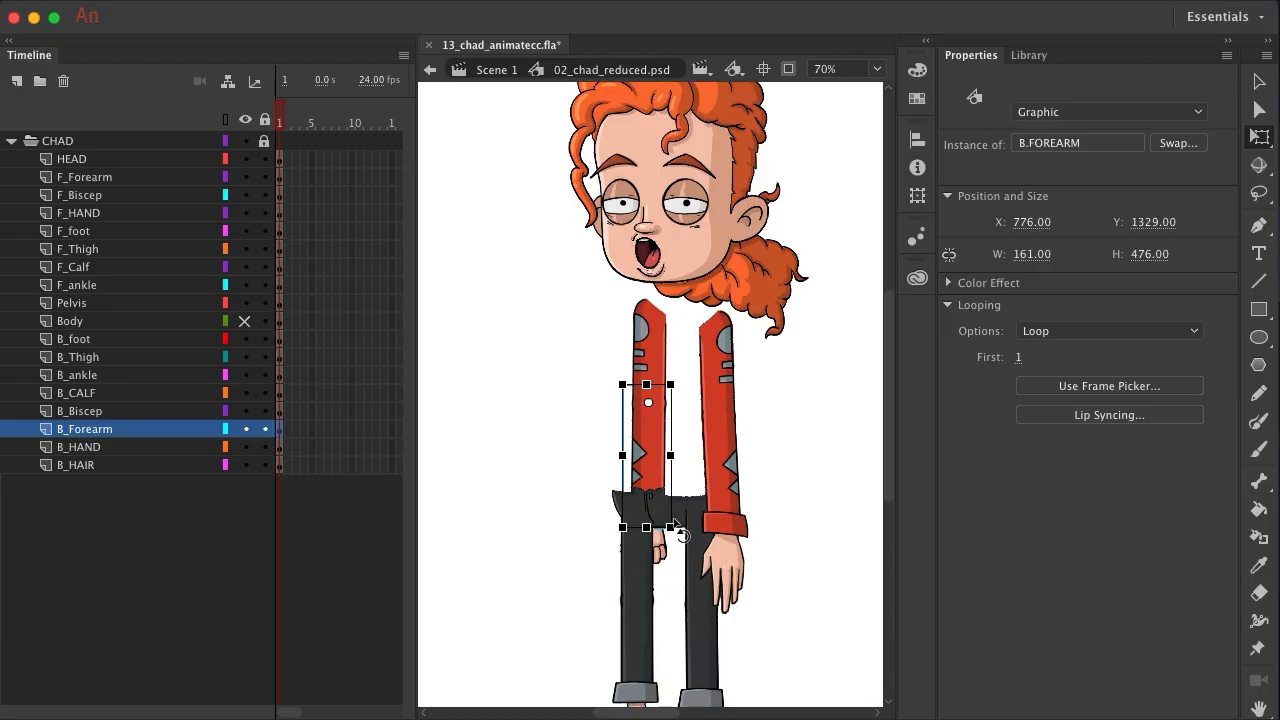
{"action": "left_click_drag", "start_coordinate": [672, 545], "coordinate": [625, 567]}
{"action": "left_click", "coordinate": [244, 322]}
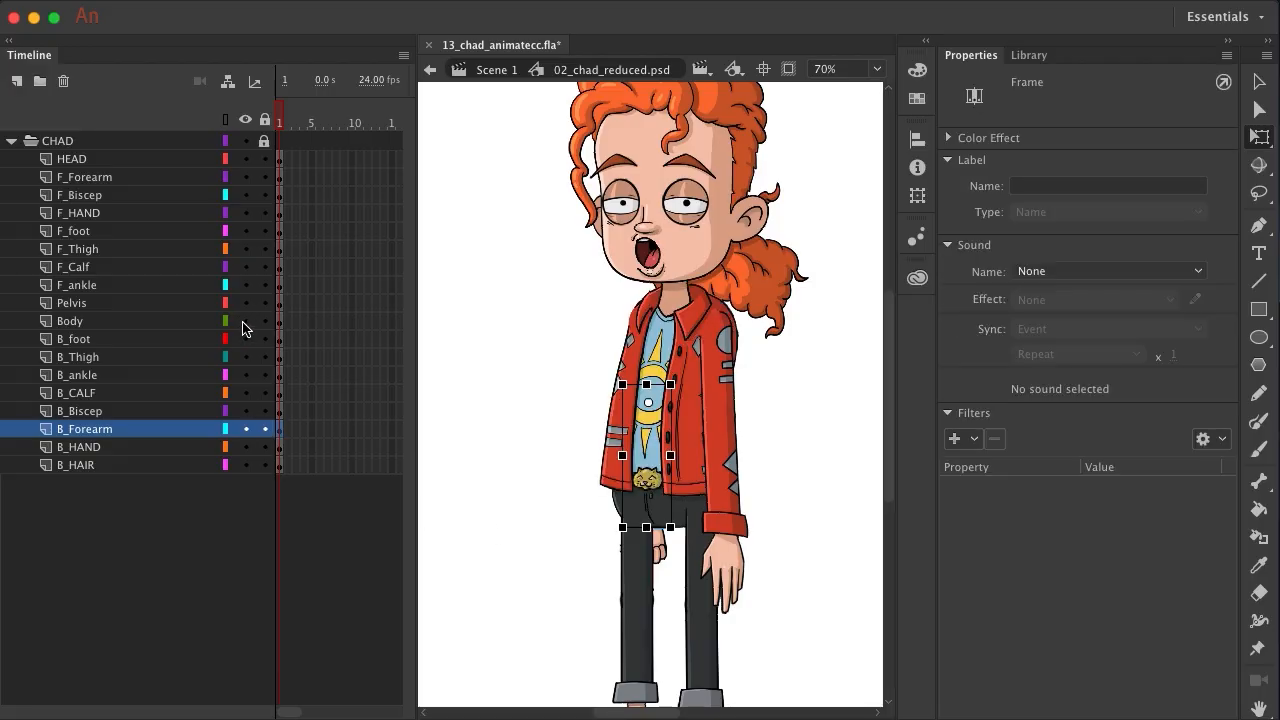
Rotate Body so the torso leans forward at the waist, and move the Body layer directly above Pelvis
{"action": "left_click", "coordinate": [127, 325]}
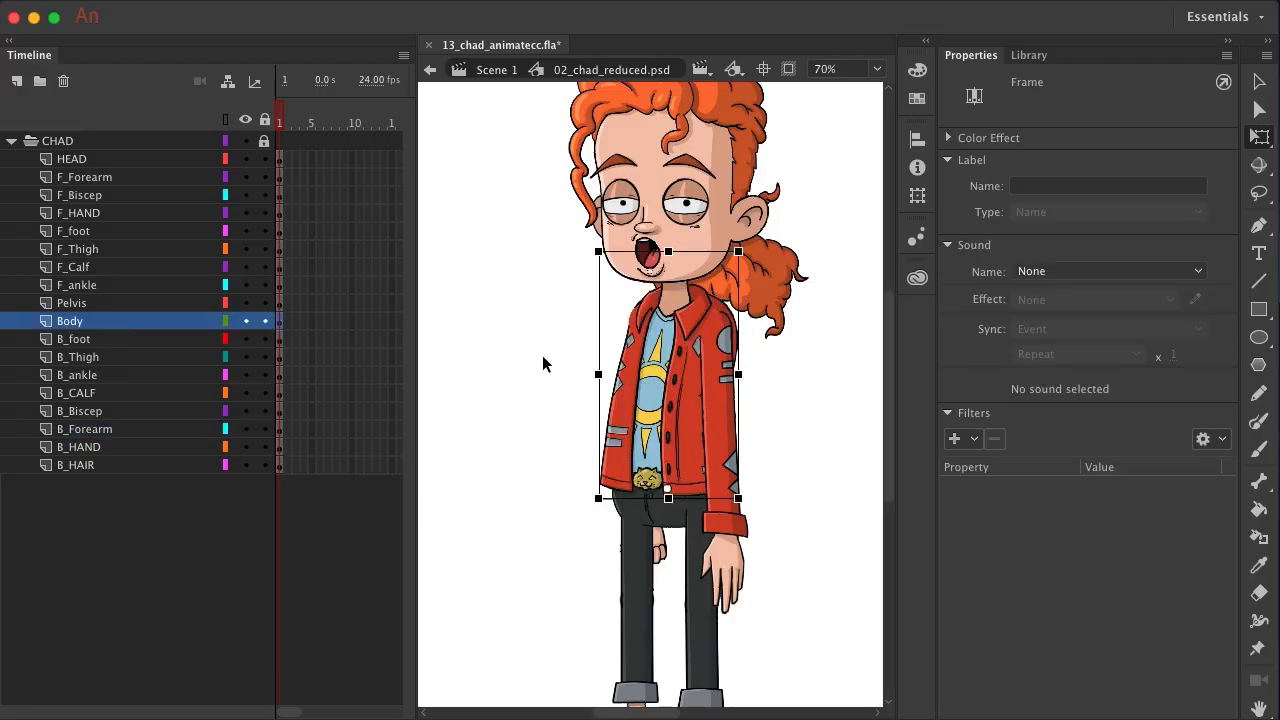
{"action": "left_click", "coordinate": [760, 270]}
{"action": "left_click", "coordinate": [757, 296]}
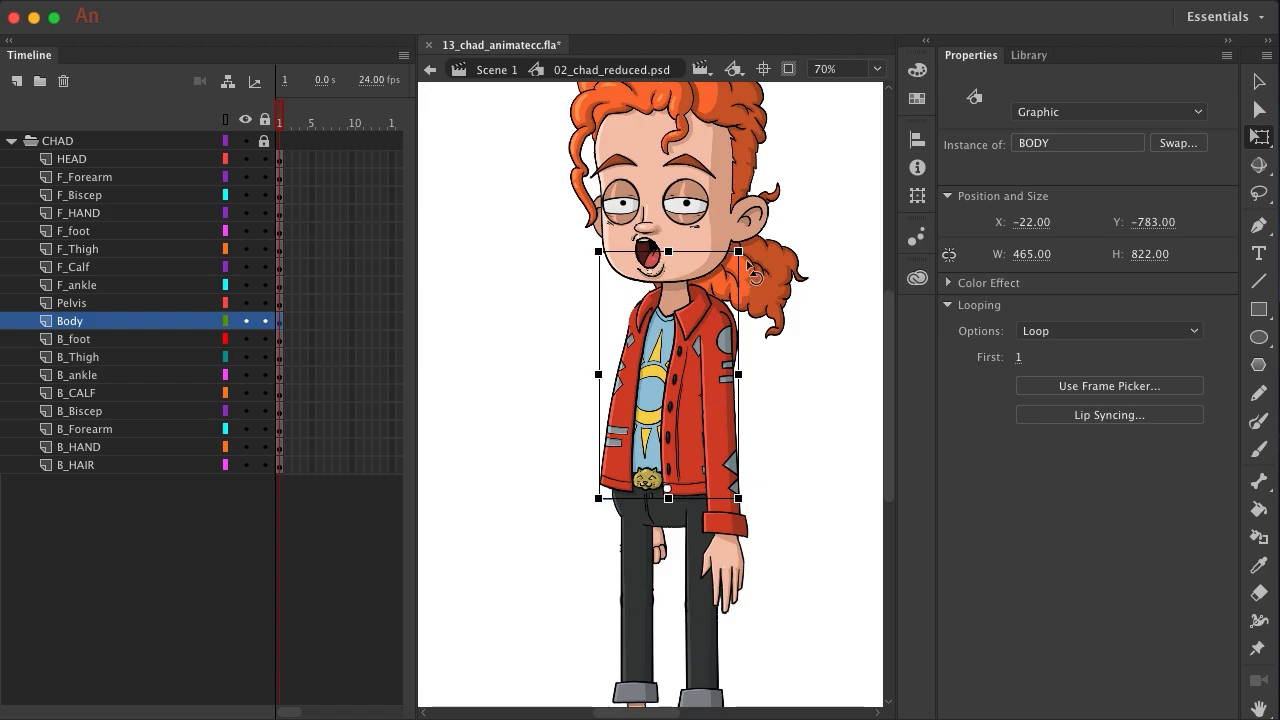
{"action": "left_click_drag", "start_coordinate": [746, 265], "coordinate": [691, 333]}
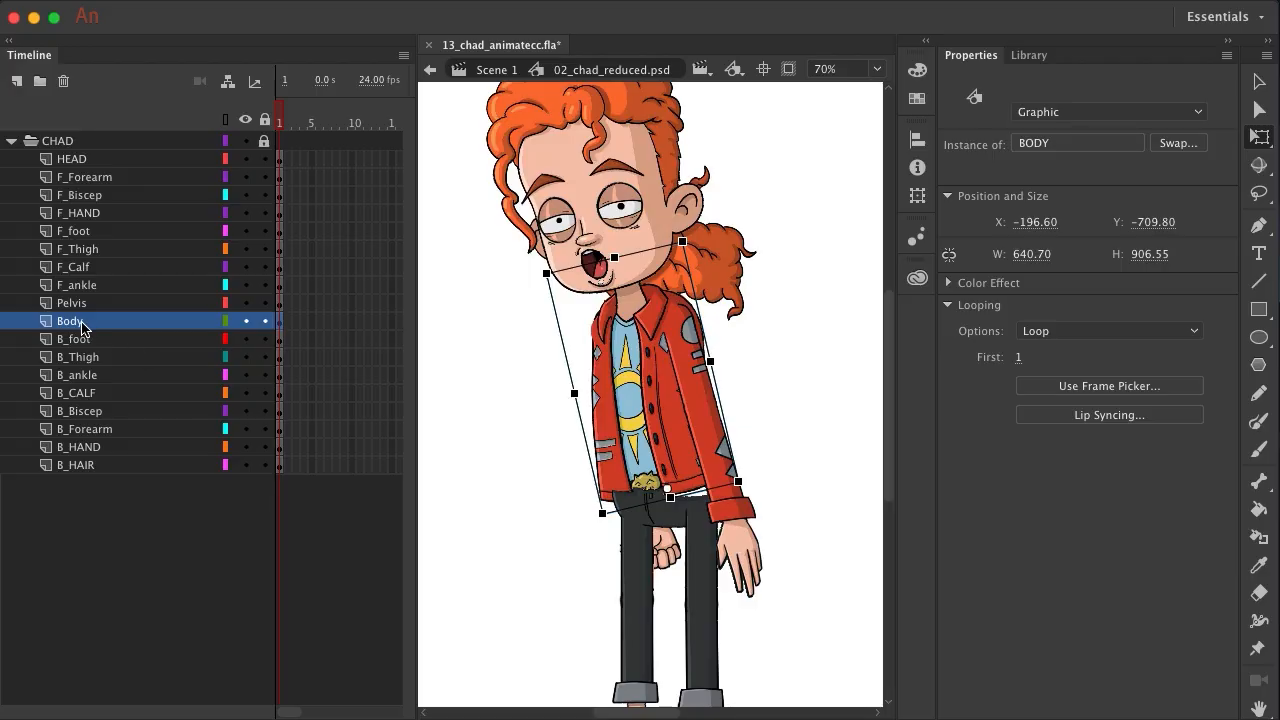
{"action": "left_click_drag", "start_coordinate": [83, 327], "coordinate": [85, 306]}
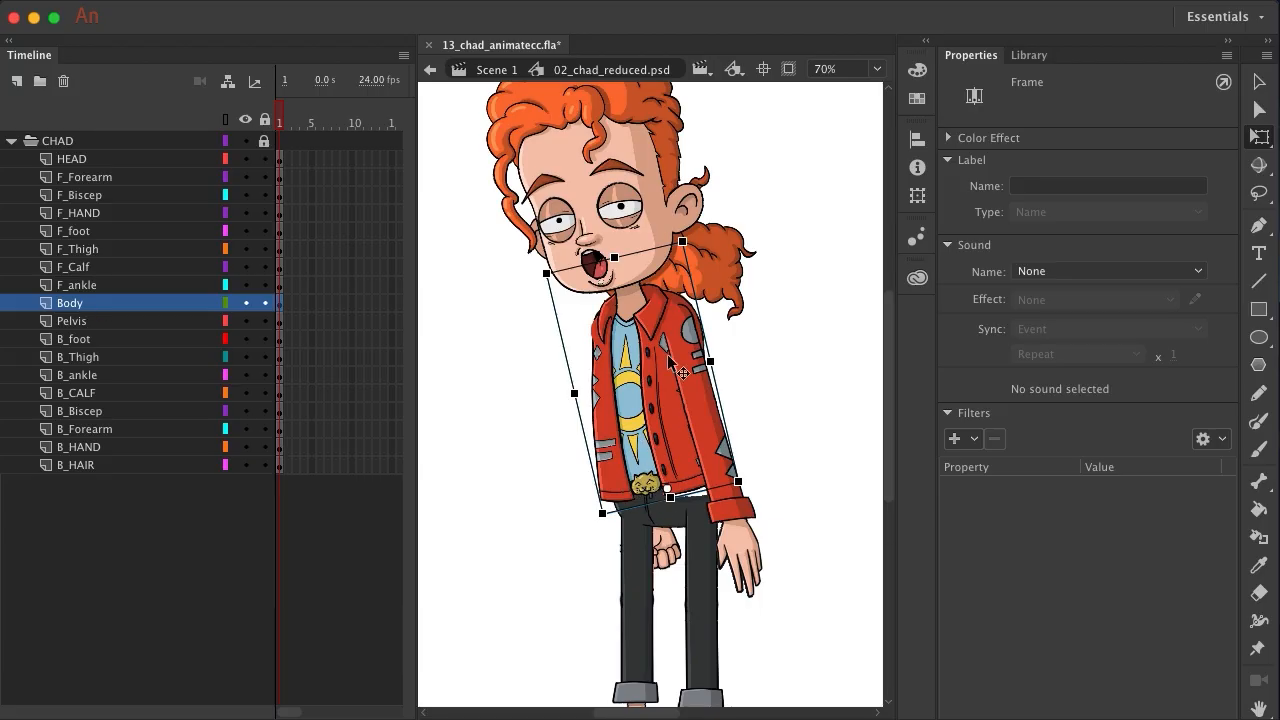
Rotate Body so the torso leans backward, and move the Body layer above F_foot so the jacket covers the front leg
{"action": "left_click_drag", "start_coordinate": [697, 250], "coordinate": [872, 288]}
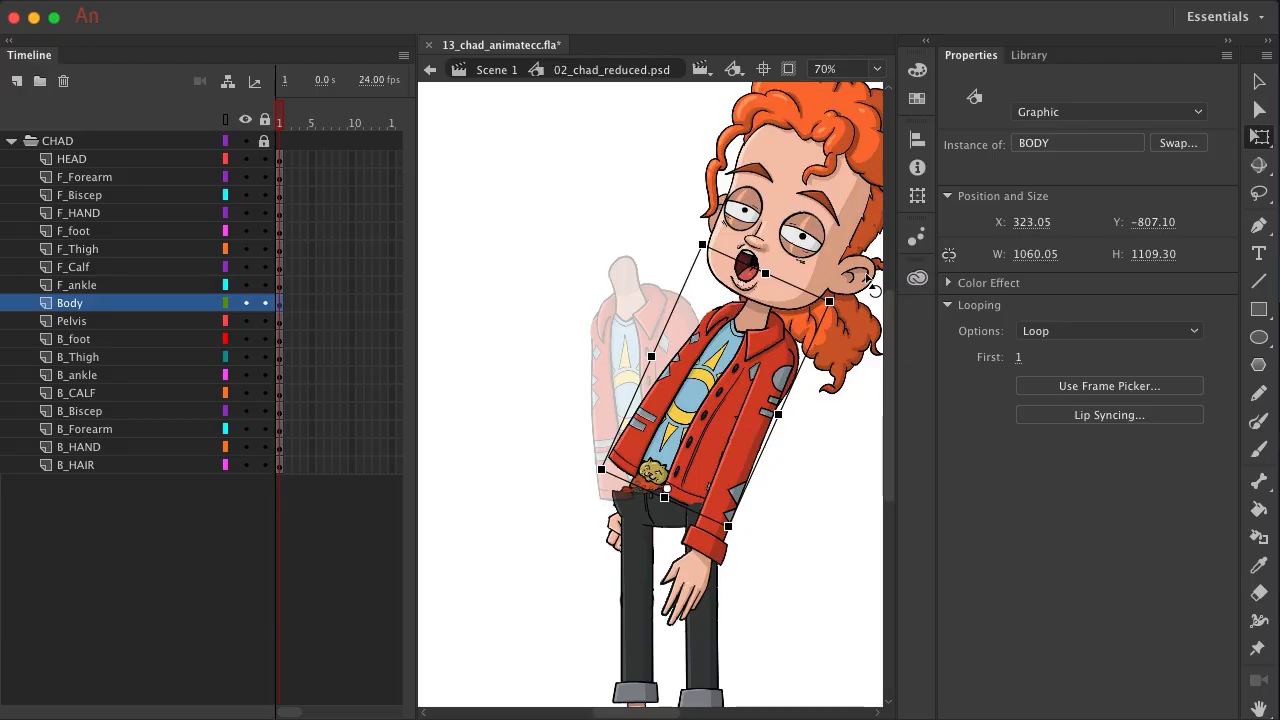
{"action": "left_click_drag", "start_coordinate": [875, 290], "coordinate": [875, 290]}
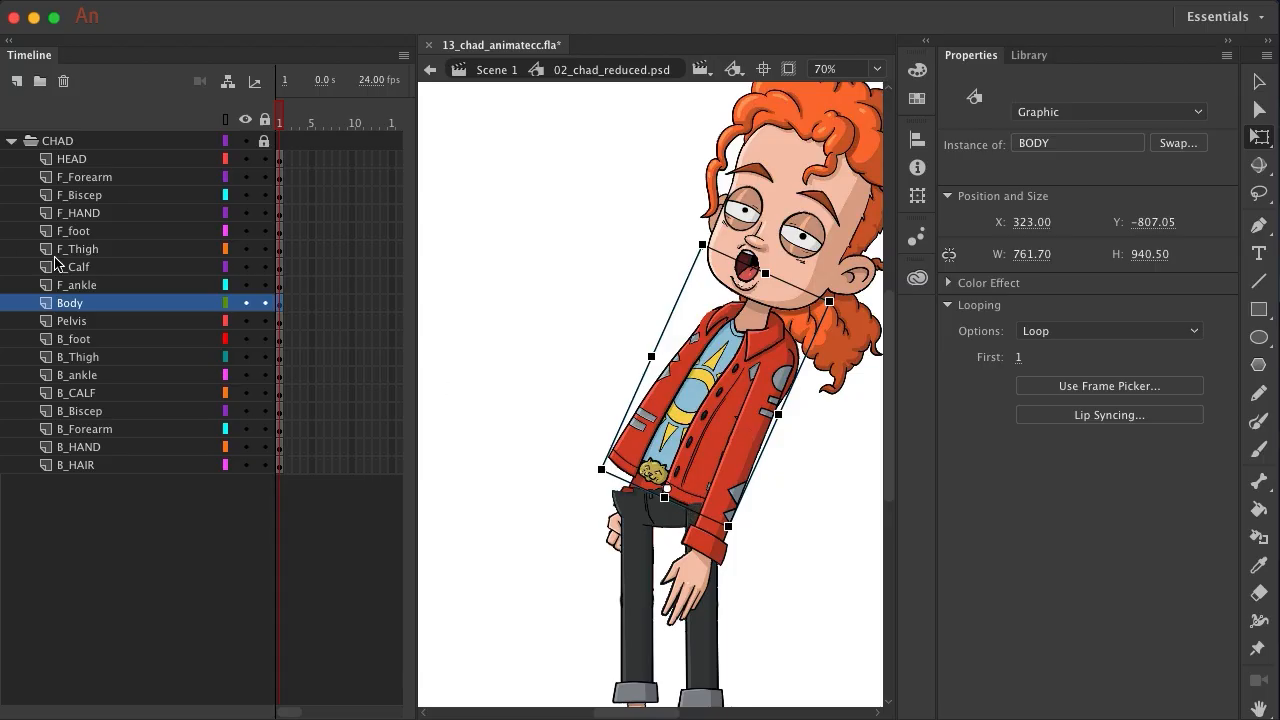
{"action": "left_click_drag", "start_coordinate": [78, 307], "coordinate": [86, 235]}
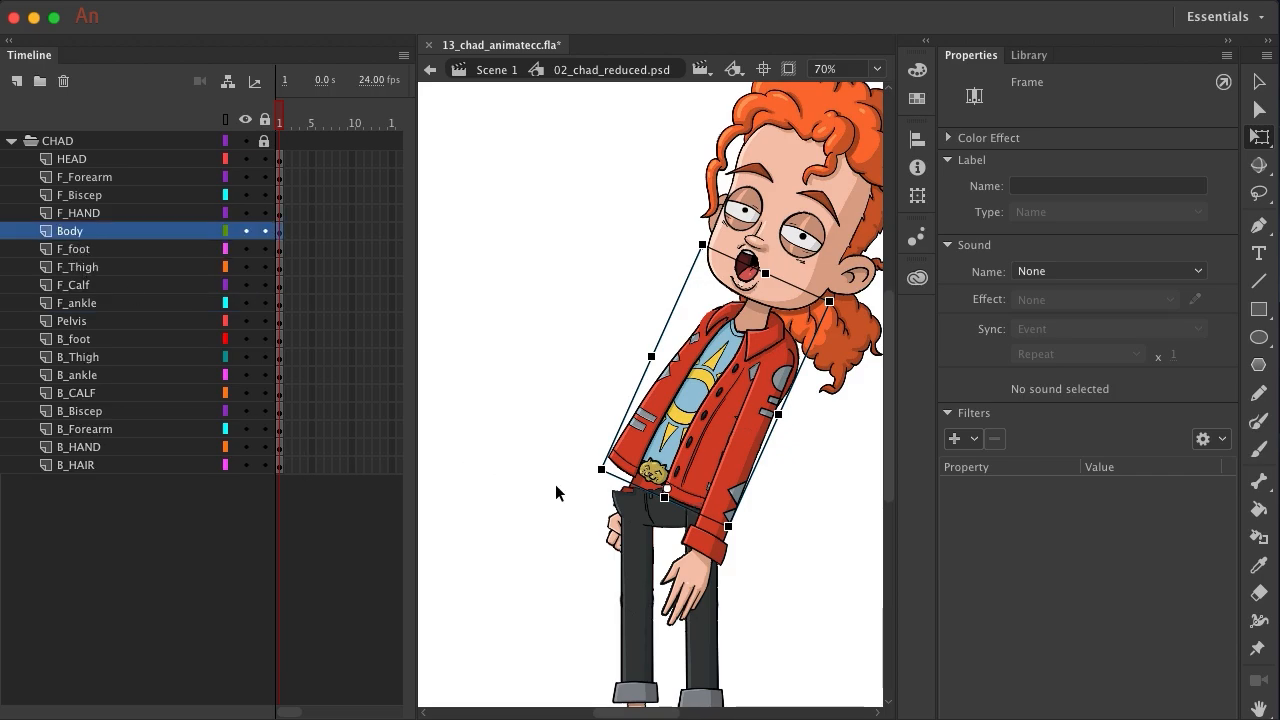
{"action": "mouse_move", "coordinate": [586, 490]}
{"action": "left_mouse_down"}
{"action": "mouse_move", "coordinate": [577, 554]}
{"action": "mouse_move", "coordinate": [588, 490]}
{"action": "left_mouse_up"}
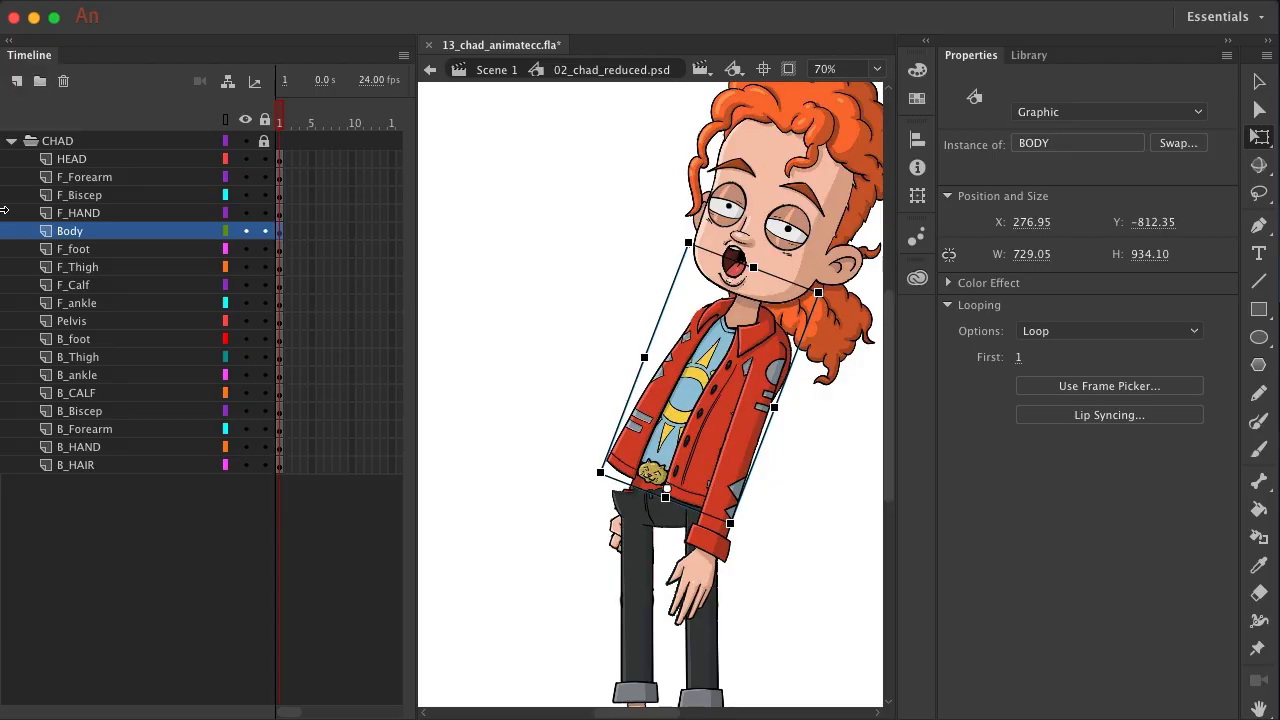
Add a new layer directly above Pelvis and name it Pelvis_Patch
{"action": "left_click", "coordinate": [88, 330]}
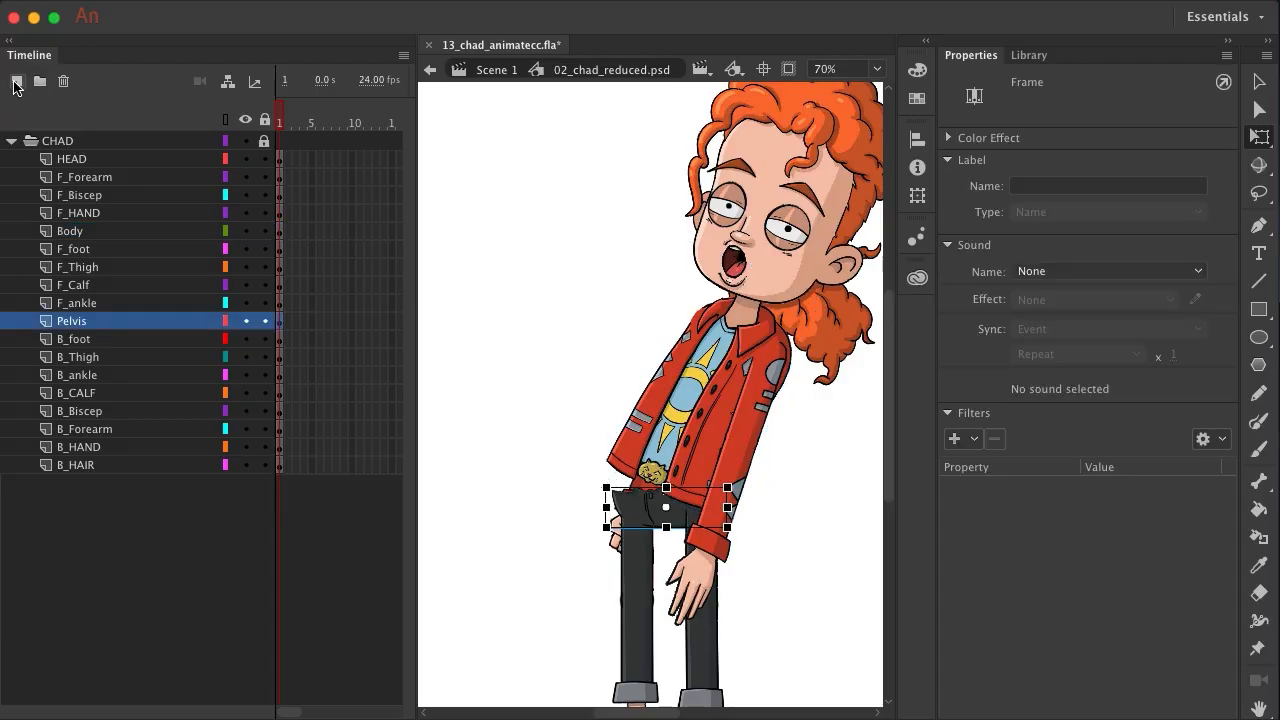
{"action": "left_click", "coordinate": [16, 82]}
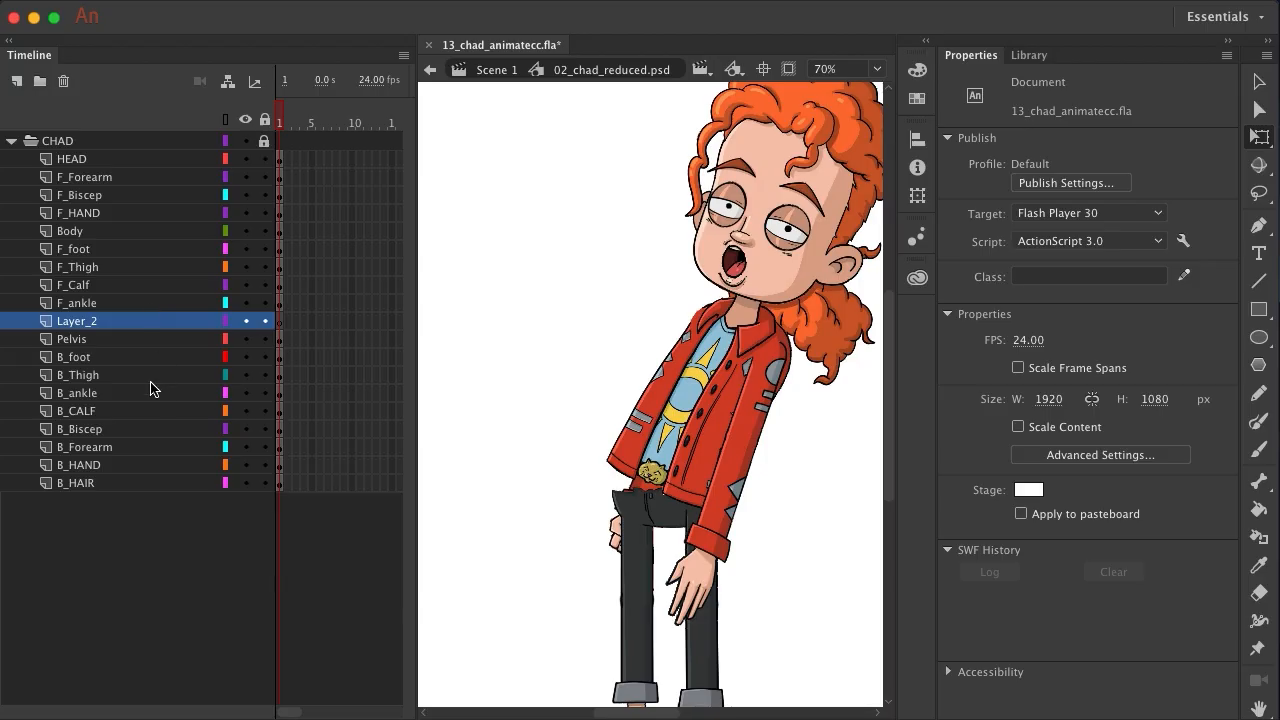
{"action": "left_click", "coordinate": [79, 324]}
{"action": "double_click", "coordinate": [79, 324]}
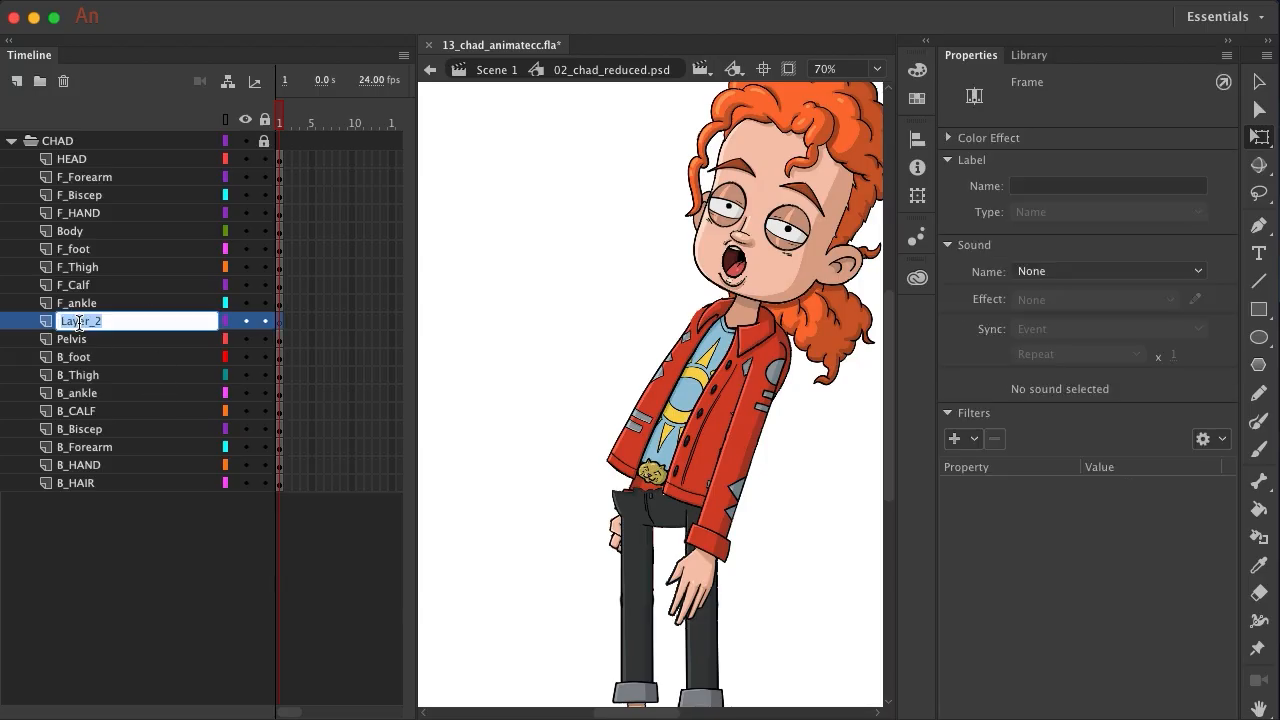
{"action": "type", "text": "Pelvis_Patch"}
{"action": "key", "text": "Return"}
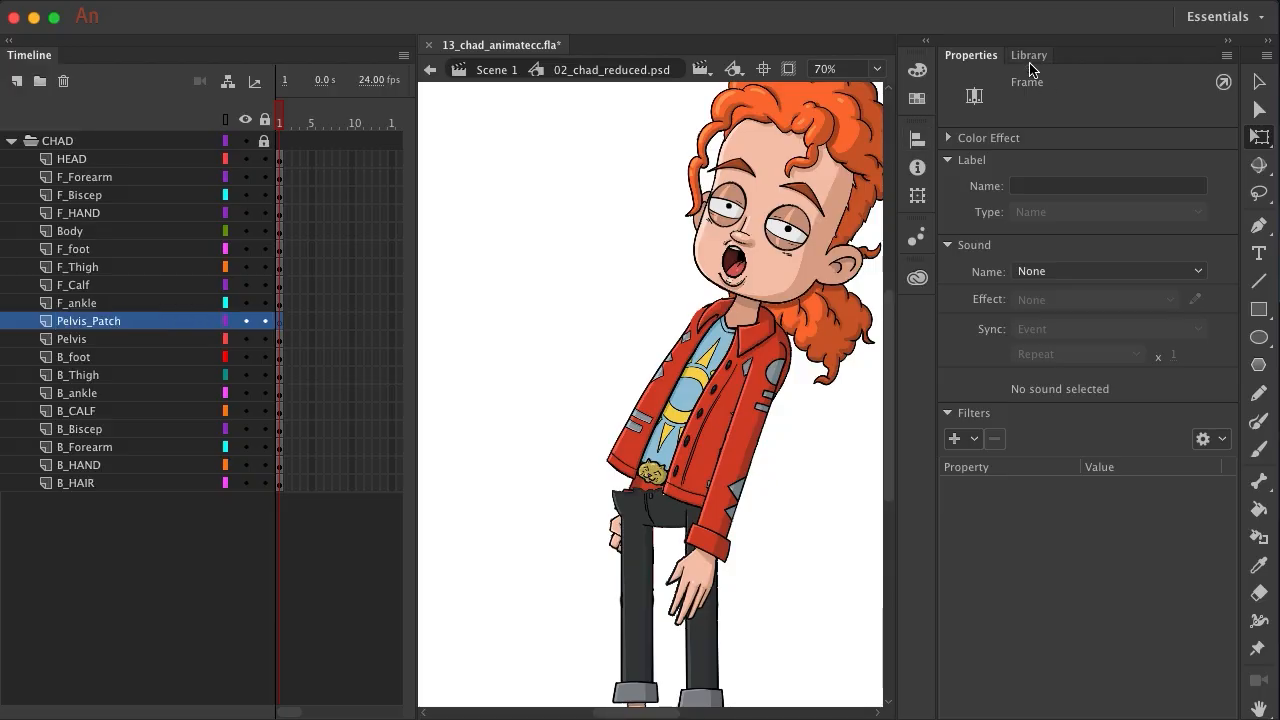
Draw an oval of about 406 by 203 px over the hips on Pelvis_Patch, with the trousers' sampled dark grey fill and a #000000 stroke
{"action": "left_click", "coordinate": [1258, 339]}
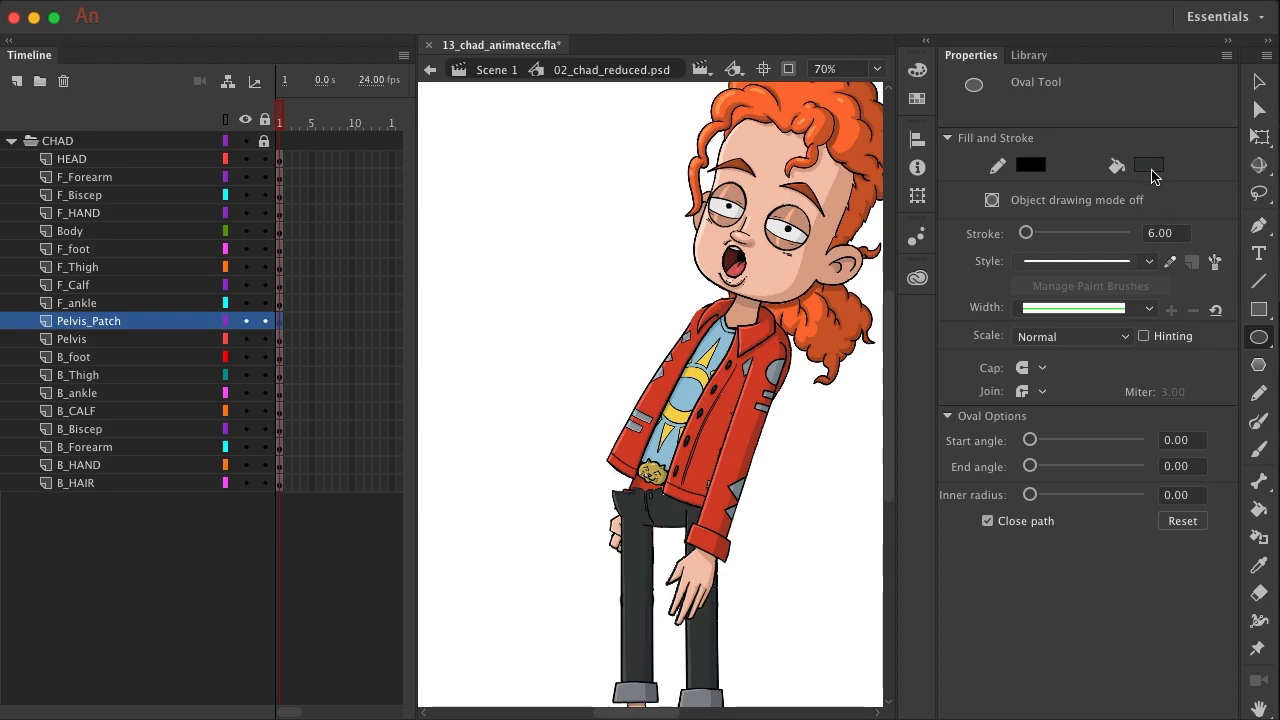
{"action": "left_click", "coordinate": [1150, 166]}
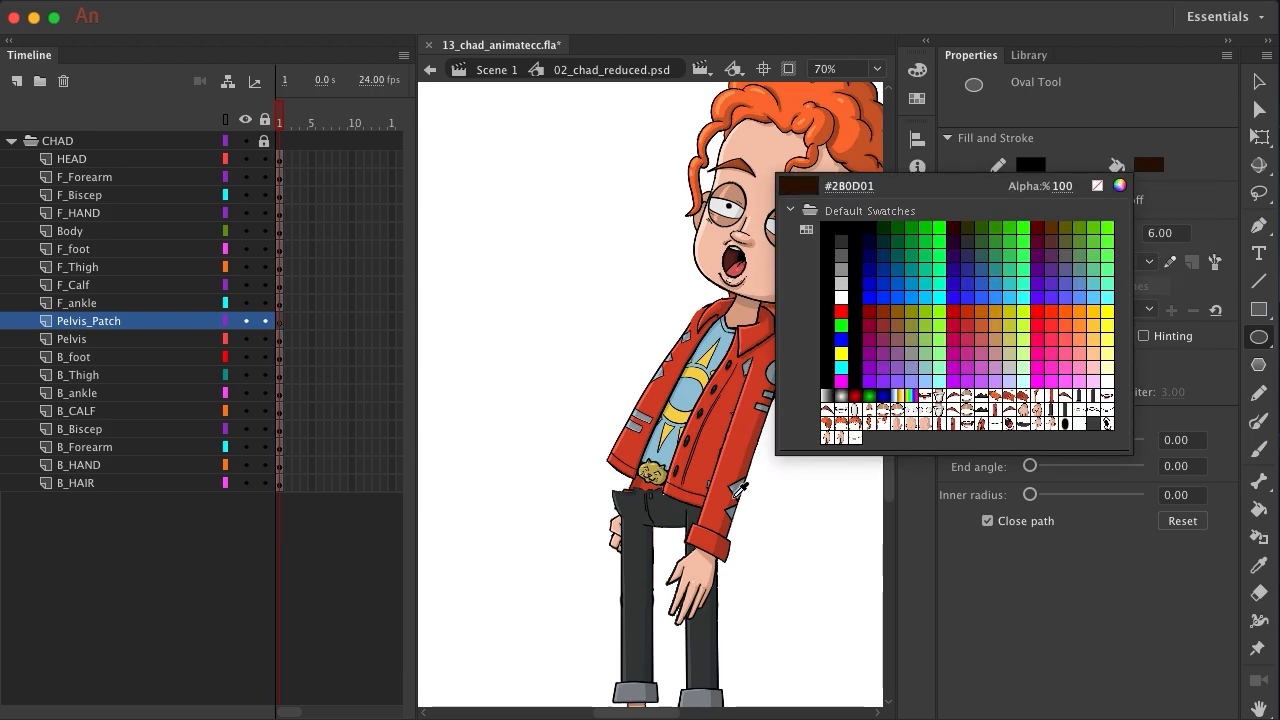
{"action": "left_click", "coordinate": [668, 513]}
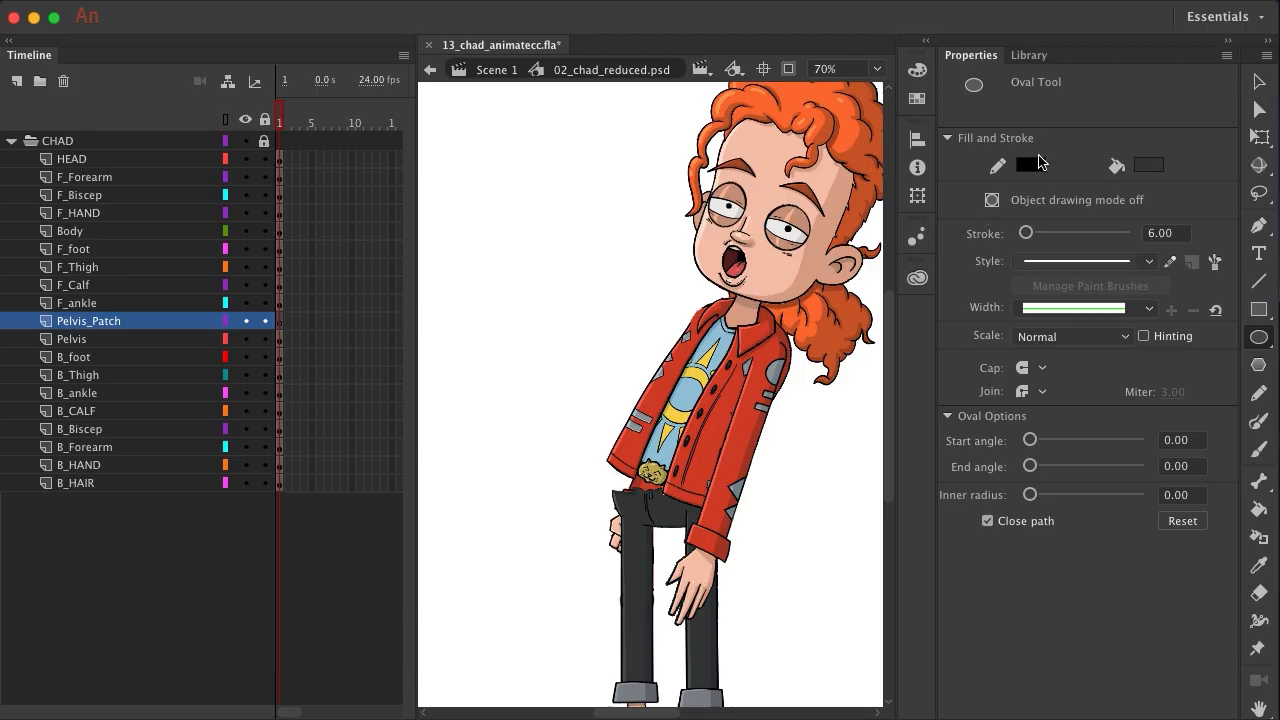
{"action": "left_click", "coordinate": [1033, 166]}
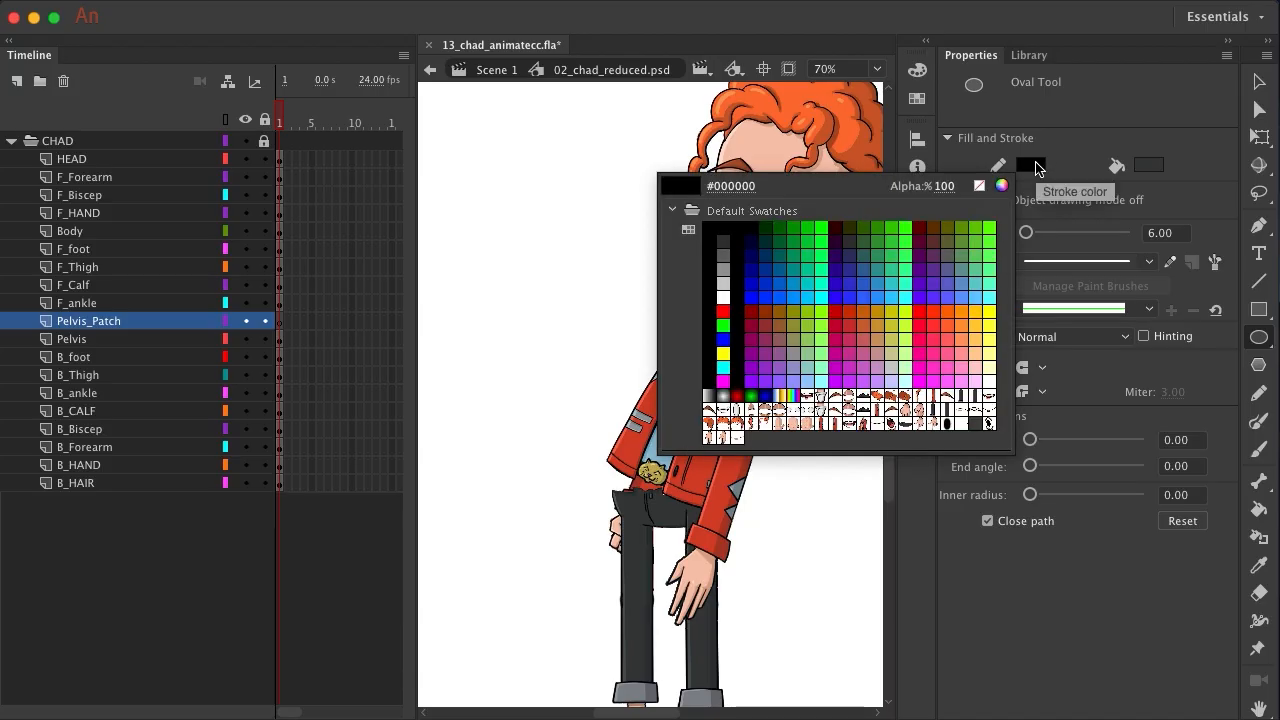
{"action": "left_click", "coordinate": [709, 229]}
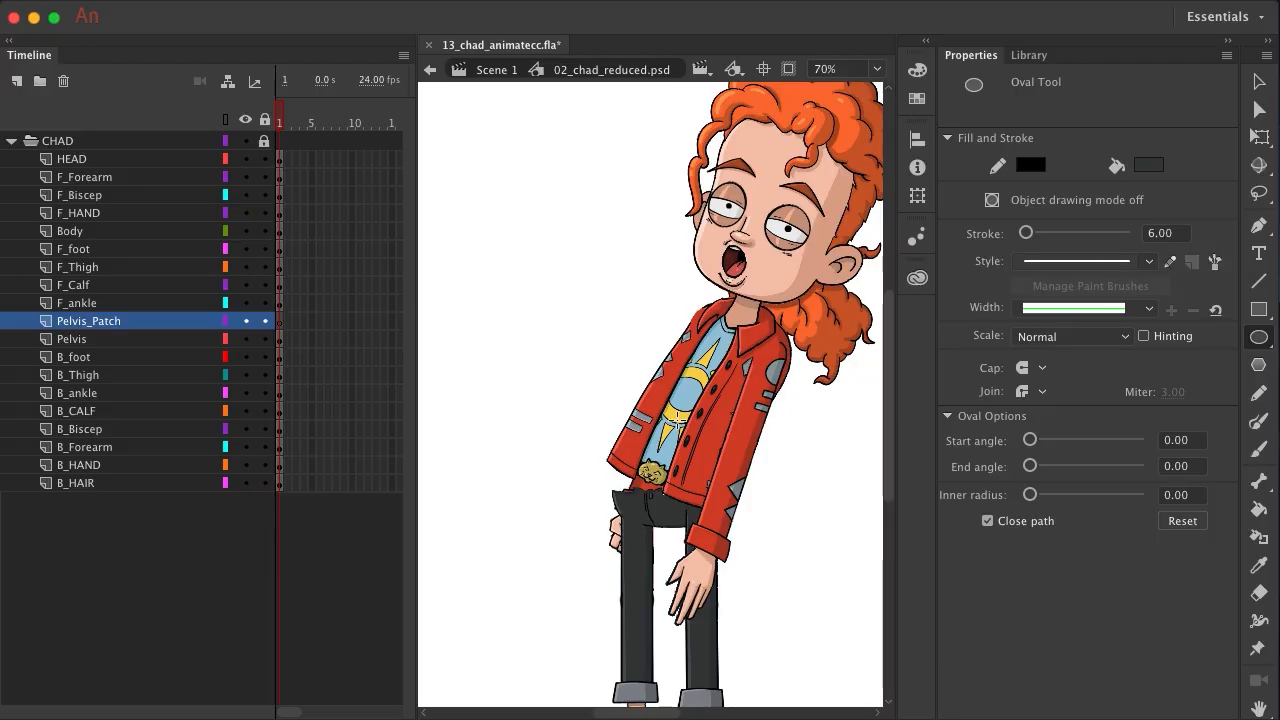
{"action": "scroll", "coordinate": [650, 427], "scroll_direction": "up", "scroll_amount": 5}
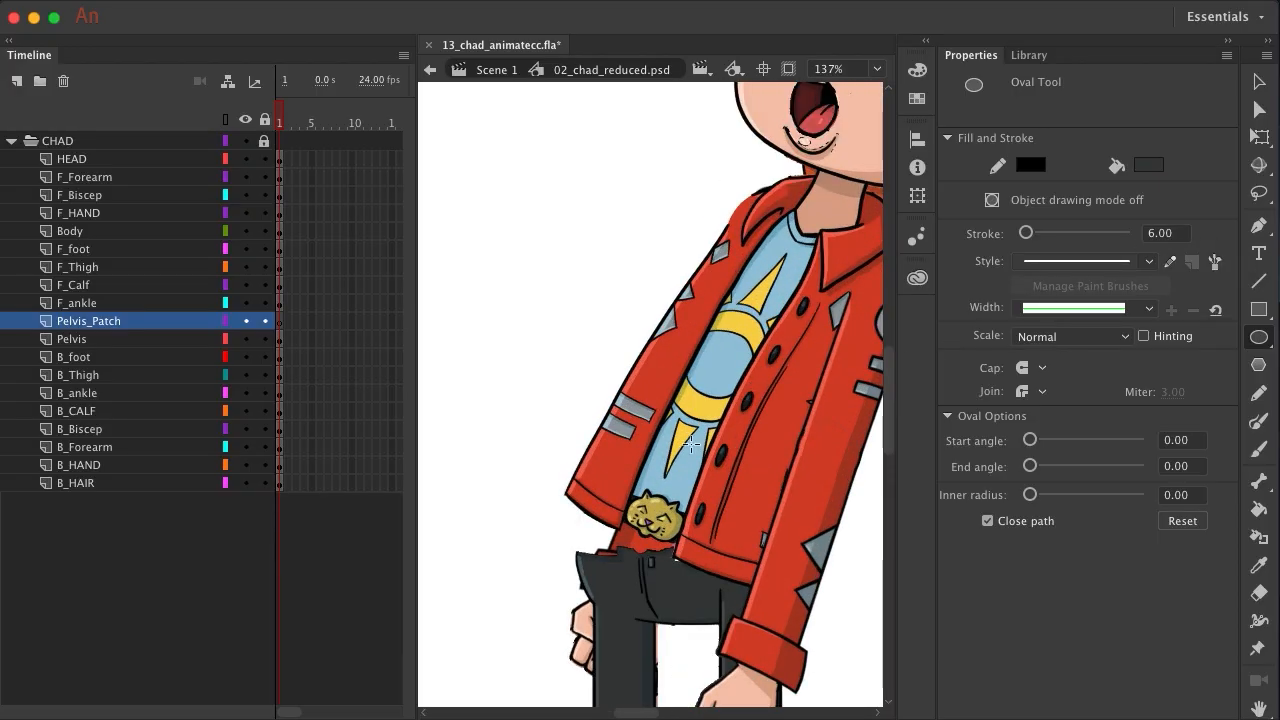
{"action": "scroll", "coordinate": [730, 380], "scroll_direction": "down", "scroll_amount": 3}
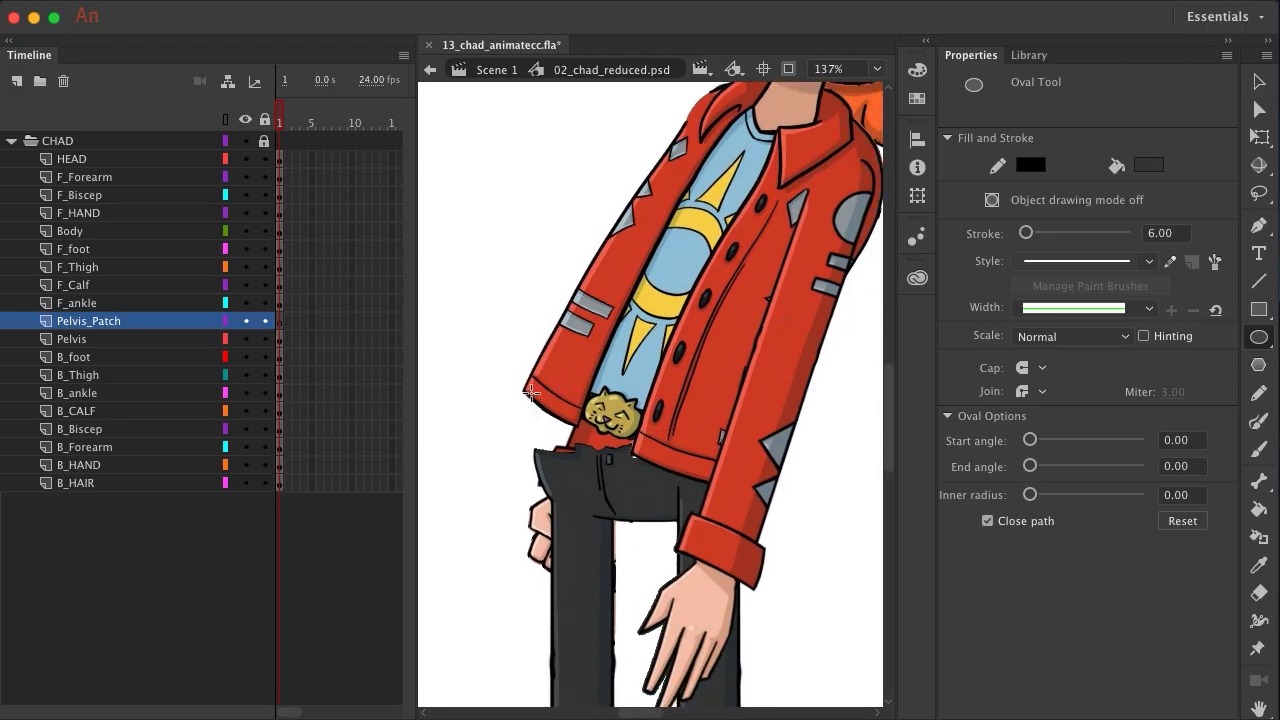
{"action": "left_click_drag", "start_coordinate": [538, 400], "coordinate": [770, 512]}
Move the oval's transformation point to its bottom edge and stretch the oval upward under the jacket to a height of about 268 px
{"action": "left_click", "coordinate": [1259, 84]}
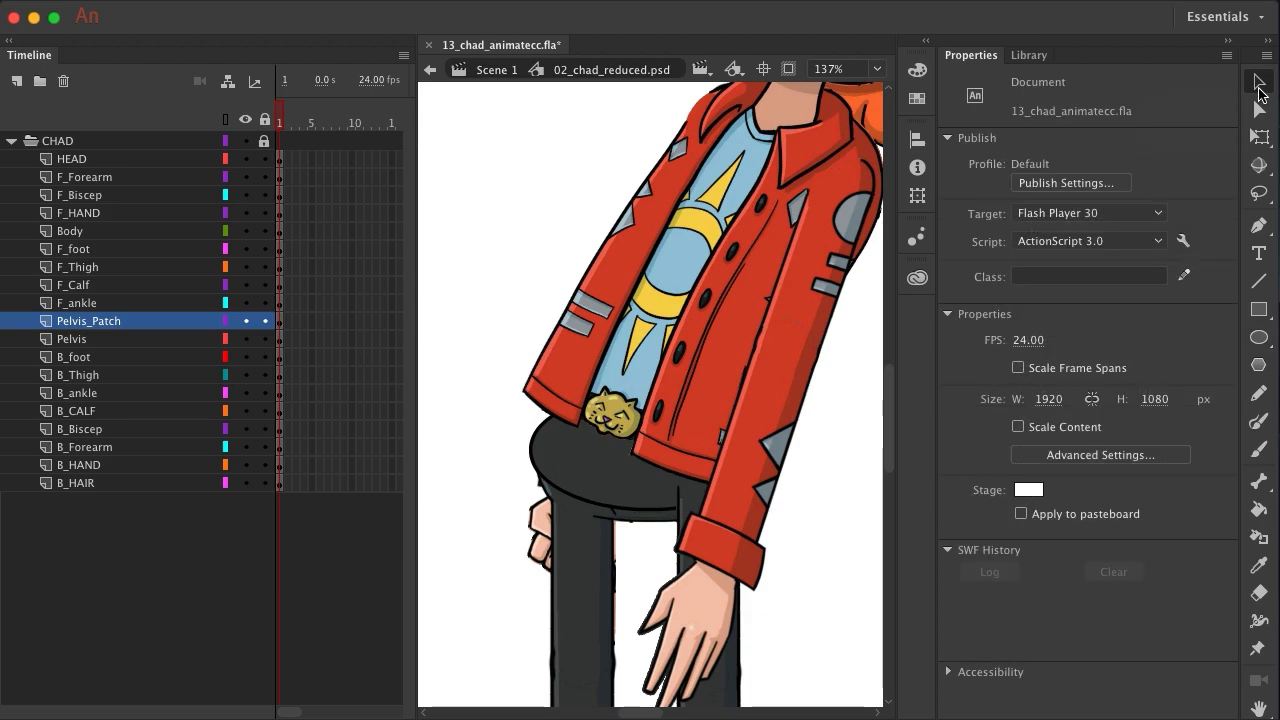
{"action": "left_click", "coordinate": [573, 452]}
{"action": "left_click", "coordinate": [573, 452]}
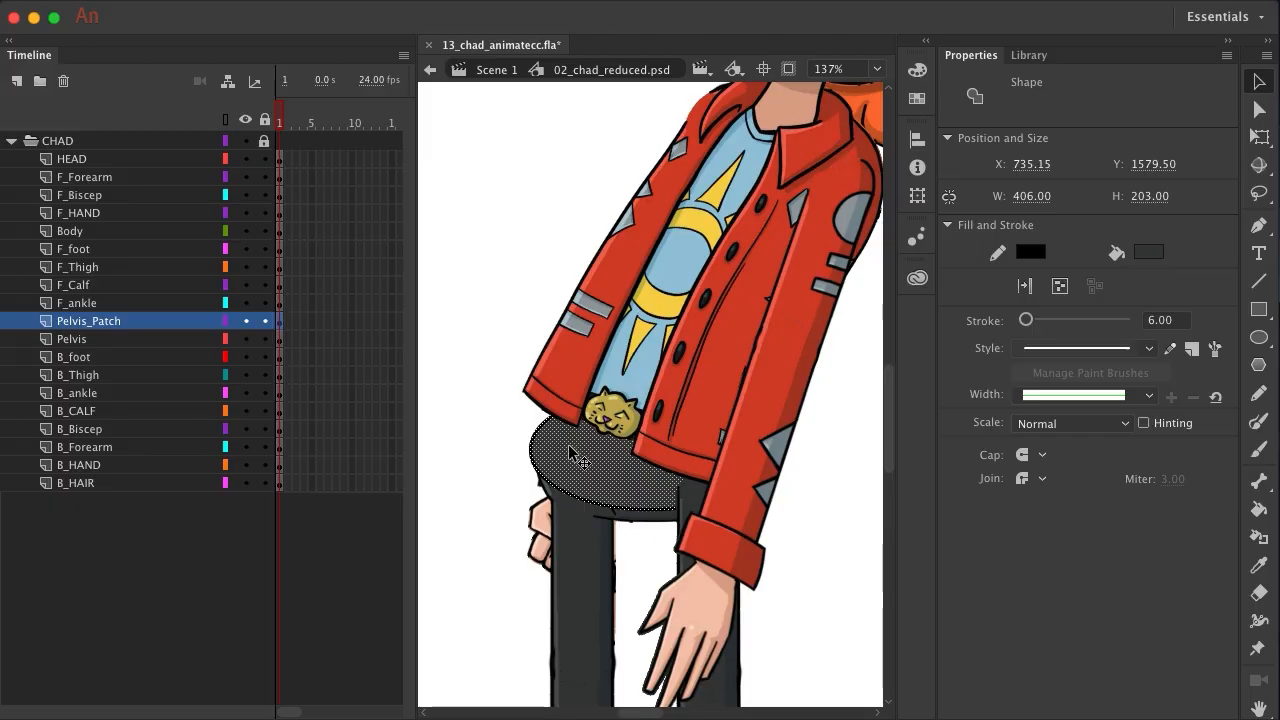
{"action": "key", "text": "q"}
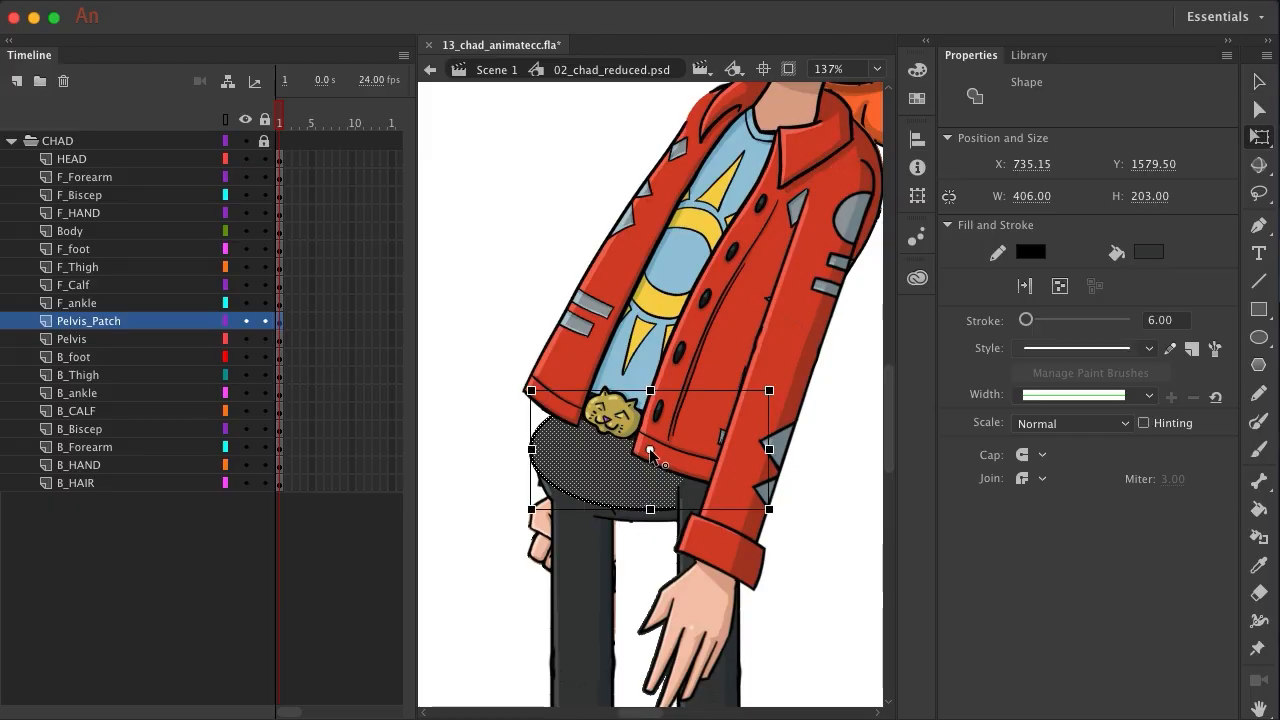
{"action": "left_click_drag", "start_coordinate": [650, 452], "coordinate": [652, 513]}
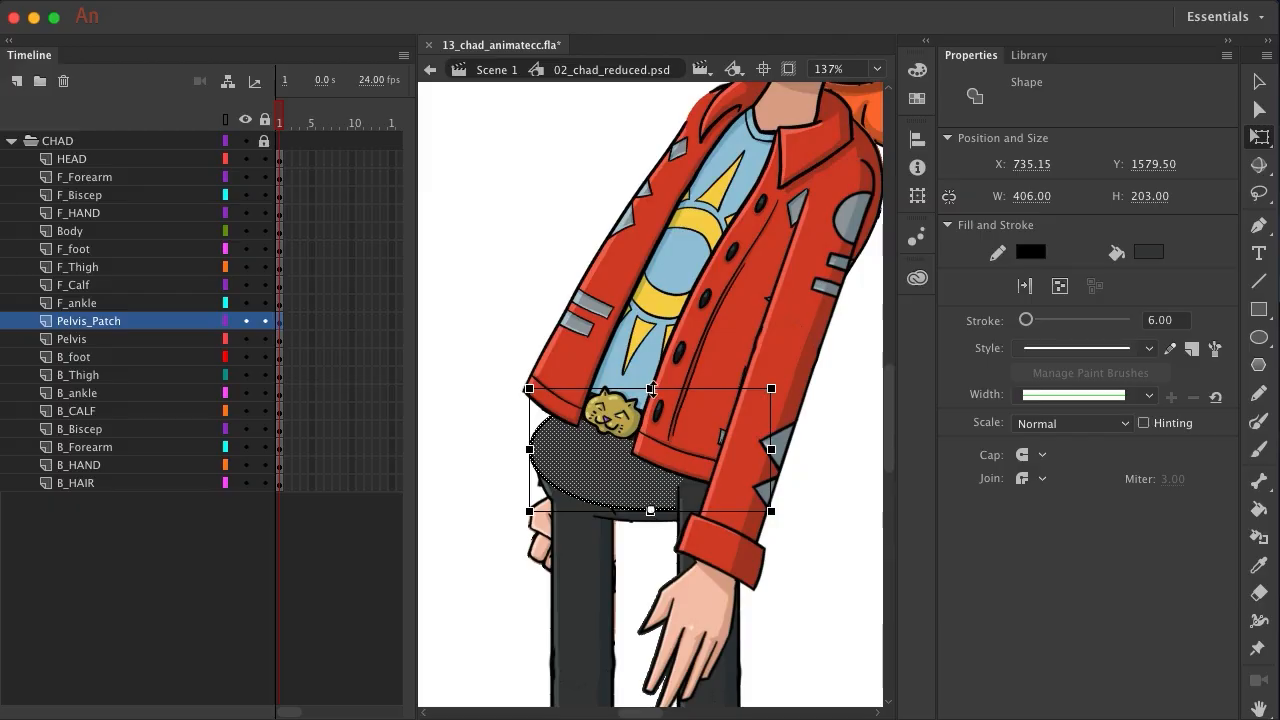
{"action": "left_click_drag", "start_coordinate": [651, 389], "coordinate": [653, 350]}
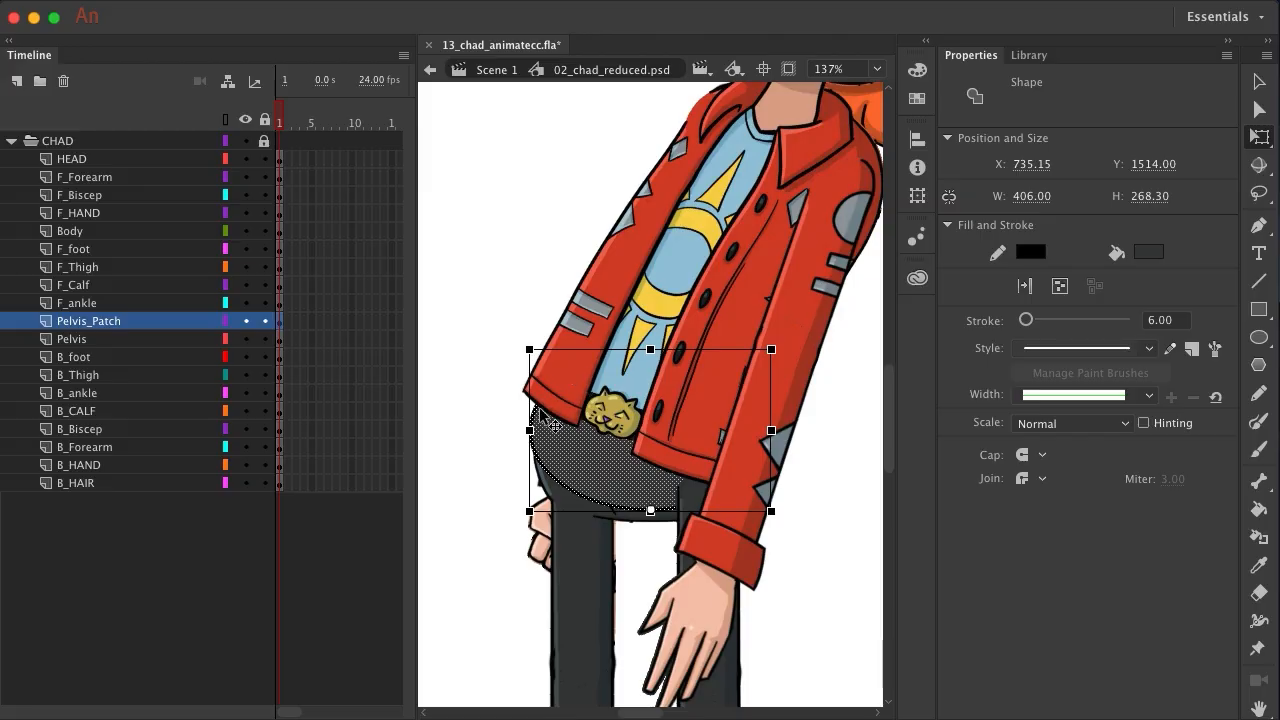
{"action": "left_click", "coordinate": [1259, 81]}
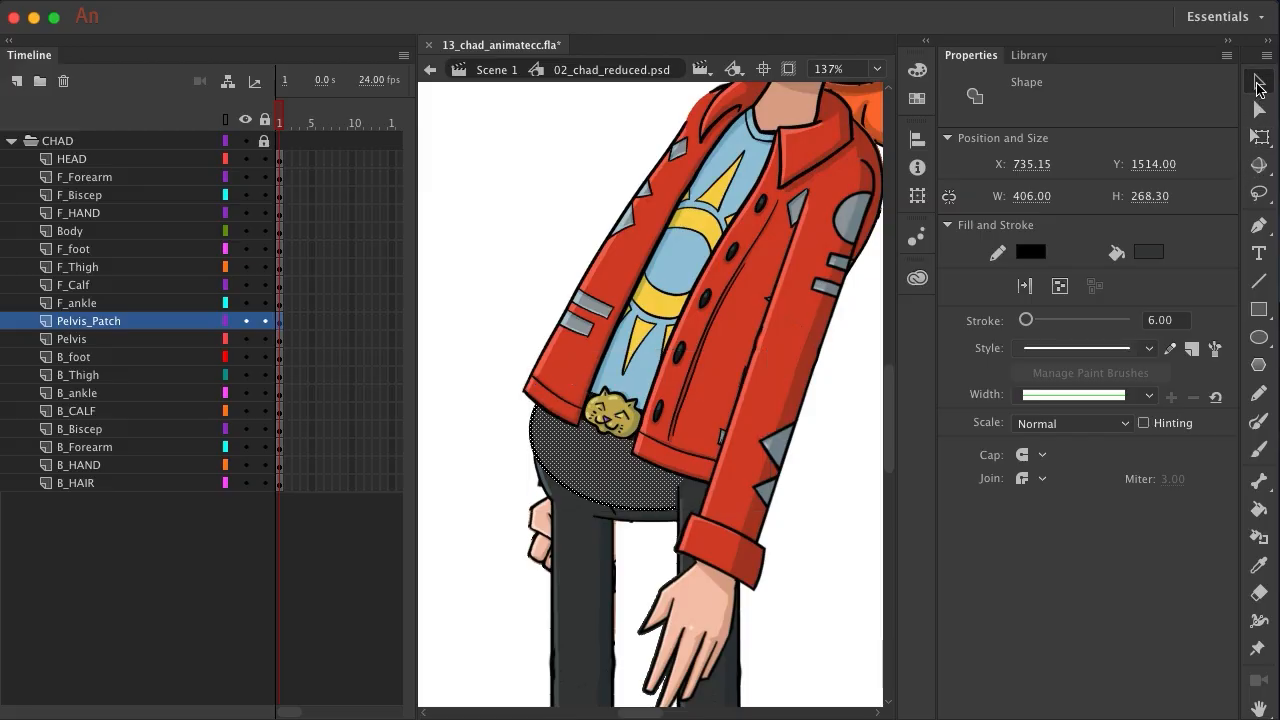
{"action": "left_click", "coordinate": [519, 228]}
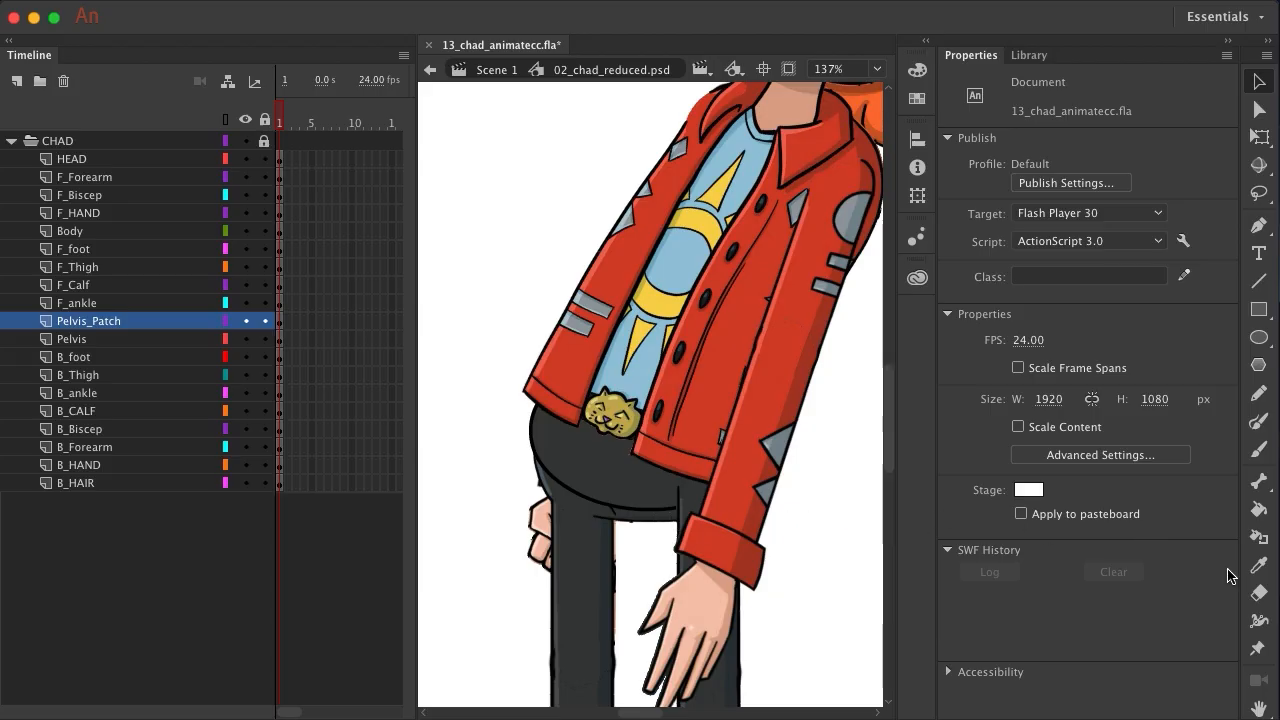
Lock every layer except Pelvis_Patch and erase the oval's lower outline across the trousers with the Eraser in Erase Lines mode
{"action": "left_click", "coordinate": [1260, 594]}
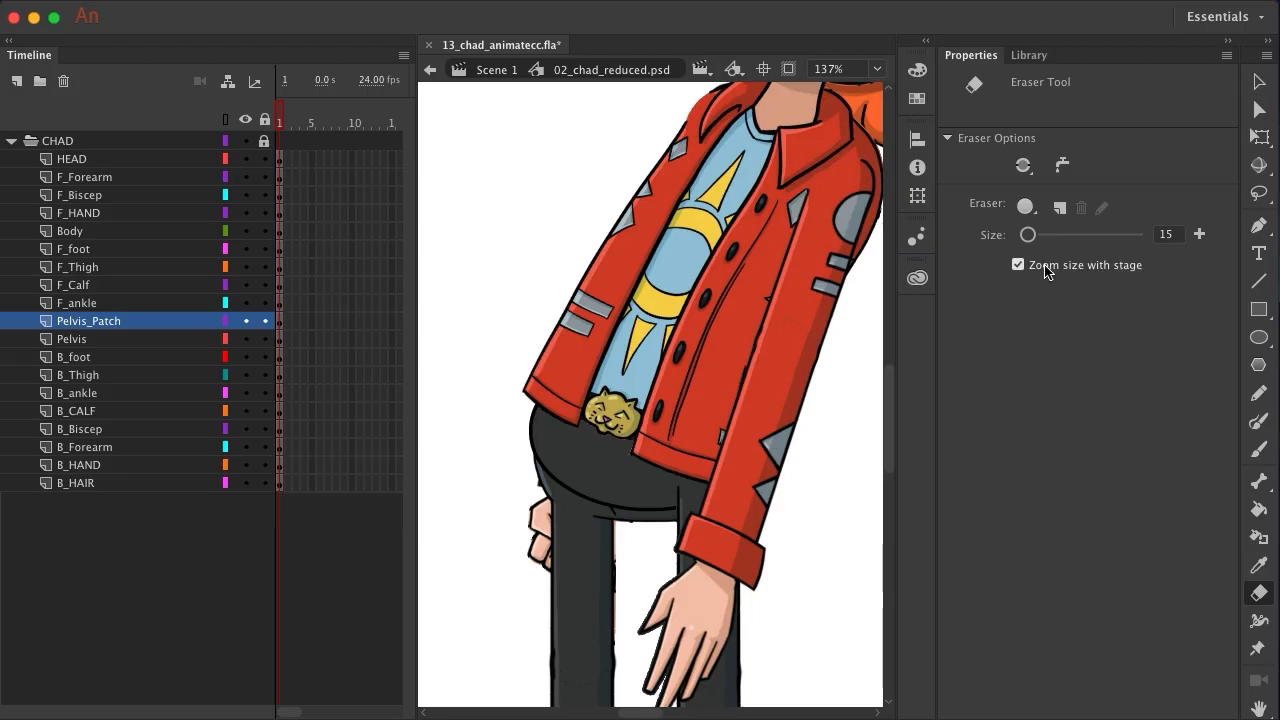
{"action": "left_click", "coordinate": [1024, 170]}
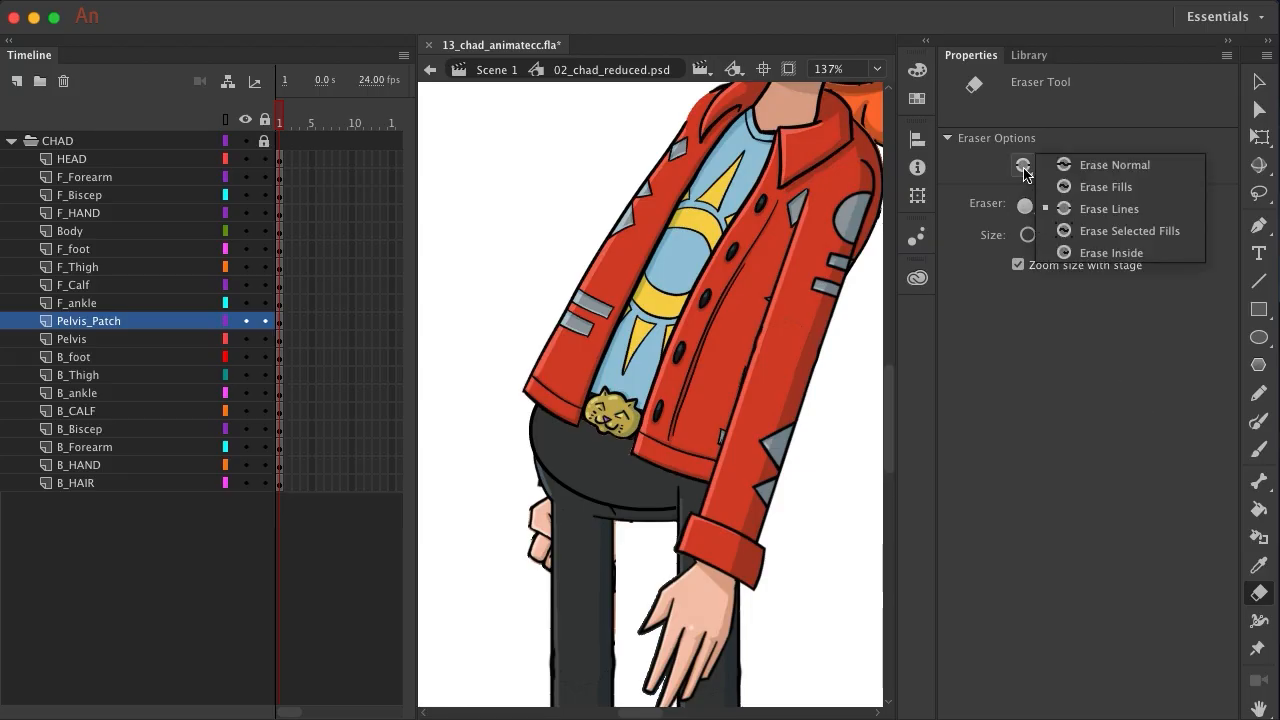
{"action": "left_click", "coordinate": [1122, 210]}
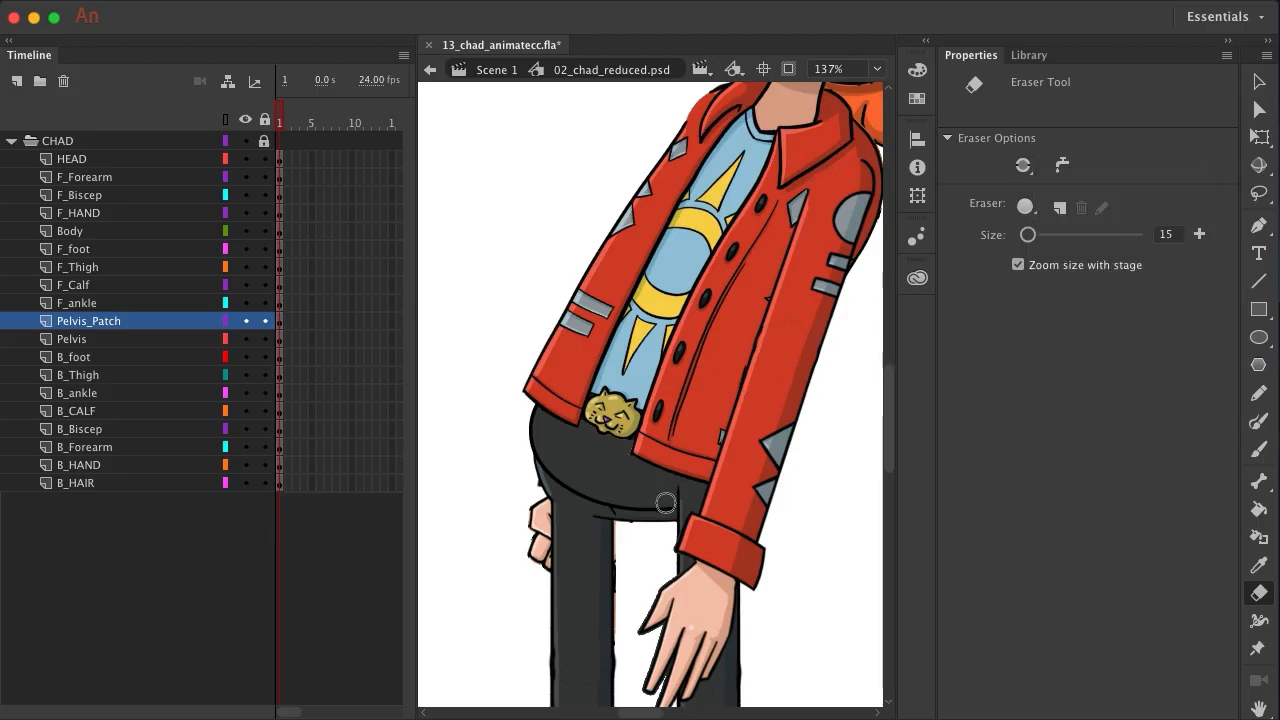
{"action": "left_click", "coordinate": [266, 122]}
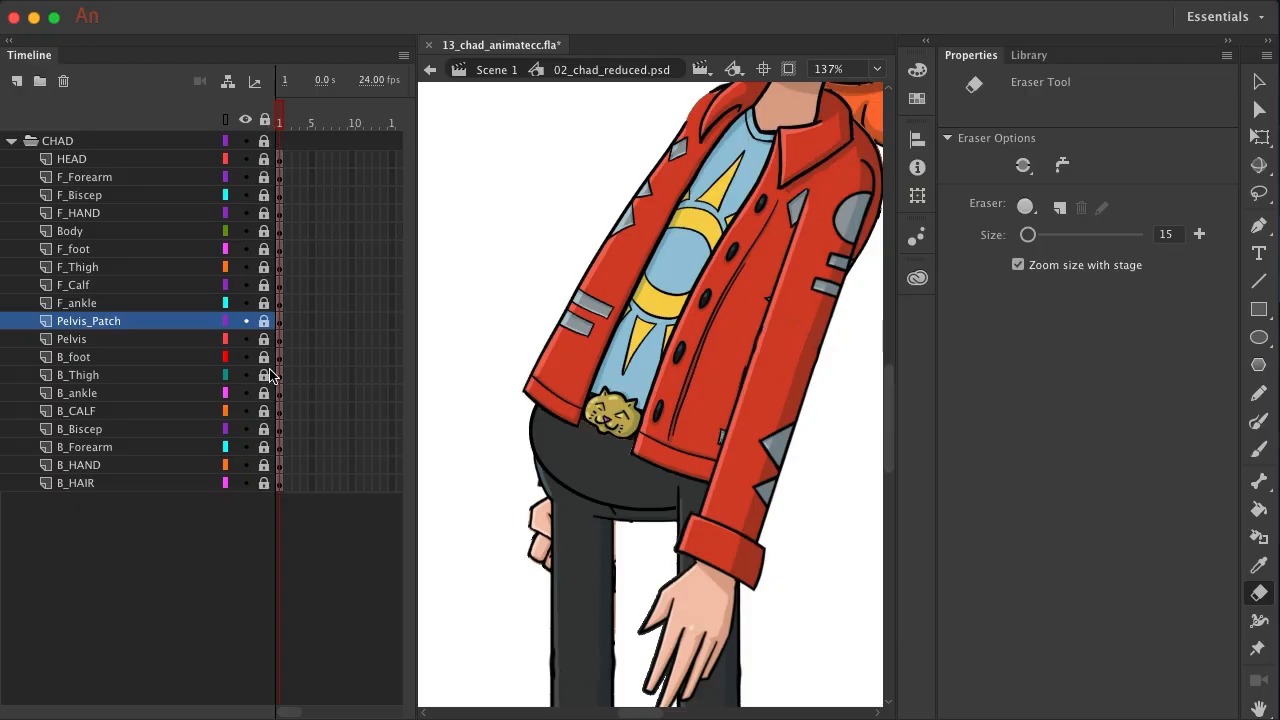
{"action": "left_click", "coordinate": [264, 321]}
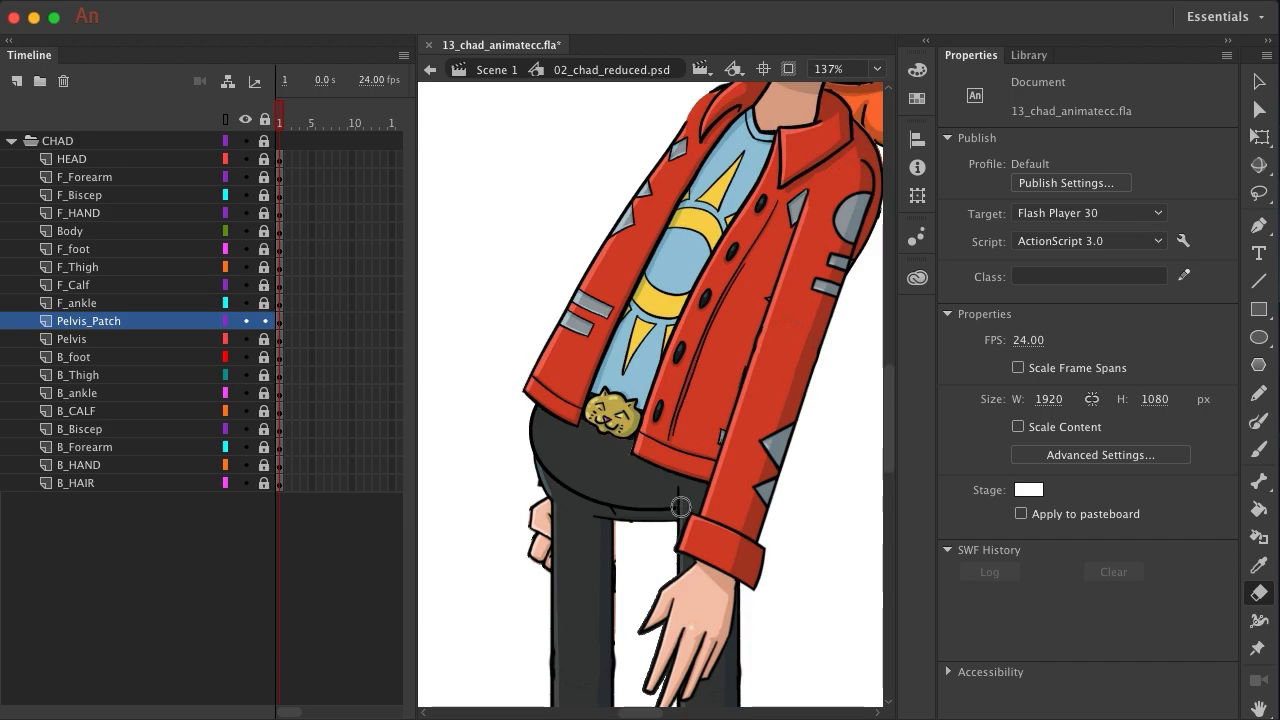
{"action": "mouse_move", "coordinate": [677, 506]}
{"action": "left_mouse_down"}
{"action": "mouse_move", "coordinate": [579, 492]}
{"action": "mouse_move", "coordinate": [554, 468]}
{"action": "left_mouse_up"}
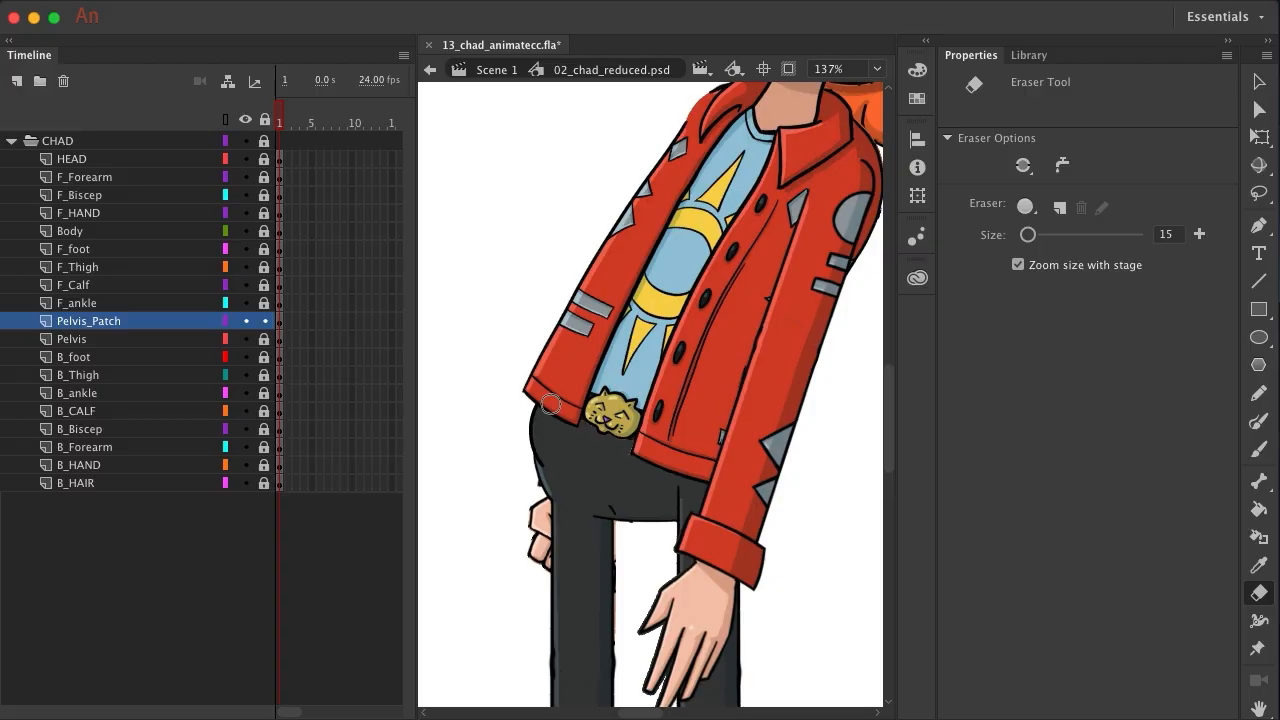
Unlock all layers, rotate Body so the torso leans forward, and swing F_Forearm across the front of the jacket
{"action": "scroll", "coordinate": [838, 329], "scroll_direction": "down", "scroll_amount": 5}
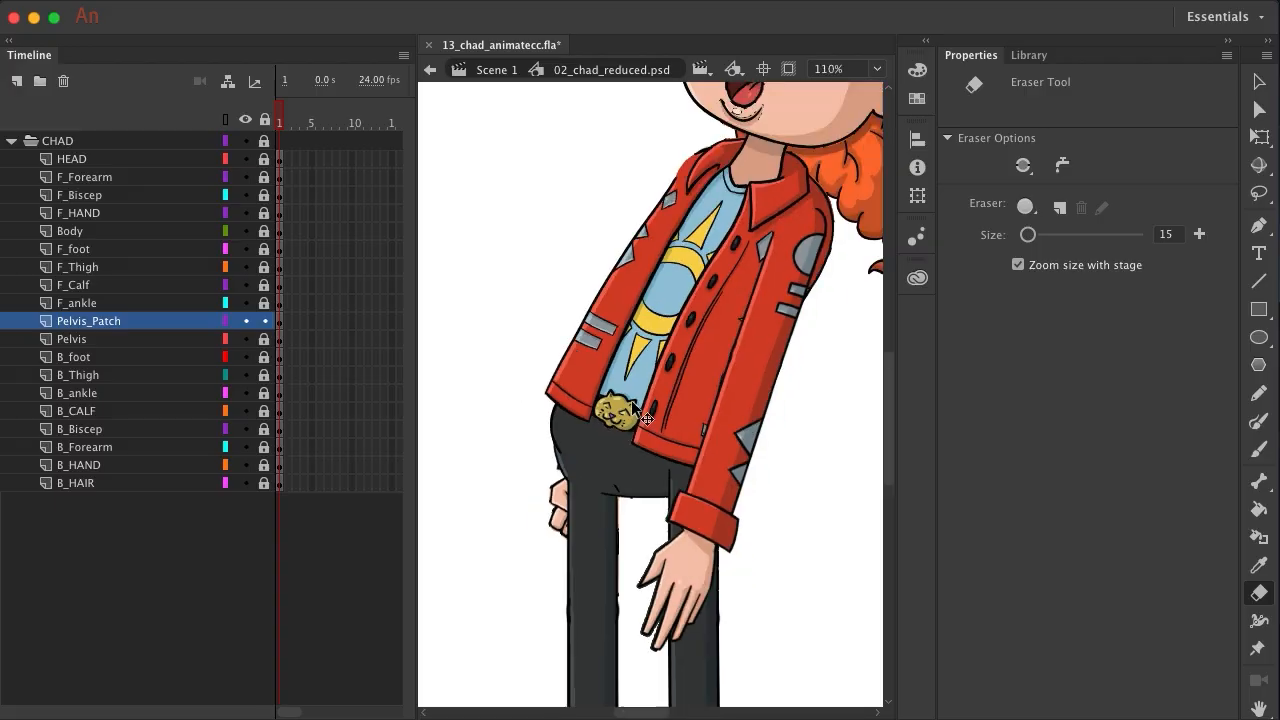
{"action": "left_click", "coordinate": [1259, 81]}
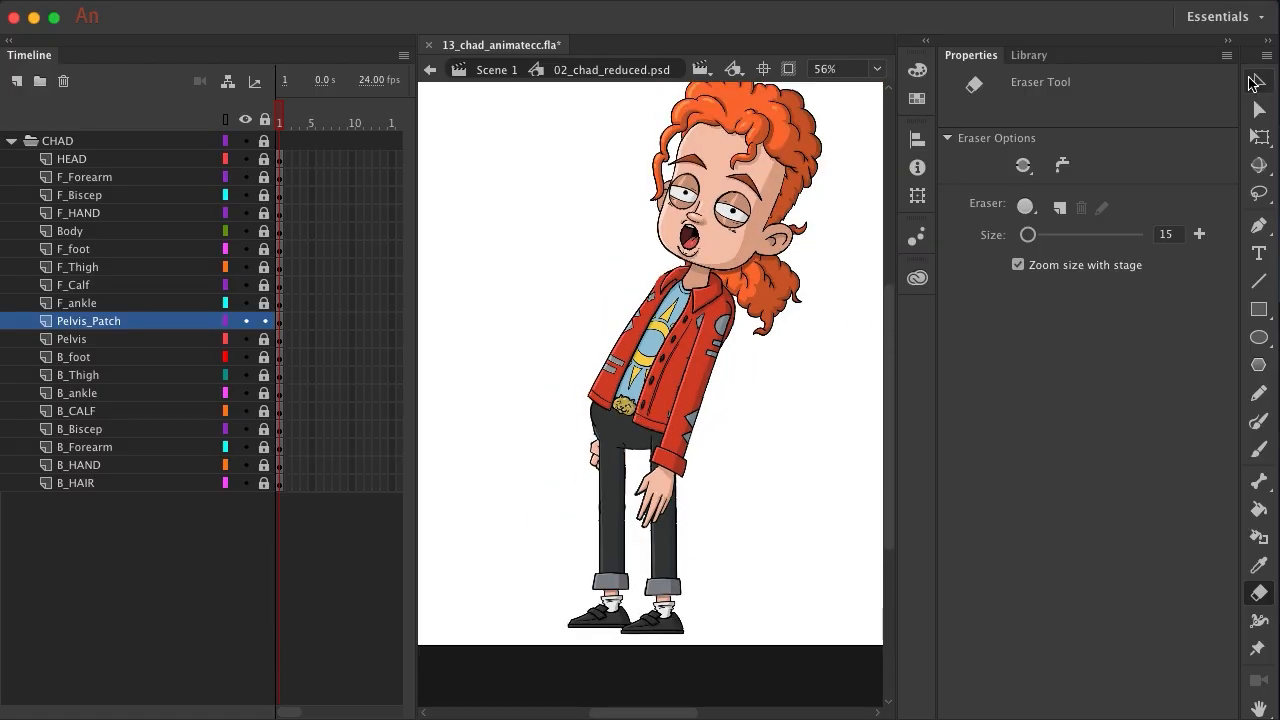
{"action": "left_click", "coordinate": [265, 120]}
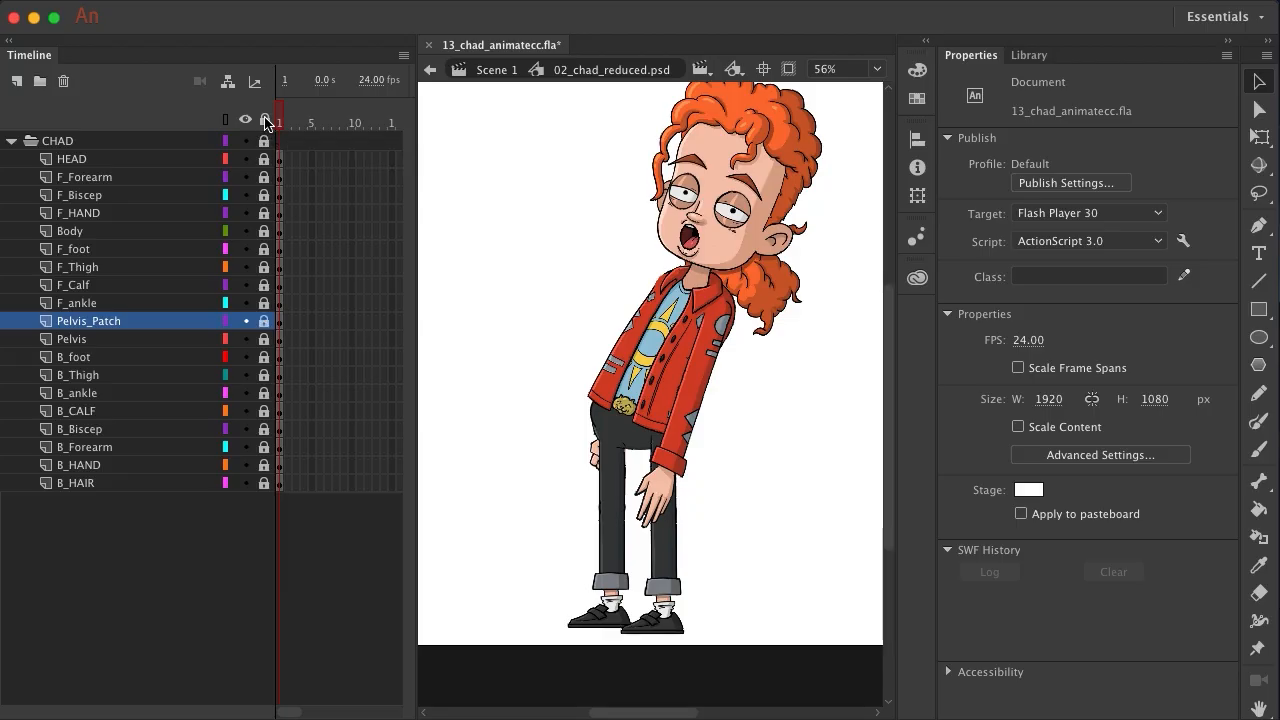
{"action": "left_click", "coordinate": [686, 331]}
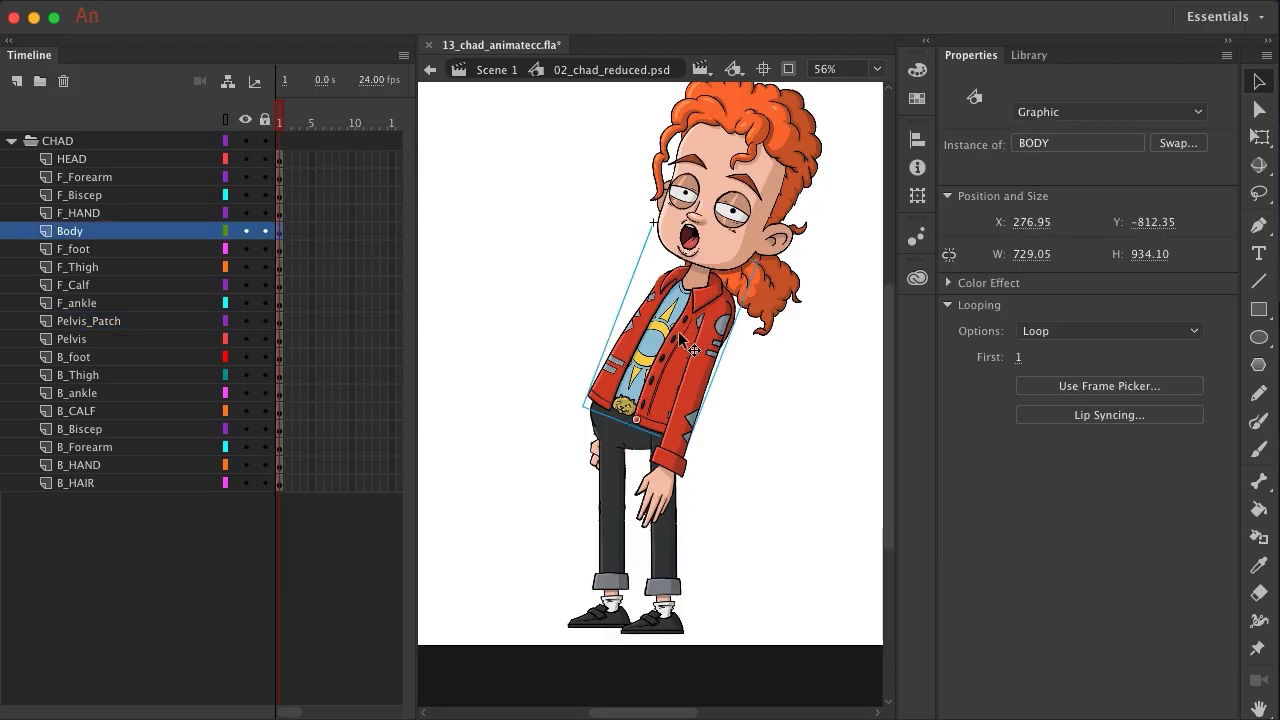
{"action": "key", "text": "q"}
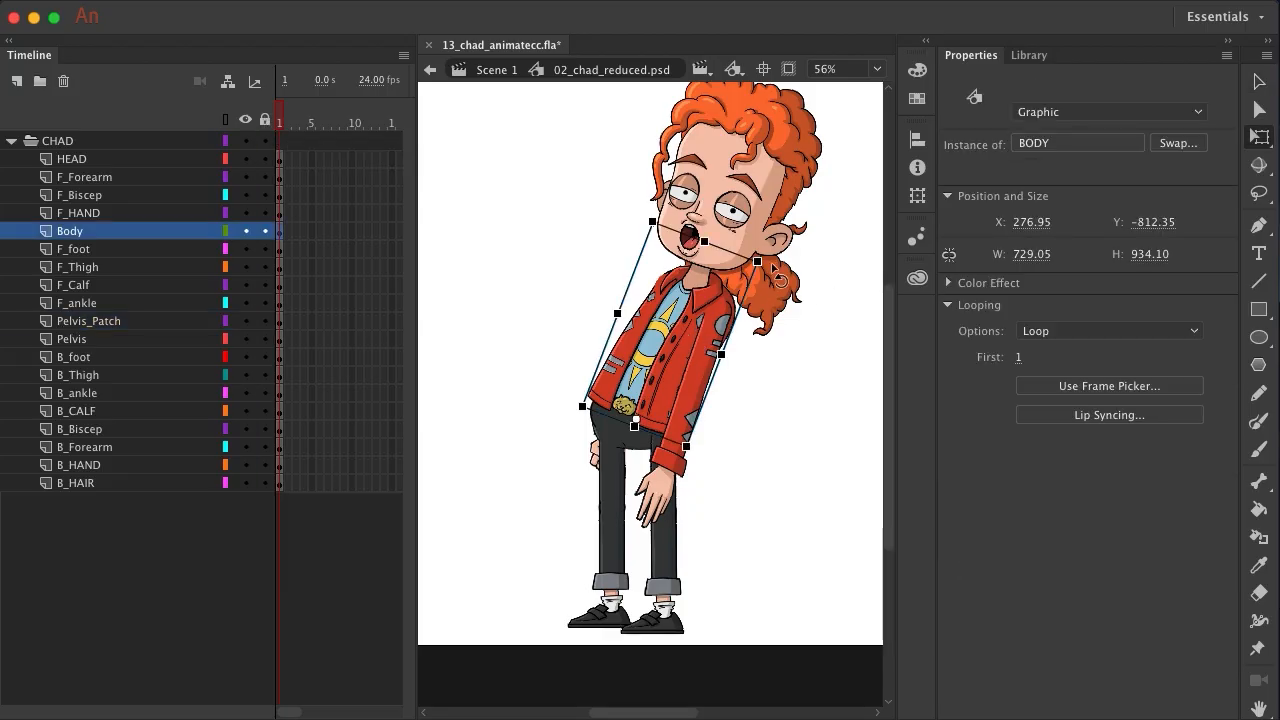
{"action": "left_click_drag", "start_coordinate": [778, 278], "coordinate": [624, 268]}
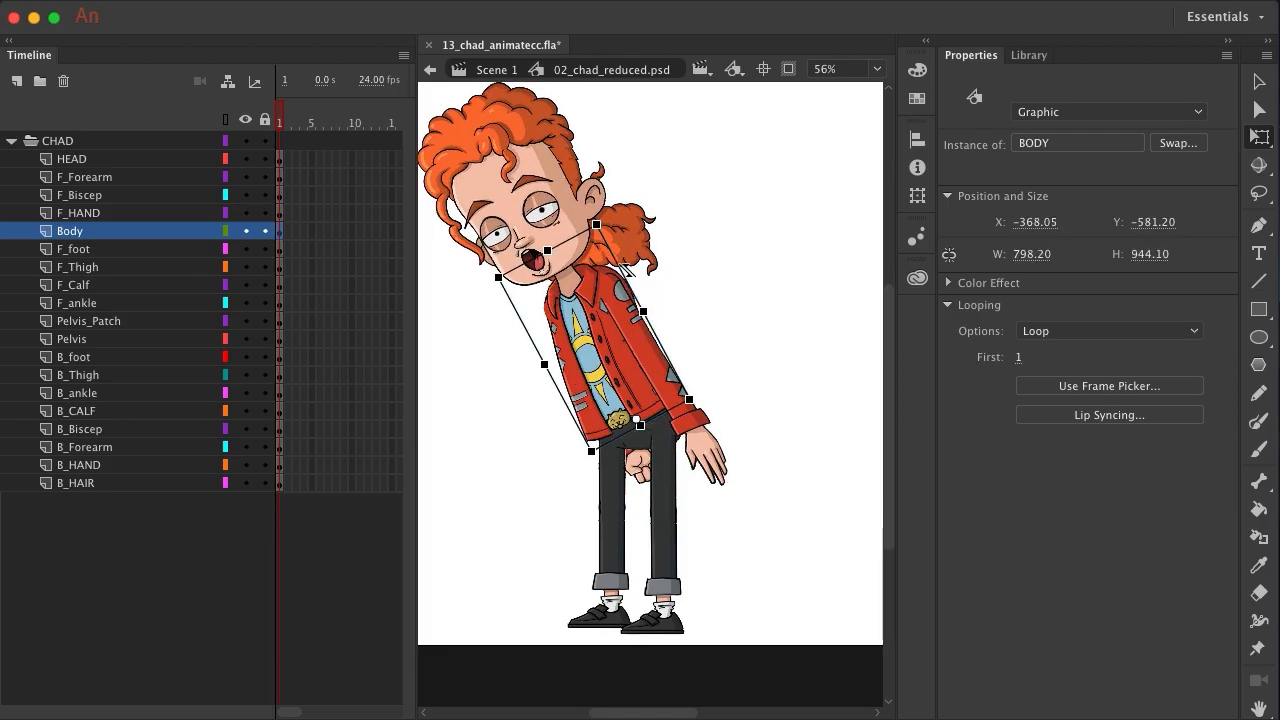
{"action": "left_click", "coordinate": [690, 429]}
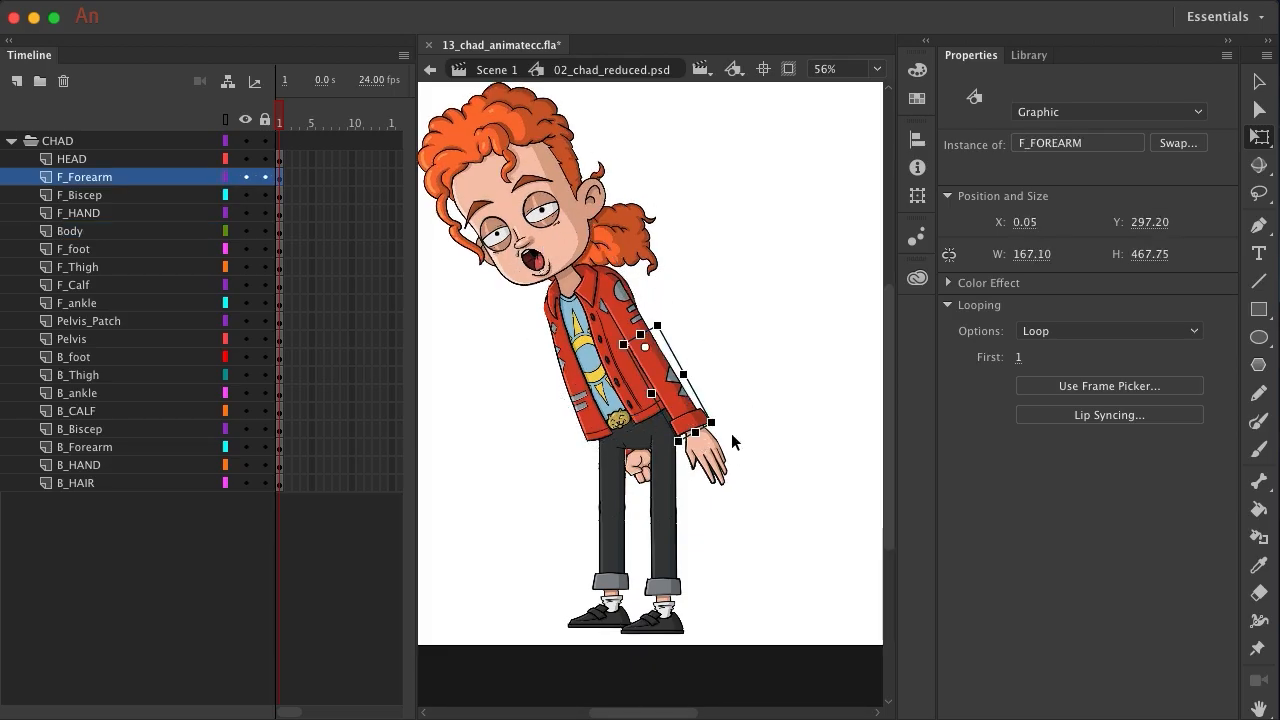
{"action": "left_click_drag", "start_coordinate": [708, 432], "coordinate": [590, 436]}
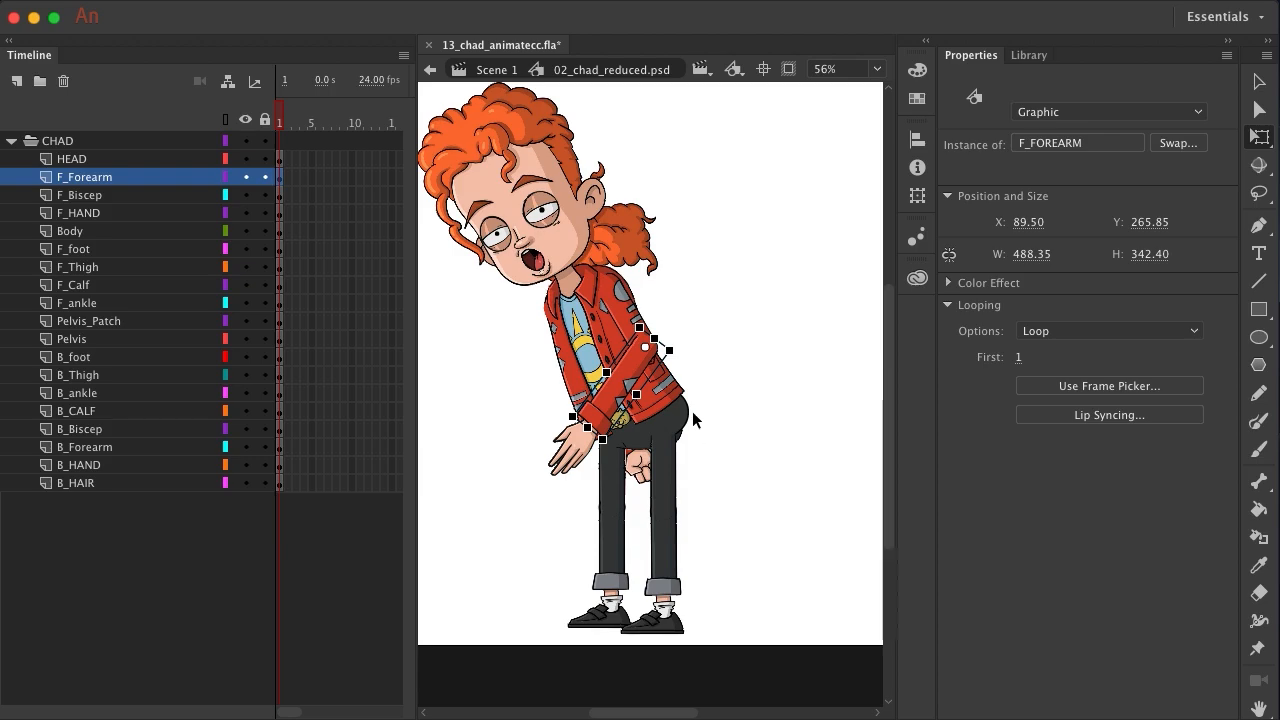
Lock every layer except Pelvis_Patch and erase the leftover patch outline where the back of the hip meets the thigh
{"action": "scroll", "coordinate": [694, 420], "scroll_direction": "up", "scroll_amount": 8}
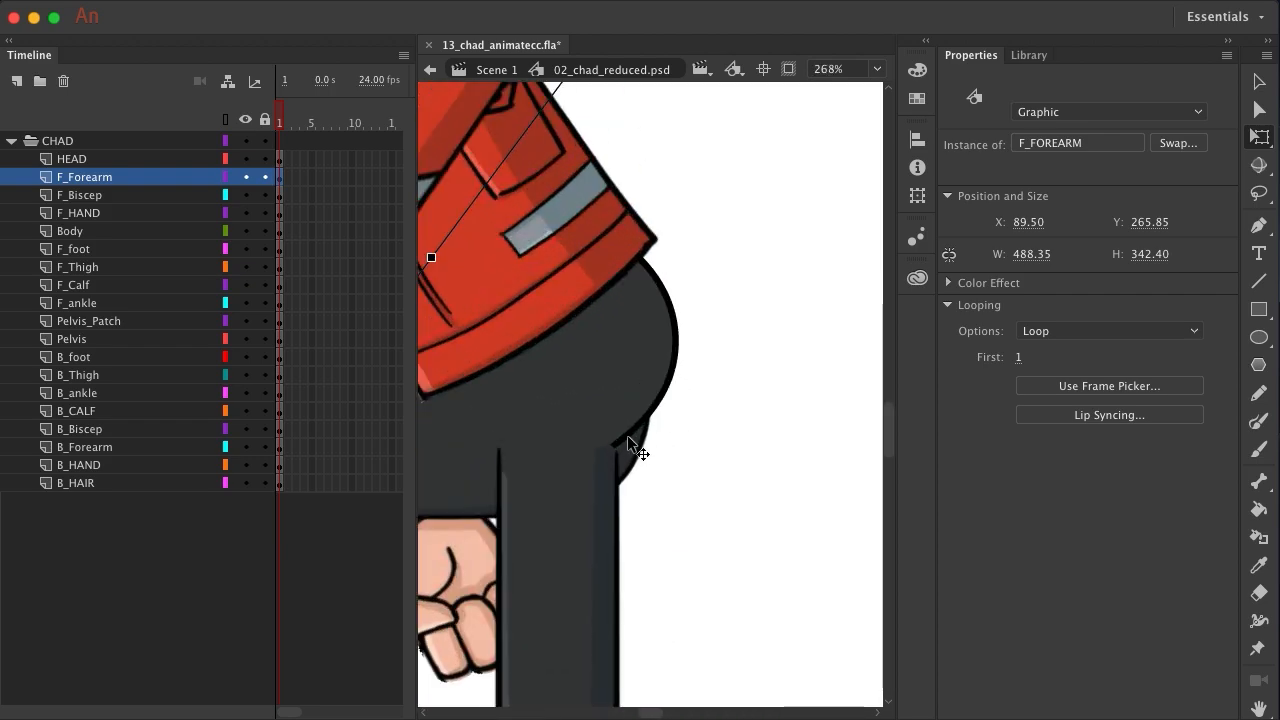
{"action": "left_click", "coordinate": [1259, 592]}
{"action": "scroll", "coordinate": [262, 289], "scroll_direction": "right", "scroll_amount": 2}
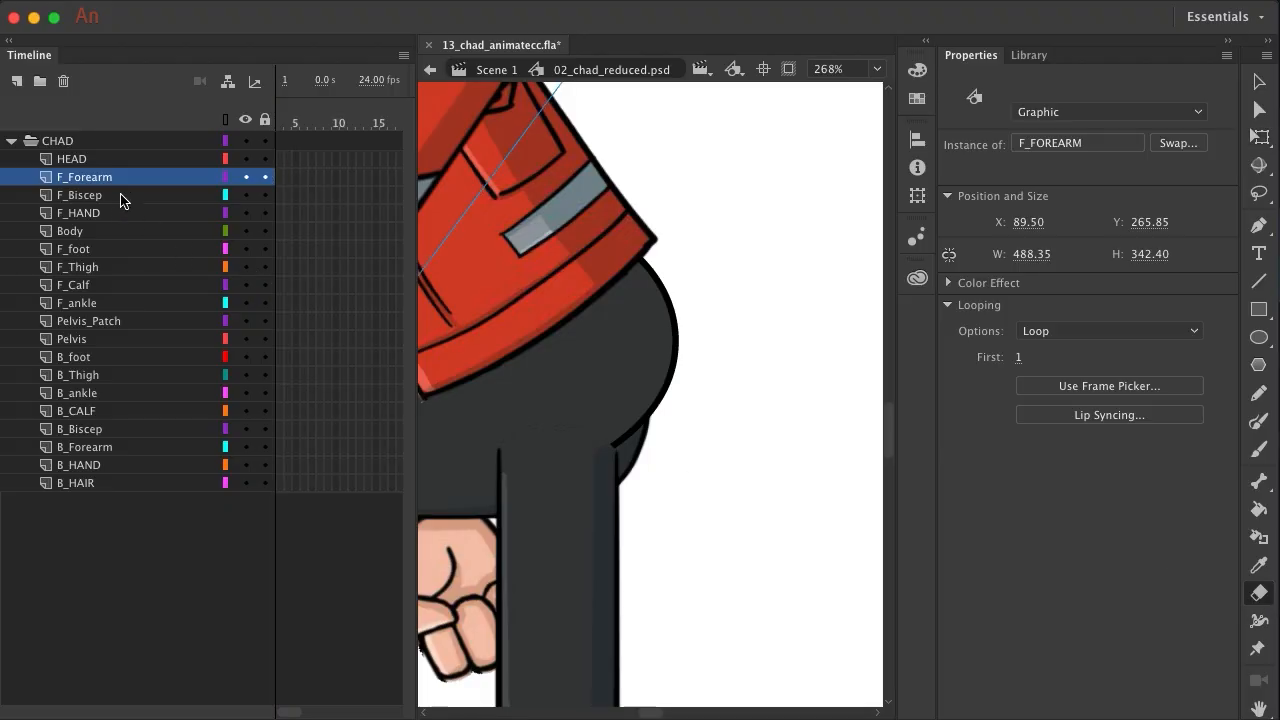
{"action": "left_click", "coordinate": [266, 120]}
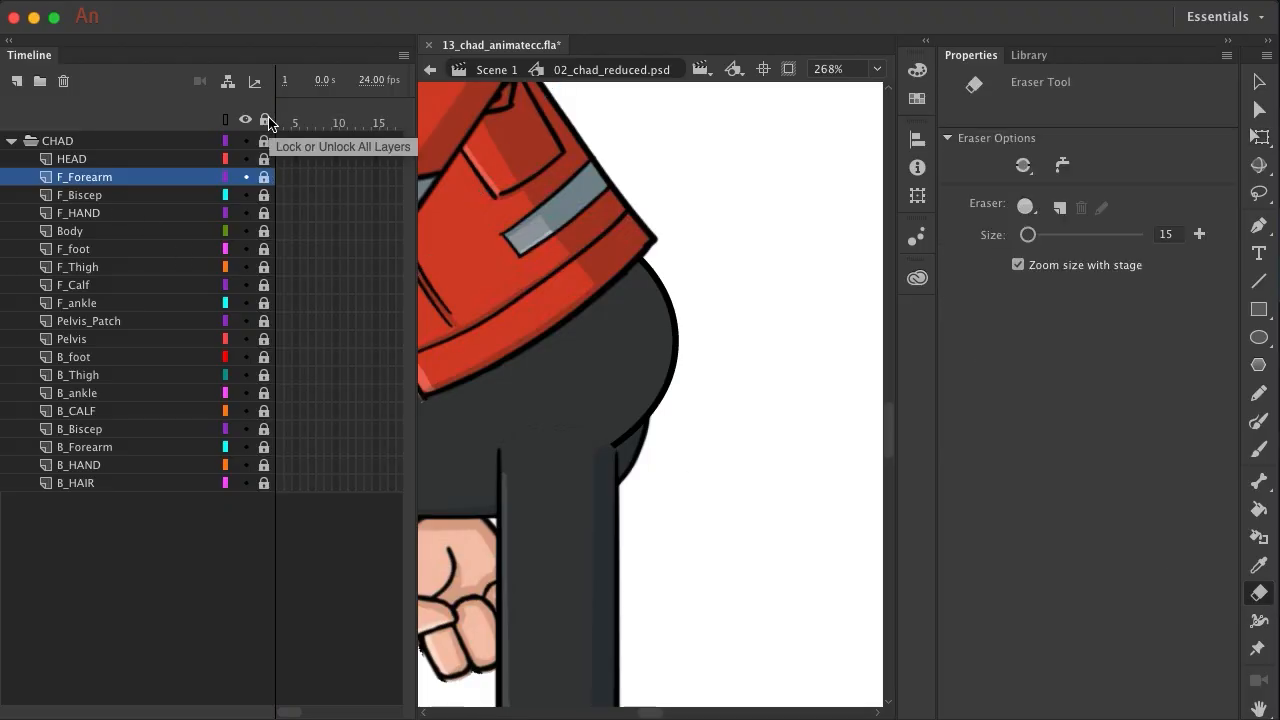
{"action": "left_click", "coordinate": [116, 326]}
{"action": "left_click", "coordinate": [264, 321]}
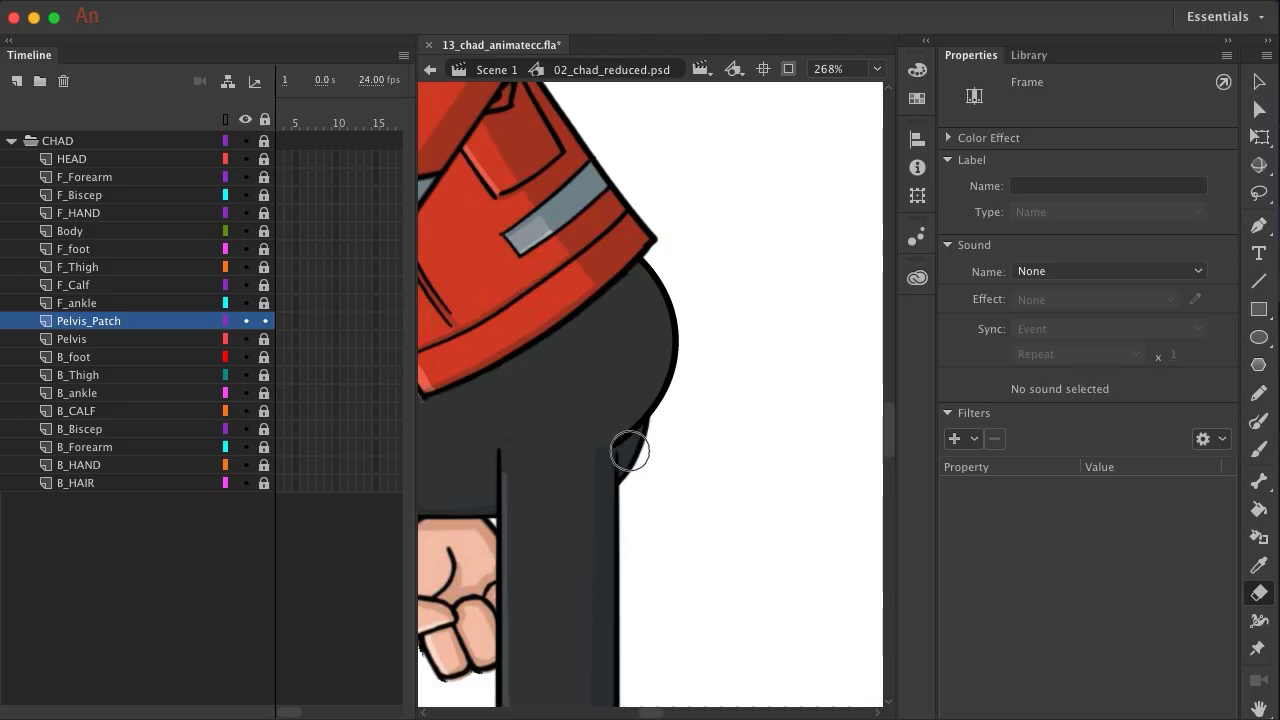
{"action": "left_click_drag", "start_coordinate": [614, 443], "coordinate": [617, 432]}
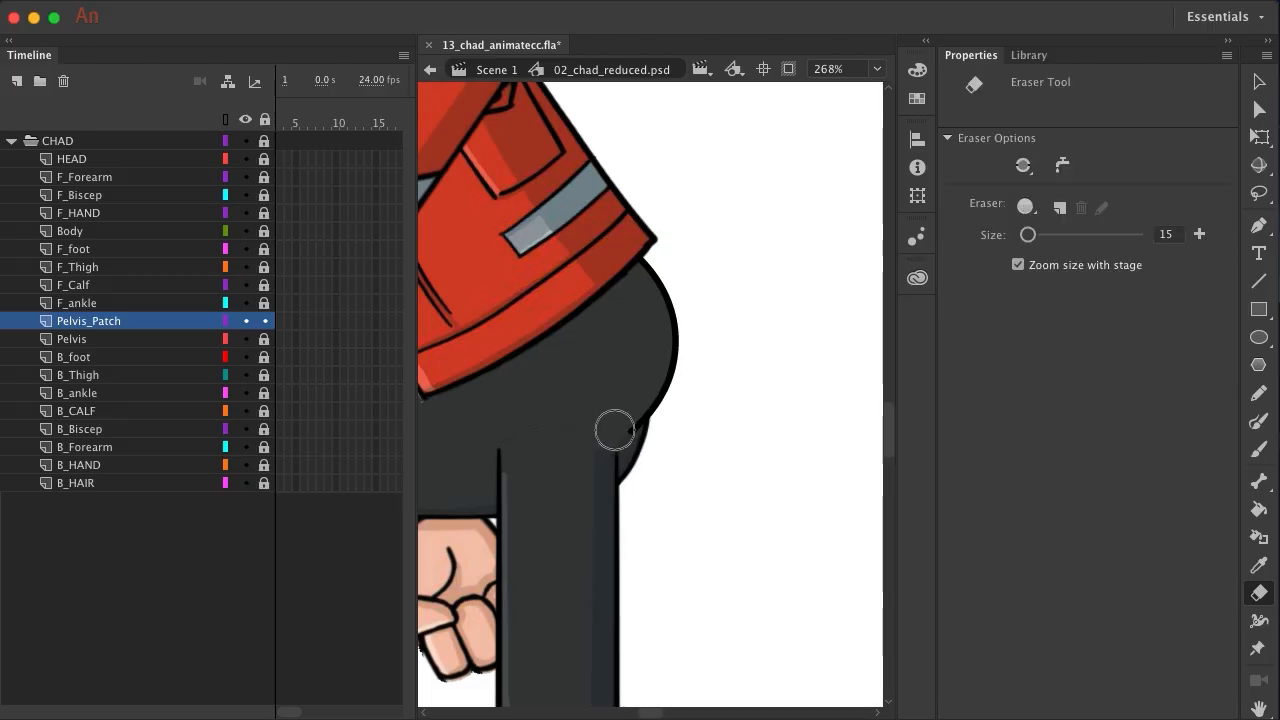
{"action": "left_click_drag", "start_coordinate": [616, 431], "coordinate": [619, 424]}
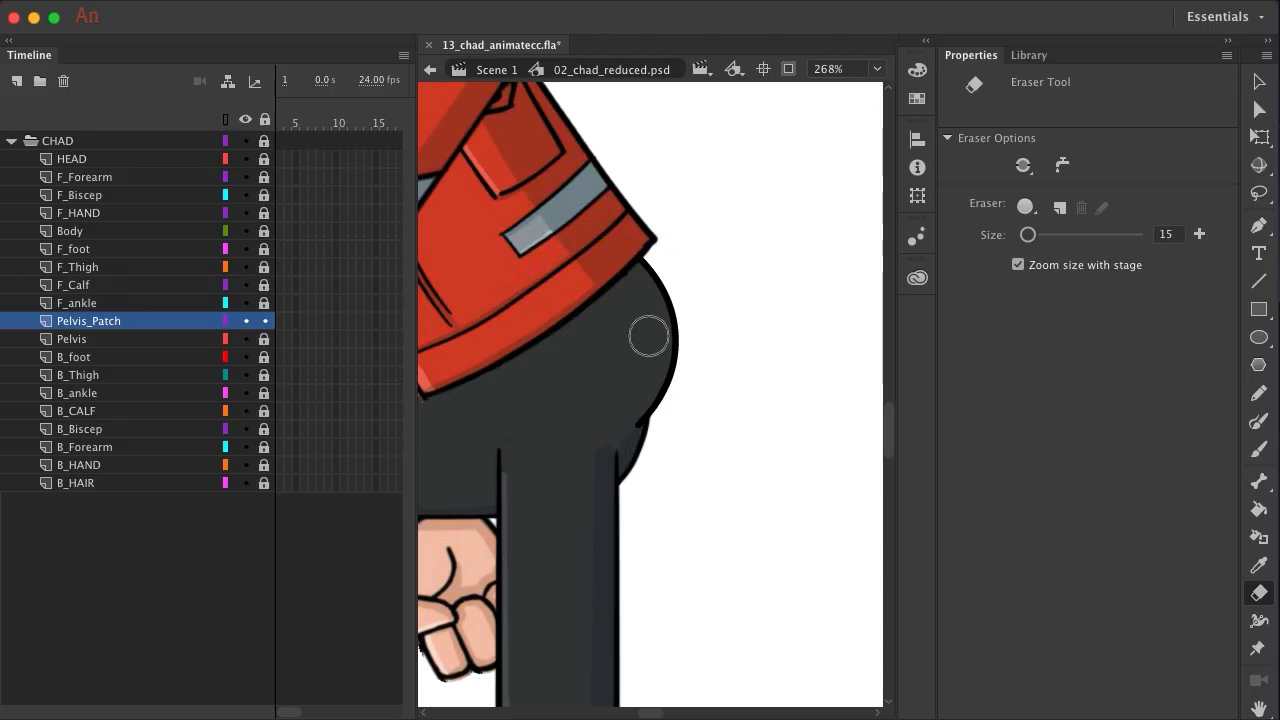
{"action": "scroll", "coordinate": [641, 337], "scroll_direction": "down", "scroll_amount": 5}
{"action": "scroll", "coordinate": [601, 329], "scroll_direction": "up", "scroll_amount": 3}
{"action": "scroll", "coordinate": [601, 329], "scroll_direction": "left", "scroll_amount": 3}
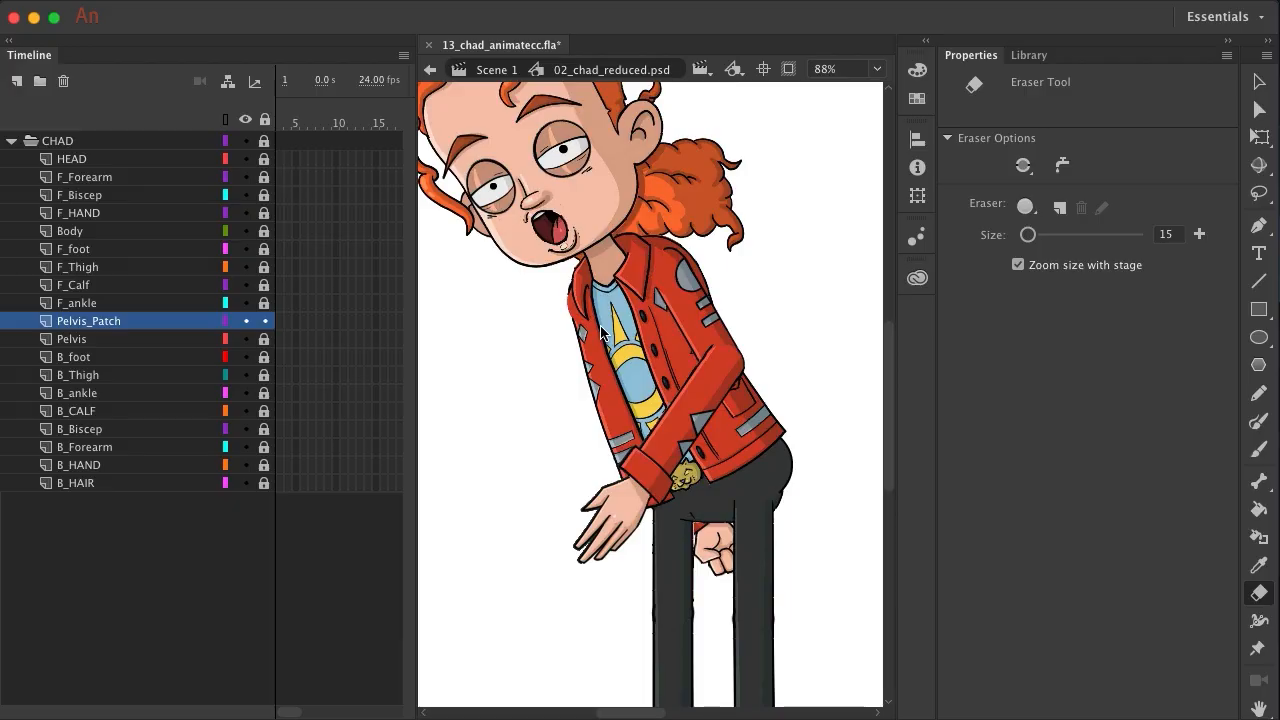
Show the layer parenting view, widen the layer list, and parent Pelvis_Patch to the Pelvis layer
{"action": "left_click", "coordinate": [228, 86]}
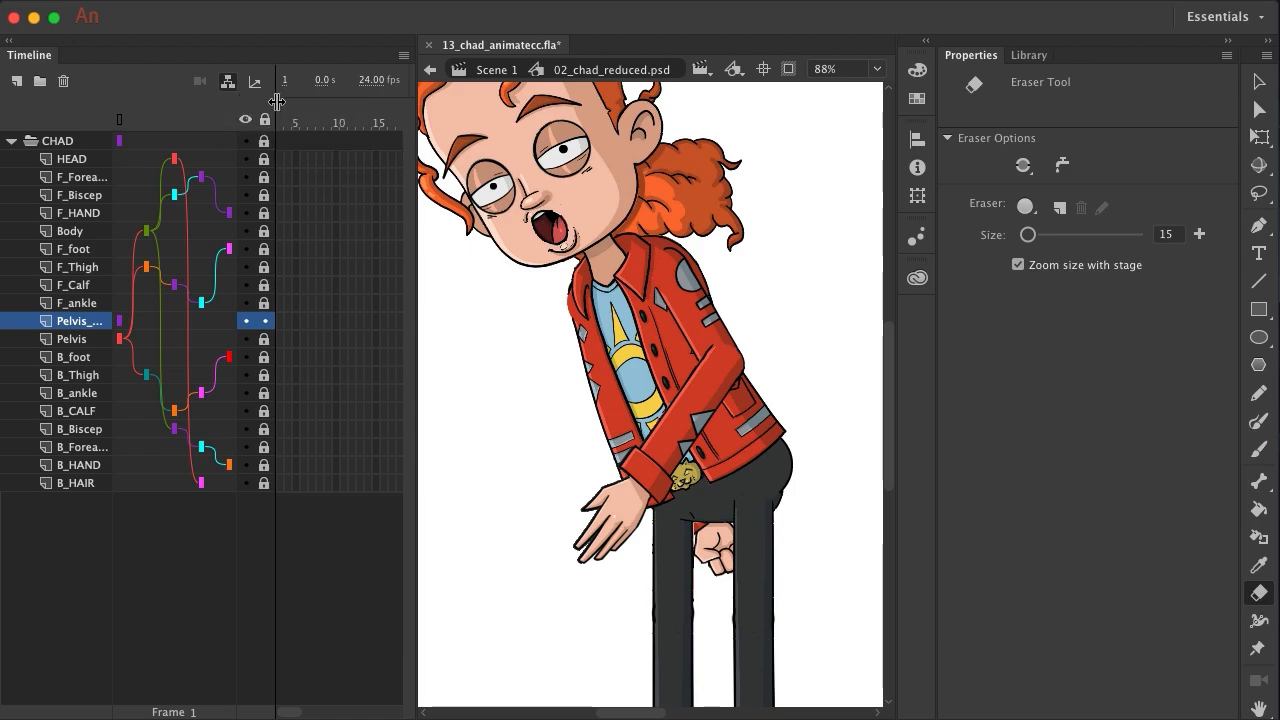
{"action": "left_click_drag", "start_coordinate": [276, 108], "coordinate": [344, 108]}
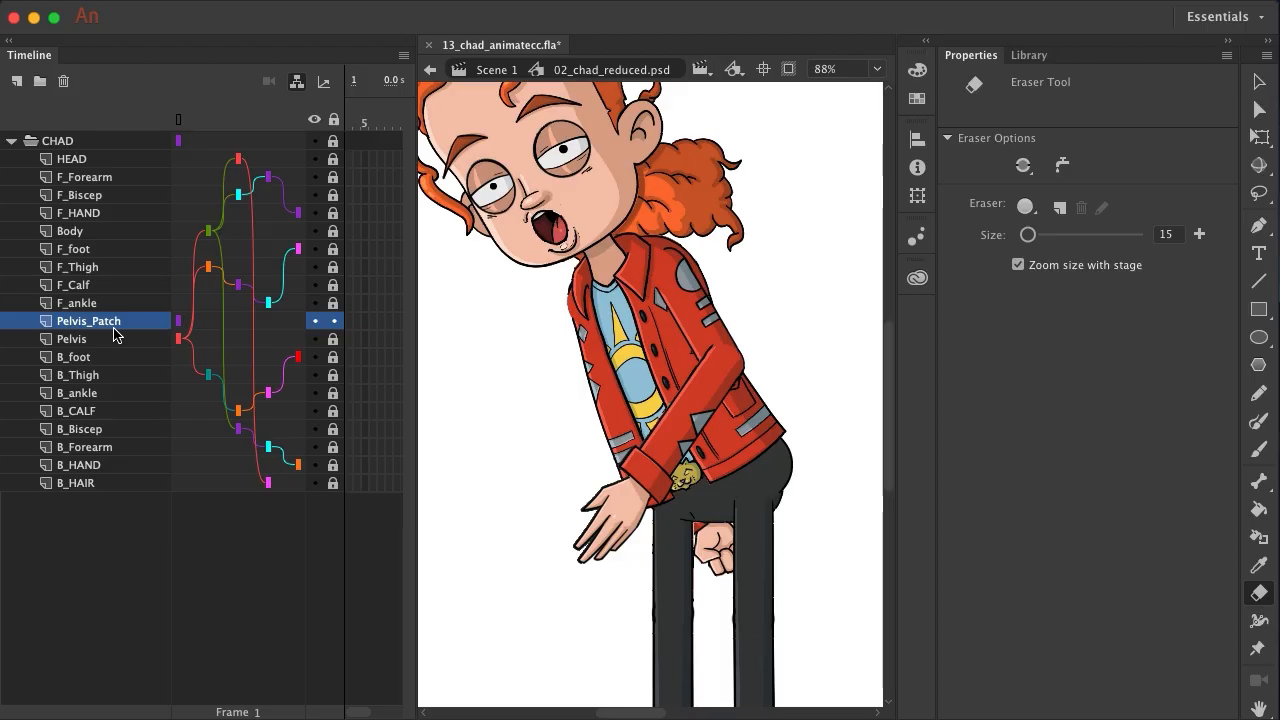
{"action": "left_click", "coordinate": [279, 323]}
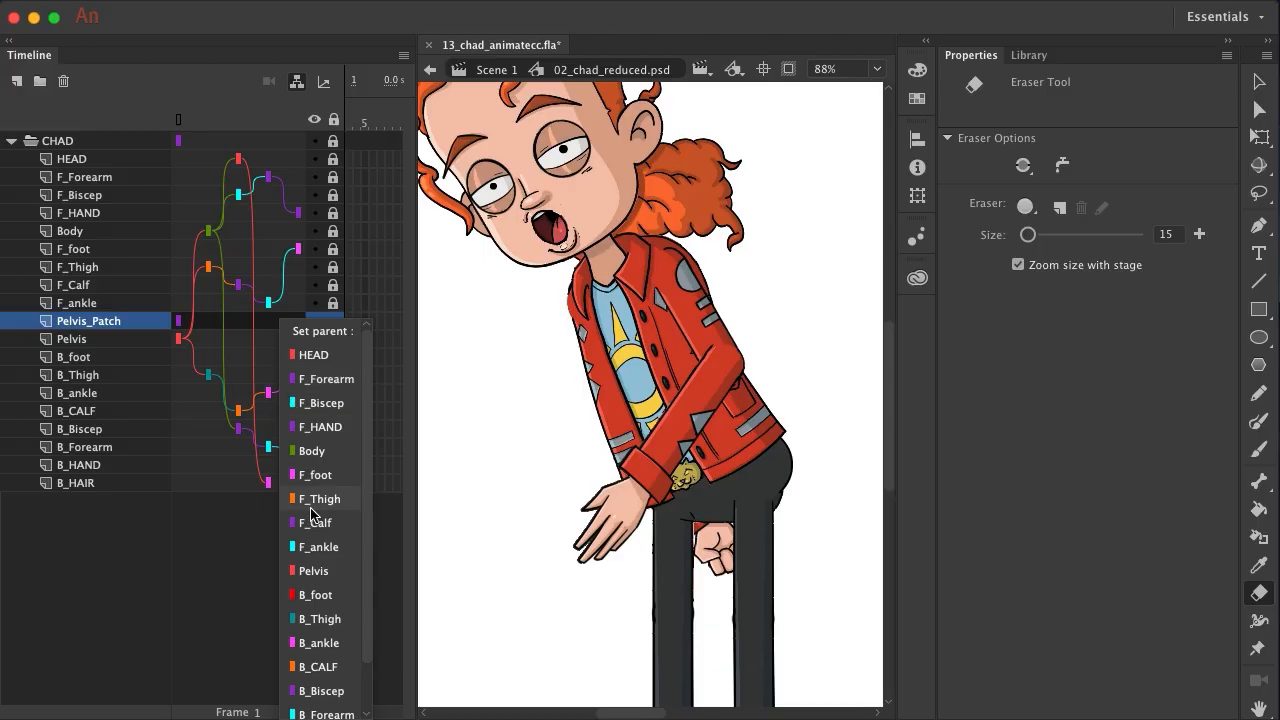
{"action": "left_click", "coordinate": [314, 571]}
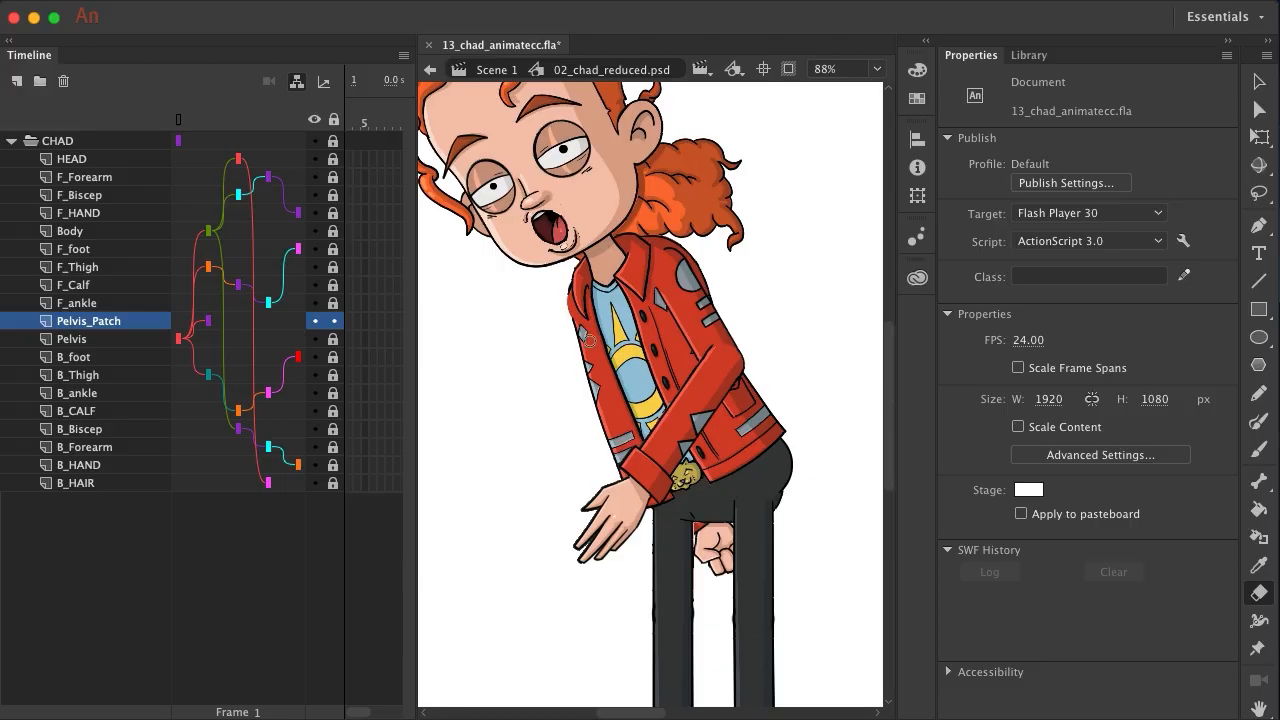
Switch to the Free Transform tool, unlock all layers, and hide the layer parenting view
{"action": "scroll", "coordinate": [590, 341], "scroll_direction": "down", "scroll_amount": 5}
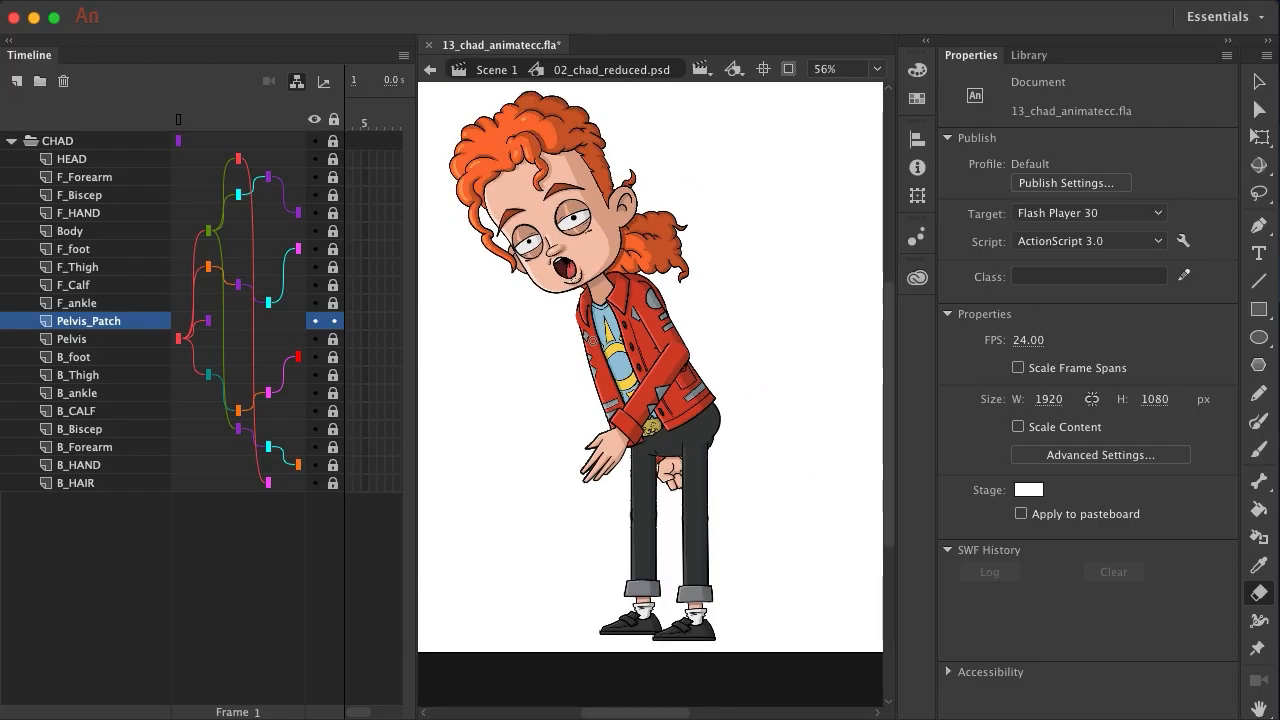
{"action": "left_click", "coordinate": [1259, 137]}
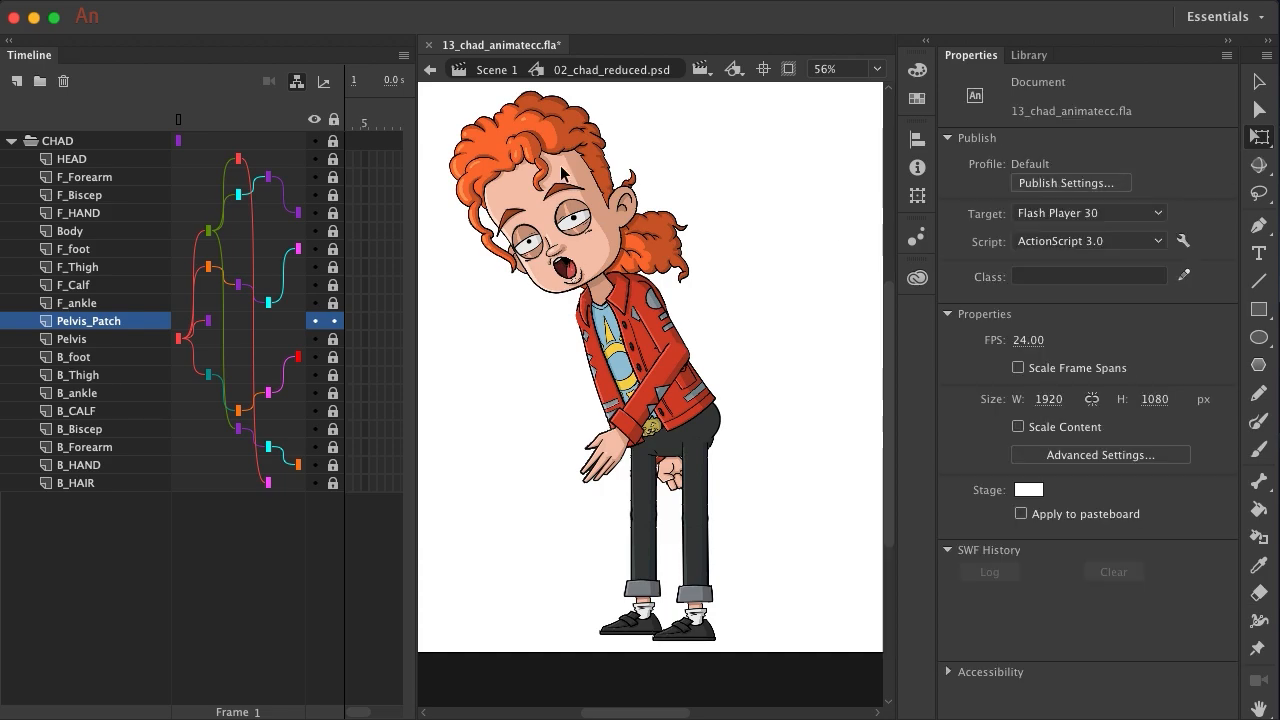
{"action": "left_click", "coordinate": [336, 120]}
{"action": "left_click", "coordinate": [334, 119]}
{"action": "left_click", "coordinate": [298, 83]}
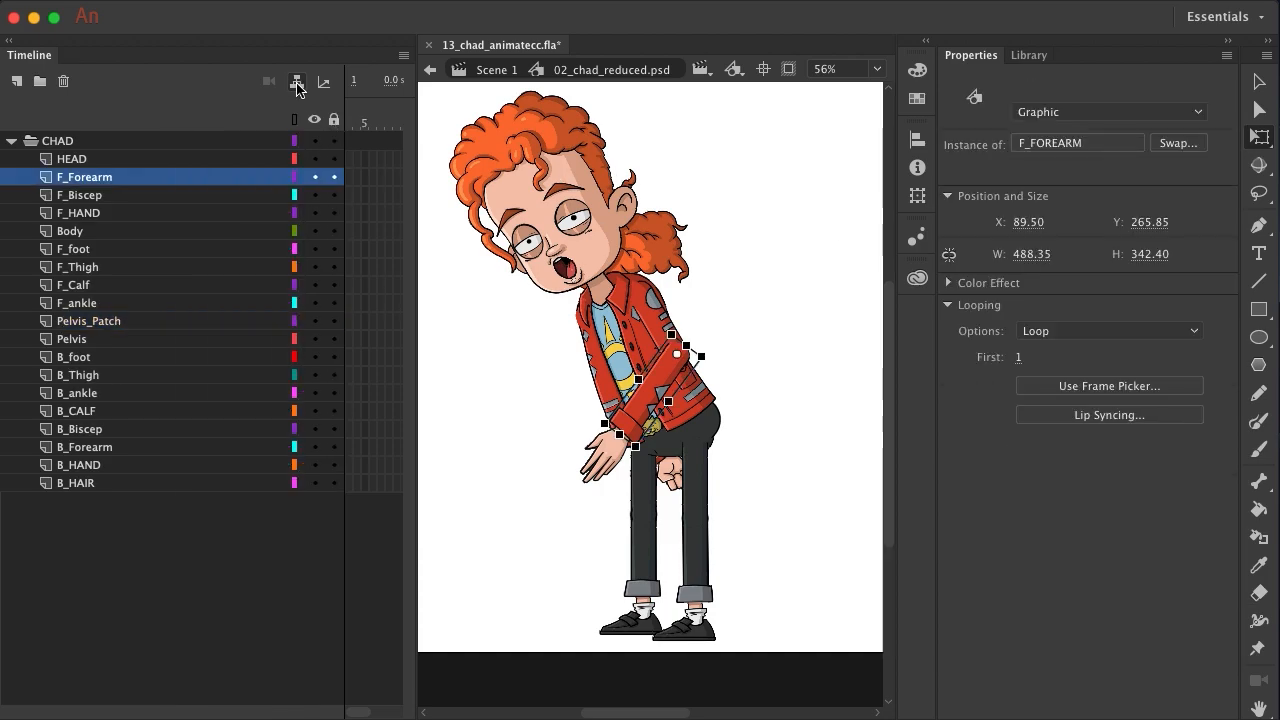
Rotate Body back so the torso and head stand upright above the hips
{"action": "left_click", "coordinate": [555, 162]}
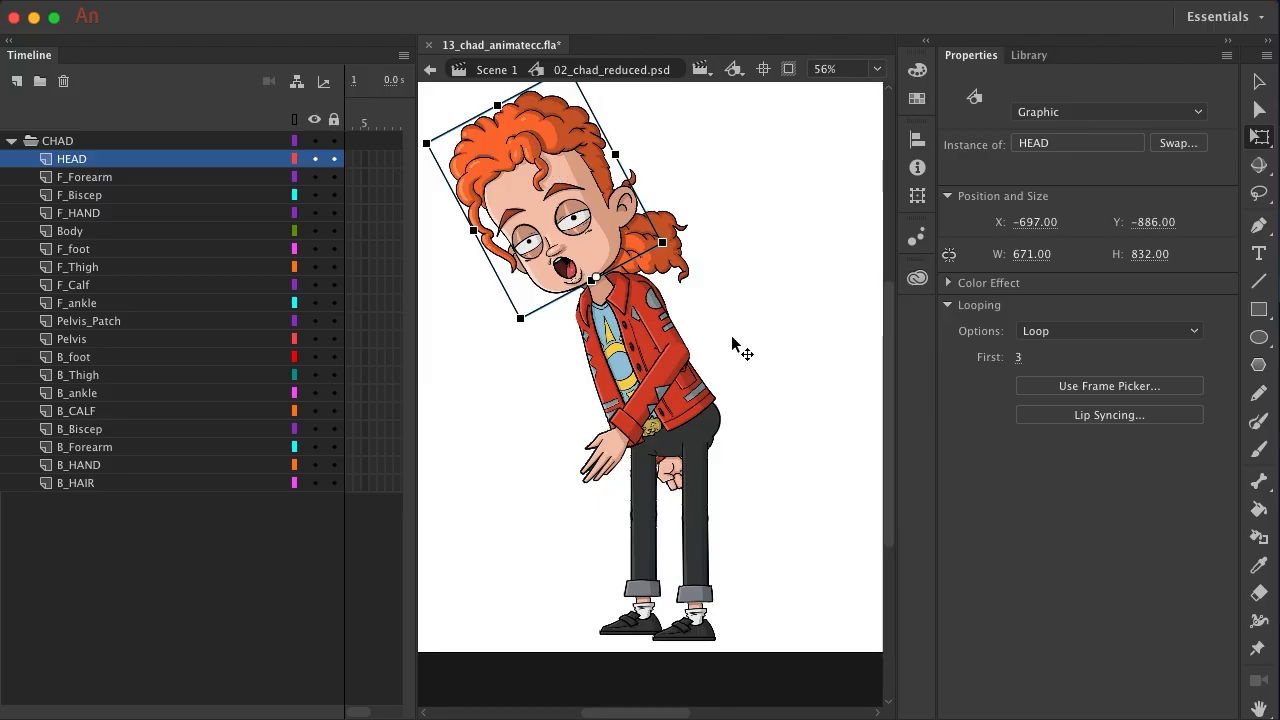
{"action": "left_click", "coordinate": [640, 348]}
{"action": "left_click_drag", "start_coordinate": [650, 255], "coordinate": [745, 255]}
Swing F_Forearm back down so the front arm and hand hang straight beside the thigh, and clear the selection
{"action": "left_click", "coordinate": [603, 432]}
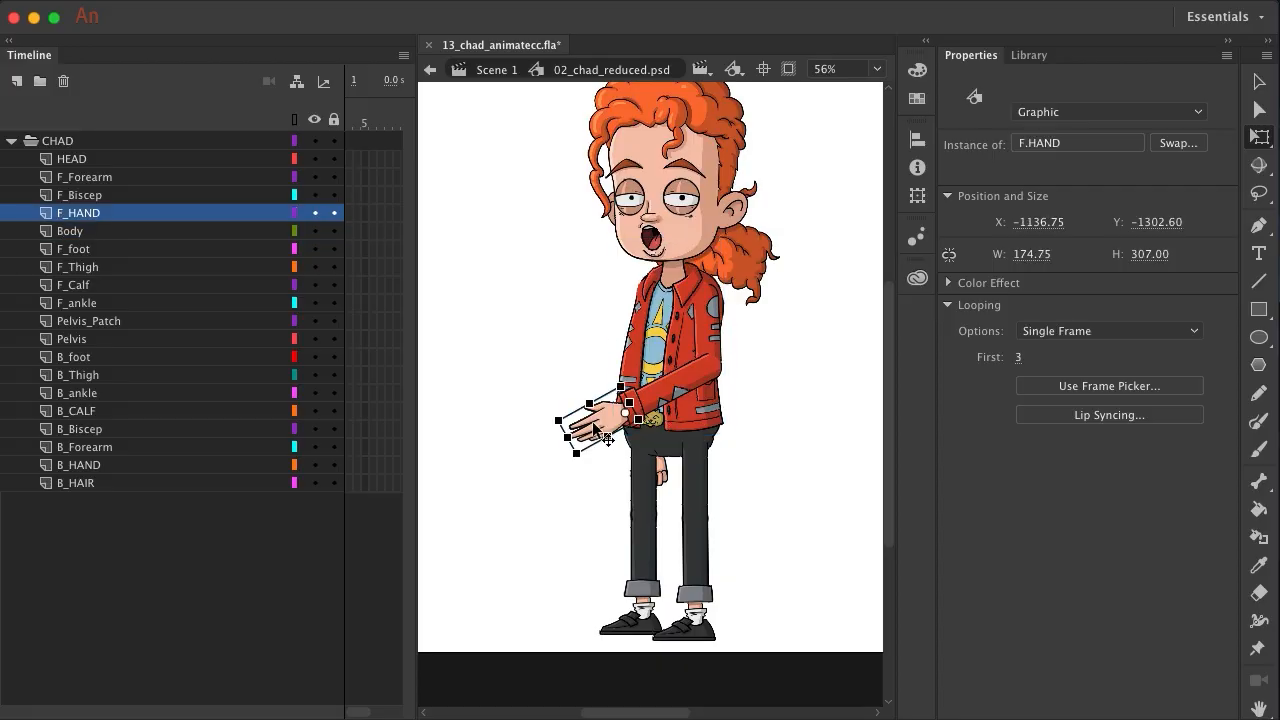
{"action": "left_click_drag", "start_coordinate": [588, 478], "coordinate": [760, 549]}
{"action": "left_click", "coordinate": [693, 400]}
{"action": "left_click", "coordinate": [803, 508]}
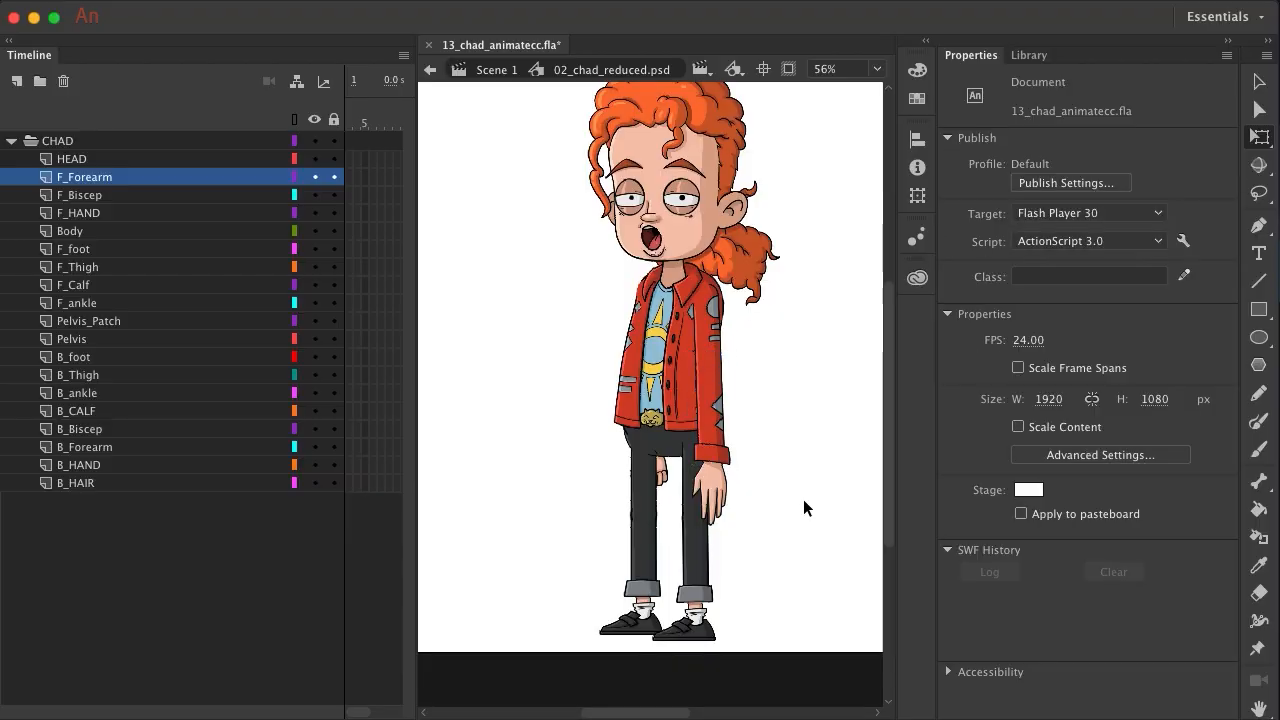